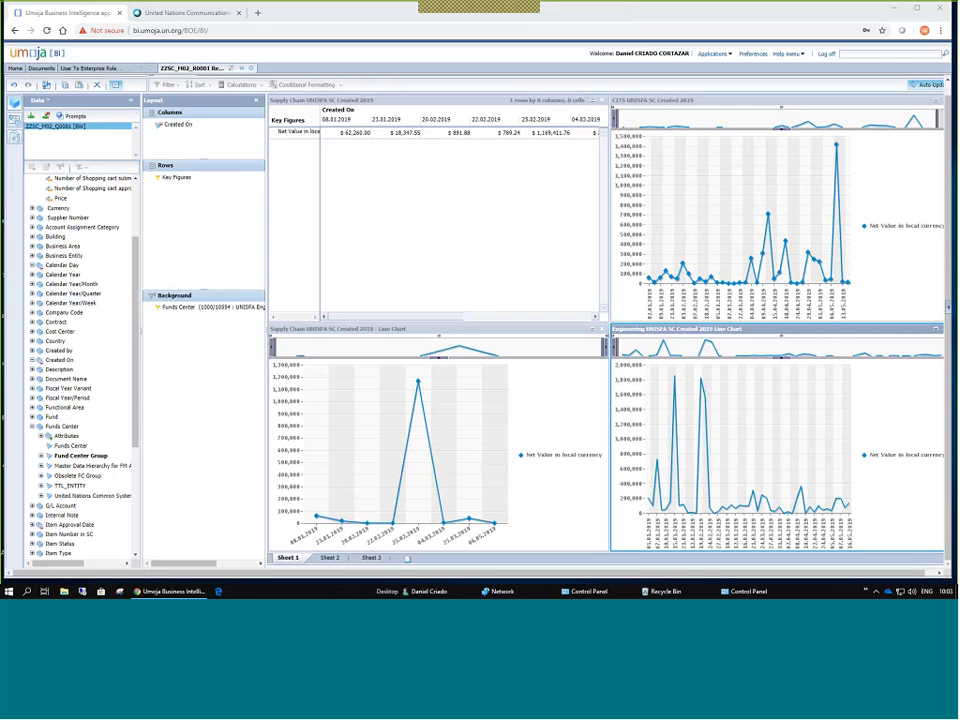
Try Sheet 2, dismiss its error, and reload the BI launch pad page to the Umoja BI folder.
{"action": "left_click", "coordinate": [329, 557]}
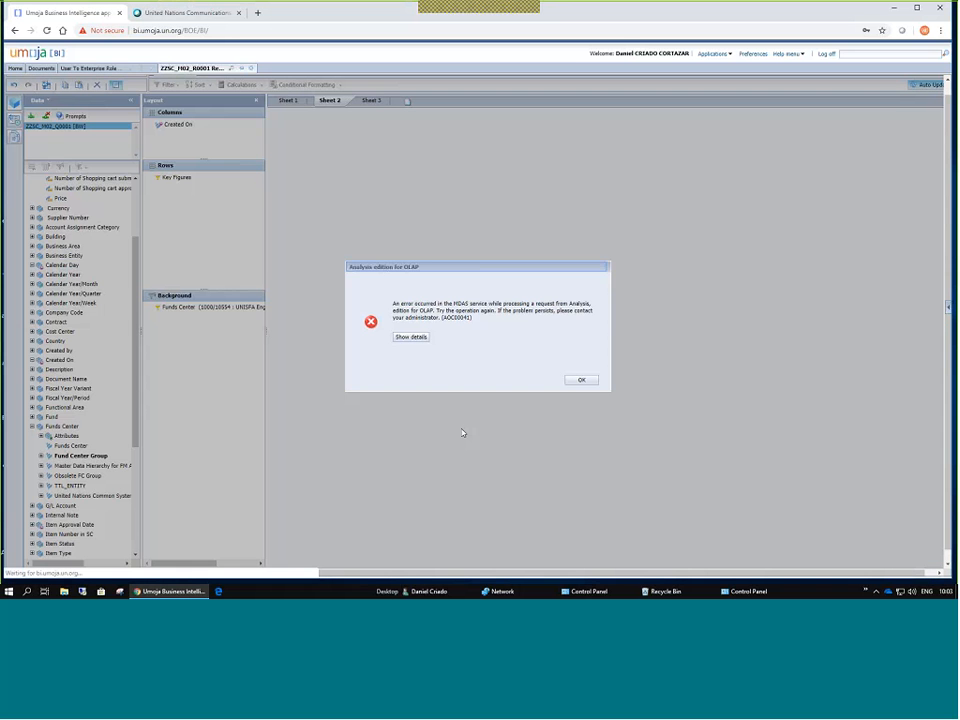
{"action": "key", "text": "Return"}
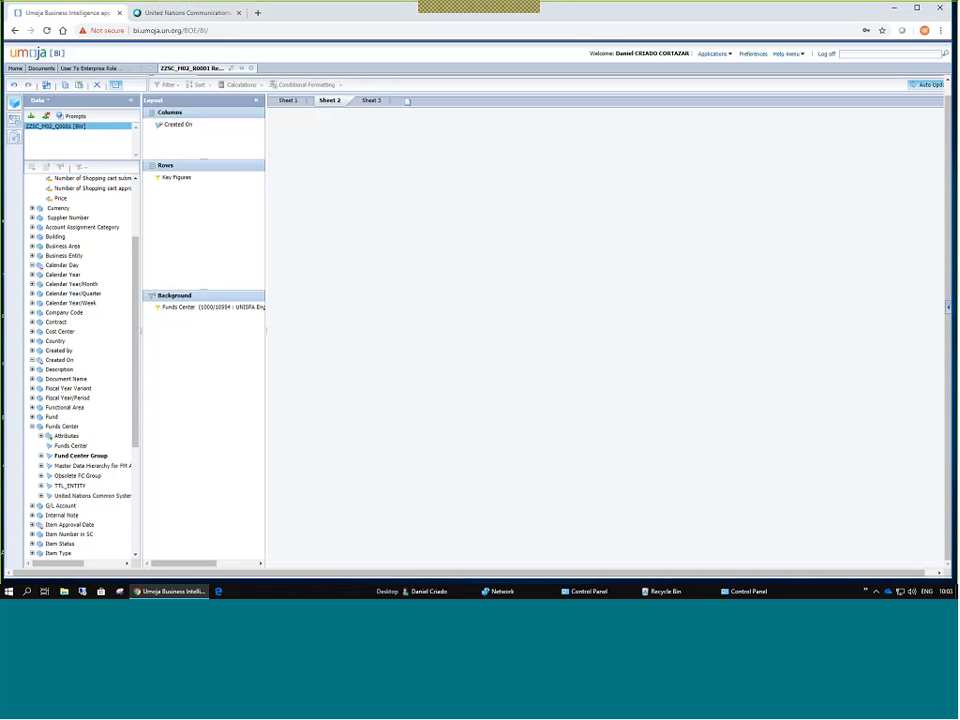
{"action": "left_click", "coordinate": [177, 32]}
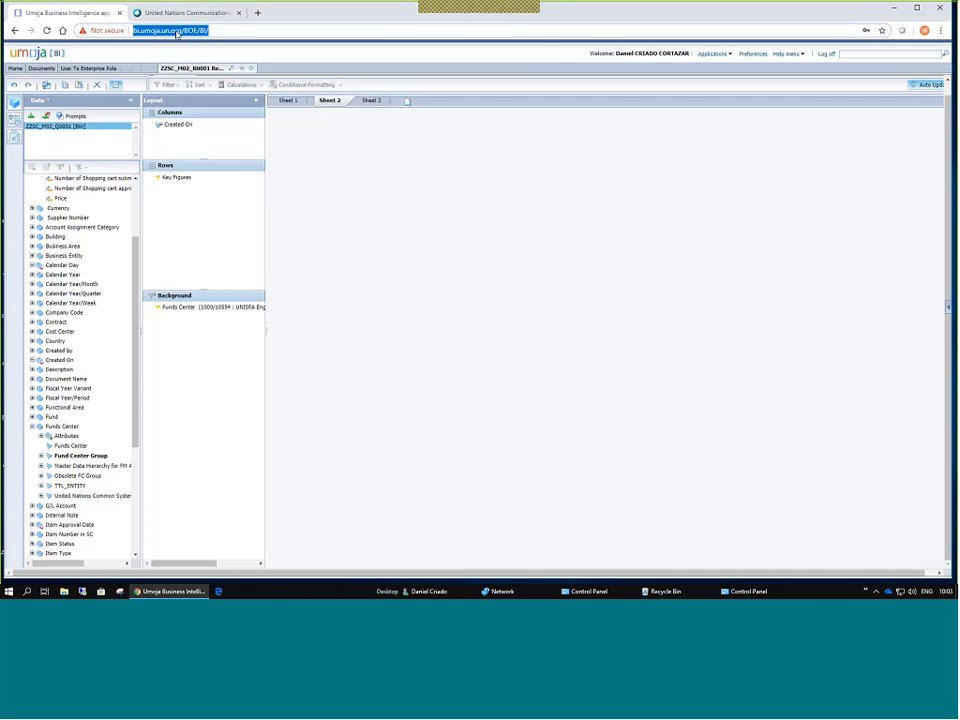
{"action": "key", "text": "F11"}
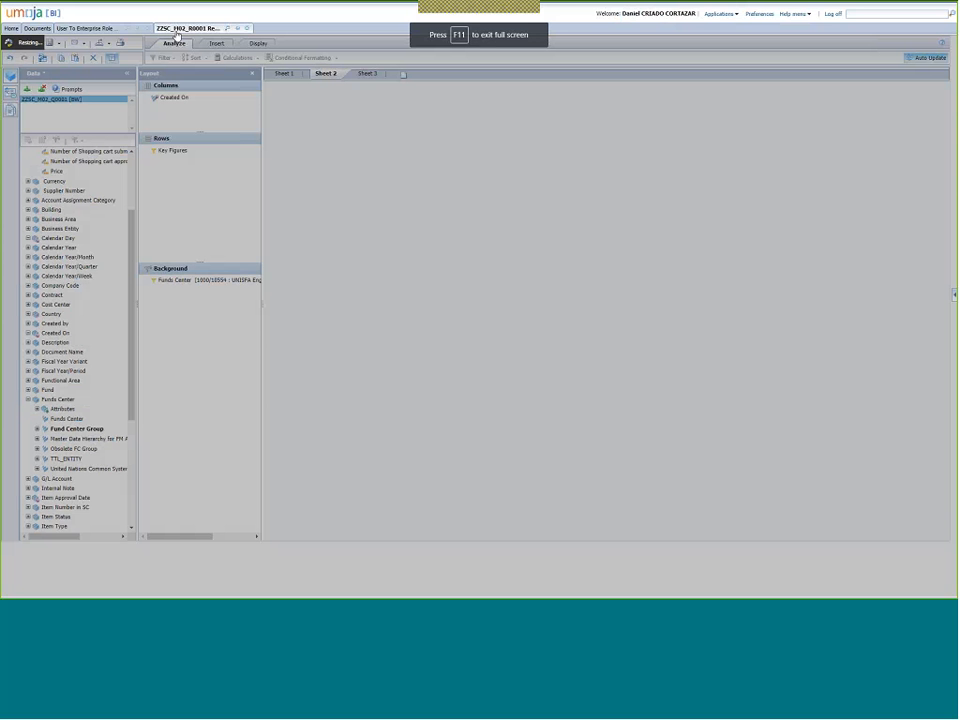
{"action": "key", "text": "F12"}
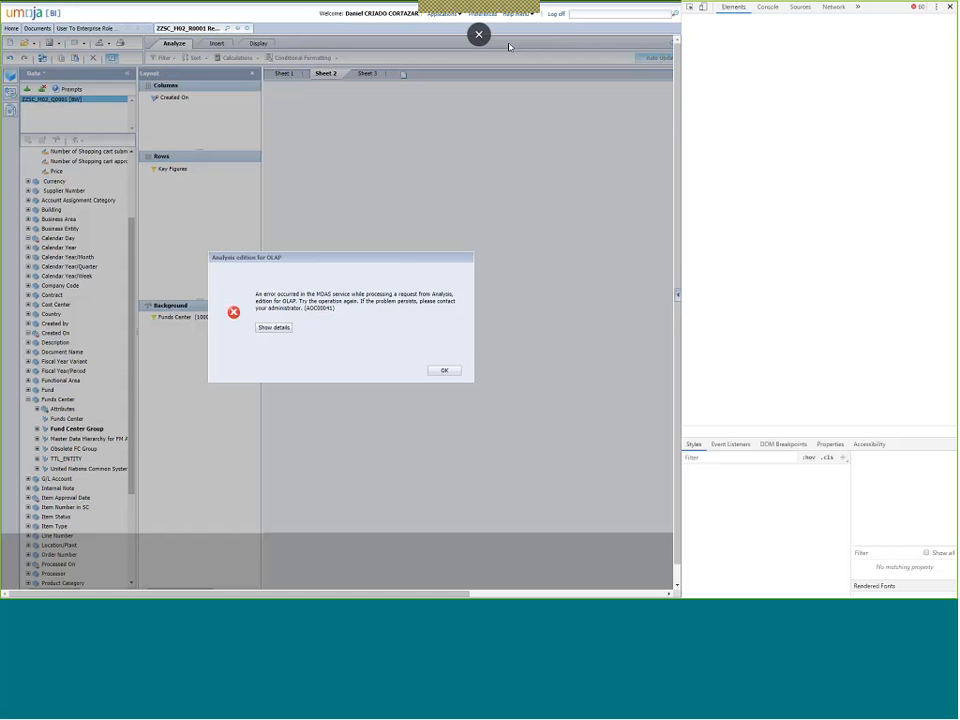
{"action": "key", "text": "F12"}
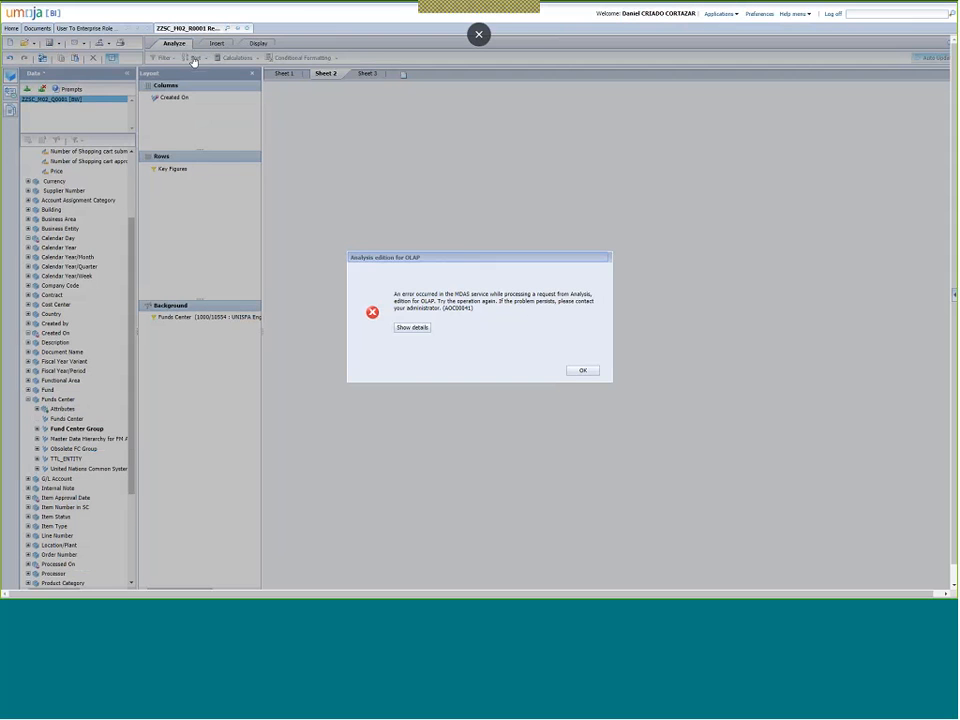
{"action": "key", "text": "F11"}
{"action": "left_click", "coordinate": [190, 31]}
{"action": "key", "text": "Return"}
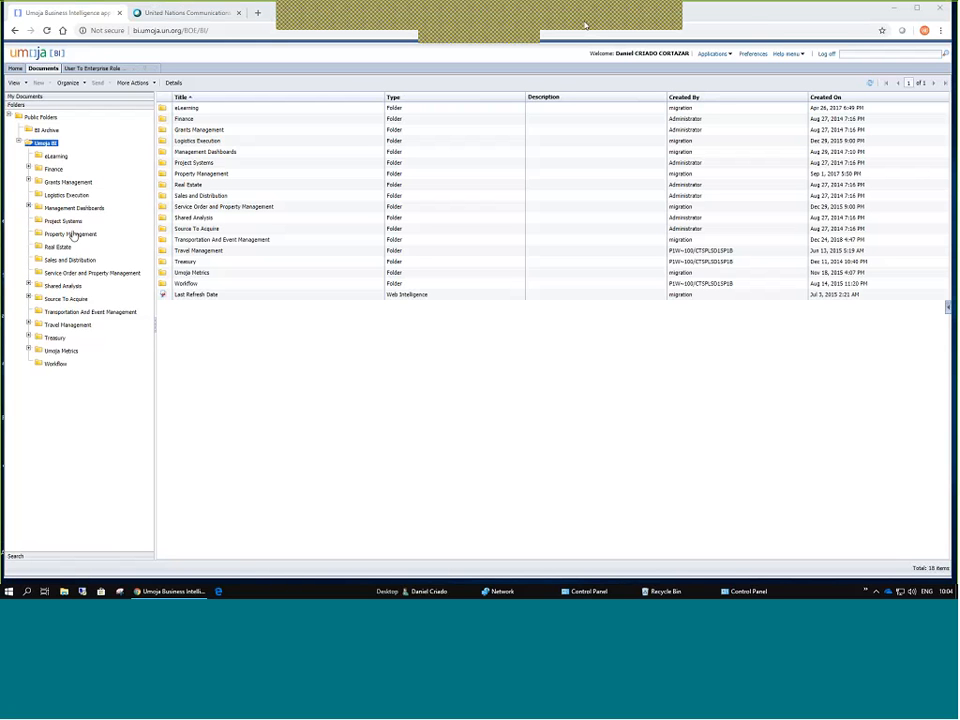
From Source To Acquire, open the ZZSC_M02_R0001 Requisitions Analysis Area workspace.
{"action": "left_click", "coordinate": [47, 301]}
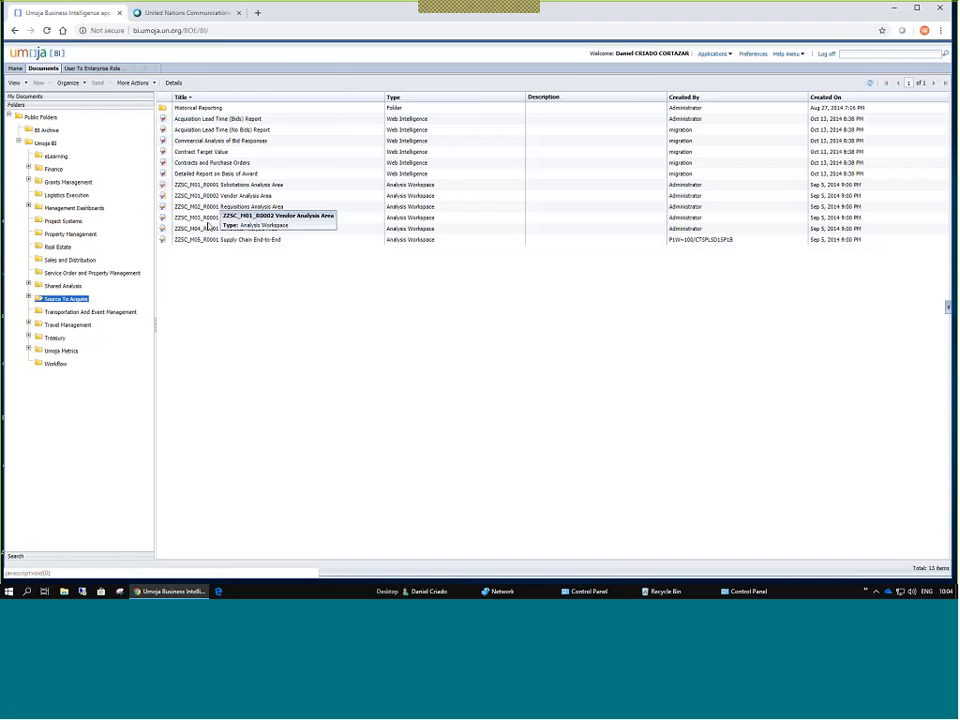
{"action": "left_click", "coordinate": [262, 207]}
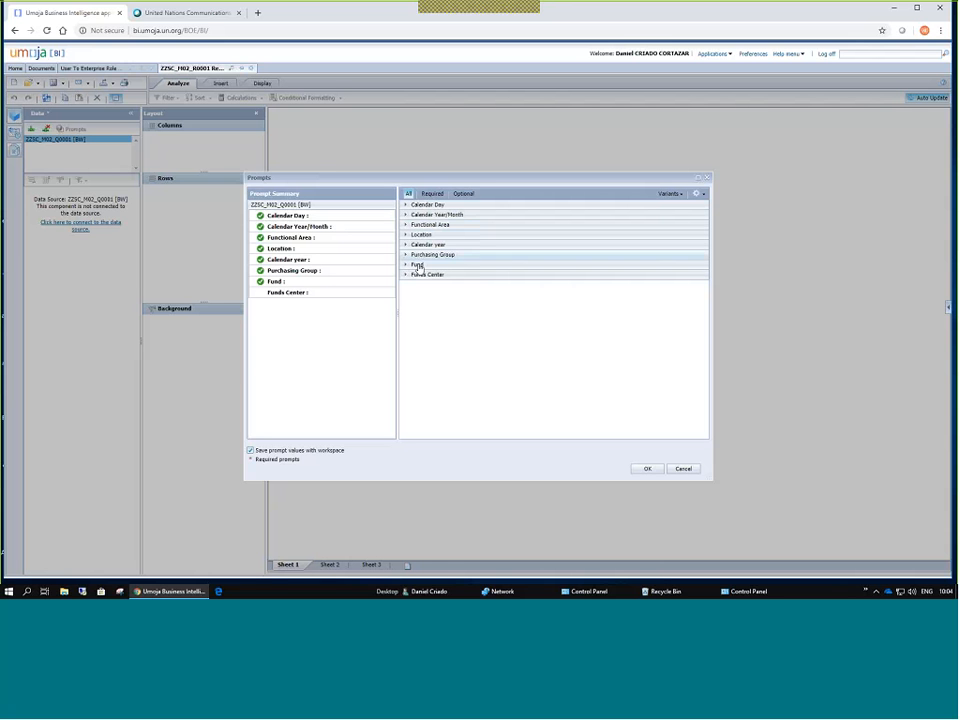
Set the Fund prompt to 20SKC : UNISFA by searching member text for UNISFA.
{"action": "left_click", "coordinate": [484, 264]}
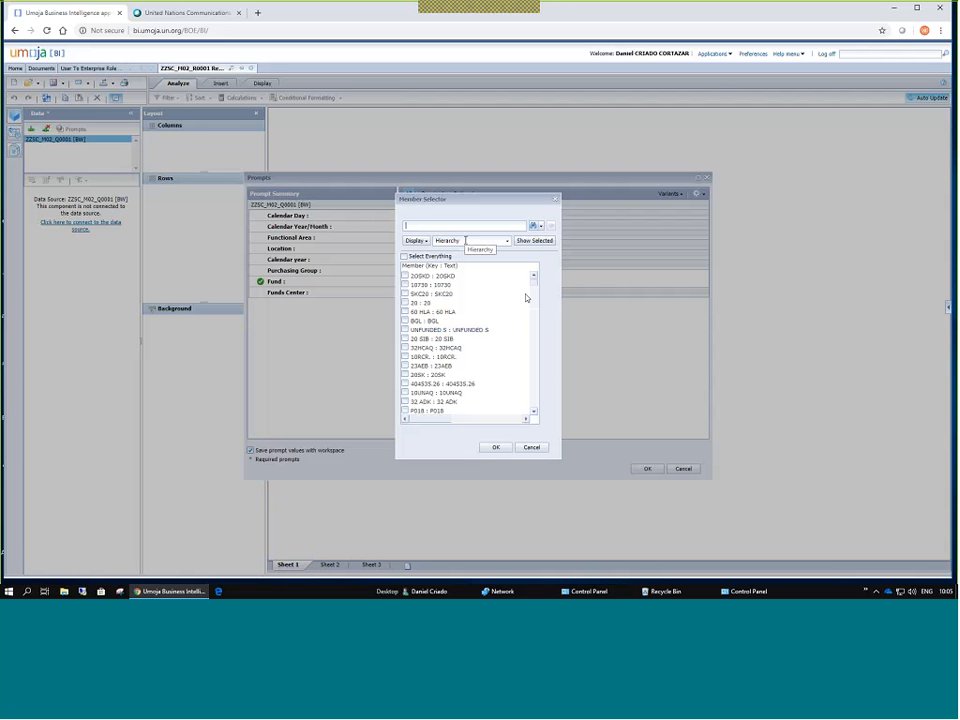
{"action": "type", "text": "UNISFA"}
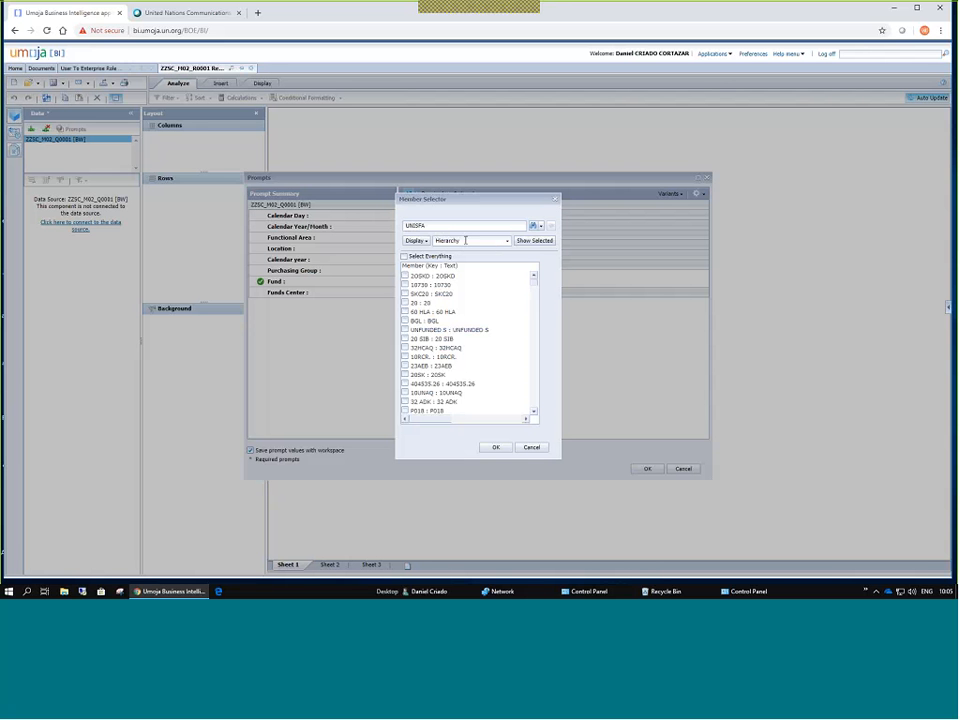
{"action": "left_click", "coordinate": [541, 226]}
{"action": "left_click", "coordinate": [549, 244]}
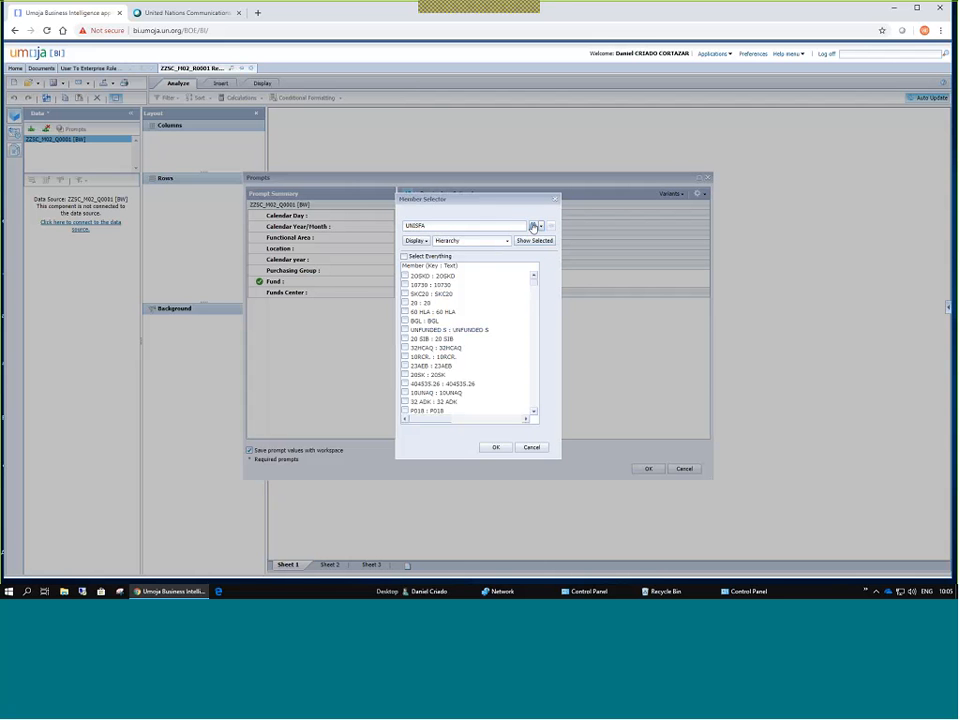
{"action": "left_click", "coordinate": [533, 227]}
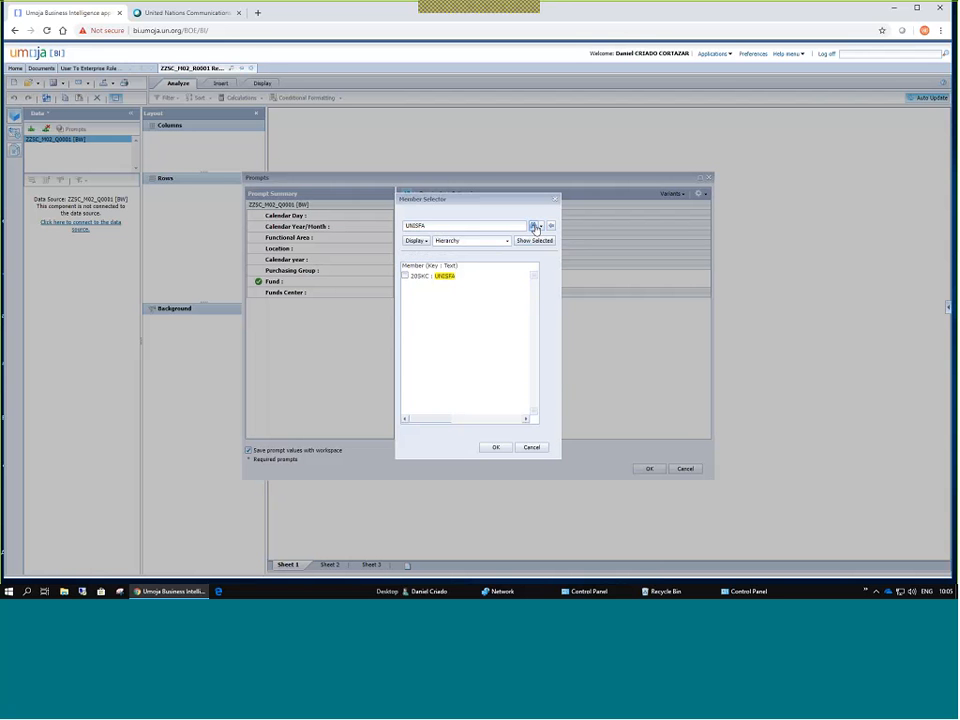
{"action": "left_click", "coordinate": [405, 277]}
{"action": "left_click", "coordinate": [495, 447]}
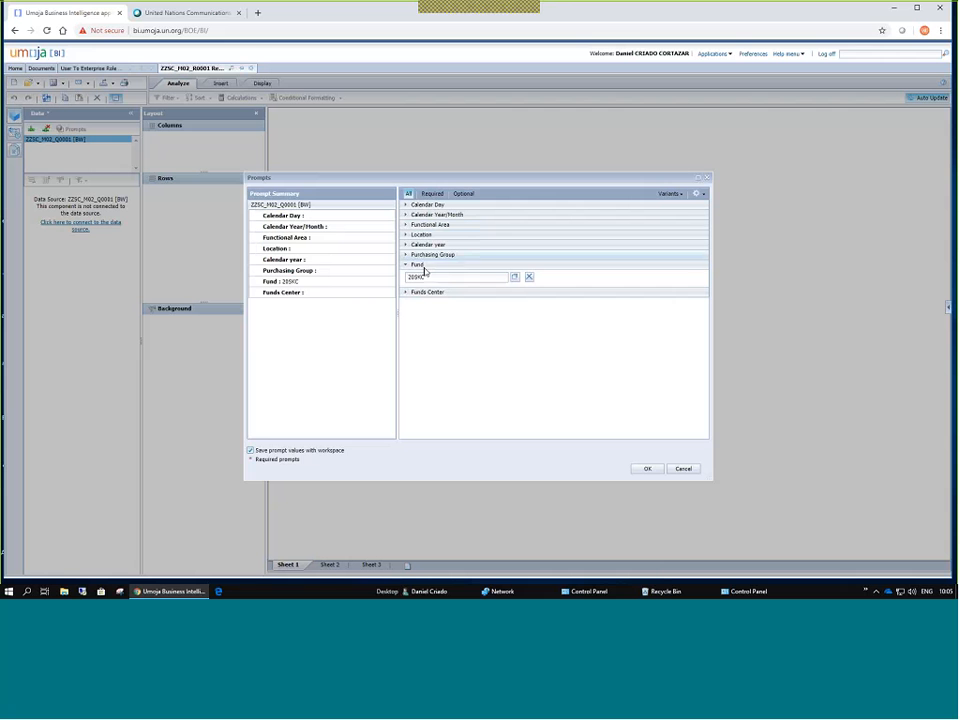
Set Calendar year to 2019 and run the query.
{"action": "left_click", "coordinate": [410, 244]}
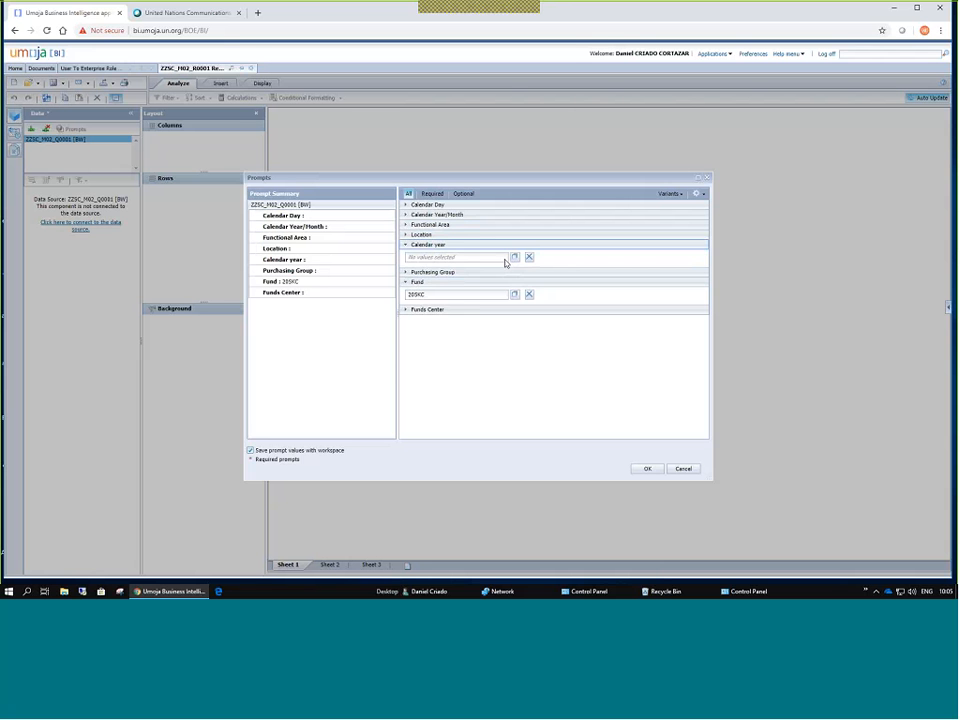
{"action": "left_click", "coordinate": [514, 257]}
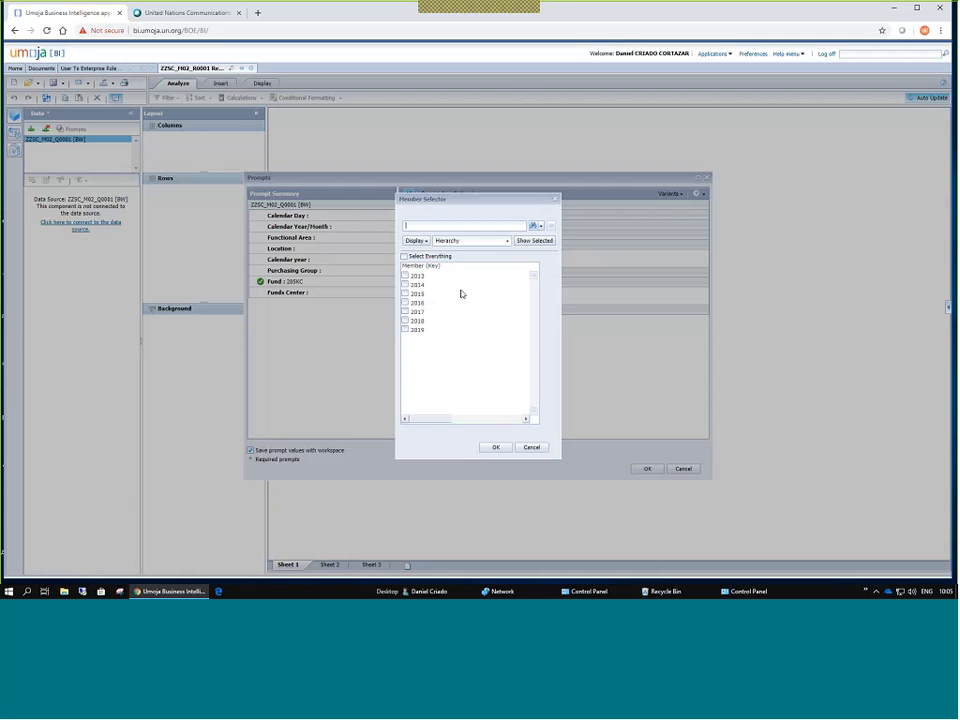
{"action": "left_click", "coordinate": [496, 447]}
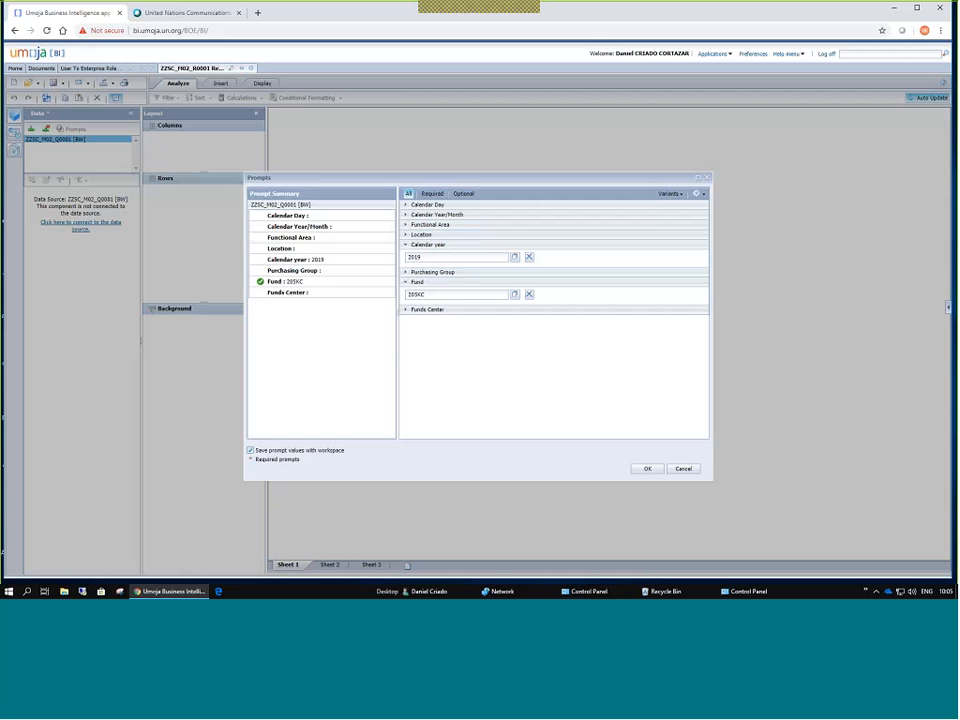
{"action": "left_click", "coordinate": [646, 469]}
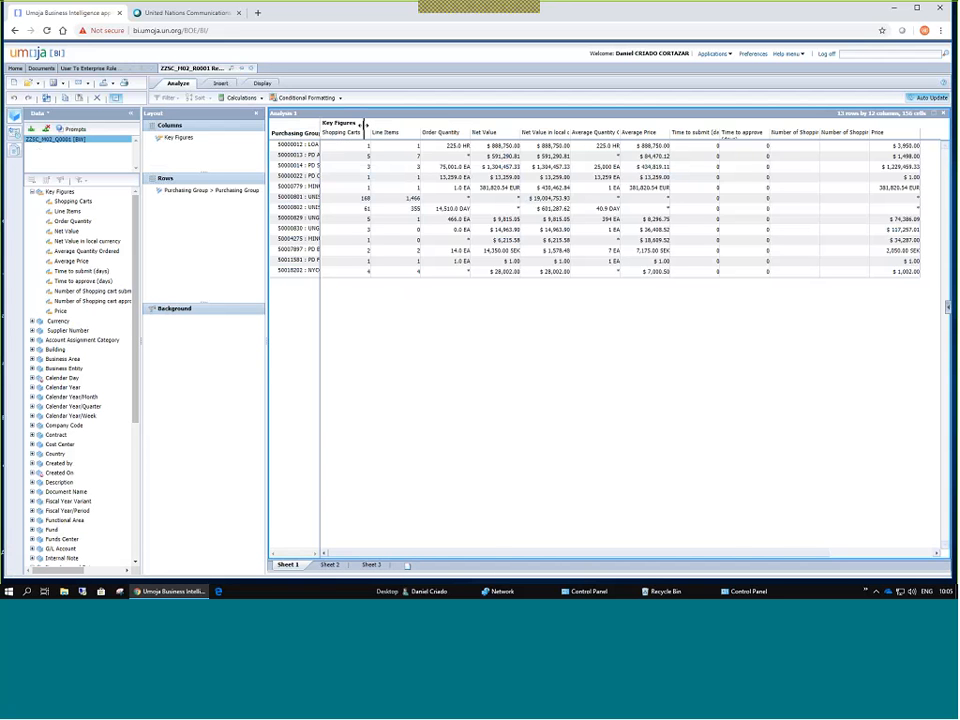
Widen the Purchasing Group column and collapse Key Figures in the Data panel.
{"action": "left_click_drag", "start_coordinate": [364, 125], "coordinate": [363, 126]}
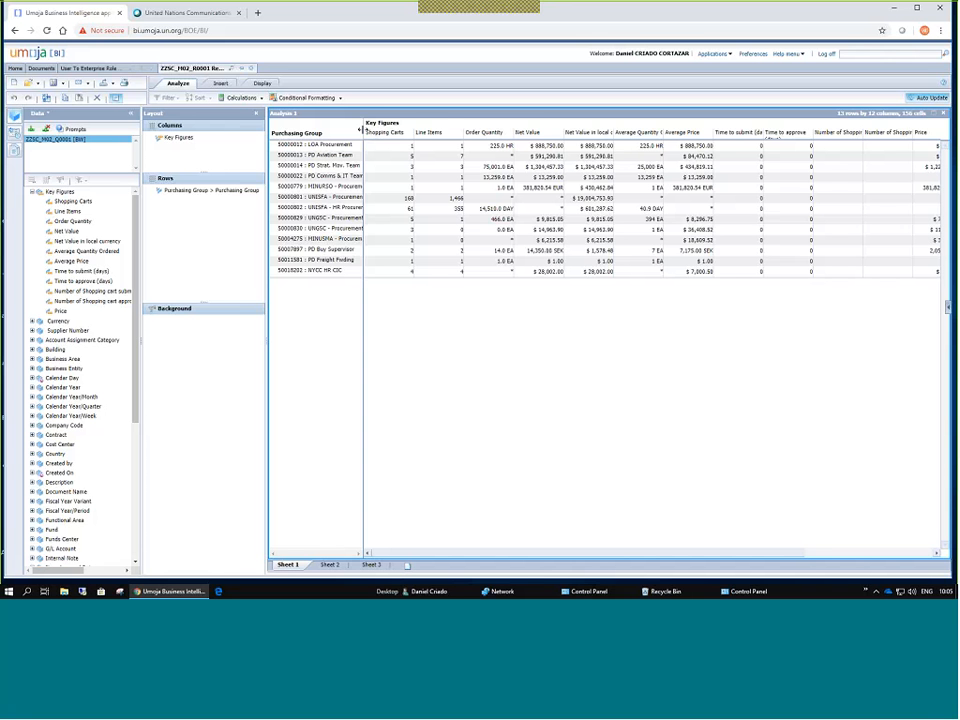
{"action": "left_click_drag", "start_coordinate": [362, 132], "coordinate": [376, 132]}
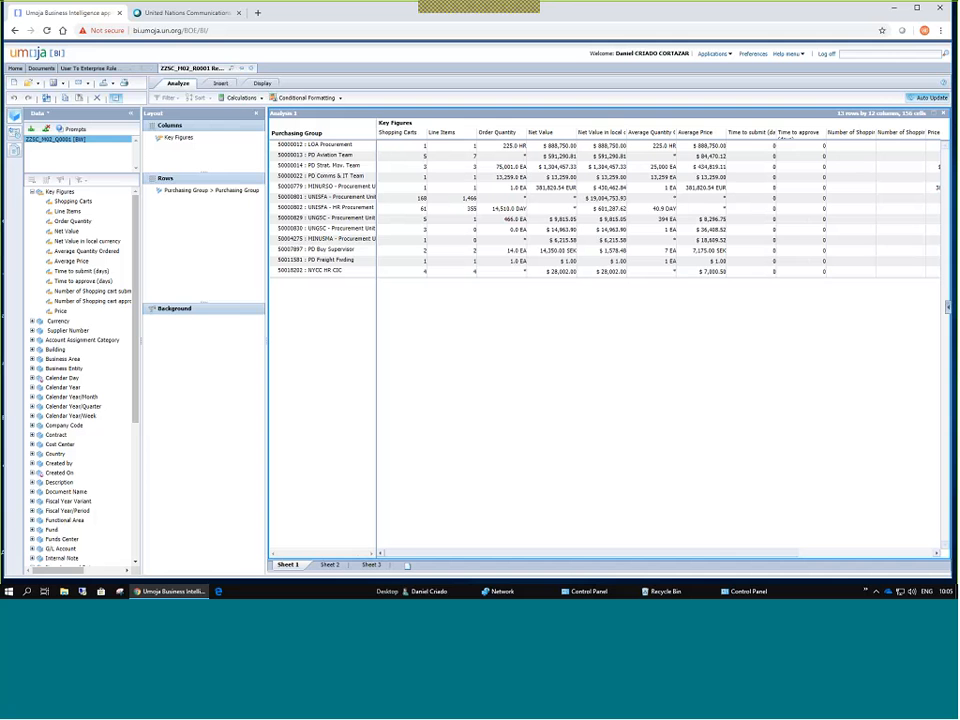
{"action": "left_click", "coordinate": [34, 192]}
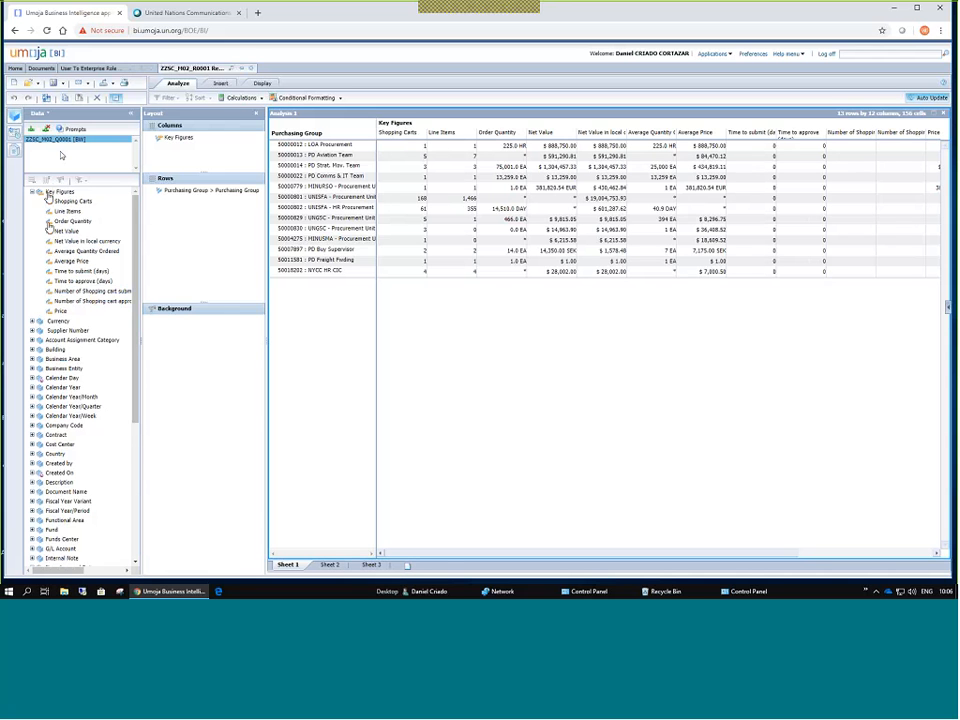
{"action": "scroll", "coordinate": [41, 334], "scroll_direction": "down", "scroll_amount": 1}
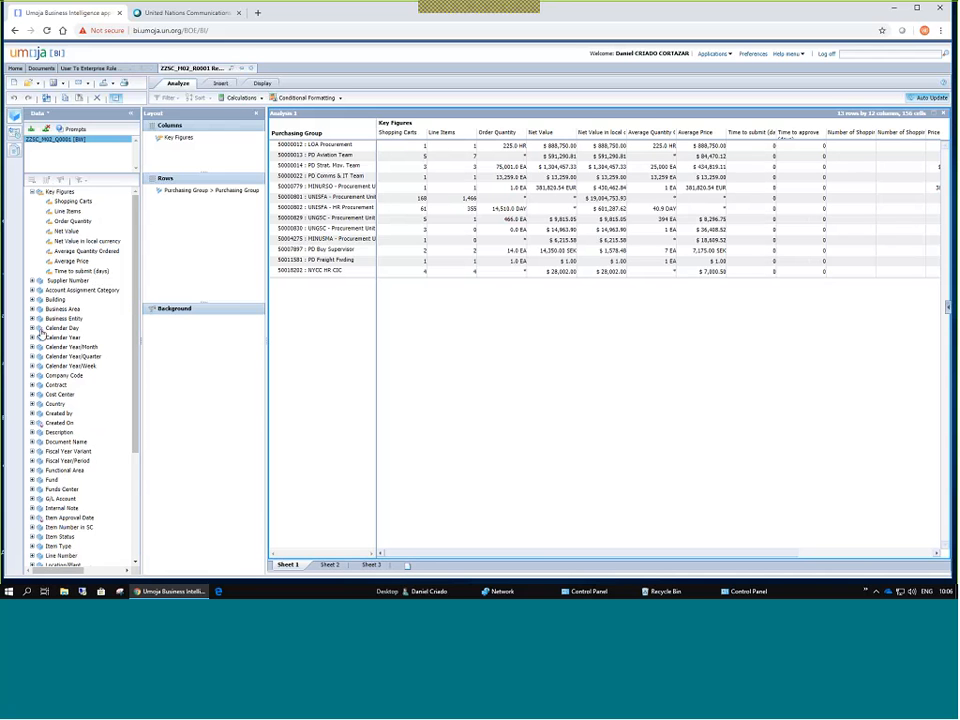
{"action": "scroll", "coordinate": [41, 334], "scroll_direction": "down", "scroll_amount": 4}
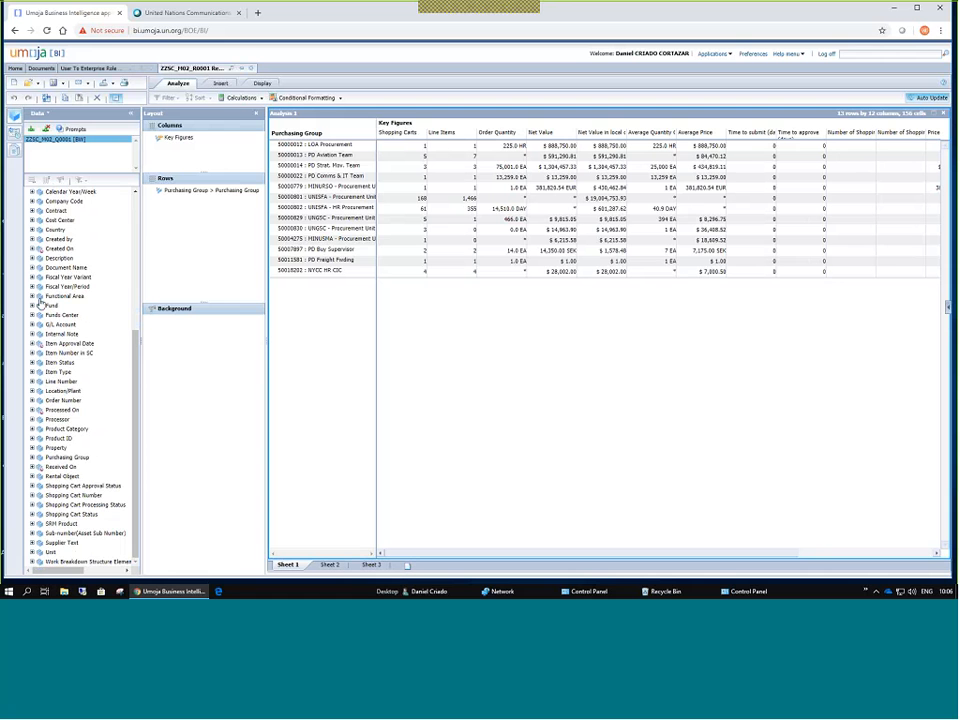
{"action": "scroll", "coordinate": [56, 333], "scroll_direction": "up", "scroll_amount": 5}
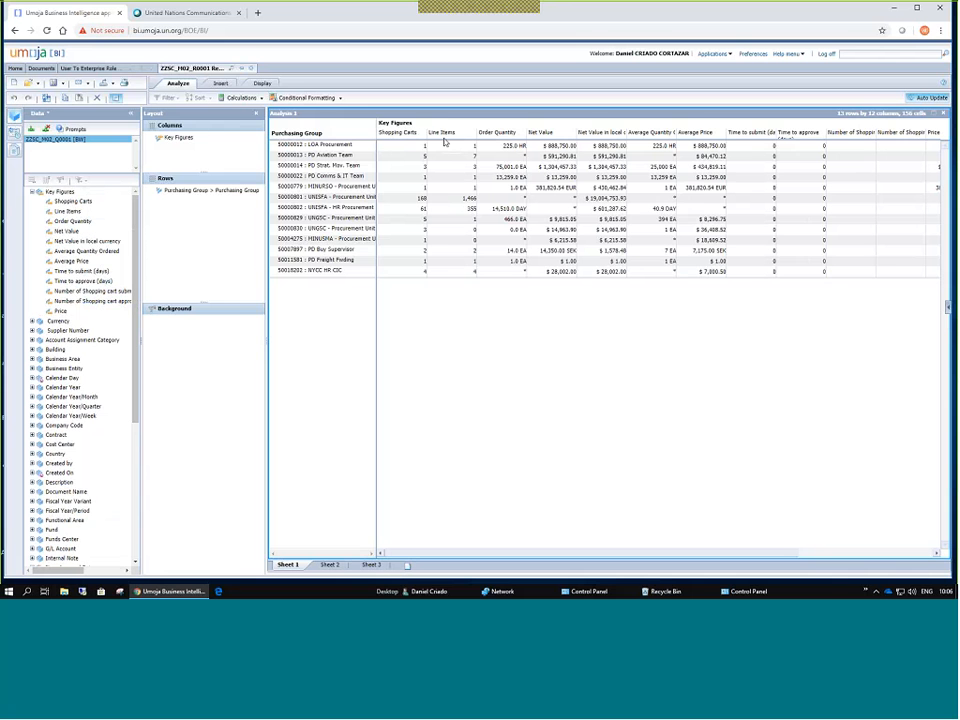
Filter the Key Figures to show only Net Value in local currency.
{"action": "left_click", "coordinate": [180, 138]}
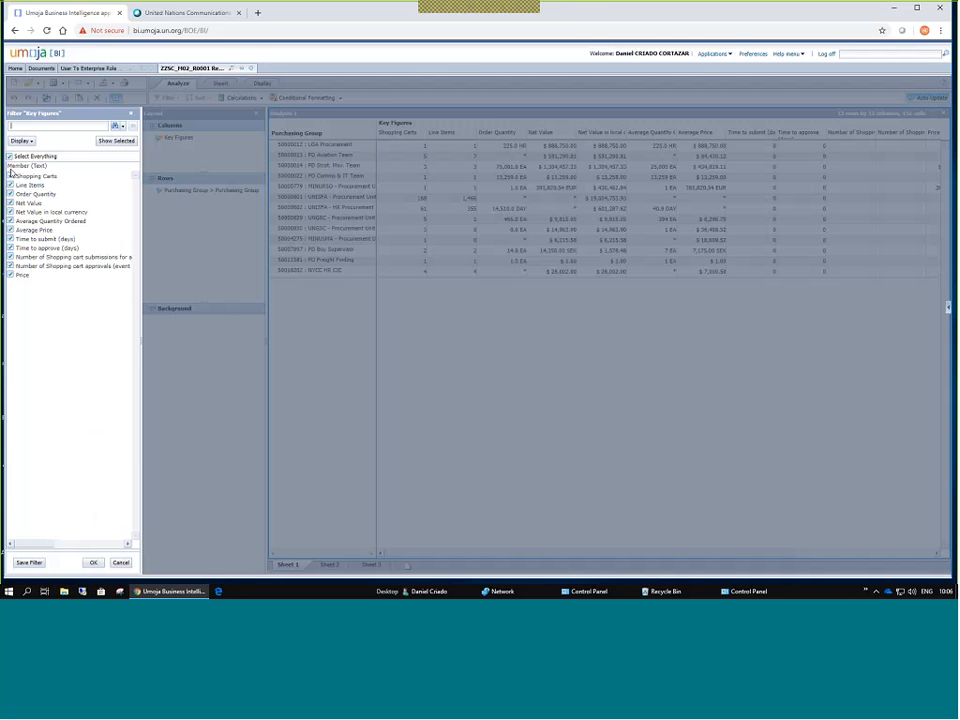
{"action": "left_click", "coordinate": [10, 156]}
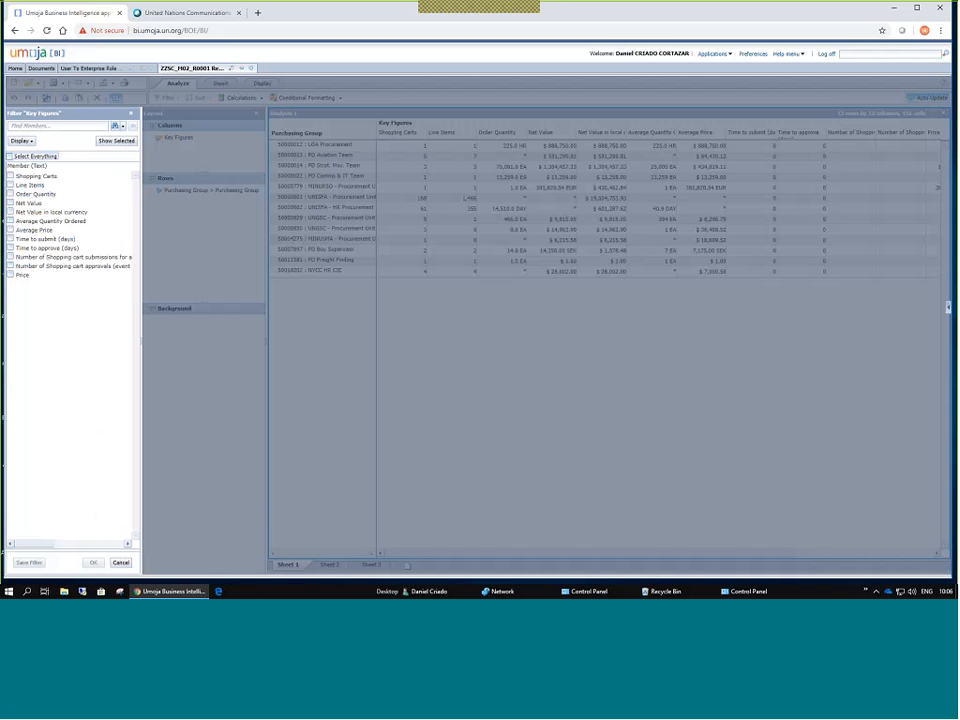
{"action": "left_click", "coordinate": [10, 212]}
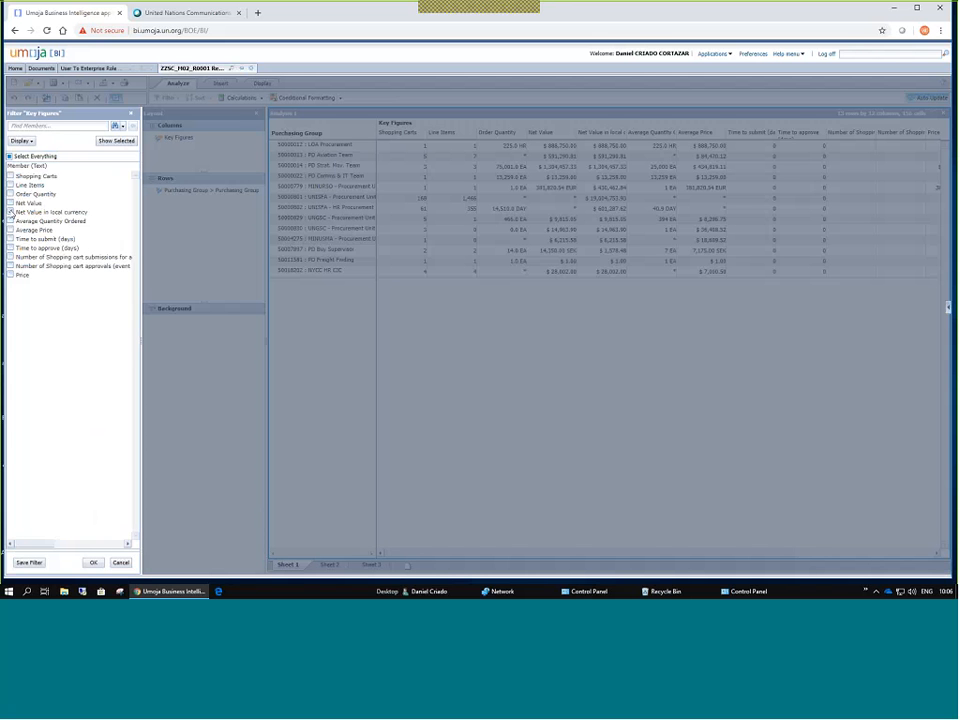
{"action": "left_click", "coordinate": [93, 565]}
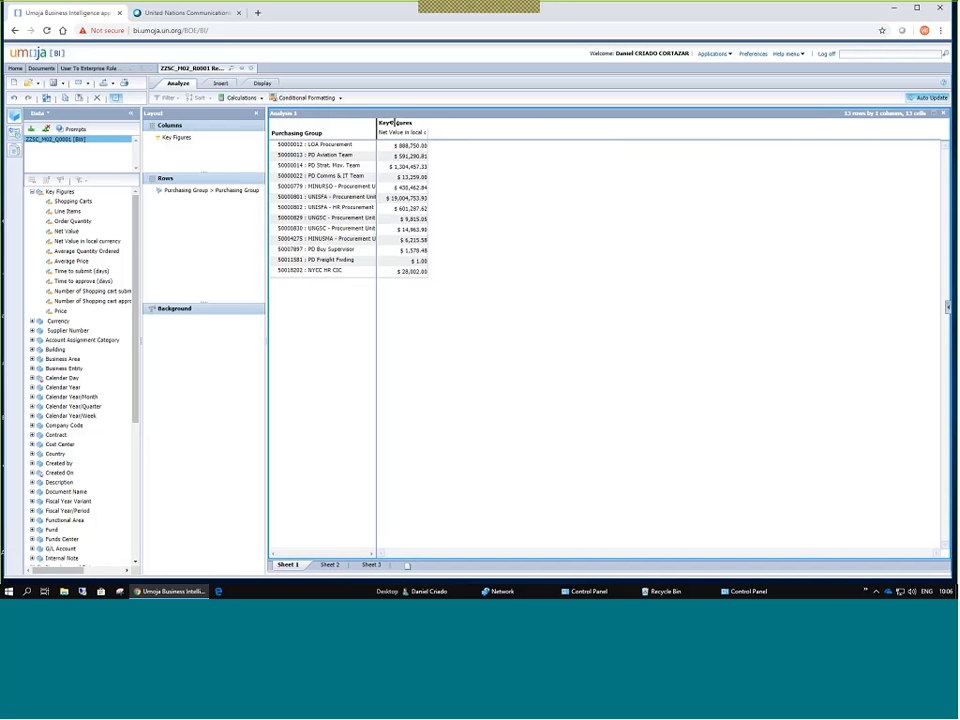
Adjust the Purchasing Group column width so names read fully.
{"action": "left_click_drag", "start_coordinate": [377, 124], "coordinate": [397, 135]}
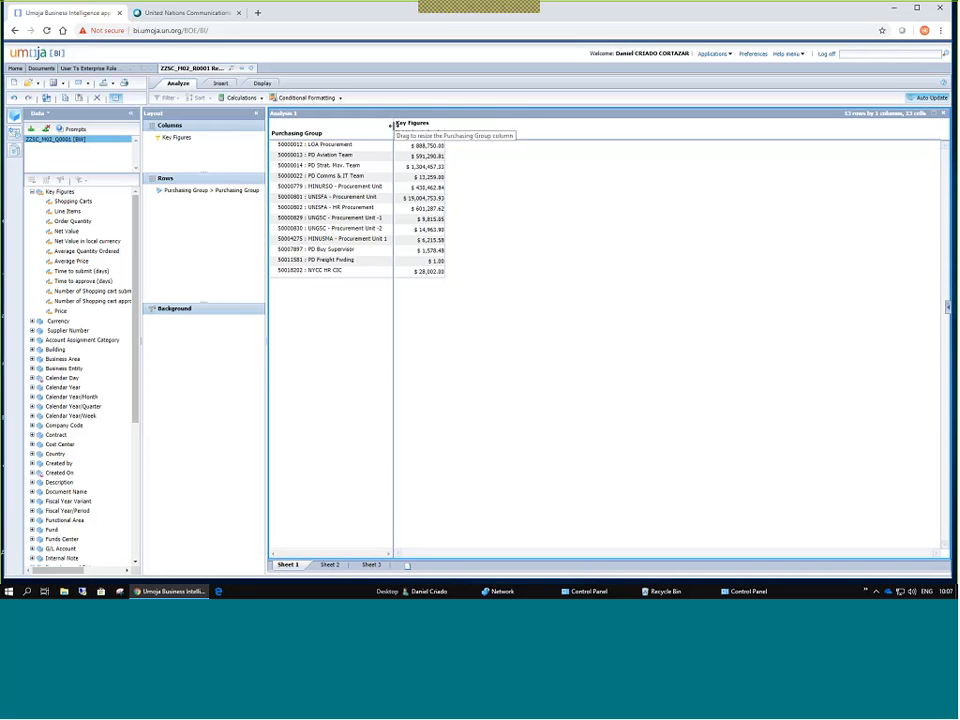
{"action": "left_click_drag", "start_coordinate": [390, 125], "coordinate": [412, 129]}
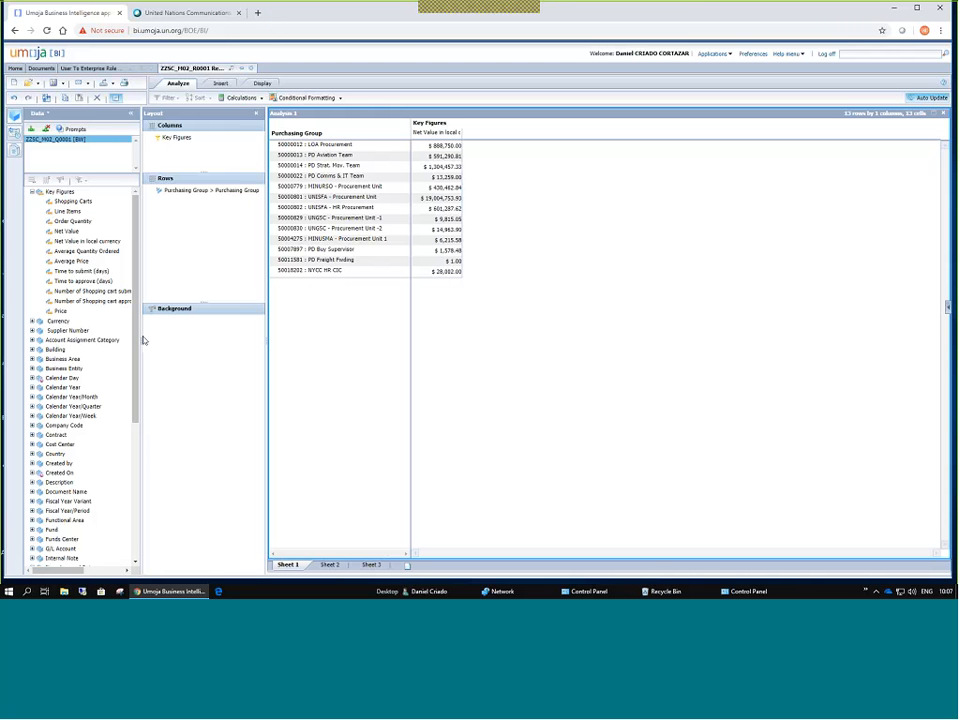
{"action": "scroll", "coordinate": [78, 377], "scroll_direction": "down", "scroll_amount": 5}
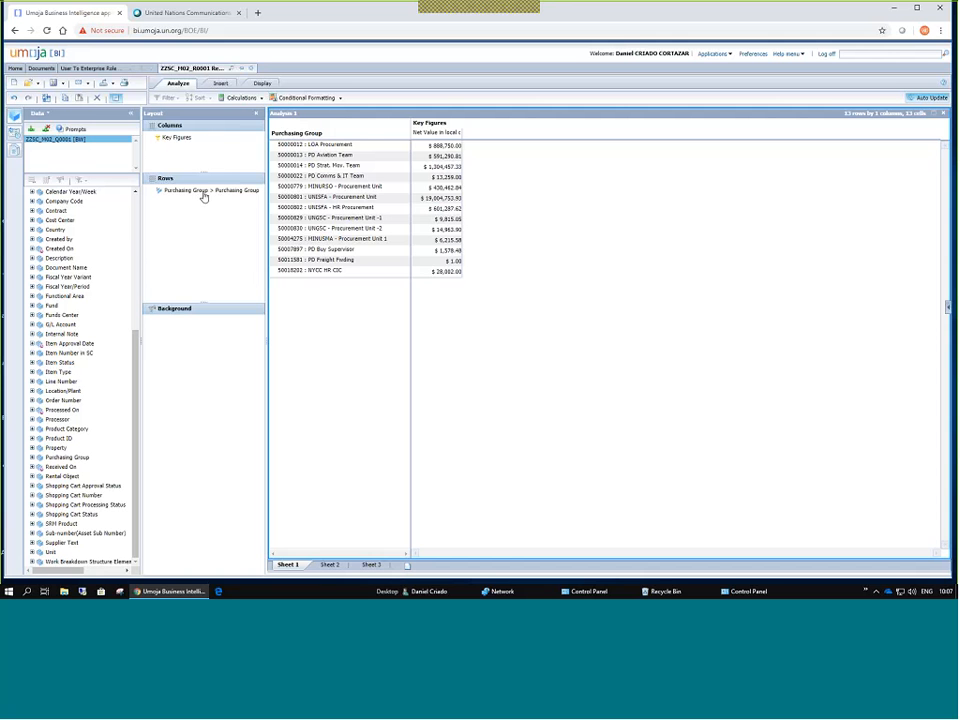
Remove Purchasing Group from Rows, widen the Net Value column, and review the prompts unchanged.
{"action": "left_click_drag", "start_coordinate": [204, 191], "coordinate": [75, 244]}
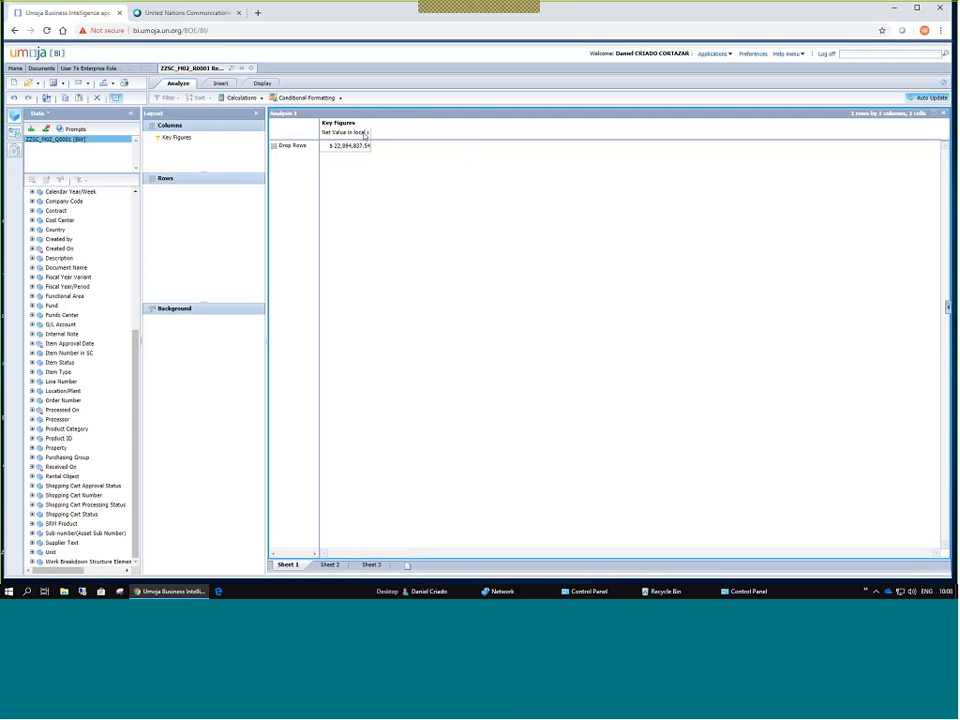
{"action": "left_click_drag", "start_coordinate": [369, 132], "coordinate": [407, 133]}
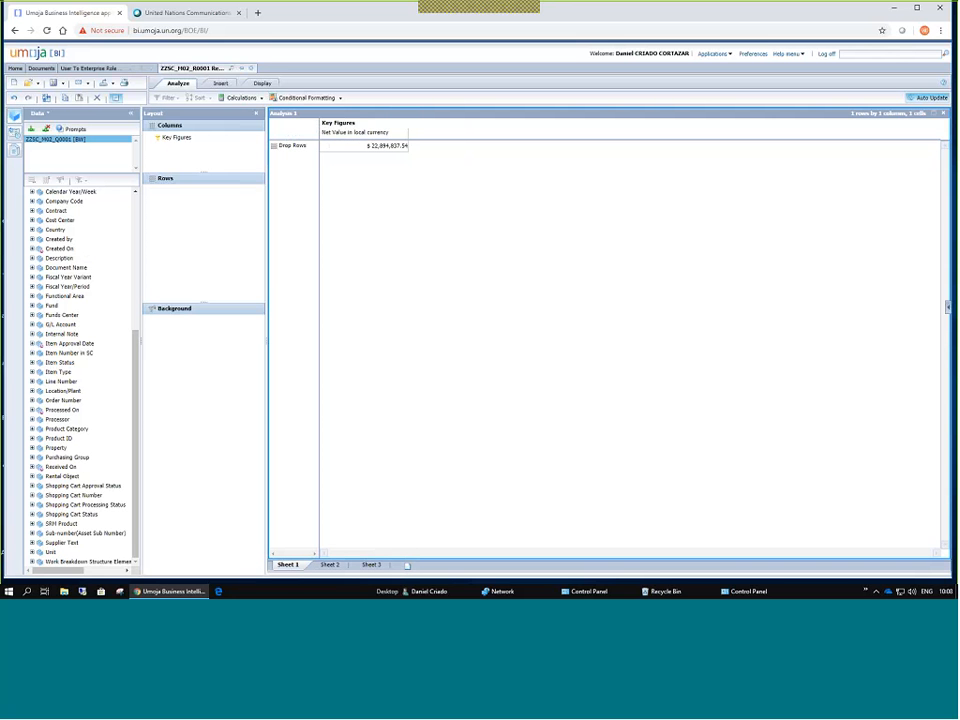
{"action": "left_click", "coordinate": [73, 131]}
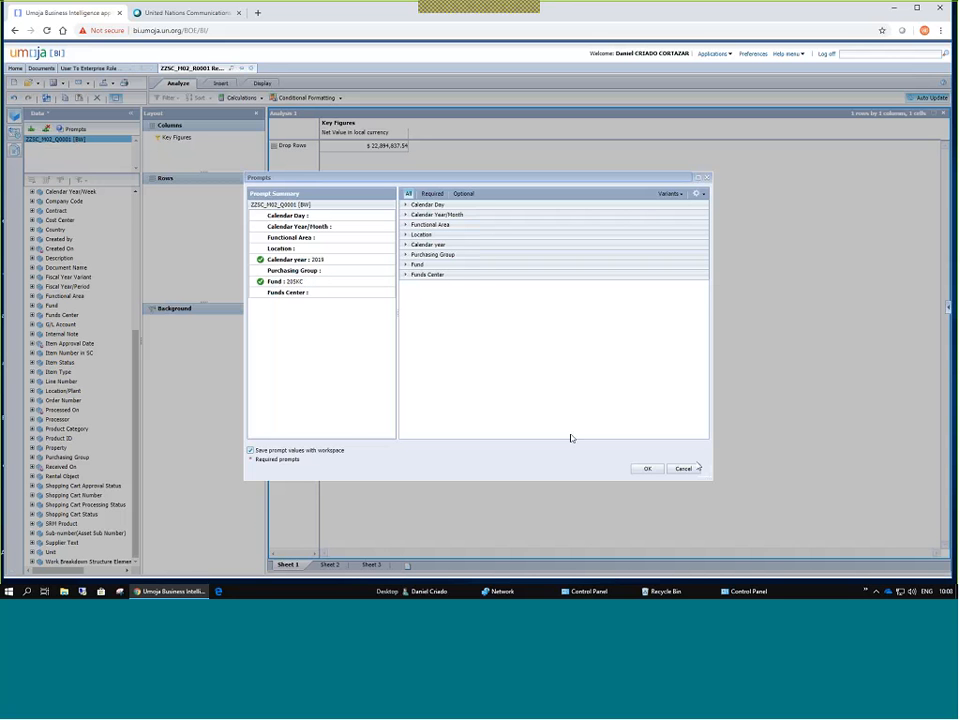
{"action": "left_click", "coordinate": [706, 179]}
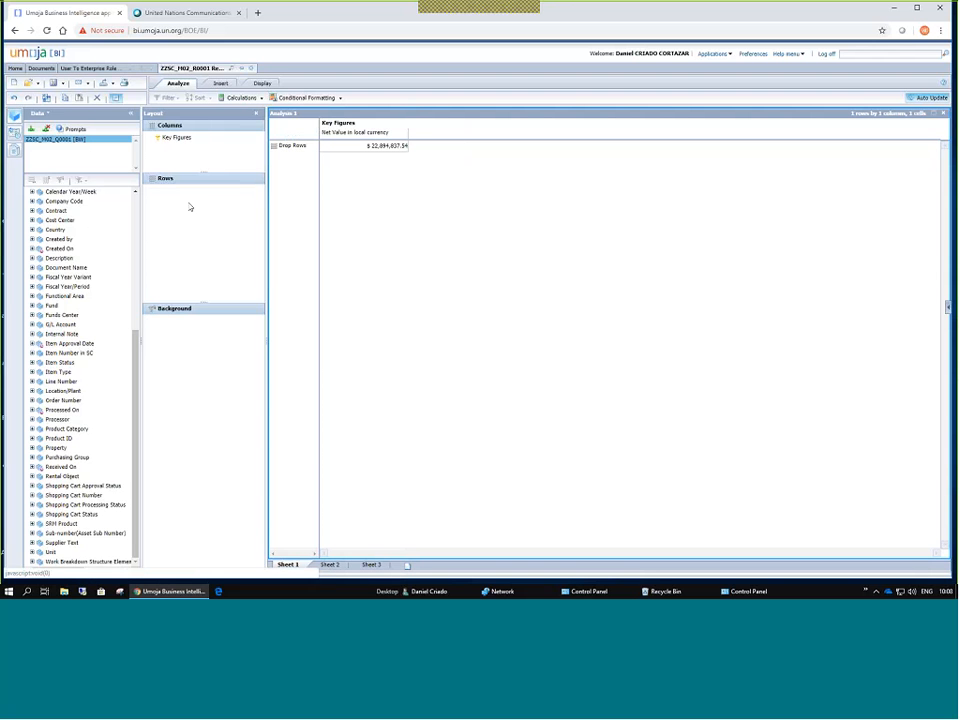
Expand Funds Center in the Data panel.
{"action": "scroll", "coordinate": [67, 214], "scroll_direction": "up", "scroll_amount": 3}
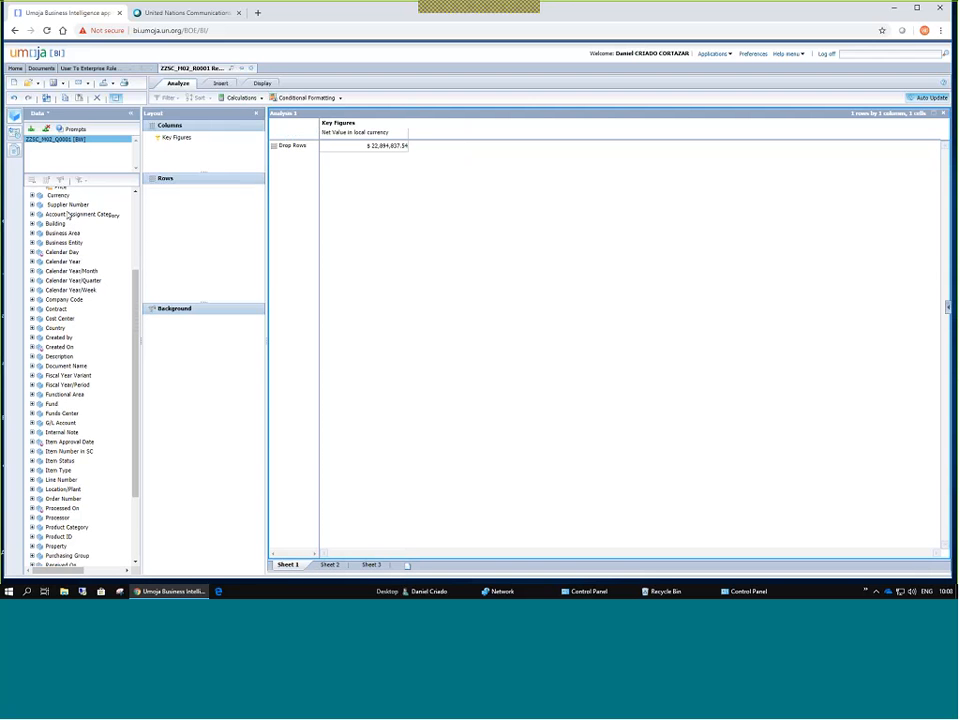
{"action": "scroll", "coordinate": [67, 214], "scroll_direction": "down", "scroll_amount": 3}
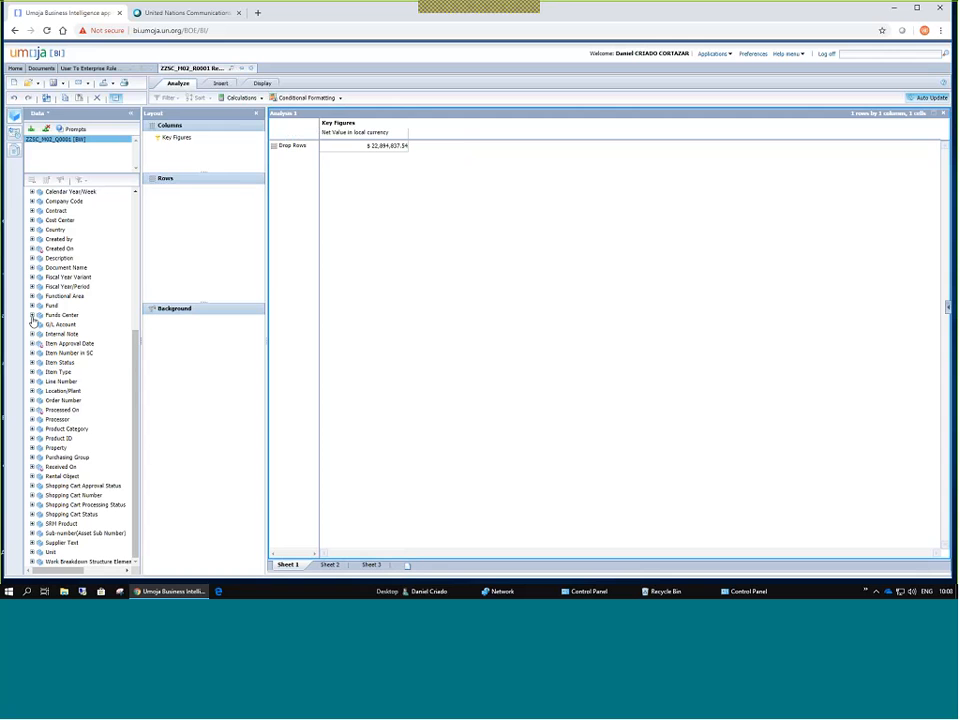
{"action": "left_click", "coordinate": [32, 316]}
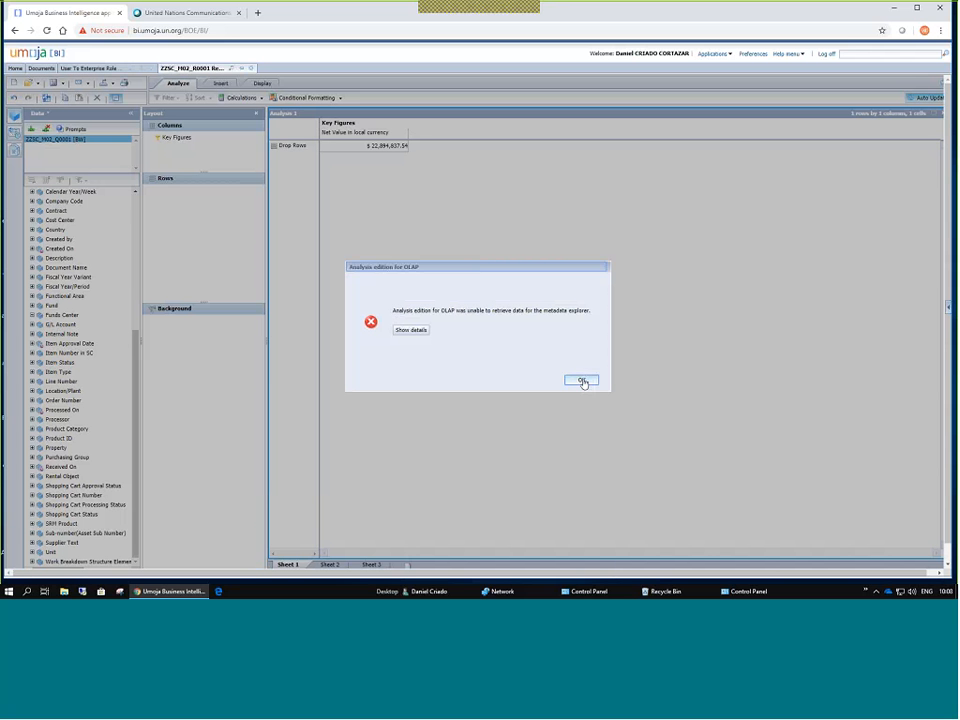
Dismiss the error, try Funds Center in Rows with a wider column, then remove it.
{"action": "left_click", "coordinate": [581, 380]}
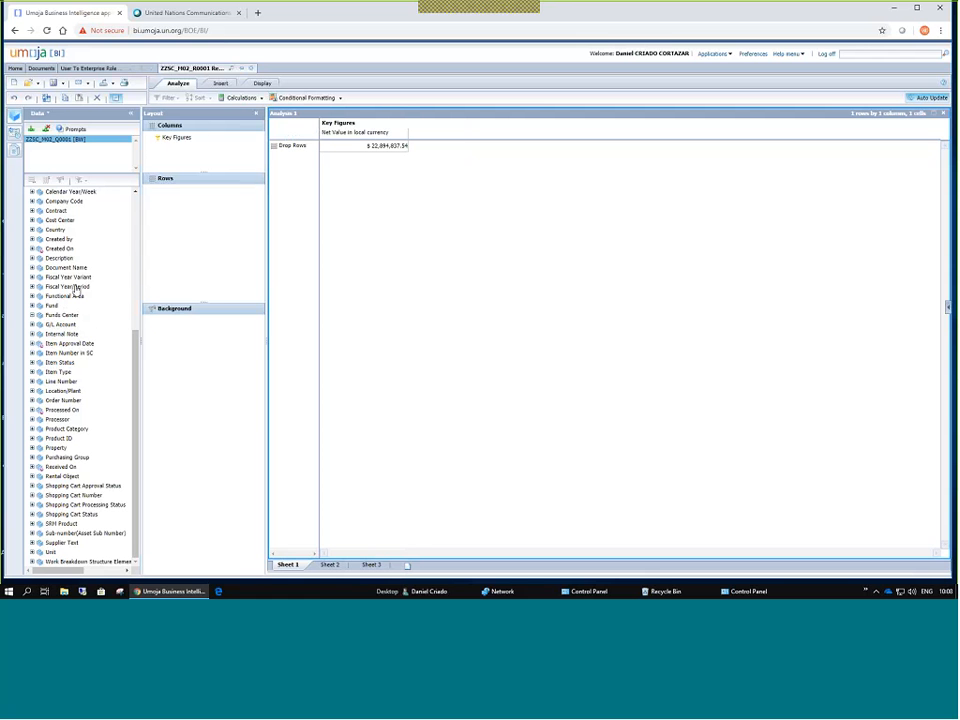
{"action": "left_click_drag", "start_coordinate": [66, 314], "coordinate": [187, 214]}
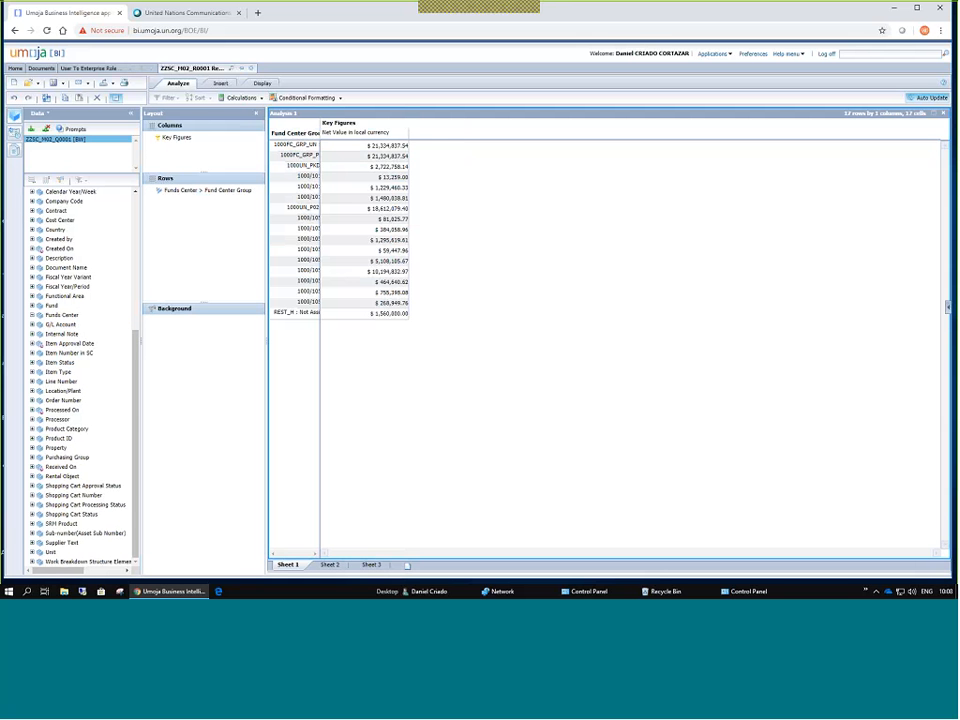
{"action": "left_click_drag", "start_coordinate": [320, 125], "coordinate": [452, 126]}
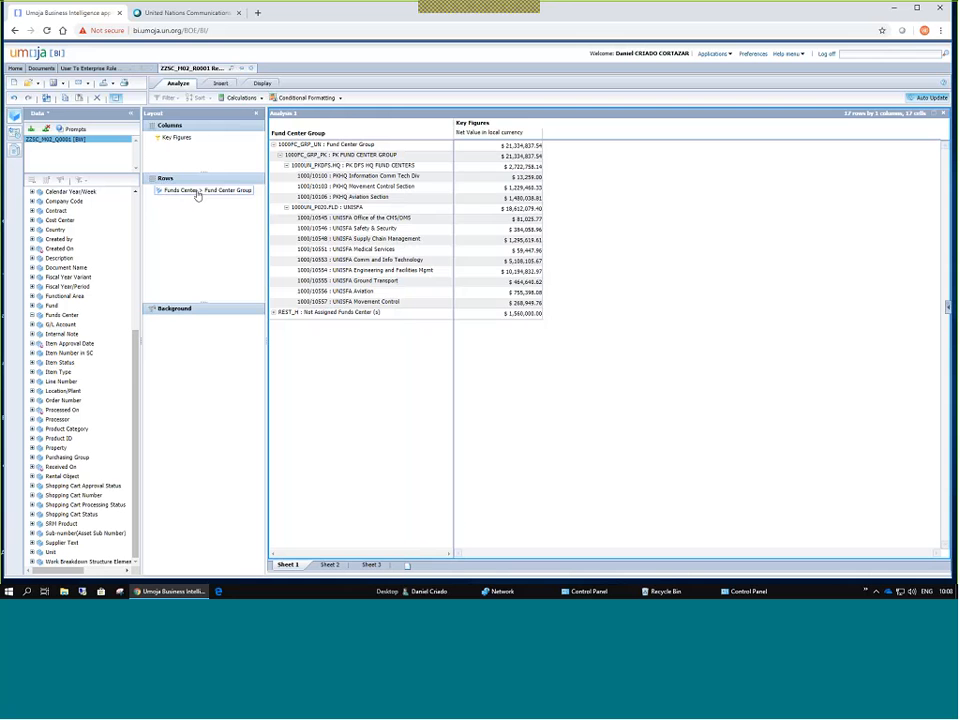
{"action": "left_click_drag", "start_coordinate": [197, 190], "coordinate": [73, 362]}
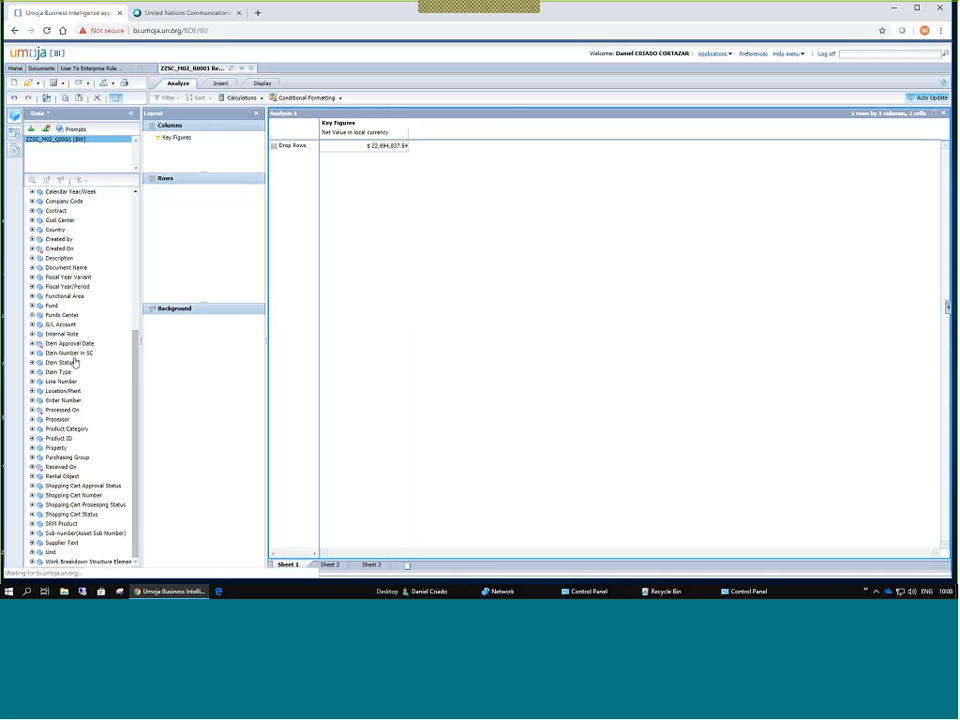
Close the Requisitions Analysis Area workspace, cancel the report refresh, and reopen the workspace.
{"action": "left_click", "coordinate": [32, 316]}
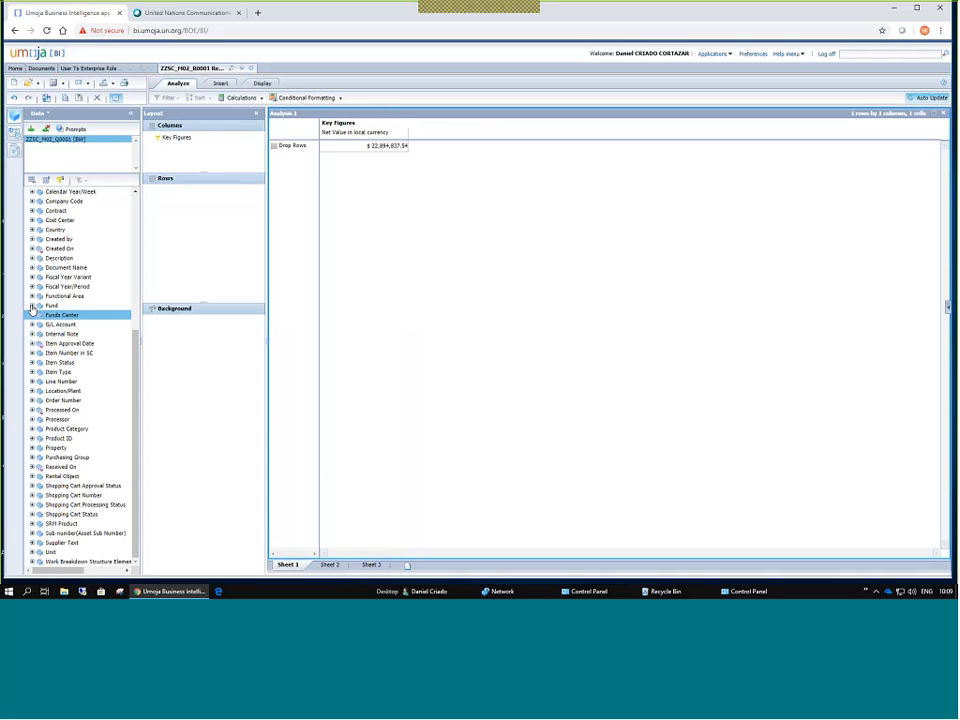
{"action": "key", "text": "Return"}
{"action": "key", "text": "Return"}
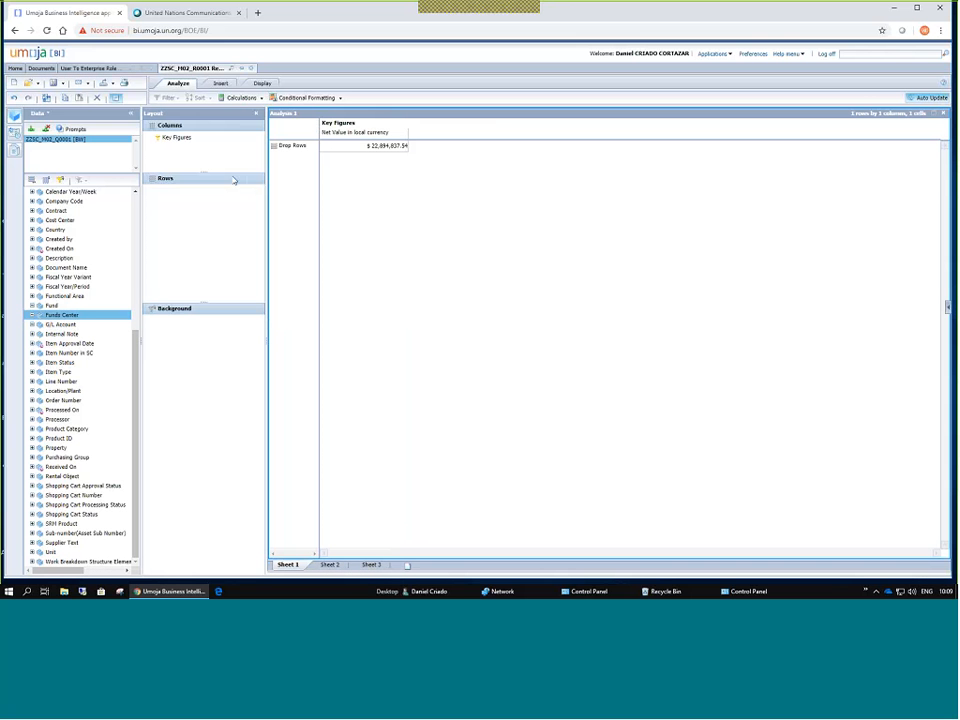
{"action": "left_click", "coordinate": [251, 68]}
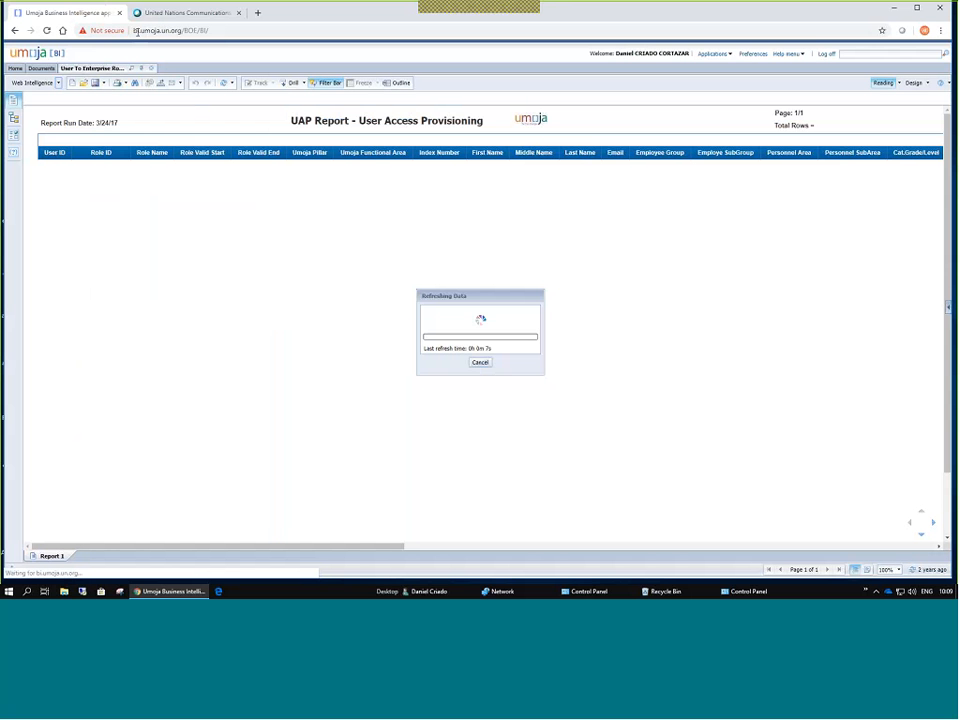
{"action": "left_click", "coordinate": [482, 364]}
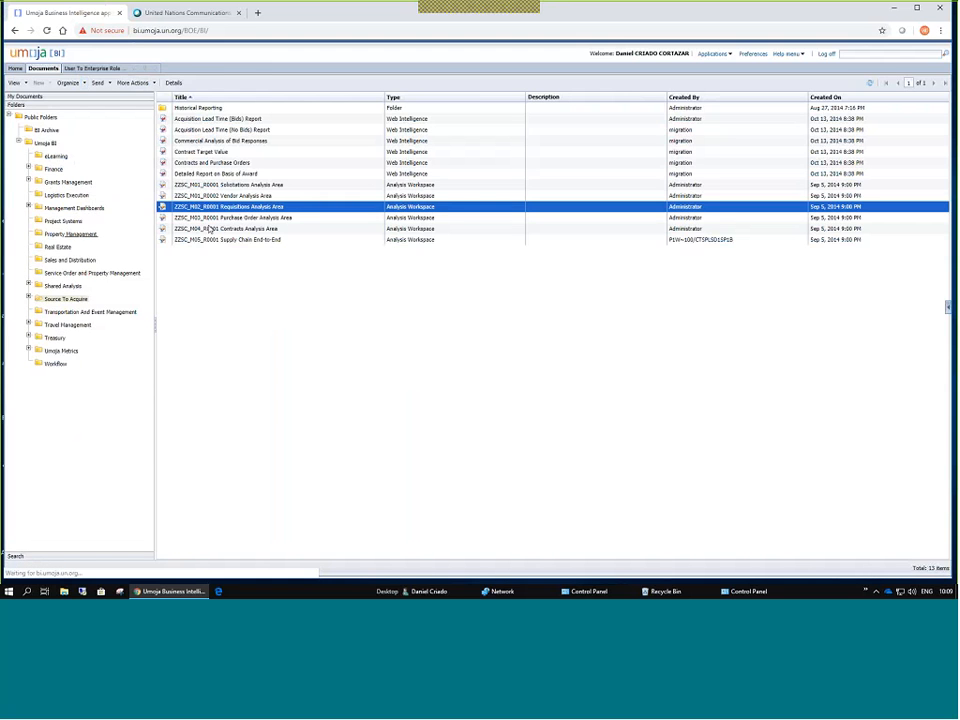
{"action": "double_click", "coordinate": [225, 210]}
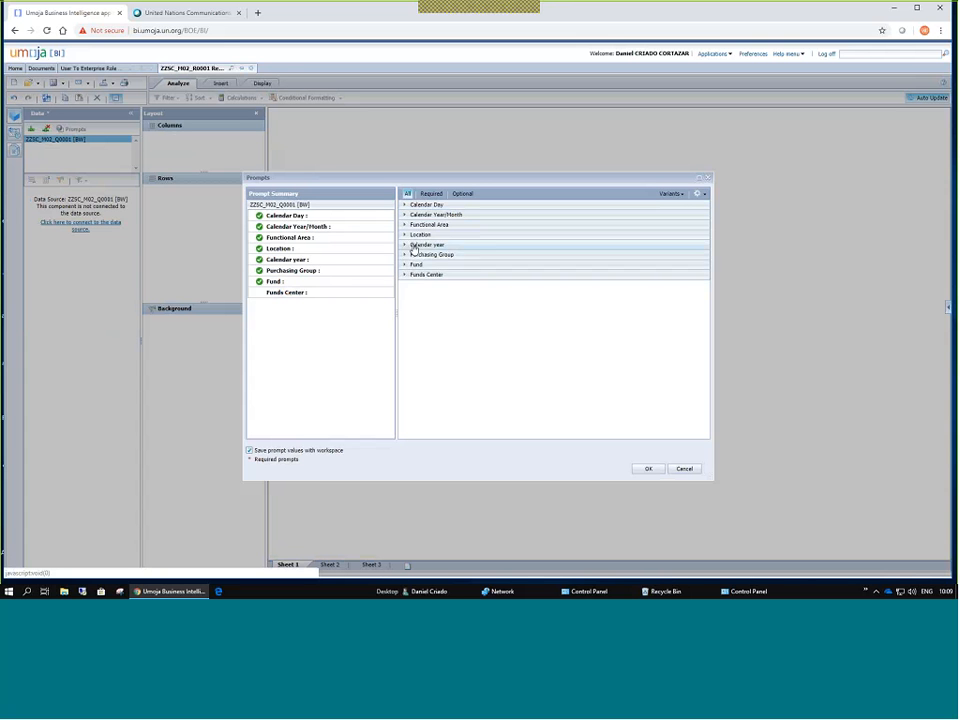
Set the Calendar year prompt to 2019.
{"action": "left_click", "coordinate": [417, 245]}
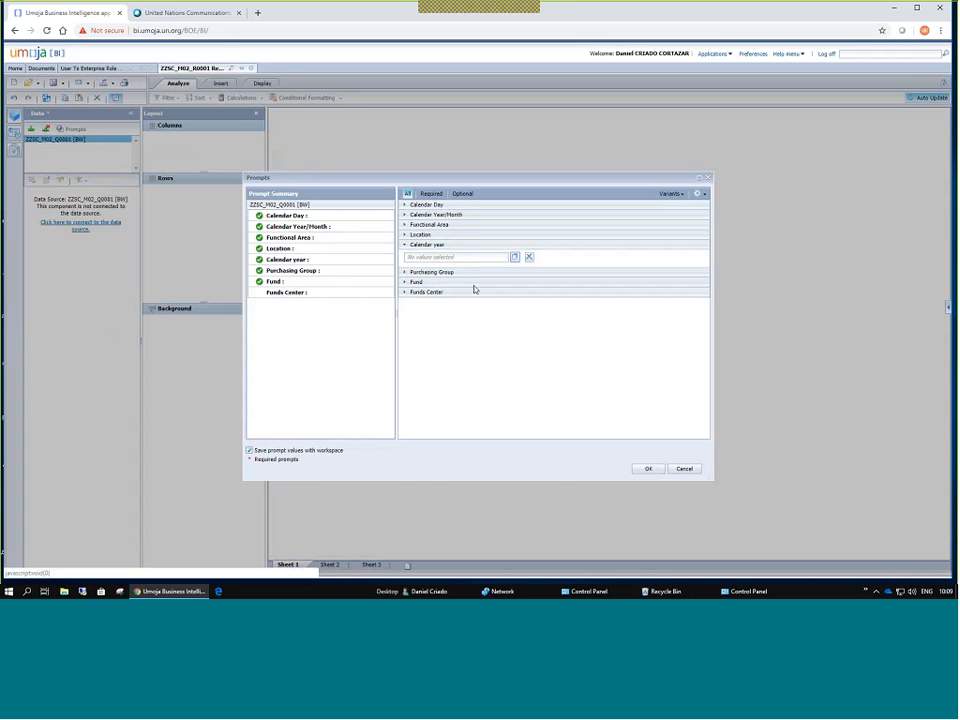
{"action": "left_click", "coordinate": [515, 257]}
{"action": "left_click", "coordinate": [405, 329]}
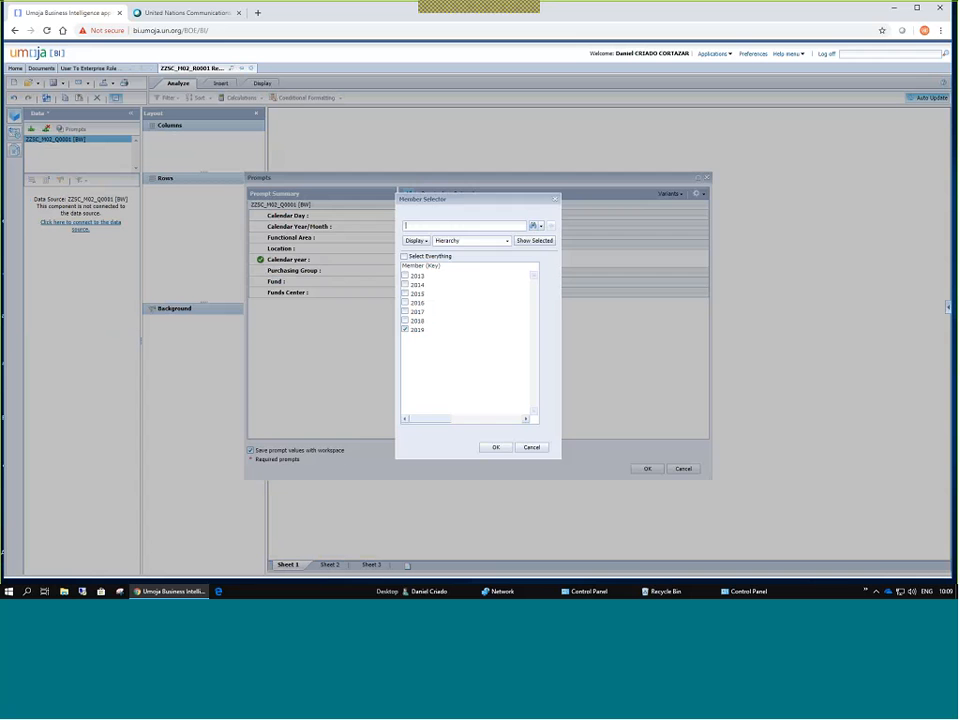
{"action": "left_click", "coordinate": [495, 447]}
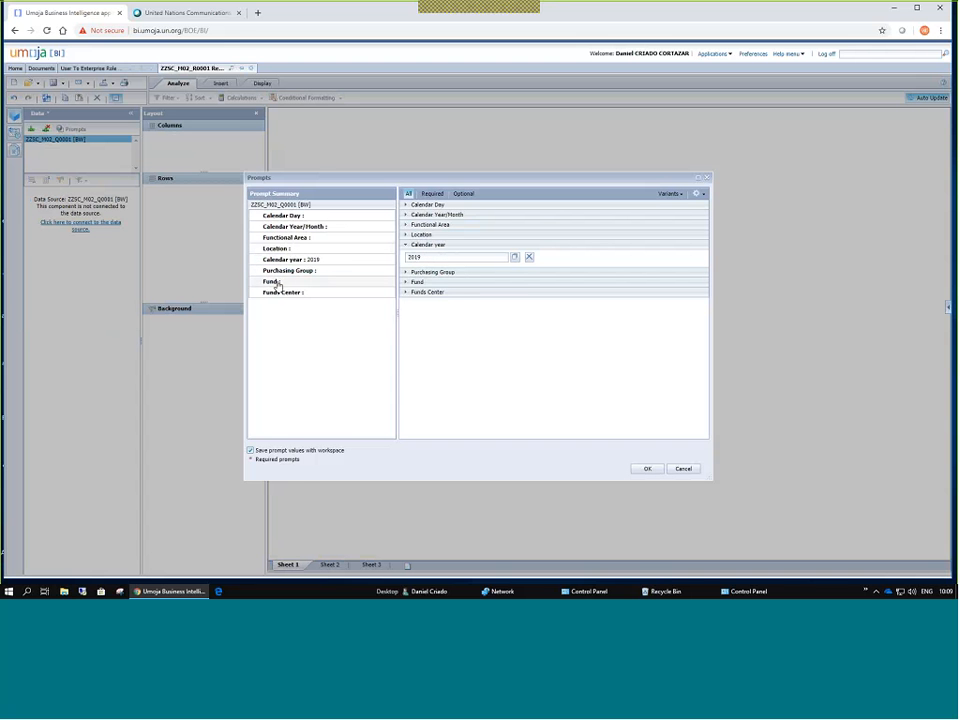
Set Fund to 20SKC : UNISFA via a UNISFA search and run the query.
{"action": "left_click", "coordinate": [305, 281]}
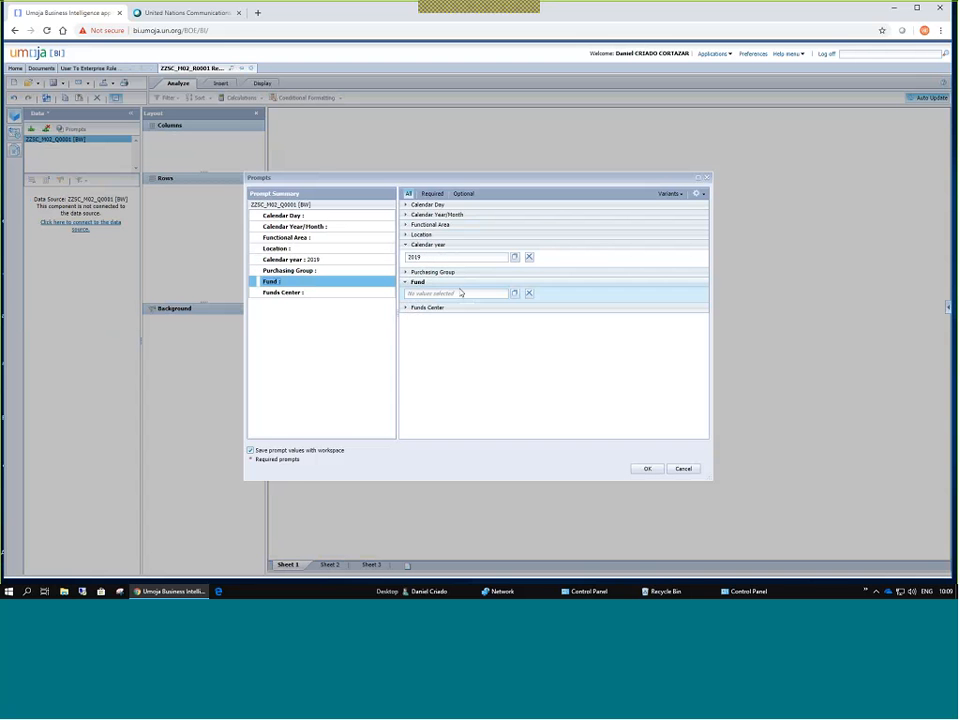
{"action": "left_click", "coordinate": [515, 295]}
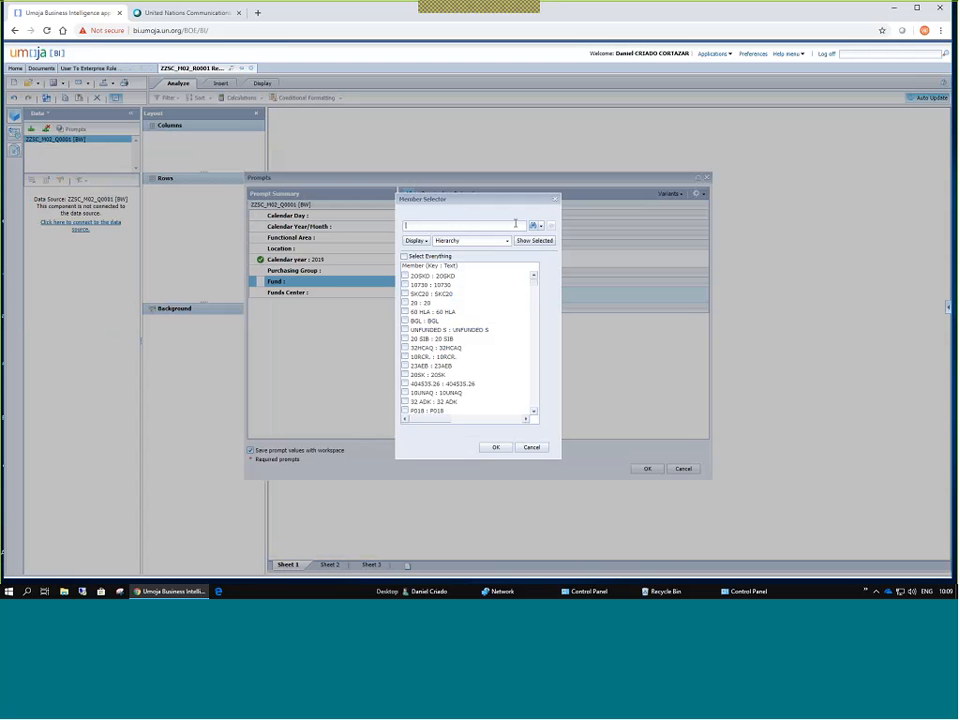
{"action": "type", "text": "UNISFA"}
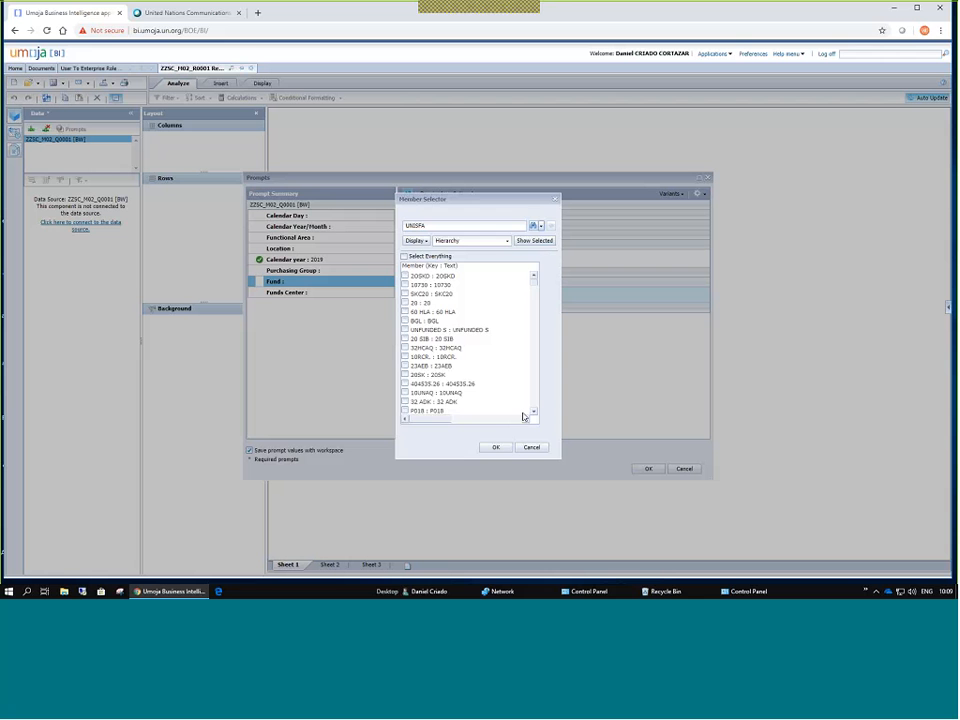
{"action": "key", "text": "Return"}
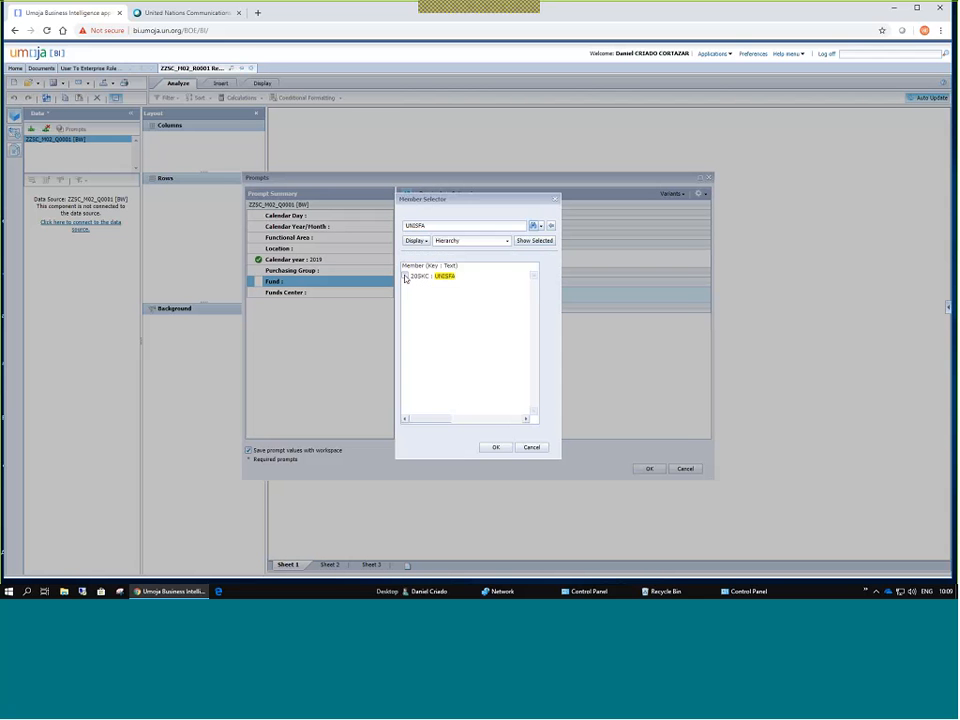
{"action": "left_click", "coordinate": [405, 278]}
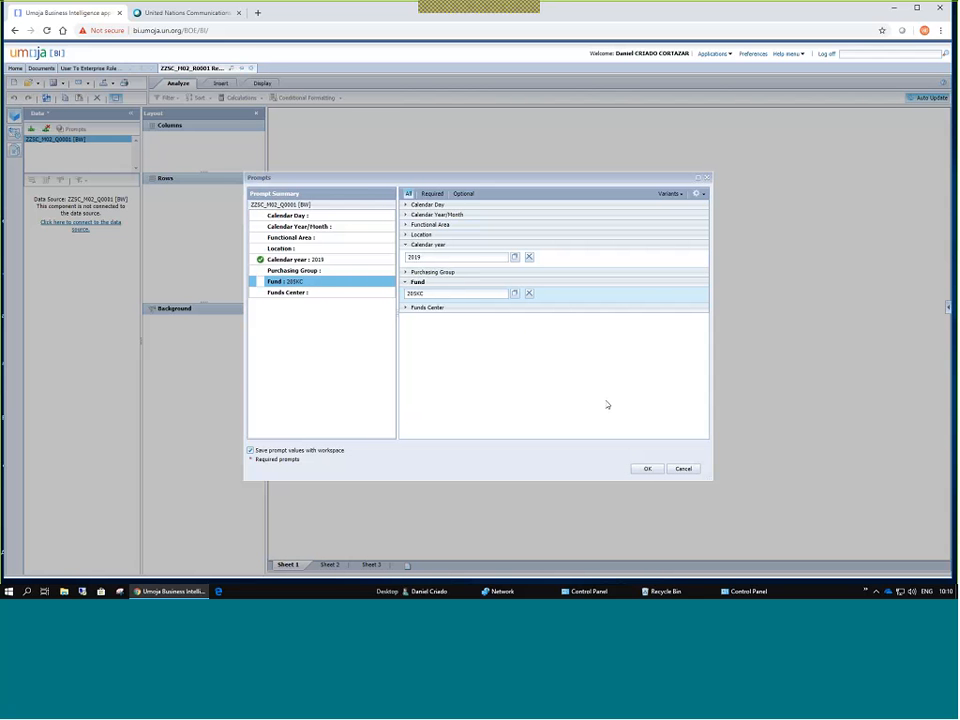
{"action": "left_click", "coordinate": [647, 470]}
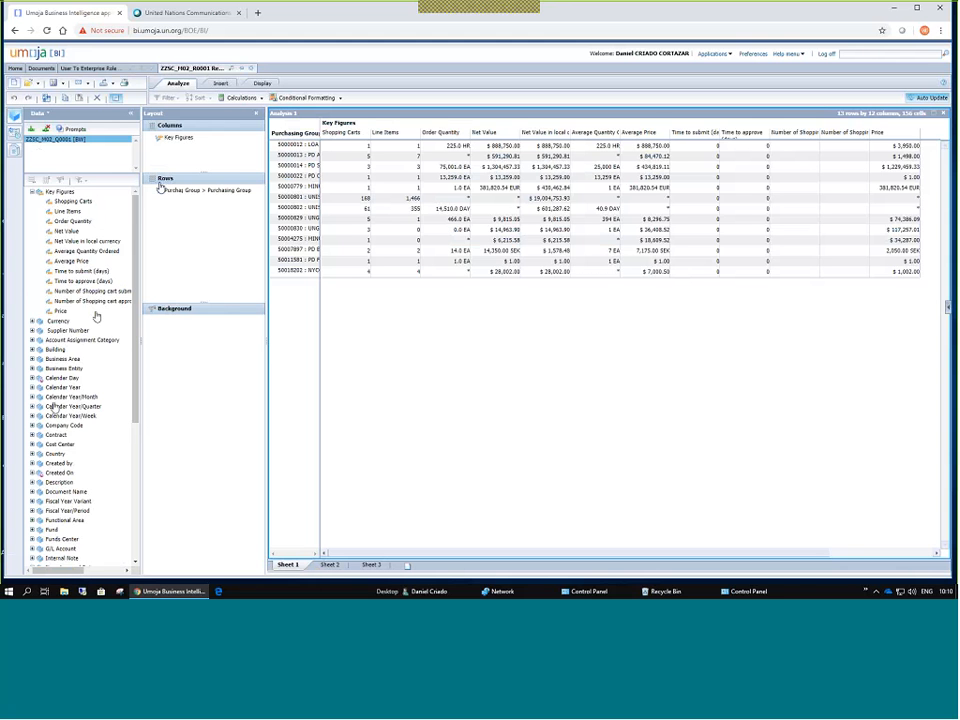
Expand Funds Center to list its hierarchies, including Fund Center Group and TTL_ENTITY.
{"action": "scroll", "coordinate": [96, 316], "scroll_direction": "down", "scroll_amount": 2}
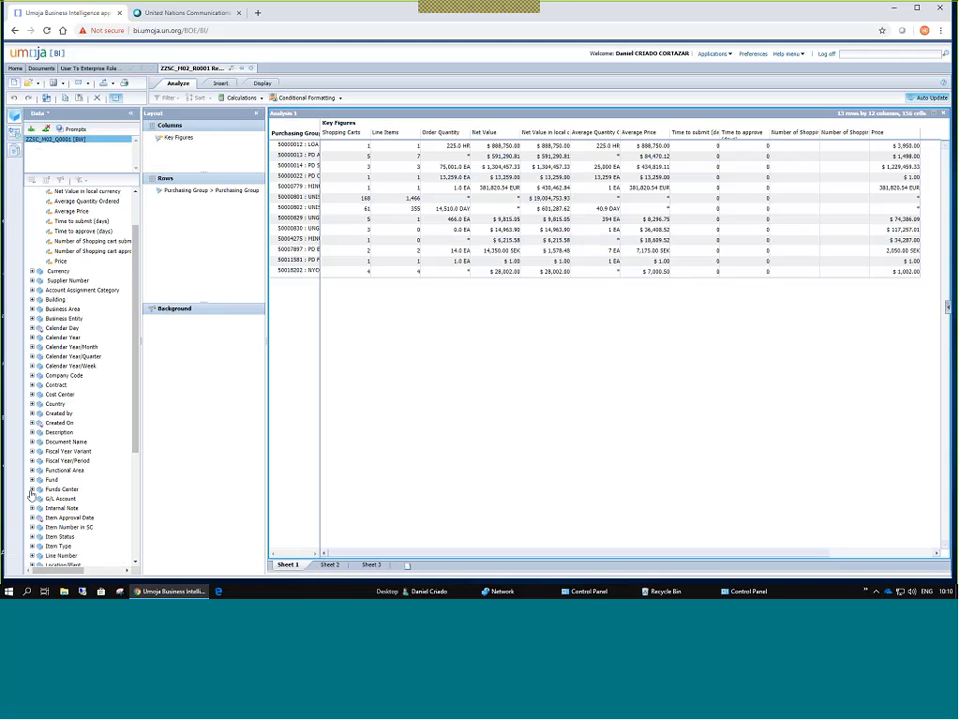
{"action": "left_click", "coordinate": [32, 490]}
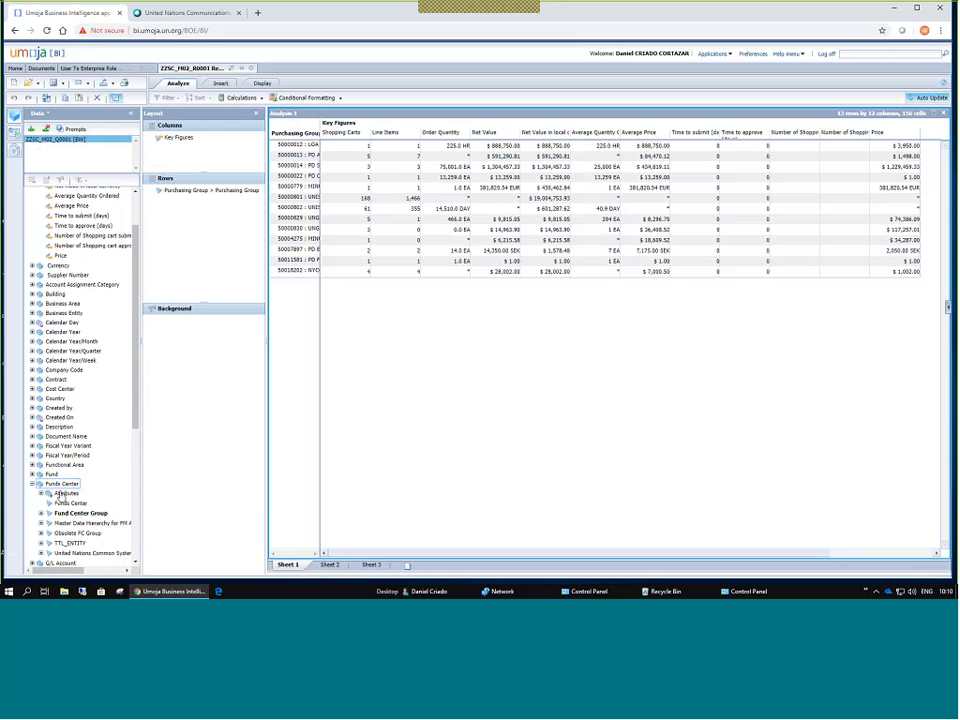
{"action": "scroll", "coordinate": [62, 490], "scroll_direction": "down", "scroll_amount": 2}
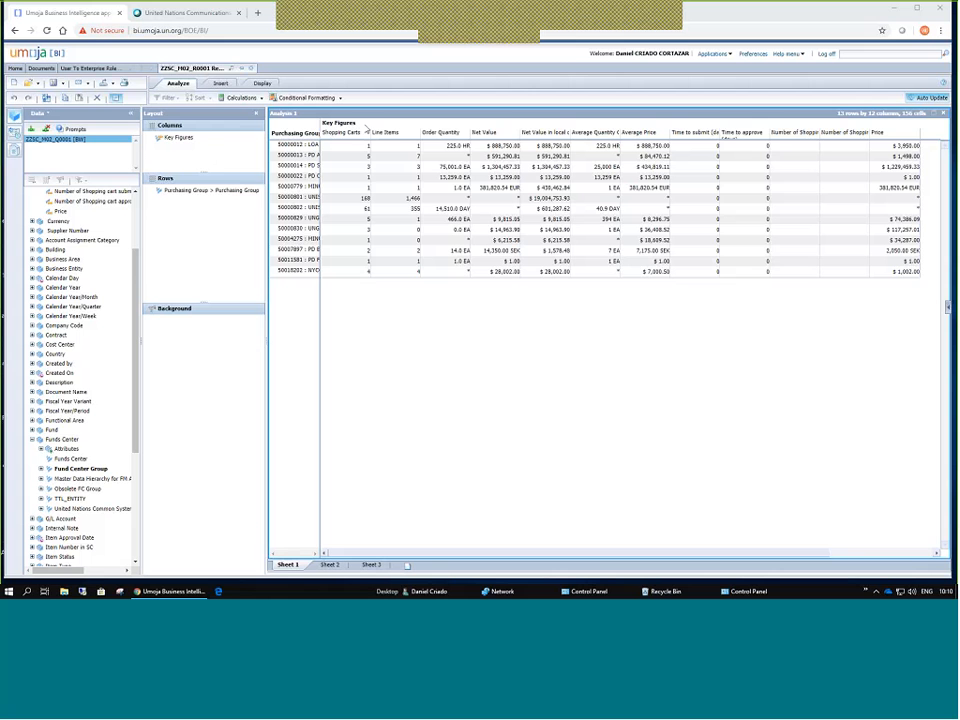
Filter Key Figures to only Net Value in local currency and widen the Purchasing Group column.
{"action": "double_click", "coordinate": [184, 143]}
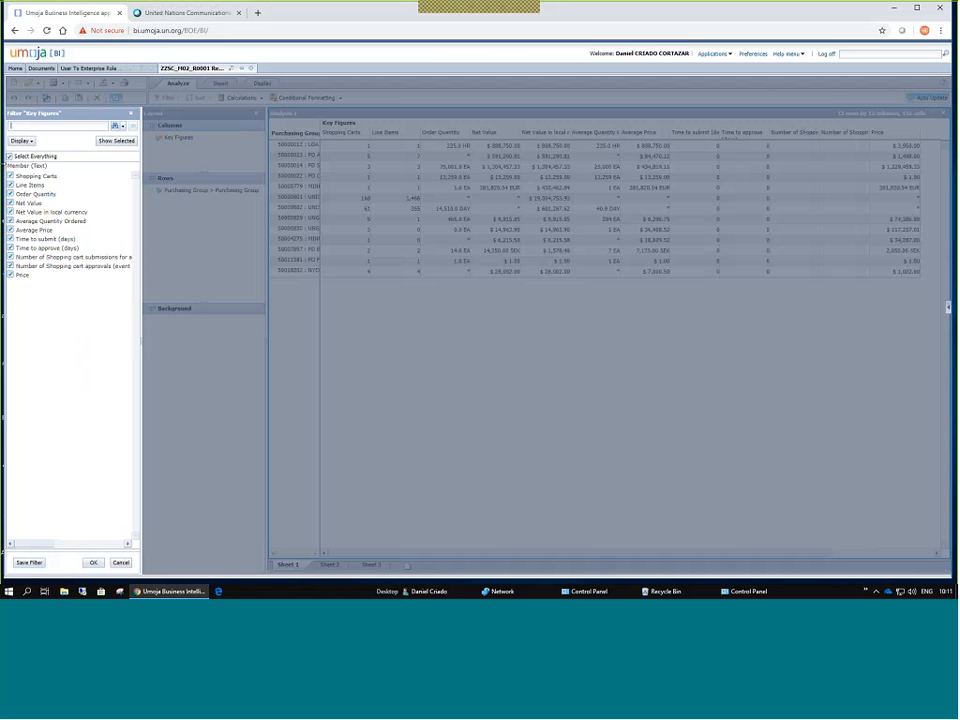
{"action": "left_click", "coordinate": [10, 156]}
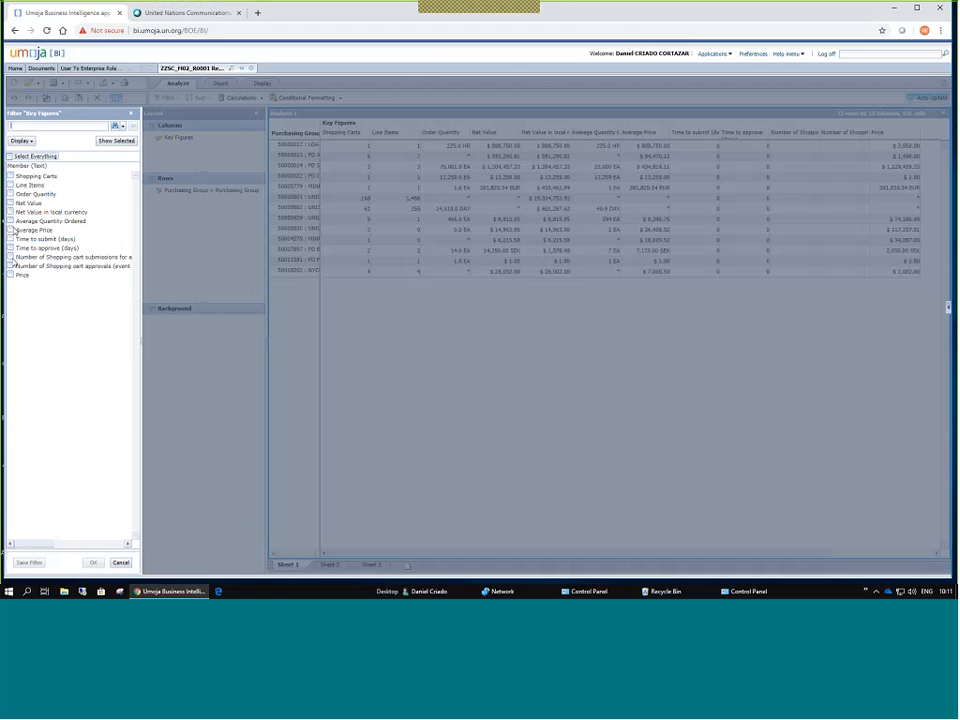
{"action": "left_click", "coordinate": [10, 212]}
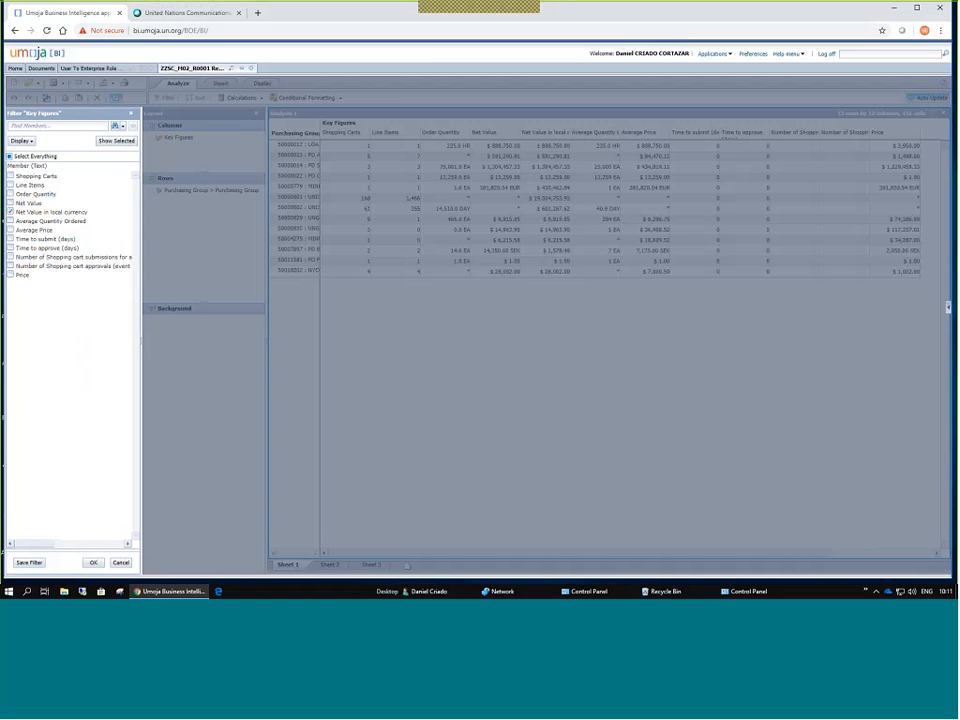
{"action": "key", "text": "Return"}
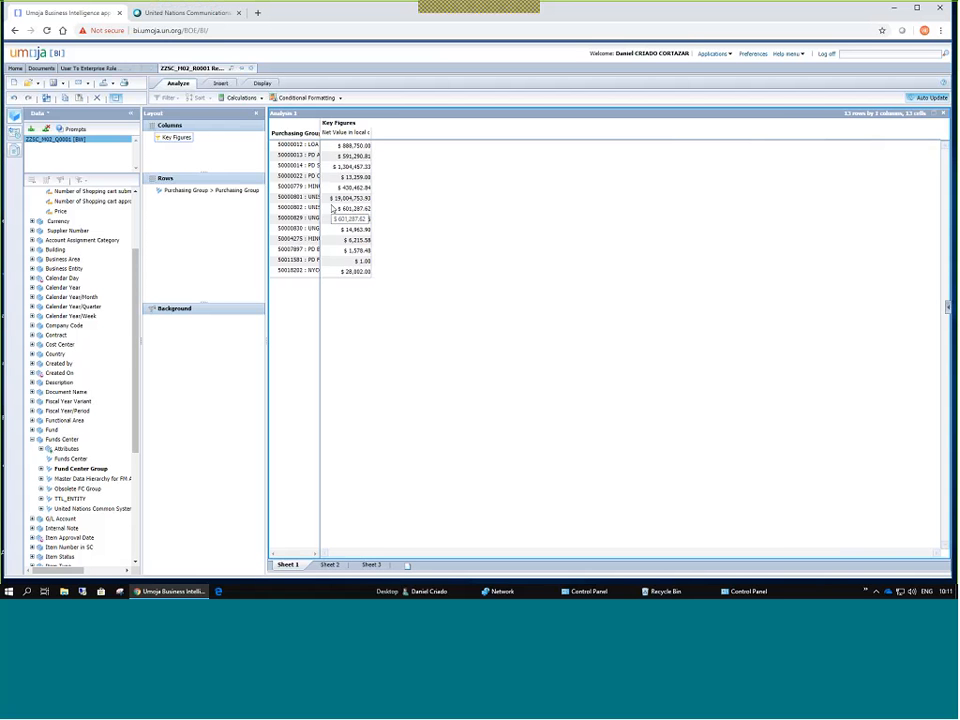
{"action": "key", "text": "XF86AudioRaiseVolume"}
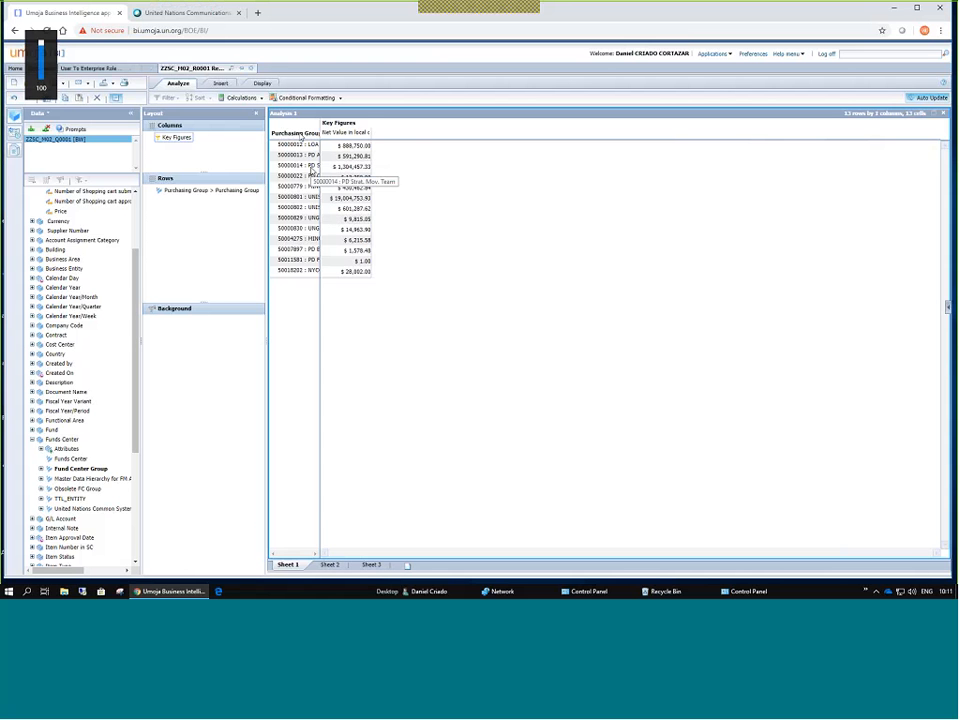
{"action": "left_click_drag", "start_coordinate": [320, 128], "coordinate": [369, 130]}
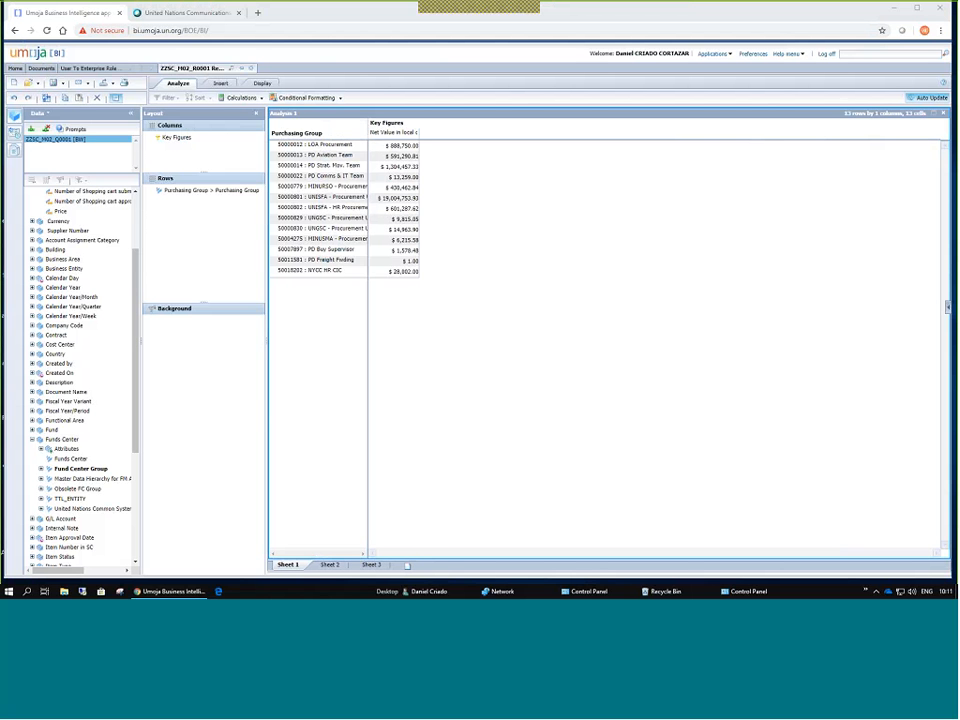
{"action": "scroll", "coordinate": [73, 370], "scroll_direction": "down", "scroll_amount": 3}
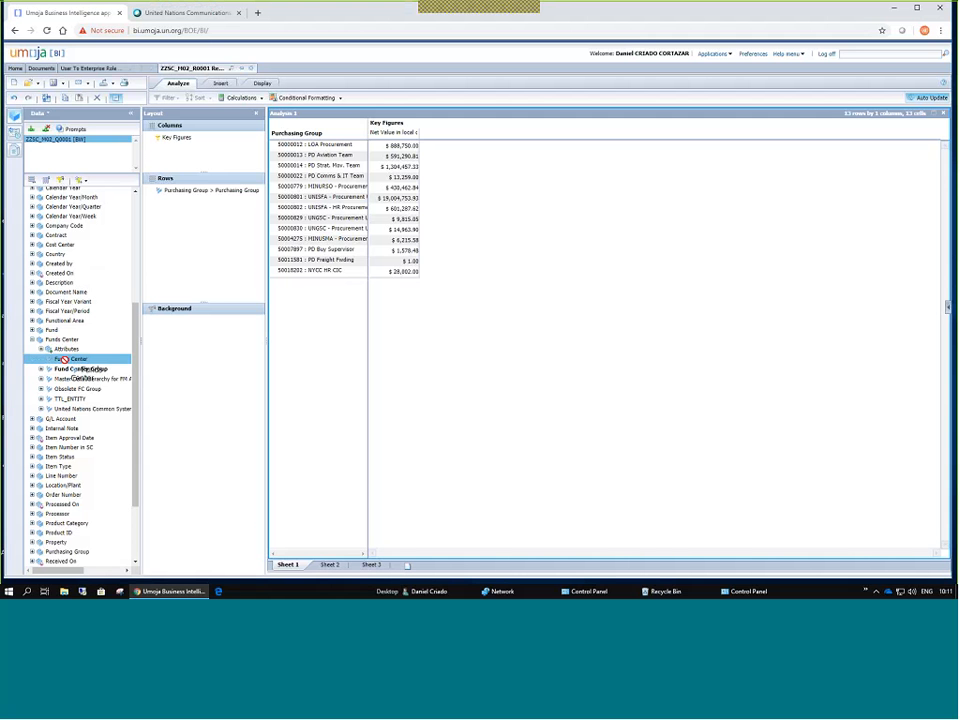
Swap Purchasing Group for Funds Center in the rows, then widen the Funds Center and Net Value columns.
{"action": "left_click", "coordinate": [55, 359]}
{"action": "left_click_drag", "start_coordinate": [70, 360], "coordinate": [195, 214]}
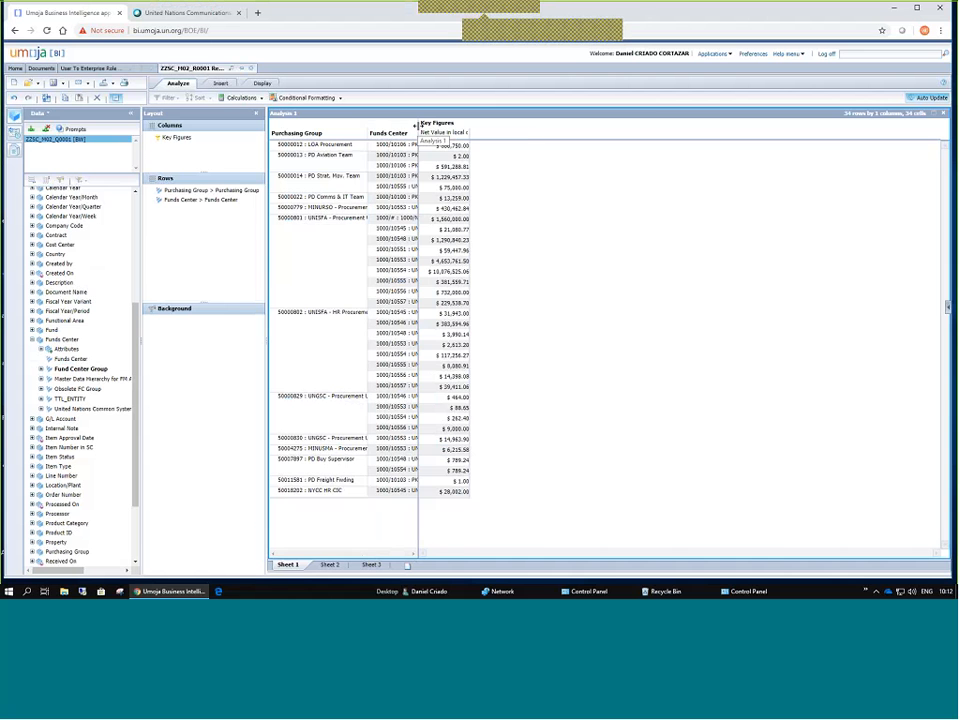
{"action": "left_click_drag", "start_coordinate": [418, 127], "coordinate": [488, 124]}
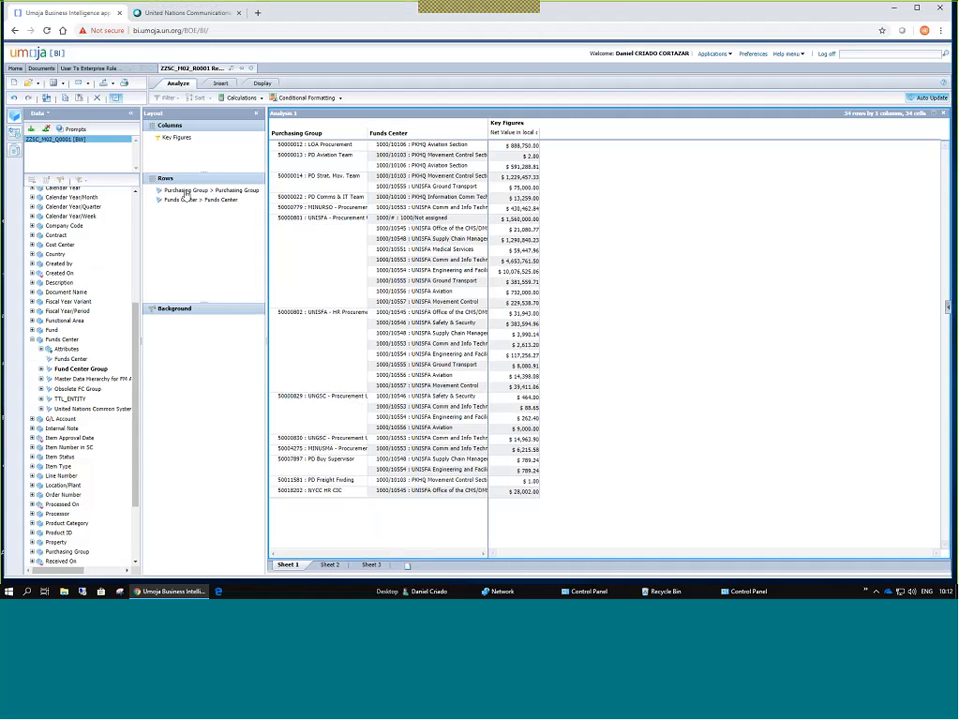
{"action": "left_click_drag", "start_coordinate": [185, 196], "coordinate": [72, 400]}
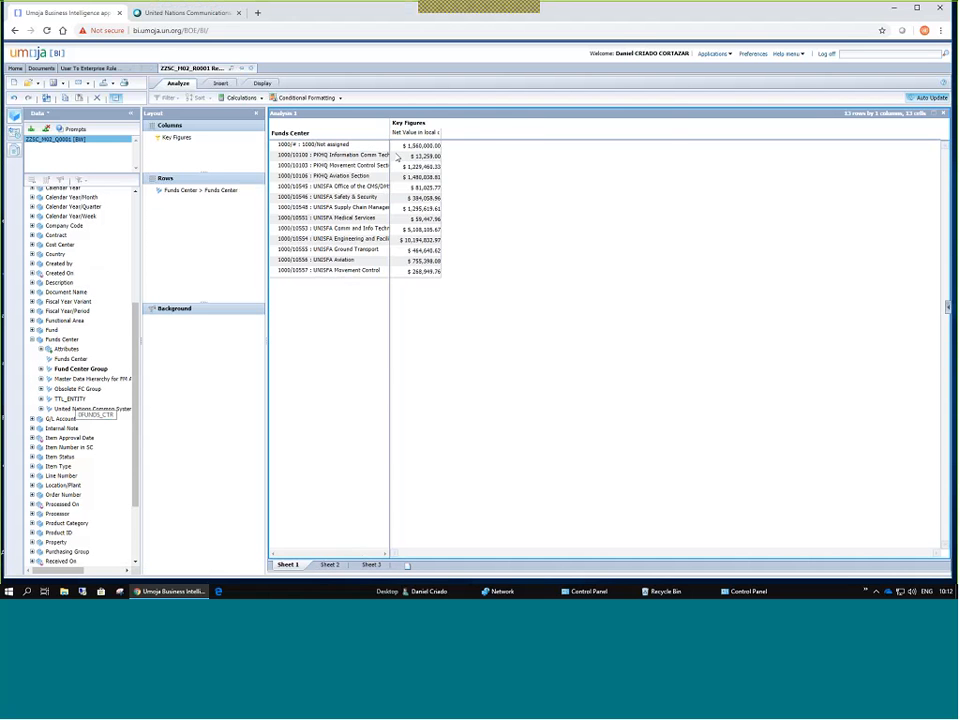
{"action": "left_click_drag", "start_coordinate": [386, 127], "coordinate": [444, 127]}
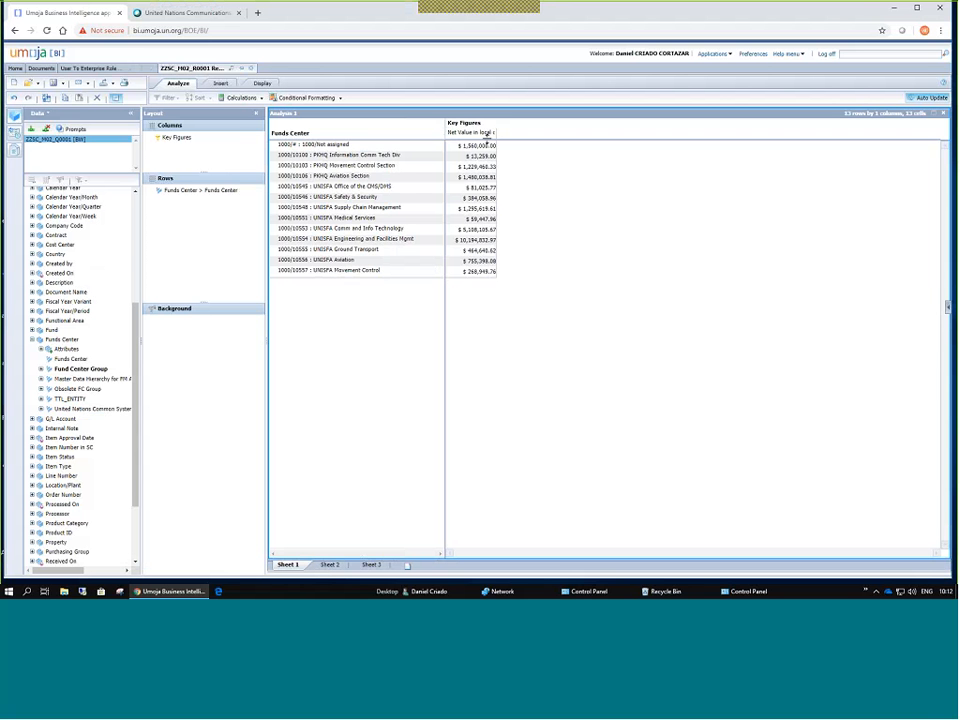
{"action": "left_click_drag", "start_coordinate": [490, 133], "coordinate": [534, 131]}
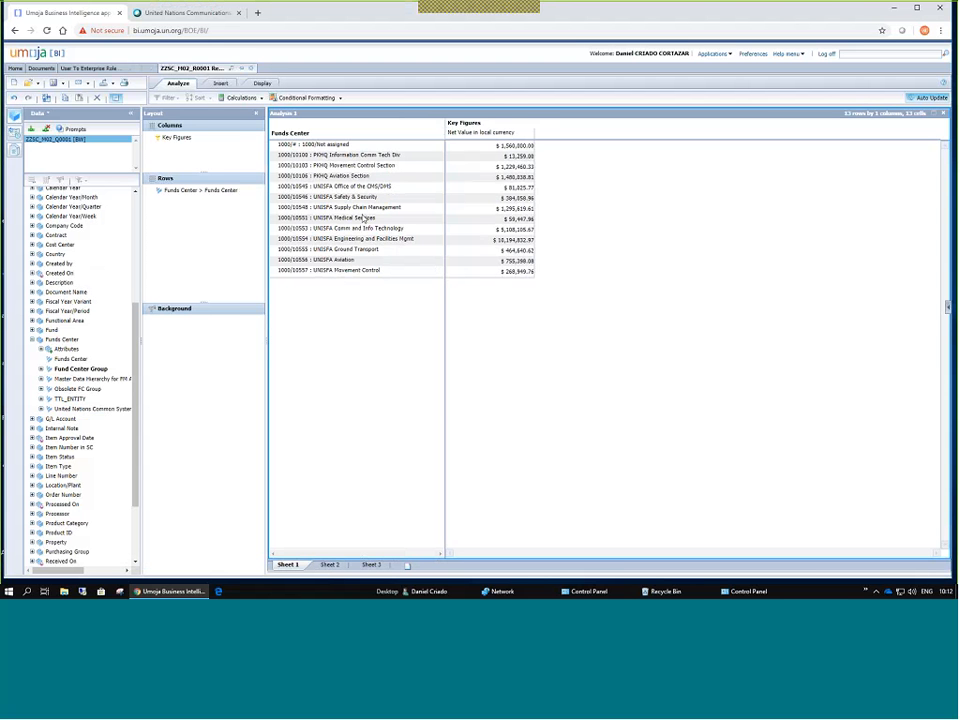
Filter Funds Center to 1000/10548 UNISFA Supply Chain Management and narrow its column.
{"action": "double_click", "coordinate": [184, 196]}
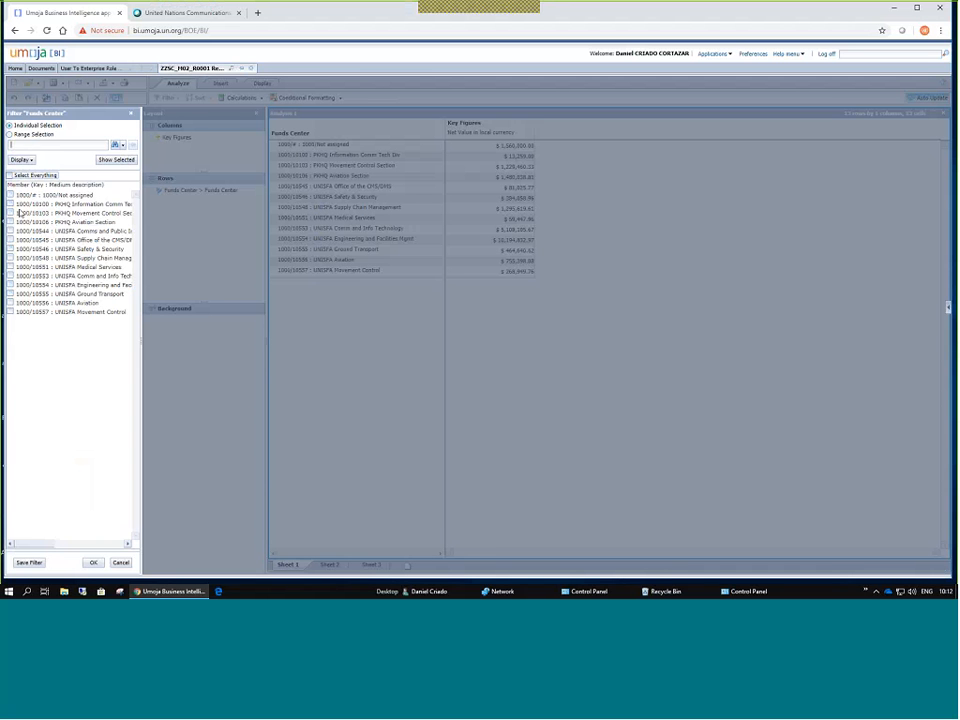
{"action": "left_click", "coordinate": [11, 258]}
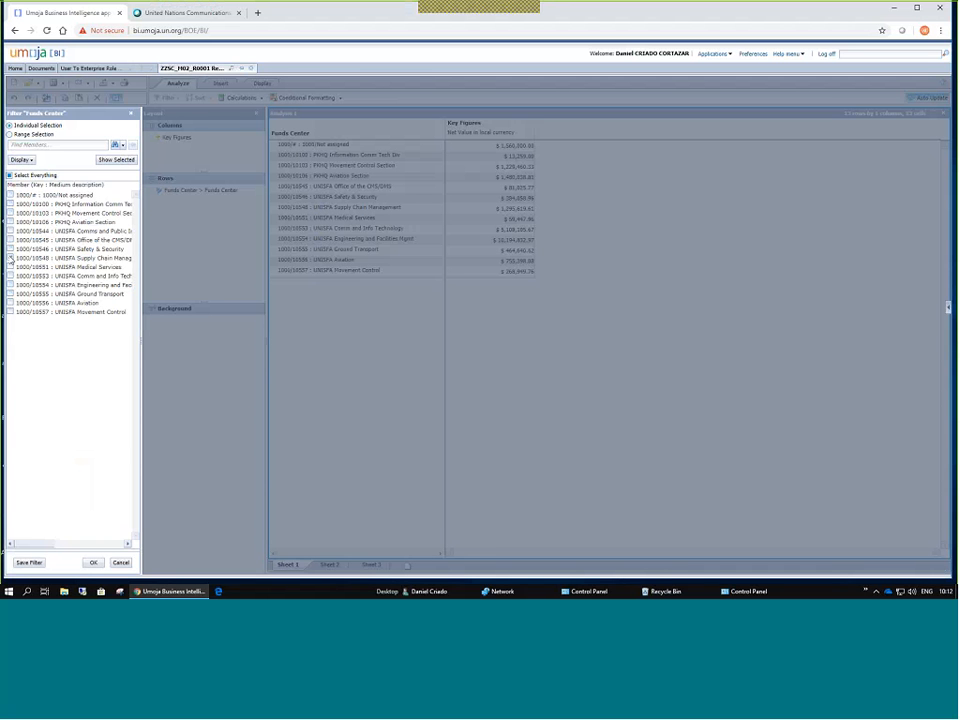
{"action": "left_click", "coordinate": [94, 563]}
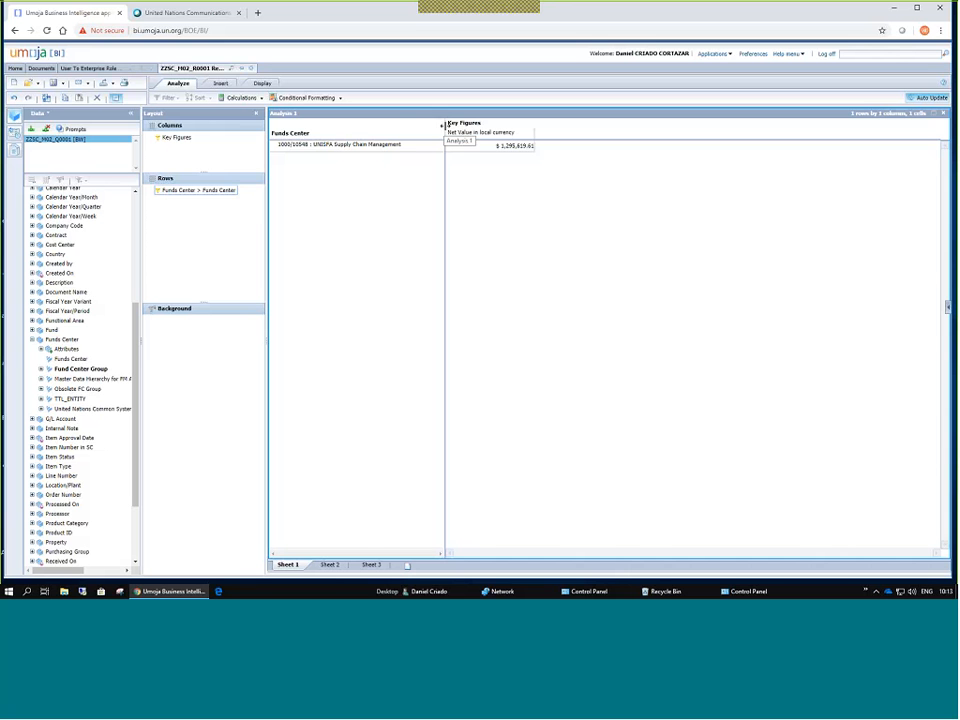
{"action": "left_click_drag", "start_coordinate": [443, 126], "coordinate": [413, 128]}
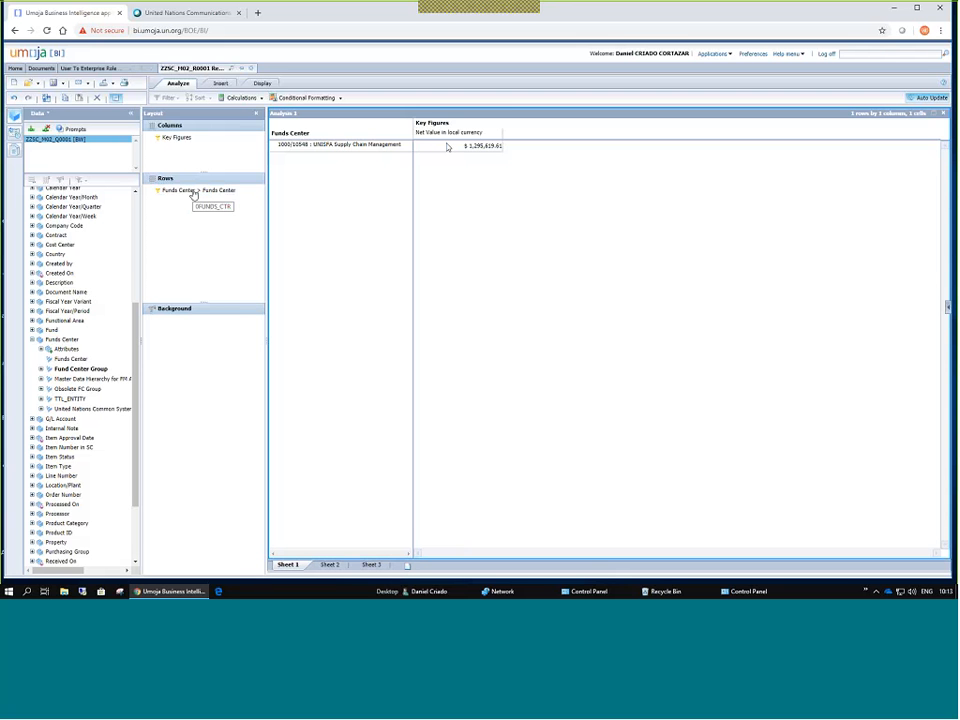
{"action": "scroll", "coordinate": [113, 215], "scroll_direction": "up", "scroll_amount": 3}
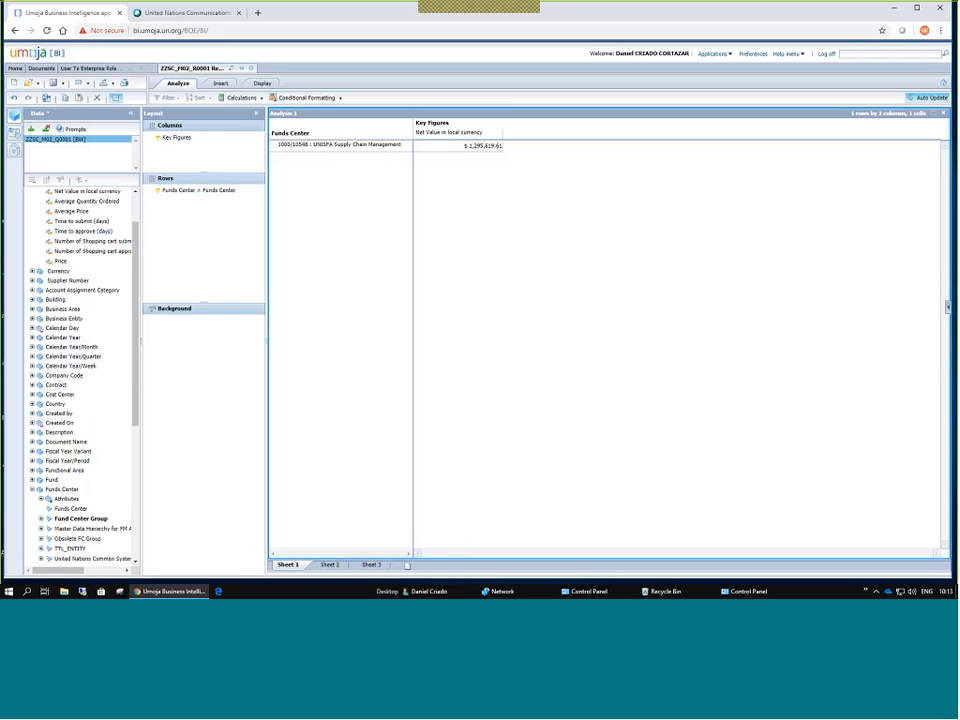
Add Created On to the rows and move Funds Center into the Background filter.
{"action": "left_click", "coordinate": [32, 423]}
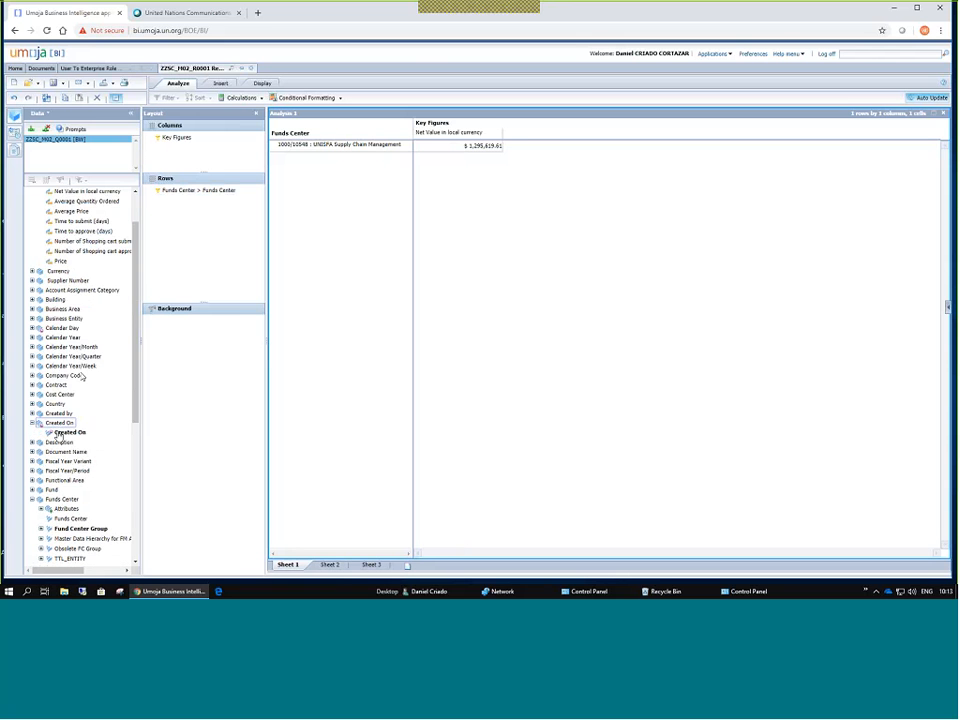
{"action": "left_click_drag", "start_coordinate": [58, 434], "coordinate": [197, 230]}
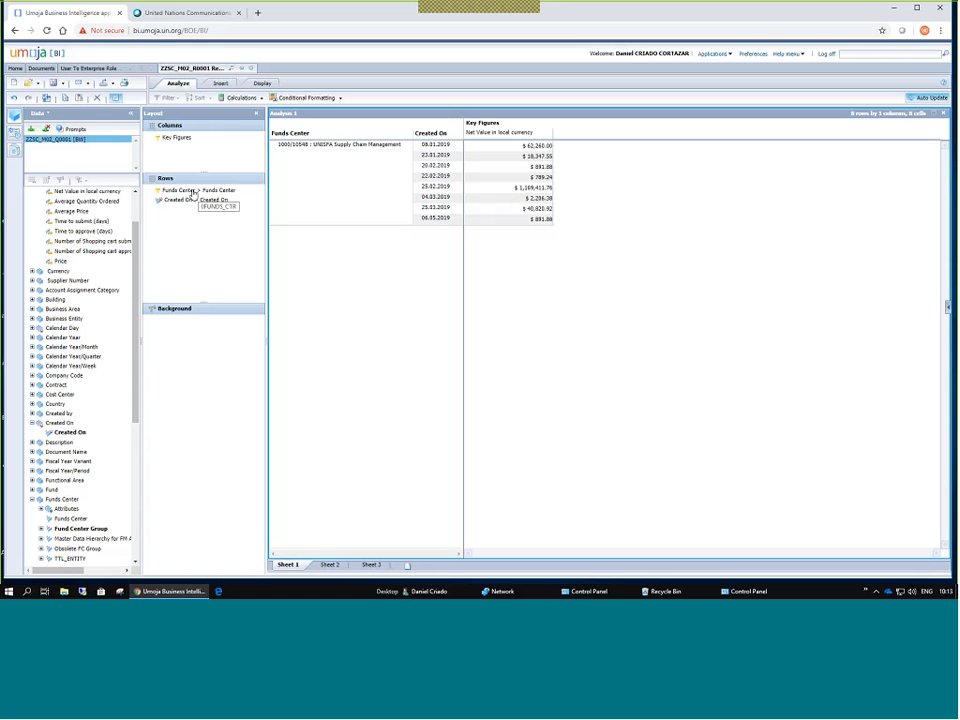
{"action": "left_click_drag", "start_coordinate": [194, 193], "coordinate": [203, 337]}
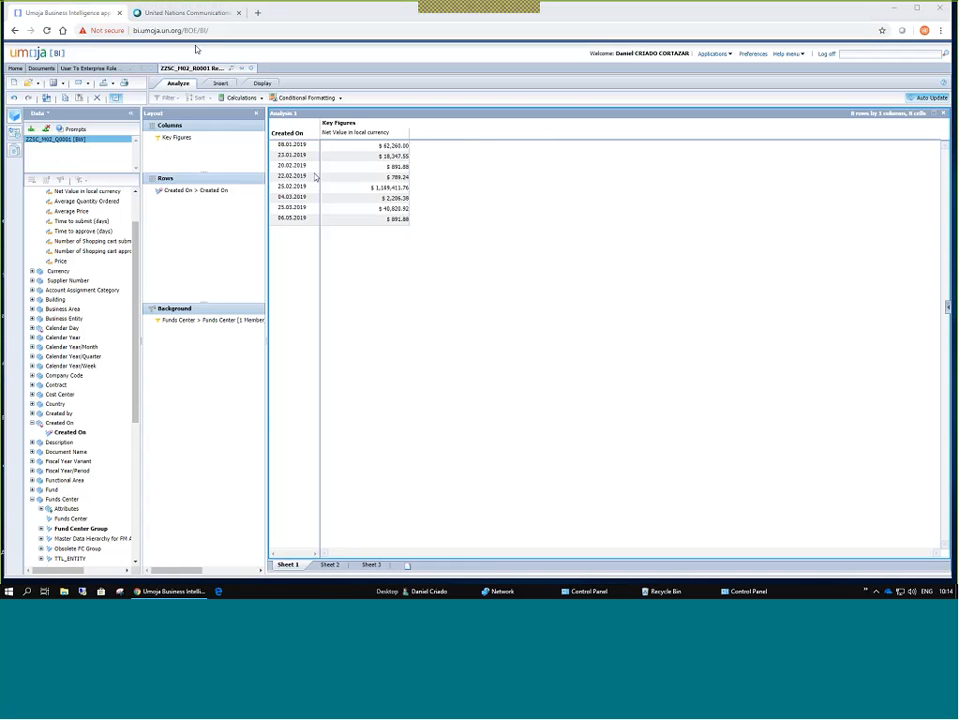
Swap the crosstab's rows and columns and insert a line chart of Net Value by Created On.
{"action": "left_click", "coordinate": [262, 83]}
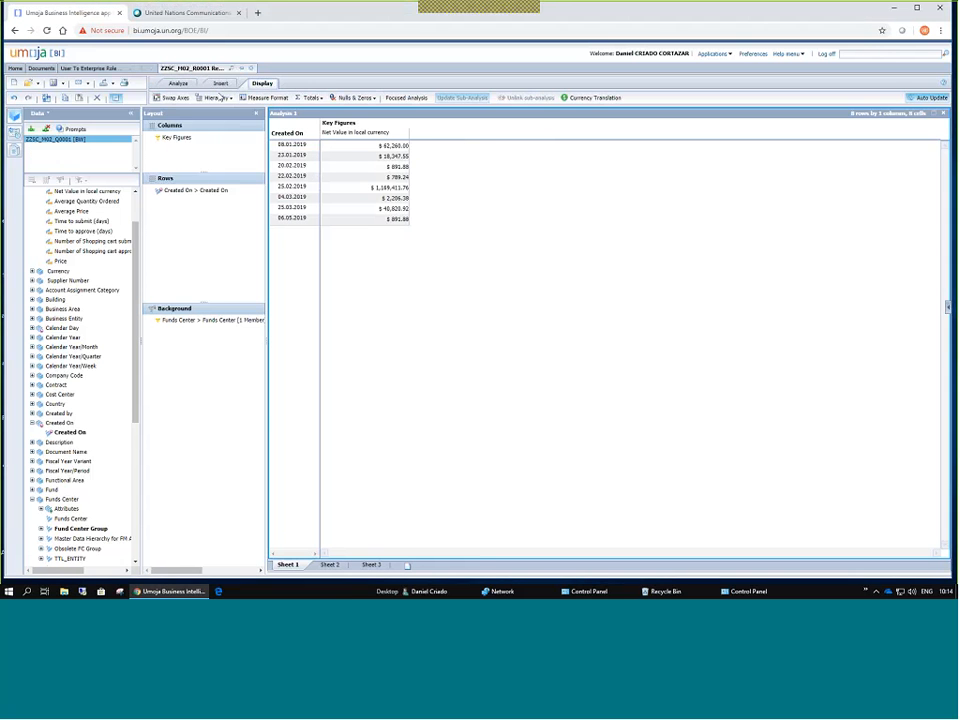
{"action": "left_click", "coordinate": [170, 98]}
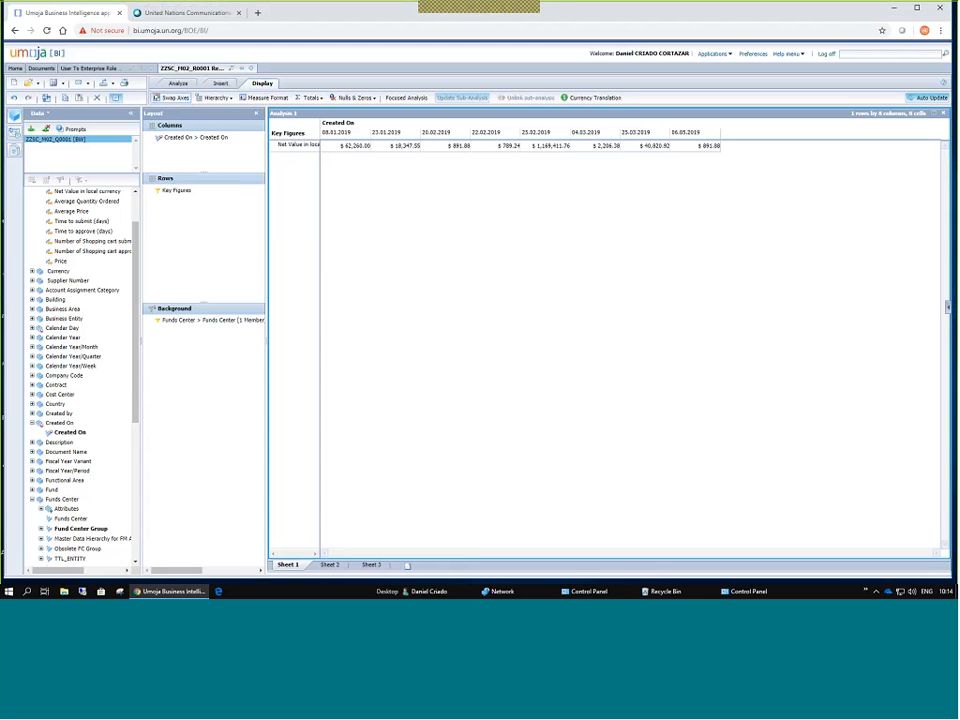
{"action": "left_click", "coordinate": [220, 83]}
{"action": "left_click", "coordinate": [199, 98]}
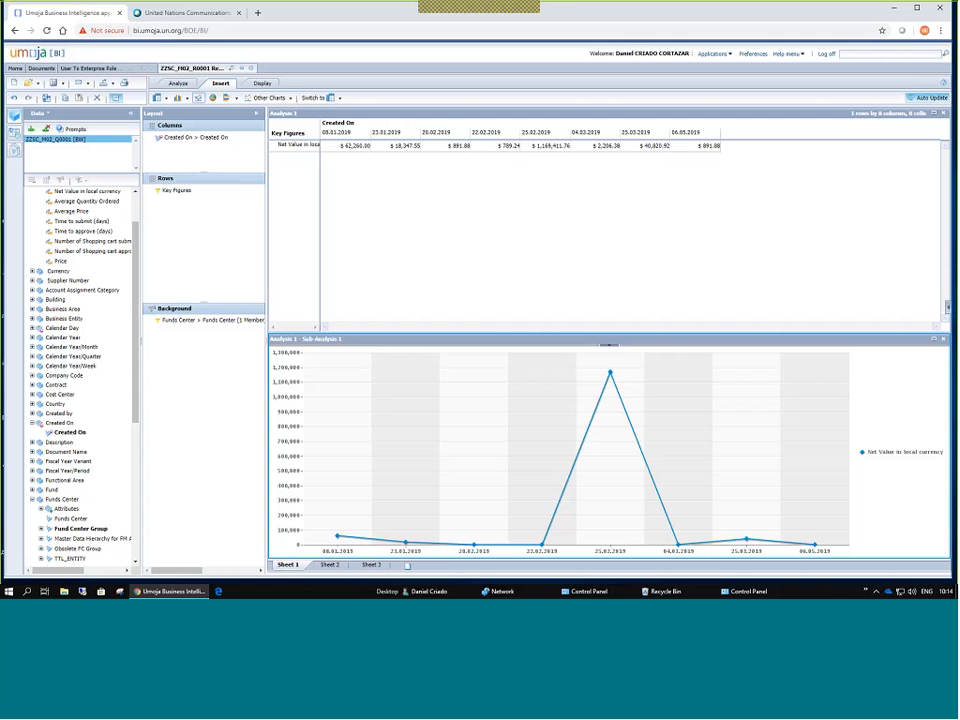
Set the crosstab's Analysis Name to 'Supply Chain FC SC 2019' in Properties and apply it.
{"action": "left_click", "coordinate": [13, 134]}
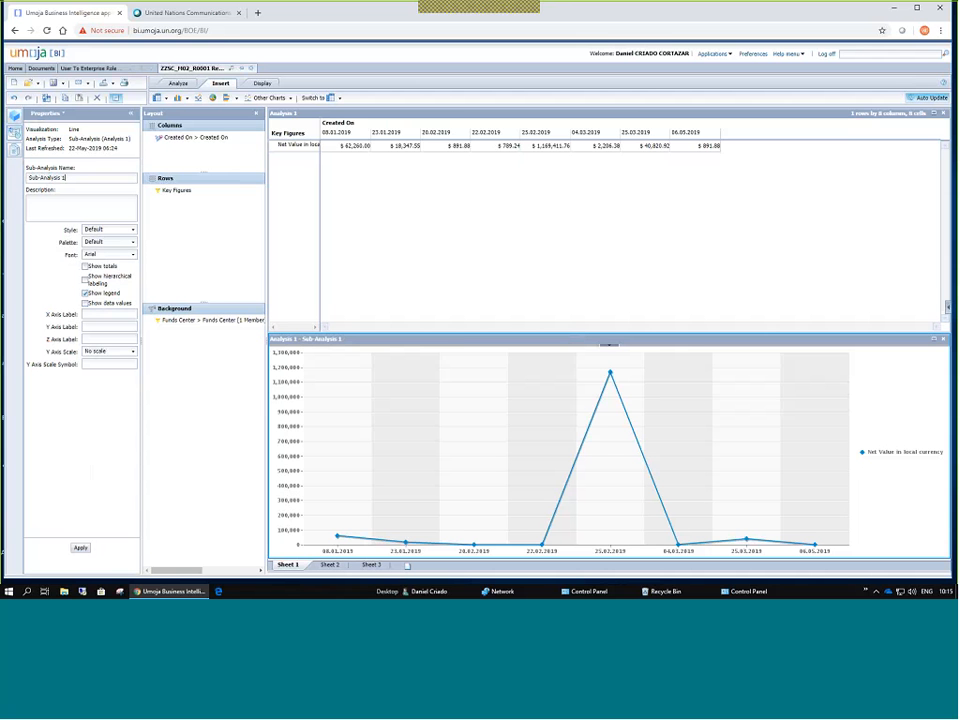
{"action": "left_click", "coordinate": [300, 115]}
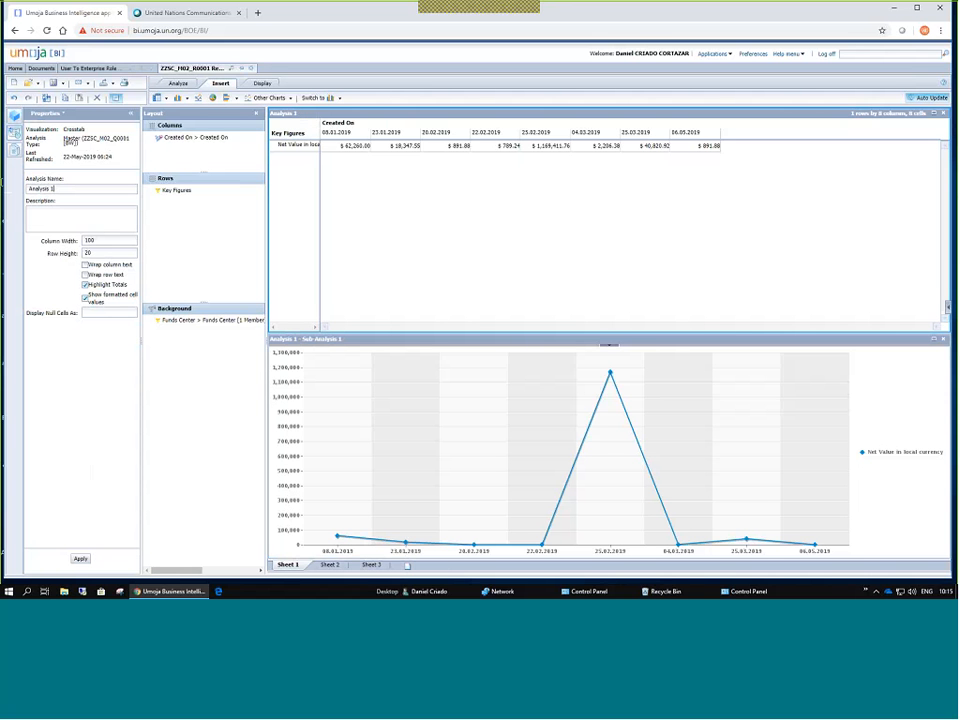
{"action": "left_click_drag", "start_coordinate": [56, 189], "coordinate": [4, 184]}
{"action": "type", "text": "Supply Chain FC SC 2019"}
{"action": "left_click", "coordinate": [80, 559]}
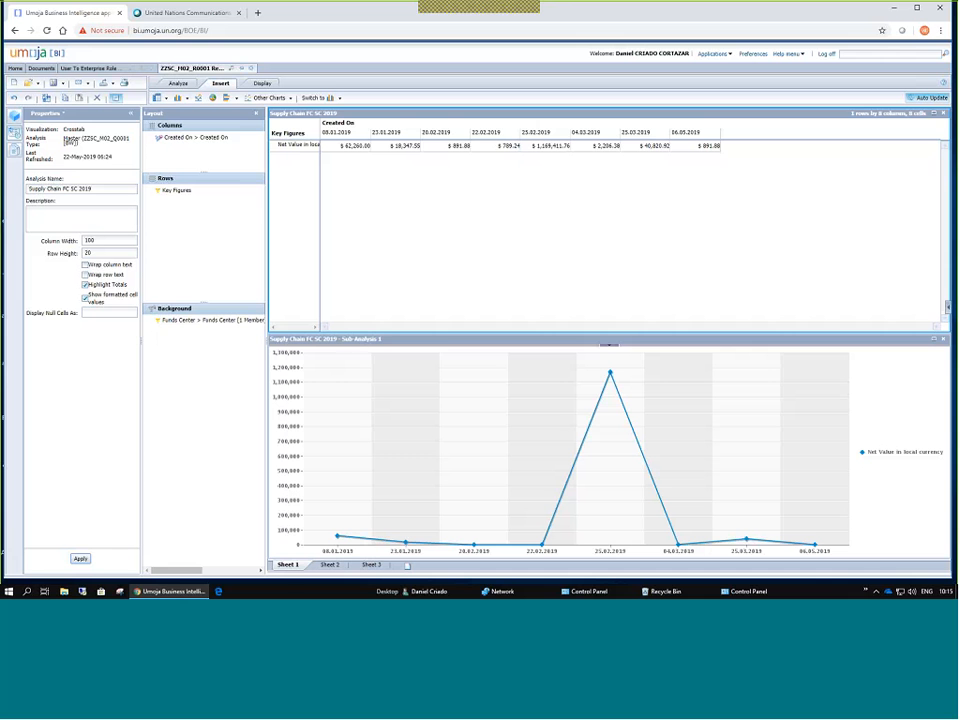
{"action": "left_click", "coordinate": [360, 340]}
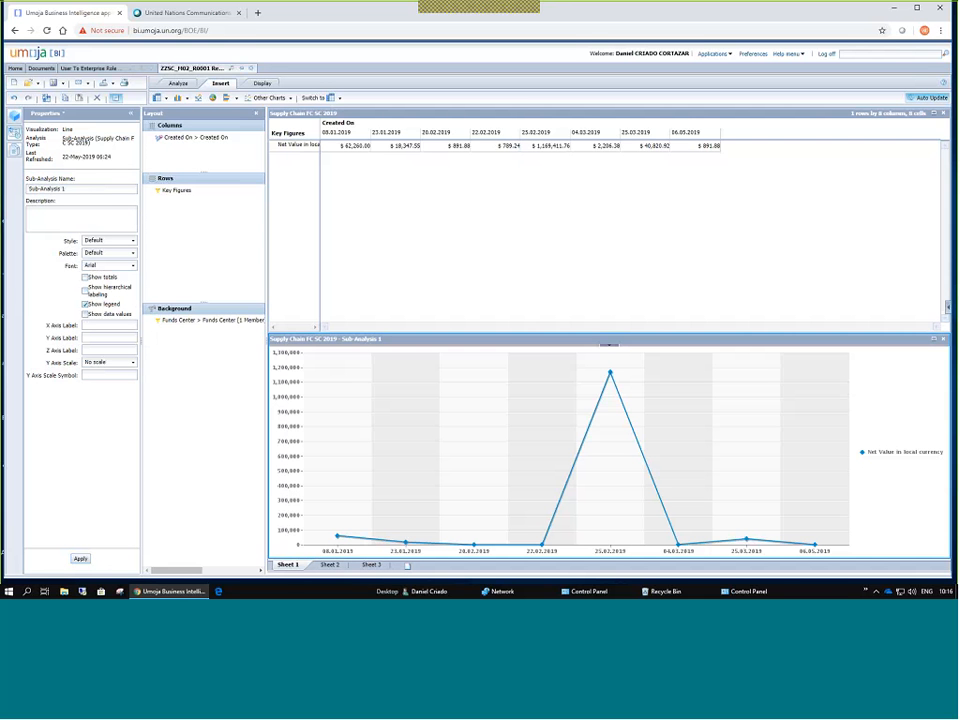
Set the chart's Sub-Analysis Name to 'Line Chart', apply it, and collapse the Properties panel.
{"action": "triple_click", "coordinate": [48, 190]}
{"action": "type", "text": "Line Chart"}
{"action": "left_click", "coordinate": [81, 559]}
{"action": "left_click", "coordinate": [130, 113]}
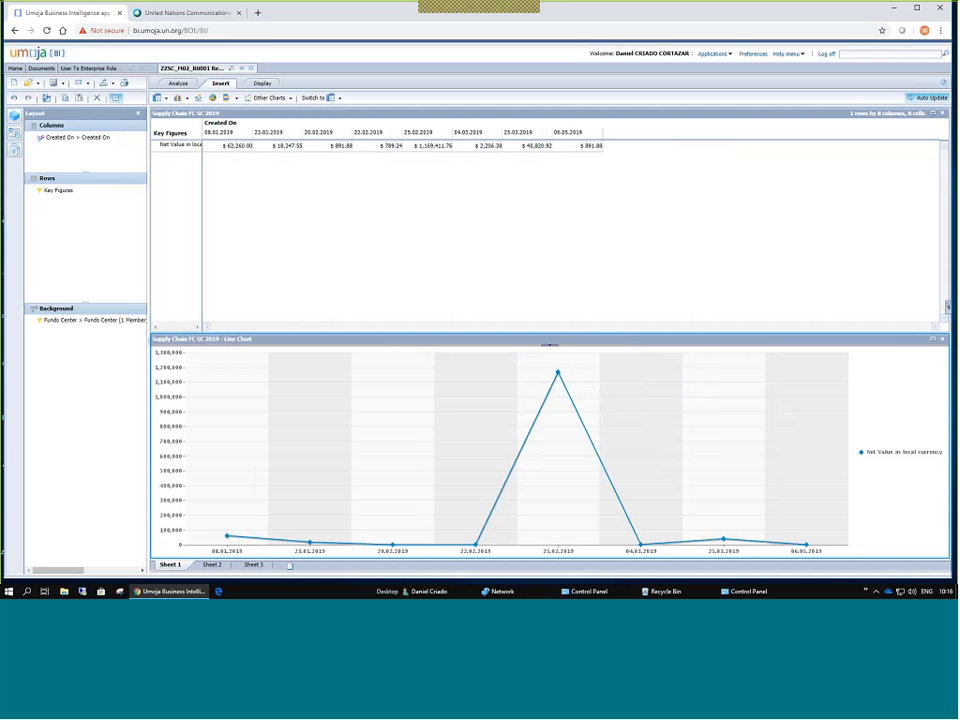
Show the Data panel and insert a new crosstab, Analysis 2, beside the first table.
{"action": "left_click", "coordinate": [16, 117]}
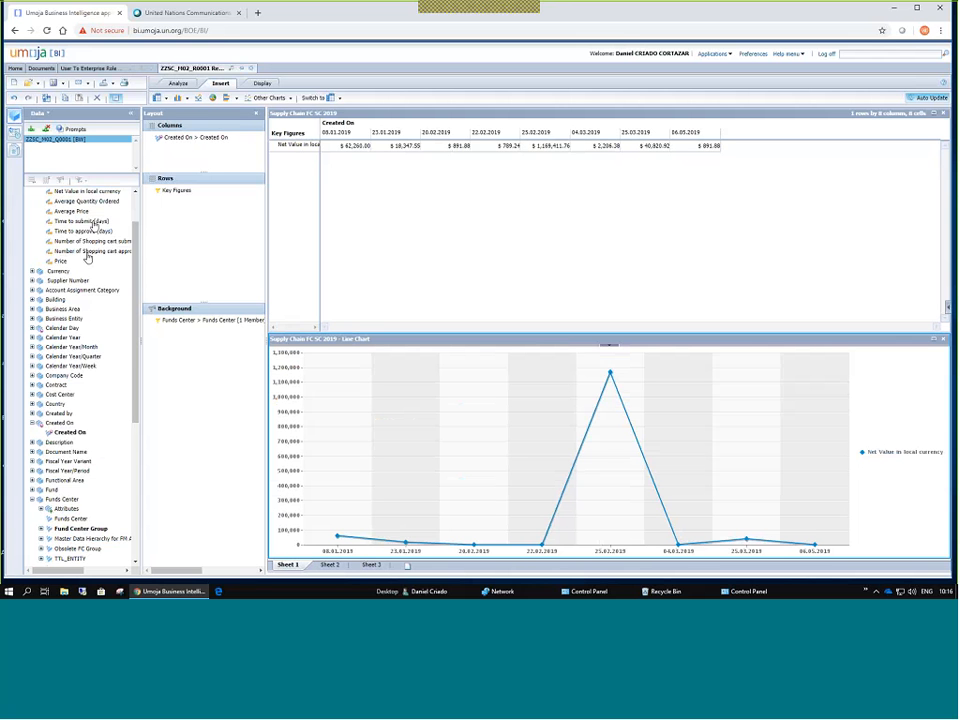
{"action": "scroll", "coordinate": [80, 265], "scroll_direction": "up", "scroll_amount": 2}
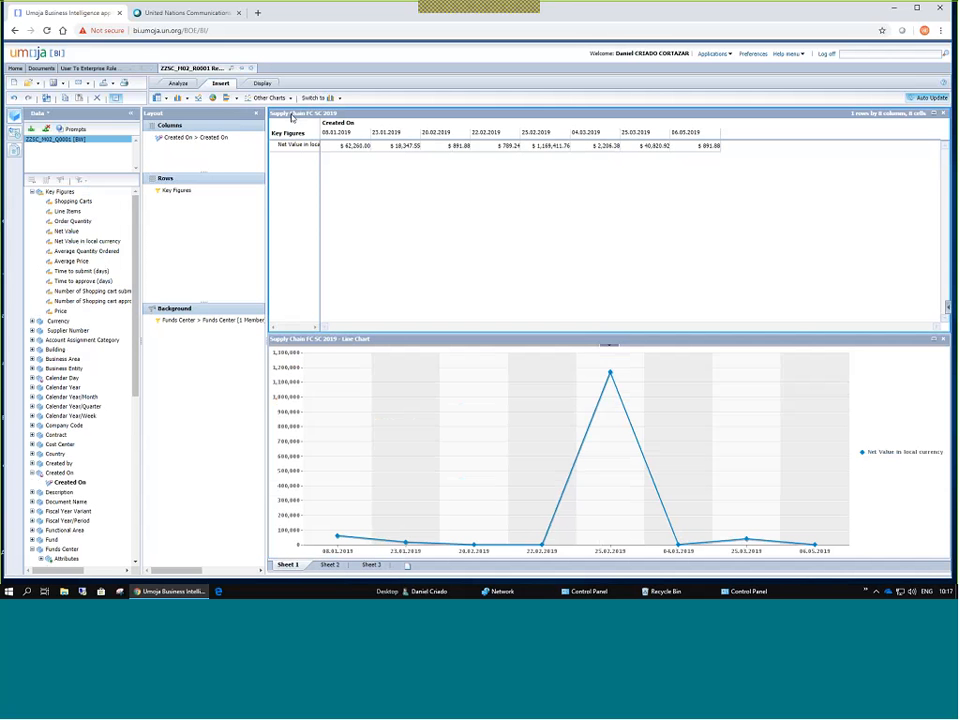
{"action": "left_click", "coordinate": [166, 100]}
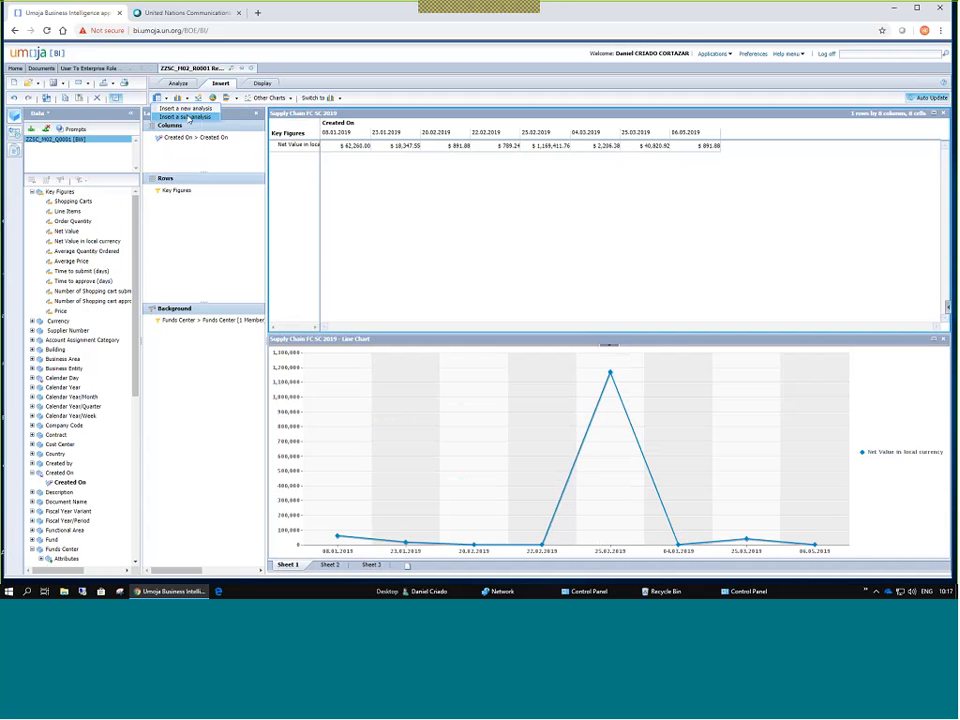
{"action": "left_click", "coordinate": [187, 118]}
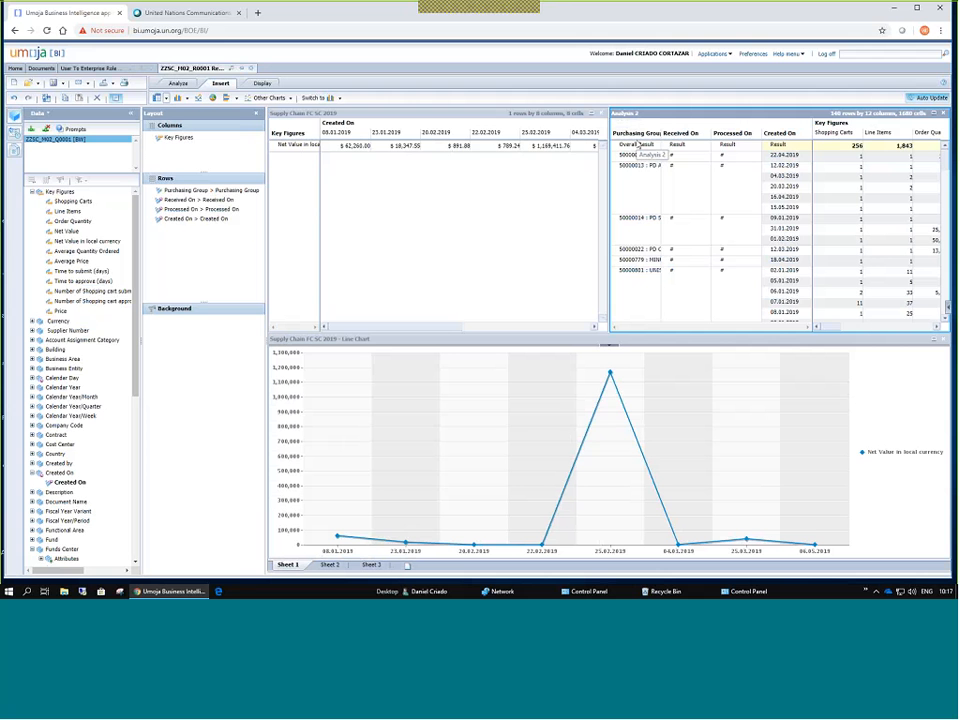
{"action": "left_click", "coordinate": [74, 130]}
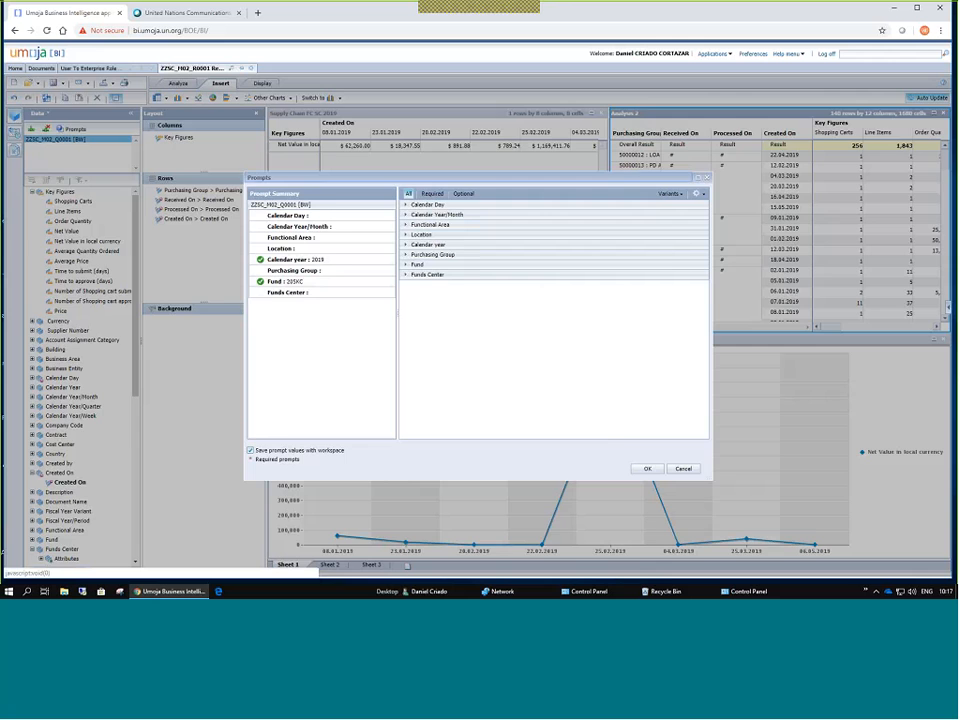
{"action": "left_click", "coordinate": [705, 177]}
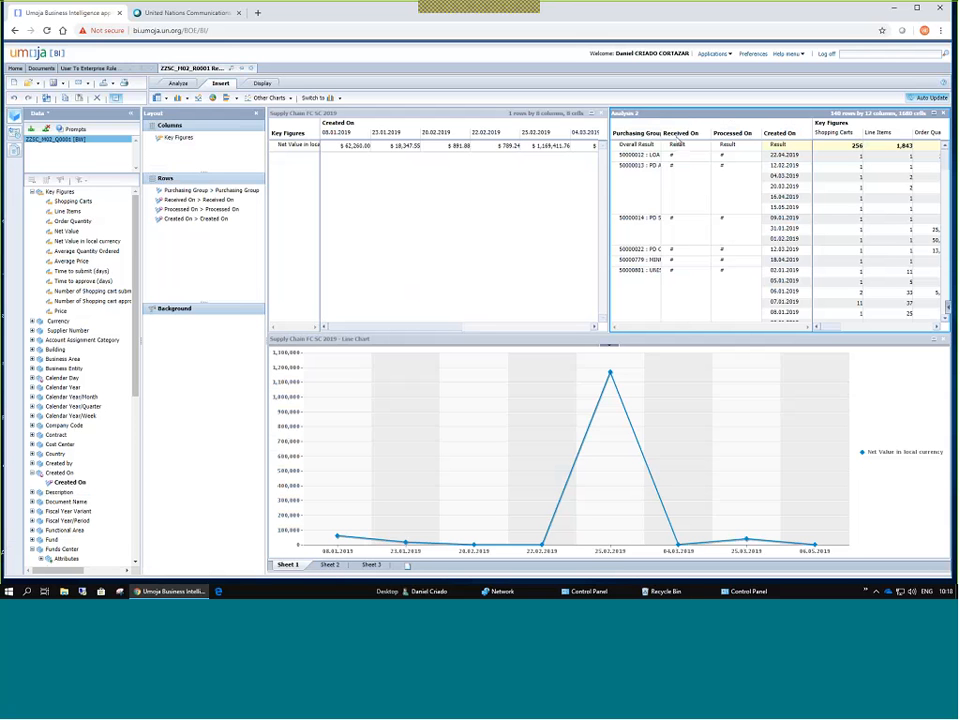
{"action": "scroll", "coordinate": [707, 220], "scroll_direction": "down", "scroll_amount": 5}
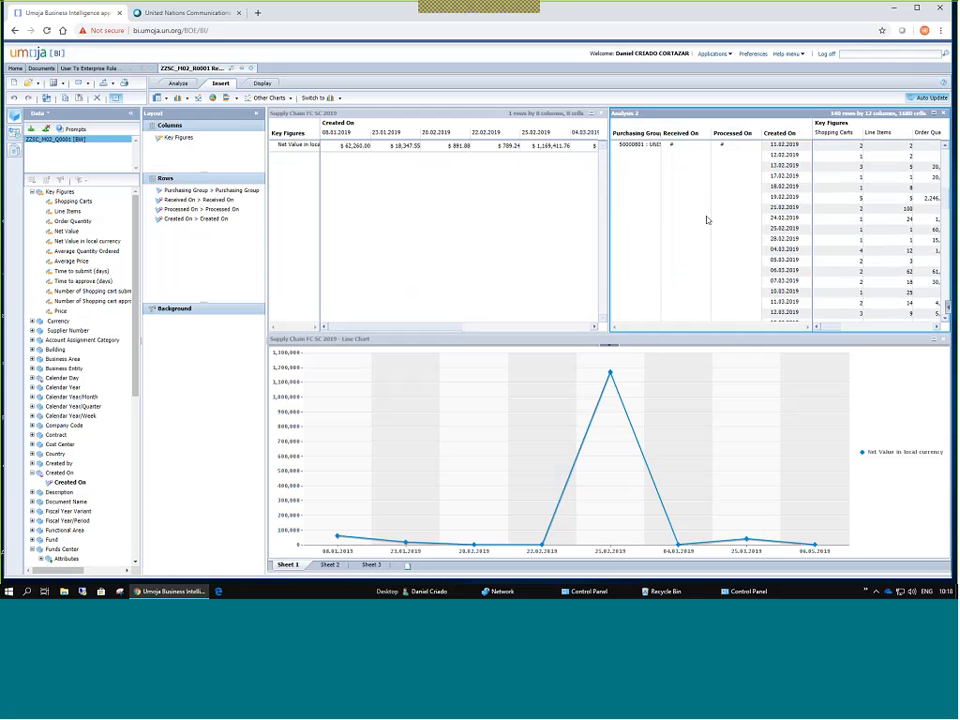
{"action": "scroll", "coordinate": [707, 218], "scroll_direction": "up", "scroll_amount": 5}
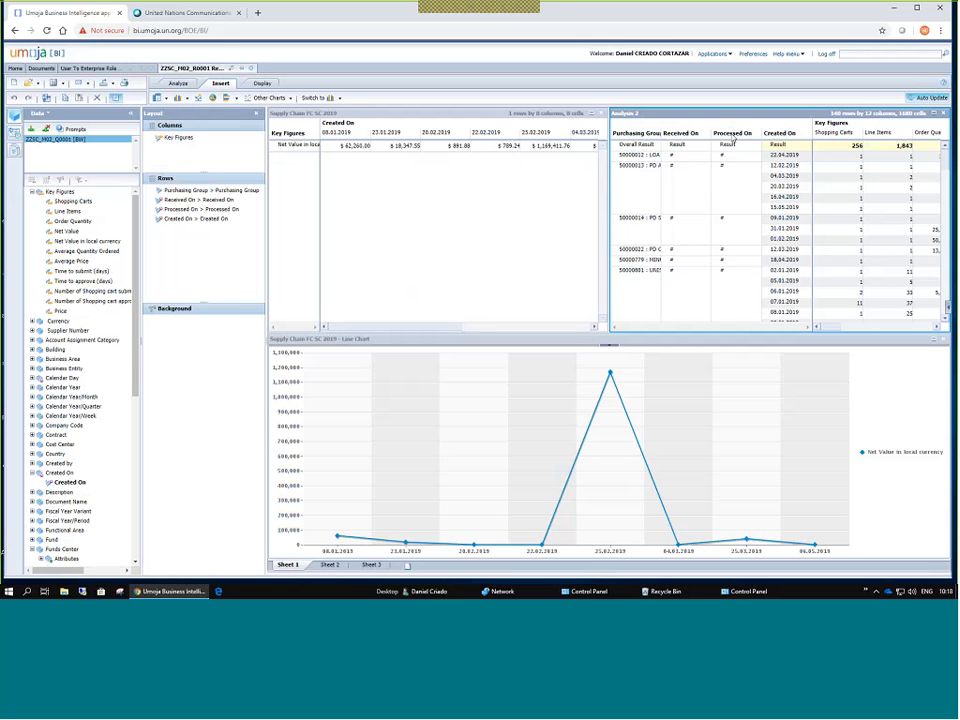
{"action": "left_click", "coordinate": [205, 209]}
{"action": "left_click", "coordinate": [216, 221]}
Select the Analysis 2 crosstab and delete it from Sheet 1.
{"action": "left_click", "coordinate": [352, 119]}
{"action": "left_click", "coordinate": [648, 120]}
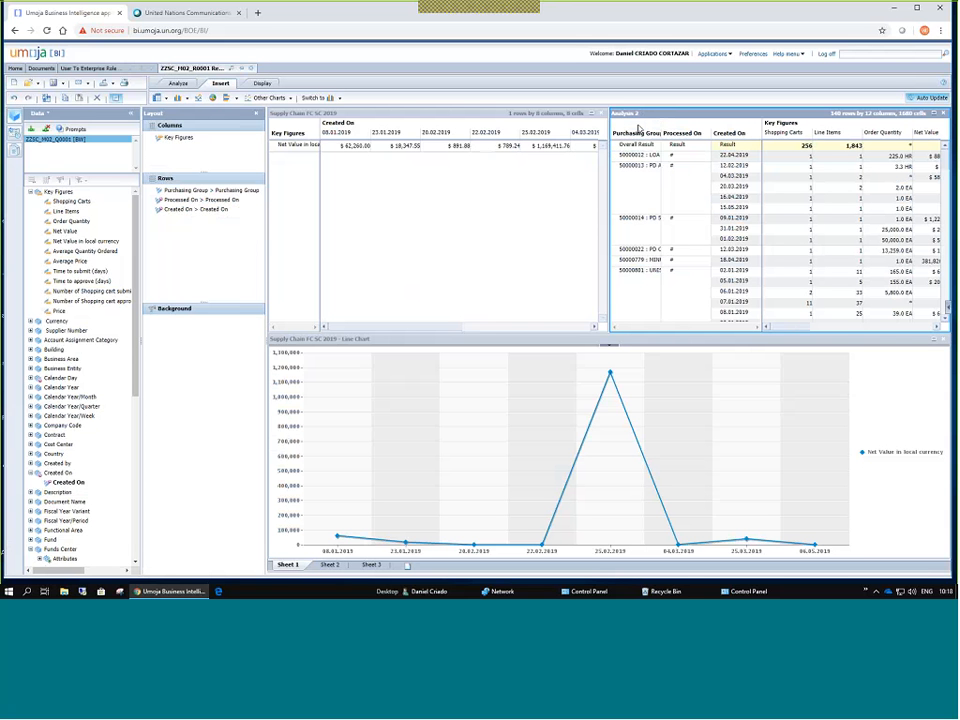
{"action": "left_click", "coordinate": [942, 113]}
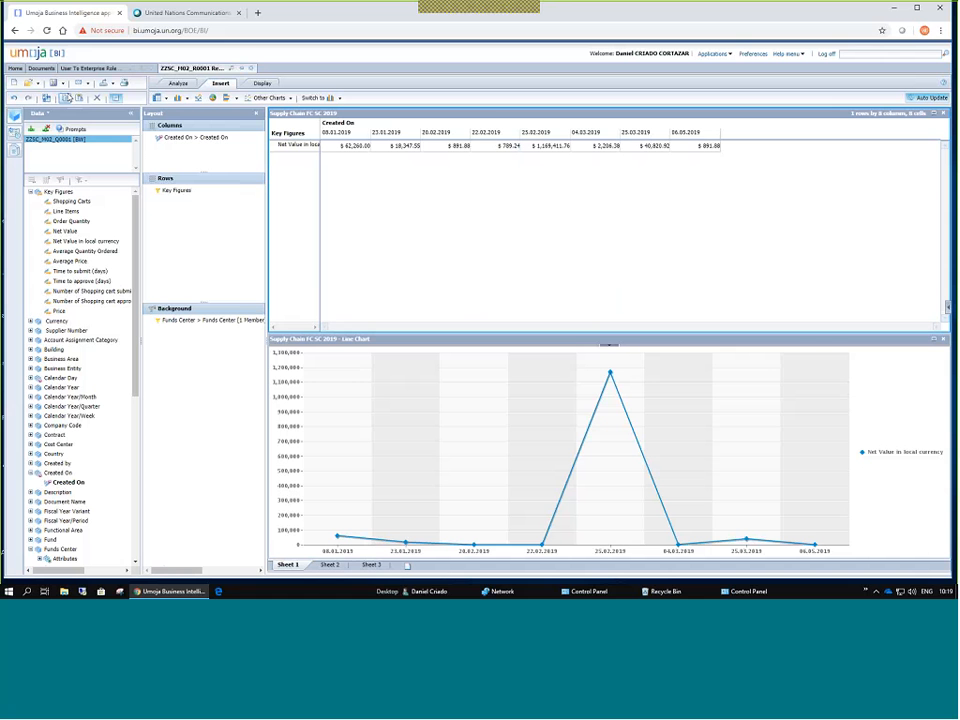
Duplicate the Supply Chain FC SC 2019 crosstab into Copy of Supply Chain FC SC 2019.
{"action": "left_click", "coordinate": [80, 99]}
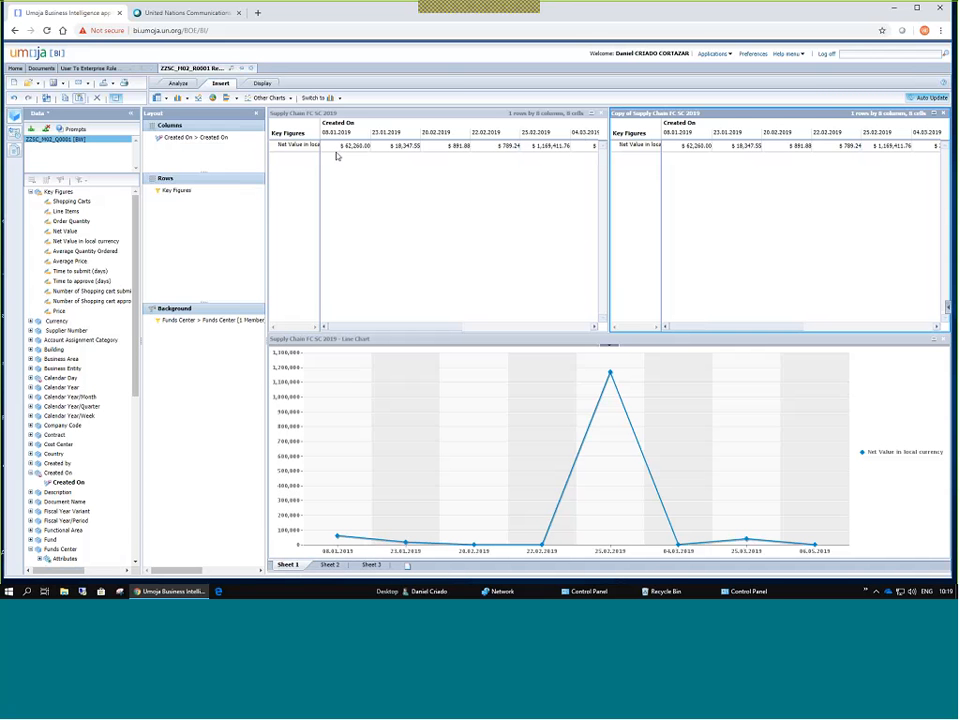
{"action": "left_click", "coordinate": [524, 327]}
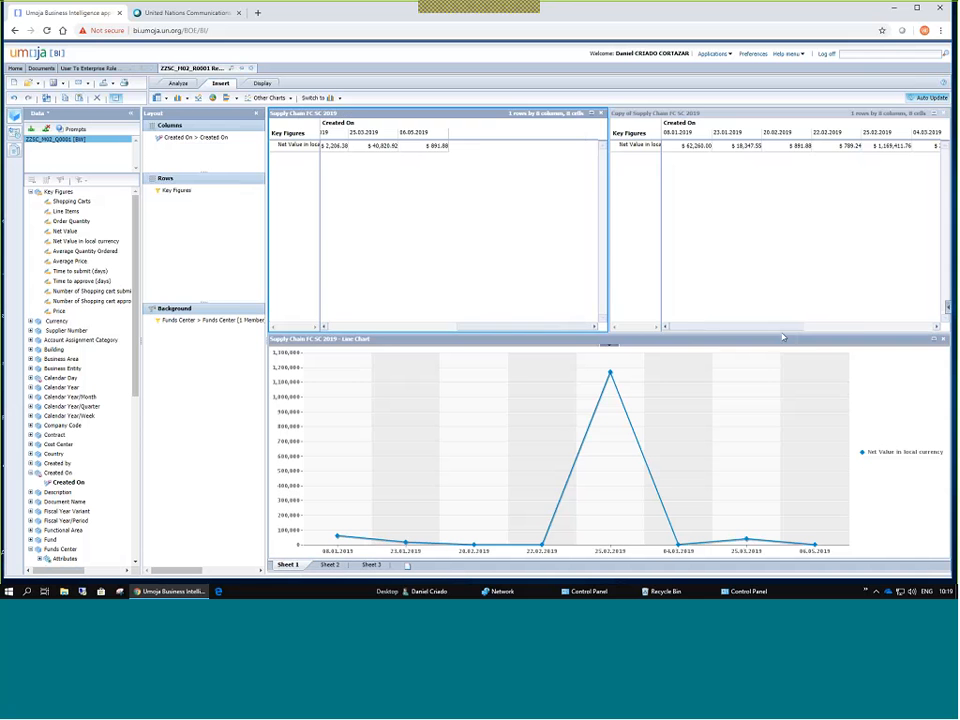
{"action": "left_click", "coordinate": [864, 328]}
{"action": "left_click", "coordinate": [864, 328]}
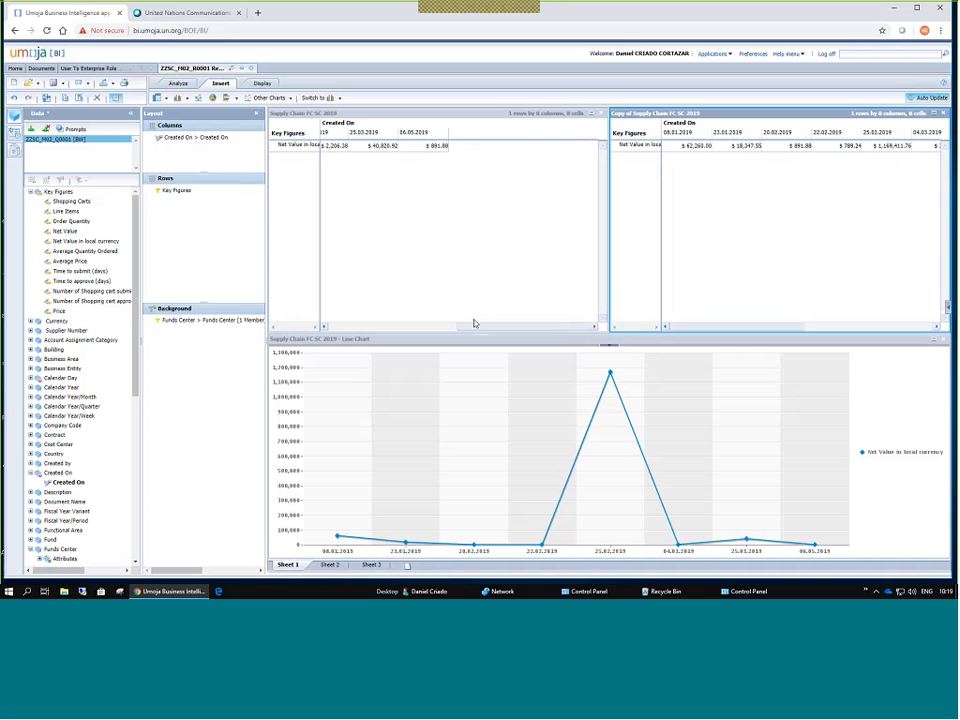
{"action": "left_click", "coordinate": [341, 328]}
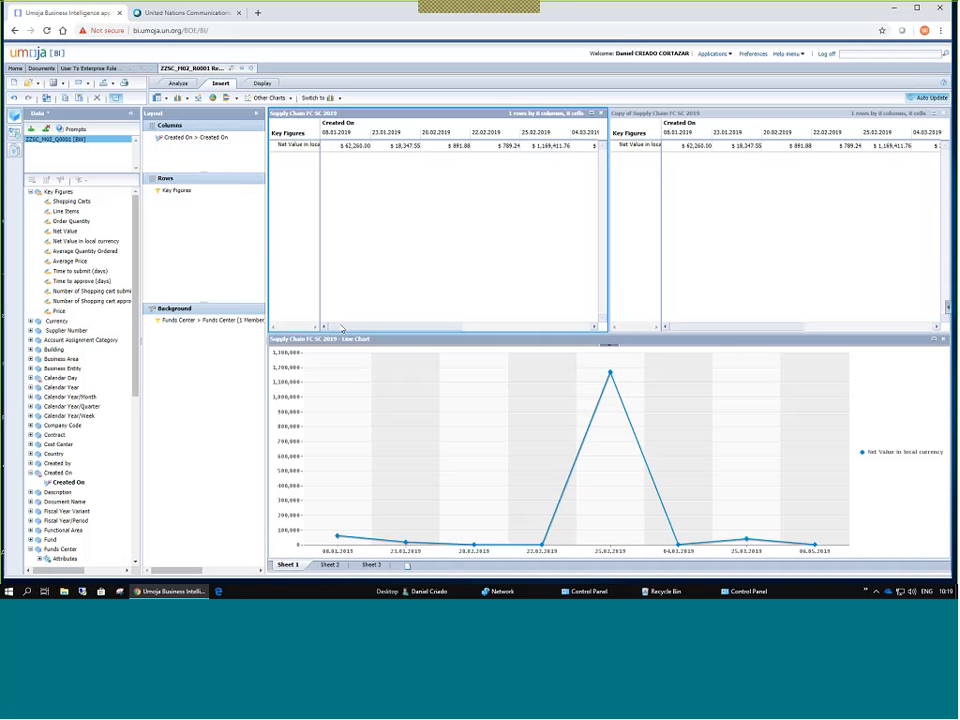
Switch between the copy and the original crosstab to compare their Created On Net Values.
{"action": "left_click", "coordinate": [643, 119]}
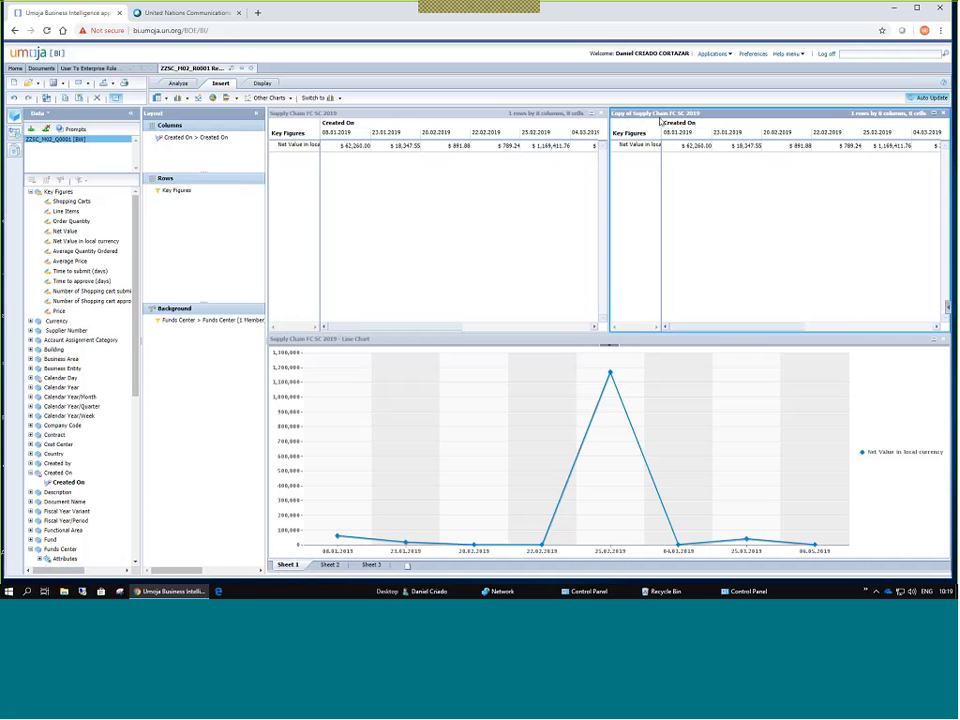
{"action": "left_click", "coordinate": [585, 114]}
{"action": "left_click", "coordinate": [531, 117]}
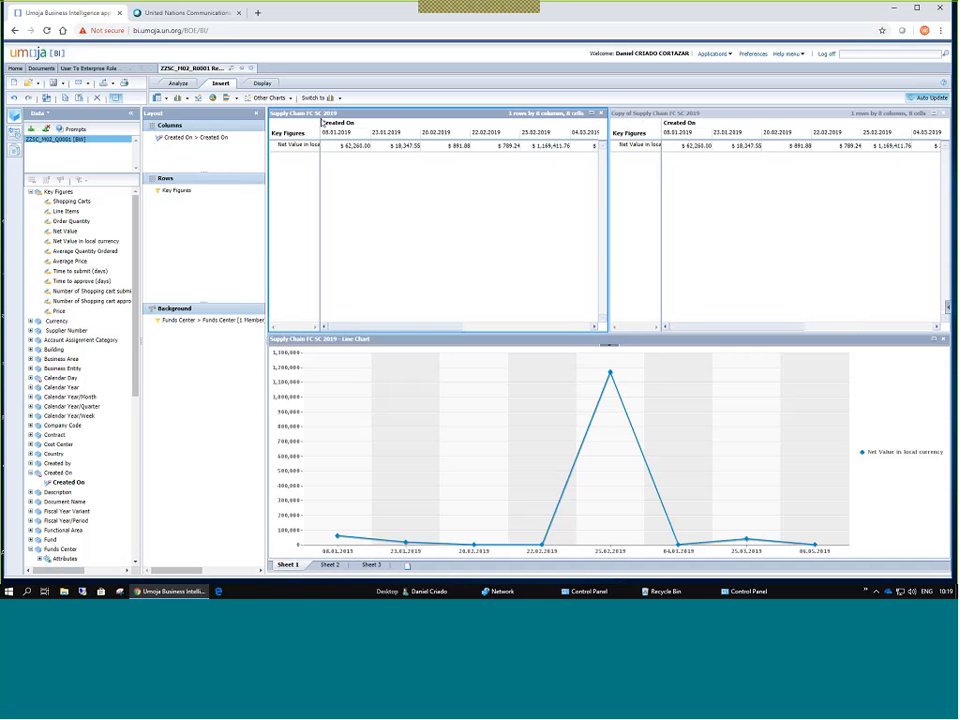
{"action": "left_click", "coordinate": [704, 112]}
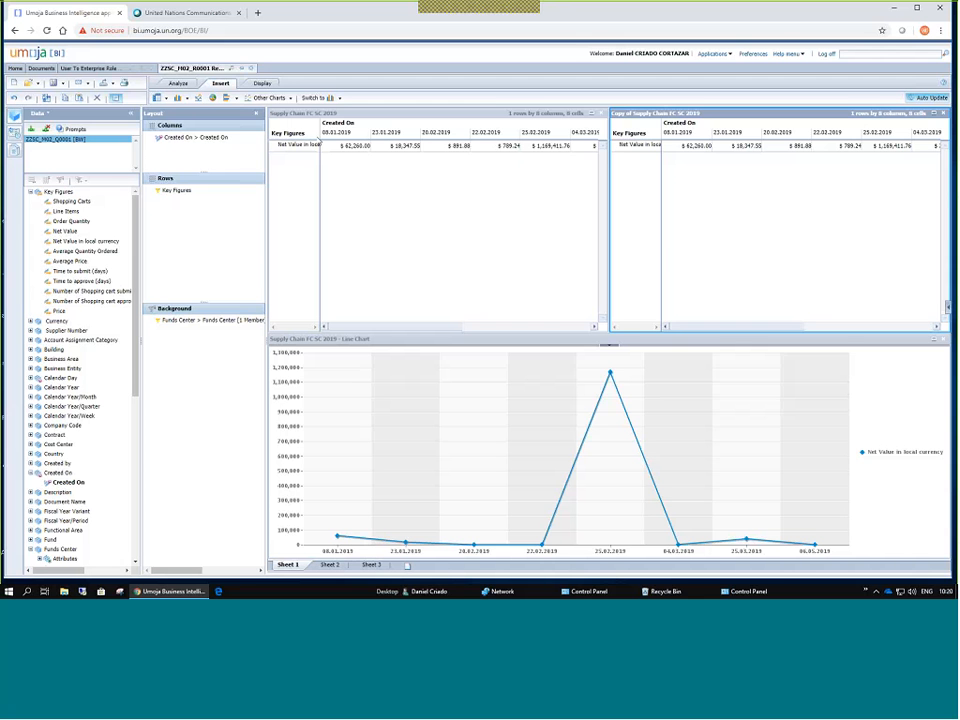
Change the Funds Center filter from 1000/10548 to only 1000/10554 UNISFA Engineering.
{"action": "double_click", "coordinate": [190, 325]}
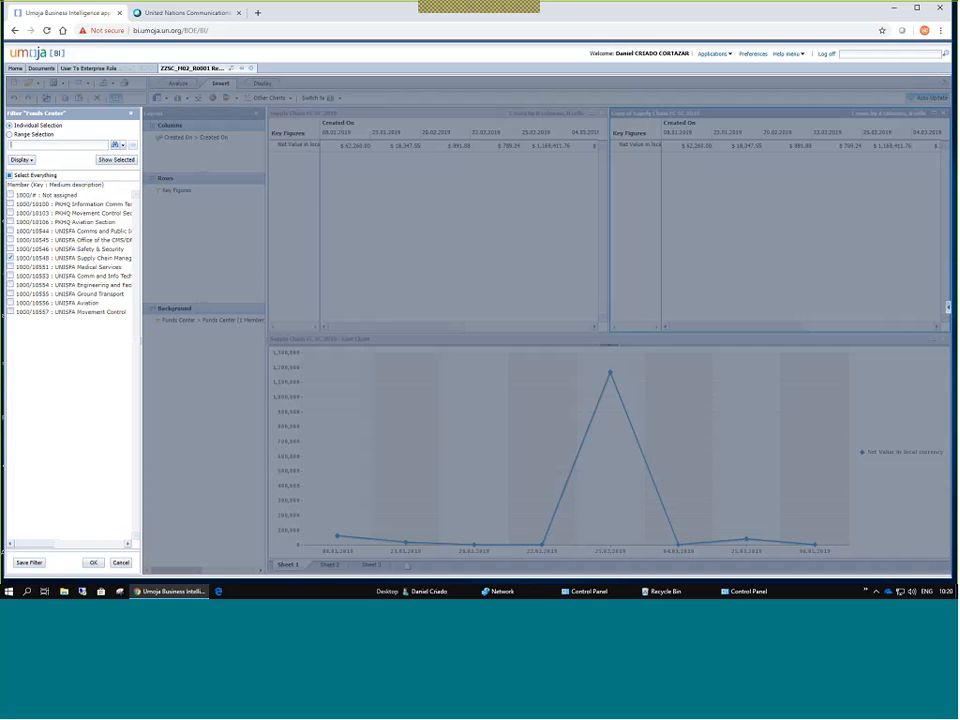
{"action": "left_click", "coordinate": [11, 258]}
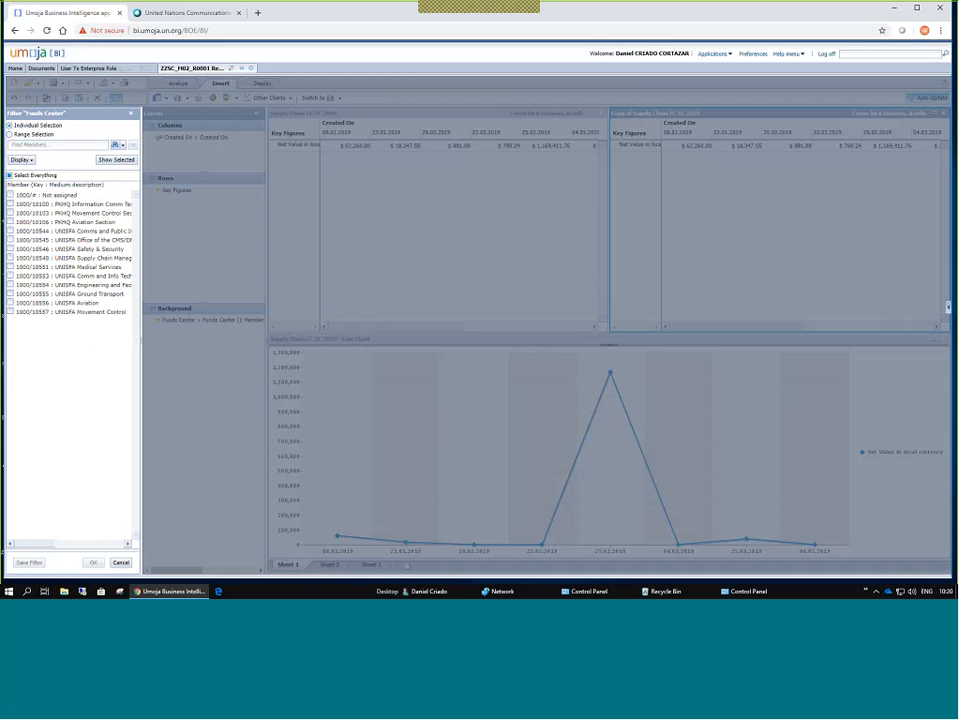
{"action": "left_click", "coordinate": [11, 285]}
{"action": "left_click", "coordinate": [92, 564]}
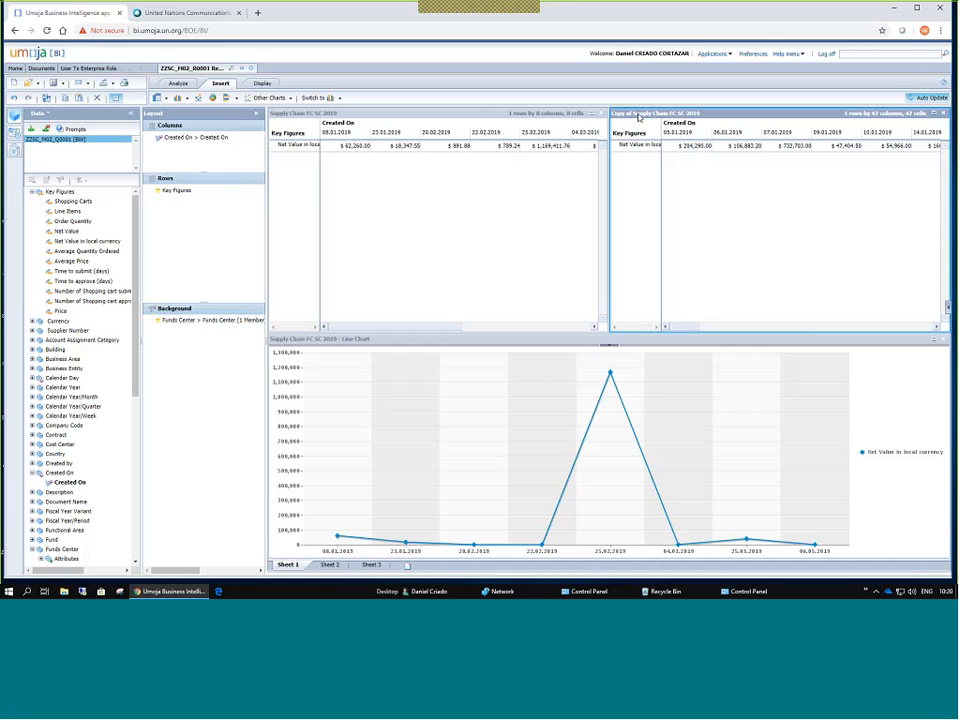
Edit the copied crosstab's Analysis Name in Properties to 'Engineering FC SC 2019' and apply.
{"action": "left_click", "coordinate": [14, 131]}
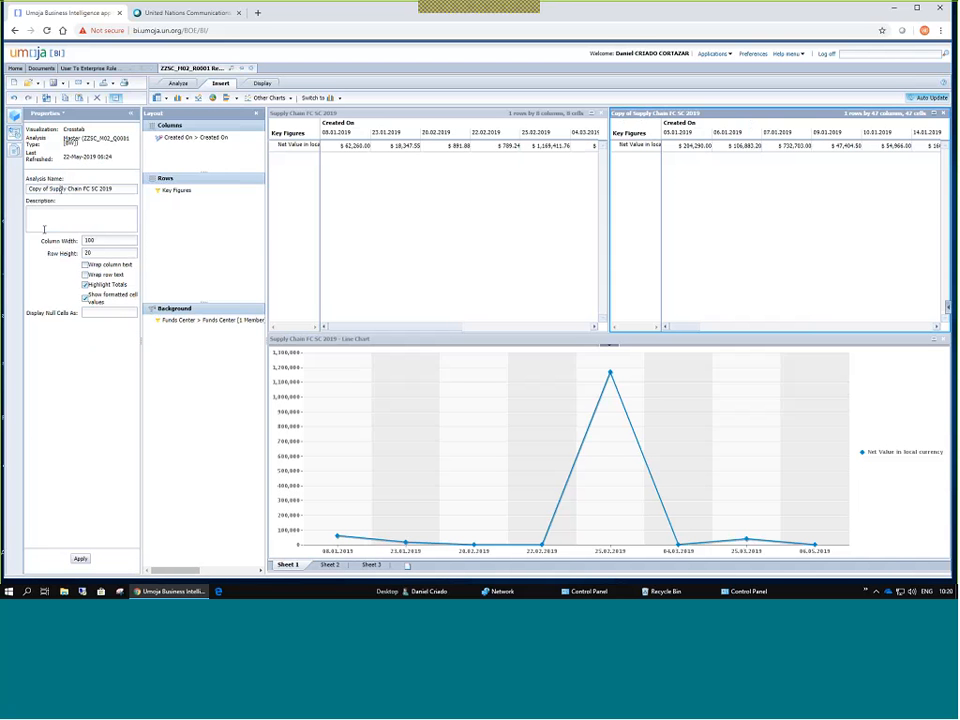
{"action": "left_click_drag", "start_coordinate": [80, 188], "coordinate": [44, 229]}
{"action": "key", "text": "BackSpace"}
{"action": "key", "text": "ctrl+z"}
{"action": "left_click", "coordinate": [43, 188]}
{"action": "key", "text": "BackSpace"}
{"action": "key", "text": "BackSpace"}
{"action": "left_click", "coordinate": [82, 559]}
{"action": "left_click", "coordinate": [403, 116]}
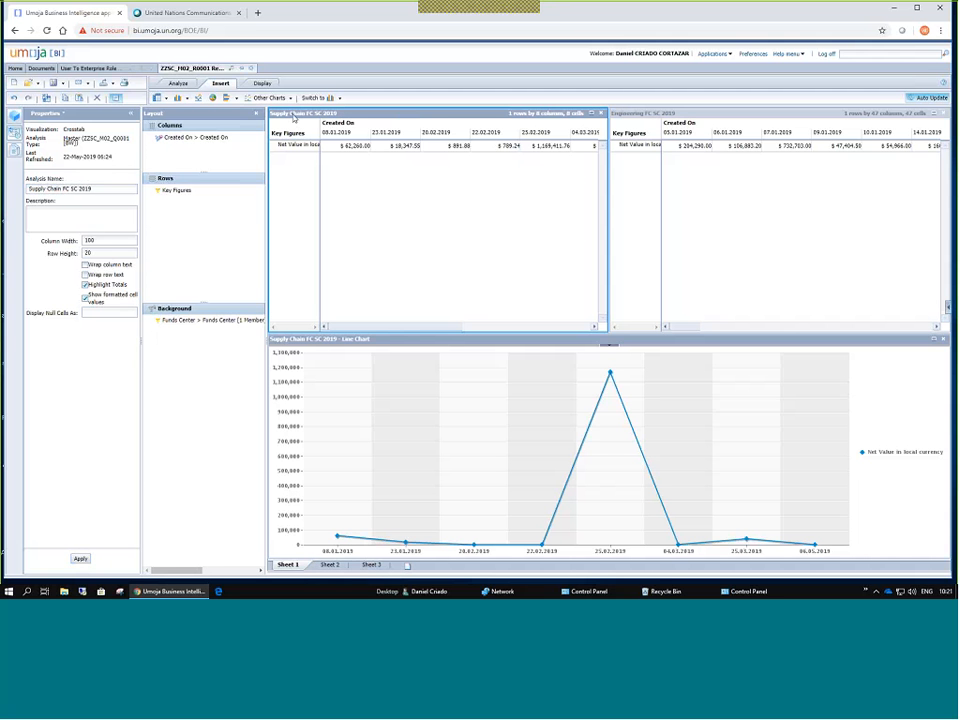
{"action": "left_click", "coordinate": [649, 115]}
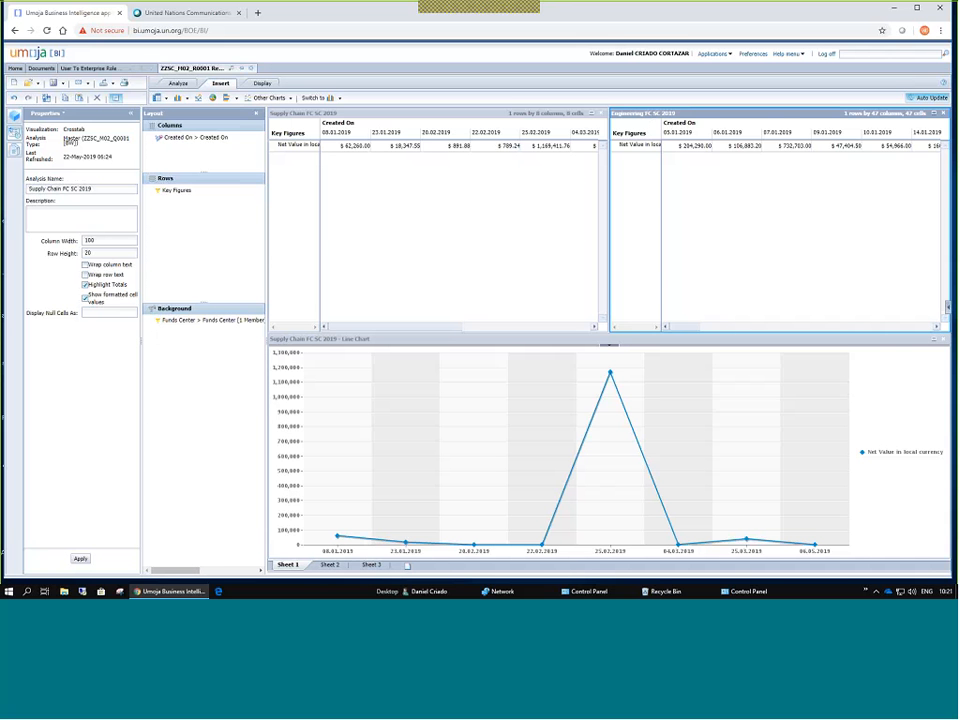
{"action": "left_click", "coordinate": [355, 344]}
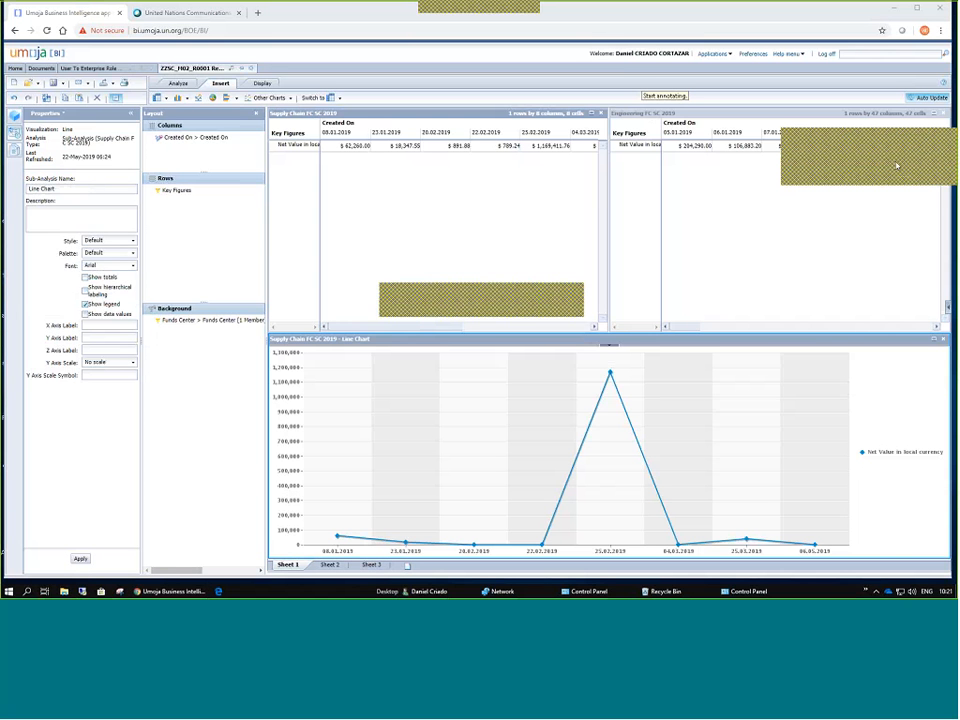
{"action": "left_click_drag", "start_coordinate": [424, 408], "coordinate": [384, 239]}
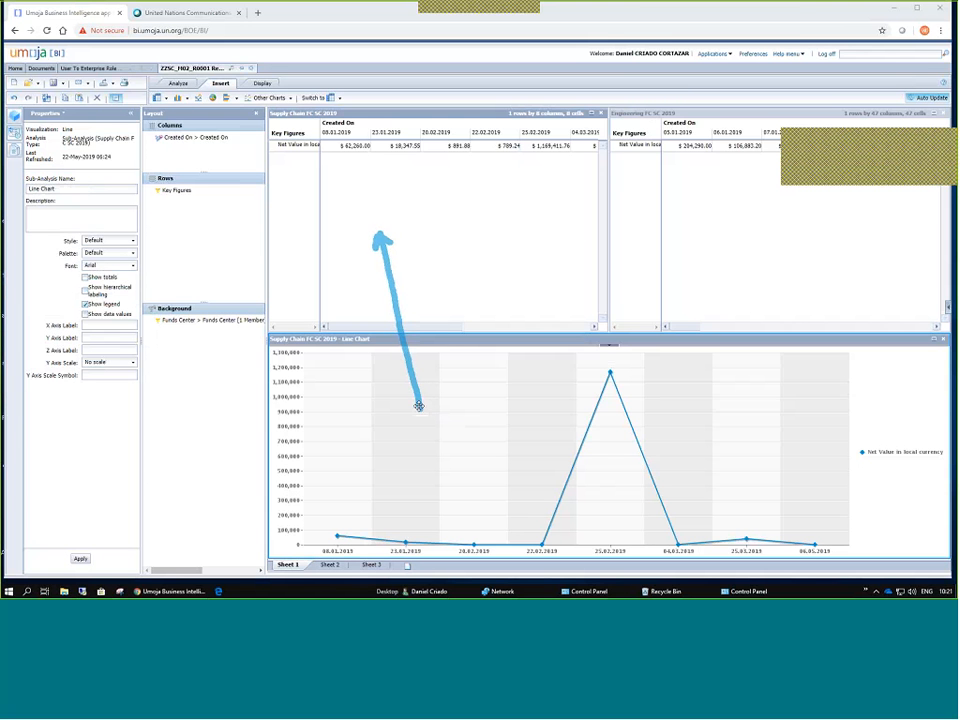
{"action": "left_click_drag", "start_coordinate": [422, 406], "coordinate": [419, 403]}
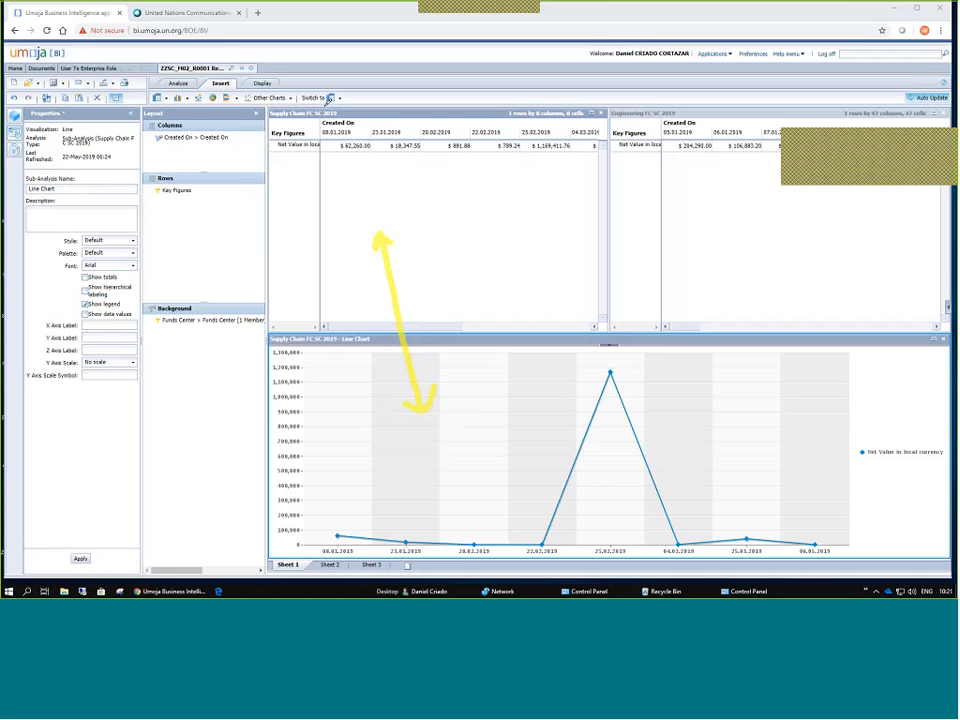
{"action": "left_click_drag", "start_coordinate": [345, 110], "coordinate": [272, 122]}
{"action": "mouse_move", "coordinate": [360, 322]}
{"action": "left_mouse_down"}
{"action": "mouse_move", "coordinate": [362, 339]}
{"action": "mouse_move", "coordinate": [268, 340]}
{"action": "left_mouse_up"}
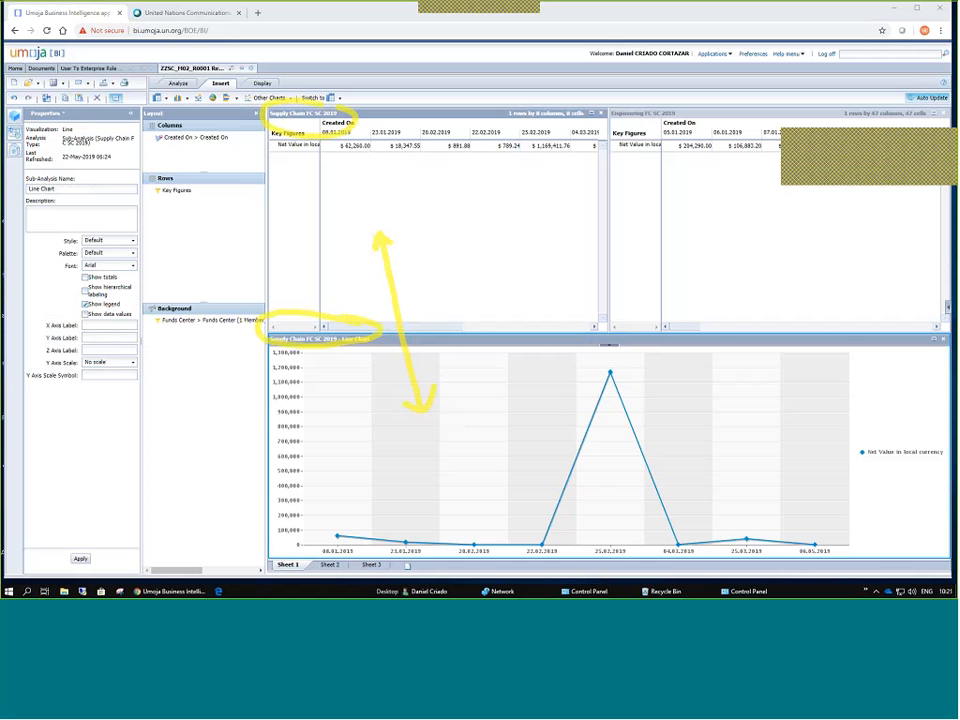
{"action": "left_click", "coordinate": [394, 306]}
{"action": "left_click", "coordinate": [946, 137]}
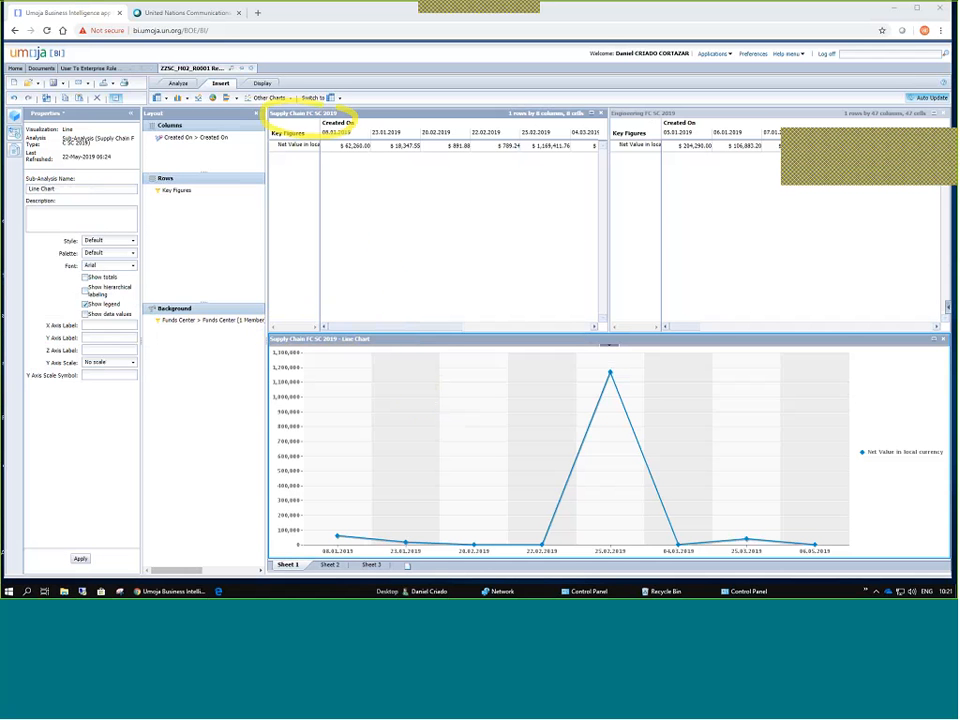
Switch Engineering FC SC 2019 to a Line chart and stretch it across all dates.
{"action": "left_click", "coordinate": [660, 114]}
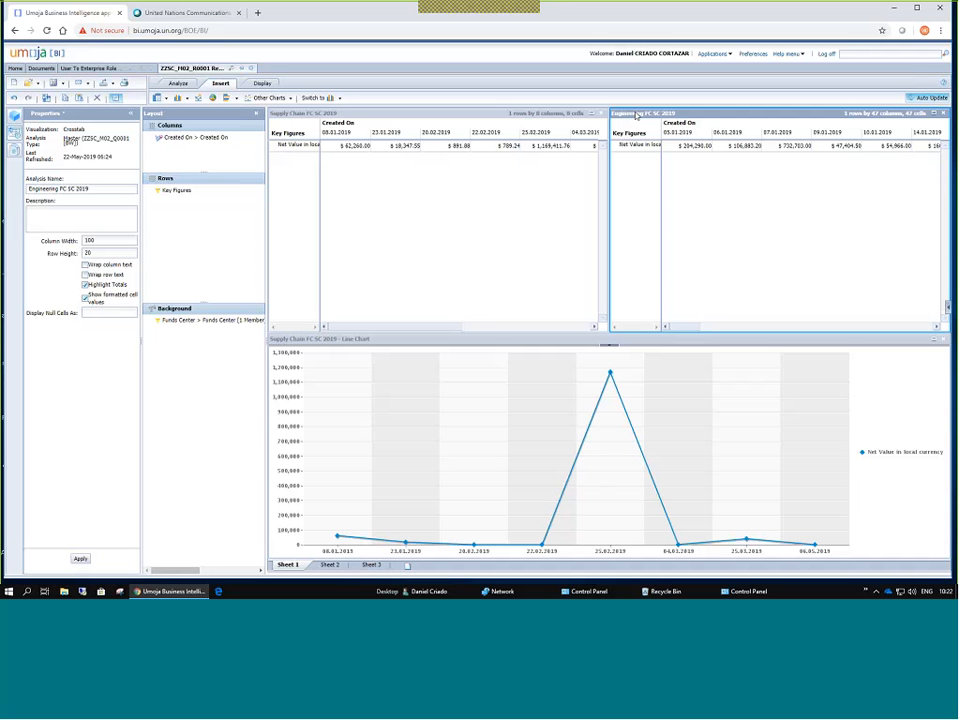
{"action": "left_click", "coordinate": [340, 99]}
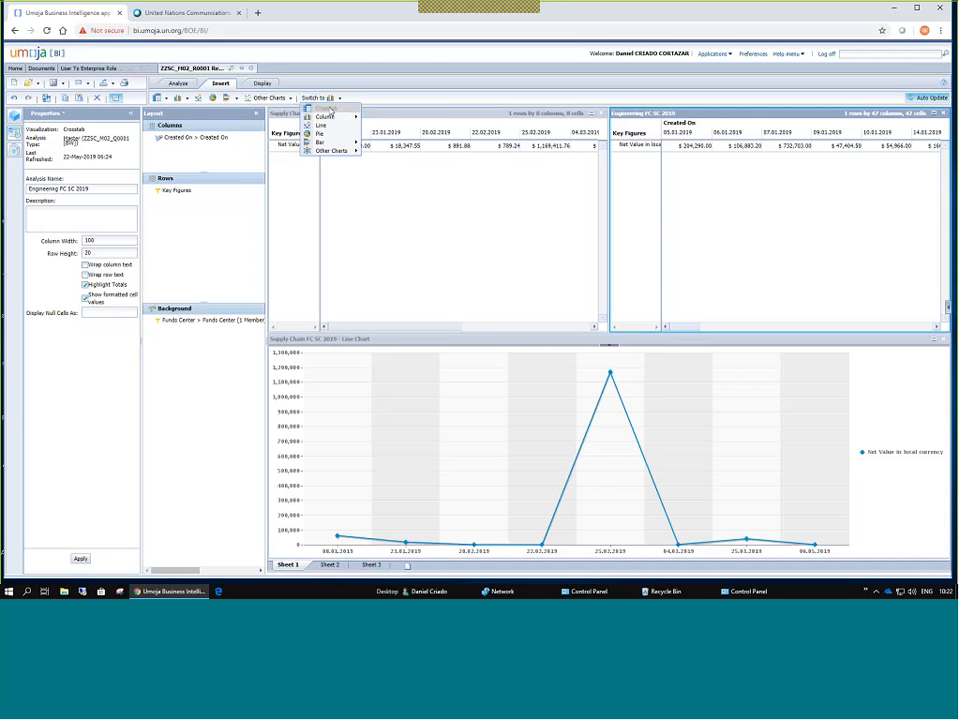
{"action": "mouse_move", "coordinate": [330, 118]}
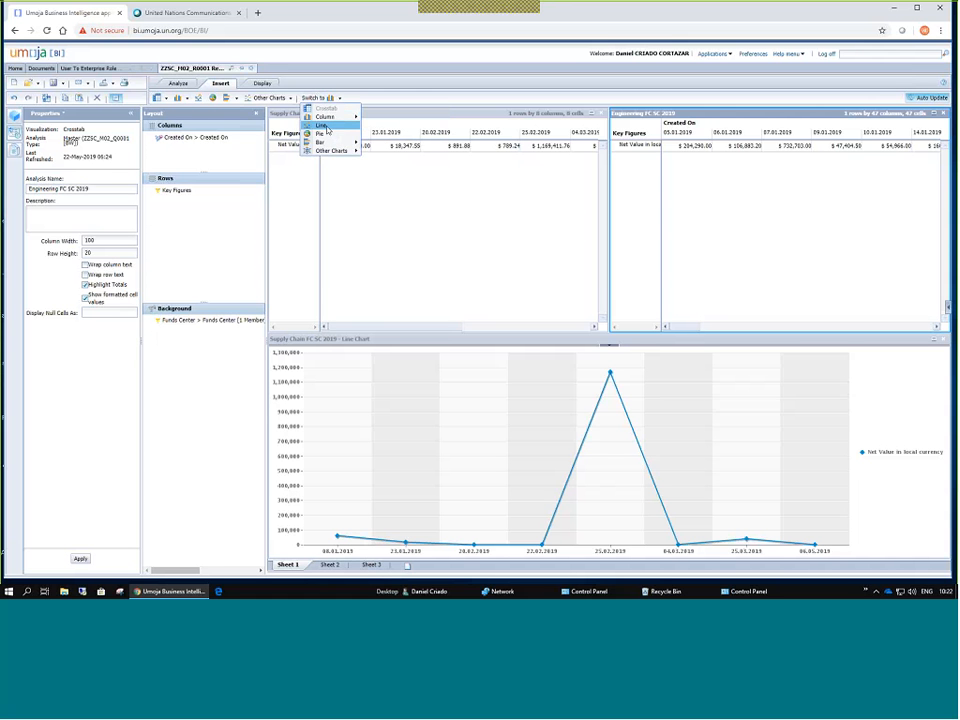
{"action": "left_click", "coordinate": [322, 126]}
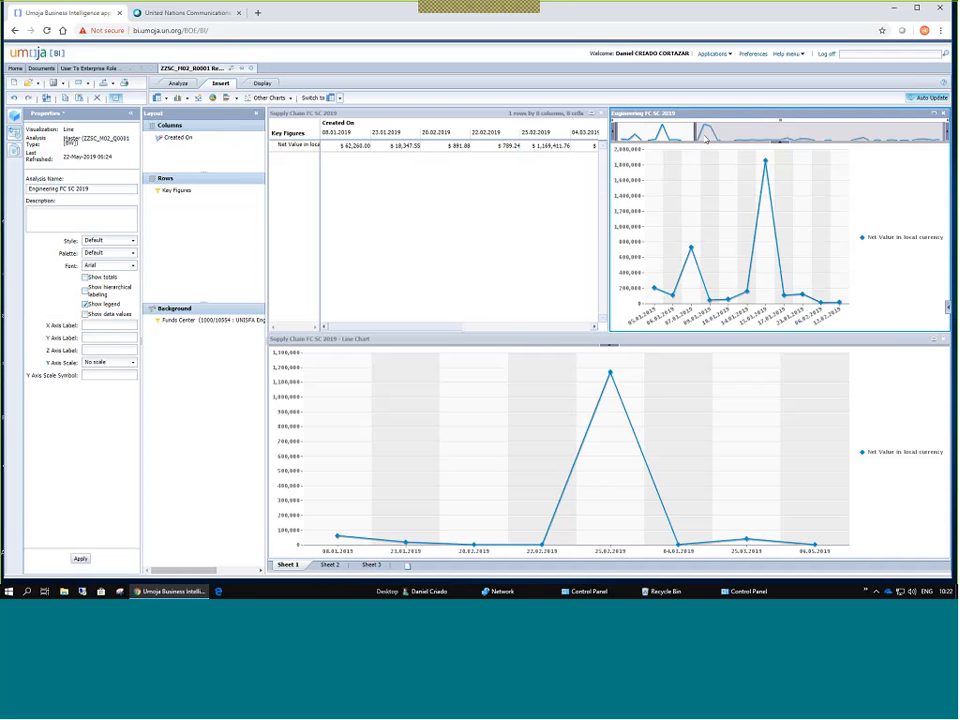
{"action": "left_click_drag", "start_coordinate": [697, 134], "coordinate": [945, 128]}
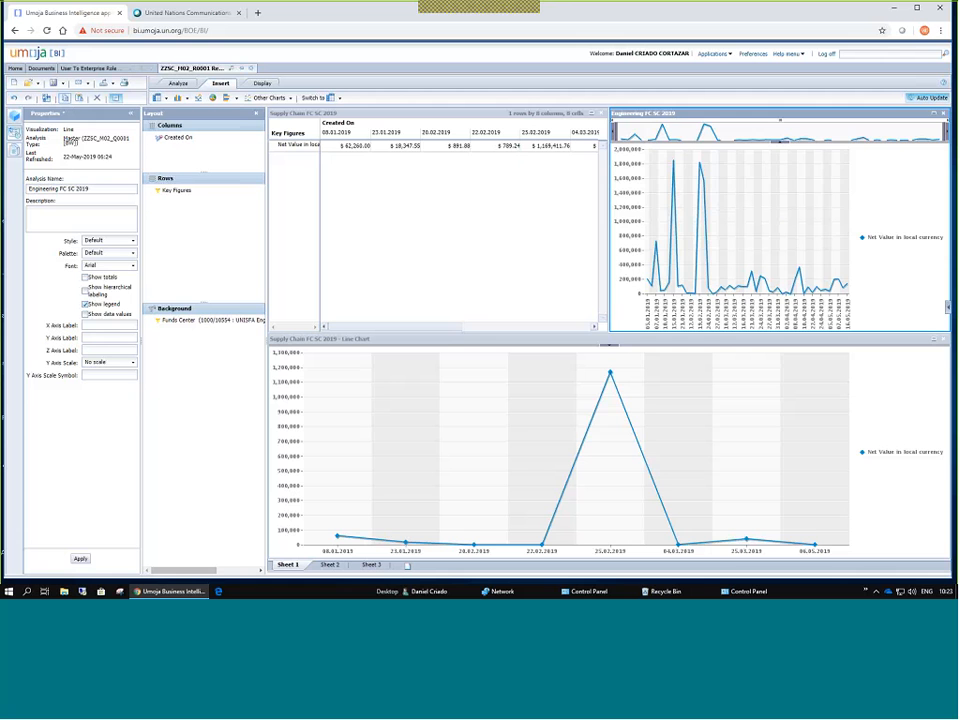
Paste the Engineering chart on Sheet 2, then bring over Sheet 1's Supply Chain line chart.
{"action": "left_click", "coordinate": [329, 564]}
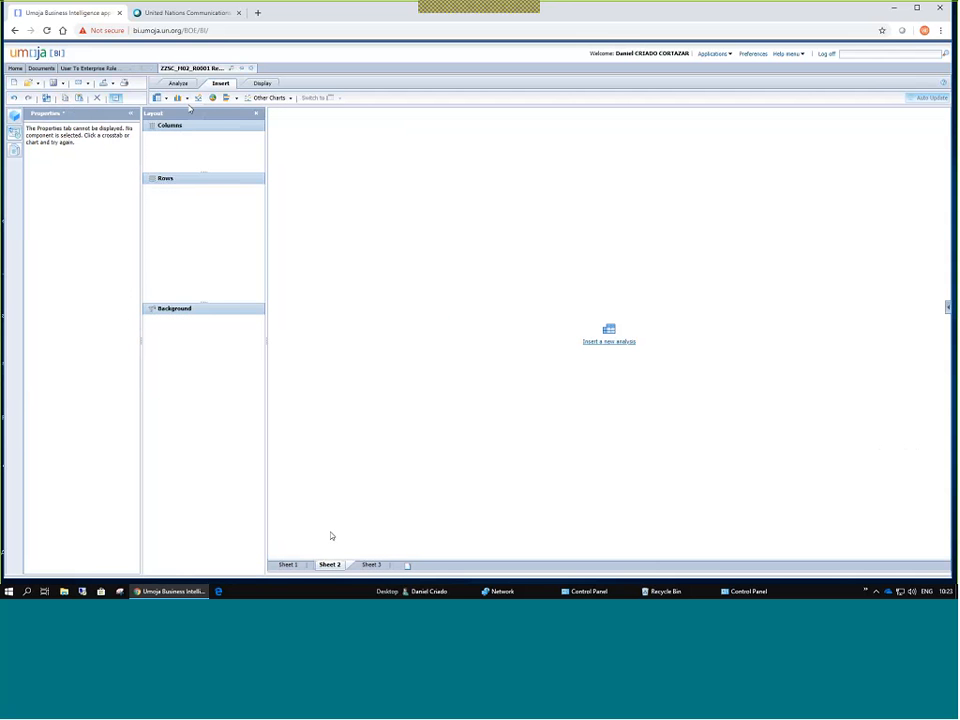
{"action": "left_click", "coordinate": [80, 99]}
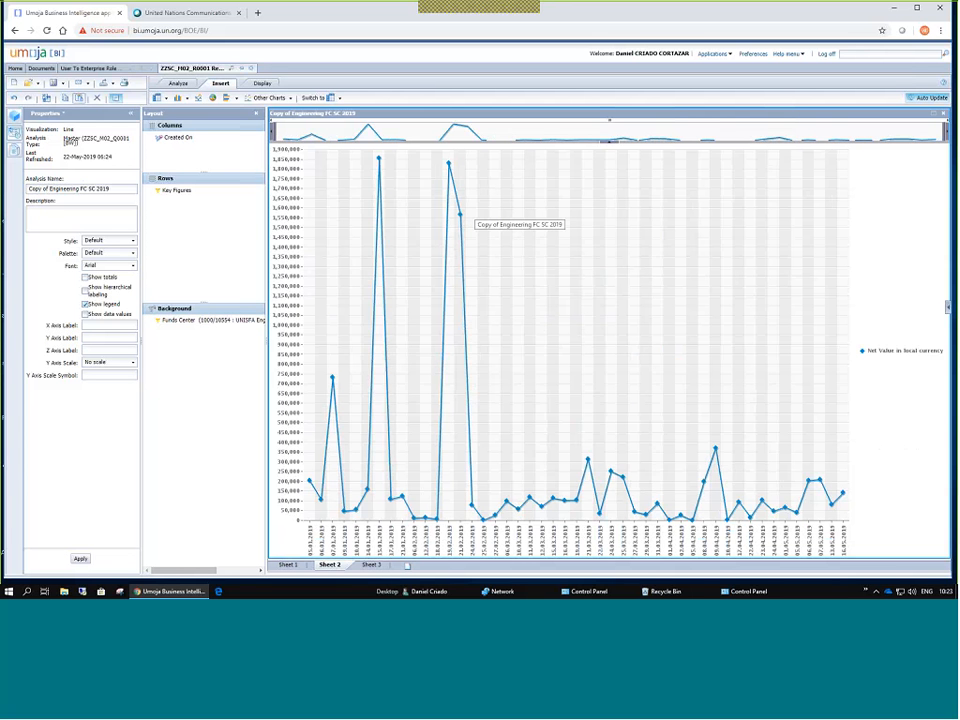
{"action": "left_click", "coordinate": [288, 565]}
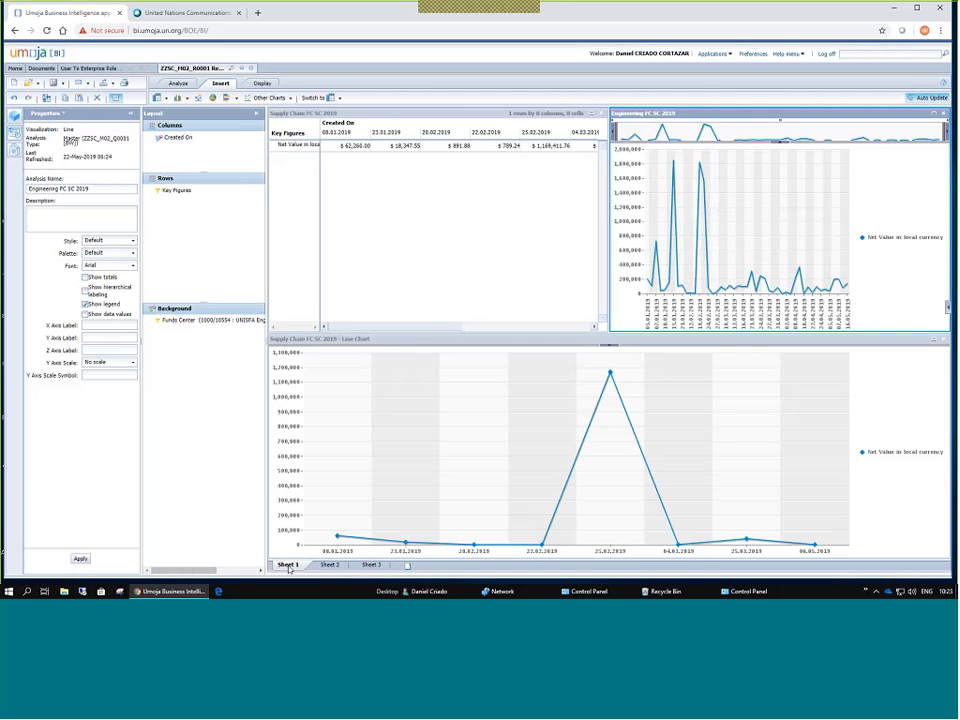
{"action": "left_click", "coordinate": [411, 344]}
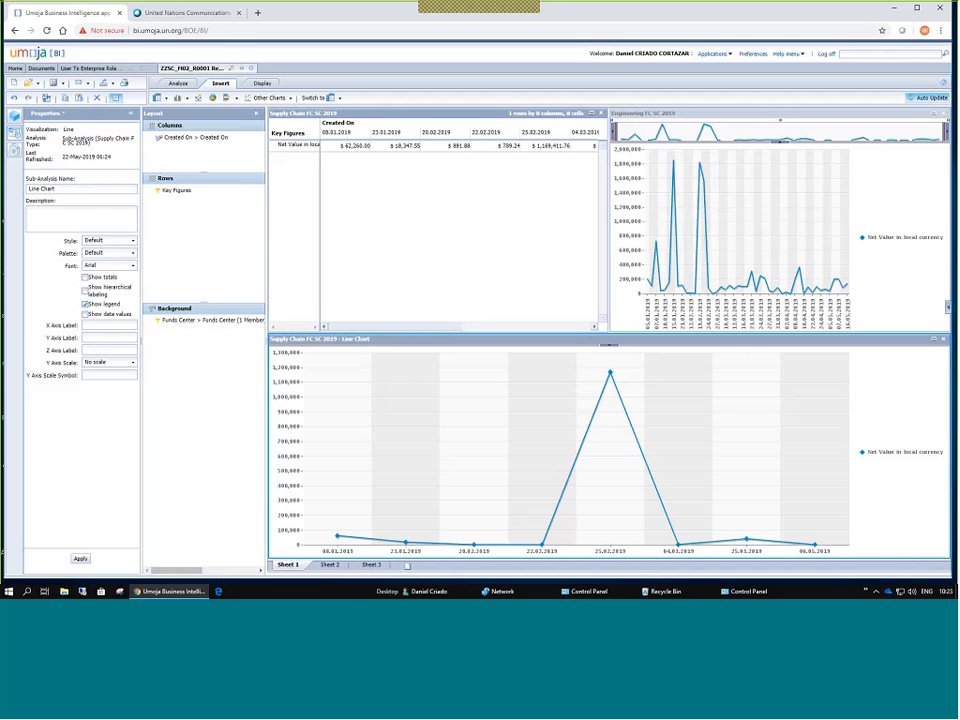
{"action": "left_click", "coordinate": [330, 565]}
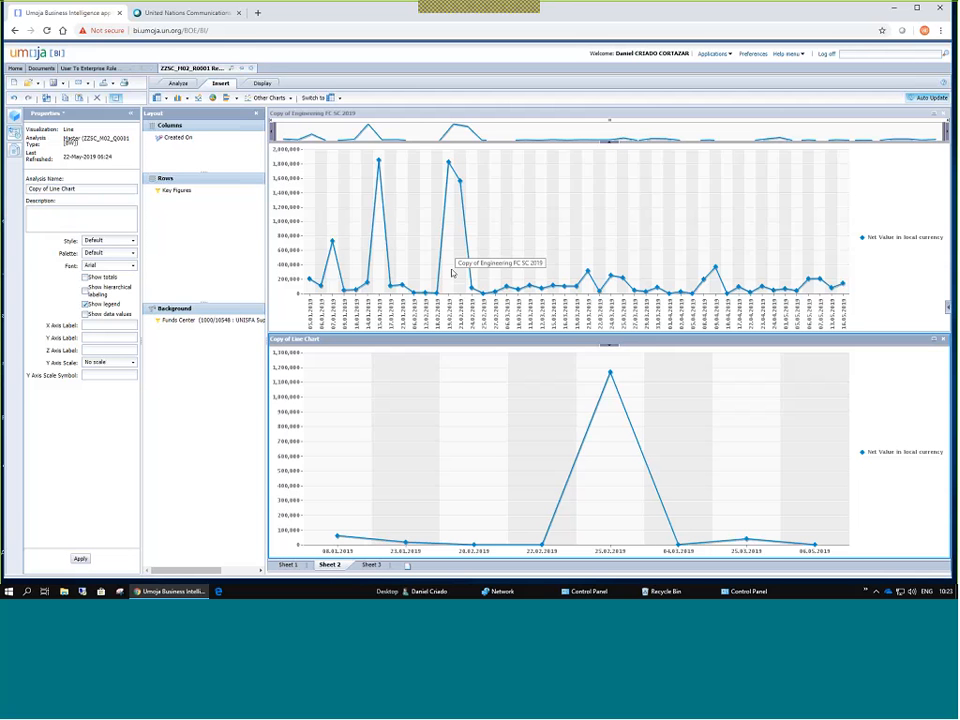
Replace the lower Sheet 2 chart's Analysis Name with 'Supply Chain' and apply it.
{"action": "left_click", "coordinate": [331, 149]}
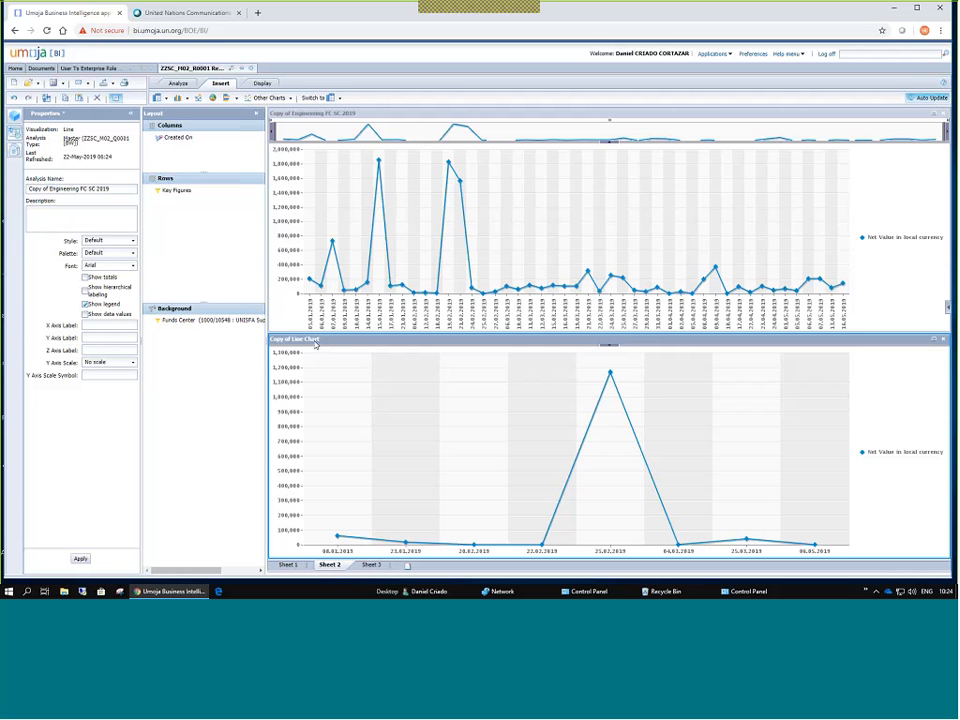
{"action": "left_click", "coordinate": [318, 346]}
{"action": "left_click", "coordinate": [313, 116]}
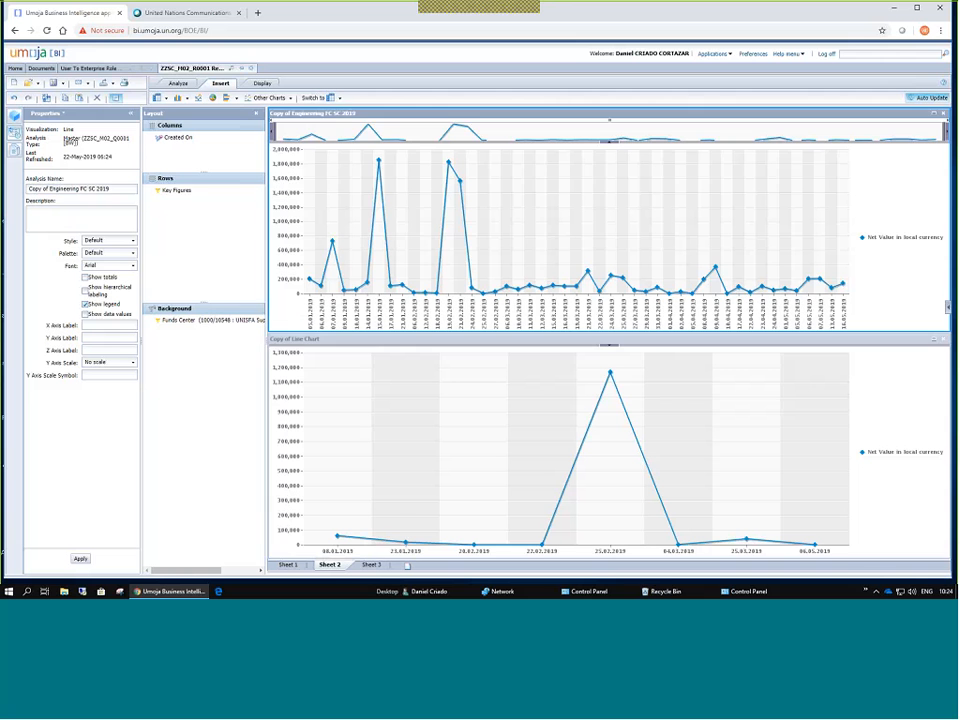
{"action": "left_click", "coordinate": [305, 343]}
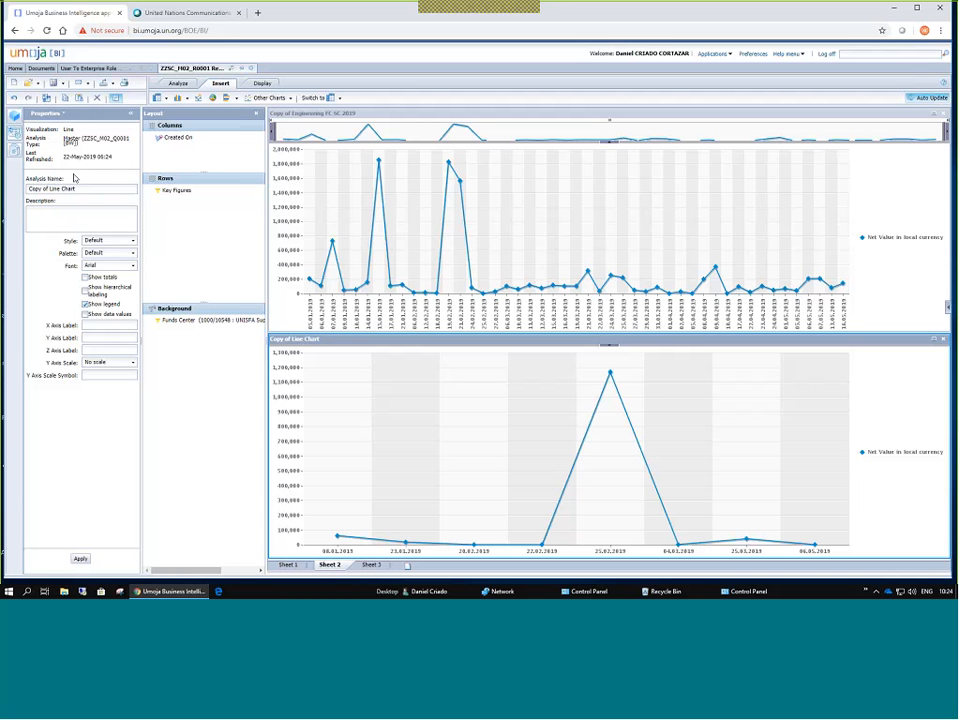
{"action": "triple_click", "coordinate": [50, 188]}
{"action": "type", "text": "Supply Chain"}
{"action": "left_click", "coordinate": [81, 561]}
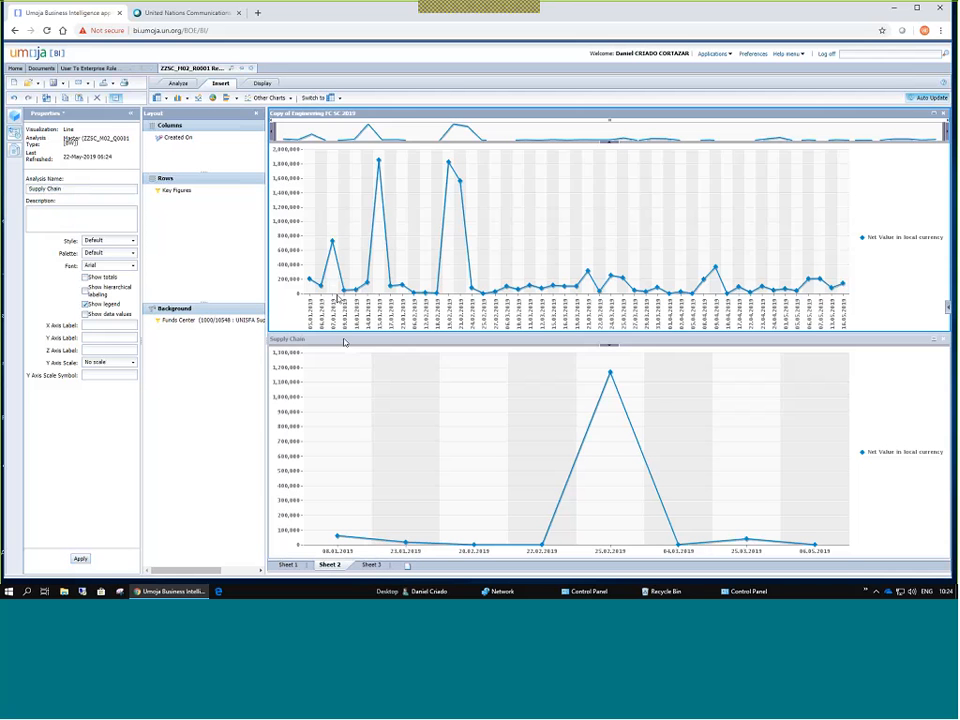
{"action": "left_click", "coordinate": [736, 149]}
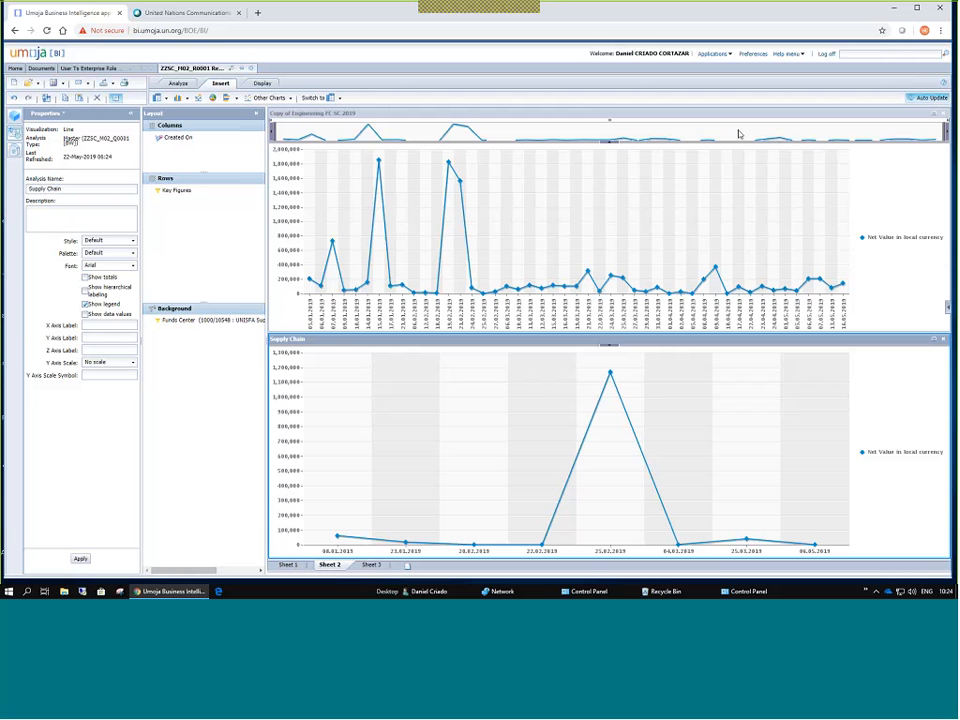
Rename the Sheet 2 tab to 'Line Charts'.
{"action": "double_click", "coordinate": [330, 566]}
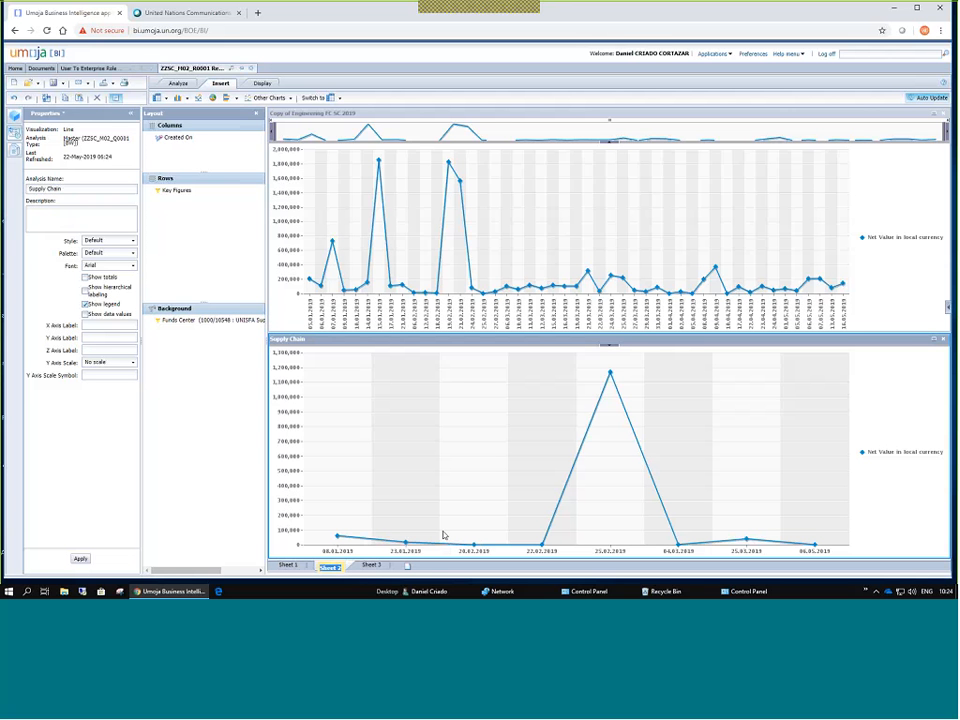
{"action": "type", "text": "Su"}
{"action": "key", "text": "Return"}
{"action": "type", "text": "s"}
Rename the Sheet 1 tab to 'Data'.
{"action": "left_click", "coordinate": [288, 566]}
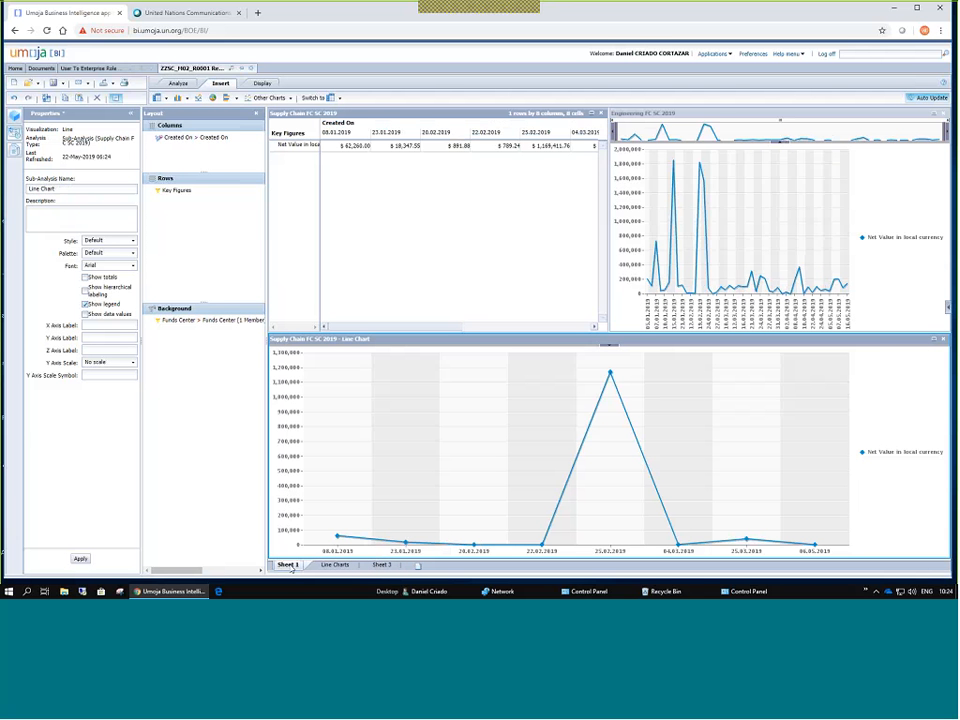
{"action": "double_click", "coordinate": [289, 566]}
{"action": "type", "text": "Data"}
{"action": "key", "text": "Return"}
Switch the Engineering FC SC 2019 chart on the Data sheet back to a crosstab.
{"action": "left_click", "coordinate": [942, 339]}
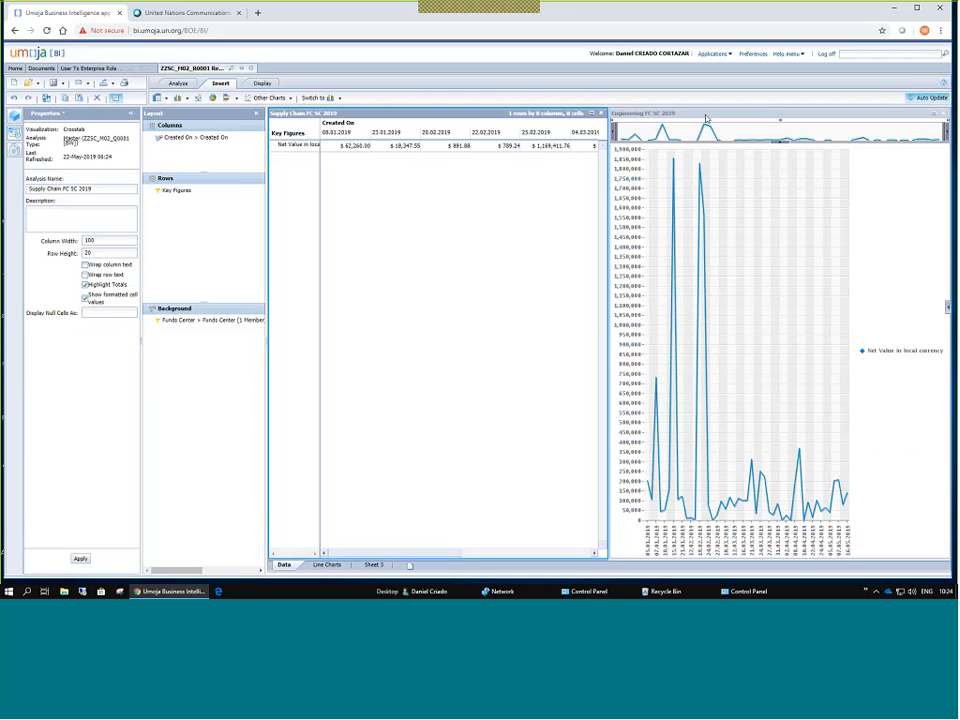
{"action": "left_click", "coordinate": [640, 122]}
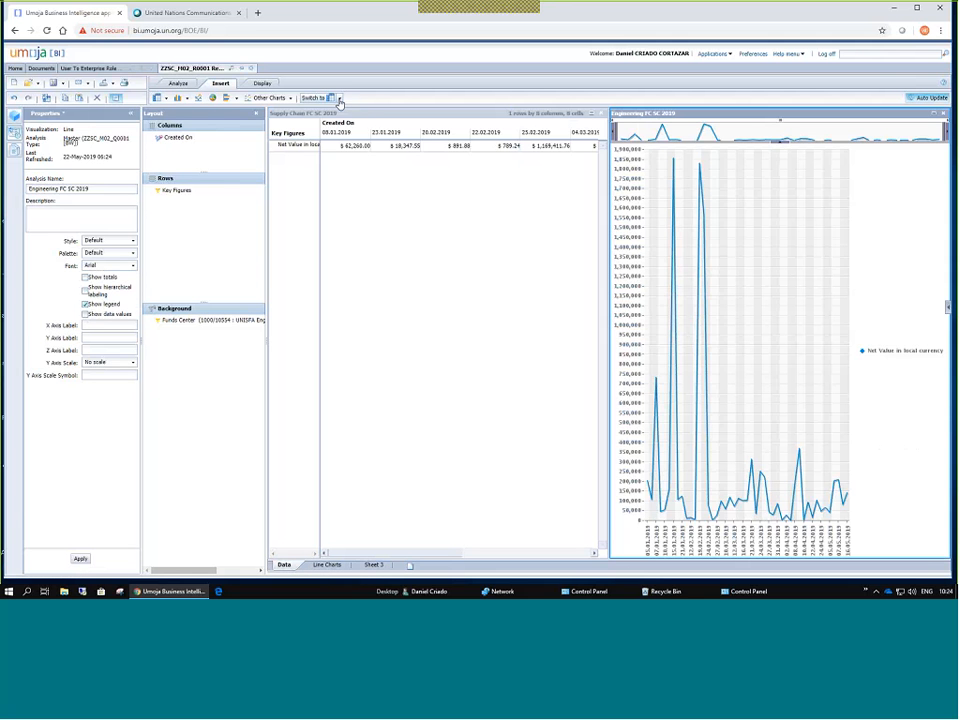
{"action": "left_click", "coordinate": [339, 99]}
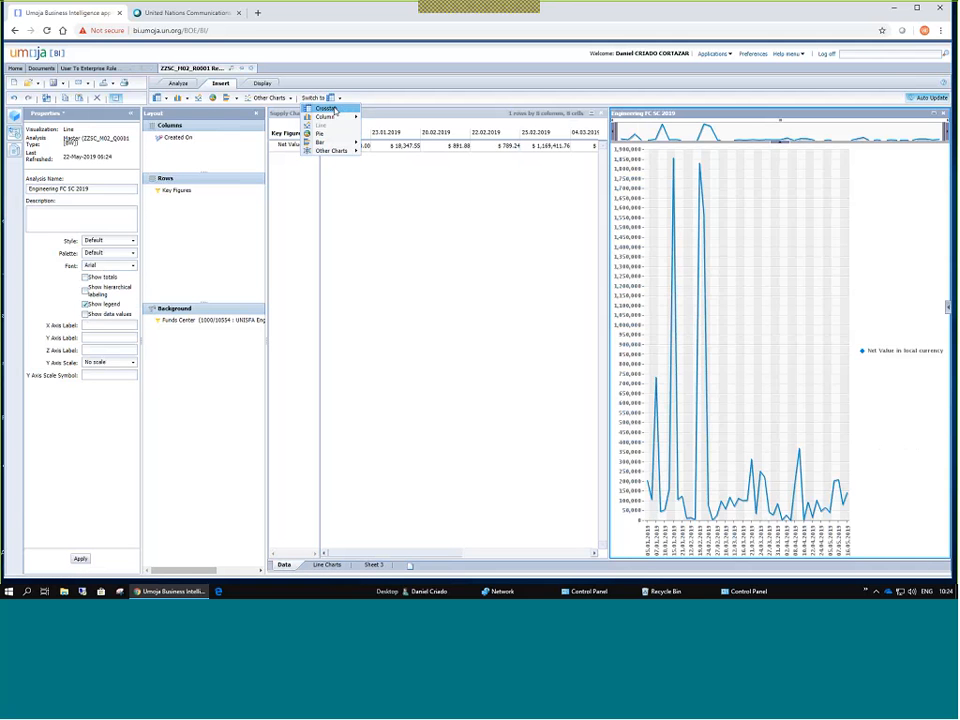
{"action": "left_click", "coordinate": [326, 107]}
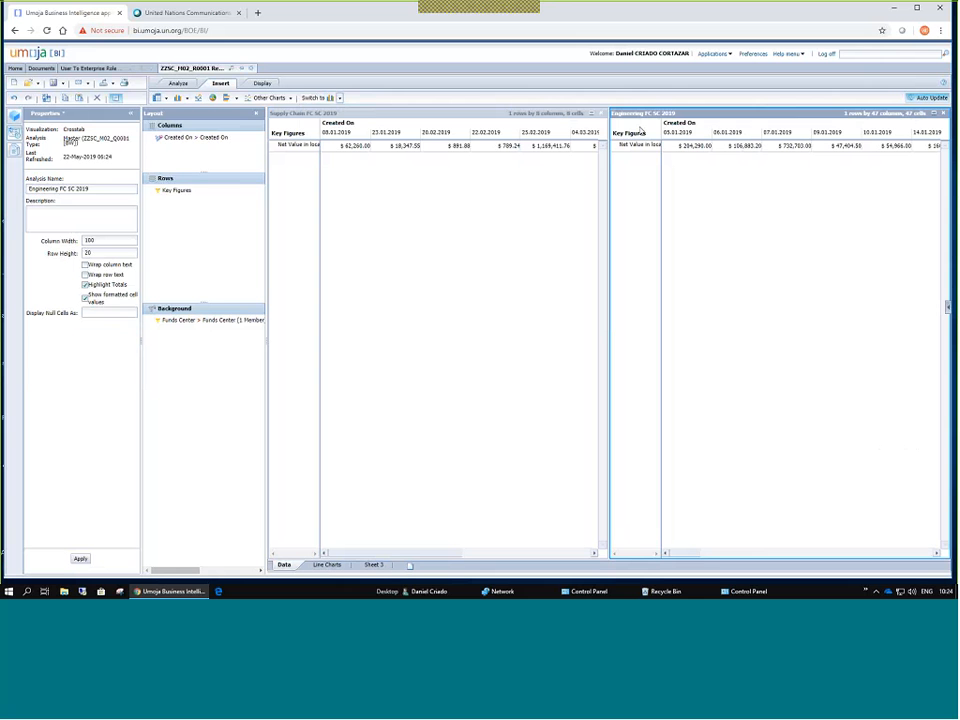
Check the Supply Chain and Engineering crosstabs, then open the Line Charts sheet.
{"action": "left_click", "coordinate": [474, 116]}
{"action": "left_click", "coordinate": [612, 116]}
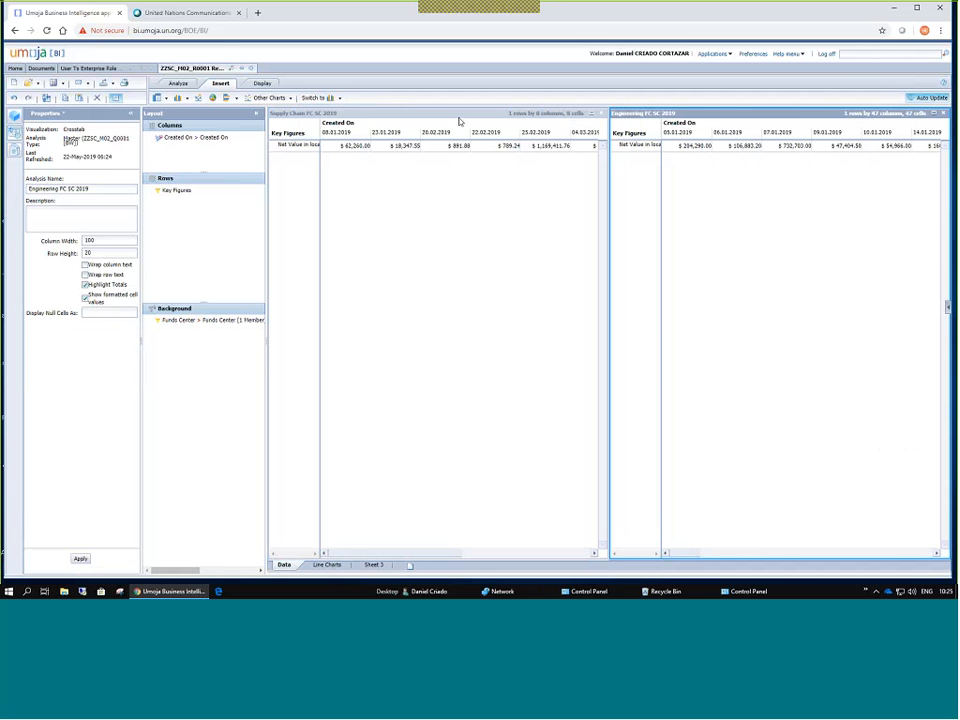
{"action": "left_click", "coordinate": [605, 116]}
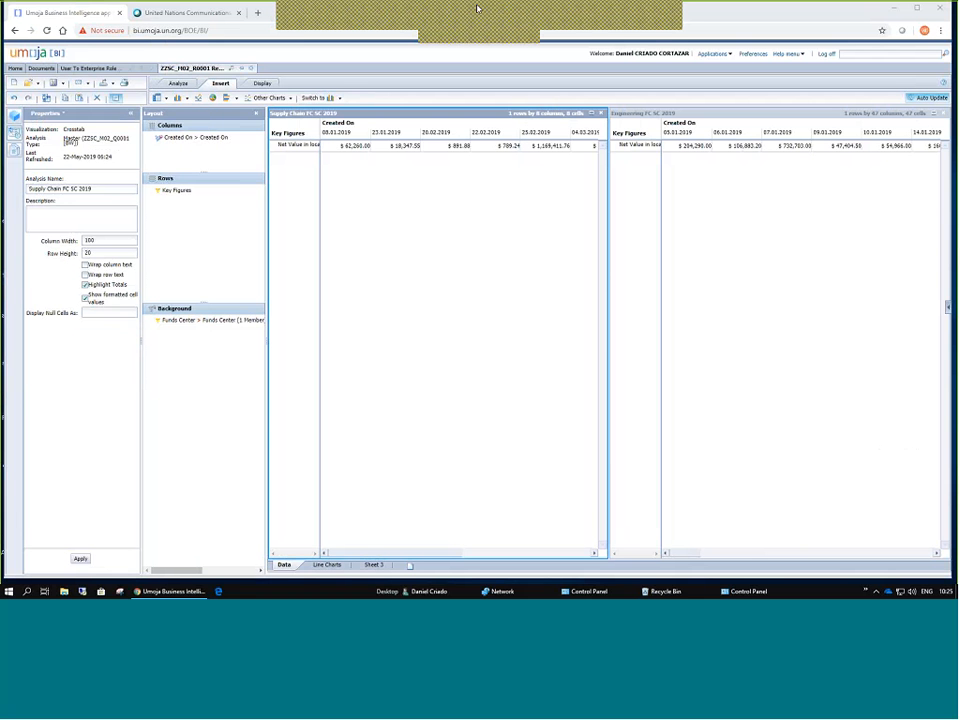
{"action": "key", "text": "XF86AudioLowerVolume"}
{"action": "key", "text": "XF86AudioLowerVolume"}
{"action": "key", "text": "XF86AudioLowerVolume"}
{"action": "key", "text": "XF86AudioLowerVolume"}
{"action": "key", "text": "XF86AudioLowerVolume"}
{"action": "key", "text": "XF86AudioLowerVolume"}
{"action": "key", "text": "XF86AudioLowerVolume"}
{"action": "key", "text": "XF86AudioLowerVolume"}
{"action": "key", "text": "XF86AudioLowerVolume"}
{"action": "key", "text": "XF86AudioLowerVolume"}
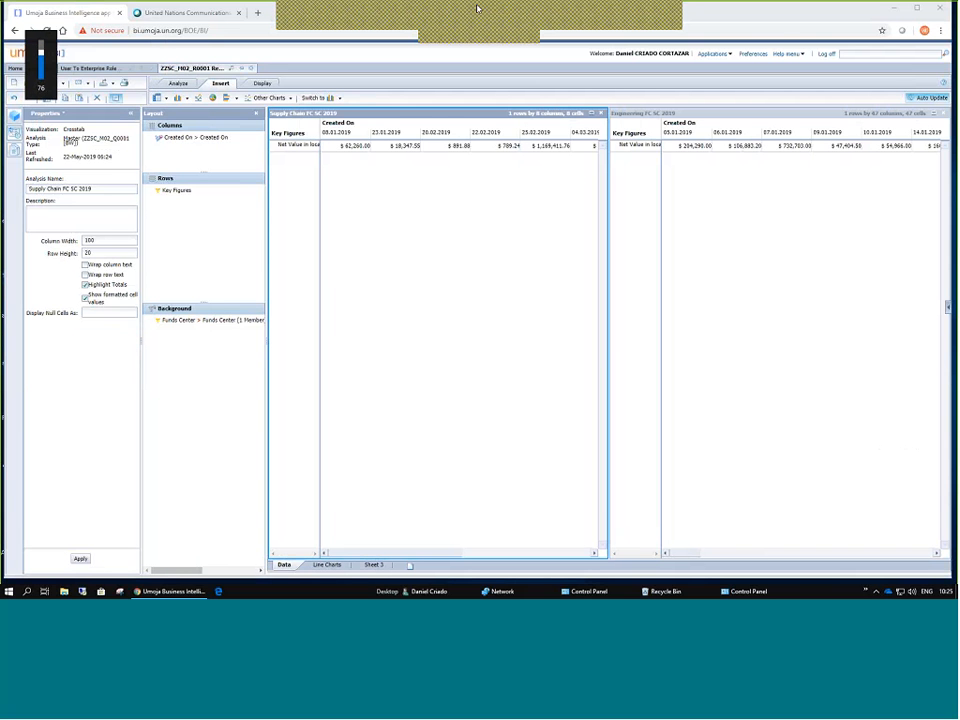
{"action": "left_click", "coordinate": [705, 117]}
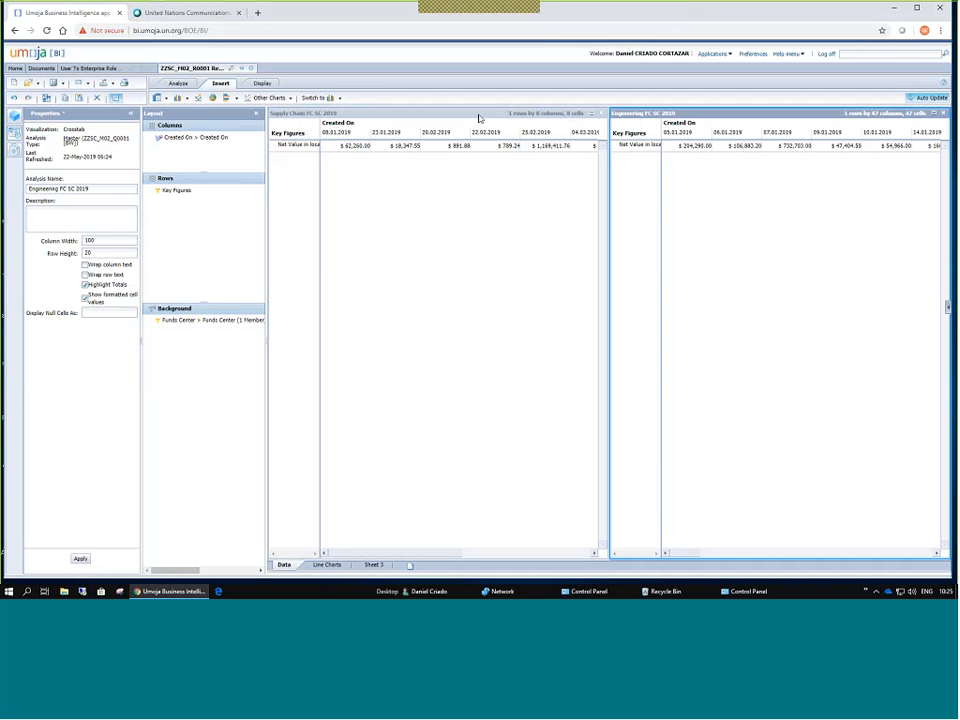
{"action": "left_click", "coordinate": [327, 566]}
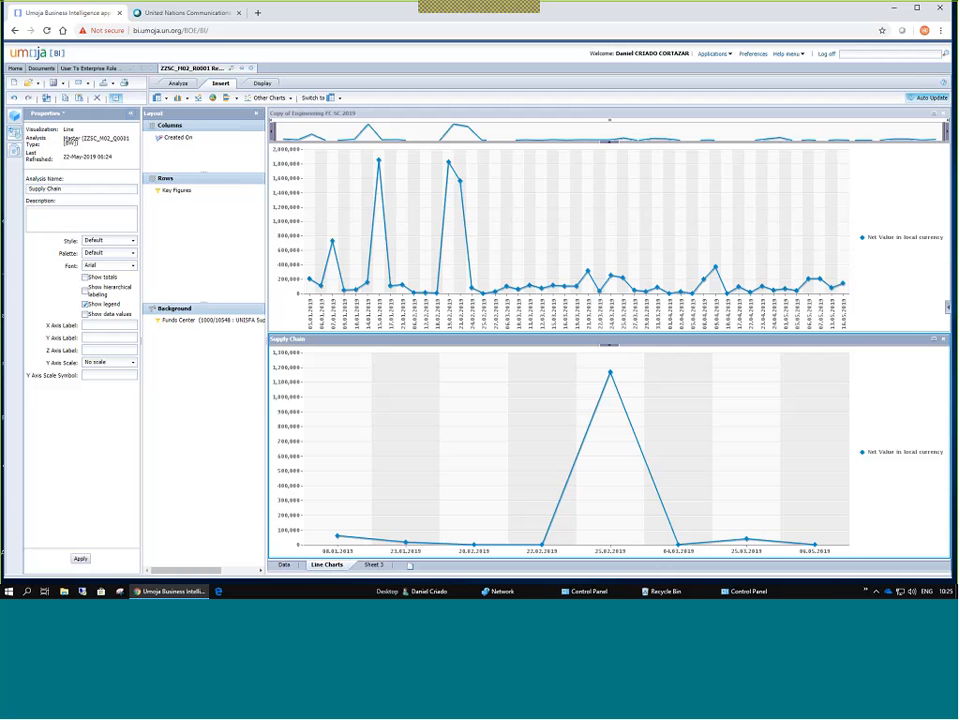
Collapse the Properties and Layout panels on Line Charts, then return to the Data sheet.
{"action": "left_click", "coordinate": [130, 113]}
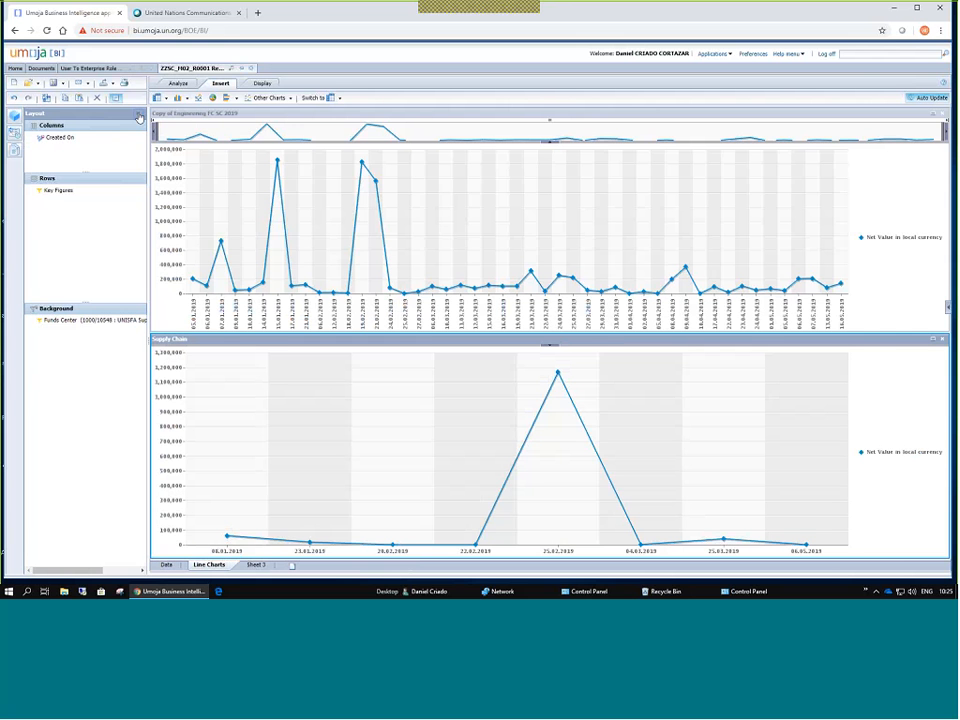
{"action": "left_click", "coordinate": [139, 116]}
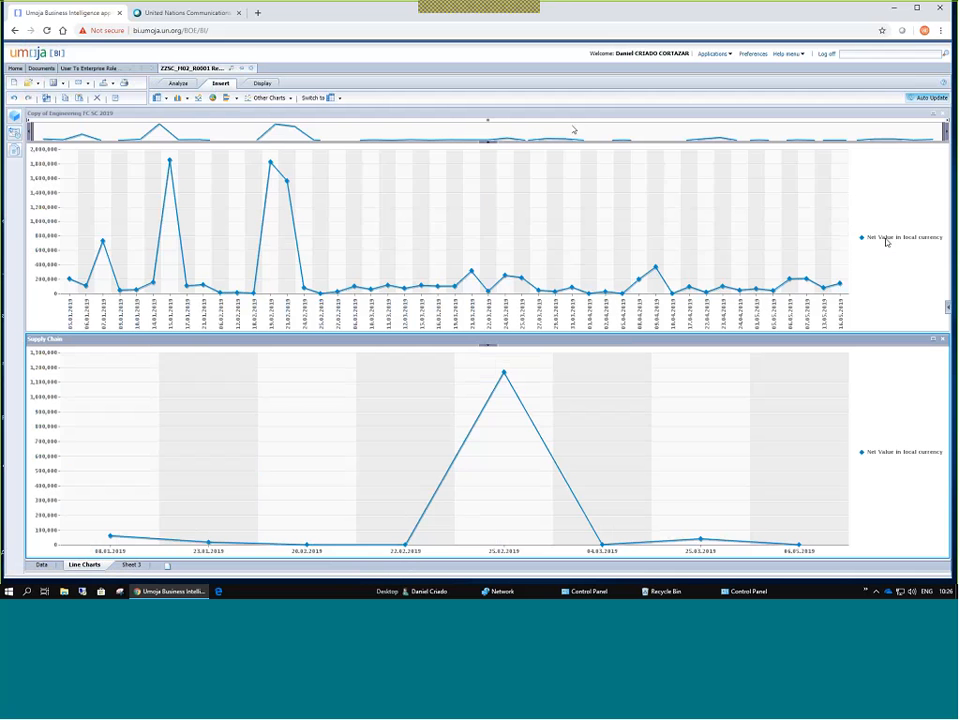
{"action": "left_click", "coordinate": [41, 565]}
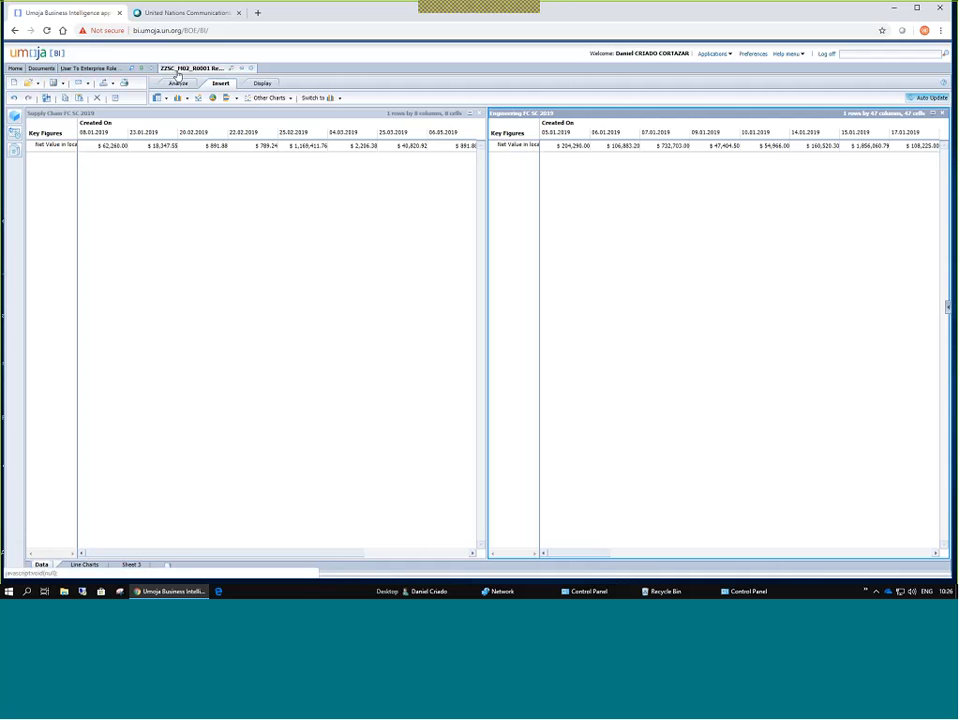
Cycle through the Data, Properties and Outline side panels beside the crosstabs.
{"action": "left_click", "coordinate": [14, 116]}
{"action": "left_click", "coordinate": [14, 134]}
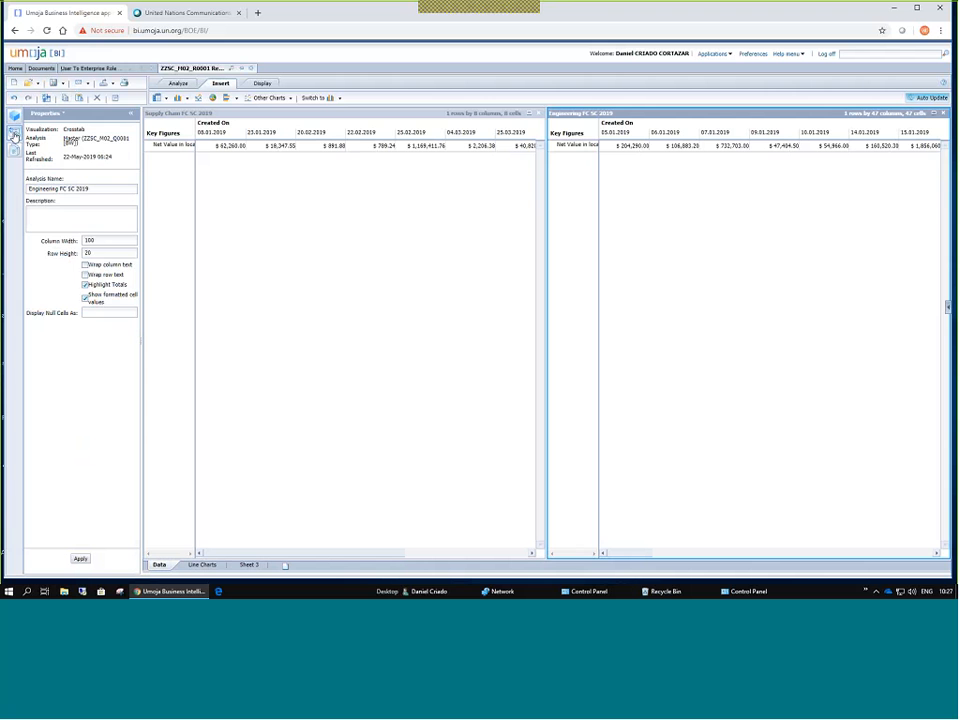
{"action": "left_click", "coordinate": [118, 118]}
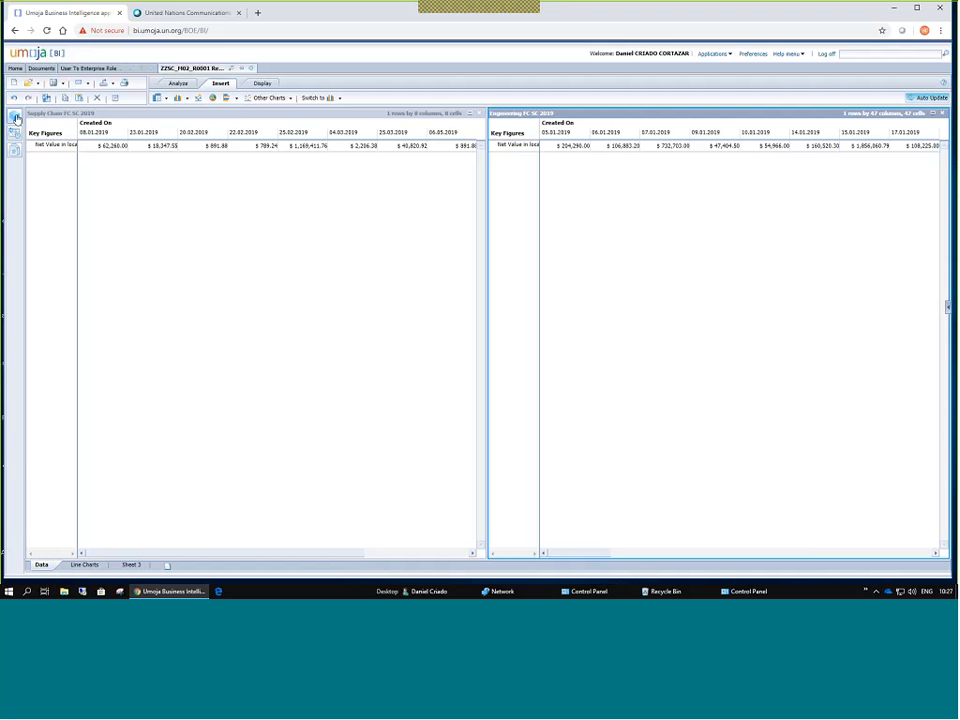
{"action": "left_click", "coordinate": [15, 118]}
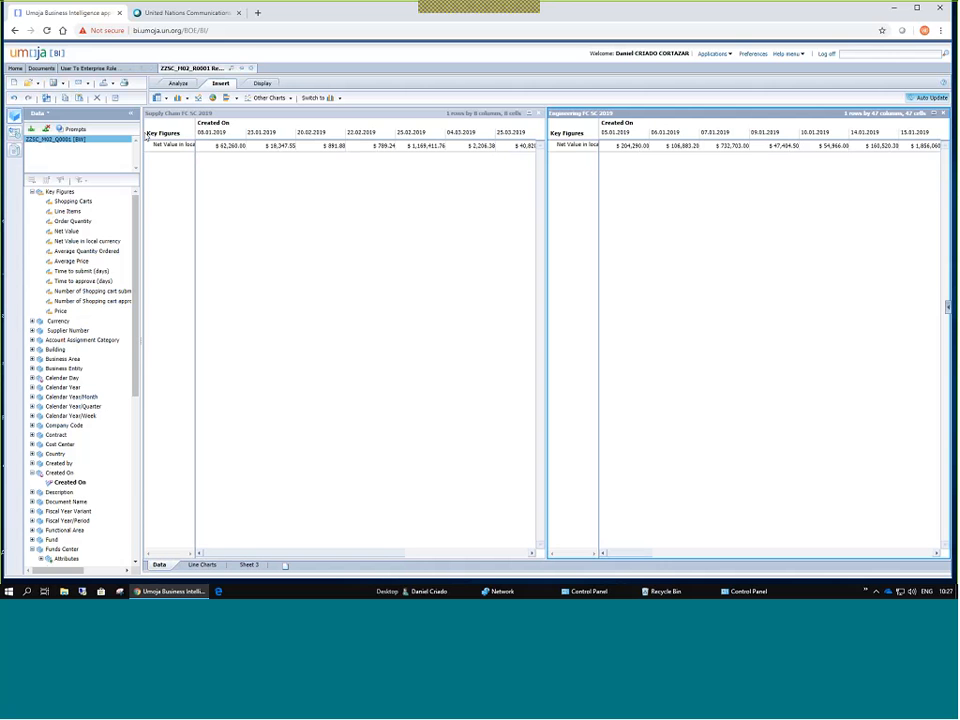
{"action": "left_click", "coordinate": [16, 149]}
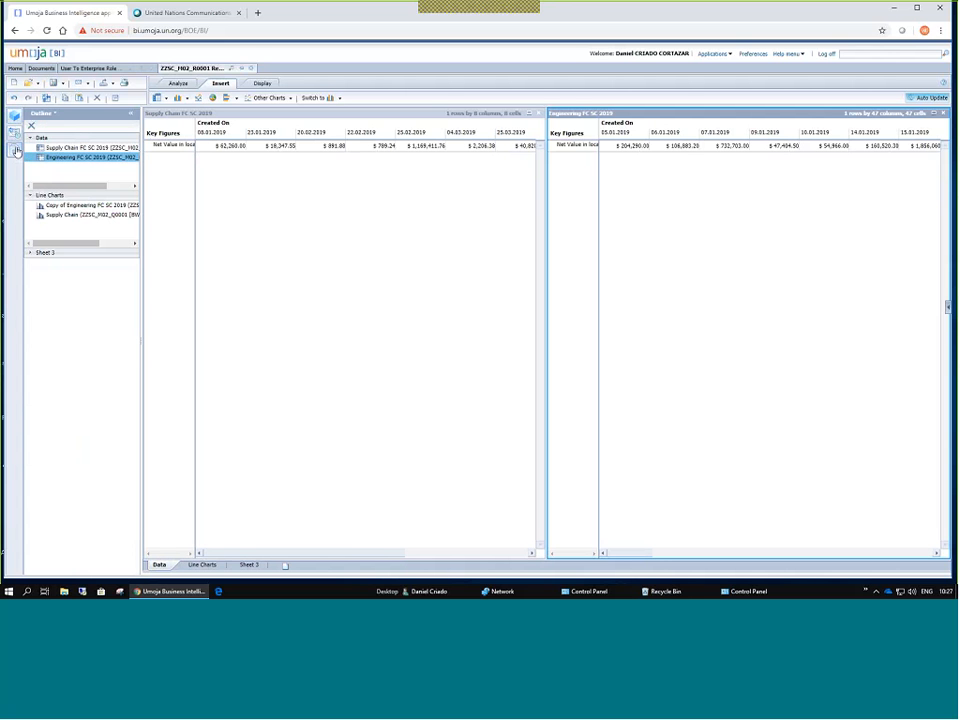
{"action": "left_click", "coordinate": [16, 149]}
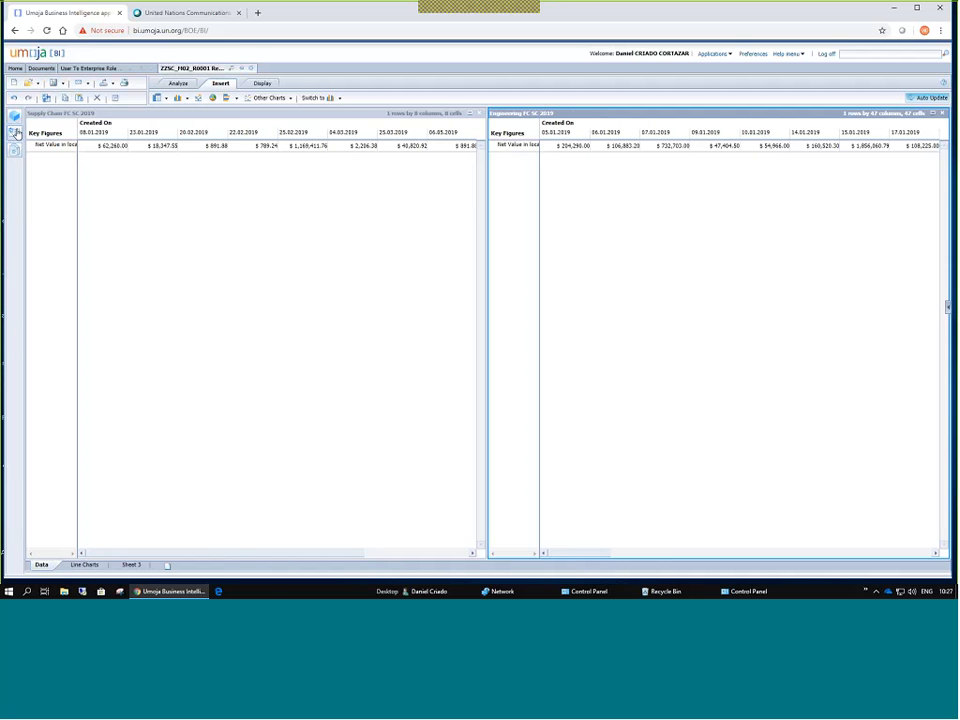
{"action": "left_click", "coordinate": [16, 132]}
{"action": "left_click", "coordinate": [14, 117]}
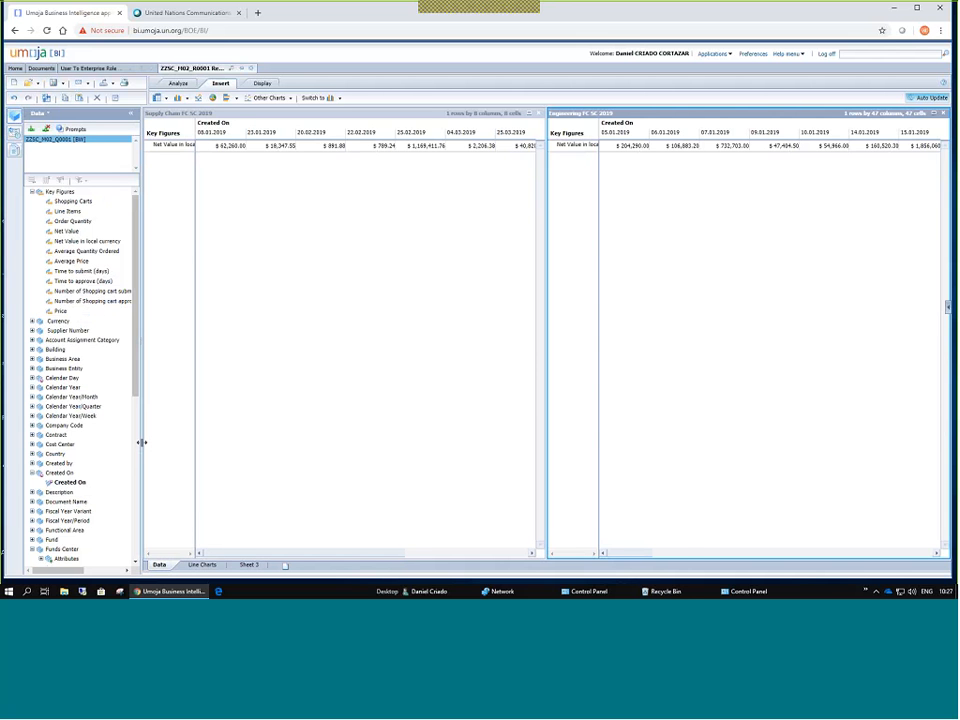
Widen the data source tree area and settle back on the object tree.
{"action": "left_click_drag", "start_coordinate": [142, 442], "coordinate": [169, 446]}
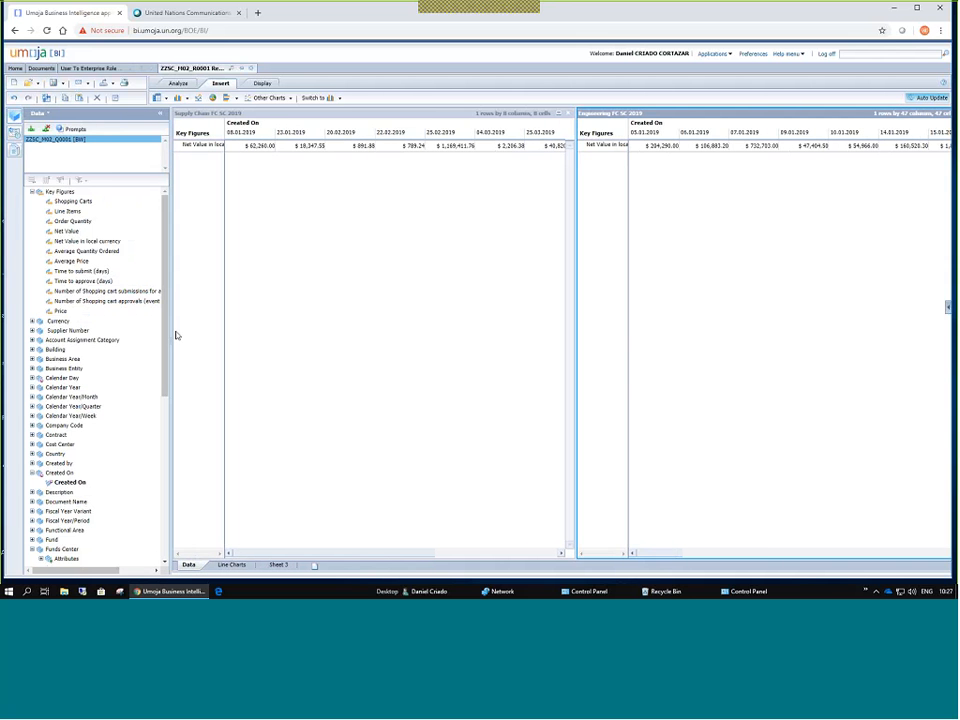
{"action": "left_click", "coordinate": [13, 134]}
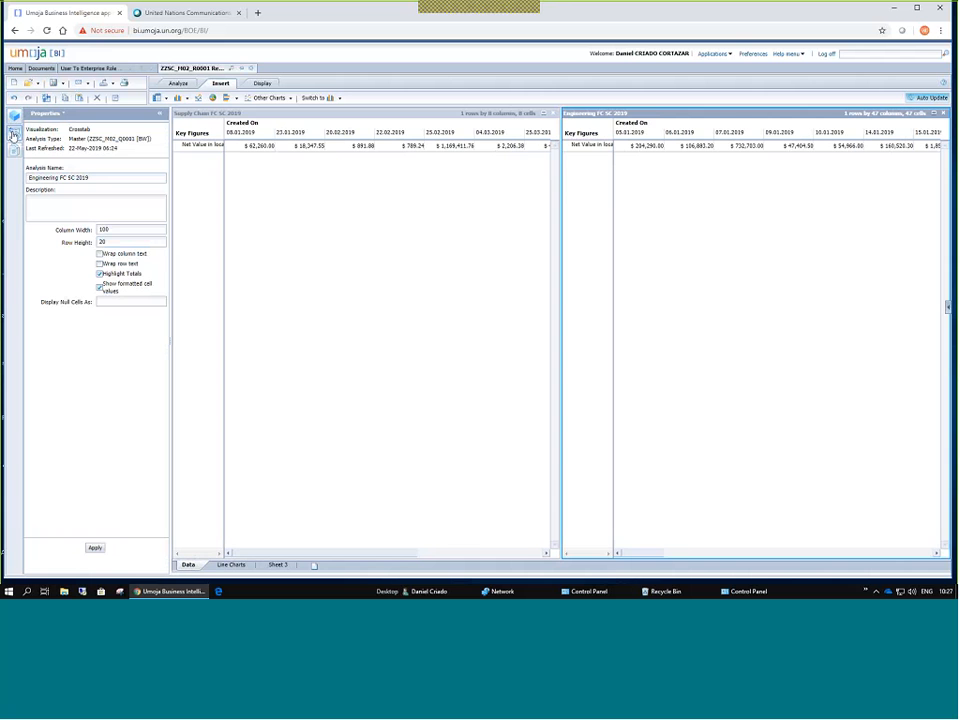
{"action": "left_click", "coordinate": [13, 134]}
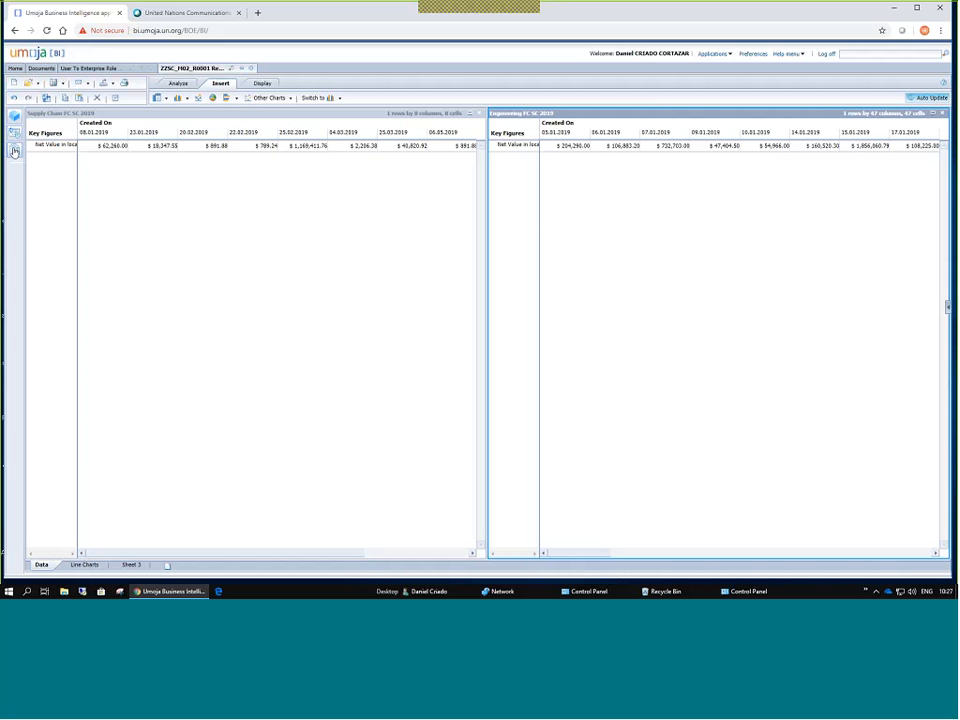
{"action": "left_click", "coordinate": [14, 118]}
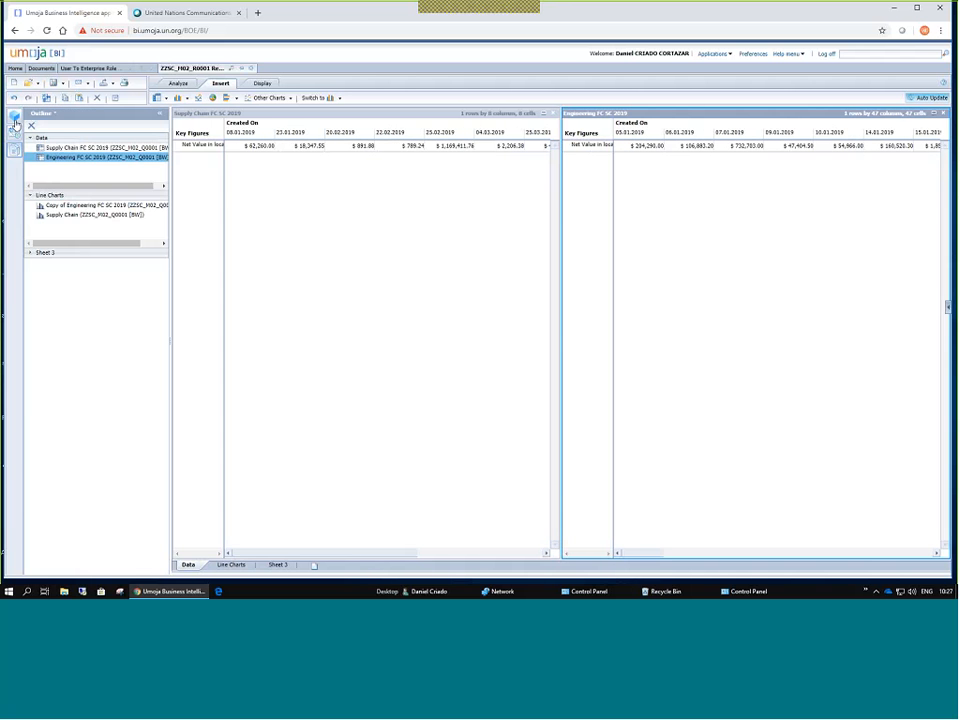
{"action": "left_click", "coordinate": [15, 122]}
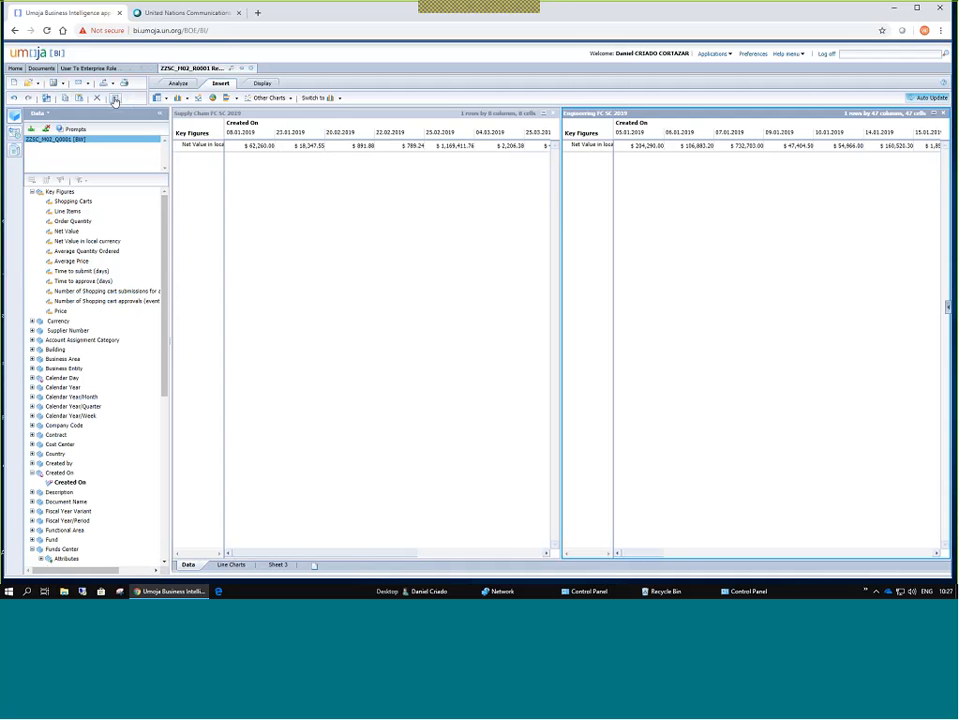
Select the Supply Chain crosstab and show the data tree with its Layout panel.
{"action": "left_click", "coordinate": [115, 99]}
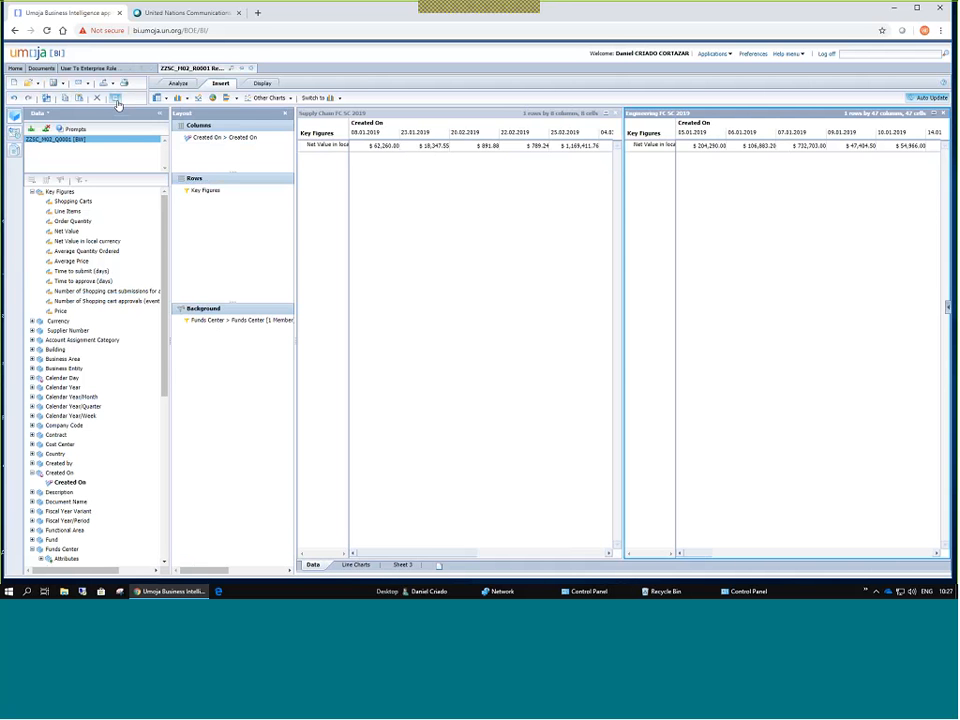
{"action": "left_click", "coordinate": [124, 103]}
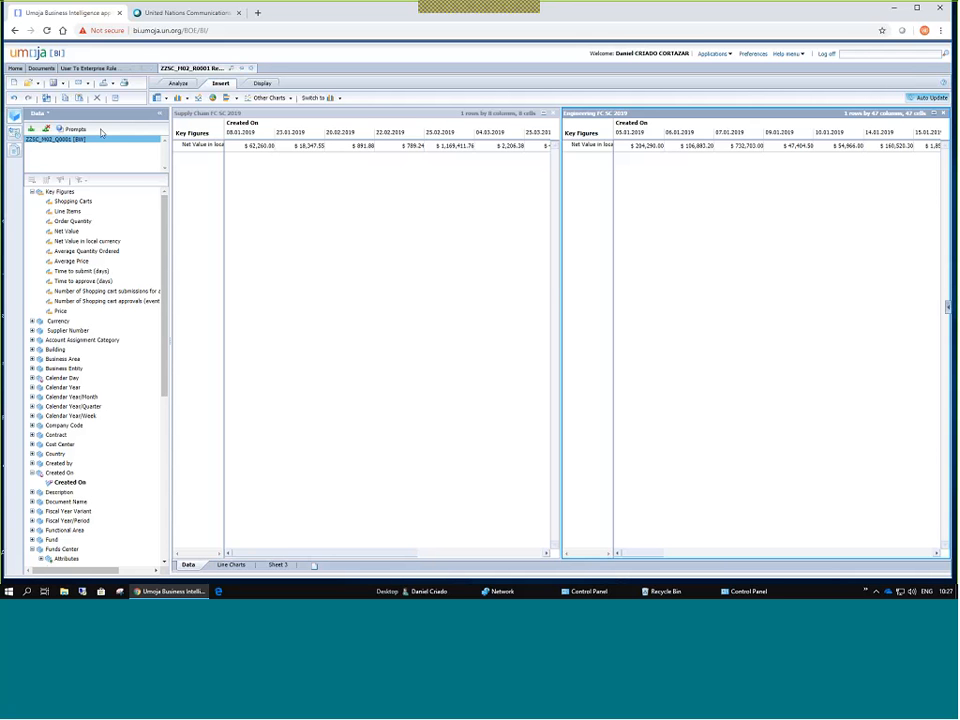
{"action": "left_click", "coordinate": [196, 491]}
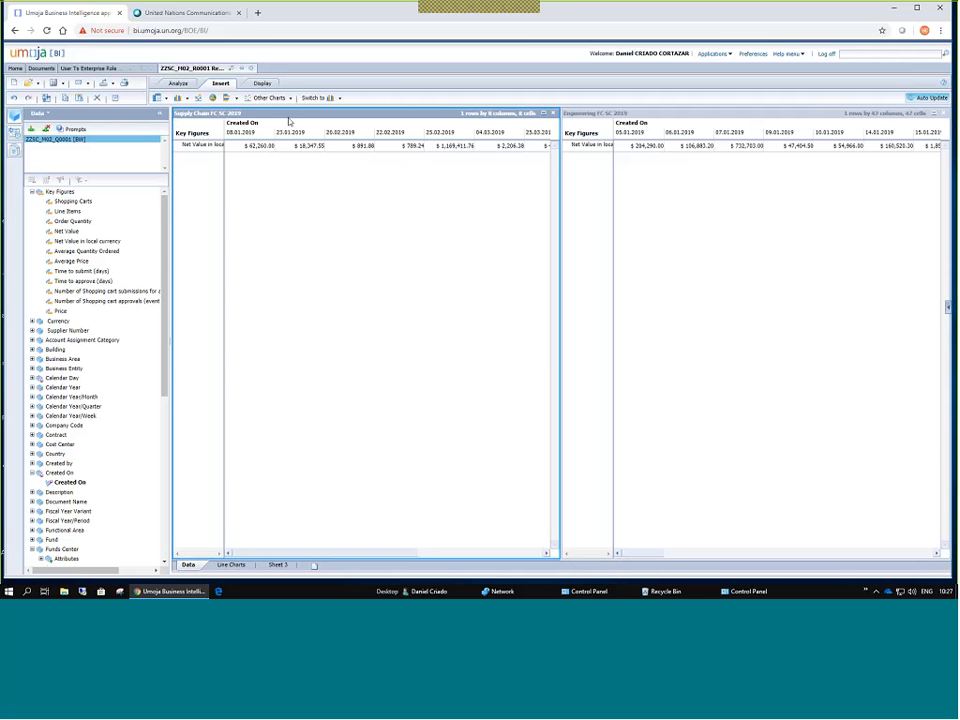
{"action": "left_click", "coordinate": [116, 88]}
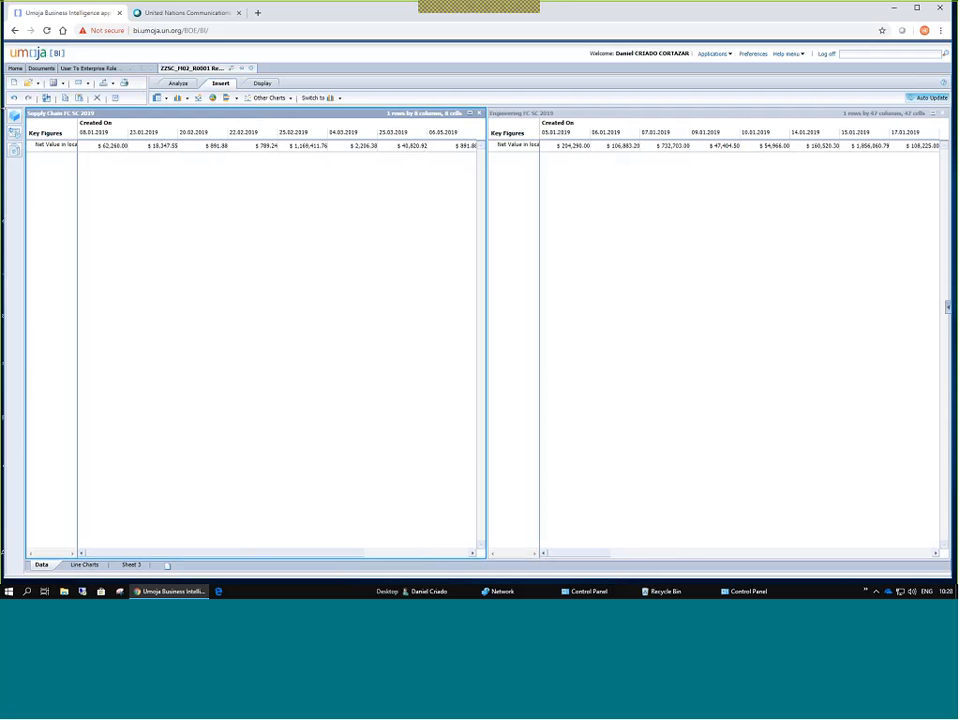
{"action": "left_click", "coordinate": [82, 564]}
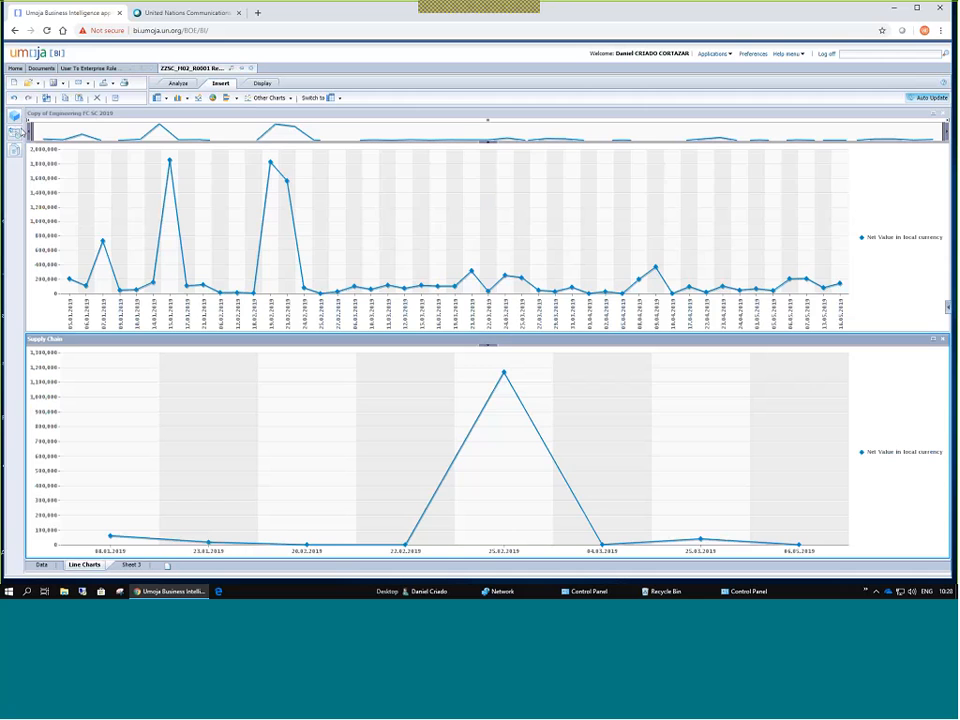
{"action": "left_click", "coordinate": [42, 566]}
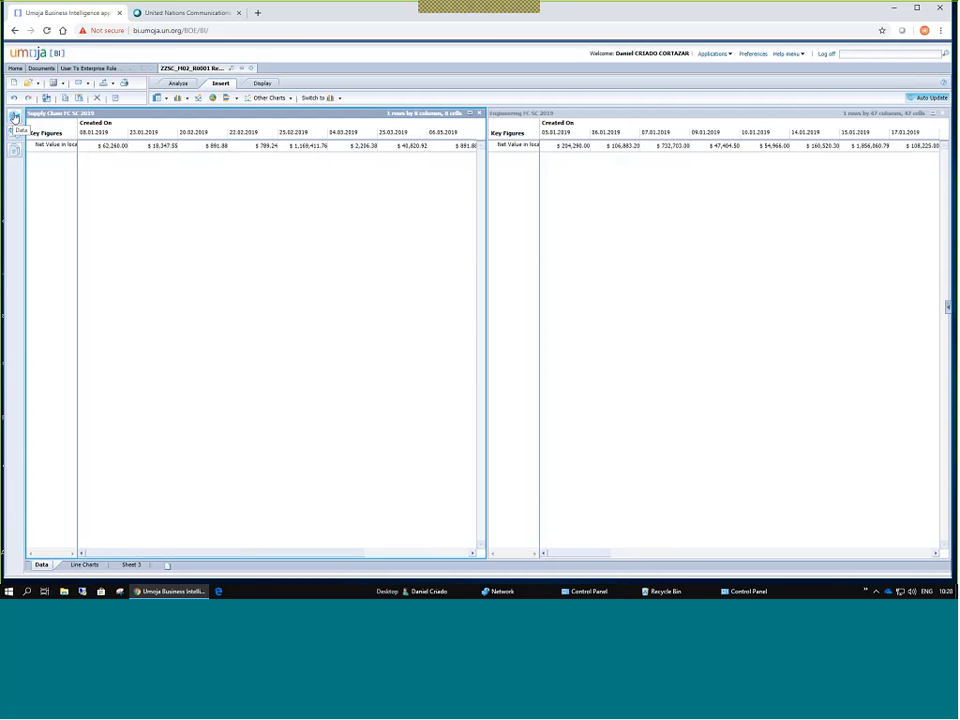
{"action": "left_click", "coordinate": [14, 117]}
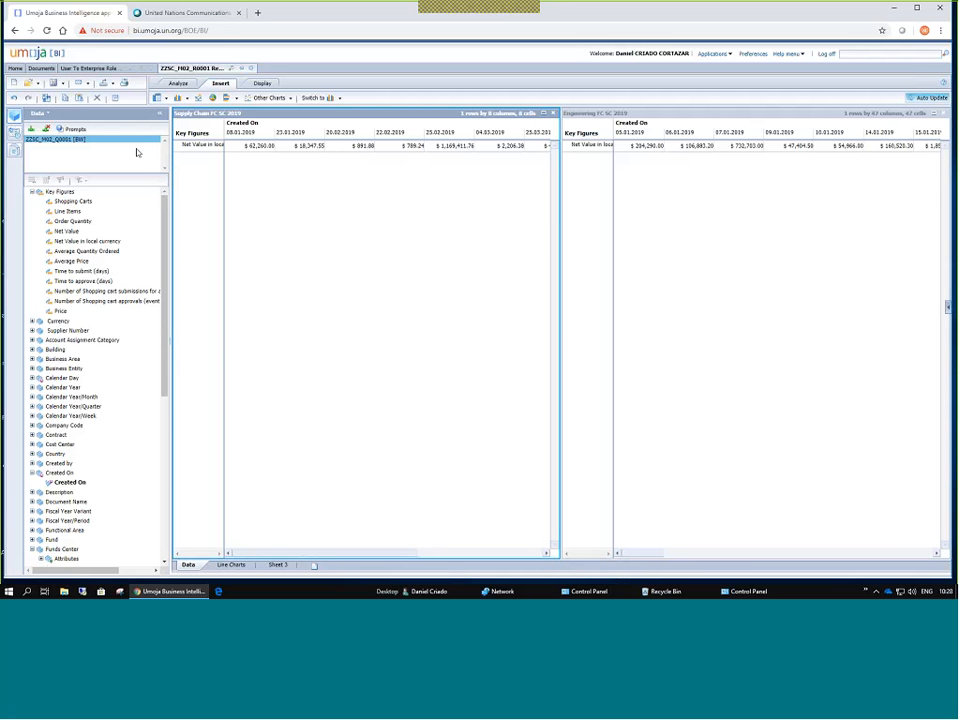
{"action": "left_click", "coordinate": [116, 99]}
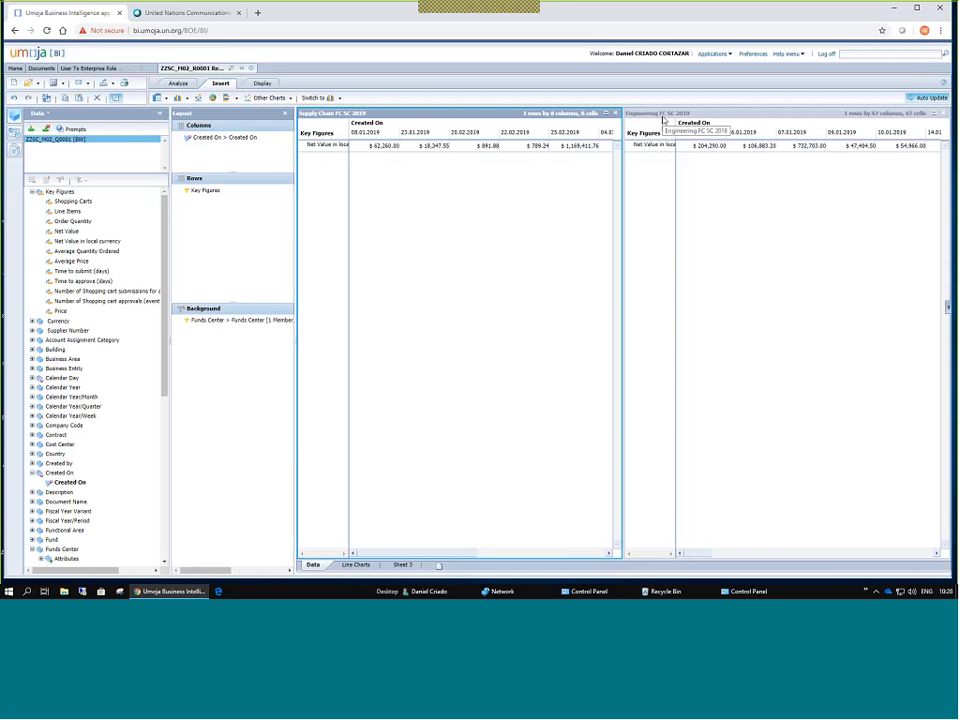
Paste the Supply Chain FC SC 2019 crosstab onto Sheet 3 as Copy (2), showing 8 dates.
{"action": "left_click", "coordinate": [356, 565]}
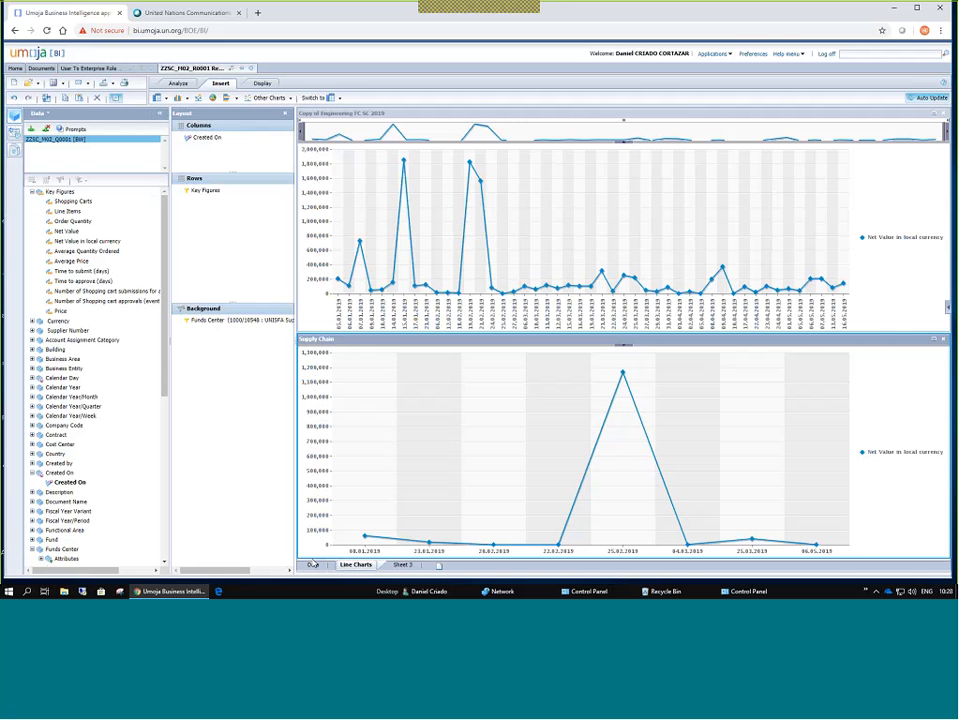
{"action": "left_click", "coordinate": [312, 565]}
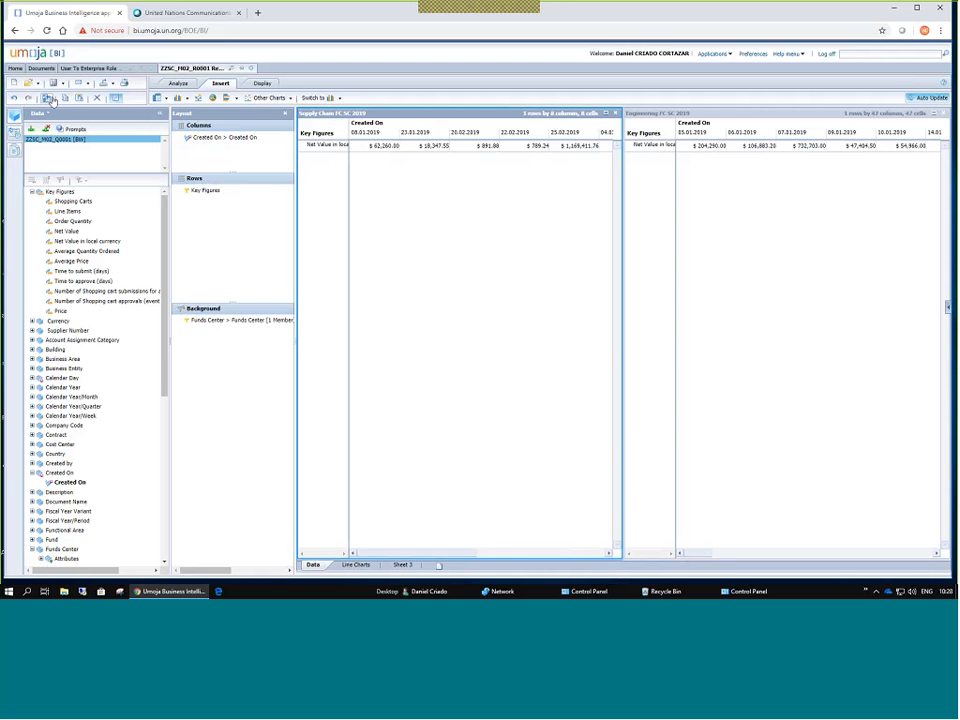
{"action": "left_click", "coordinate": [404, 567]}
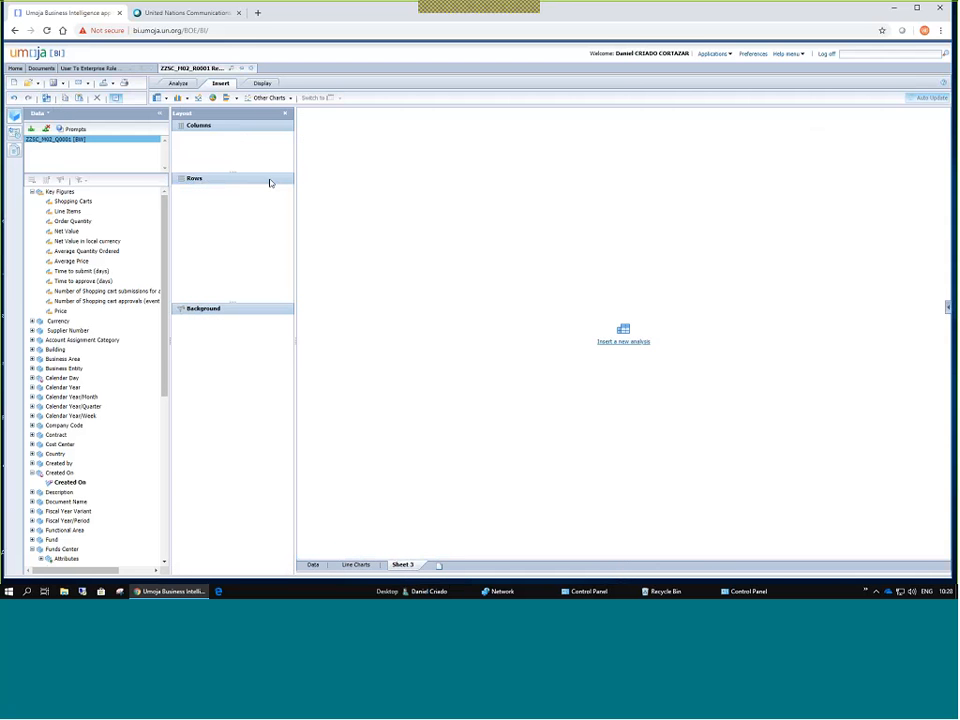
{"action": "left_click", "coordinate": [81, 98]}
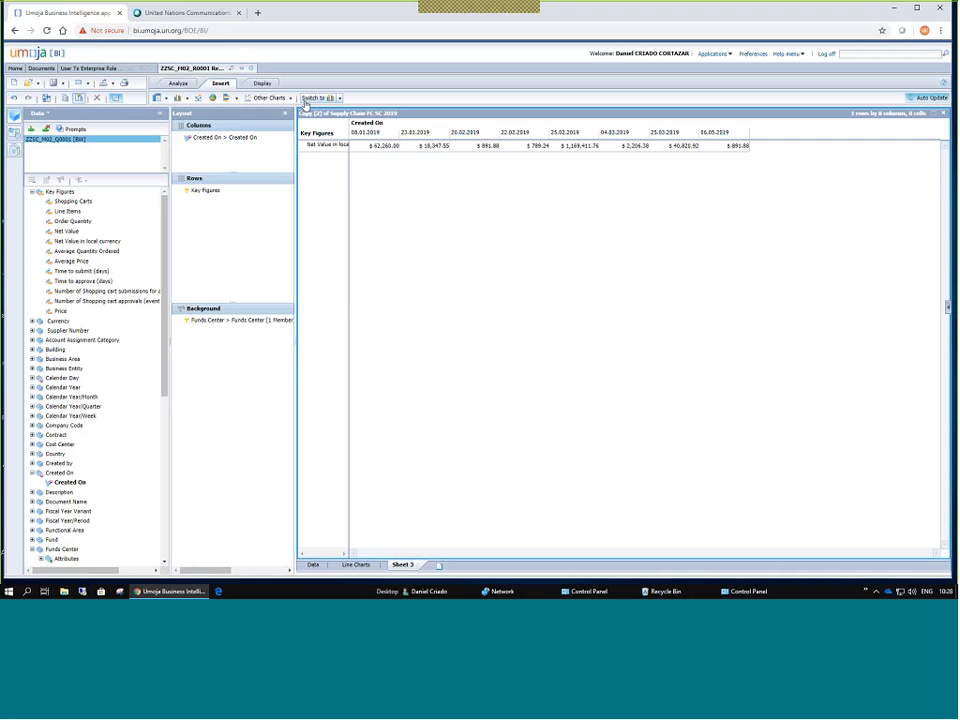
{"action": "left_click", "coordinate": [312, 566]}
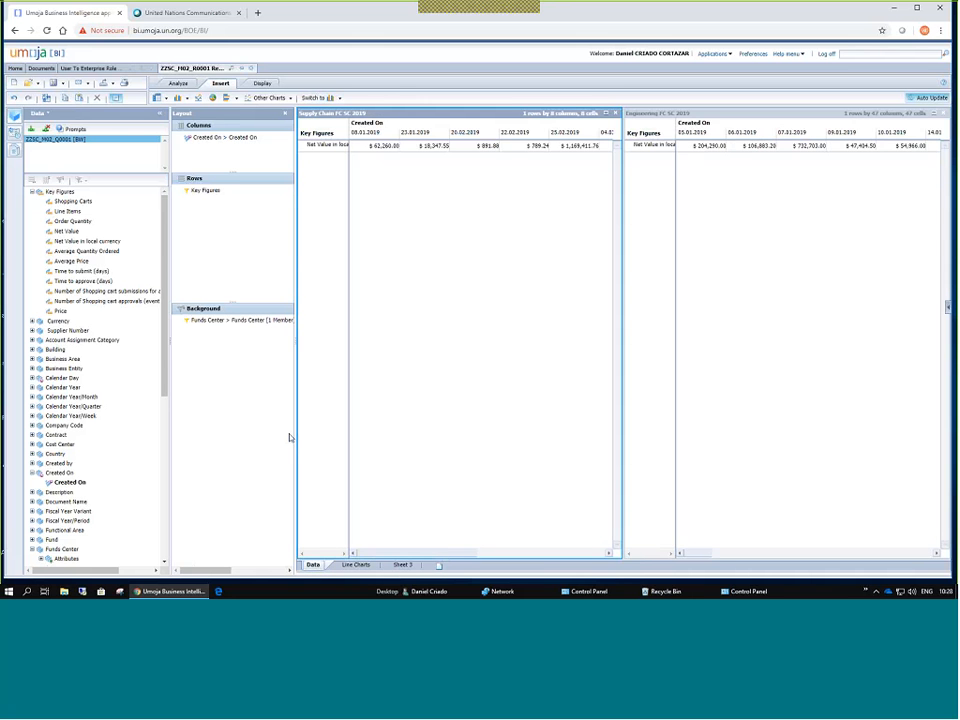
{"action": "left_click", "coordinate": [402, 565]}
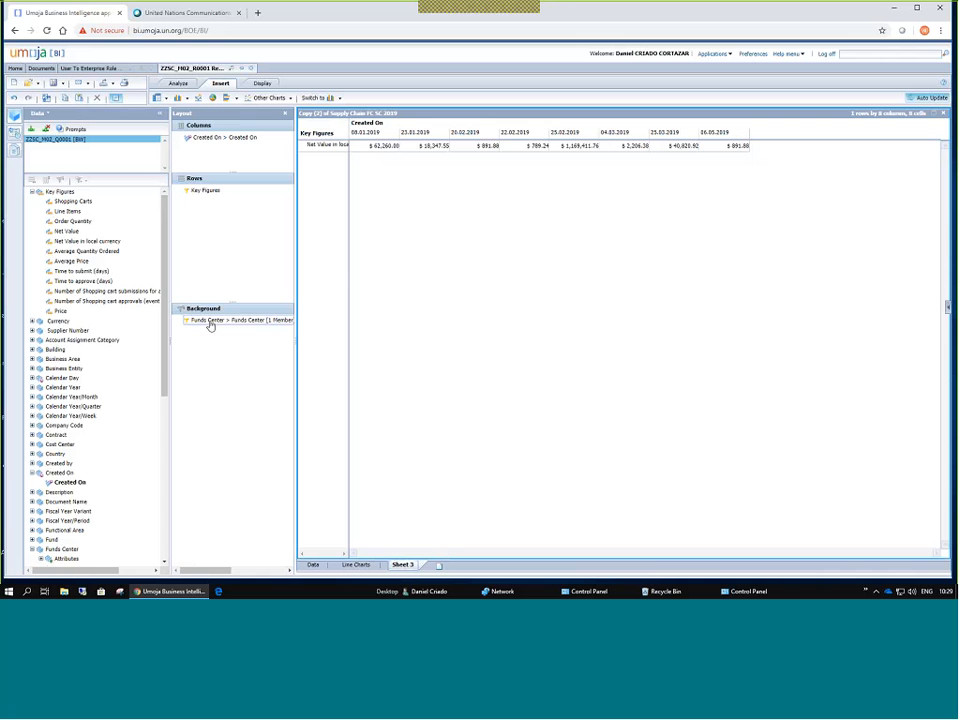
Move Funds Center into the rows and filter it to Supply Chain Management plus Engineering and Facilities Mgmt.
{"action": "left_click_drag", "start_coordinate": [210, 325], "coordinate": [208, 222]}
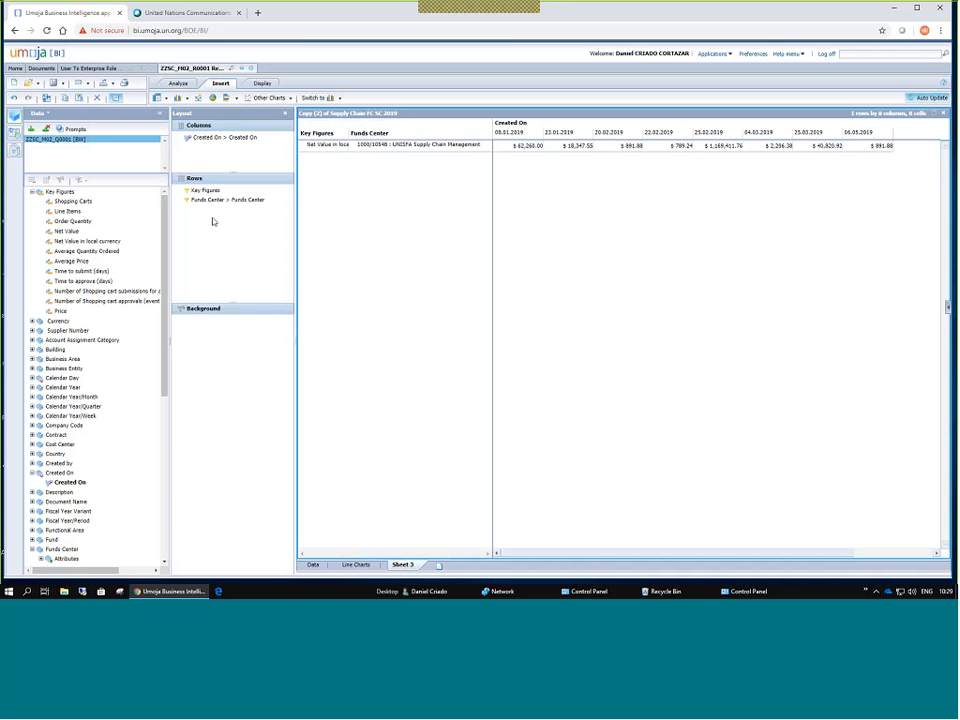
{"action": "double_click", "coordinate": [223, 202]}
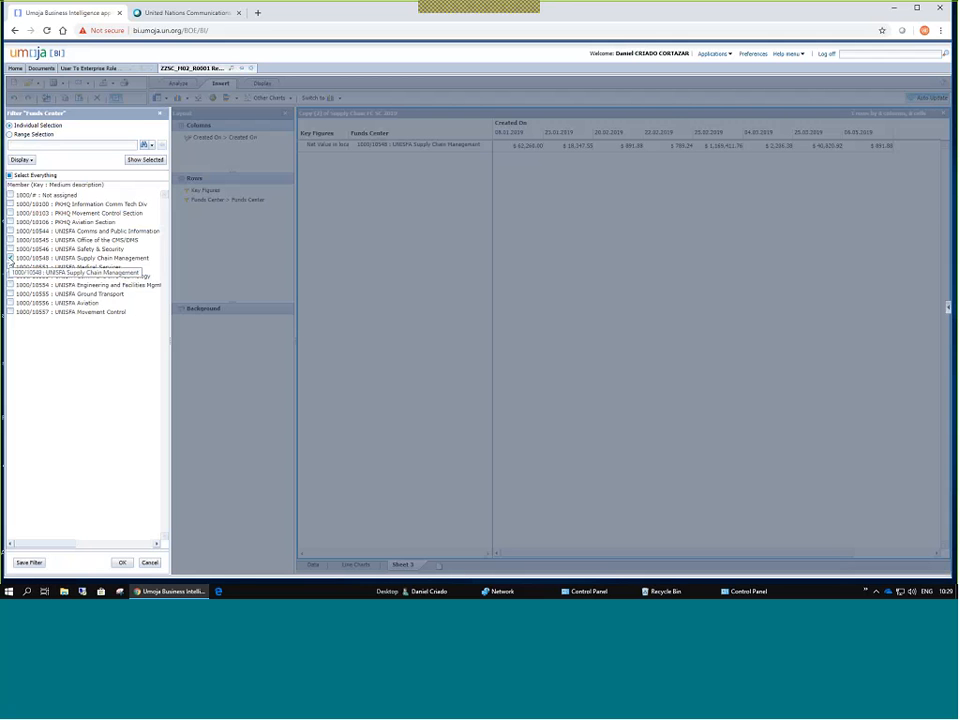
{"action": "left_click", "coordinate": [11, 285]}
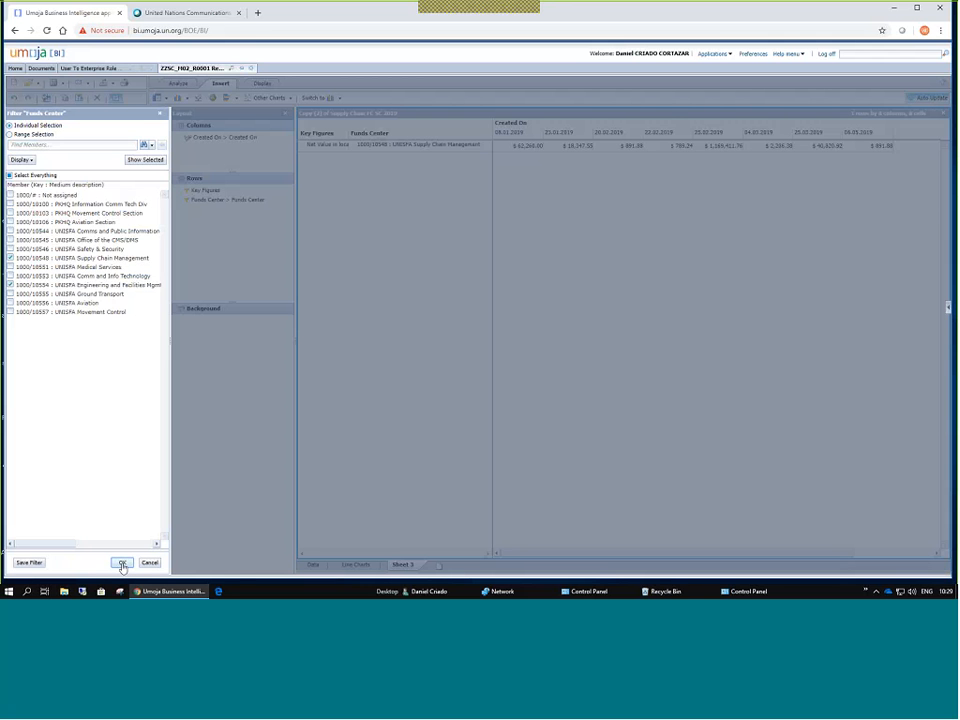
{"action": "left_click", "coordinate": [121, 563]}
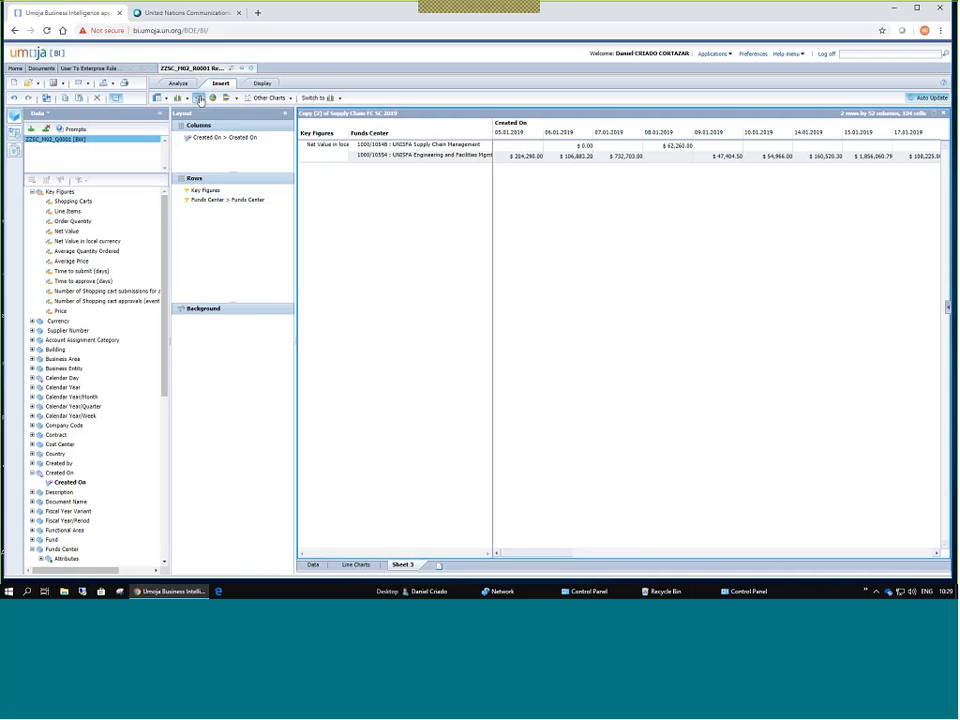
Insert a line chart of both funds centers' Net Value and widen its range to all dates.
{"action": "left_click", "coordinate": [199, 97]}
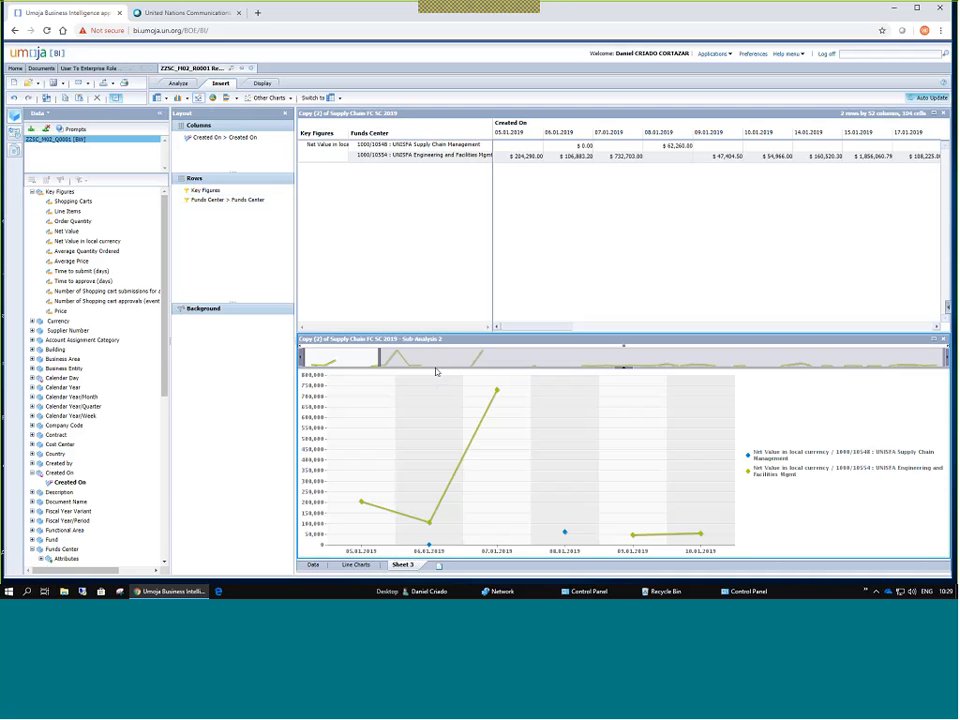
{"action": "left_click_drag", "start_coordinate": [379, 356], "coordinate": [759, 357]}
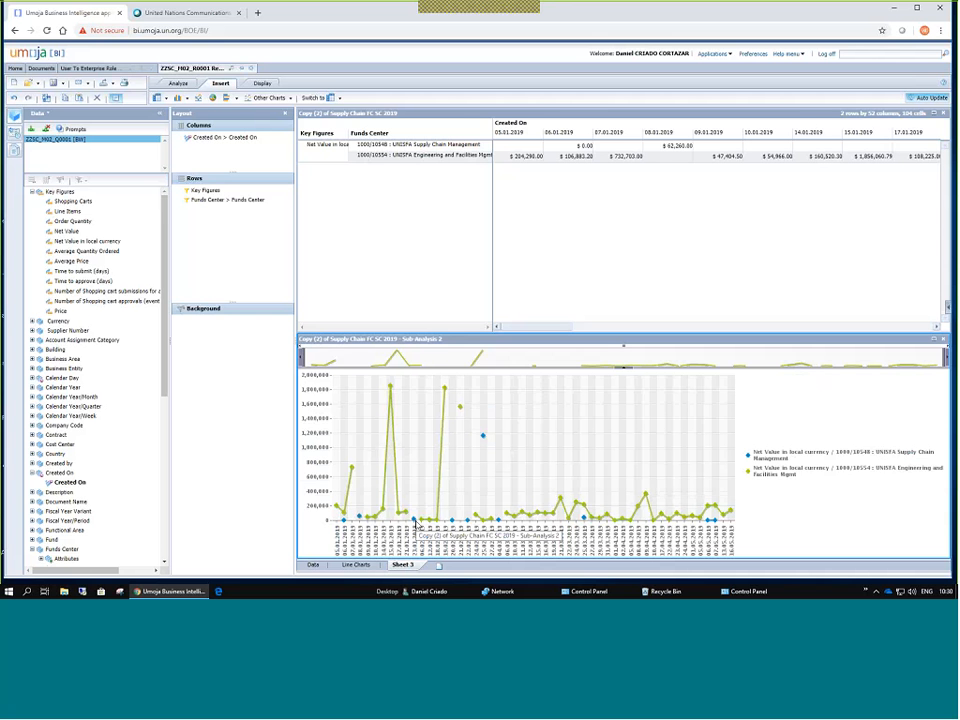
{"action": "mouse_move", "coordinate": [414, 526]}
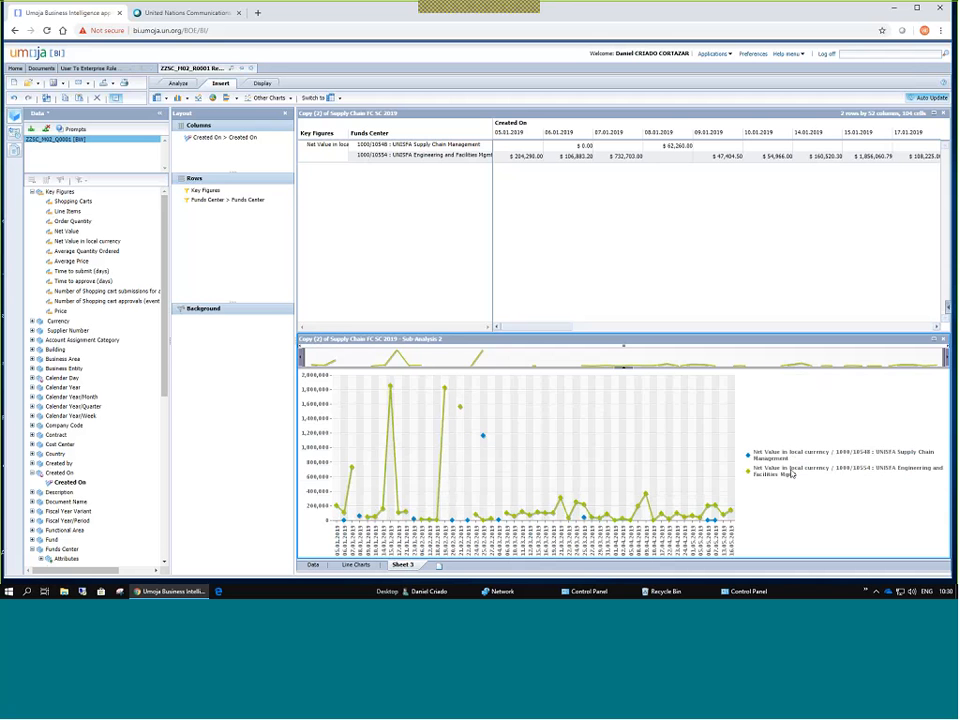
Include the Office of the CMS/DMS and Medical Services funds centers, then stretch the chart across all 57 dates.
{"action": "double_click", "coordinate": [226, 201]}
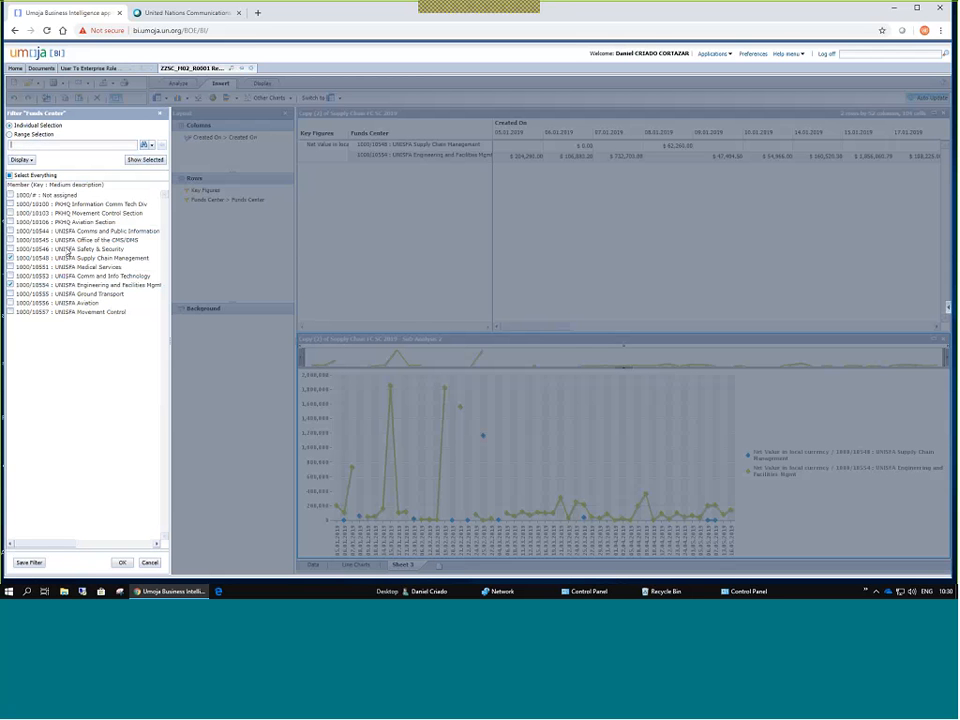
{"action": "left_click", "coordinate": [11, 241]}
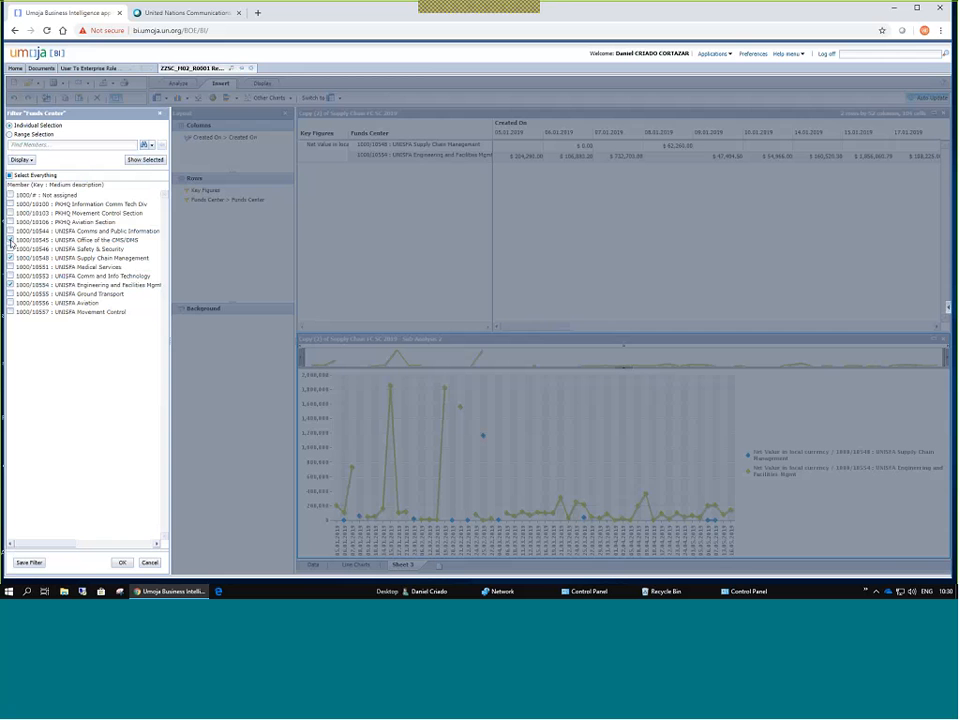
{"action": "left_click", "coordinate": [124, 563]}
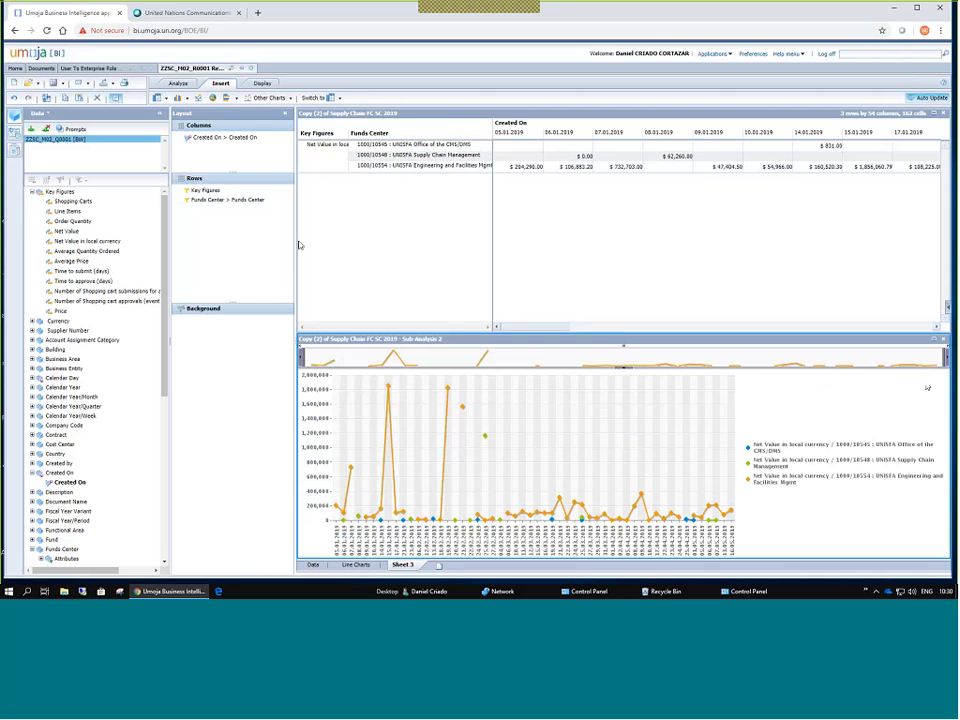
{"action": "left_click", "coordinate": [236, 199]}
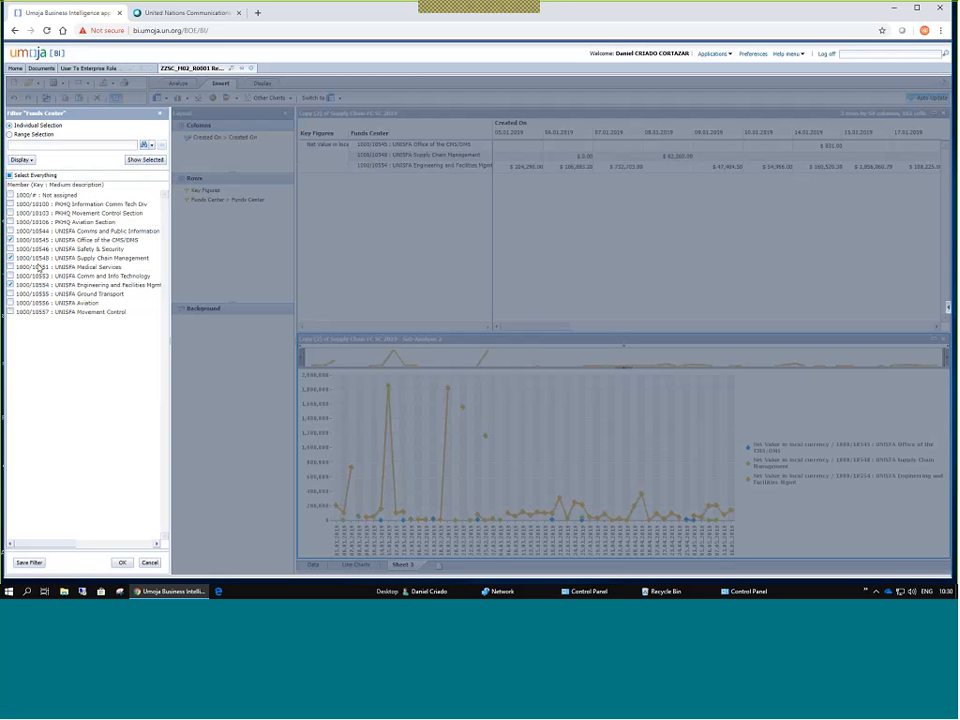
{"action": "left_click", "coordinate": [10, 267]}
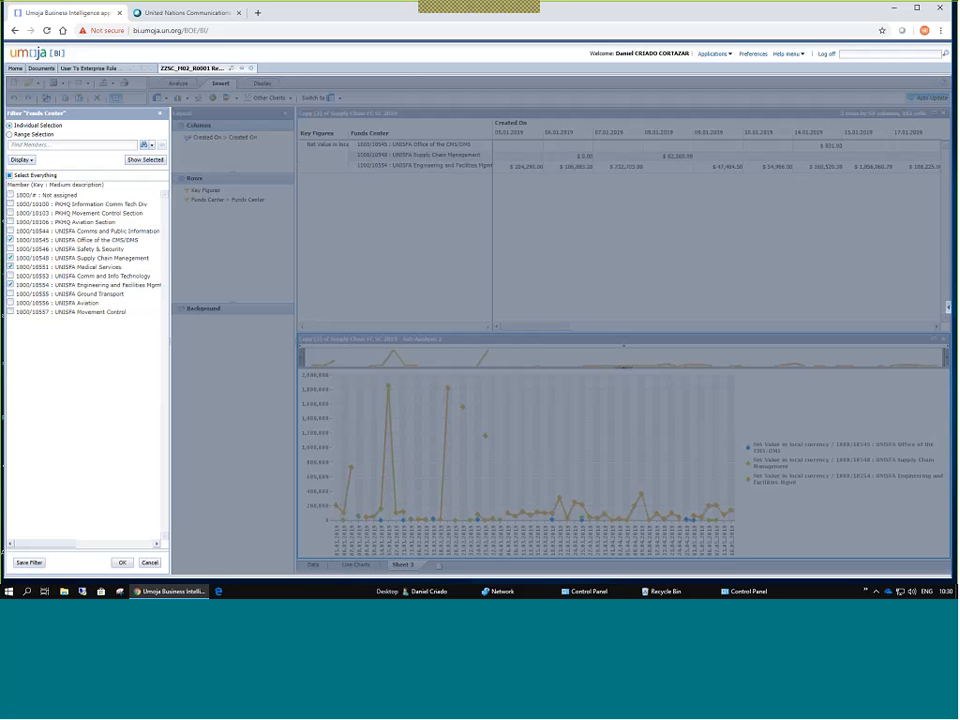
{"action": "left_click", "coordinate": [125, 566]}
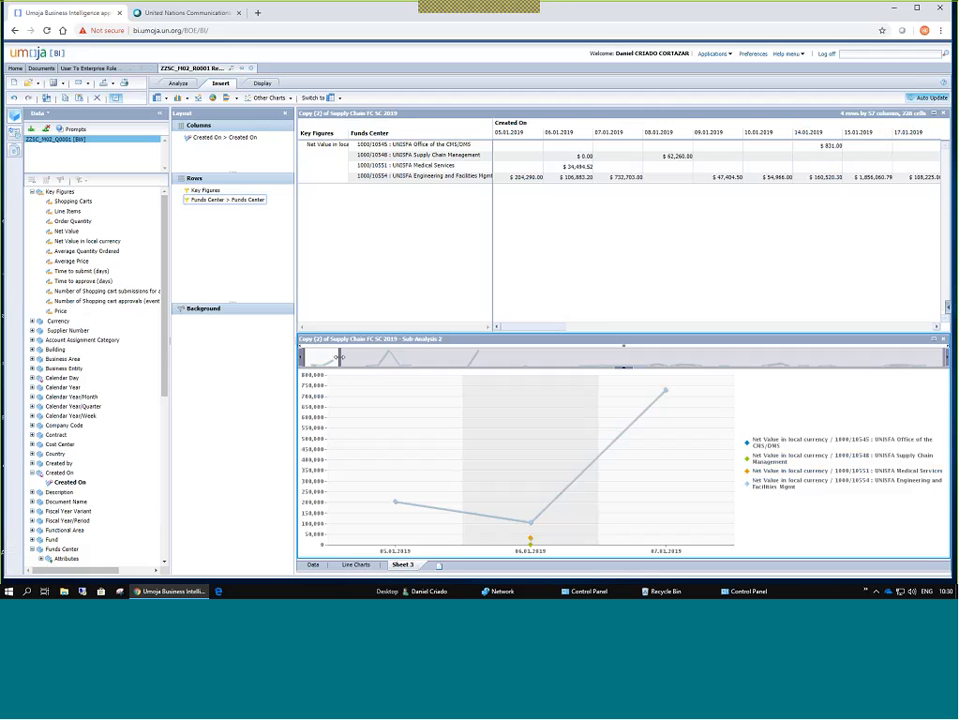
{"action": "left_click_drag", "start_coordinate": [339, 357], "coordinate": [927, 372]}
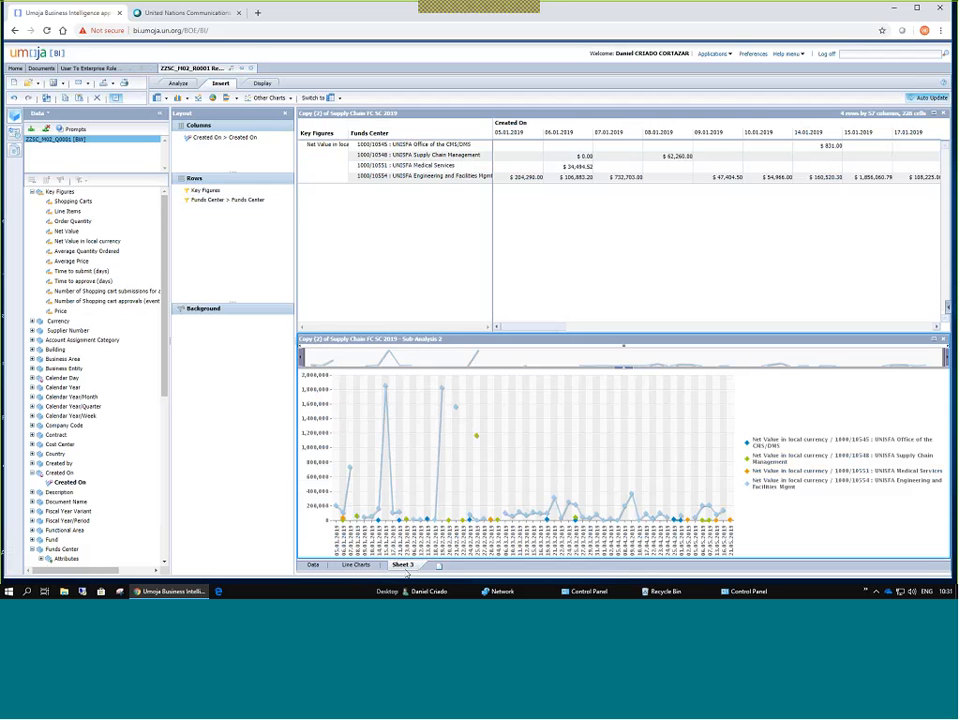
Go from Line Charts and Sheet 3 to the Data sheet and select the Supply Chain FC SC 2019 crosstab.
{"action": "left_click", "coordinate": [356, 564]}
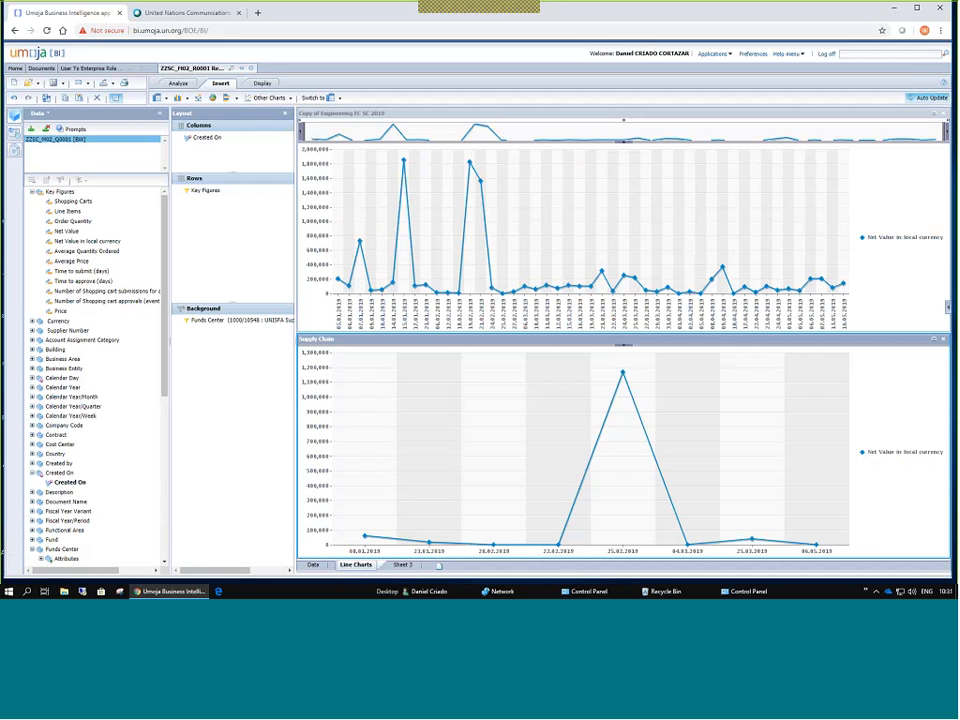
{"action": "left_click", "coordinate": [402, 566]}
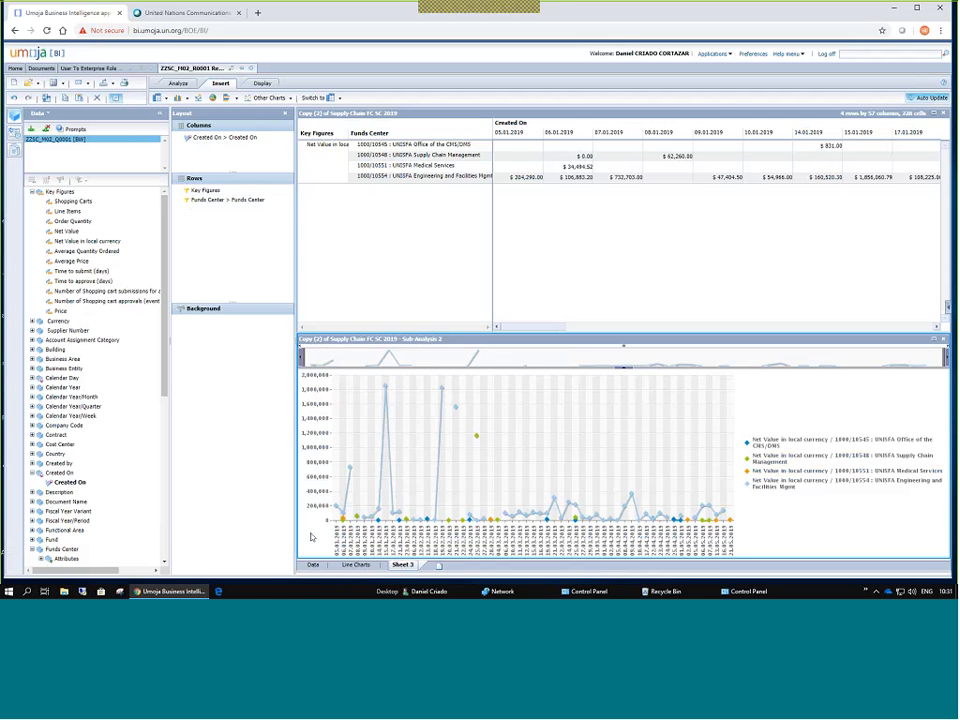
{"action": "left_click", "coordinate": [315, 565]}
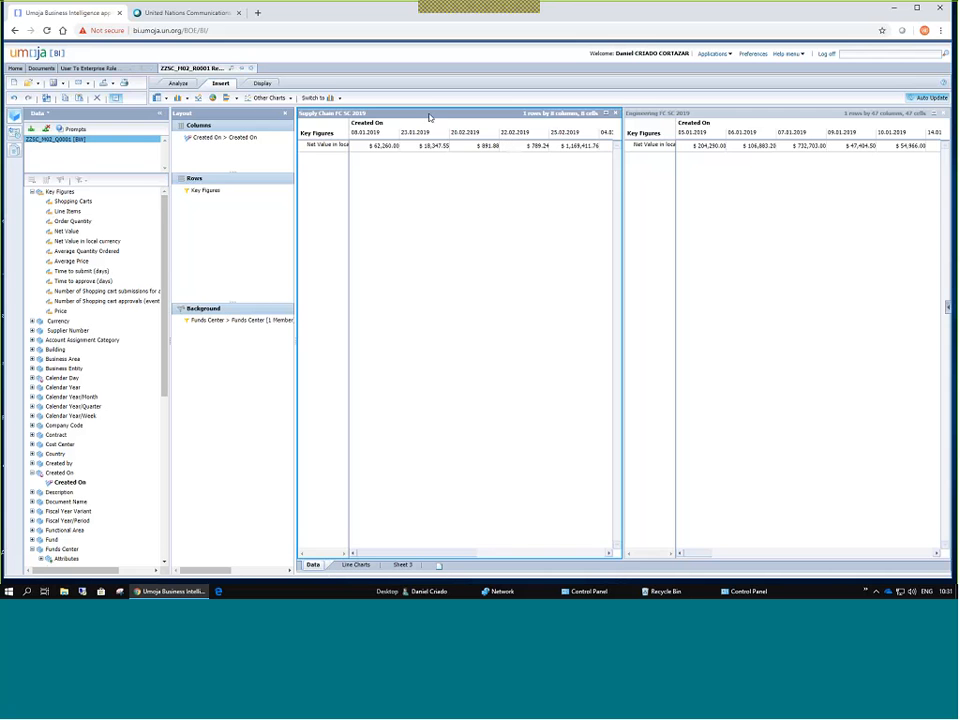
{"action": "left_click", "coordinate": [701, 117]}
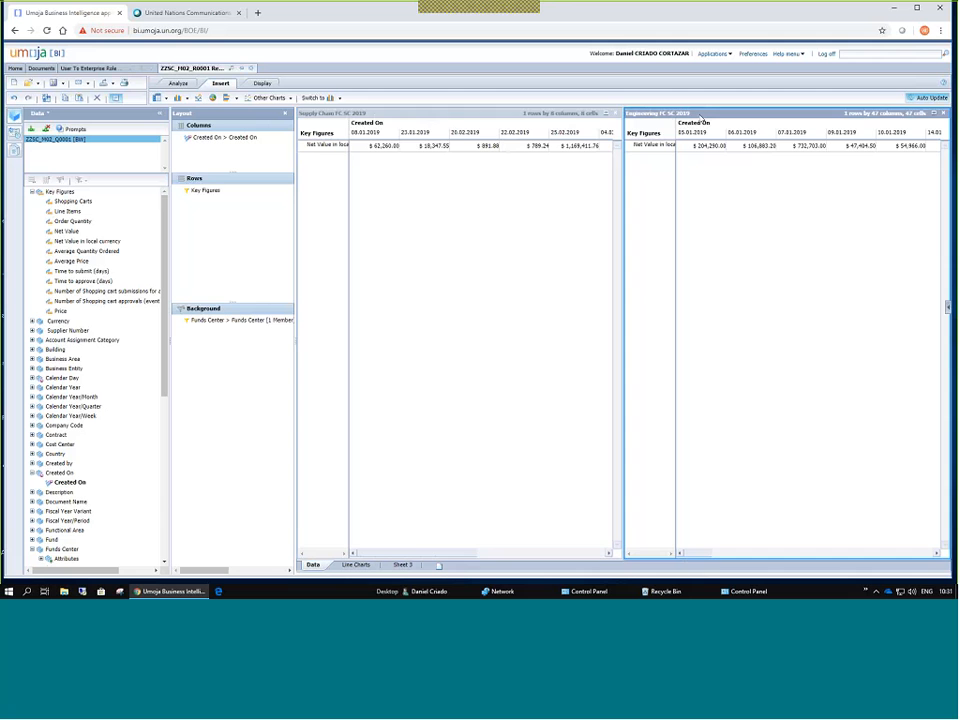
{"action": "left_click", "coordinate": [362, 118]}
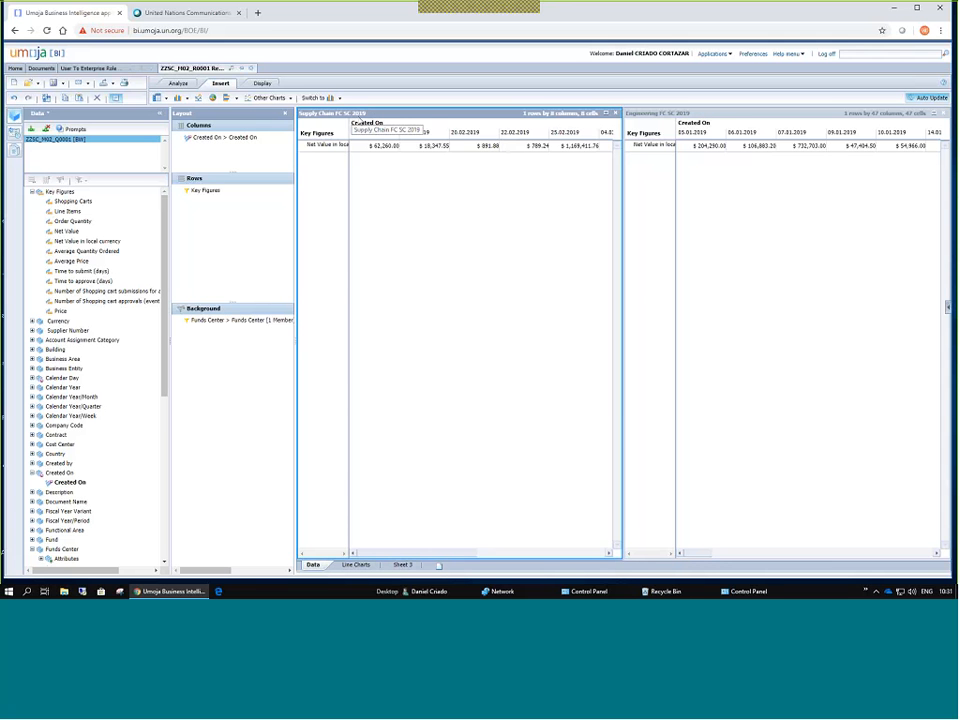
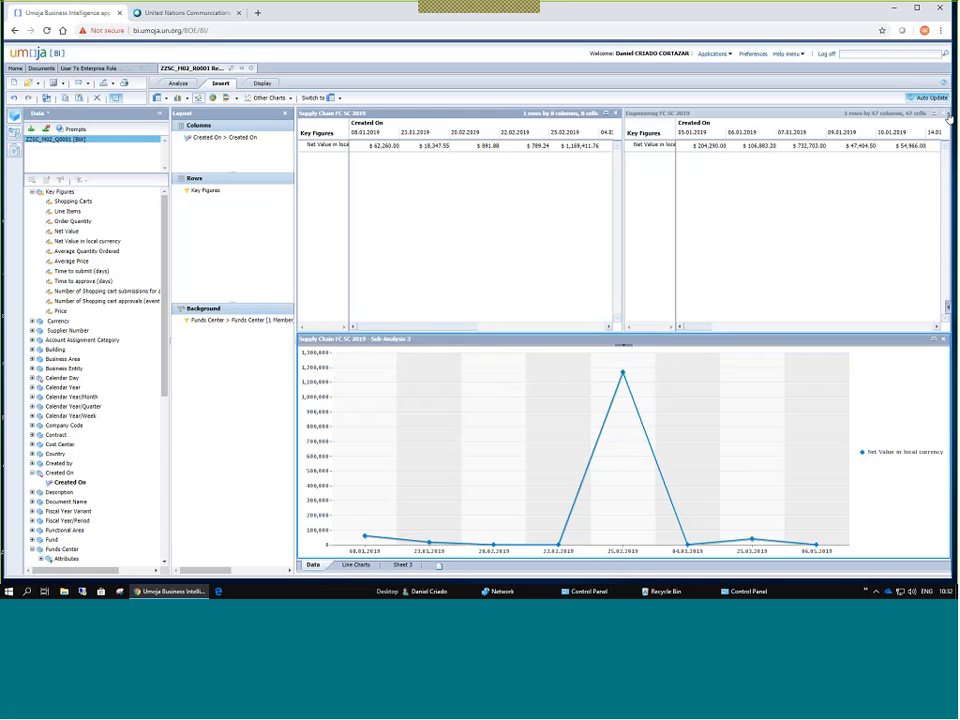
Close the Engineering FC SC 2019 crosstab and add Net Value to the Supply Chain key figures.
{"action": "left_click", "coordinate": [948, 117]}
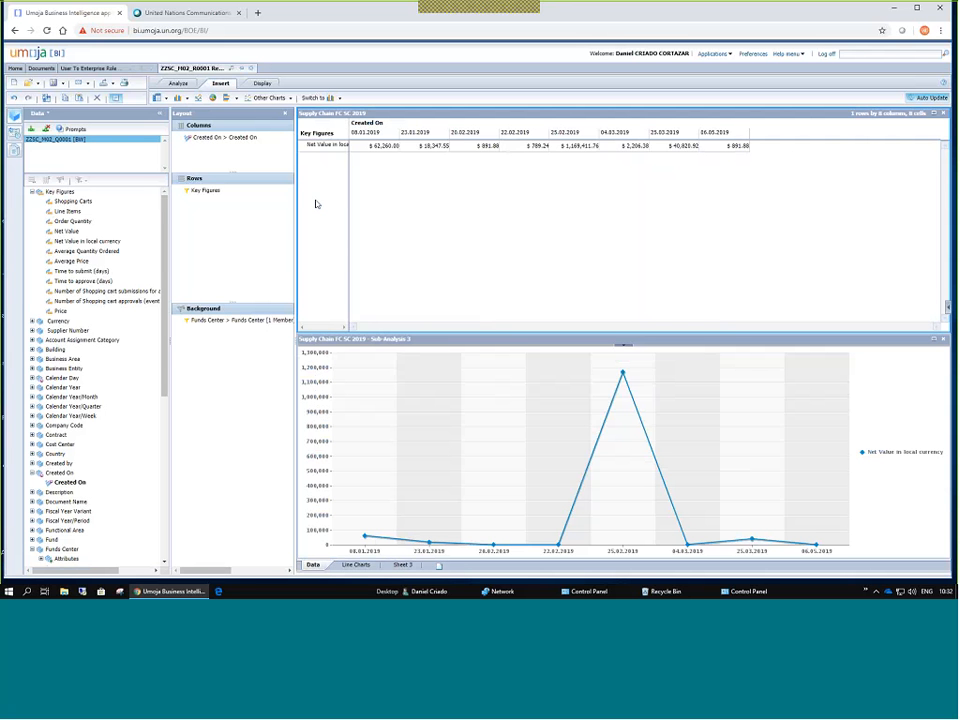
{"action": "double_click", "coordinate": [206, 191]}
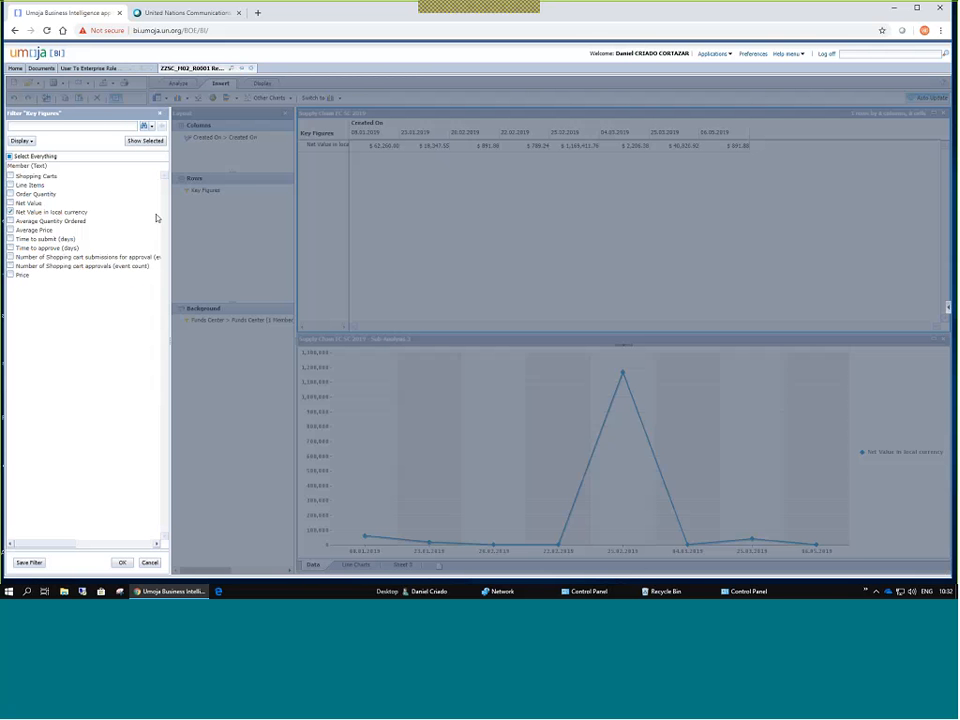
{"action": "left_click", "coordinate": [10, 212]}
{"action": "left_click", "coordinate": [10, 203]}
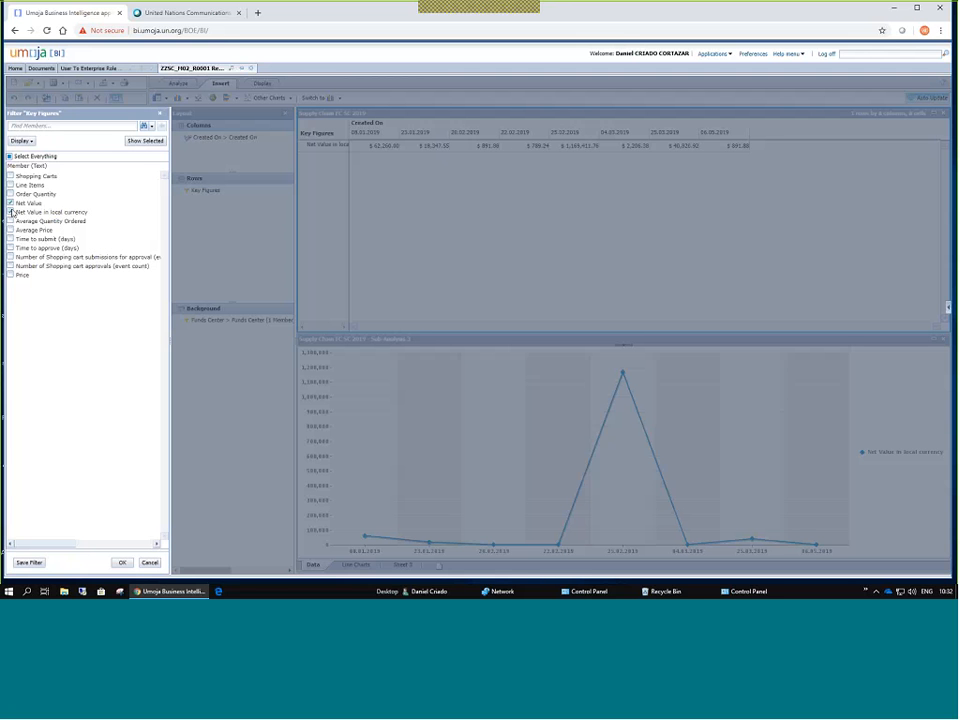
{"action": "left_click", "coordinate": [120, 563]}
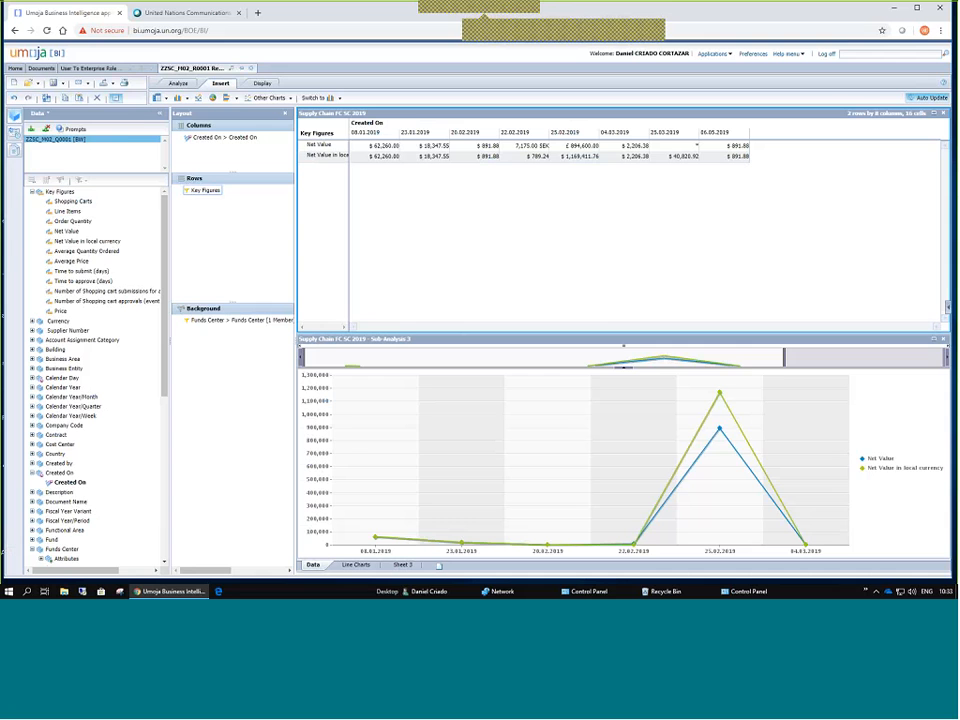
Remove Net Value again, leaving only Net Value in local currency.
{"action": "double_click", "coordinate": [204, 192]}
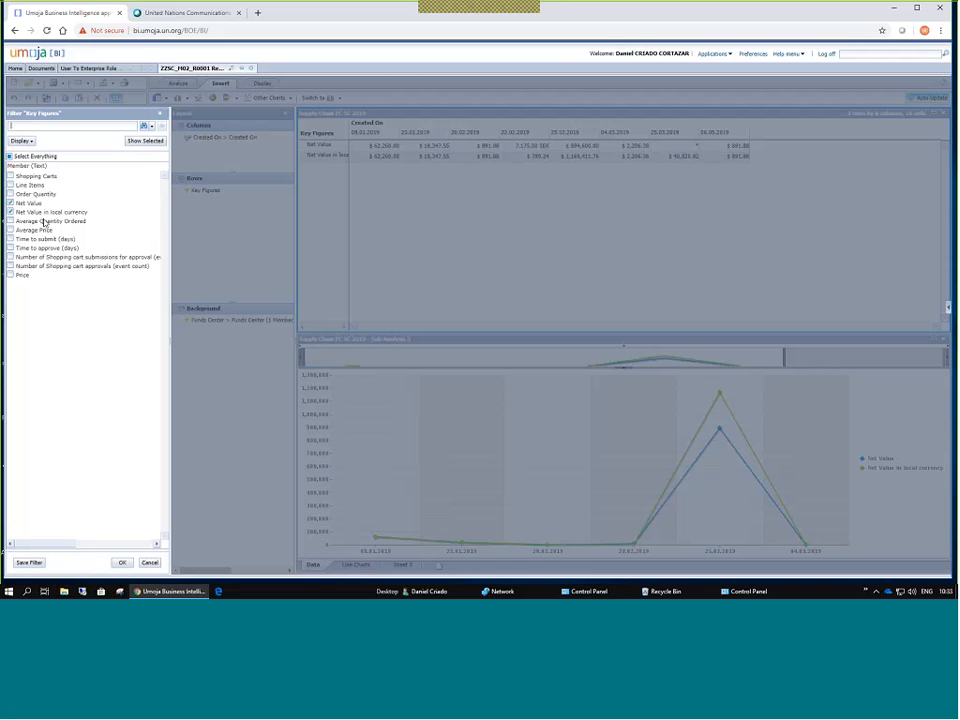
{"action": "left_click", "coordinate": [11, 204]}
{"action": "left_click", "coordinate": [122, 562]}
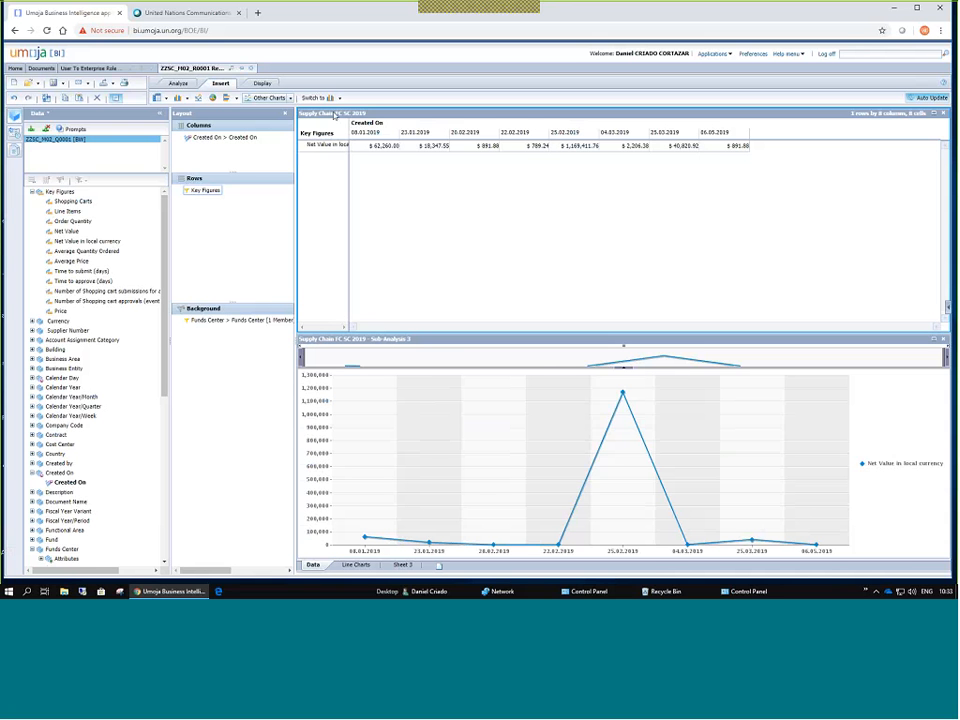
Unlink the line chart sub-analysis from the Supply Chain crosstab, then reselect the crosstab.
{"action": "left_click", "coordinate": [262, 84]}
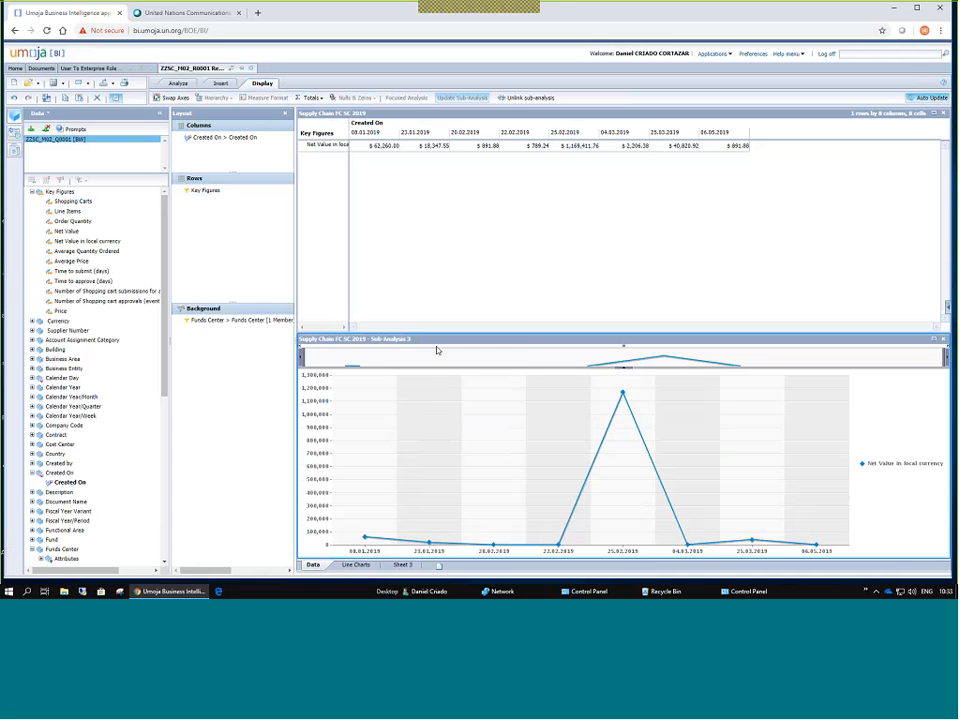
{"action": "left_click", "coordinate": [398, 344]}
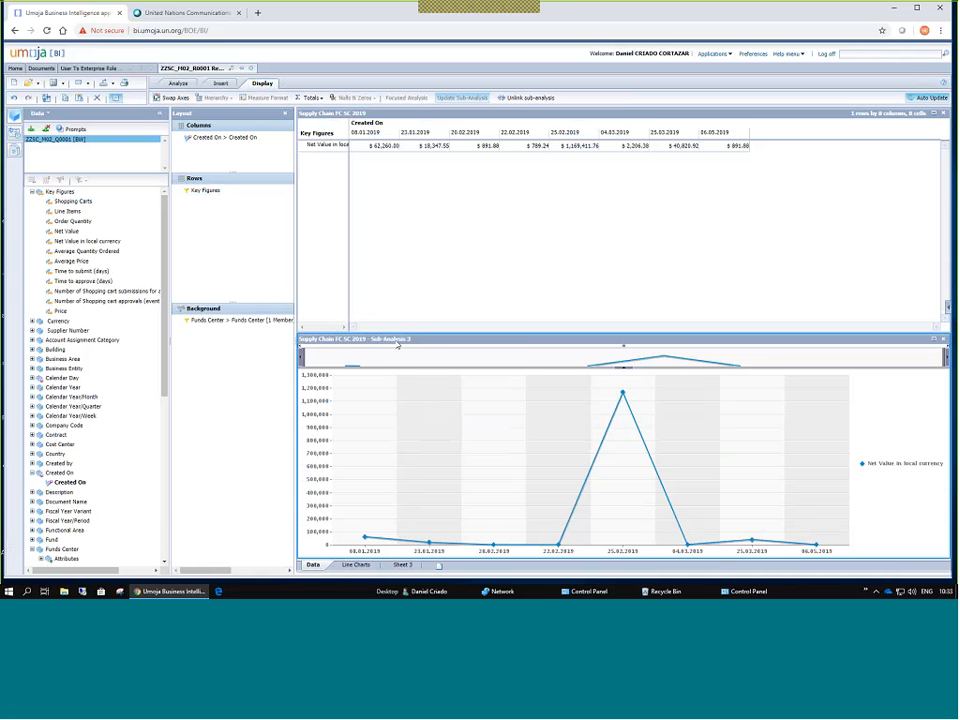
{"action": "left_click", "coordinate": [519, 102]}
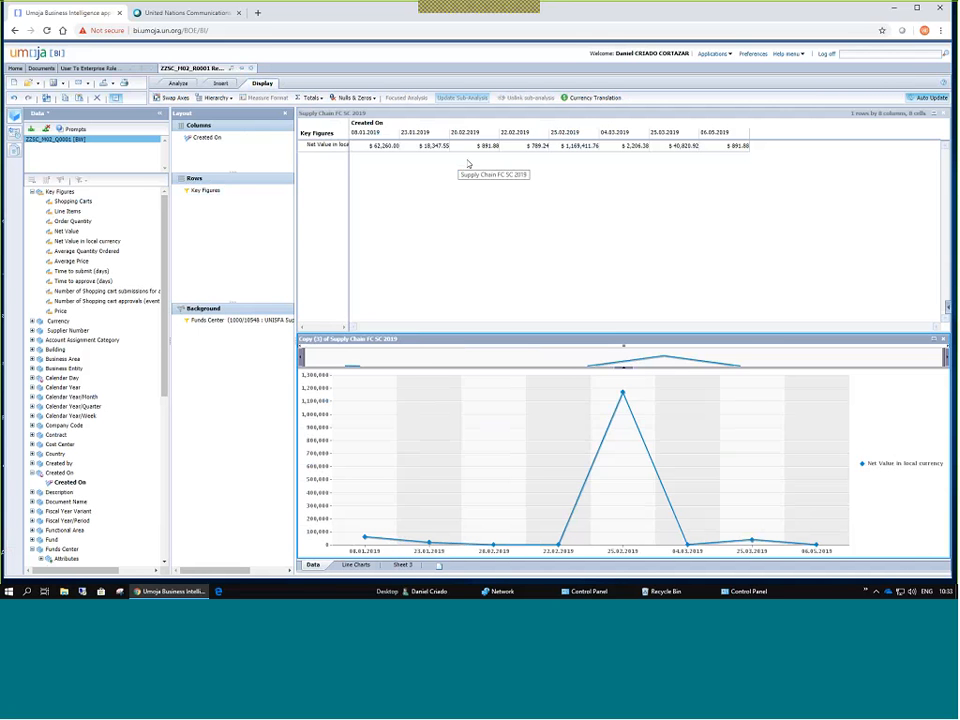
{"action": "left_click", "coordinate": [340, 121]}
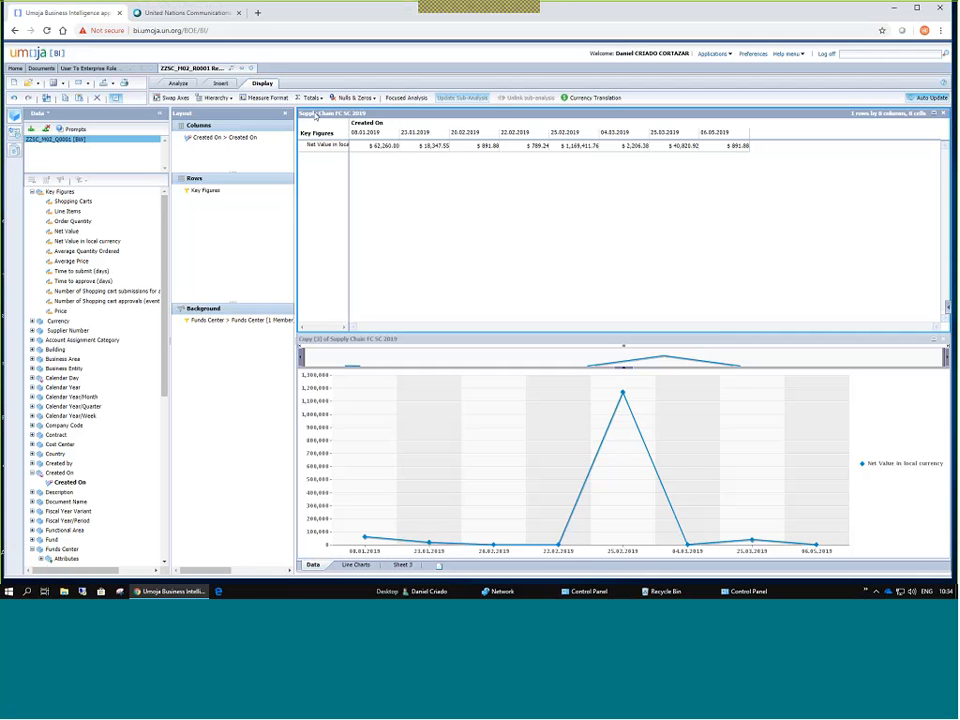
Add Net Value to the unlinked chart and compare its figures with the crosstab.
{"action": "left_click", "coordinate": [364, 340]}
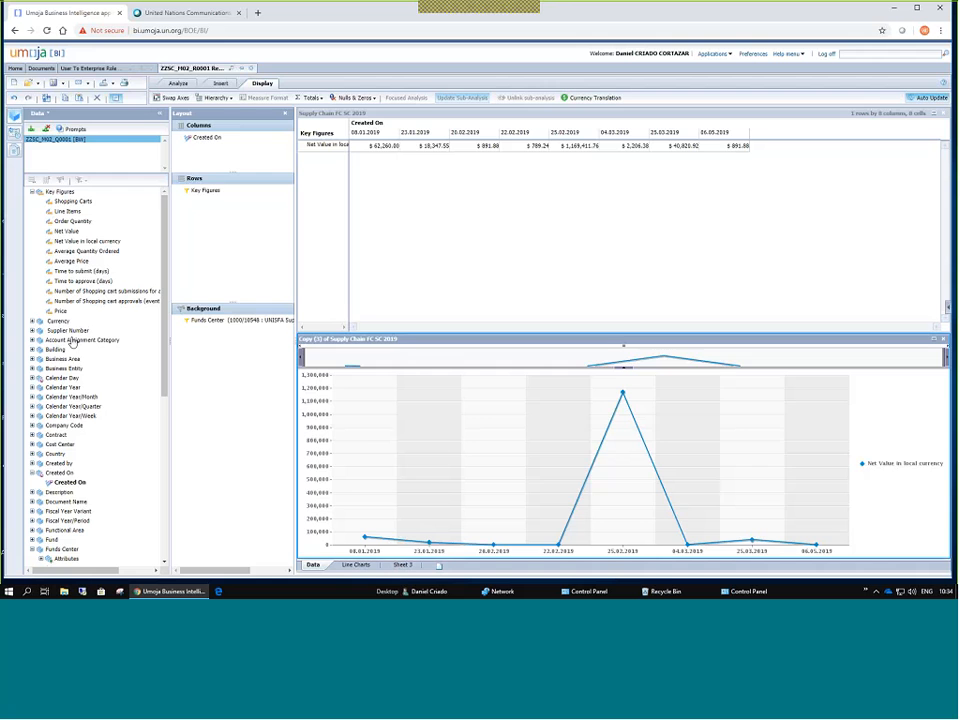
{"action": "left_click", "coordinate": [200, 190]}
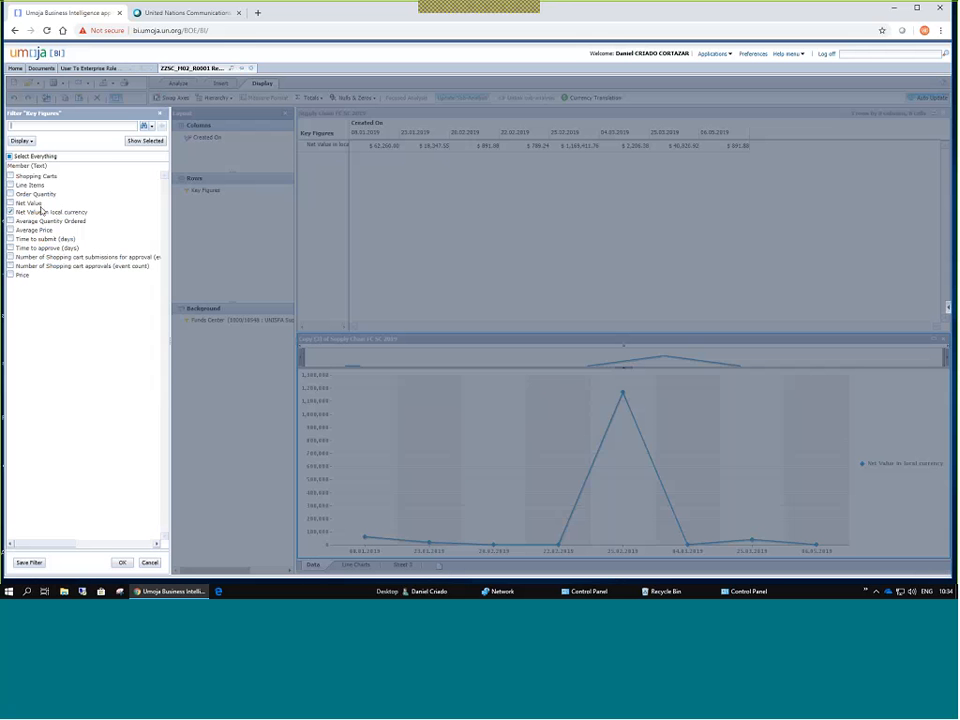
{"action": "left_click", "coordinate": [38, 204]}
{"action": "left_click", "coordinate": [122, 562]}
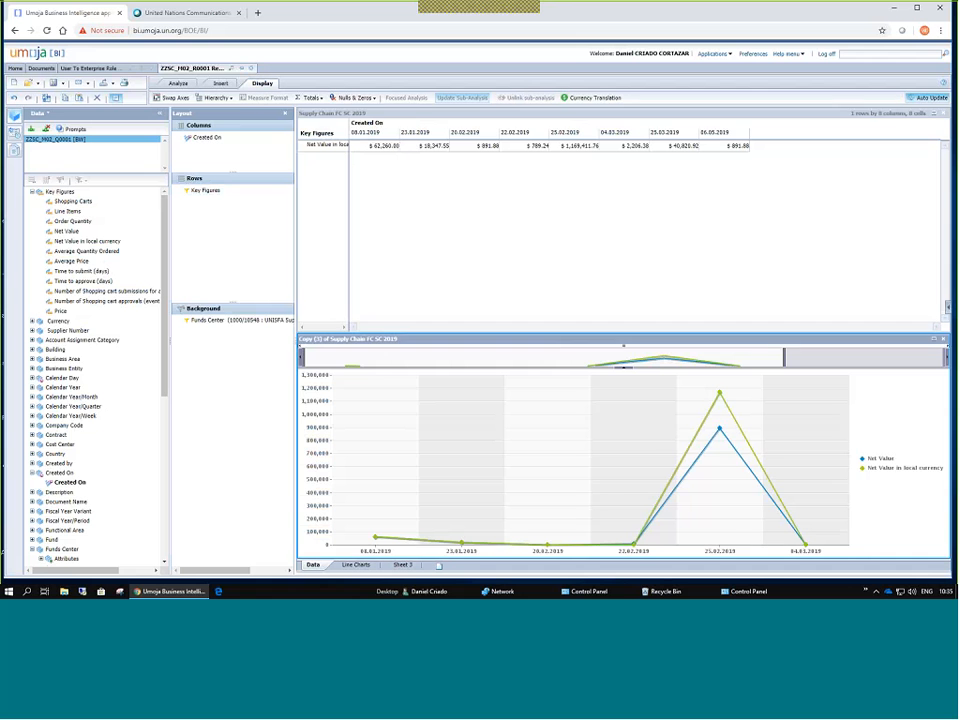
{"action": "left_click", "coordinate": [414, 116]}
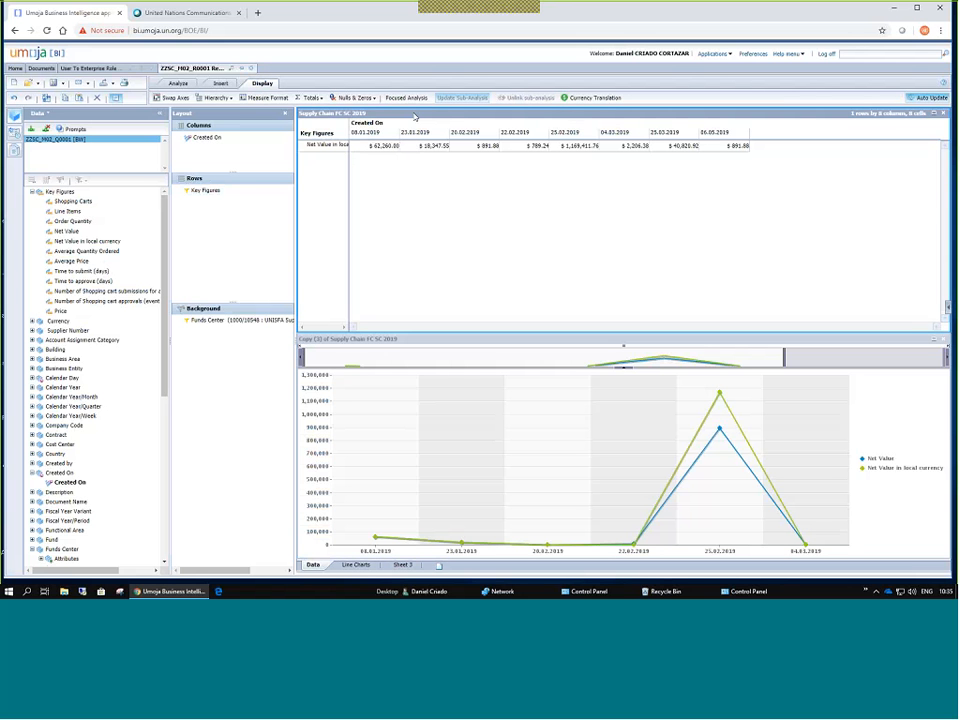
{"action": "left_click", "coordinate": [410, 341]}
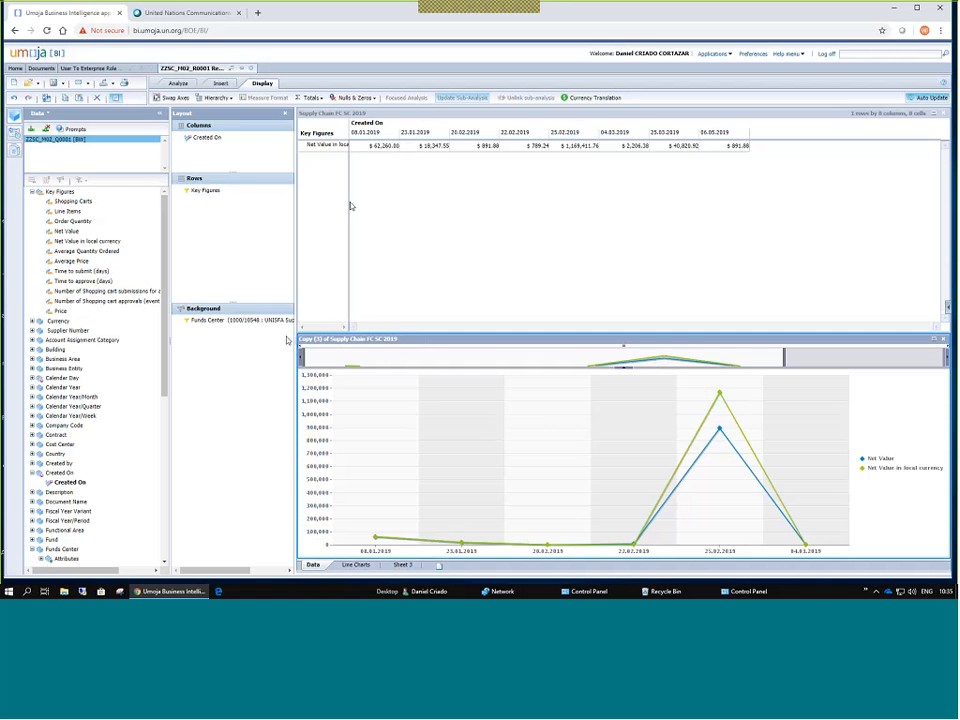
{"action": "left_click", "coordinate": [399, 311]}
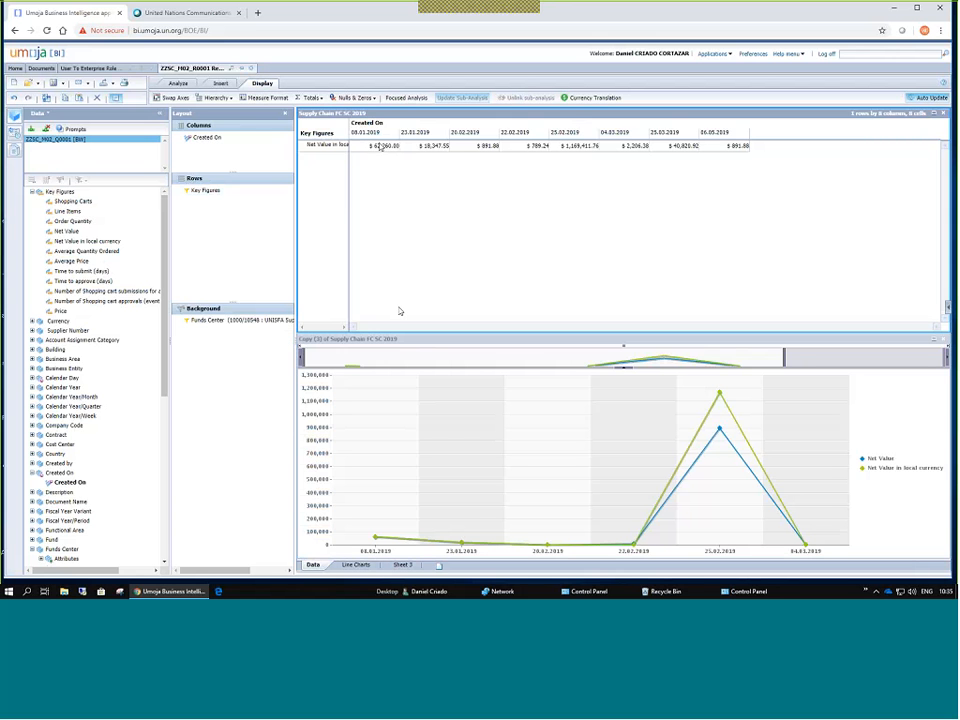
{"action": "left_click", "coordinate": [395, 341]}
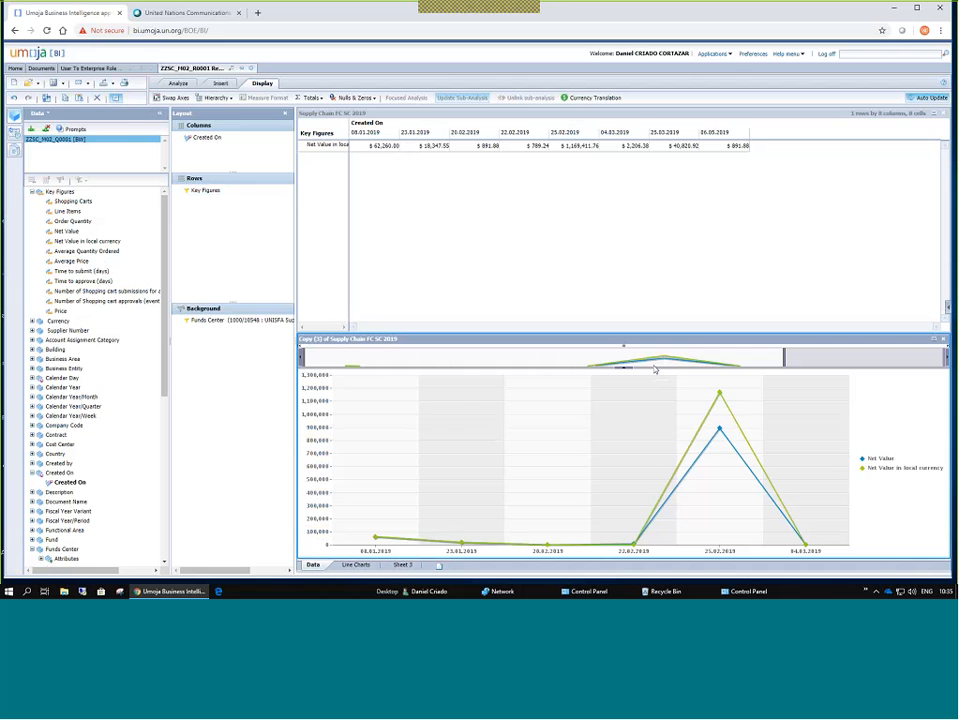
Remove Net Value from the chart so it plots only local currency.
{"action": "left_click", "coordinate": [200, 191]}
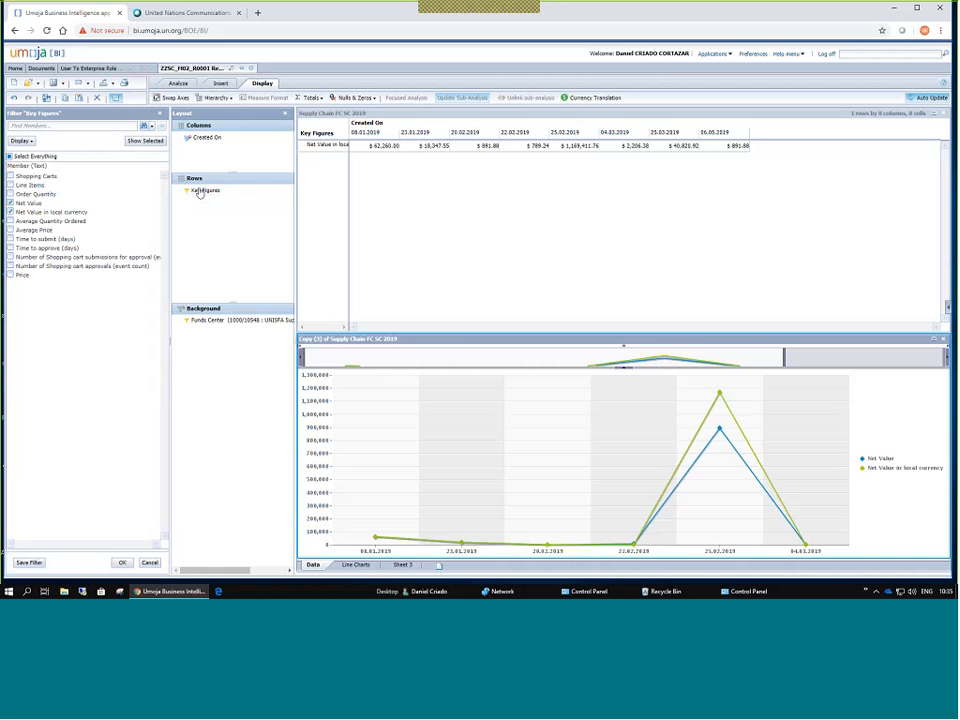
{"action": "left_click", "coordinate": [10, 203]}
{"action": "left_click", "coordinate": [10, 212]}
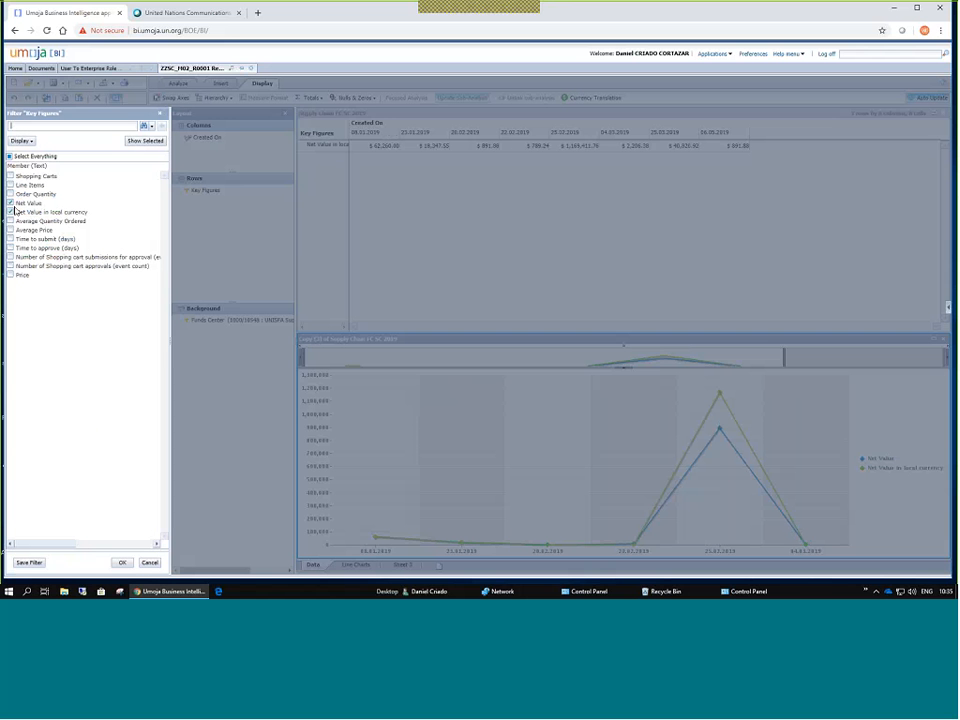
{"action": "left_click", "coordinate": [123, 563]}
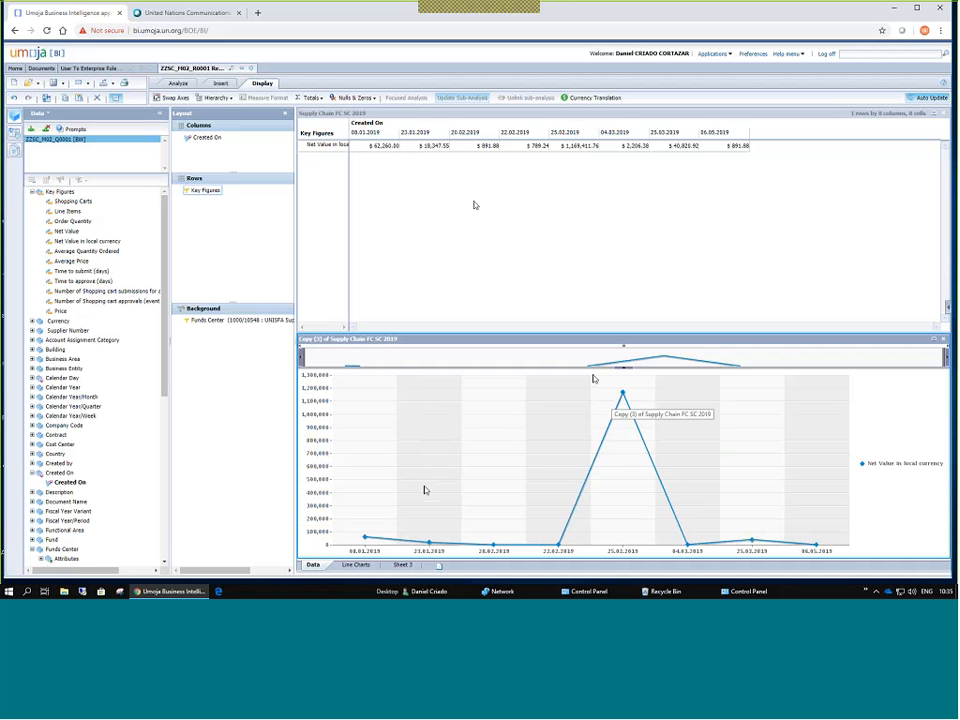
Add Net Value to the crosstab's Key Figures alongside local currency.
{"action": "left_click", "coordinate": [359, 114]}
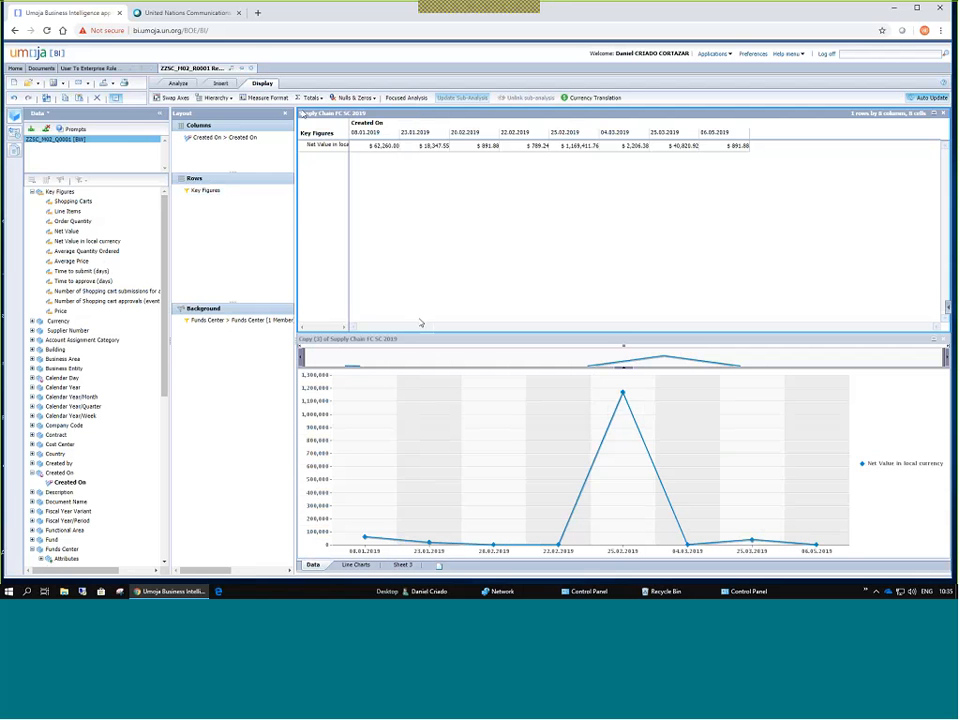
{"action": "left_click", "coordinate": [192, 192]}
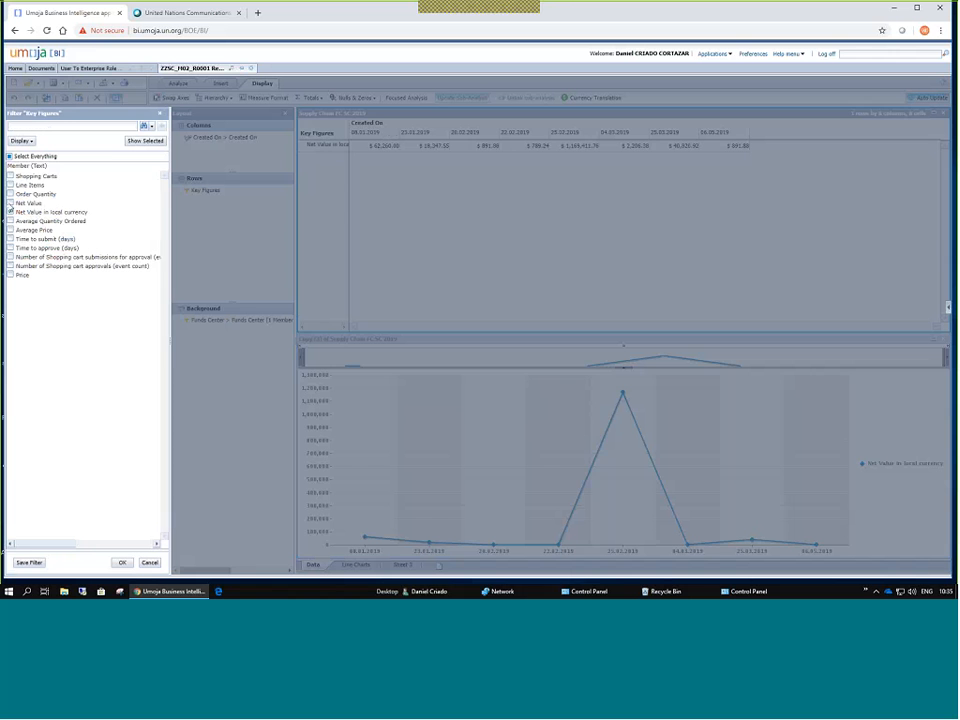
{"action": "left_click", "coordinate": [10, 203]}
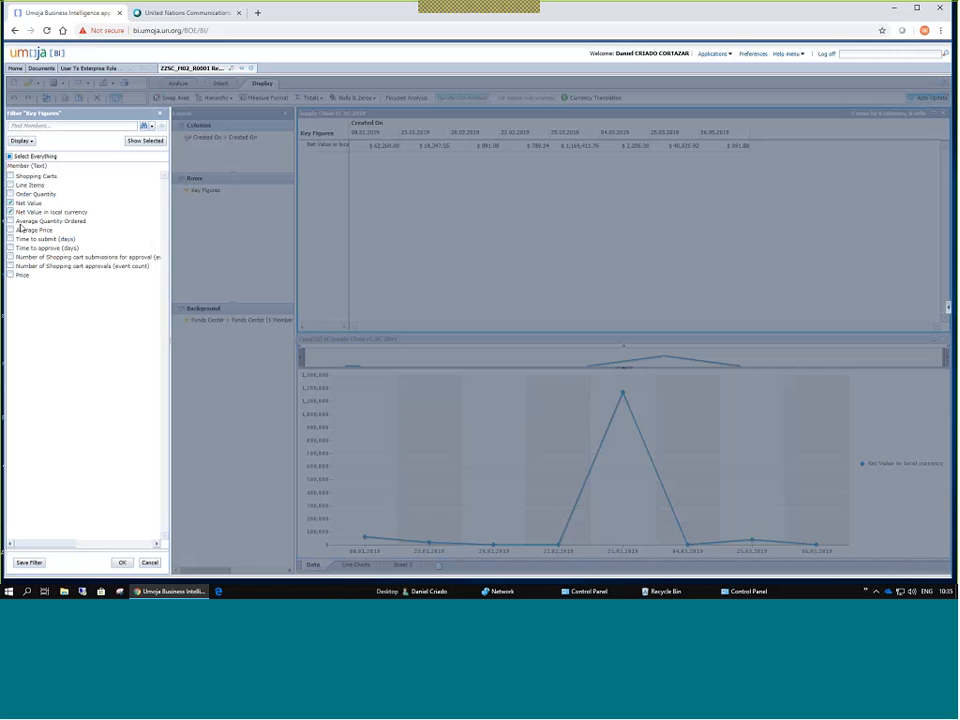
{"action": "left_click", "coordinate": [123, 564]}
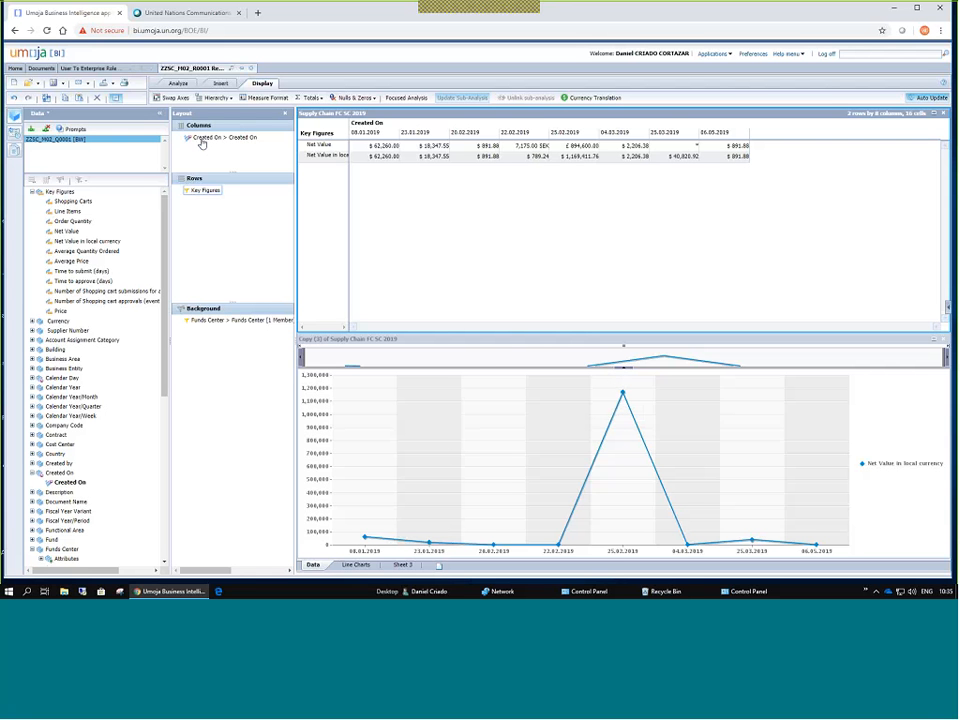
Autofit the row-header column so 'Net Value in local currency' shows fully, then check both key figure rows.
{"action": "double_click", "coordinate": [347, 126]}
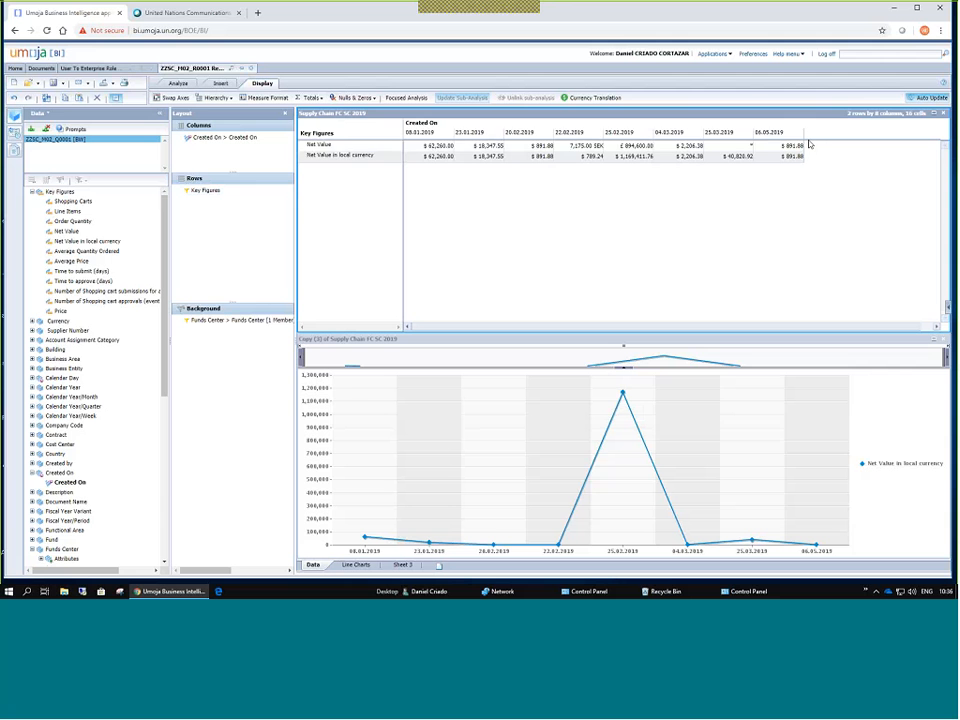
{"action": "left_click", "coordinate": [340, 146]}
{"action": "left_click", "coordinate": [354, 157]}
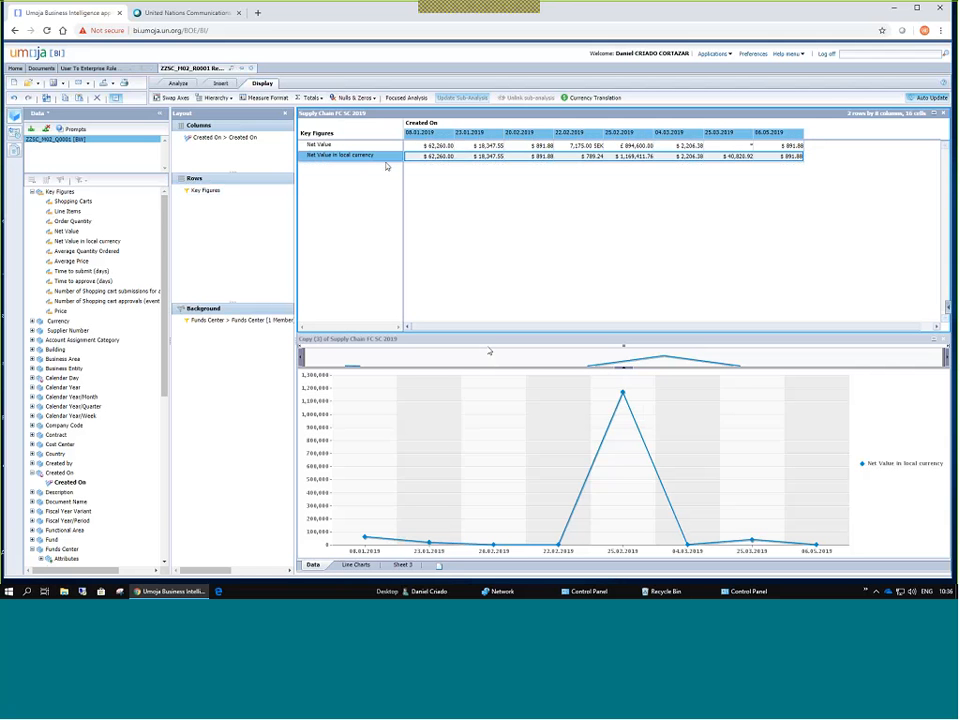
{"action": "left_click", "coordinate": [489, 351]}
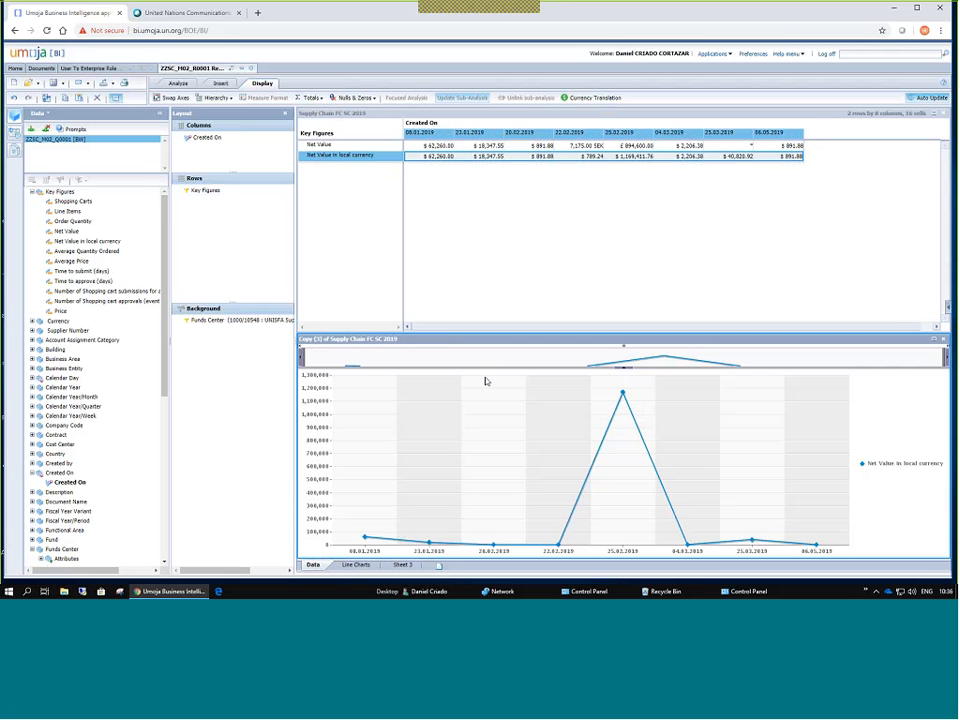
Open the Line Charts sheet, select the Engineering chart, and compare the Analyze and Insert tools.
{"action": "left_click", "coordinate": [355, 564]}
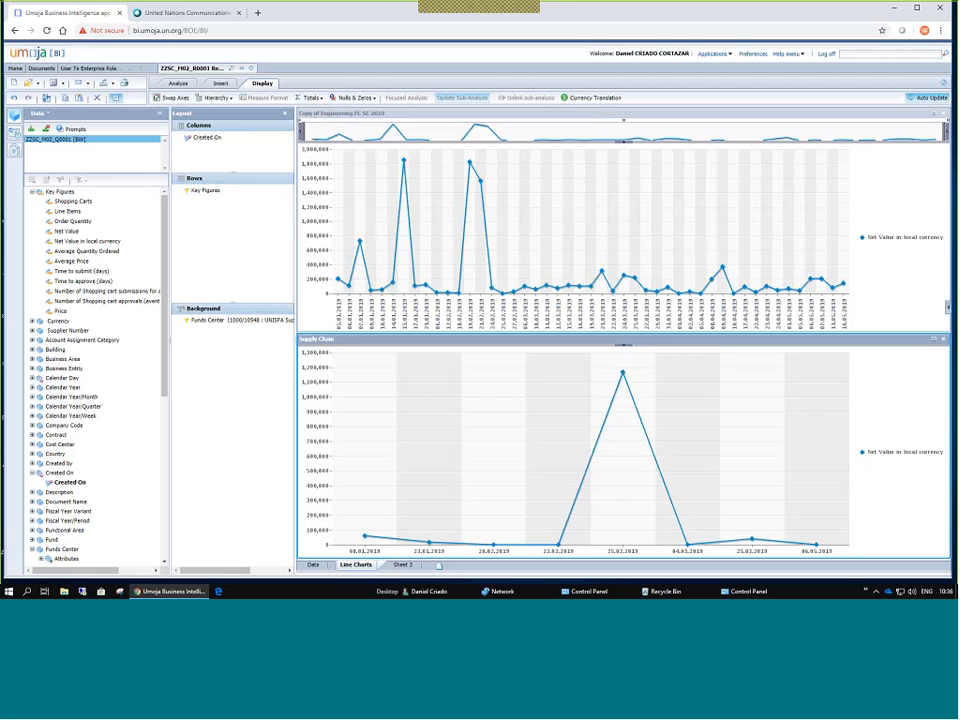
{"action": "left_click", "coordinate": [326, 117]}
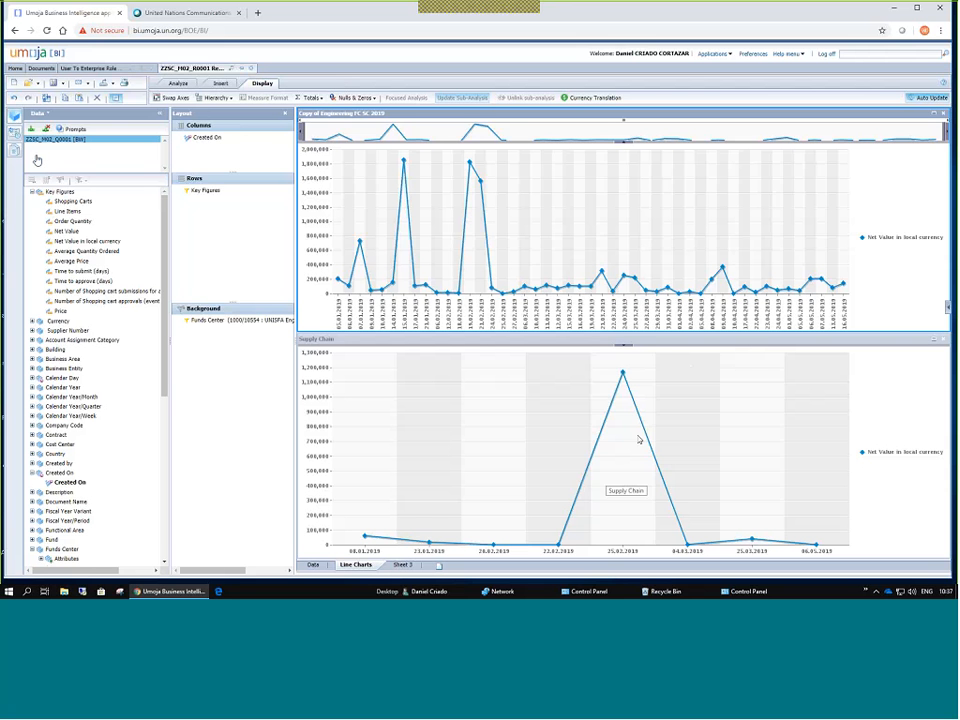
{"action": "left_click", "coordinate": [177, 86]}
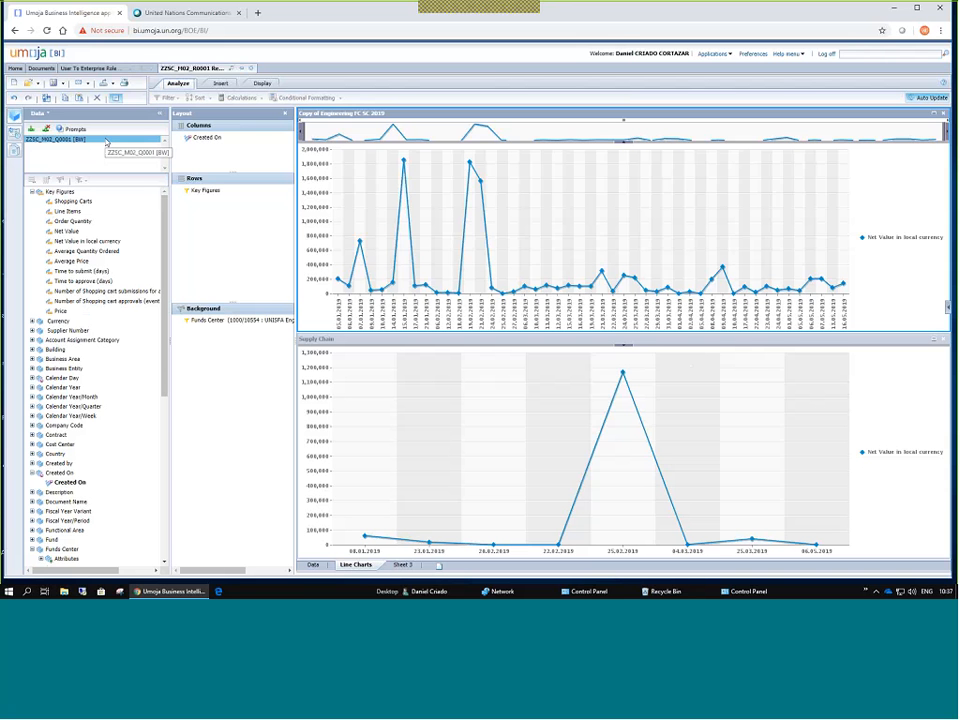
{"action": "left_click", "coordinate": [220, 83]}
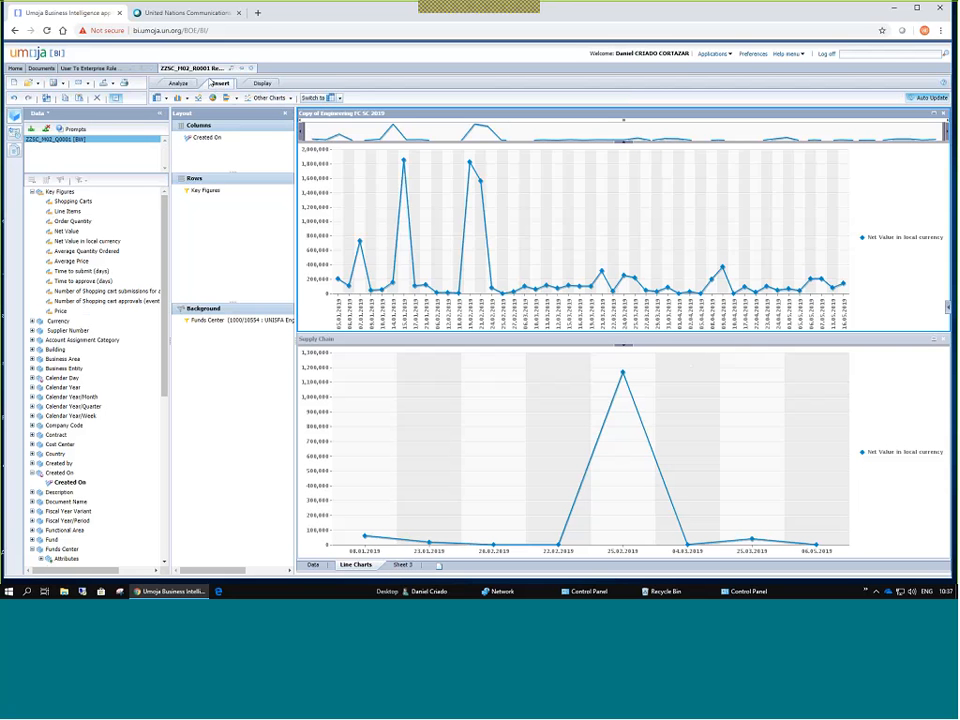
{"action": "left_click", "coordinate": [174, 83]}
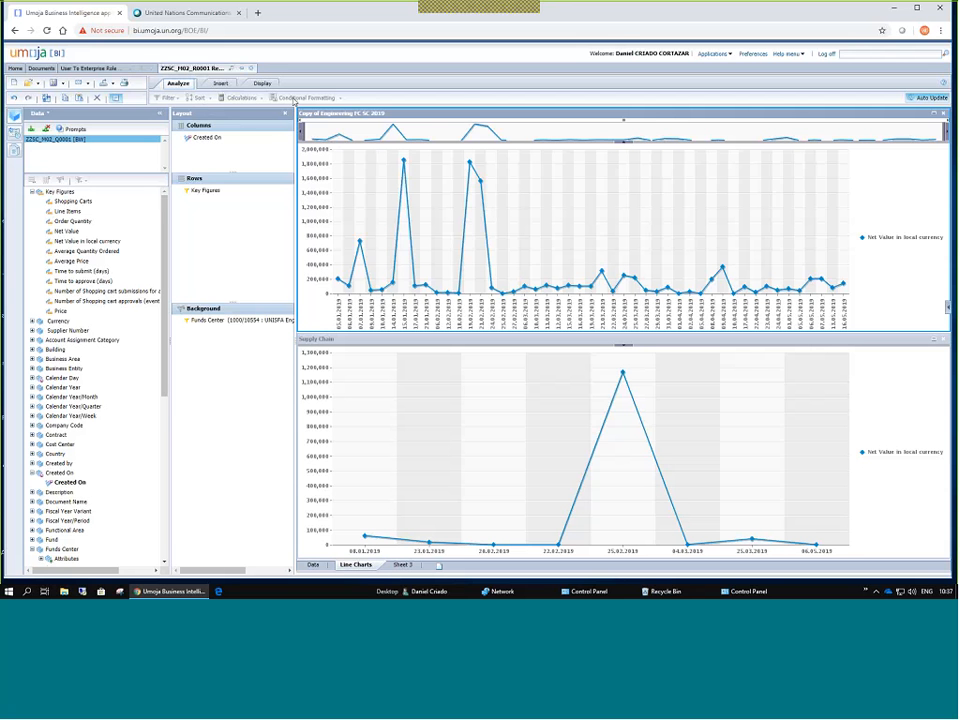
{"action": "left_click", "coordinate": [222, 83]}
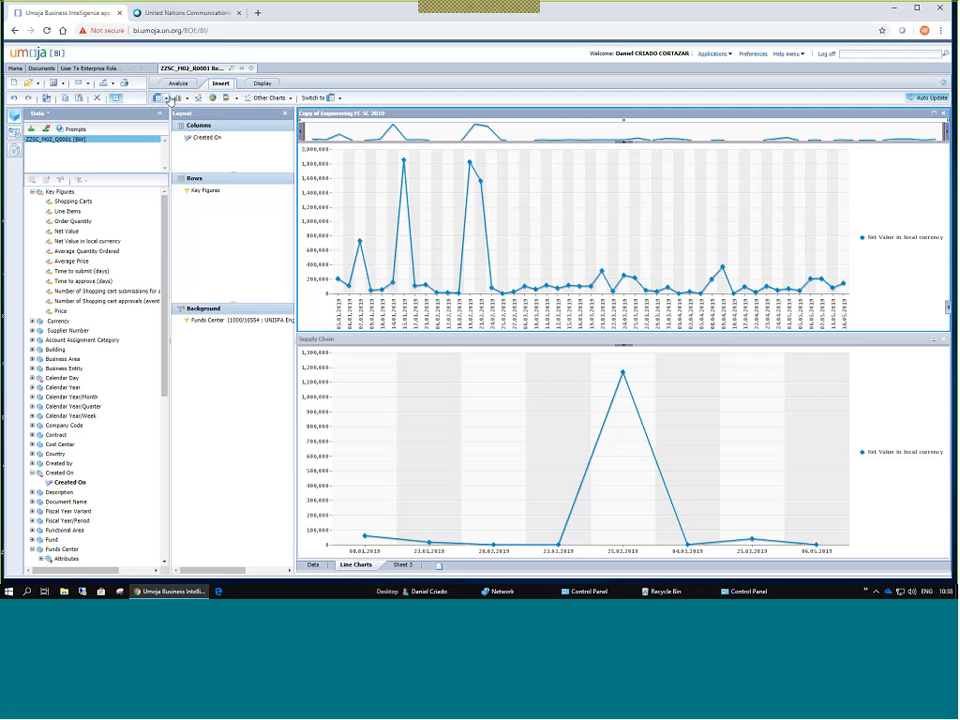
Switch the Copy of Engineering FC SC 2019 chart to a pie, then to a crosstab.
{"action": "left_click", "coordinate": [167, 98]}
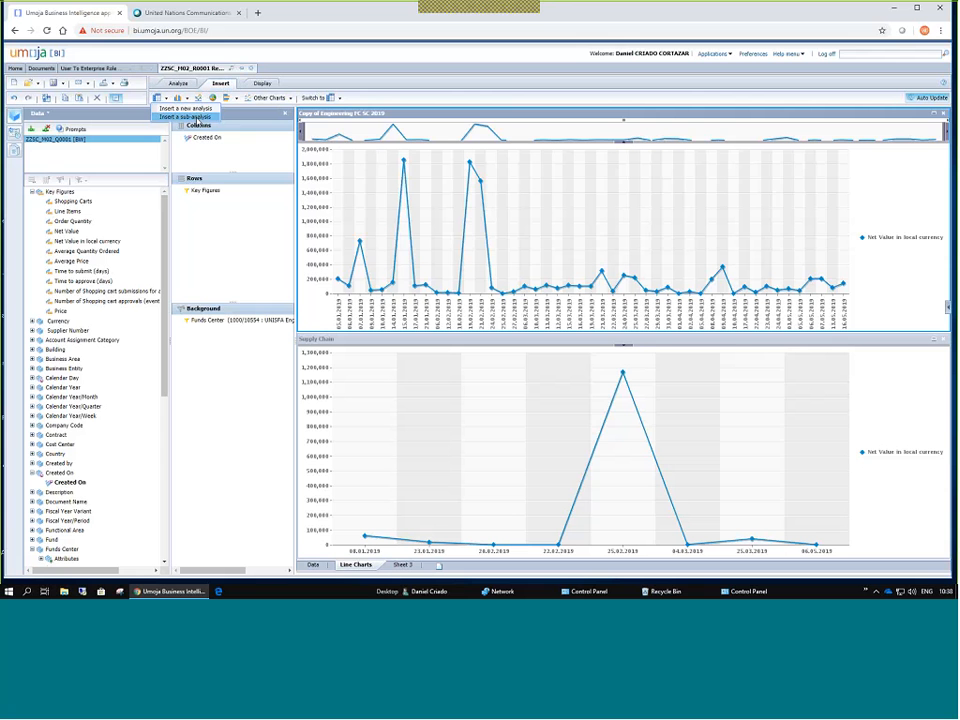
{"action": "left_click", "coordinate": [172, 106]}
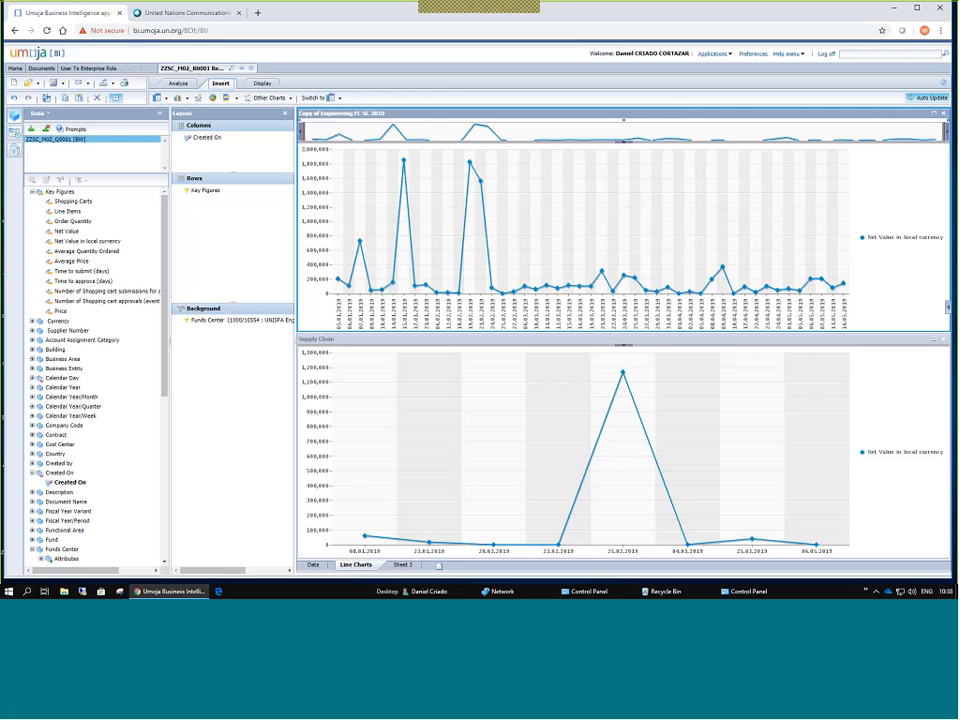
{"action": "left_click", "coordinate": [341, 99]}
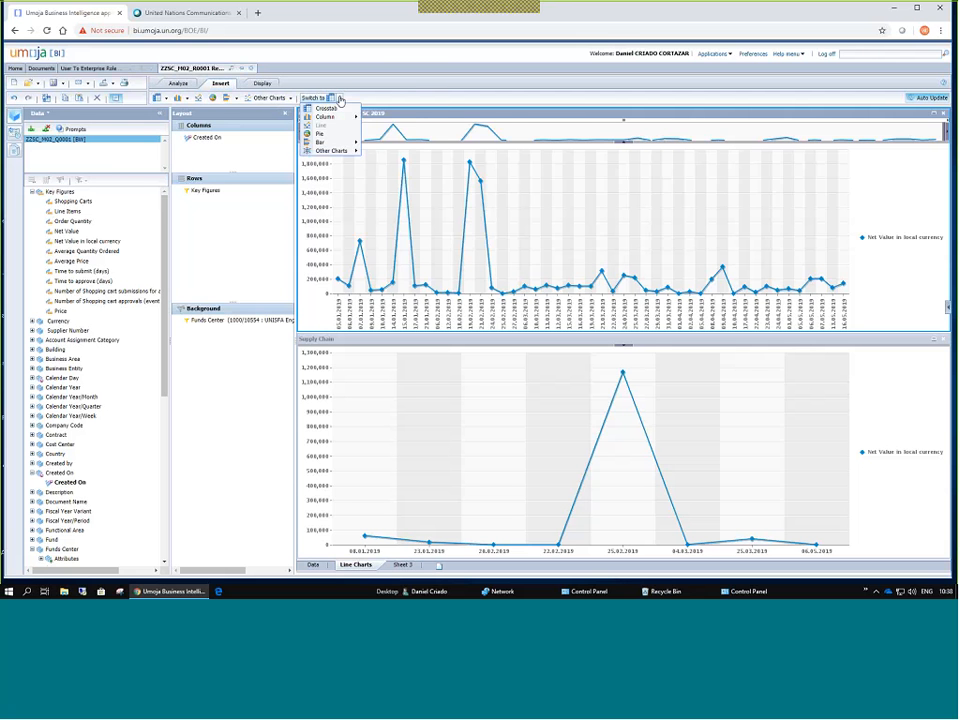
{"action": "left_click", "coordinate": [338, 131]}
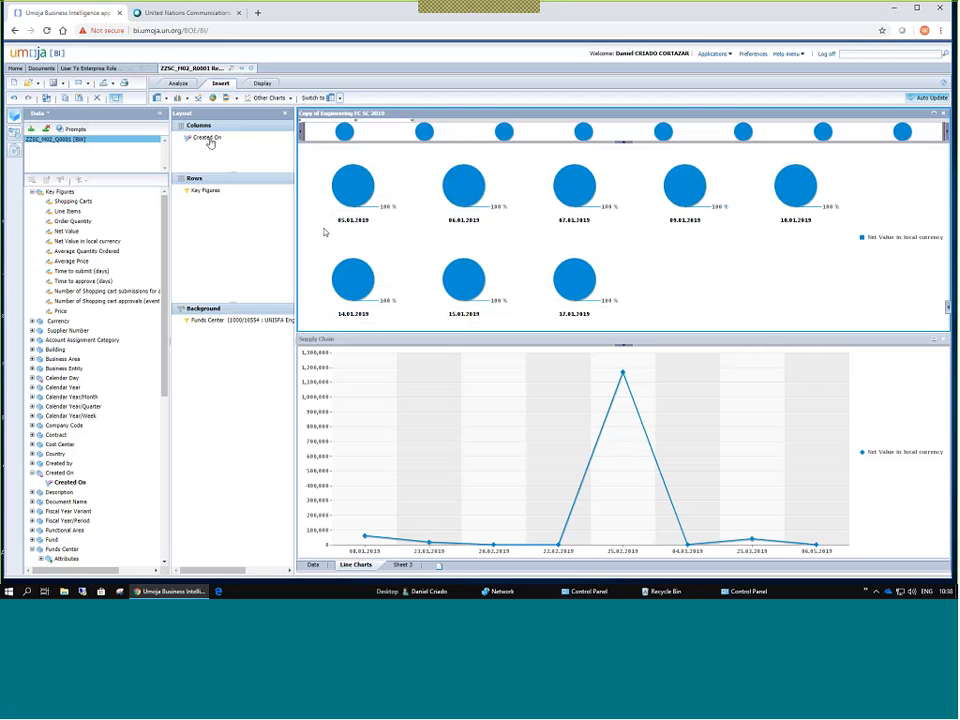
{"action": "left_click", "coordinate": [340, 99]}
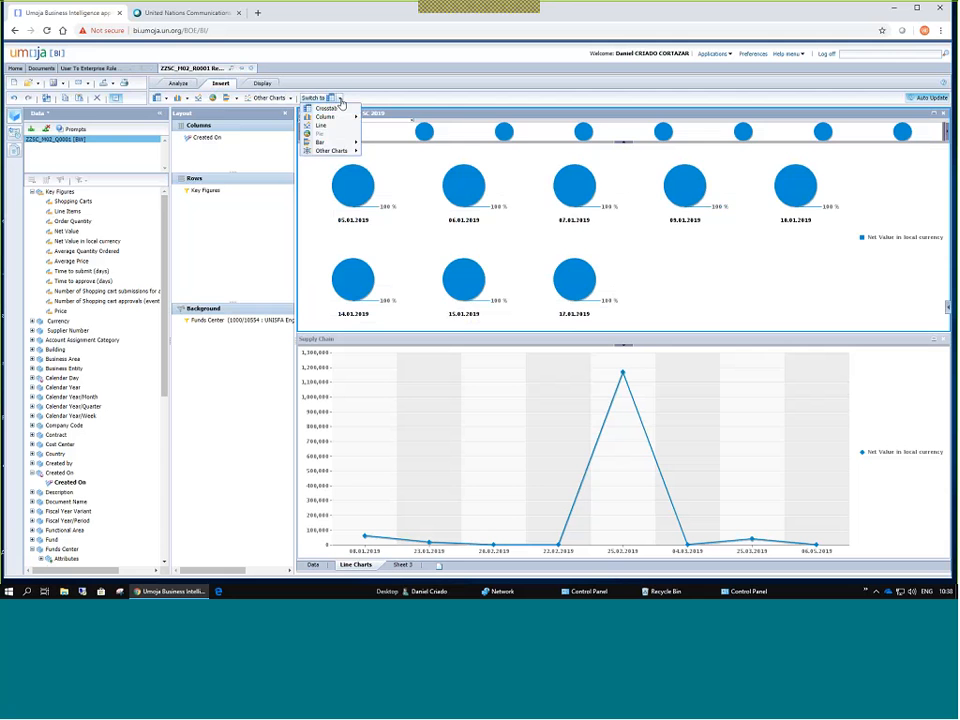
{"action": "left_click", "coordinate": [327, 108]}
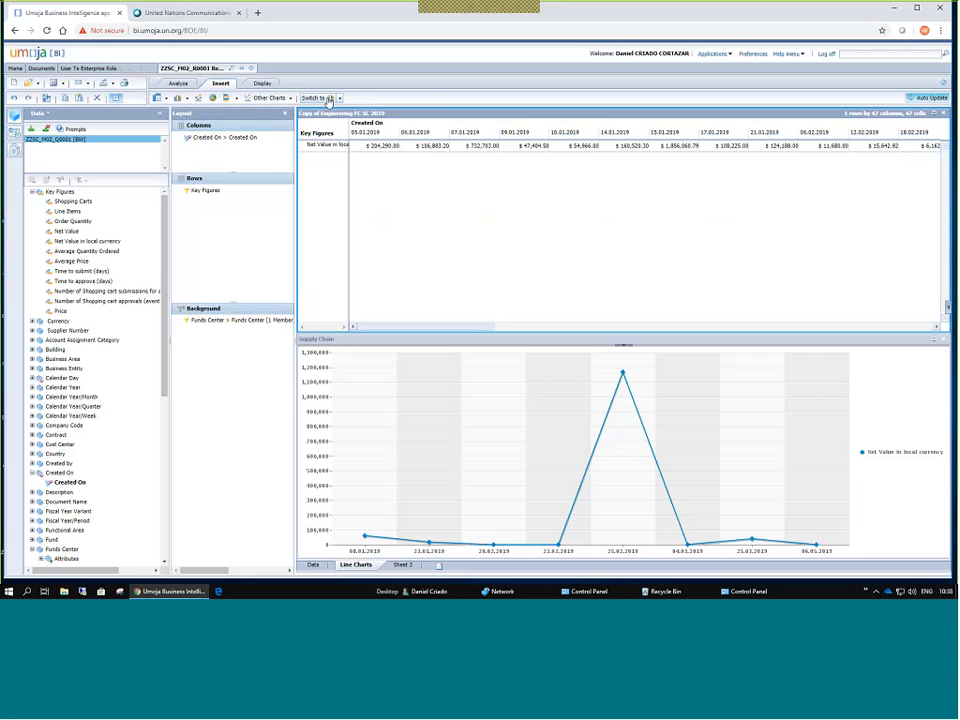
{"action": "left_click", "coordinate": [259, 84]}
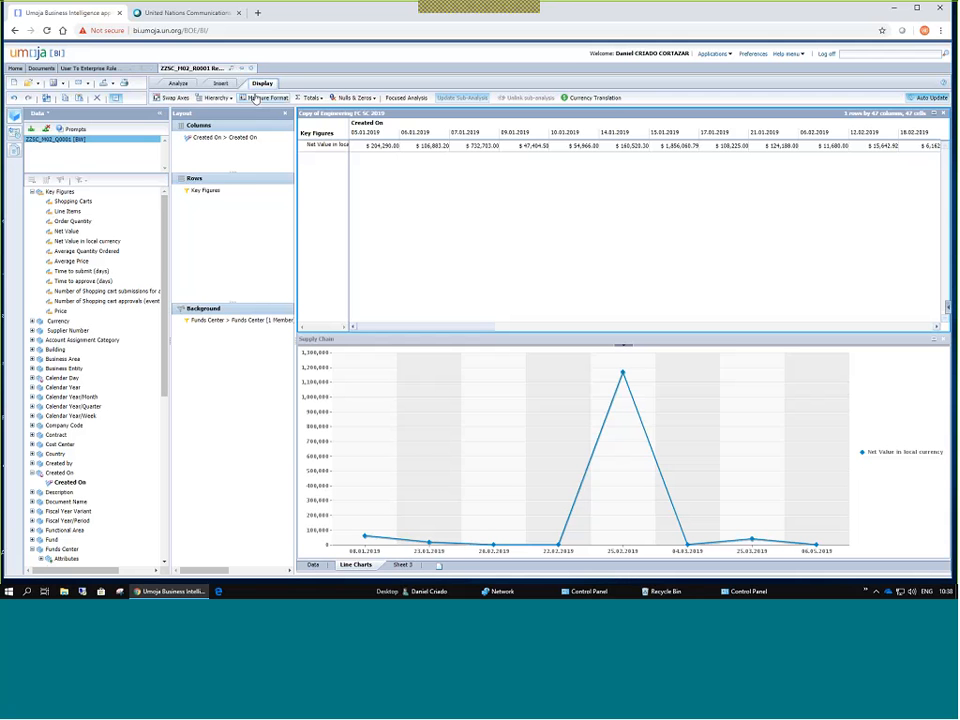
Swap axes so the 47 Created On dates run down the rows, then review null and total options.
{"action": "left_click", "coordinate": [172, 98]}
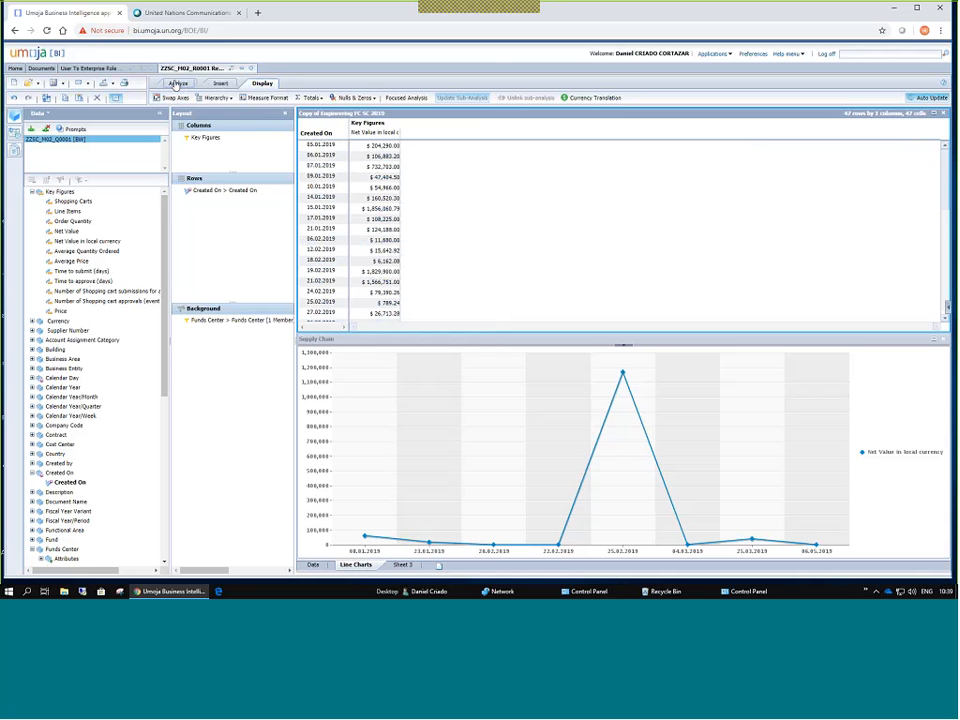
{"action": "left_click", "coordinate": [177, 84]}
{"action": "left_click", "coordinate": [262, 84]}
{"action": "left_click", "coordinate": [374, 98]}
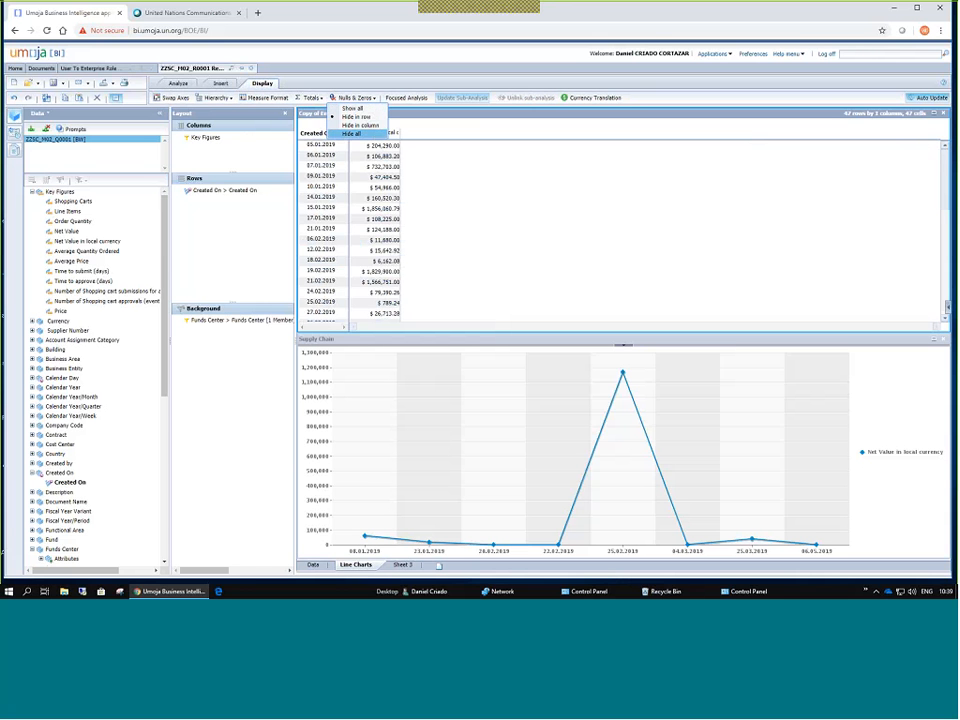
{"action": "left_click", "coordinate": [312, 97]}
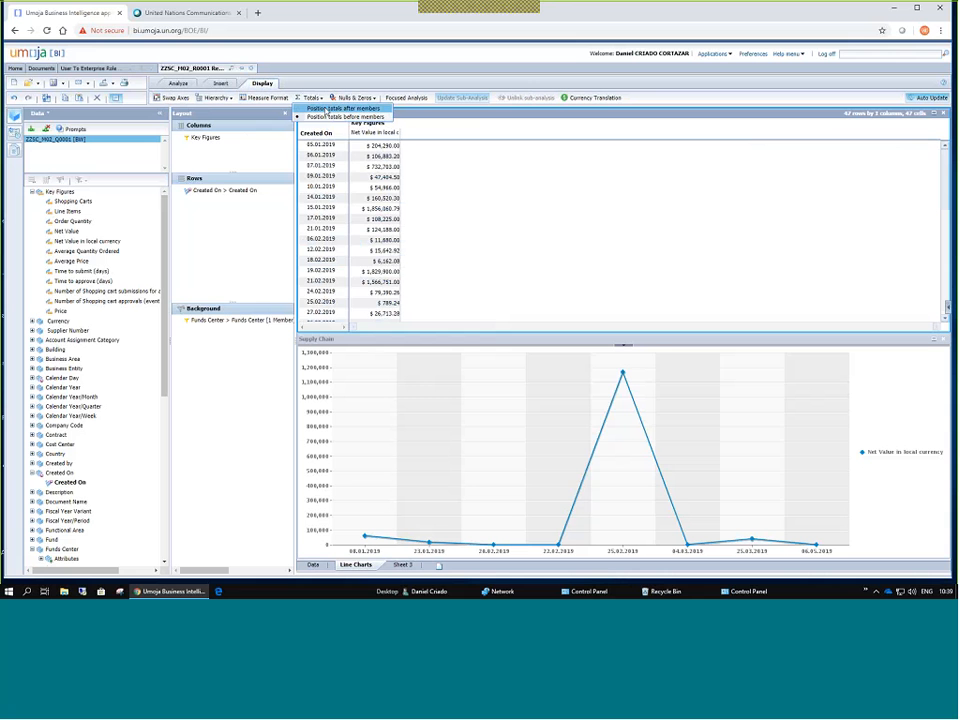
Show totals for Created On and position the $10,194,832.97 Overall Result after the dates.
{"action": "left_click", "coordinate": [327, 108]}
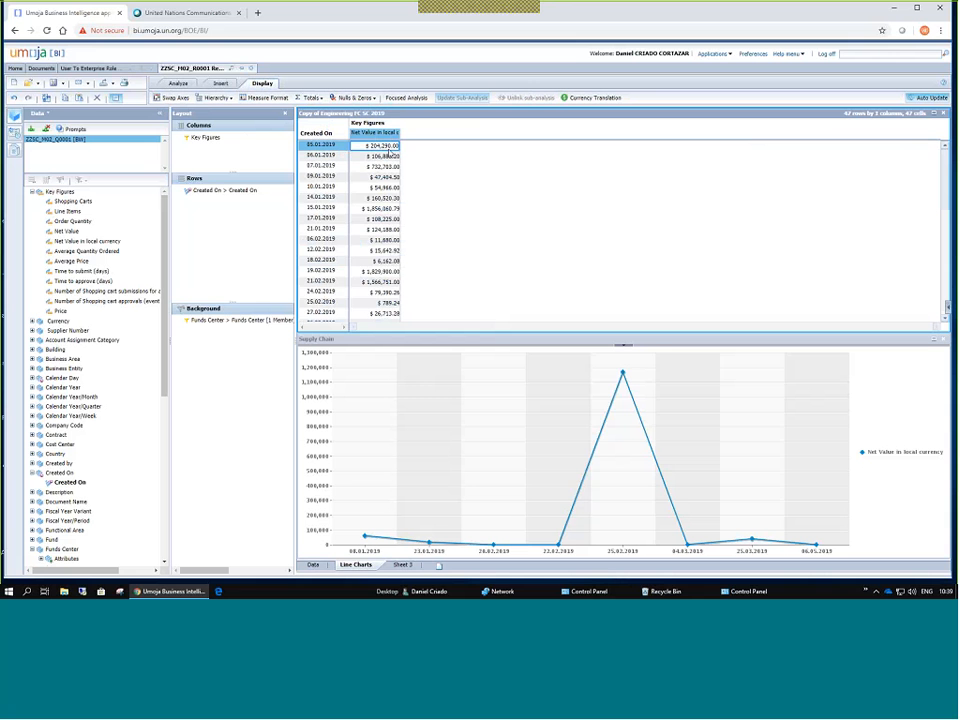
{"action": "right_click", "coordinate": [374, 148]}
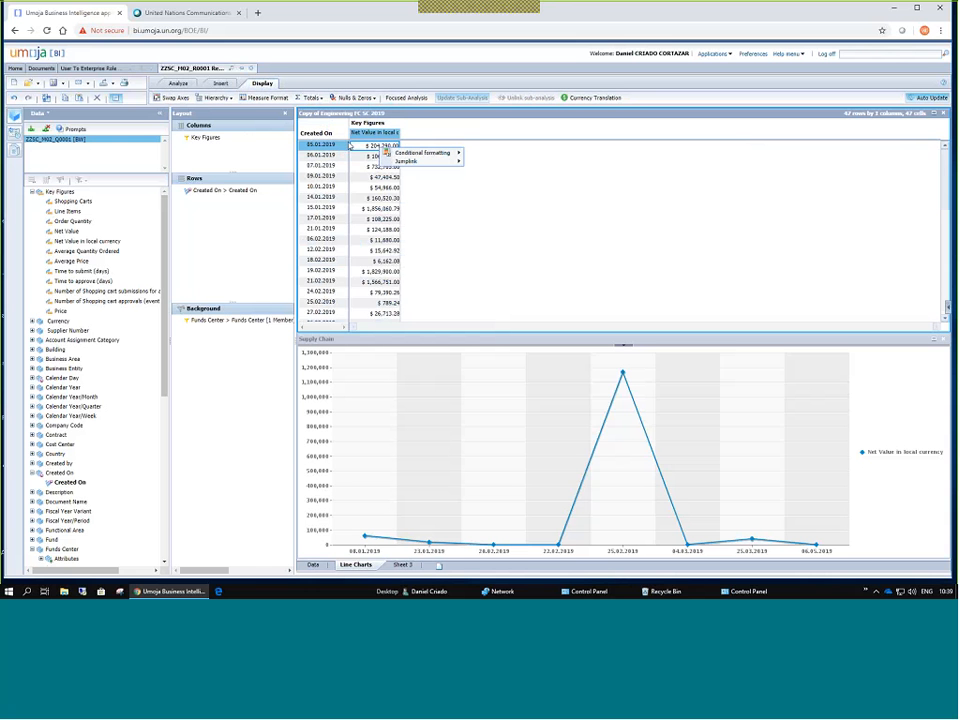
{"action": "right_click", "coordinate": [233, 195]}
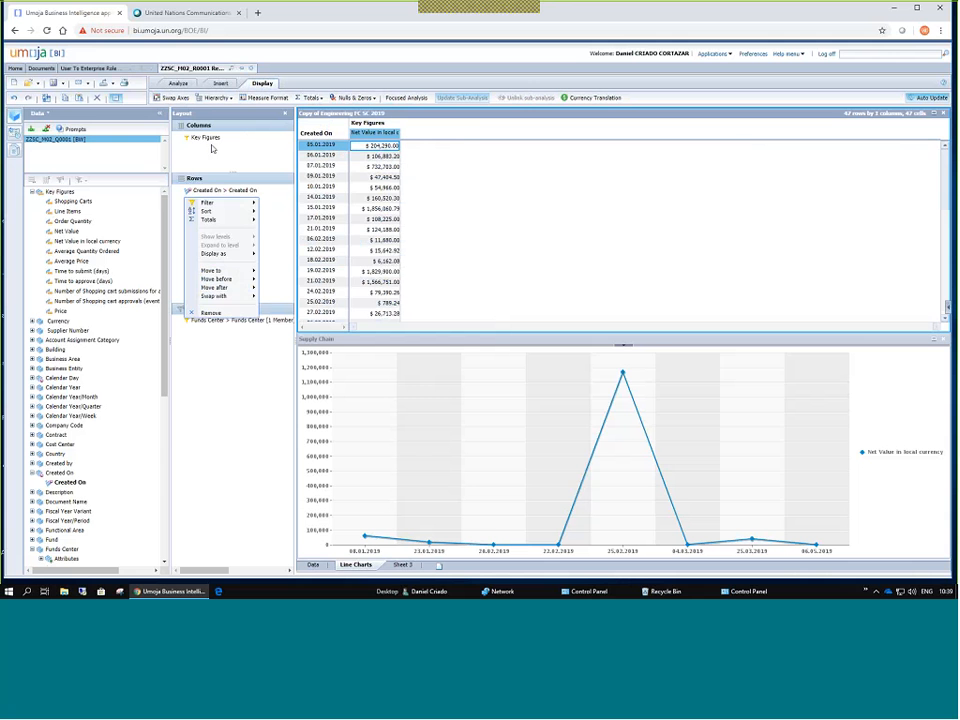
{"action": "mouse_move", "coordinate": [234, 221]}
{"action": "left_click", "coordinate": [291, 222]}
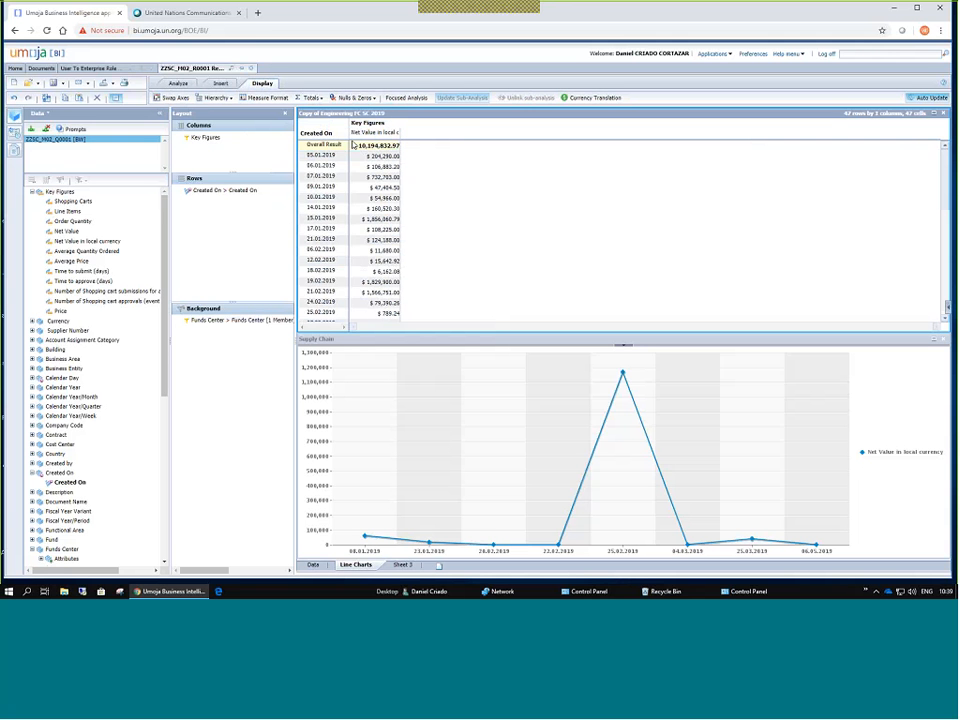
{"action": "scroll", "coordinate": [341, 193], "scroll_direction": "down", "scroll_amount": 10}
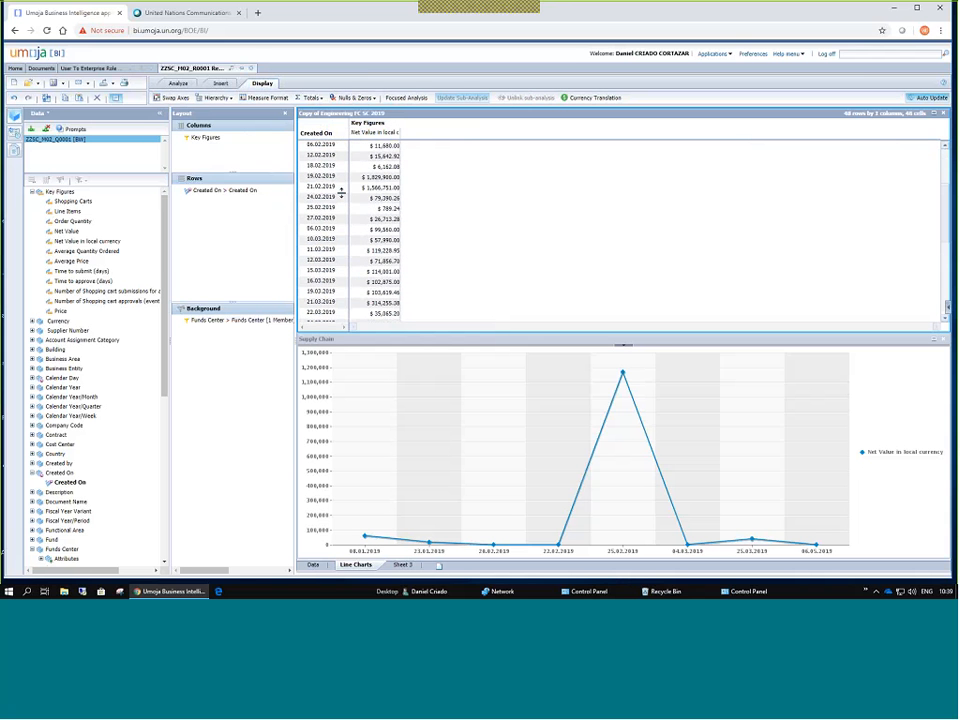
{"action": "scroll", "coordinate": [341, 193], "scroll_direction": "up", "scroll_amount": 11}
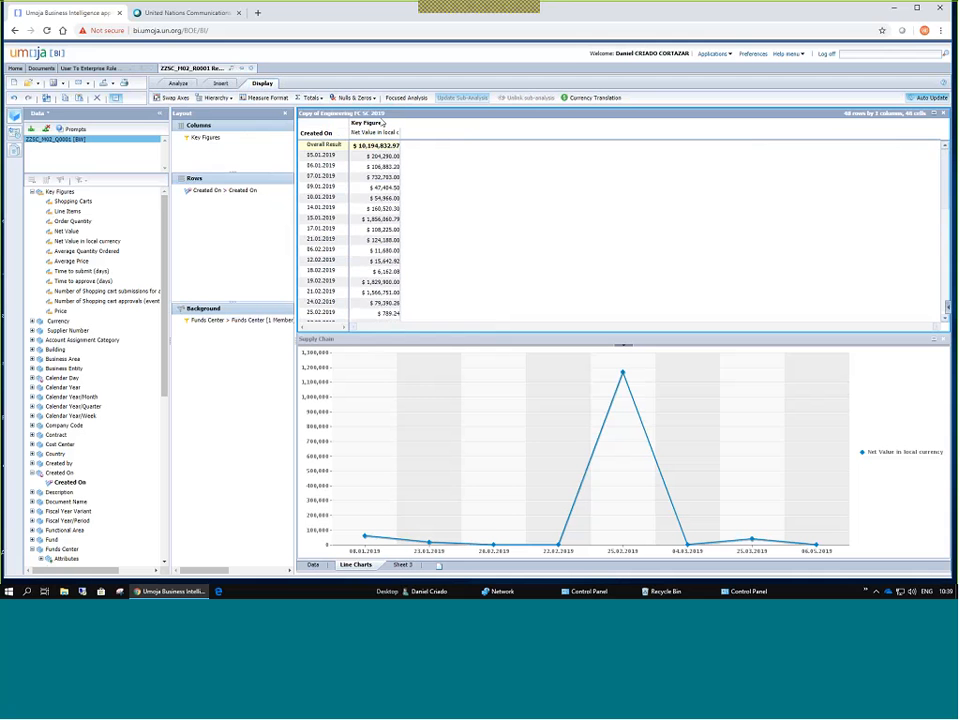
{"action": "left_click", "coordinate": [319, 98]}
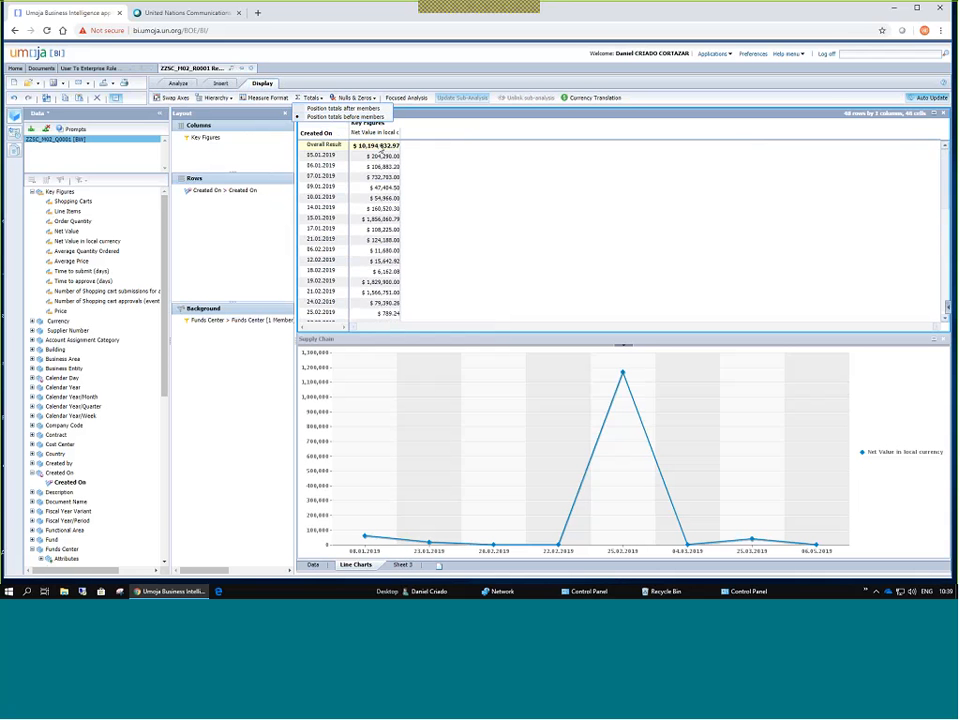
{"action": "left_click", "coordinate": [343, 108]}
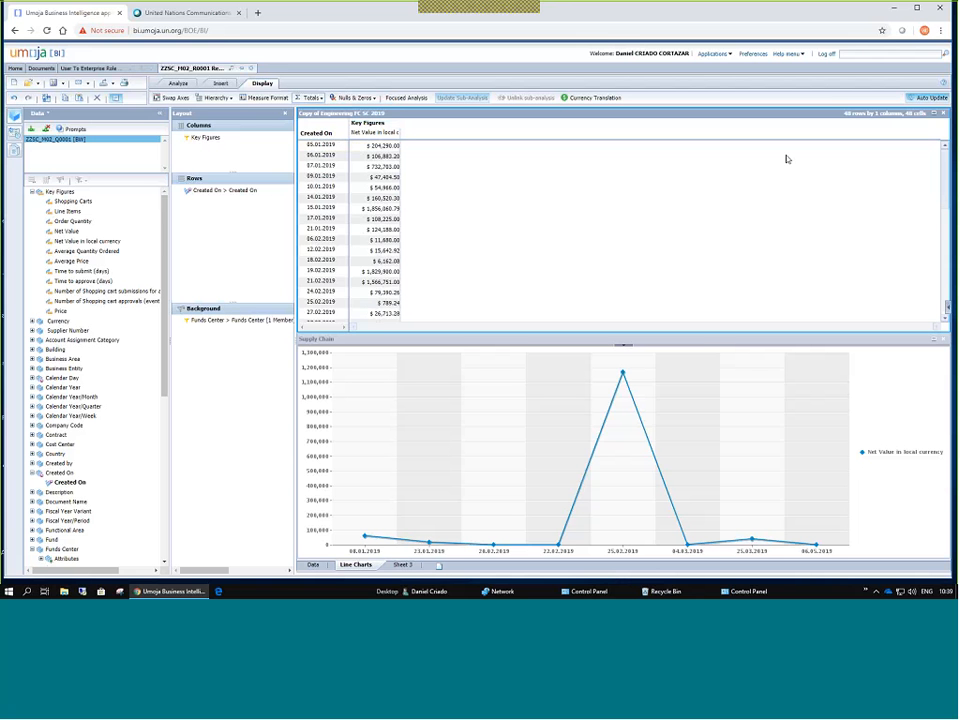
{"action": "scroll", "coordinate": [831, 298], "scroll_direction": "down", "scroll_amount": 10}
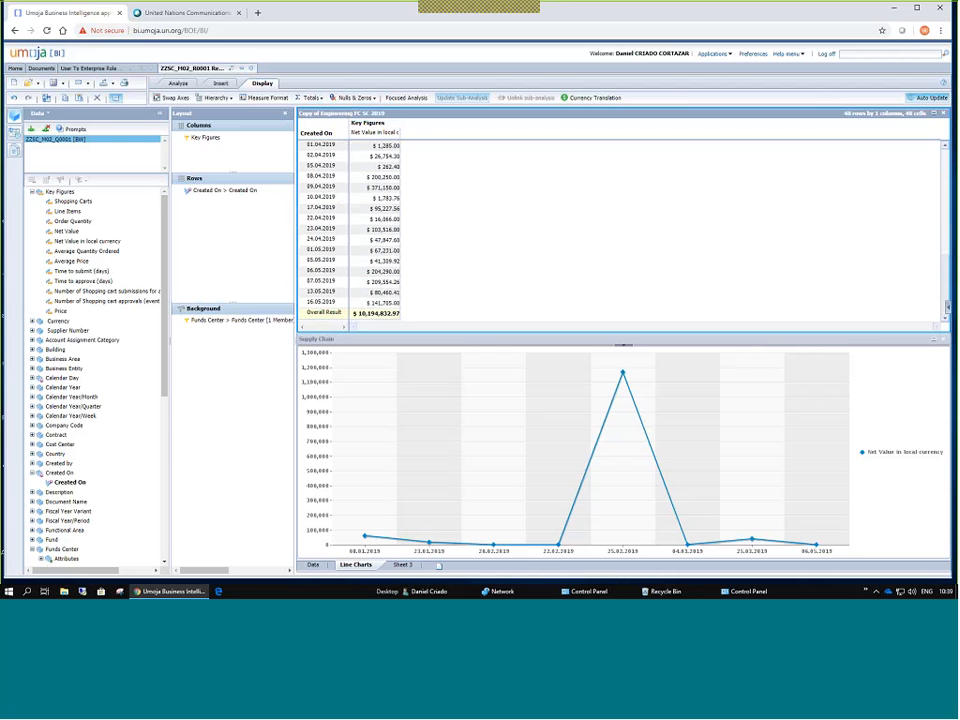
Return to the Analyze tools and select the first Net Value in local currency cell.
{"action": "left_click", "coordinate": [222, 85]}
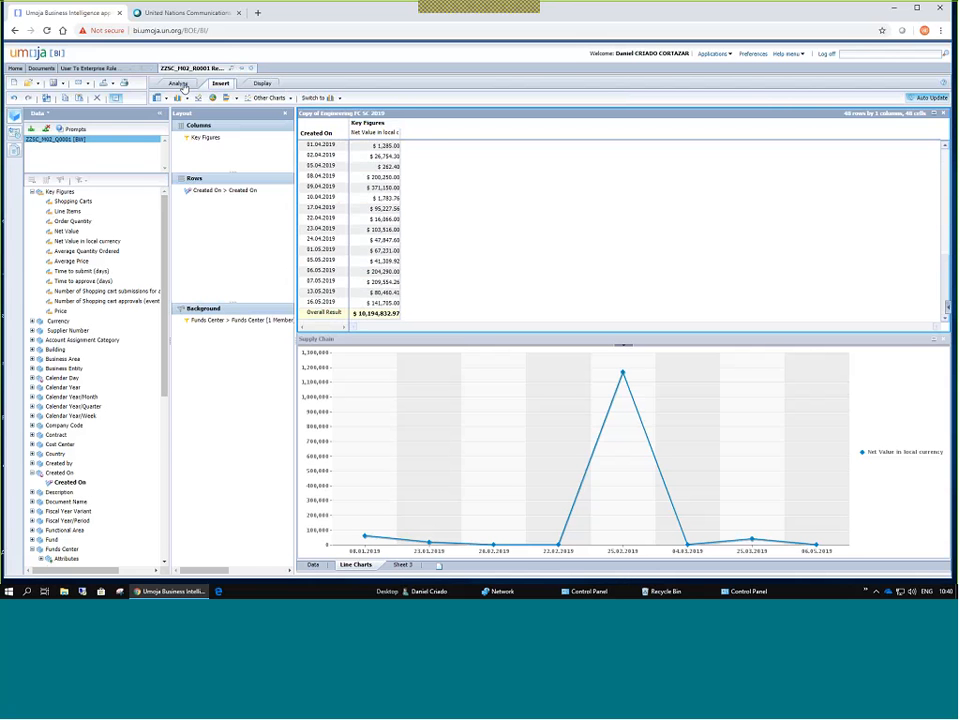
{"action": "left_click", "coordinate": [180, 84]}
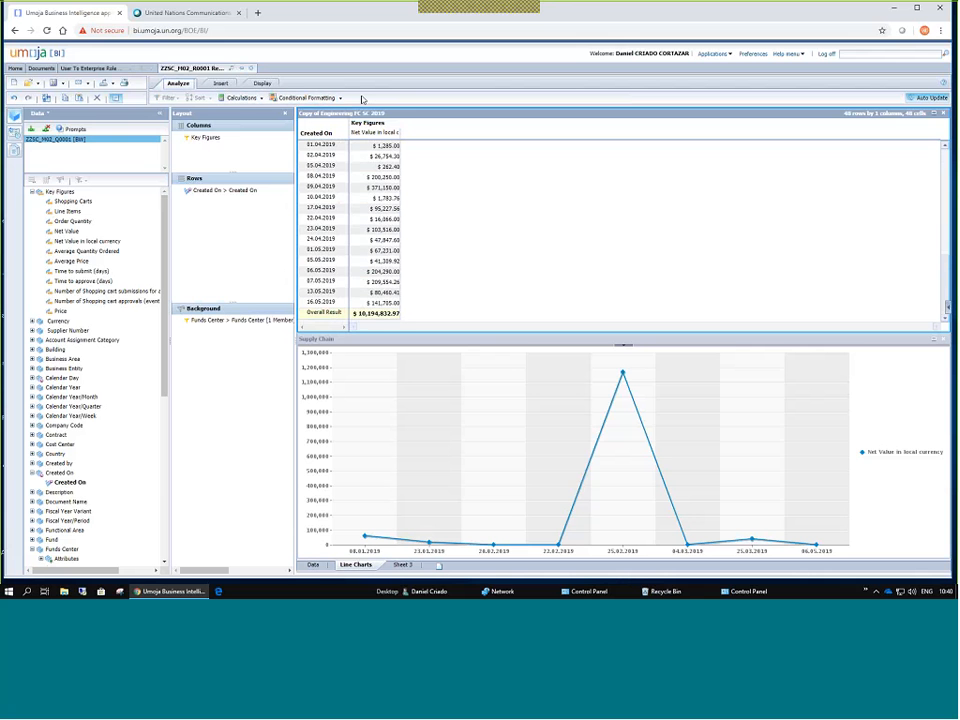
{"action": "left_click", "coordinate": [389, 146]}
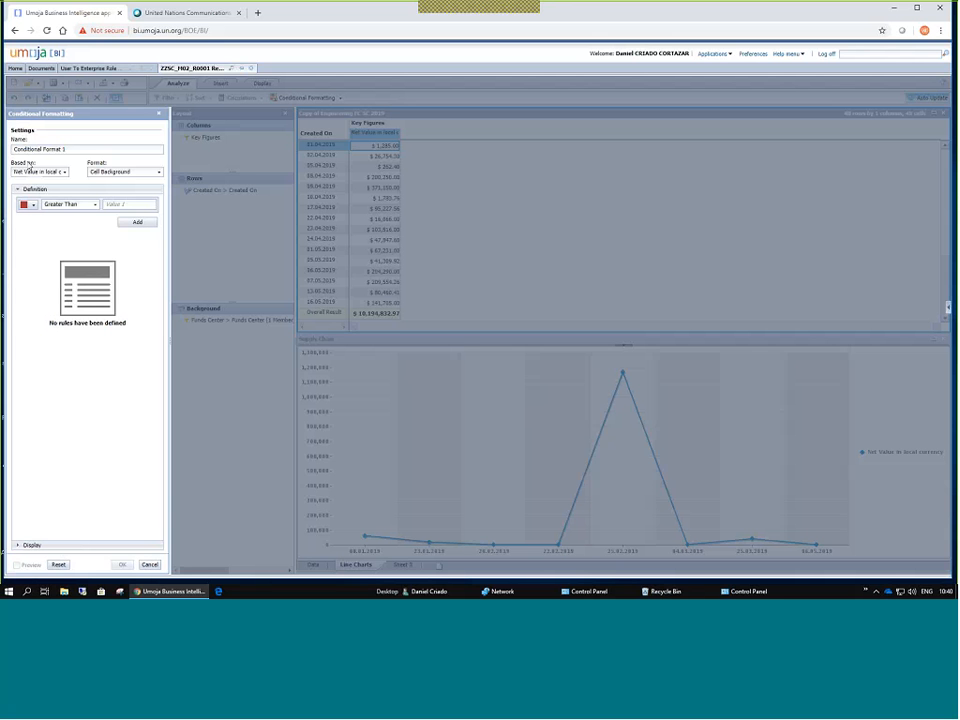
Keep the rule name Conditional Format 1 based on Net Value in local currency.
{"action": "left_click_drag", "start_coordinate": [66, 149], "coordinate": [13, 148]}
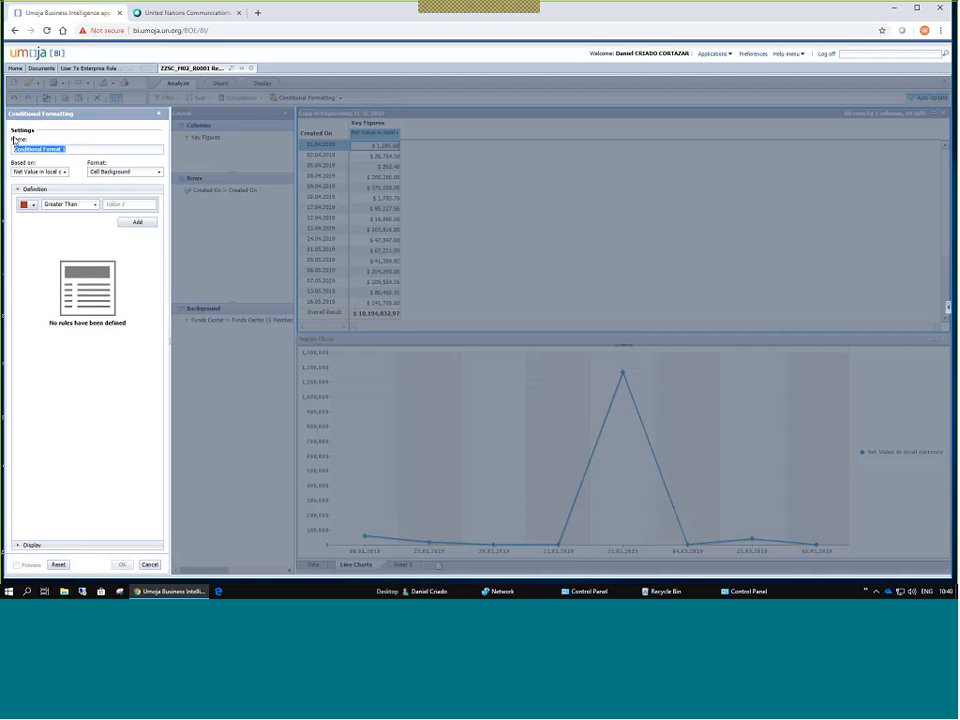
{"action": "left_click", "coordinate": [399, 119]}
{"action": "left_click", "coordinate": [65, 172]}
{"action": "left_click", "coordinate": [65, 173]}
{"action": "left_click", "coordinate": [65, 173]}
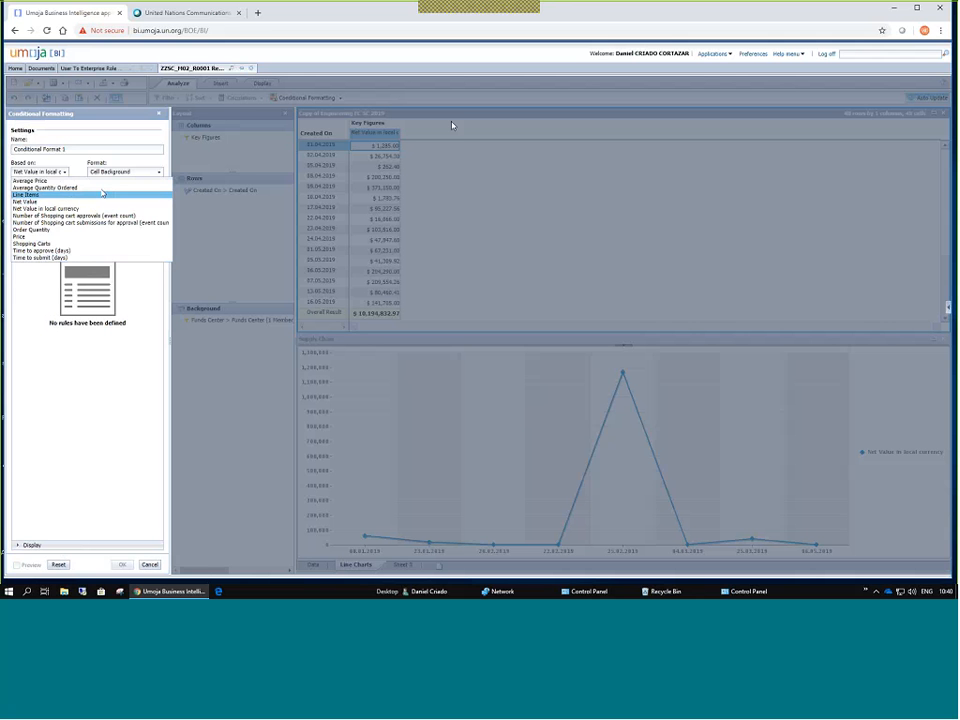
{"action": "left_click", "coordinate": [65, 174]}
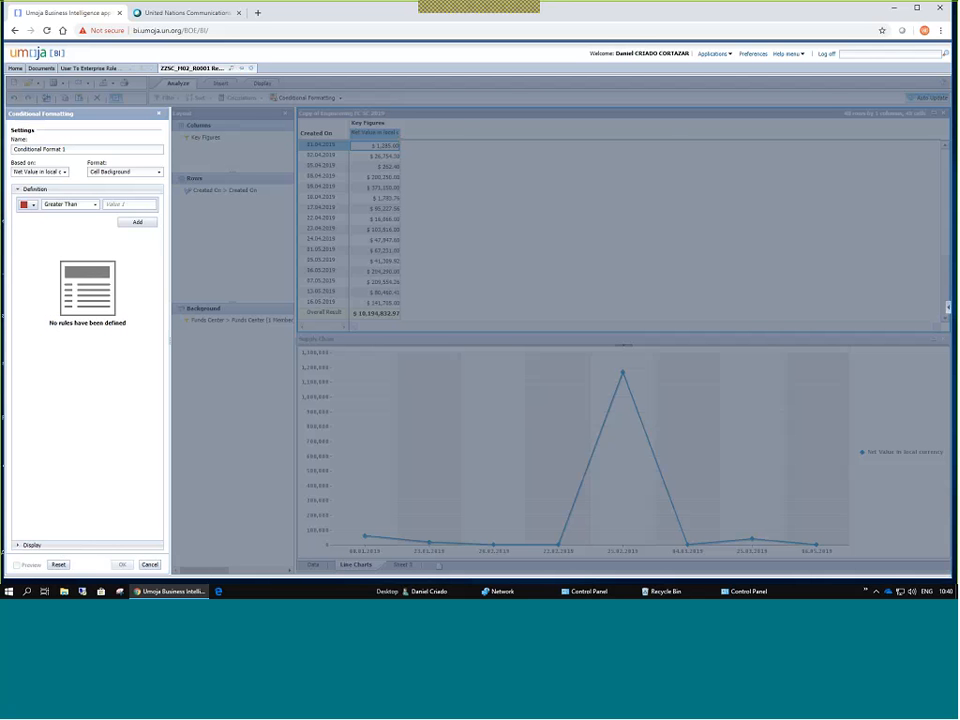
Set the rule to colour the cell background green.
{"action": "left_click", "coordinate": [160, 172]}
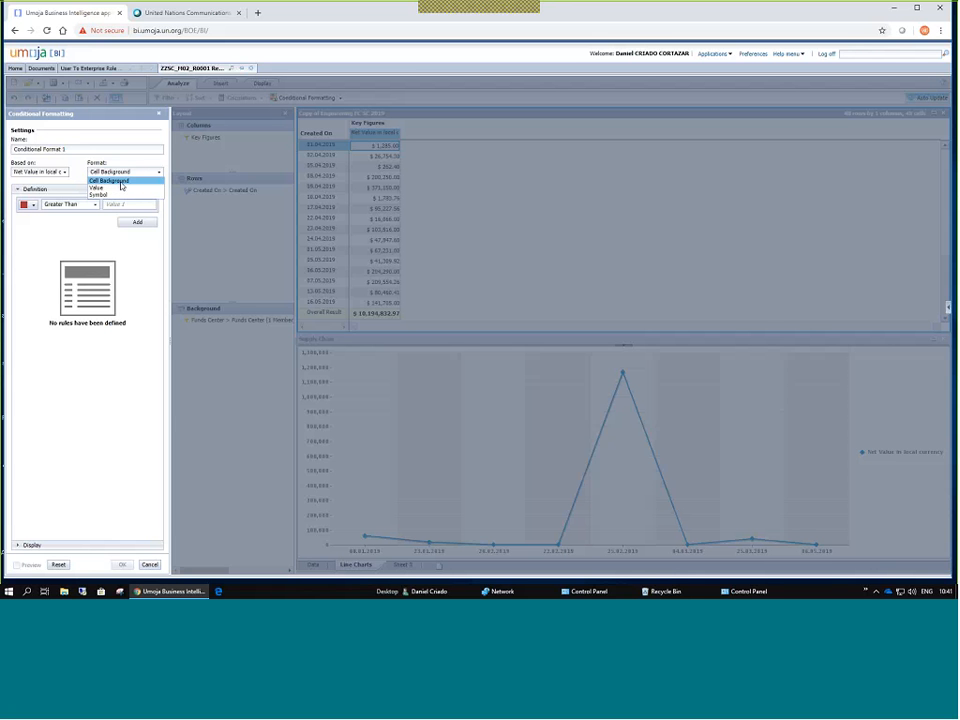
{"action": "left_click", "coordinate": [120, 182]}
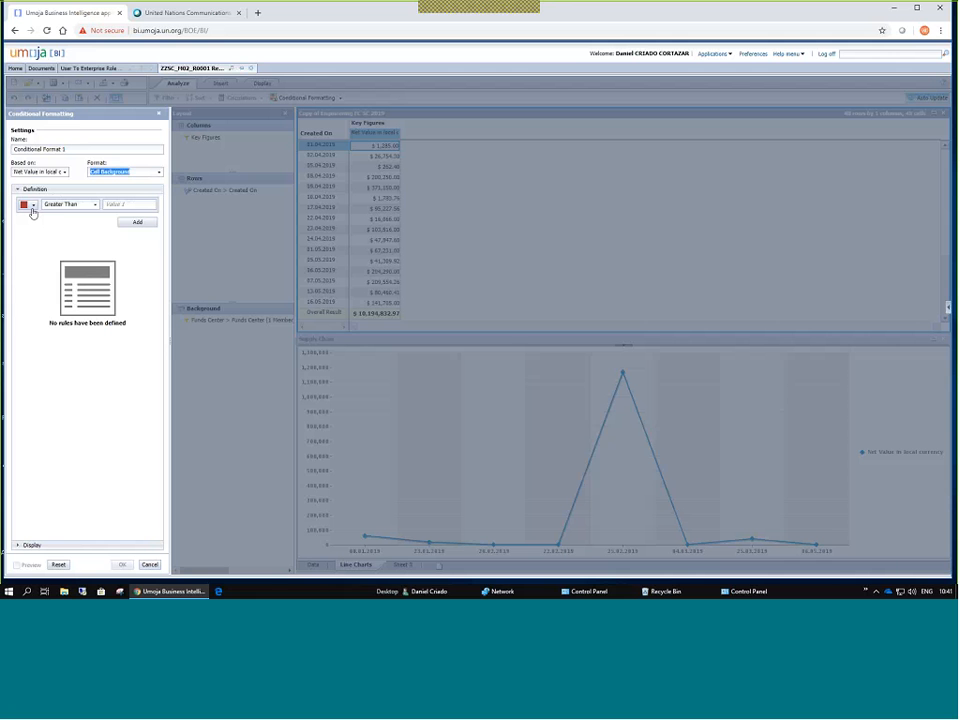
{"action": "left_click", "coordinate": [33, 205]}
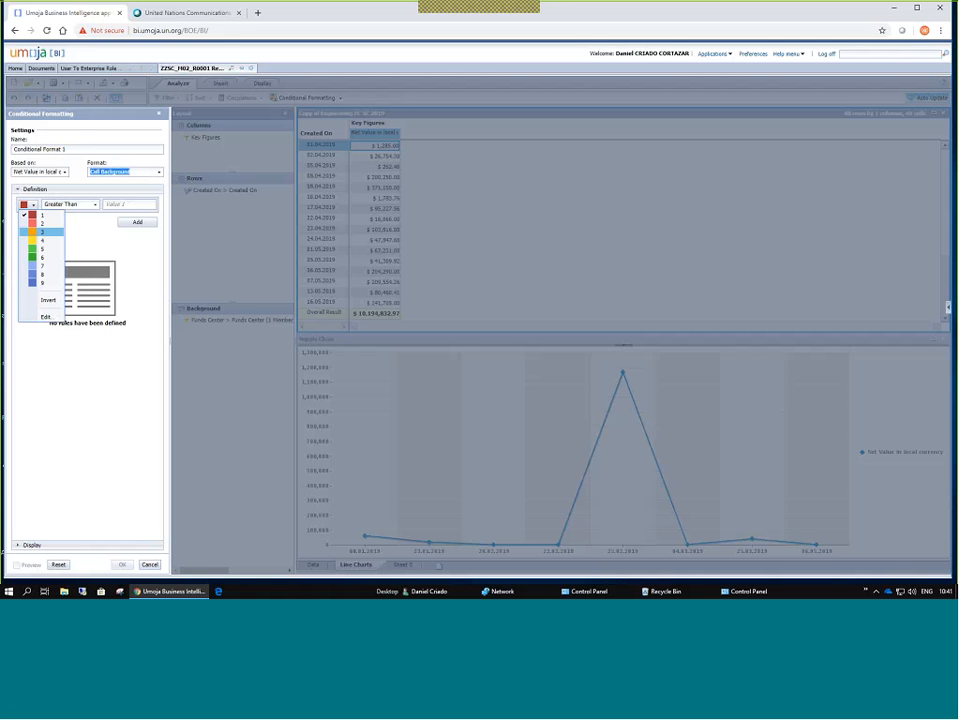
{"action": "left_click", "coordinate": [38, 230]}
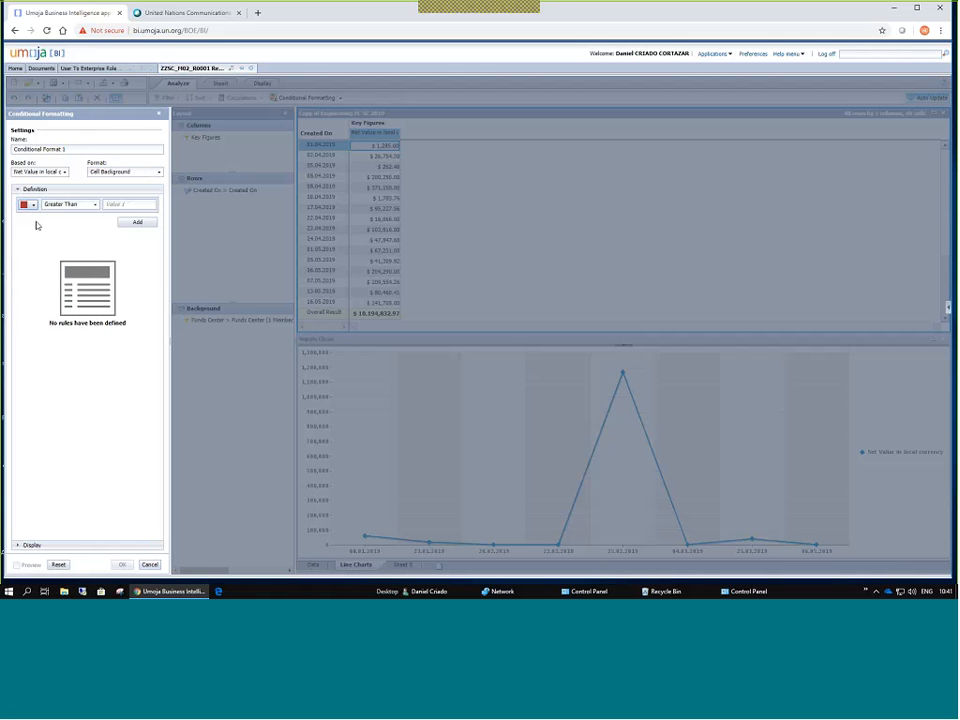
{"action": "left_click", "coordinate": [33, 204]}
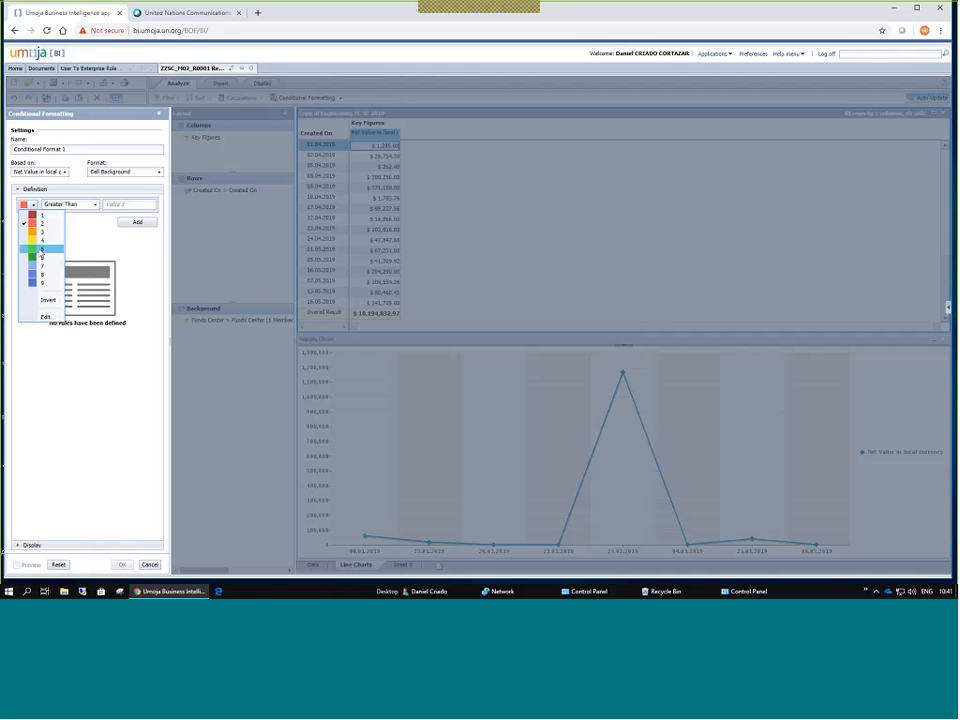
{"action": "left_click", "coordinate": [40, 256]}
{"action": "left_click", "coordinate": [33, 204]}
{"action": "left_click", "coordinate": [39, 257]}
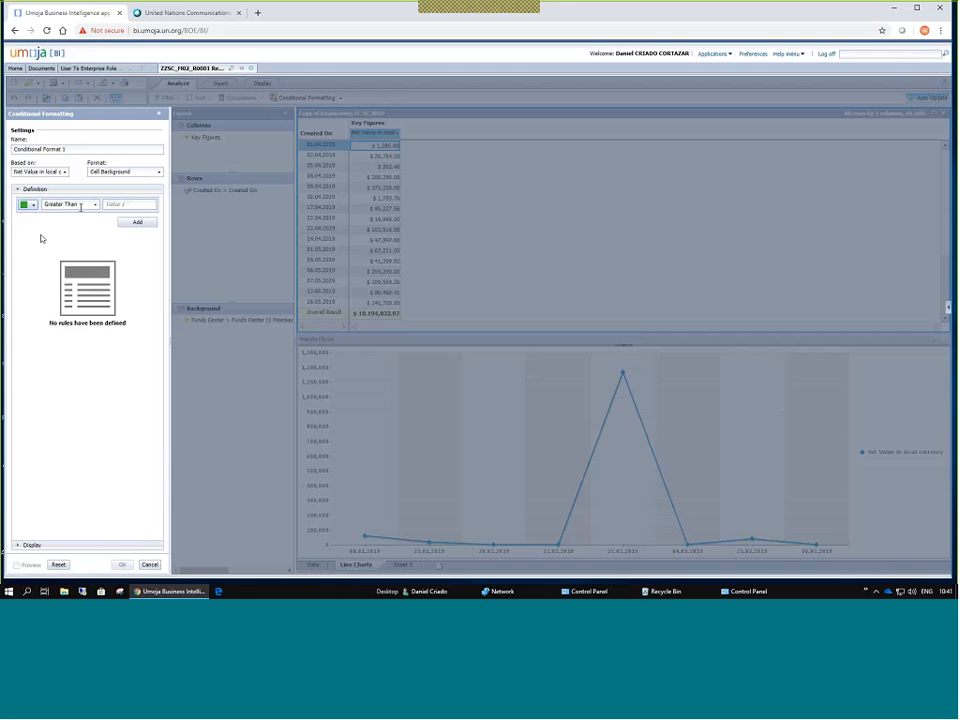
Set the condition to Greater Than 5 and switch the browser to full screen.
{"action": "left_click", "coordinate": [95, 206]}
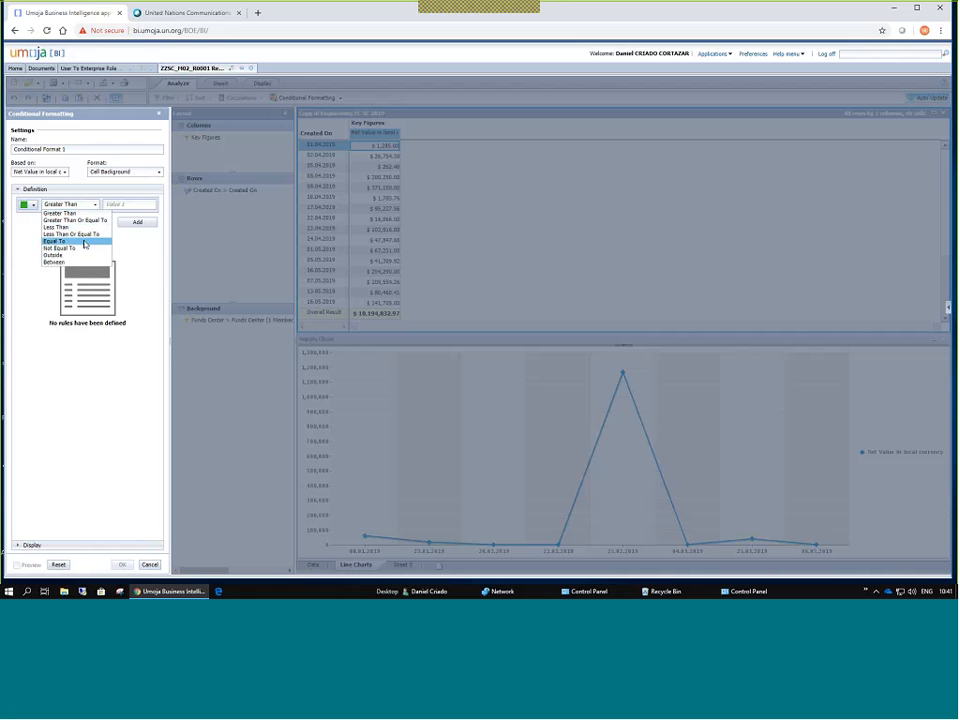
{"action": "left_click", "coordinate": [74, 202]}
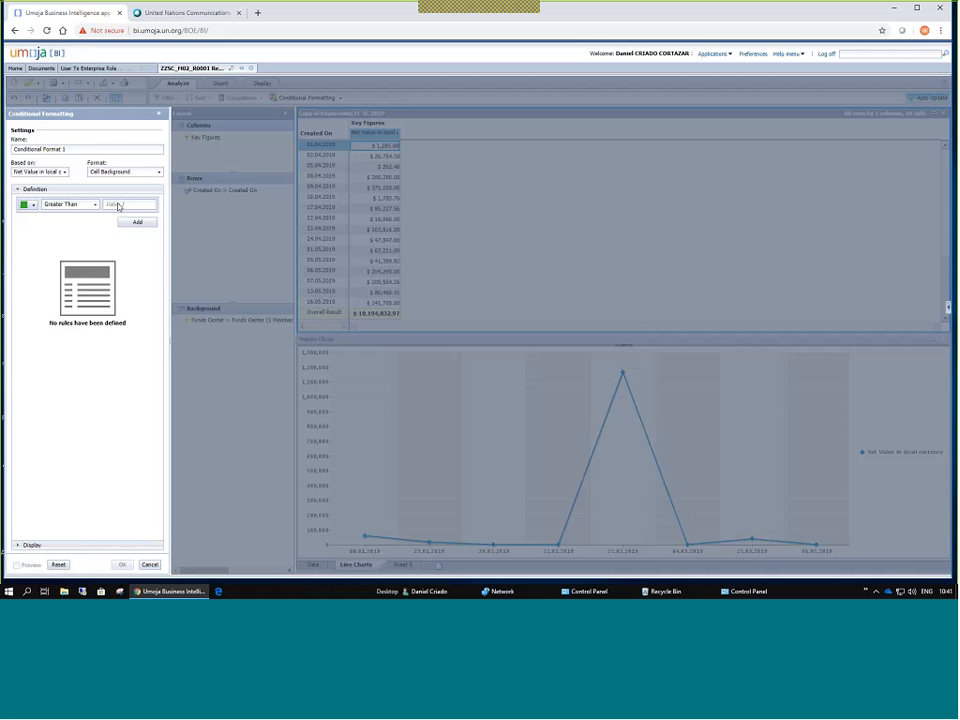
{"action": "left_click", "coordinate": [118, 205]}
{"action": "type", "text": "5"}
{"action": "key", "text": "F11"}
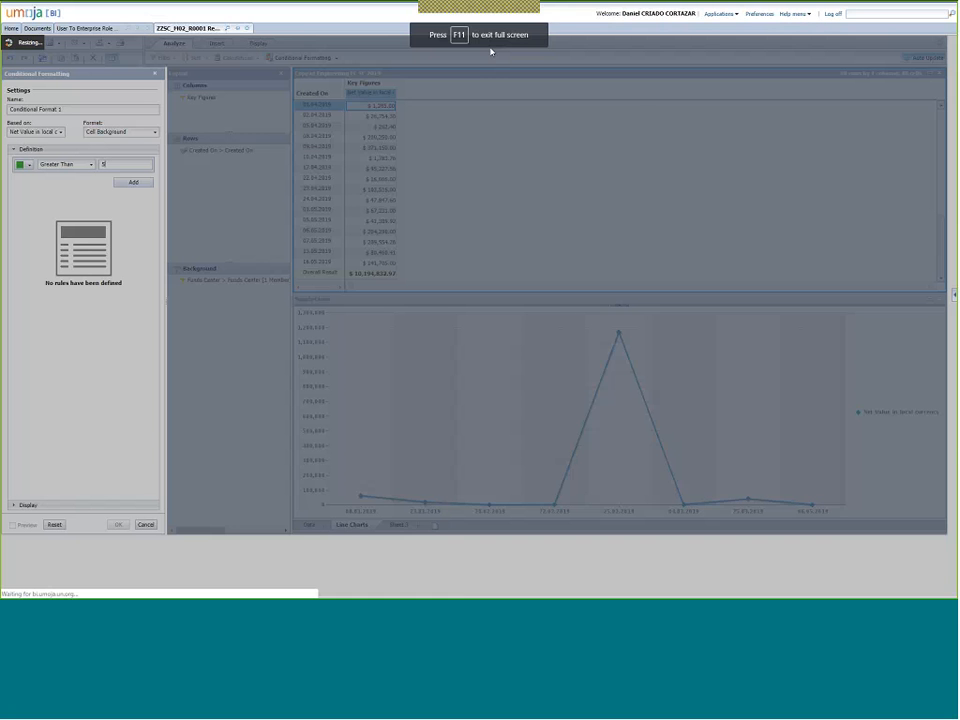
Close DevTools, then add a Greater Than 50,000 rule to Conditional Format 1 with preview on.
{"action": "key", "text": "F12"}
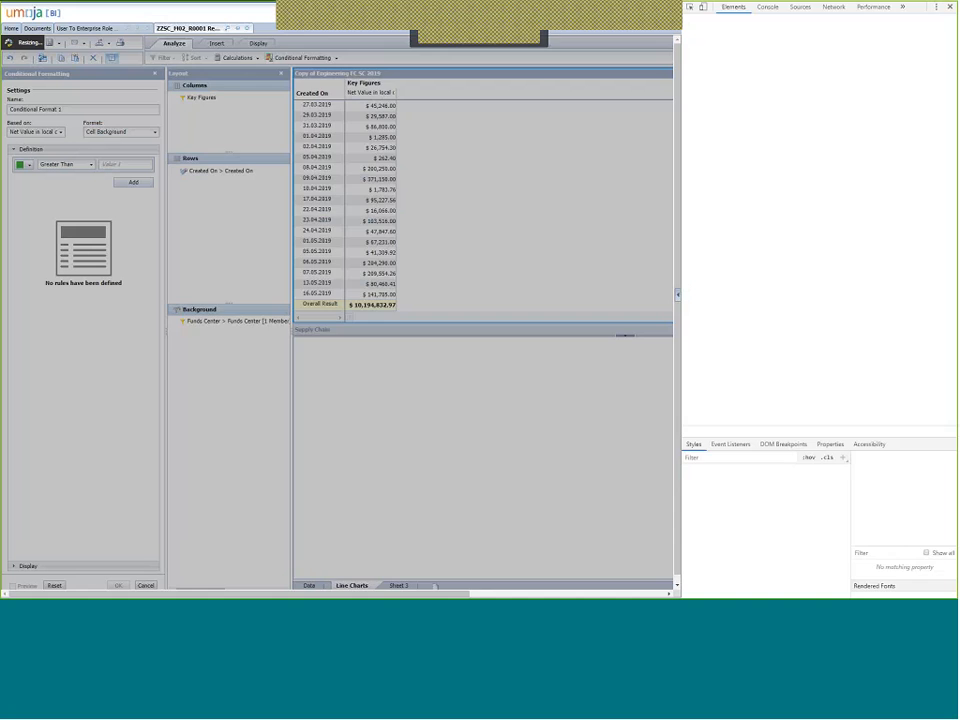
{"action": "left_click", "coordinate": [950, 7]}
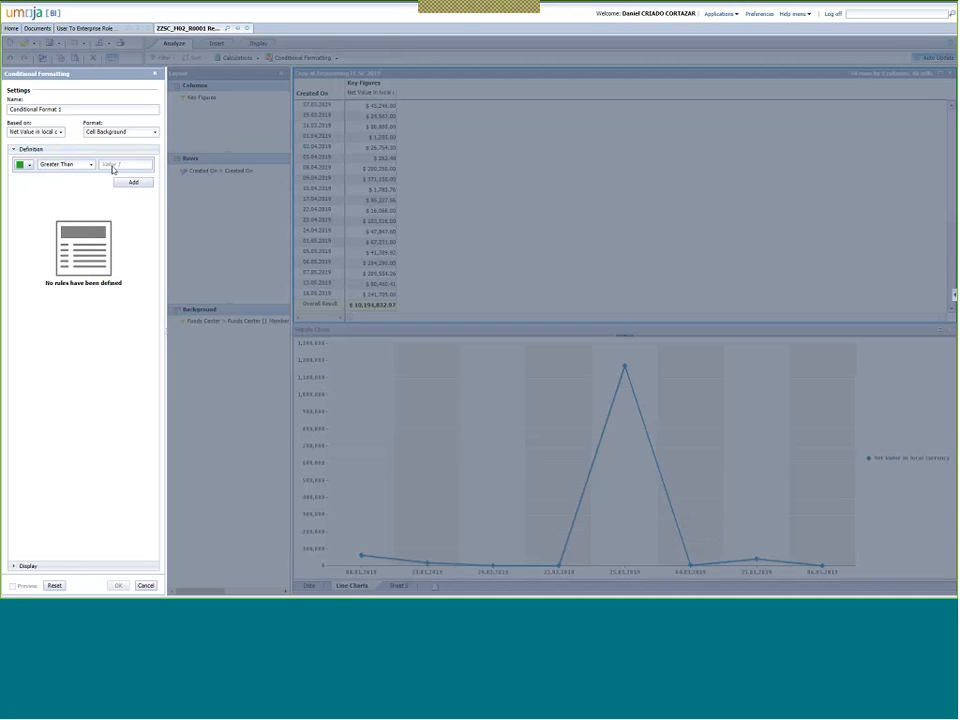
{"action": "left_click", "coordinate": [117, 165]}
{"action": "type", "text": "50000"}
{"action": "left_click", "coordinate": [131, 185]}
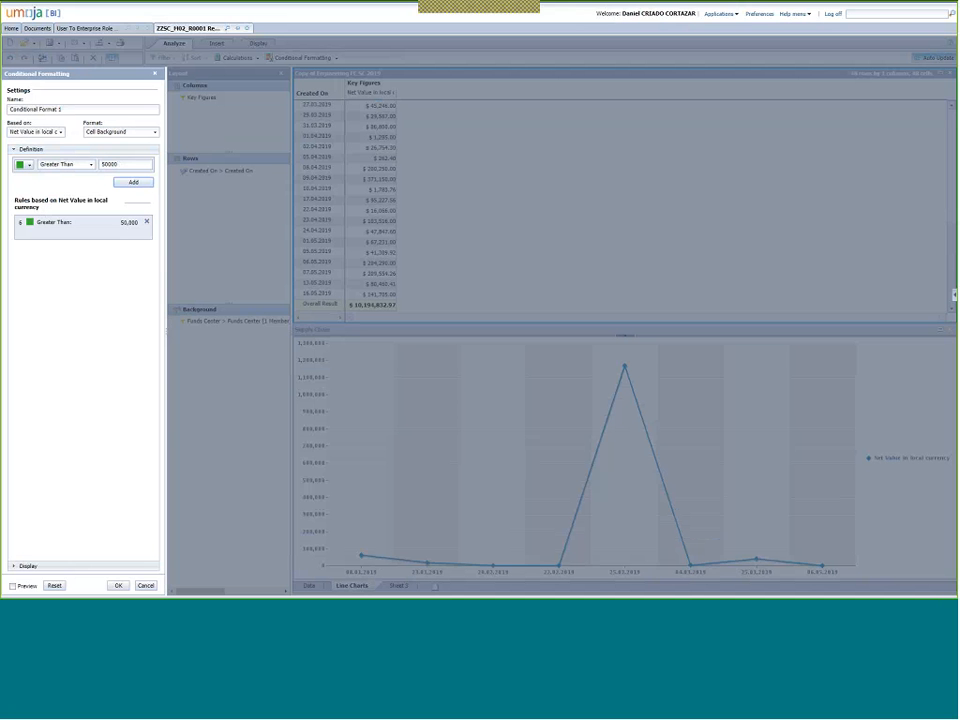
{"action": "left_click", "coordinate": [12, 585]}
Inspect the Based on and Format lists unchanged, then close conditional formatting without applying.
{"action": "left_click", "coordinate": [62, 132]}
{"action": "left_click", "coordinate": [62, 132]}
{"action": "left_click", "coordinate": [109, 132]}
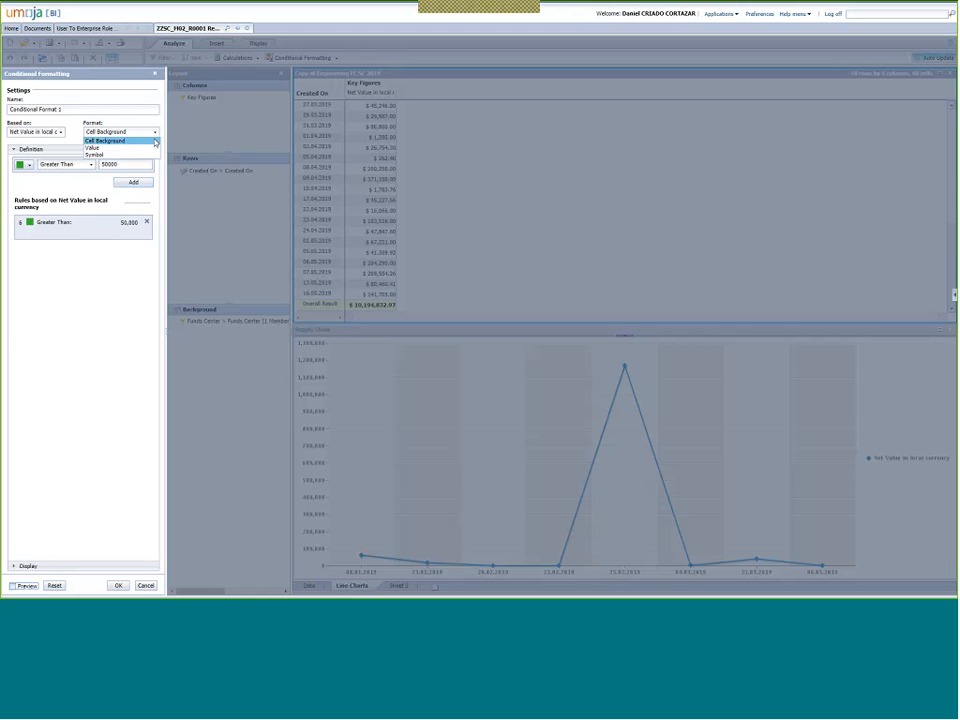
{"action": "left_click", "coordinate": [92, 165]}
{"action": "left_click", "coordinate": [64, 157]}
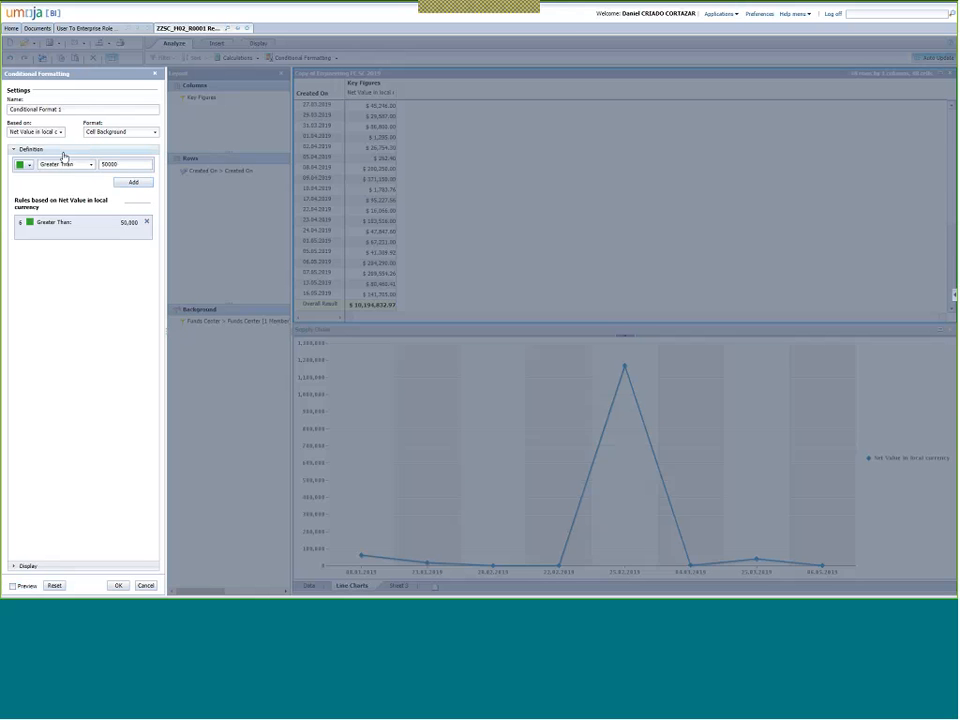
{"action": "left_click", "coordinate": [155, 74]}
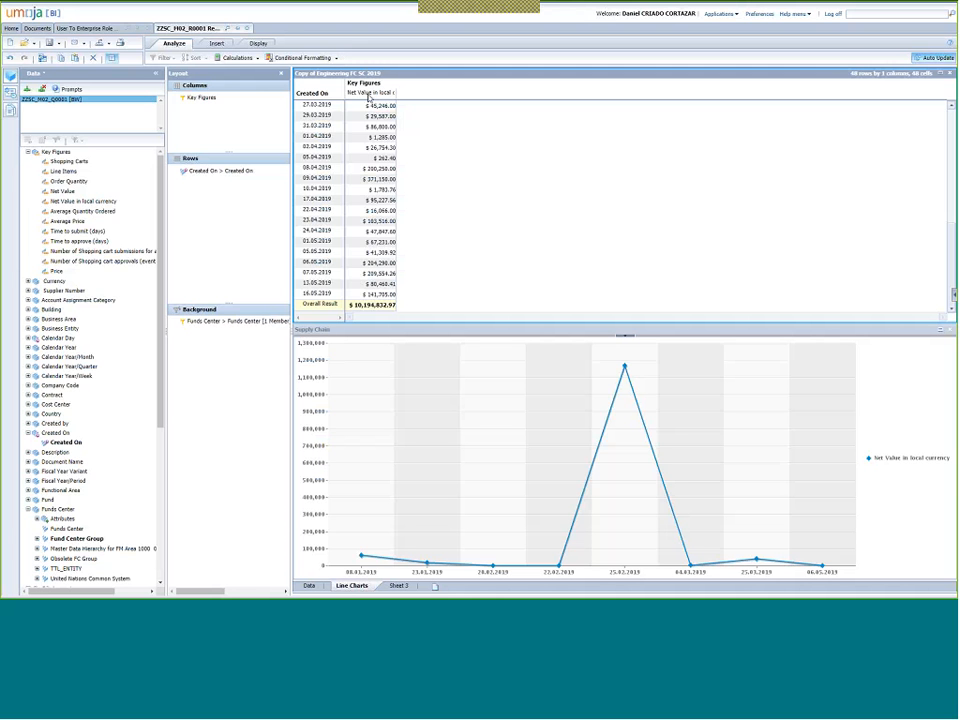
Create a red Greater Than 50,000 rule on the Net Value column, preview it and apply it.
{"action": "right_click", "coordinate": [365, 96]}
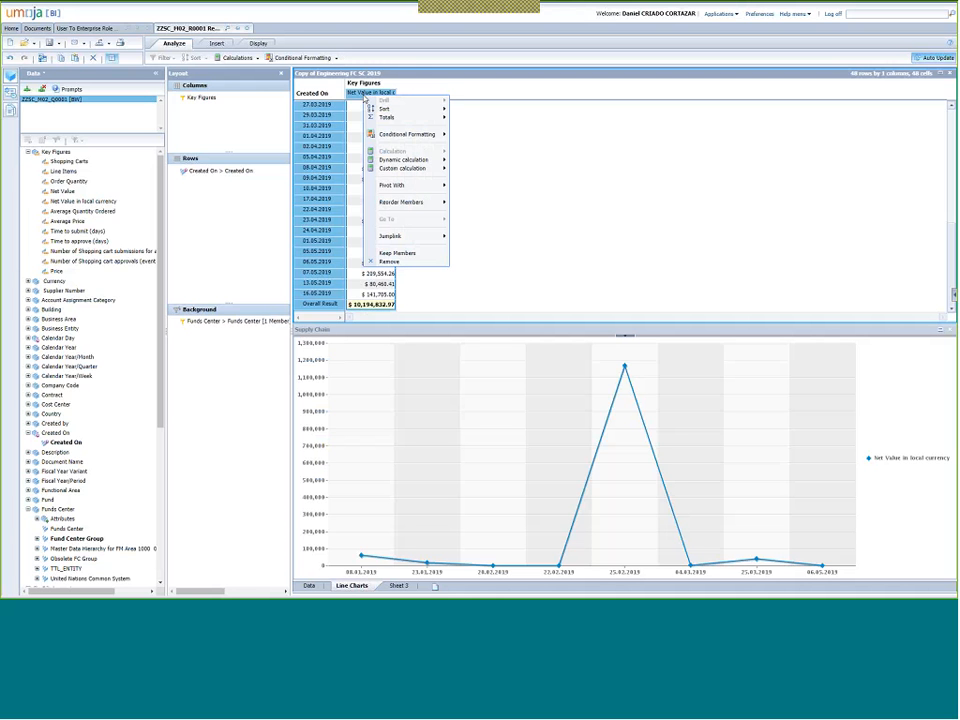
{"action": "mouse_move", "coordinate": [394, 138]}
{"action": "left_click", "coordinate": [468, 135]}
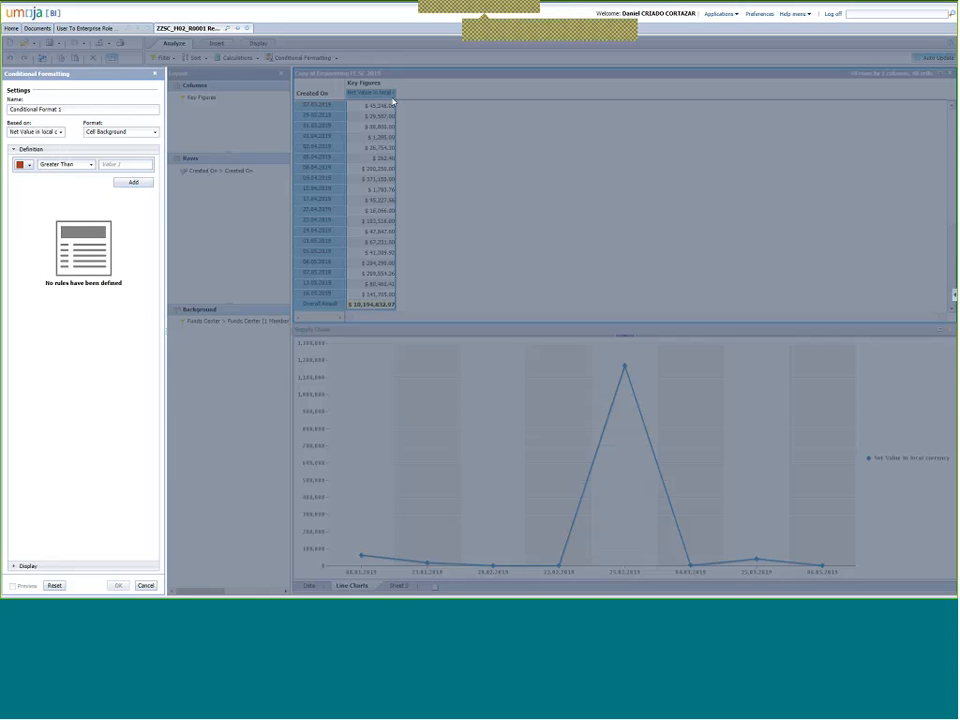
{"action": "left_click", "coordinate": [129, 164]}
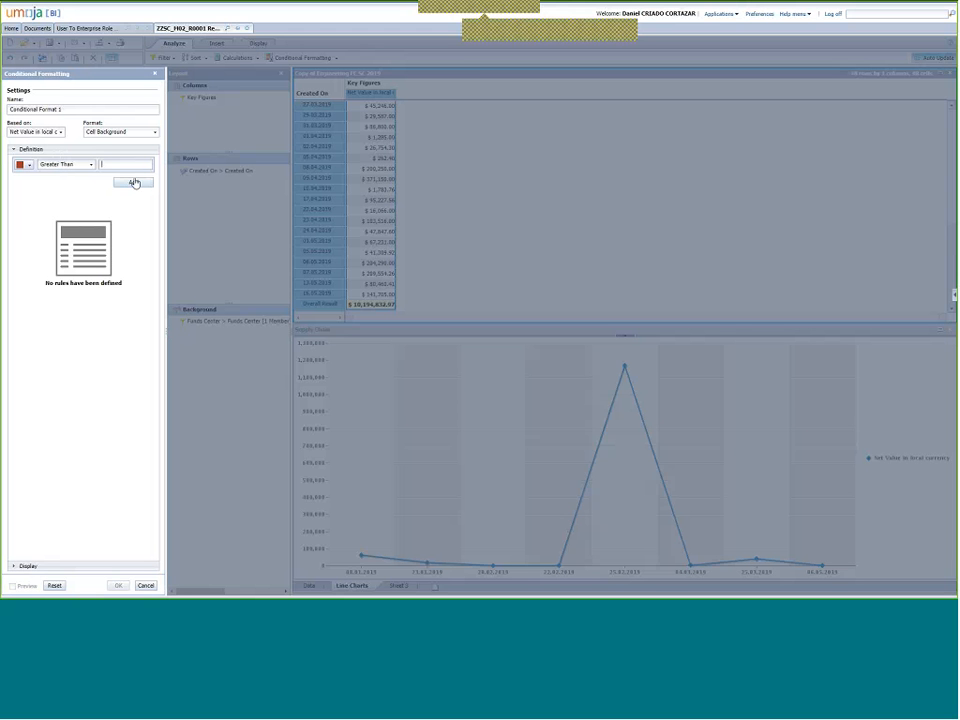
{"action": "type", "text": "50000"}
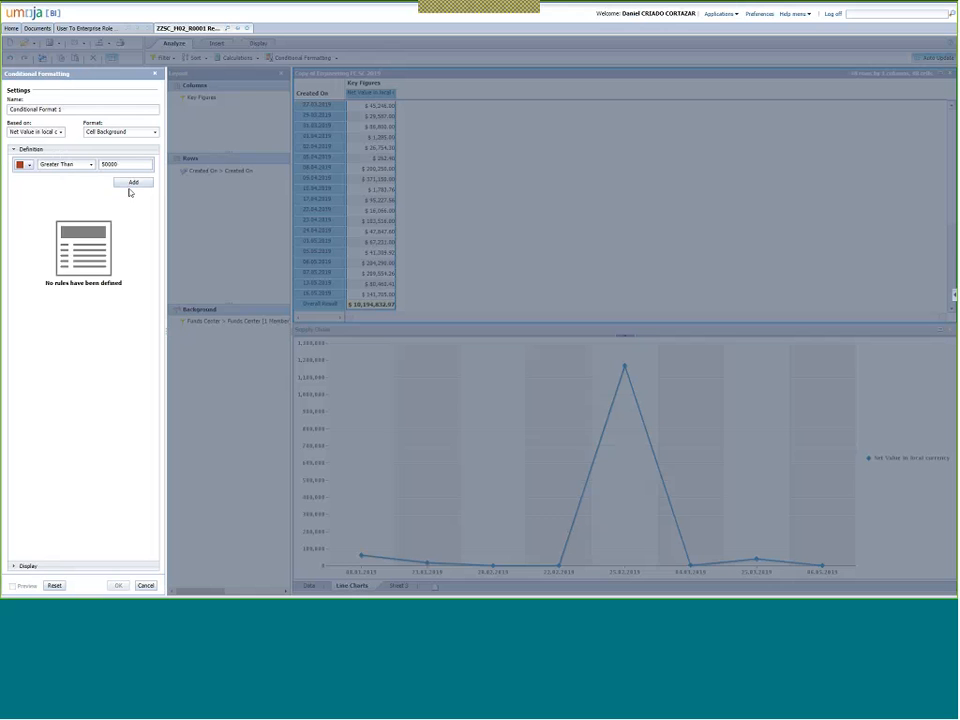
{"action": "left_click", "coordinate": [131, 184]}
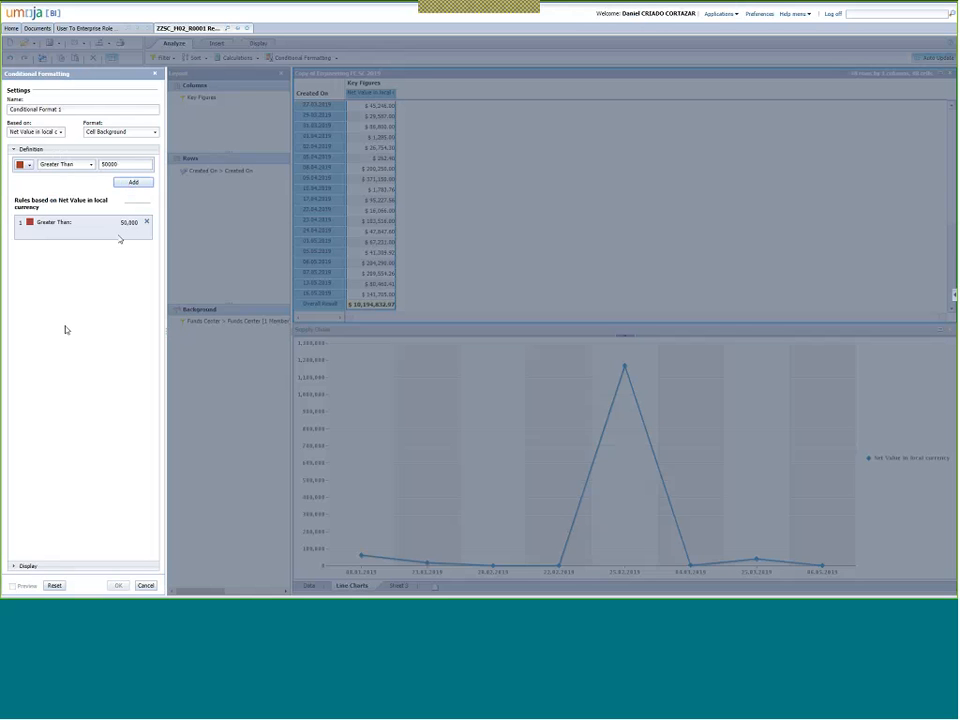
{"action": "left_click", "coordinate": [12, 586]}
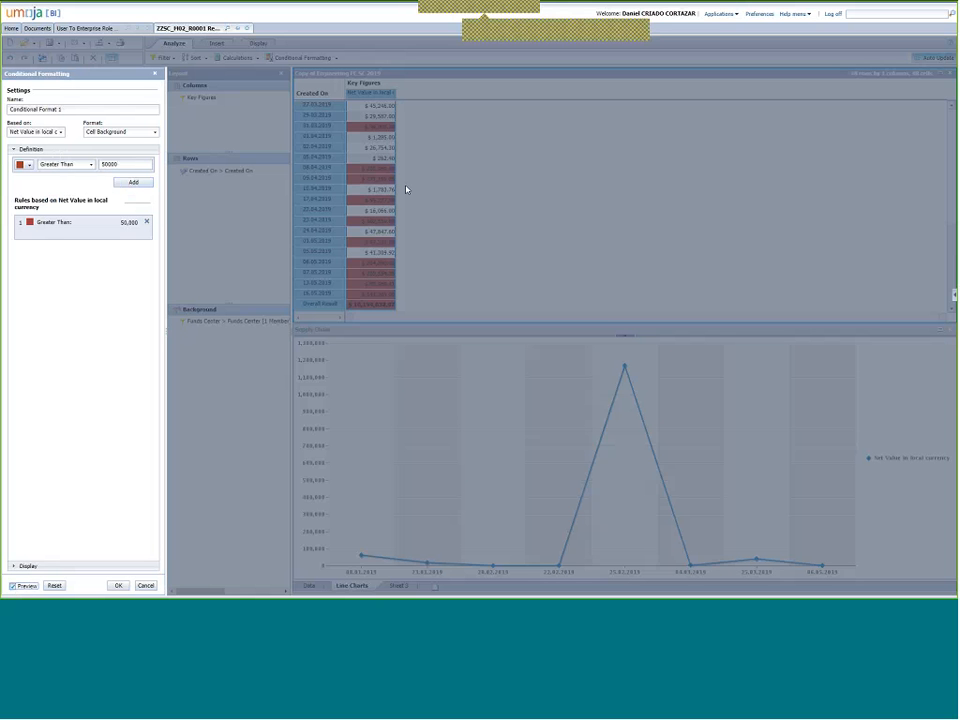
{"action": "left_click", "coordinate": [118, 585]}
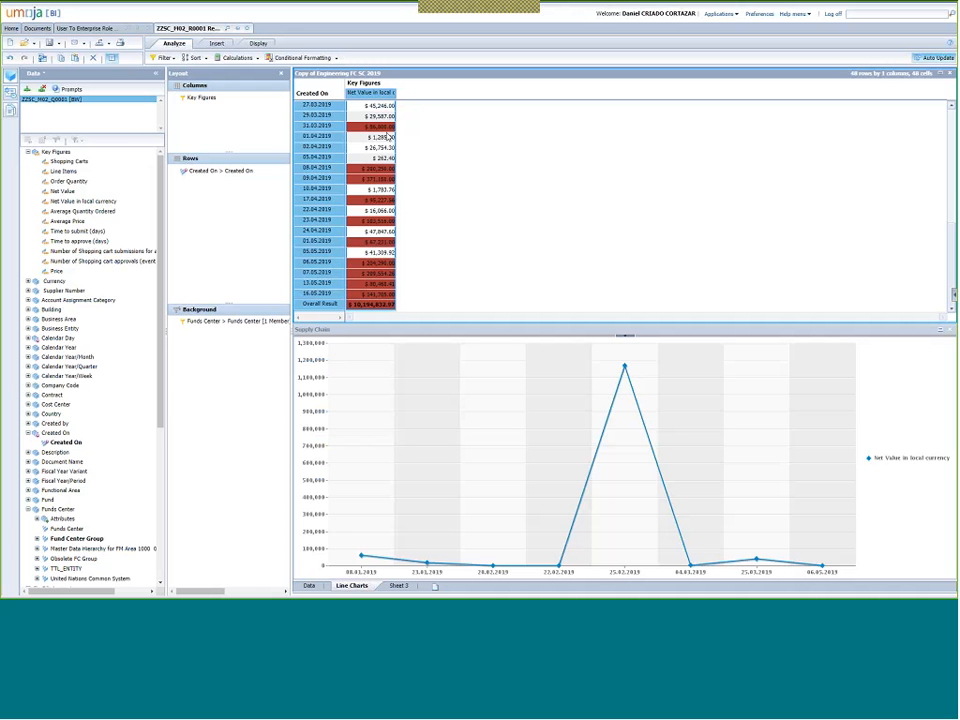
Scroll the crosstab to review the red-highlighted dates, then switch to the Insert and Display tools.
{"action": "scroll", "coordinate": [389, 136], "scroll_direction": "up", "scroll_amount": 8}
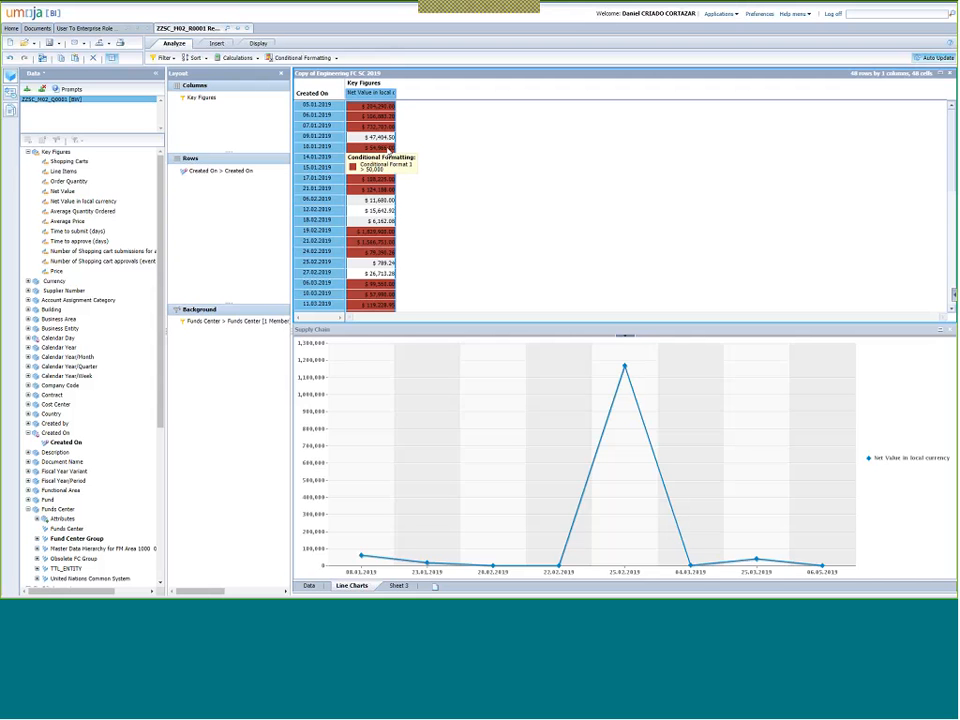
{"action": "scroll", "coordinate": [388, 148], "scroll_direction": "down", "scroll_amount": 5}
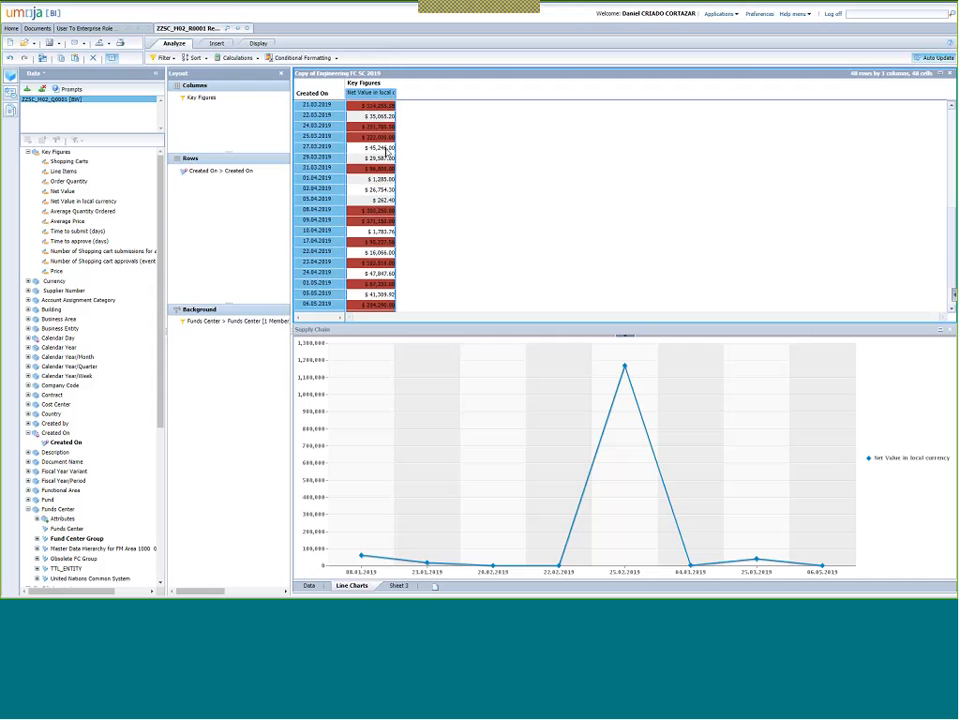
{"action": "scroll", "coordinate": [385, 150], "scroll_direction": "up", "scroll_amount": 8}
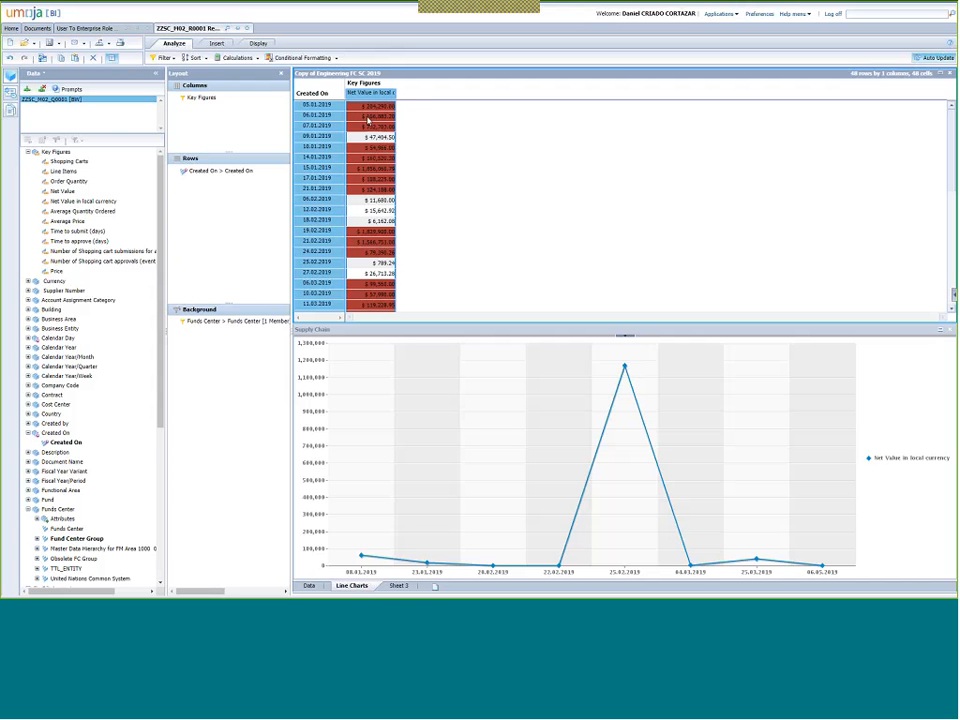
{"action": "mouse_move", "coordinate": [378, 158]}
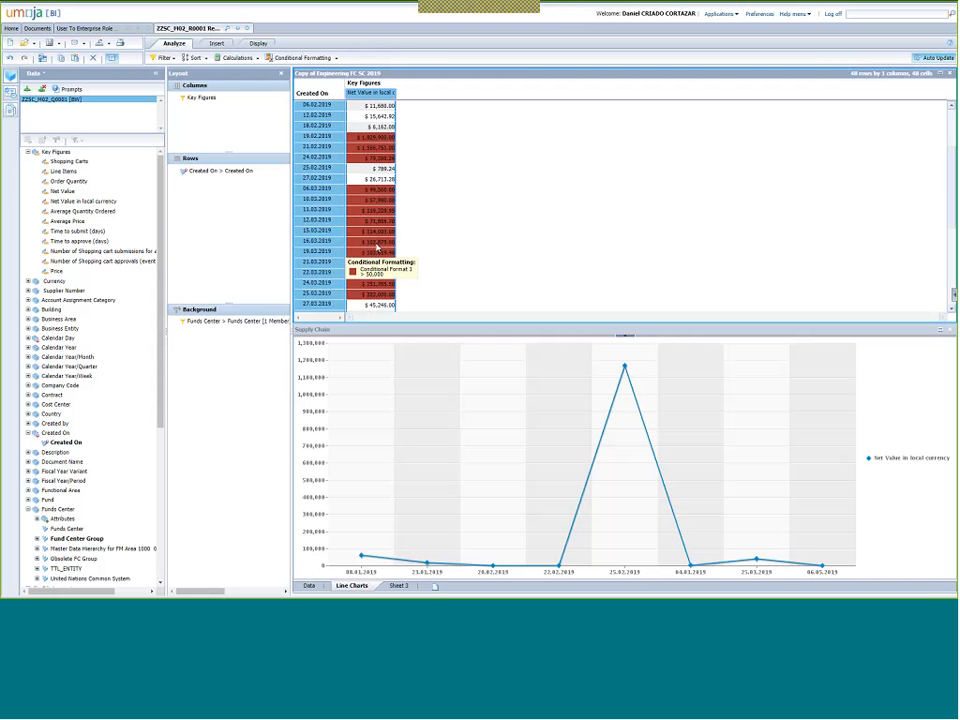
{"action": "scroll", "coordinate": [376, 230], "scroll_direction": "down", "scroll_amount": 1}
{"action": "scroll", "coordinate": [376, 234], "scroll_direction": "up", "scroll_amount": 1}
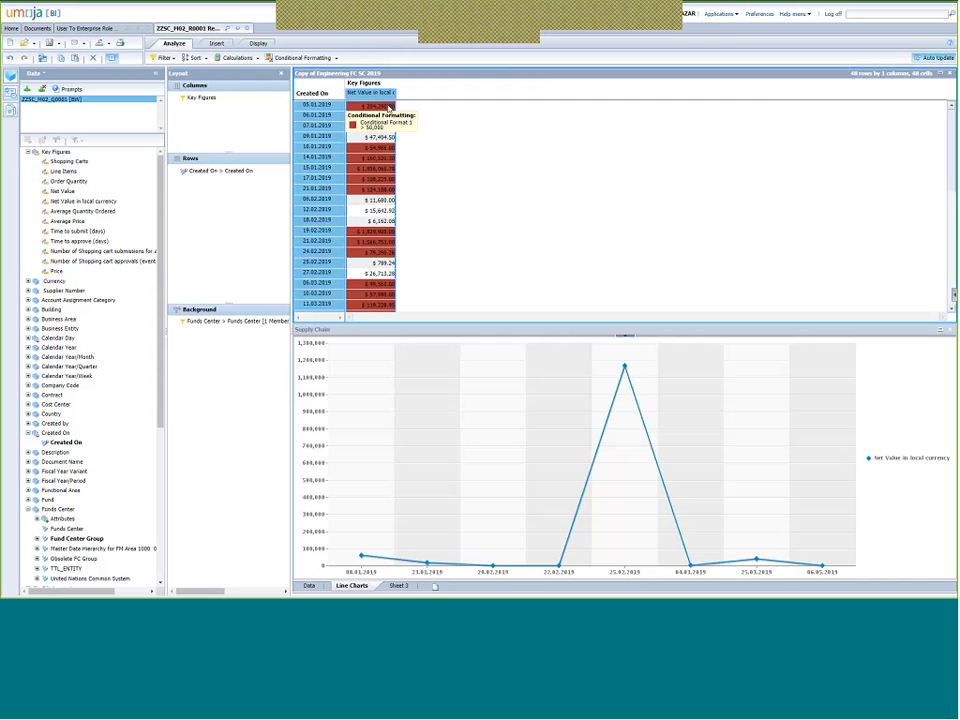
{"action": "scroll", "coordinate": [372, 127], "scroll_direction": "down", "scroll_amount": 3}
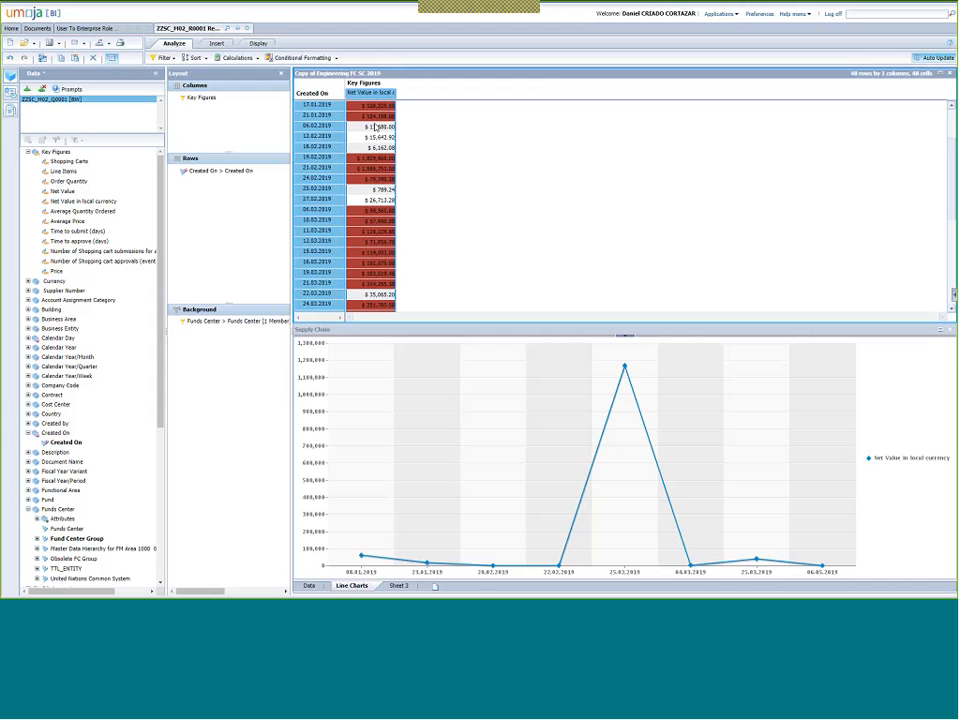
{"action": "left_click", "coordinate": [218, 43]}
{"action": "left_click", "coordinate": [256, 44]}
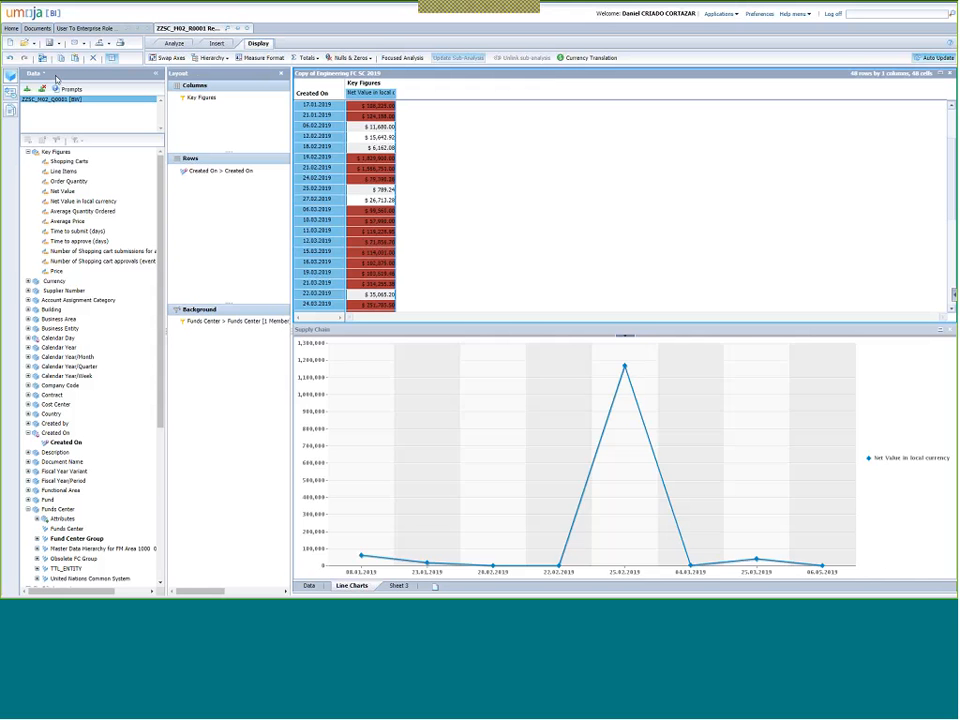
Leave full screen and look over the Save options without choosing one.
{"action": "left_click", "coordinate": [479, 47]}
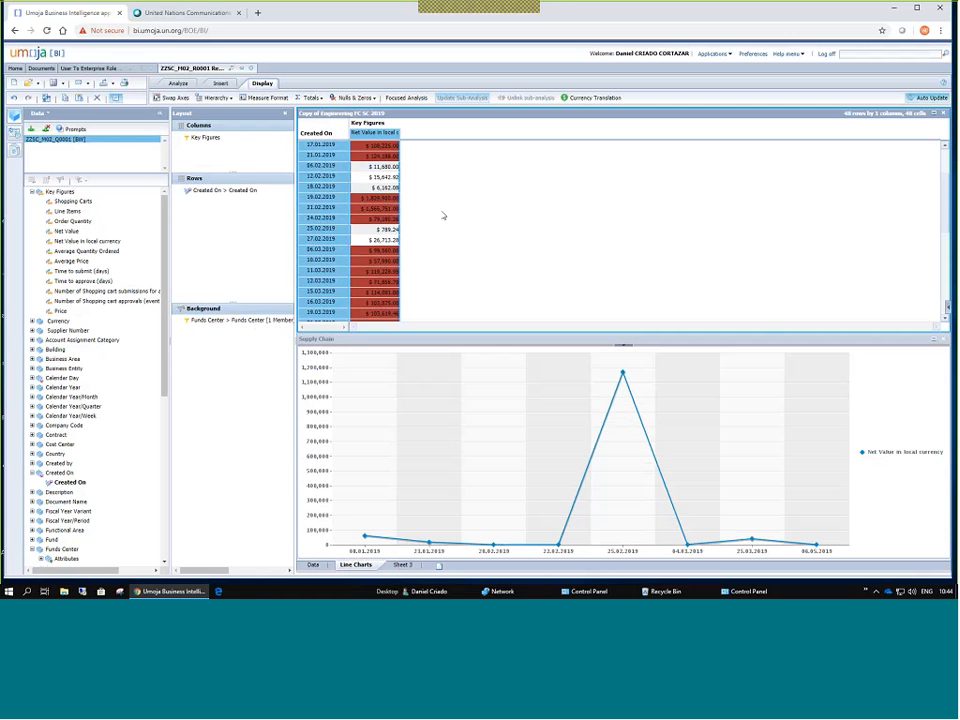
{"action": "left_click", "coordinate": [62, 84]}
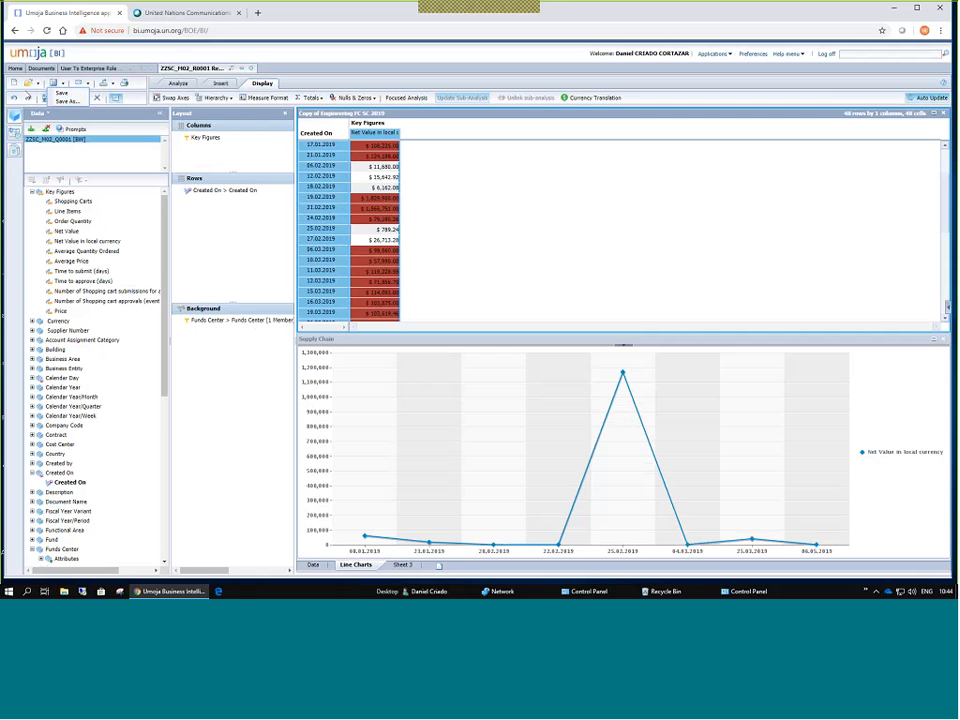
{"action": "left_click", "coordinate": [390, 166]}
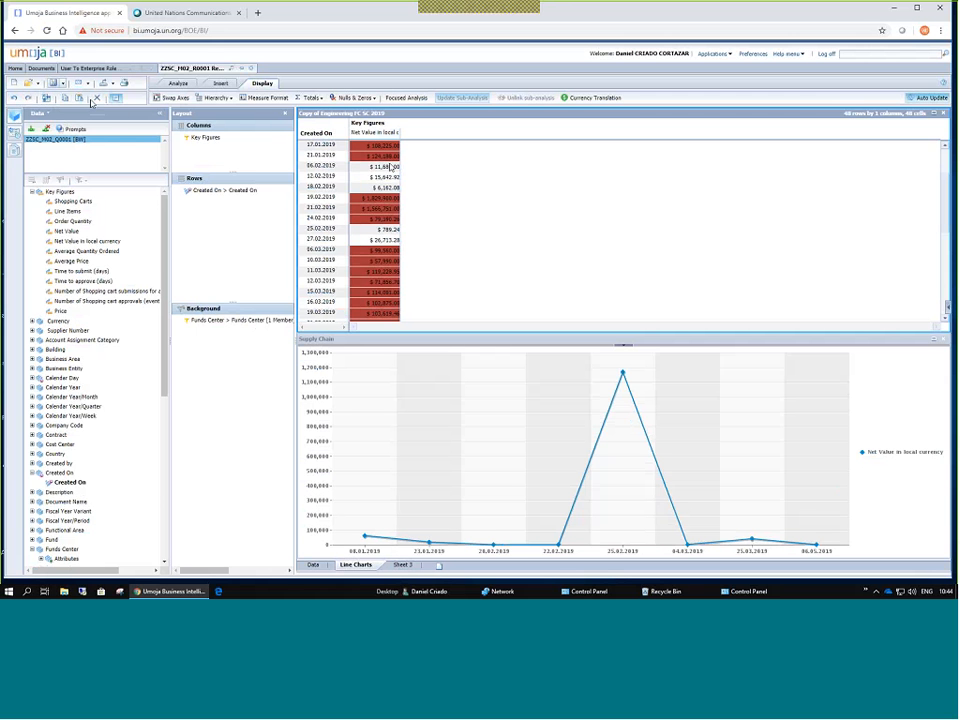
Keep 'Save prompt values with workspace' enabled in the Prompts summary and close it.
{"action": "left_click", "coordinate": [70, 129]}
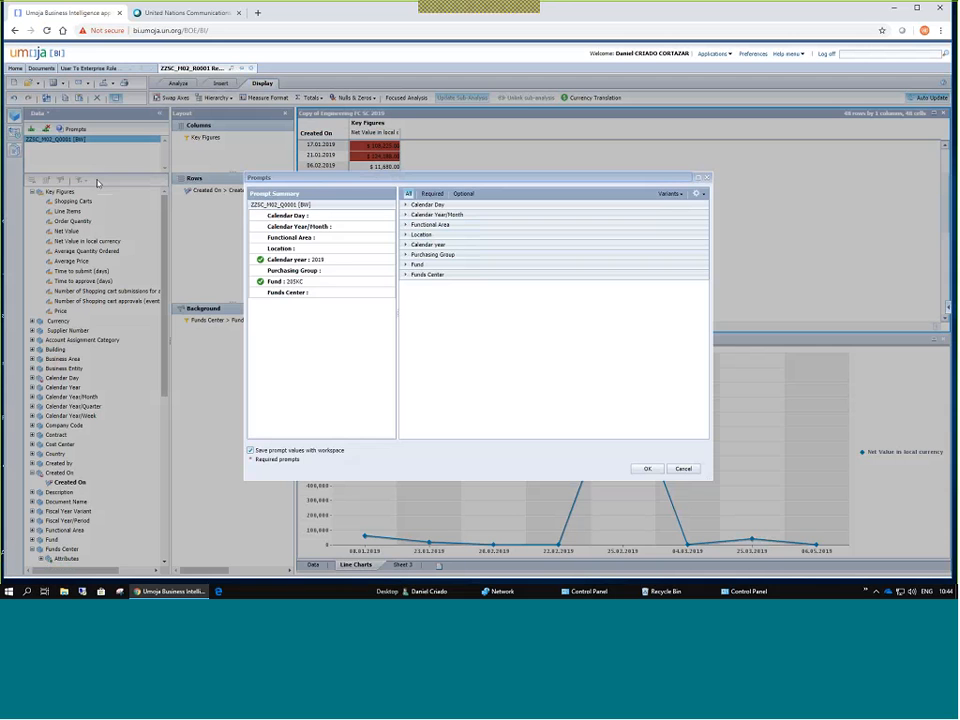
{"action": "left_click_drag", "start_coordinate": [418, 180], "coordinate": [316, 98]}
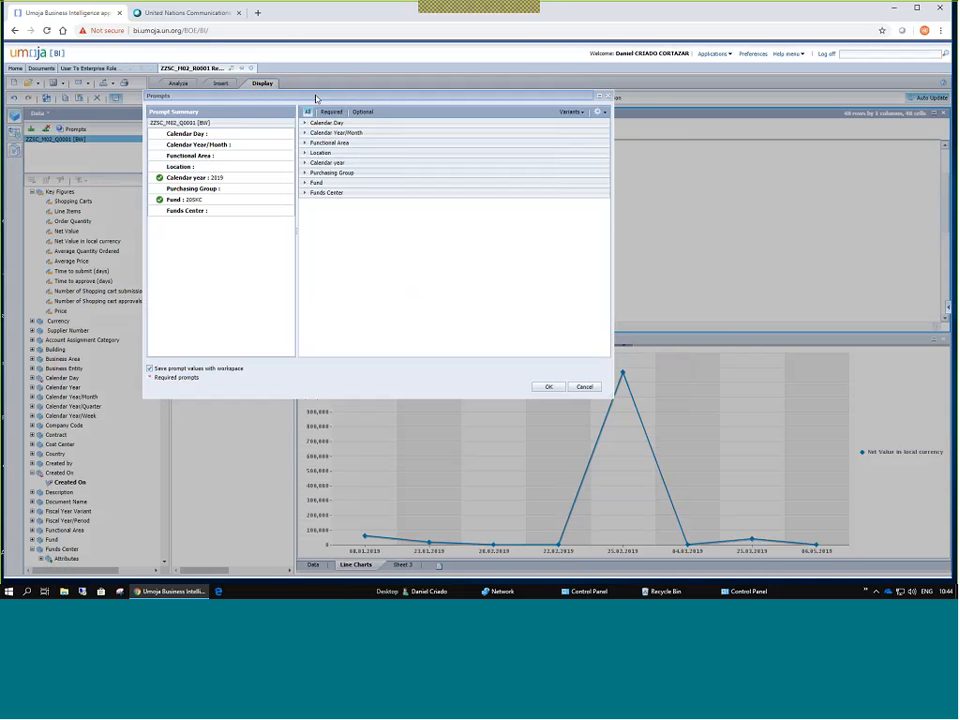
{"action": "left_click", "coordinate": [151, 368]}
{"action": "left_click", "coordinate": [150, 368]}
{"action": "left_click", "coordinate": [585, 387]}
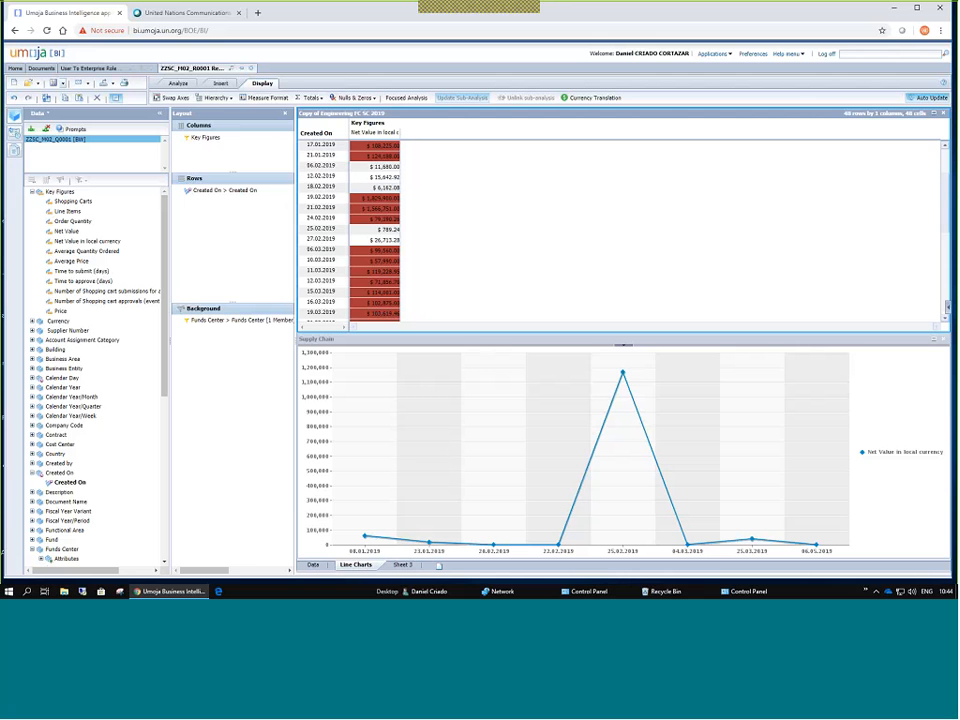
{"action": "left_click", "coordinate": [61, 85]}
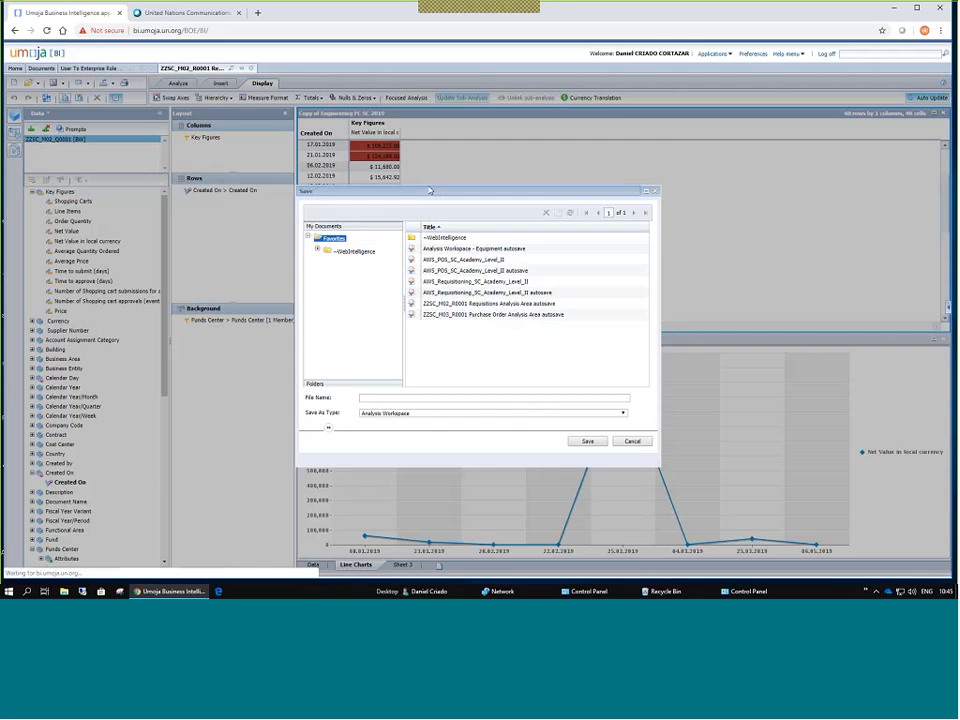
{"action": "left_click_drag", "start_coordinate": [430, 190], "coordinate": [395, 140]}
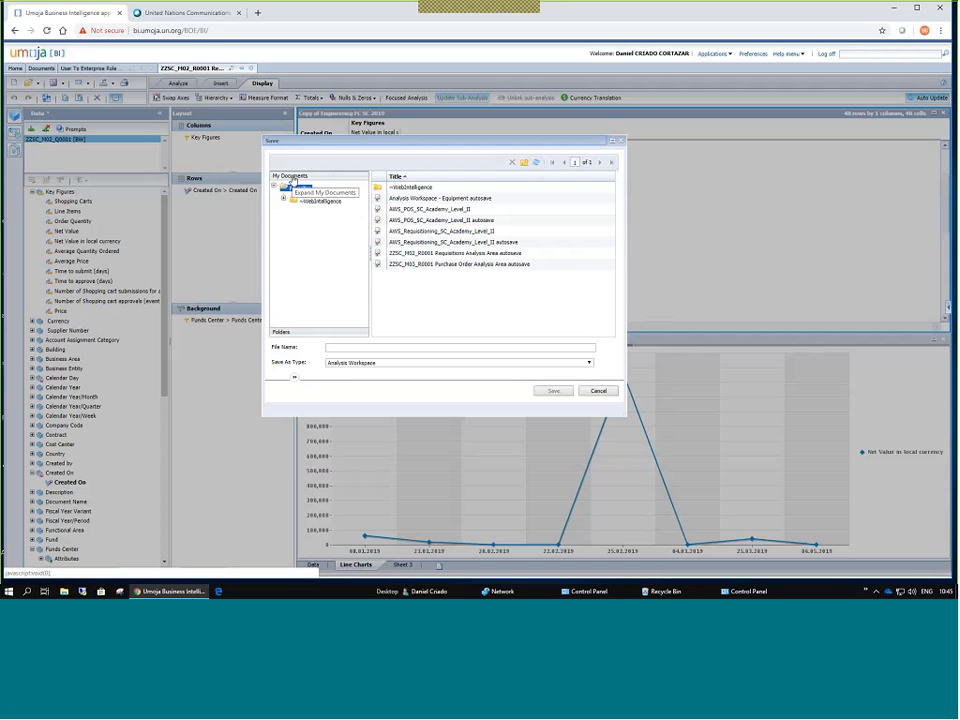
{"action": "left_click", "coordinate": [292, 331]}
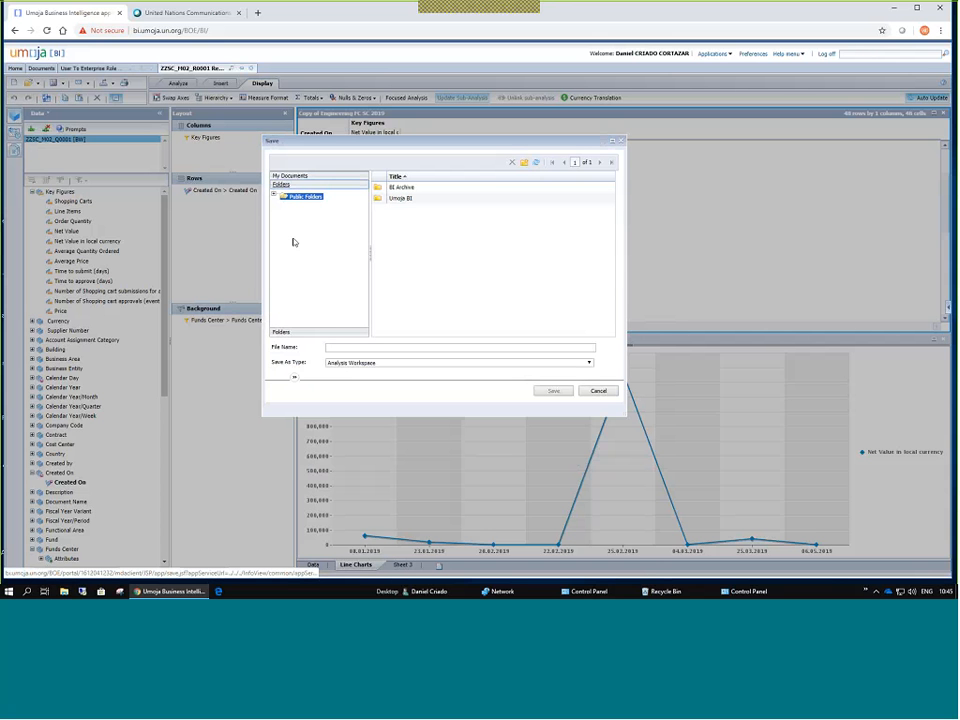
{"action": "left_click", "coordinate": [274, 195]}
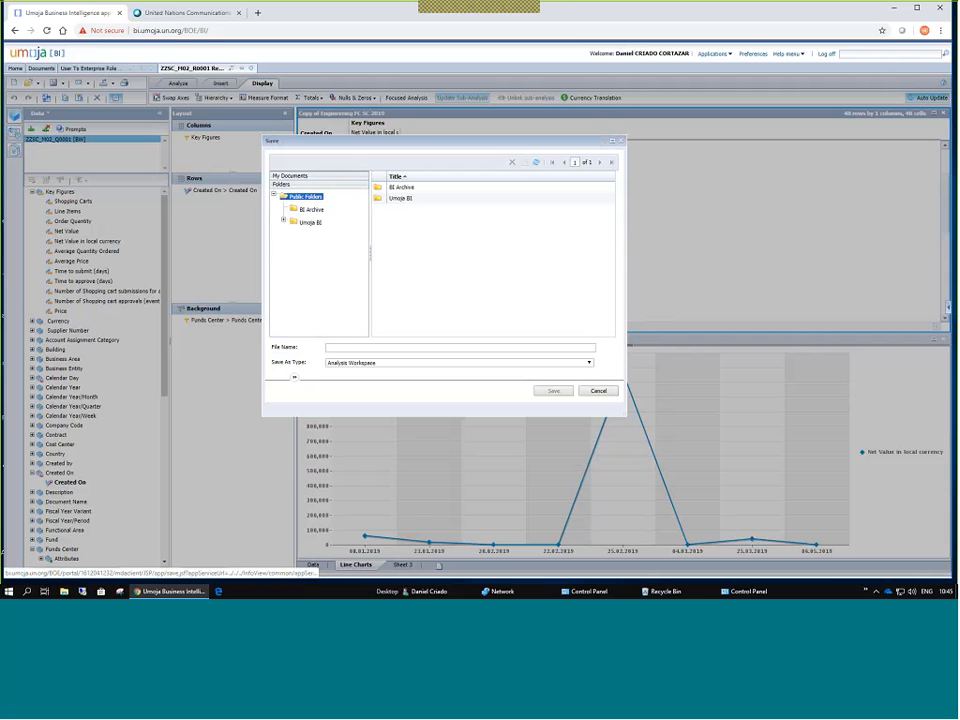
{"action": "left_click", "coordinate": [310, 209]}
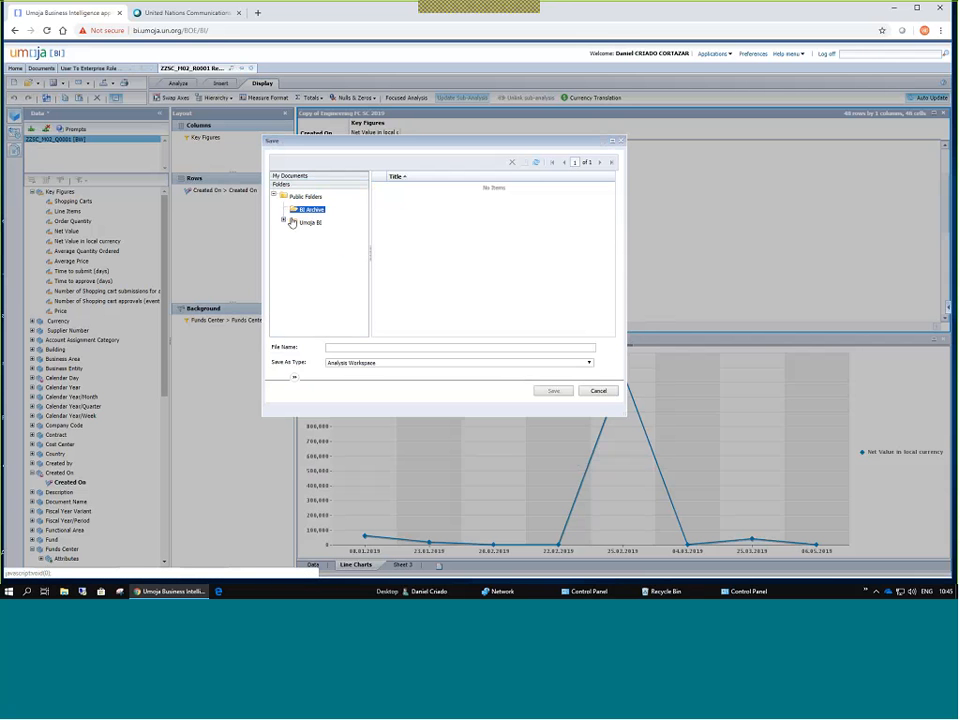
{"action": "left_click", "coordinate": [285, 221]}
{"action": "scroll", "coordinate": [310, 235], "scroll_direction": "down", "scroll_amount": 3}
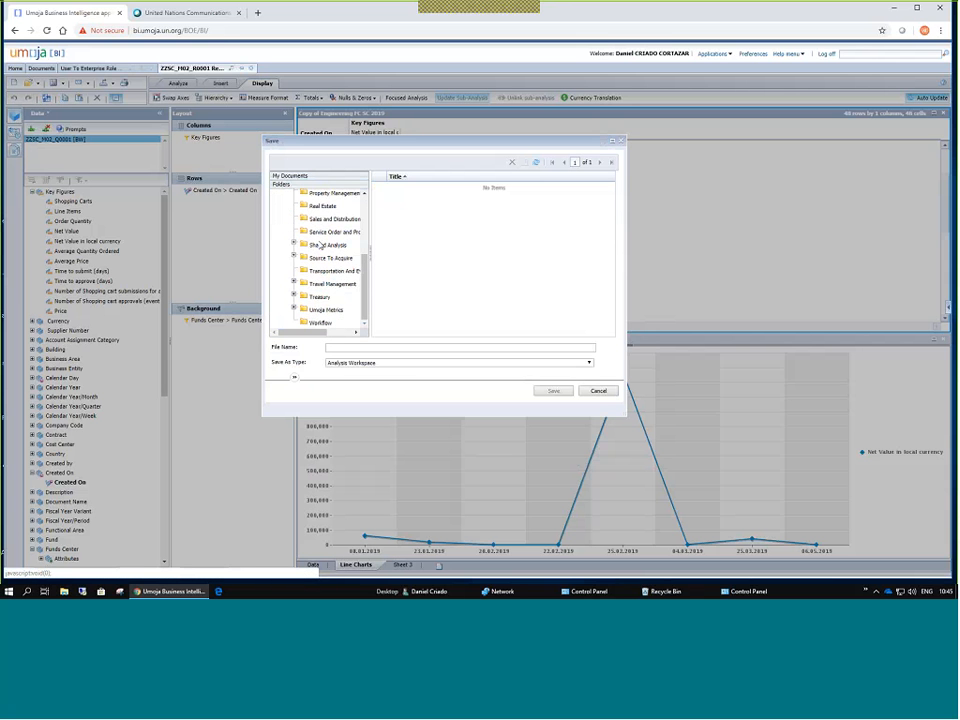
{"action": "left_click", "coordinate": [330, 232]}
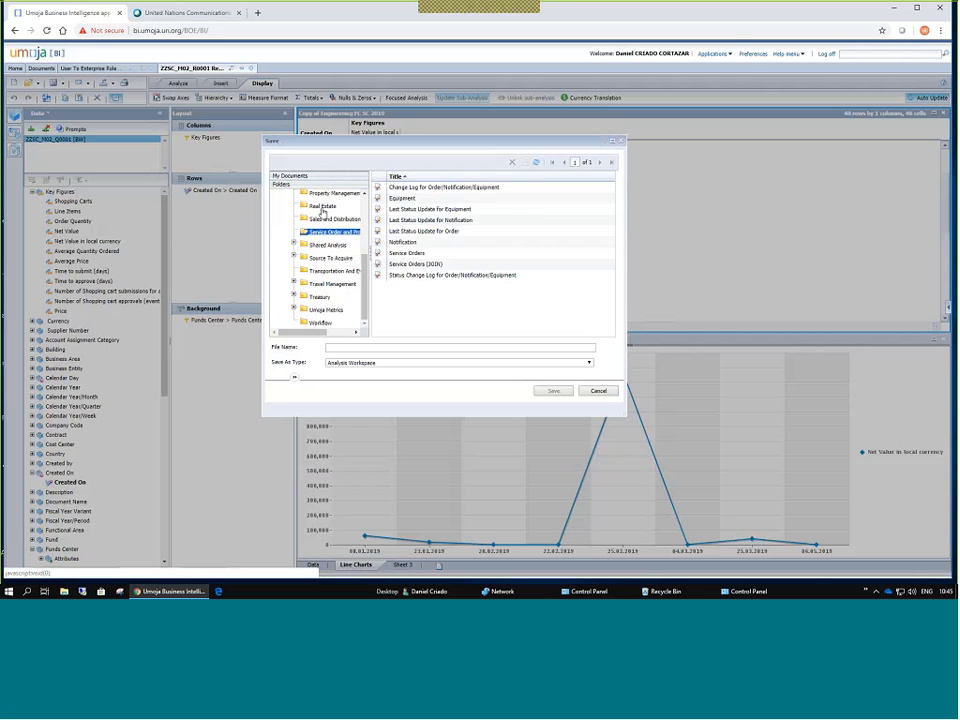
{"action": "left_click", "coordinate": [322, 206]}
{"action": "left_click", "coordinate": [330, 258]}
{"action": "left_click", "coordinate": [332, 284]}
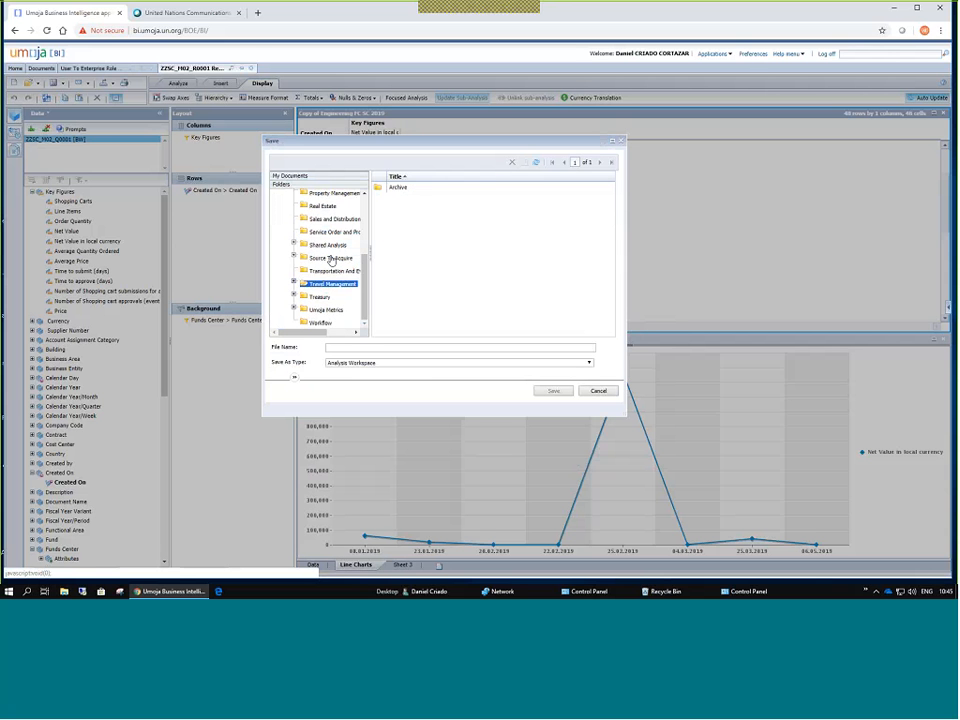
{"action": "left_click", "coordinate": [328, 232]}
{"action": "left_click", "coordinate": [325, 206]}
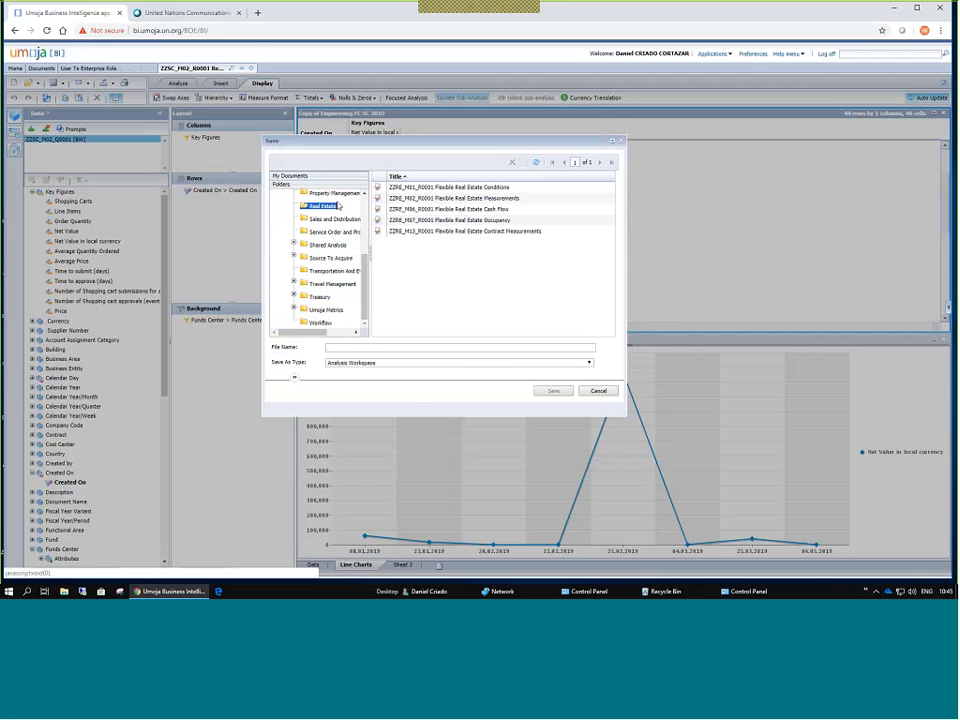
{"action": "left_click", "coordinate": [343, 348]}
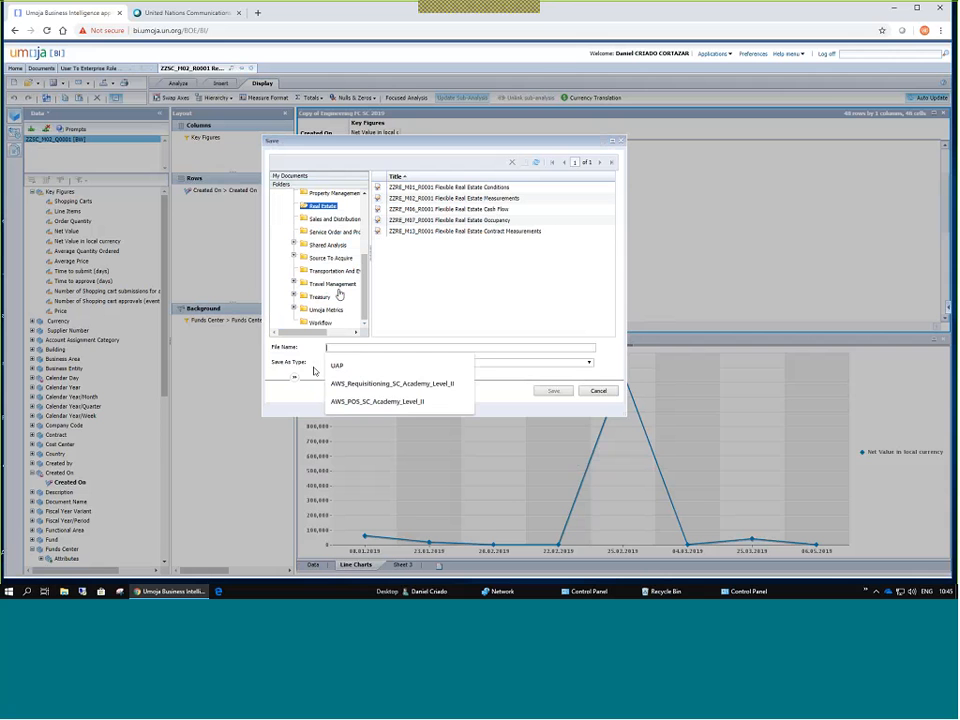
{"action": "type", "text": "test"}
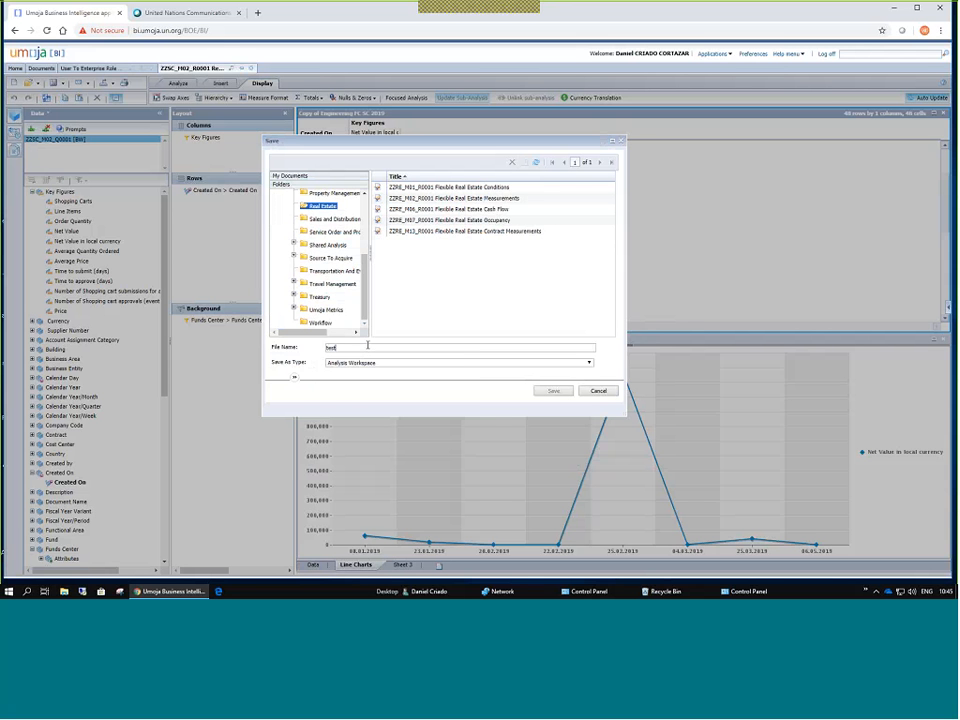
{"action": "left_click", "coordinate": [550, 391]}
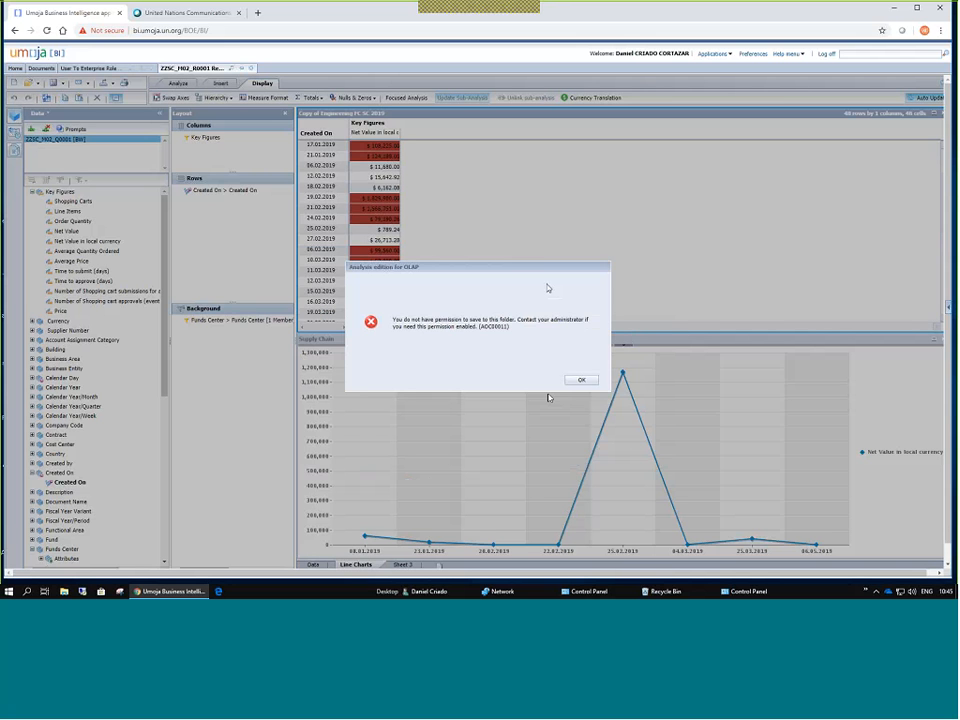
{"action": "key", "text": "Return"}
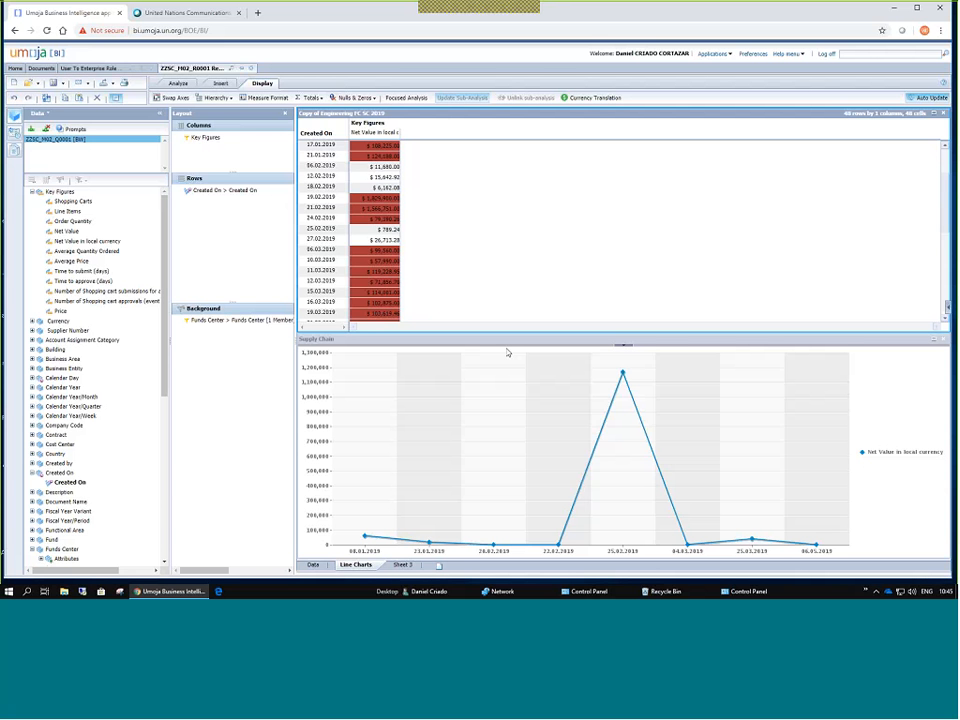
In Save As, create a new 'Valencia Academy' folder under My Favorites.
{"action": "left_click", "coordinate": [62, 85]}
{"action": "left_click", "coordinate": [66, 101]}
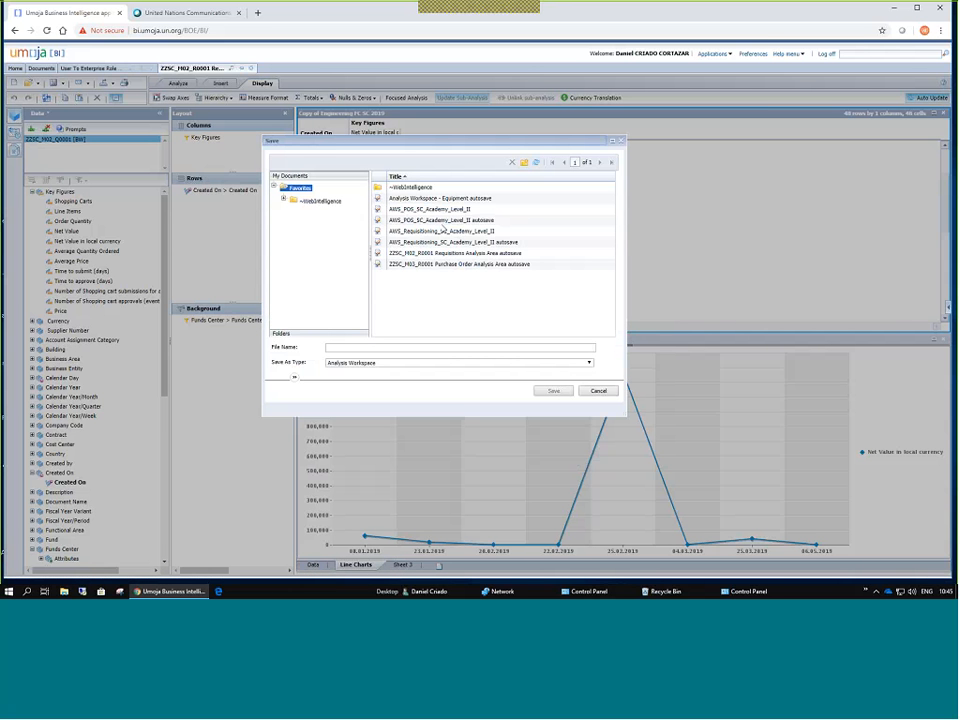
{"action": "left_click", "coordinate": [281, 333]}
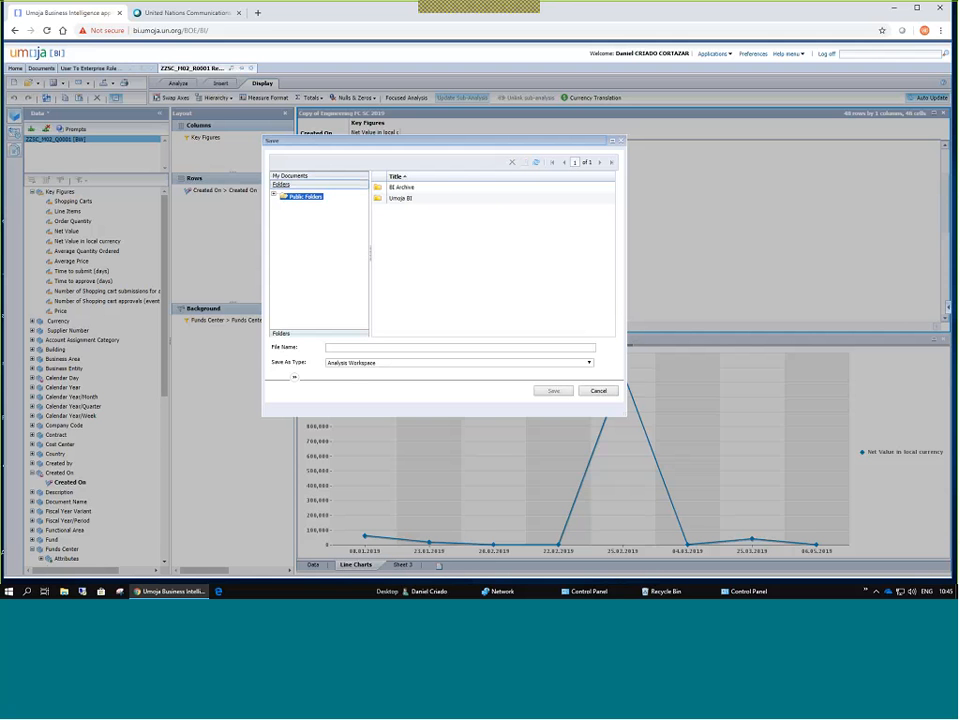
{"action": "left_click", "coordinate": [273, 195]}
{"action": "left_click", "coordinate": [310, 223]}
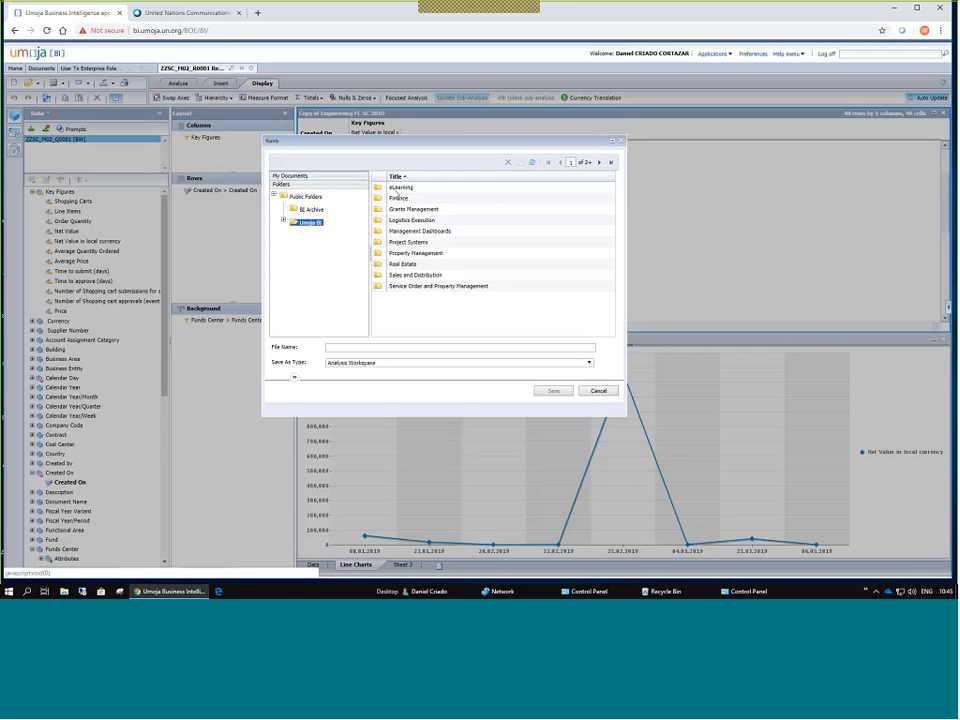
{"action": "left_click", "coordinate": [280, 187]}
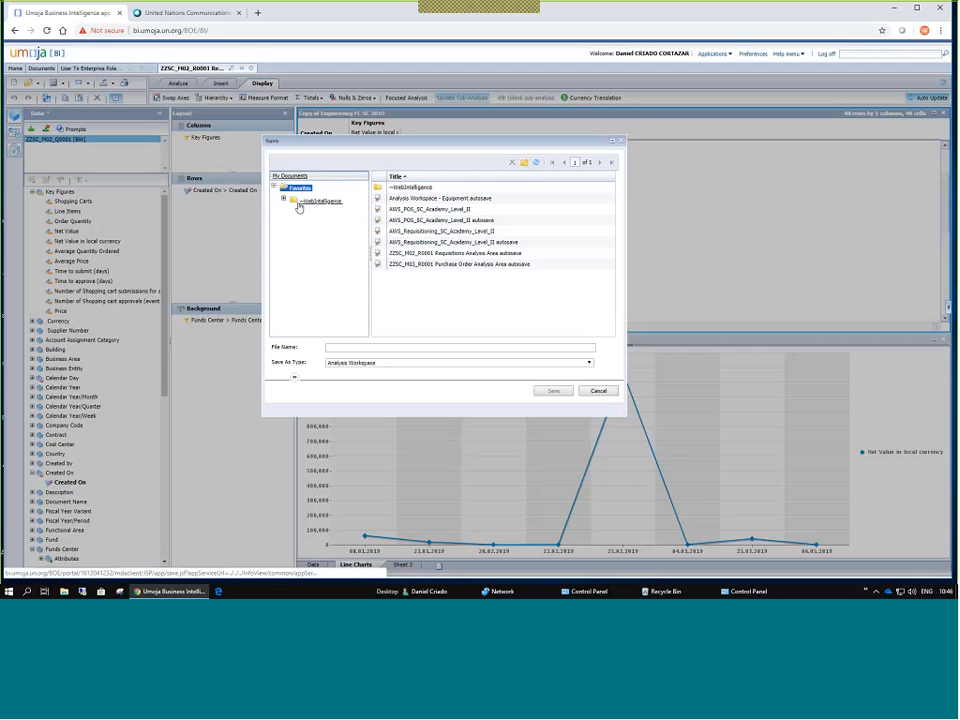
{"action": "left_click", "coordinate": [523, 161]}
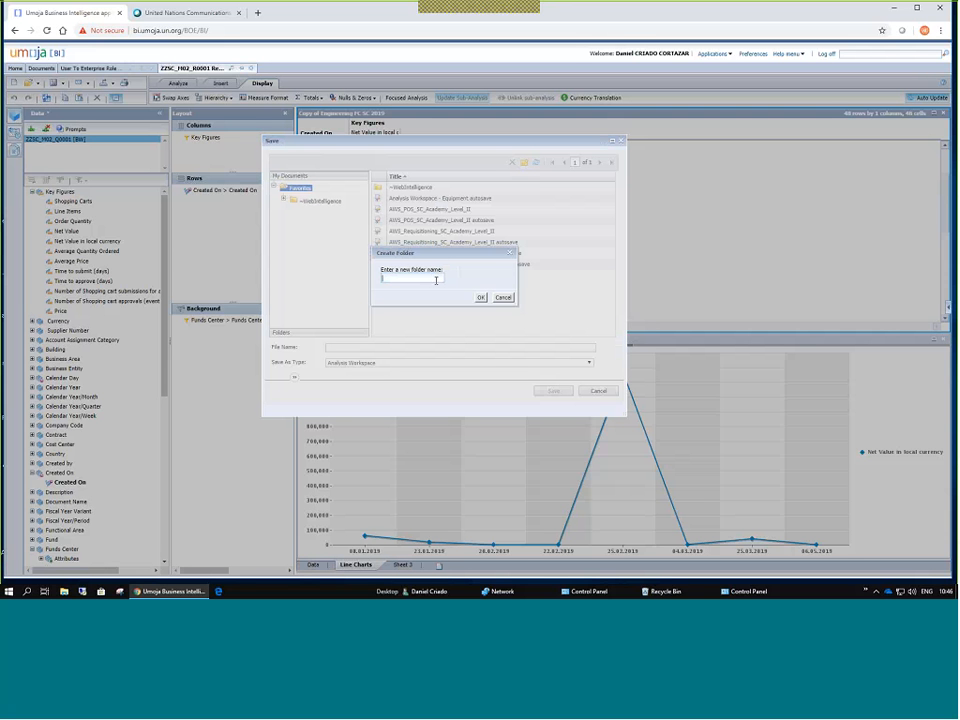
{"action": "type", "text": "Valencia Academy"}
{"action": "mouse_move", "coordinate": [375, 253]}
{"action": "left_mouse_down"}
{"action": "mouse_move", "coordinate": [338, 231]}
{"action": "mouse_move", "coordinate": [367, 233]}
{"action": "left_mouse_up"}
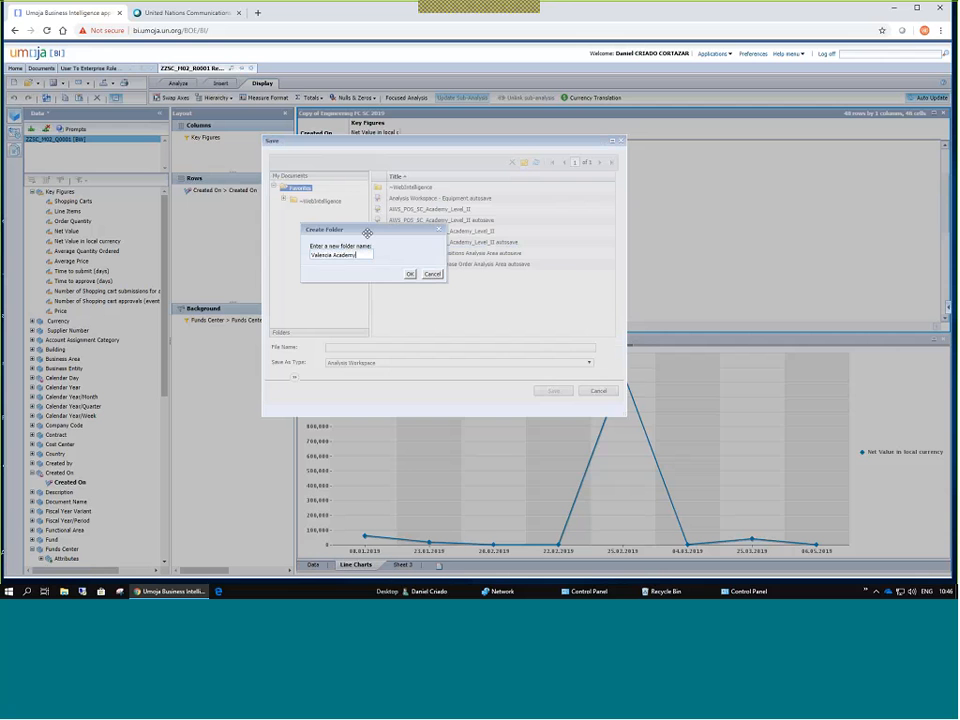
{"action": "left_click", "coordinate": [409, 274]}
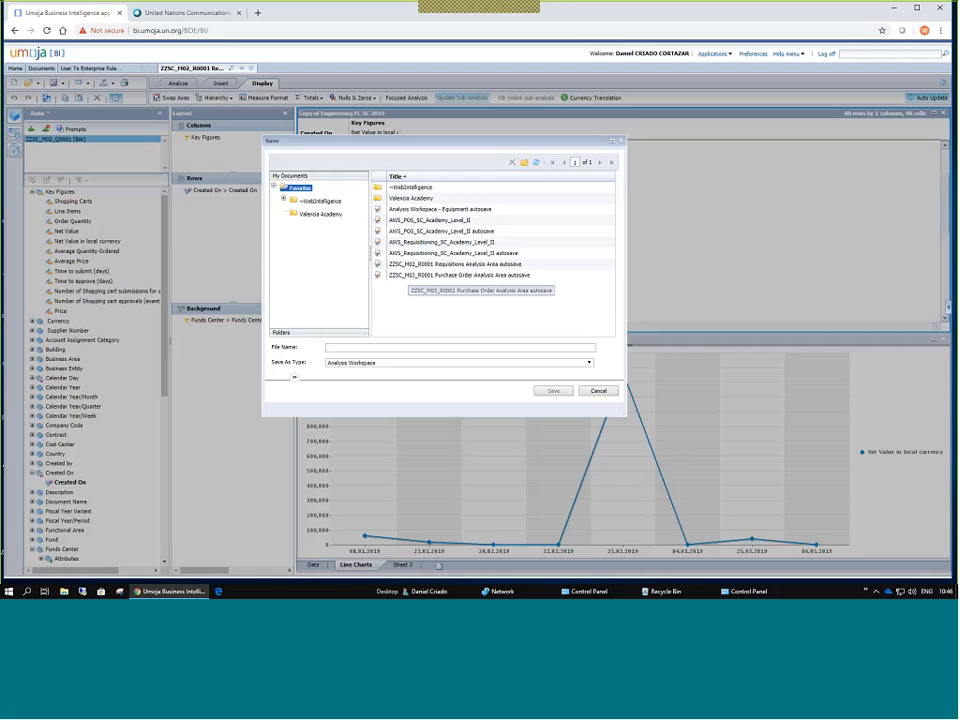
Save the workspace as 'SC Demo Exercise' in the Valencia Academy folder.
{"action": "left_click", "coordinate": [321, 214]}
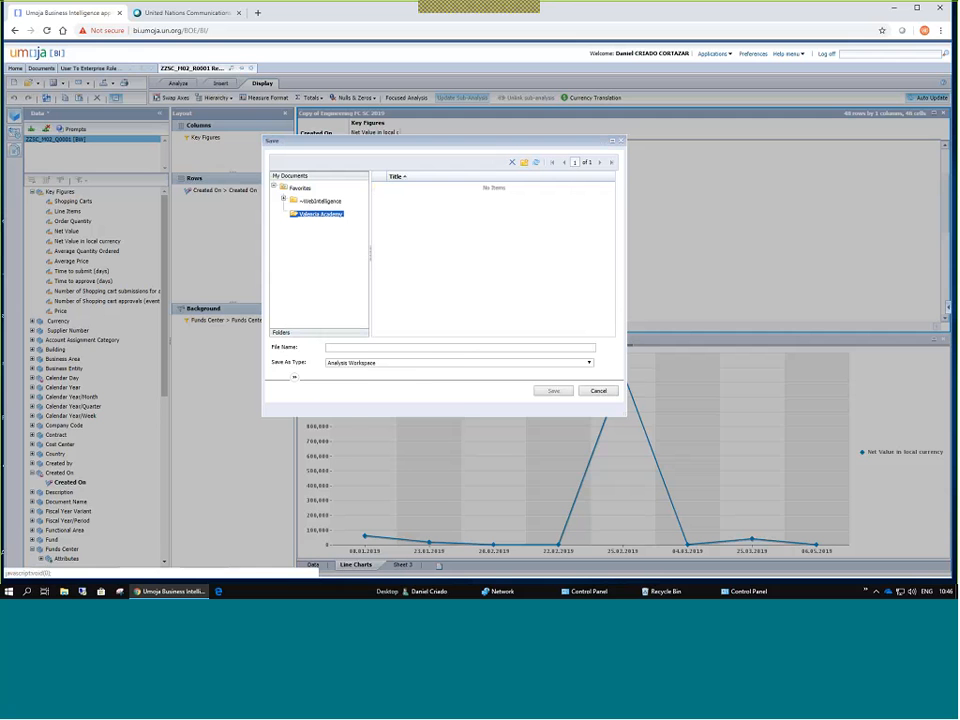
{"action": "left_click", "coordinate": [372, 348]}
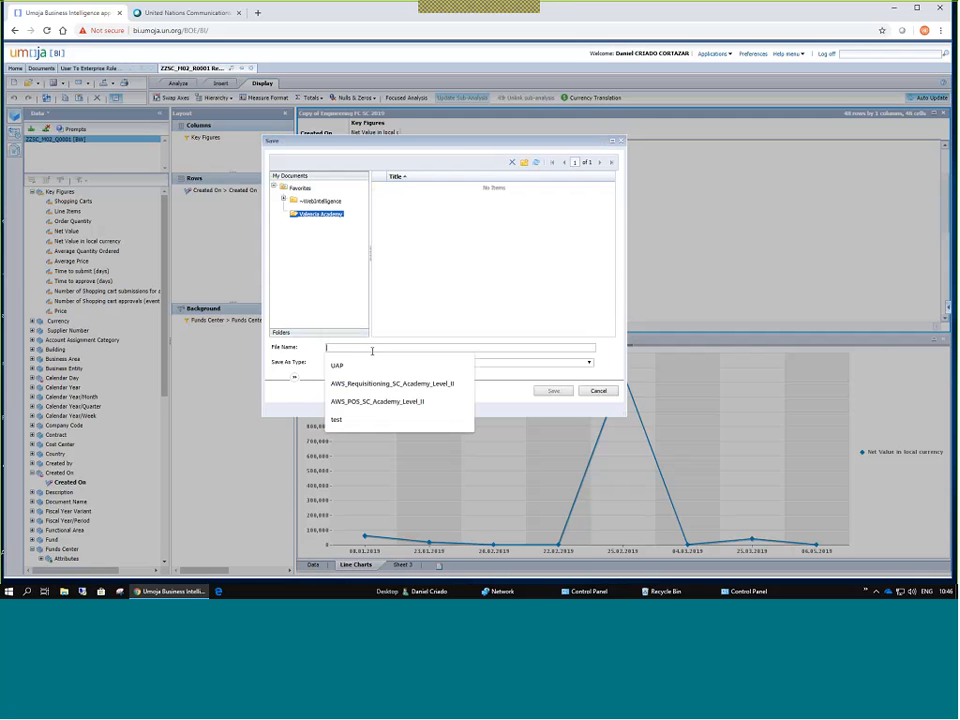
{"action": "type", "text": "SC De"}
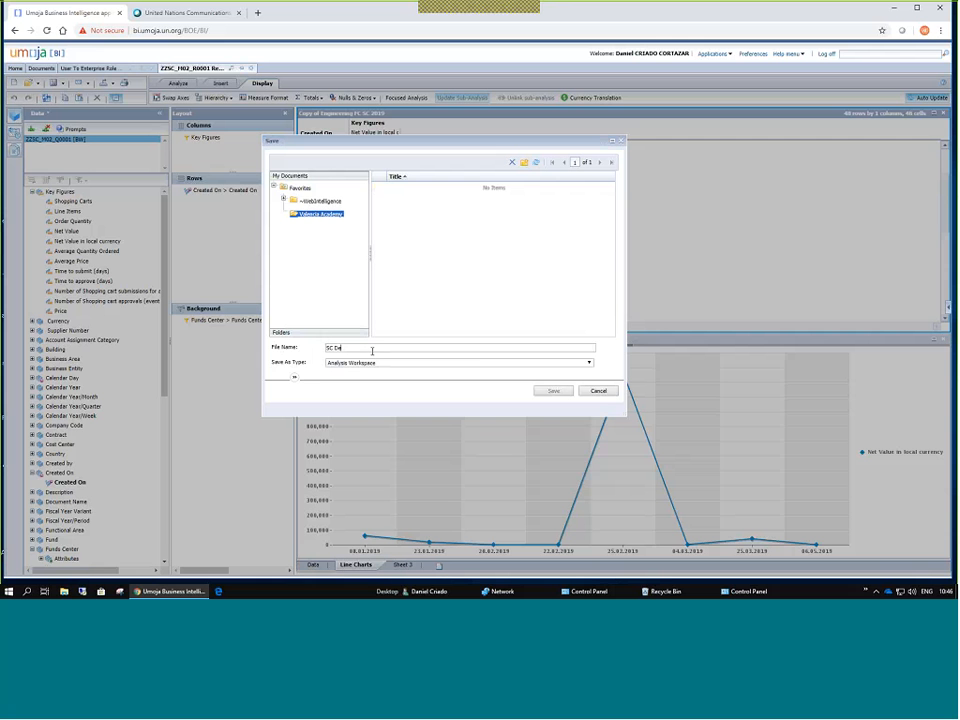
{"action": "type", "text": "mo Exercise"}
{"action": "left_click", "coordinate": [553, 391]}
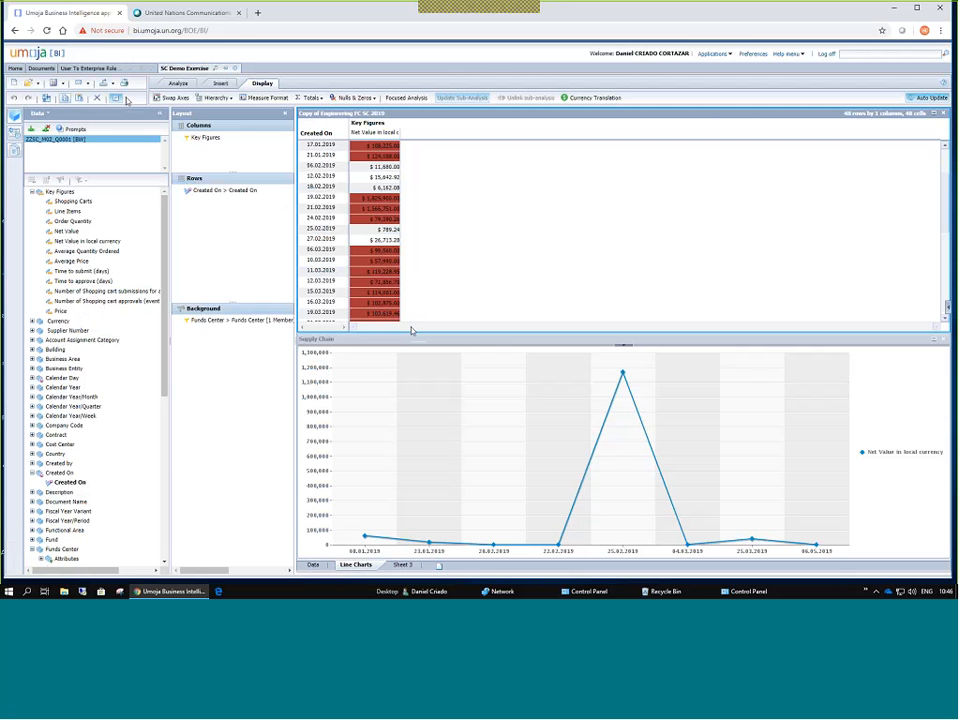
Browse My Documents to the Valencia Academy folder and open the SC Demo Exercise workspace.
{"action": "left_click", "coordinate": [41, 68]}
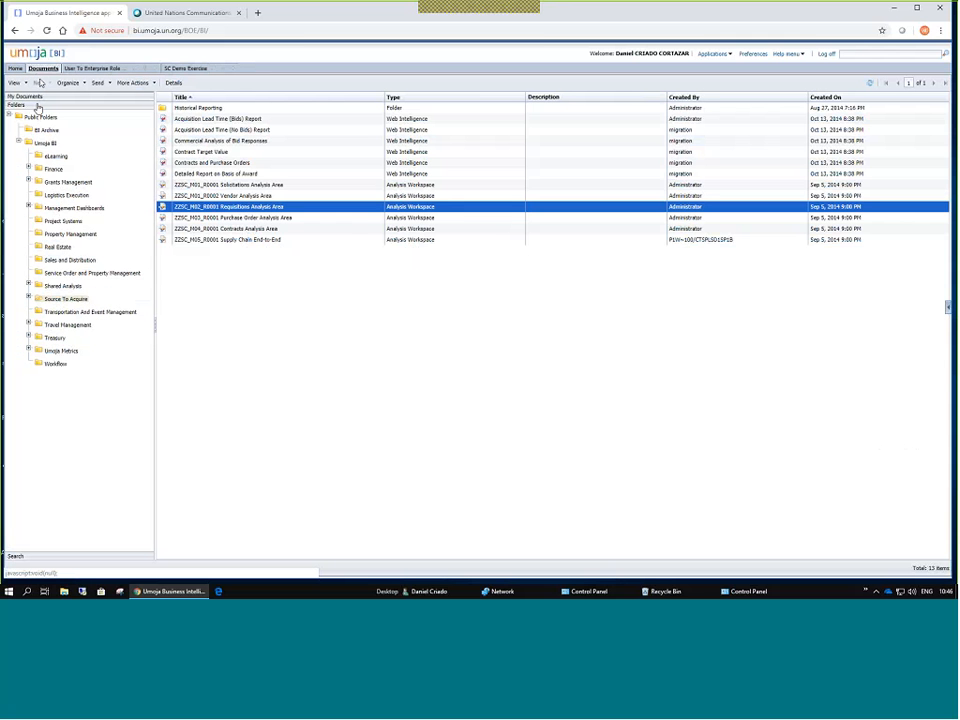
{"action": "left_click", "coordinate": [21, 97]}
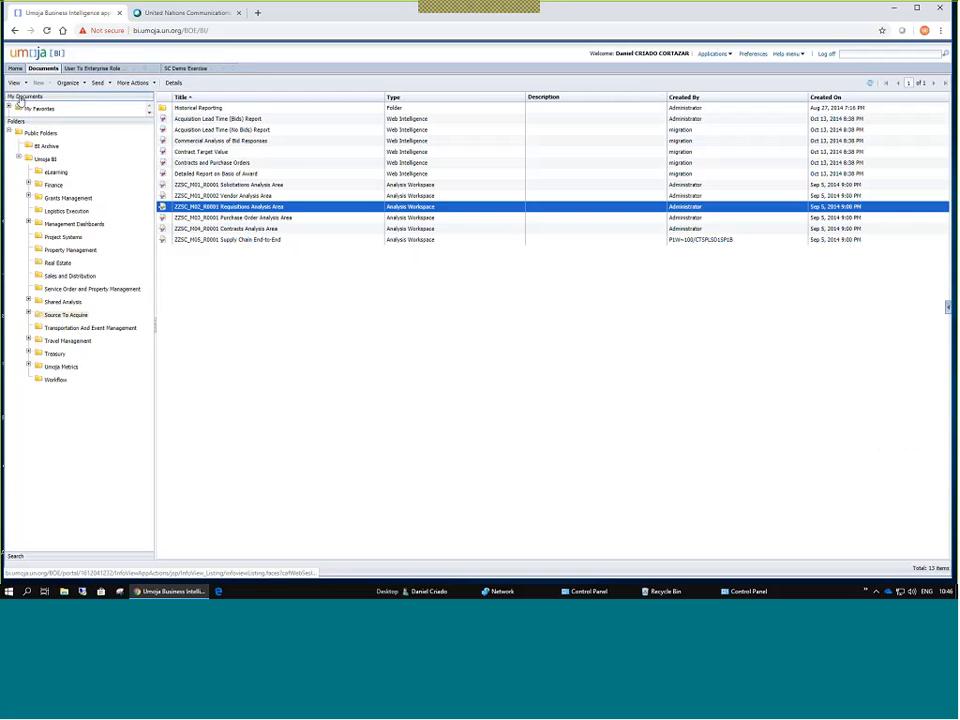
{"action": "left_click", "coordinate": [38, 107]}
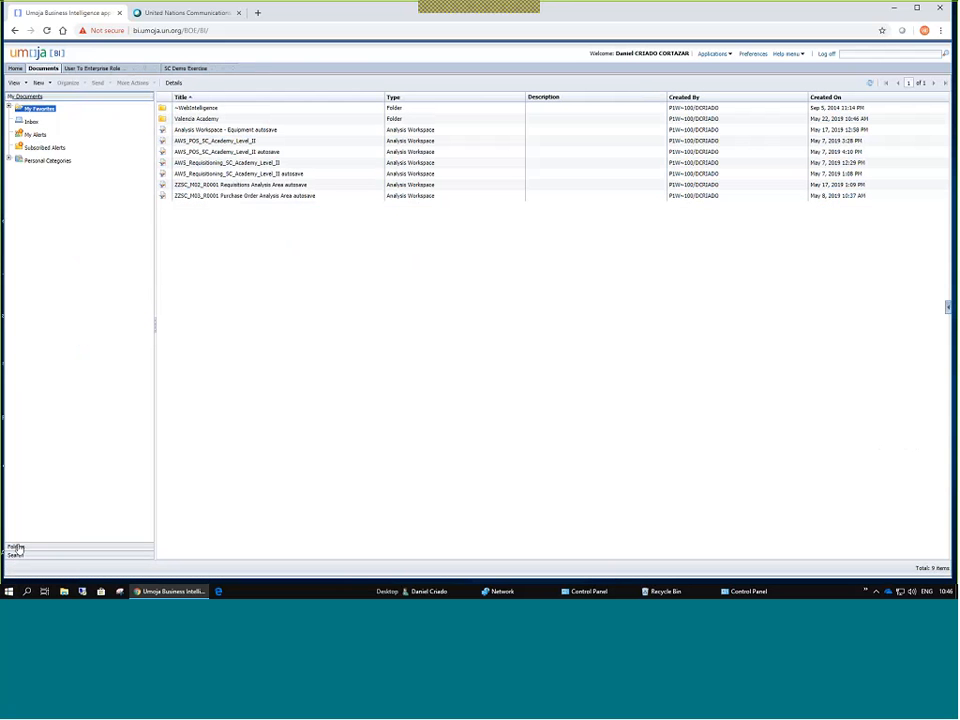
{"action": "left_click", "coordinate": [17, 548]}
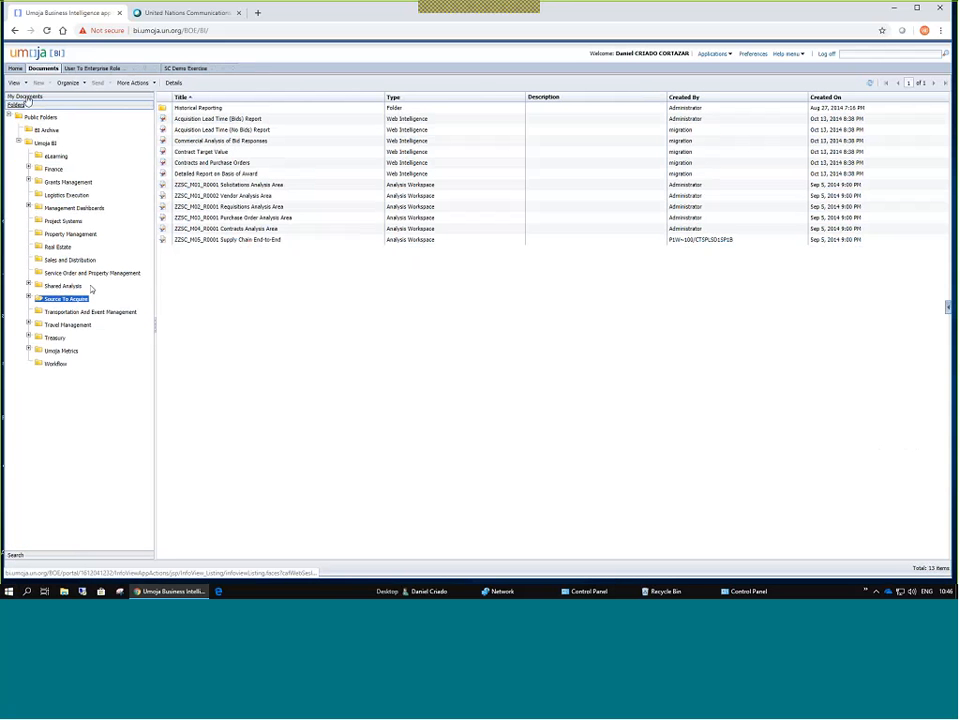
{"action": "left_click", "coordinate": [24, 97]}
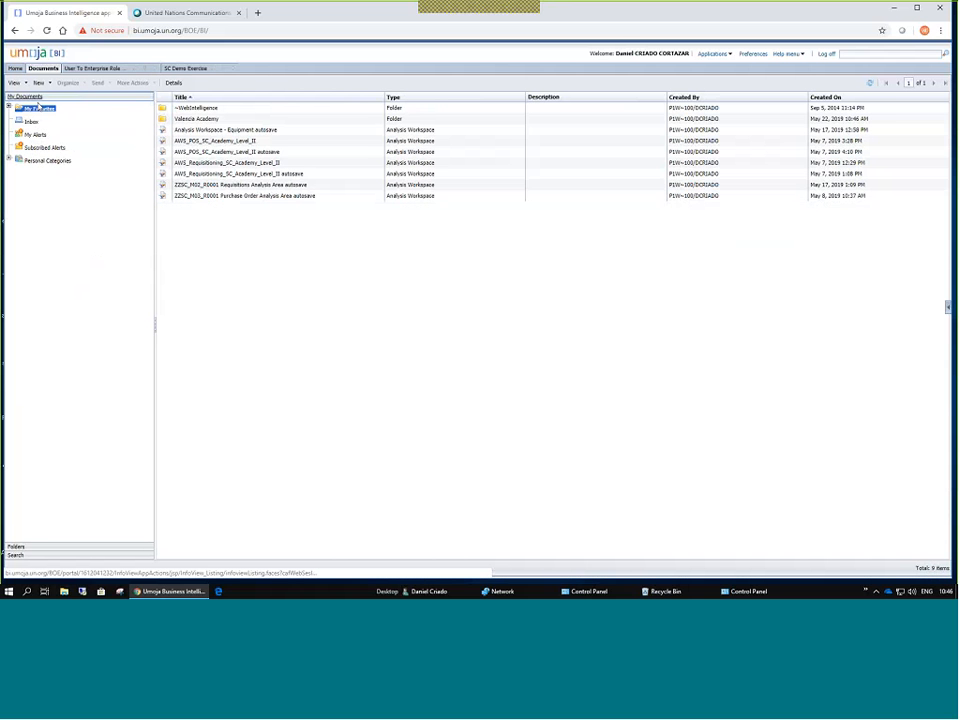
{"action": "double_click", "coordinate": [189, 120]}
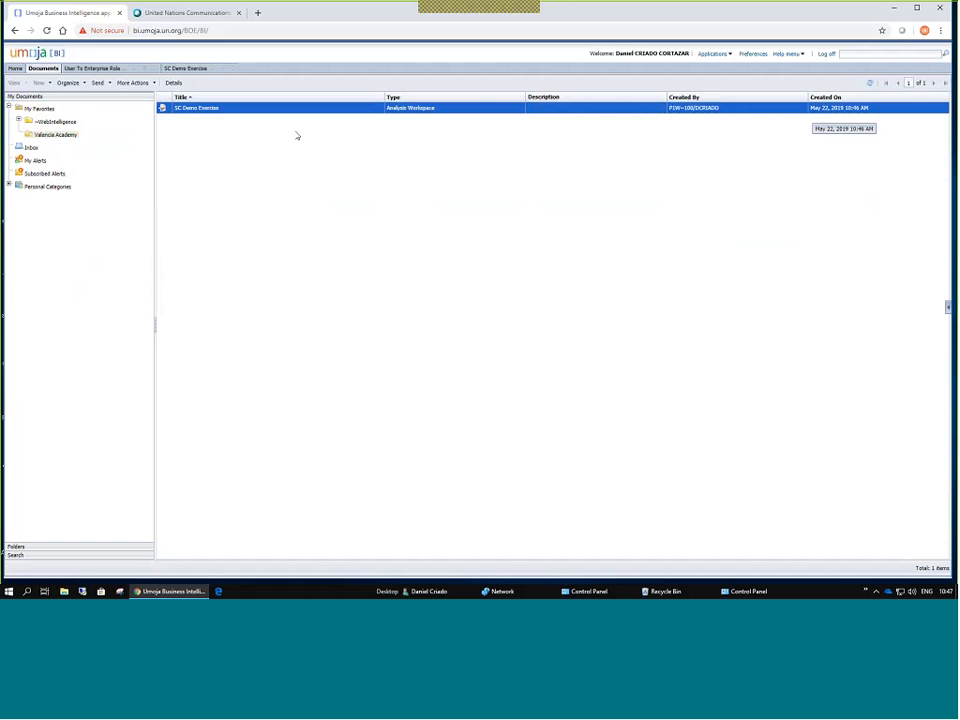
{"action": "left_click", "coordinate": [55, 121]}
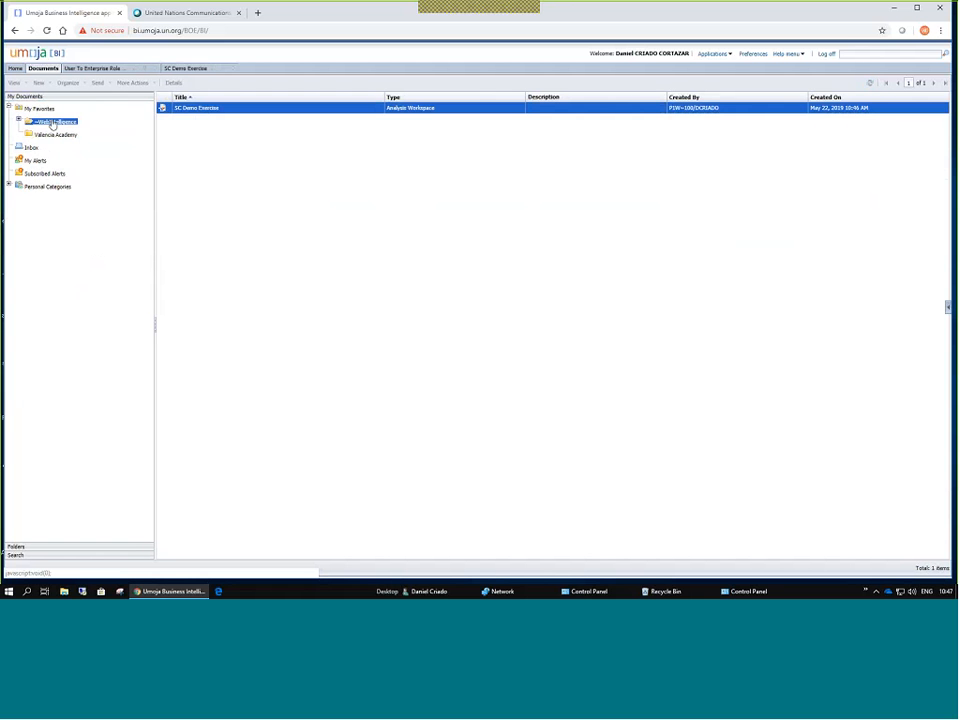
{"action": "left_click", "coordinate": [50, 135]}
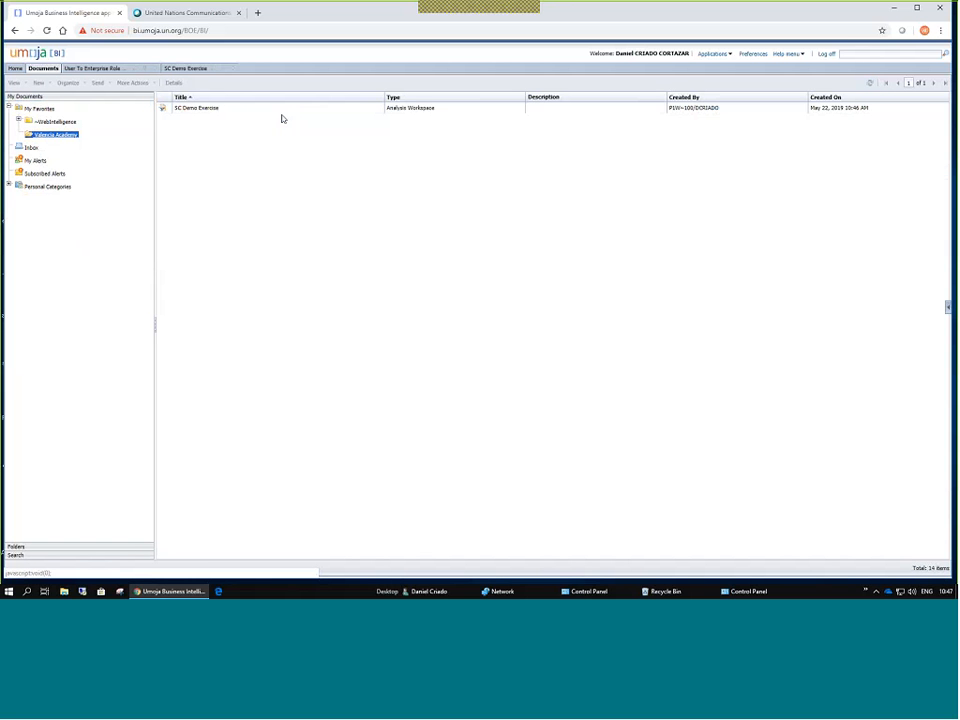
{"action": "left_click", "coordinate": [403, 110]}
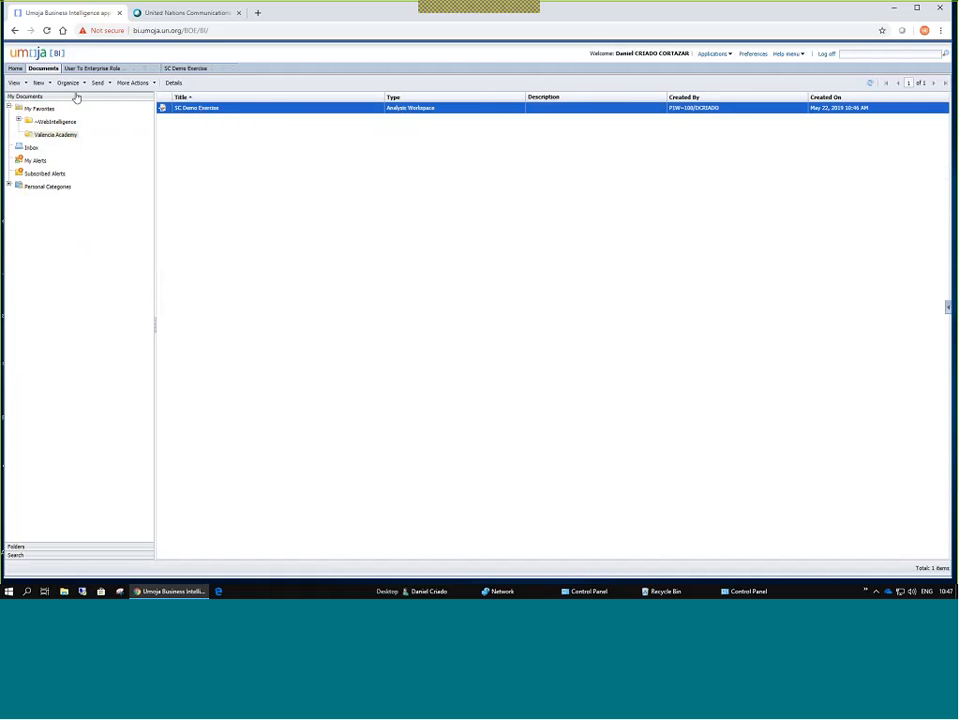
{"action": "left_click", "coordinate": [185, 68]}
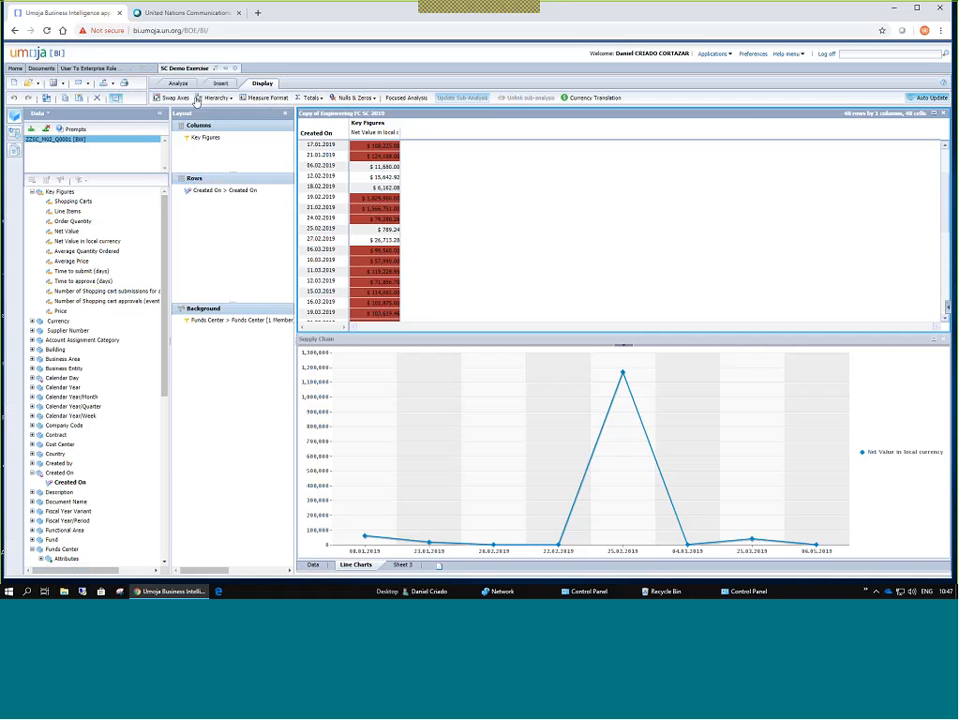
Choose XLSX (Excel 2007 and later) export and try the Supply Chain FC SC 2019 crosstab option.
{"action": "left_click", "coordinate": [113, 84]}
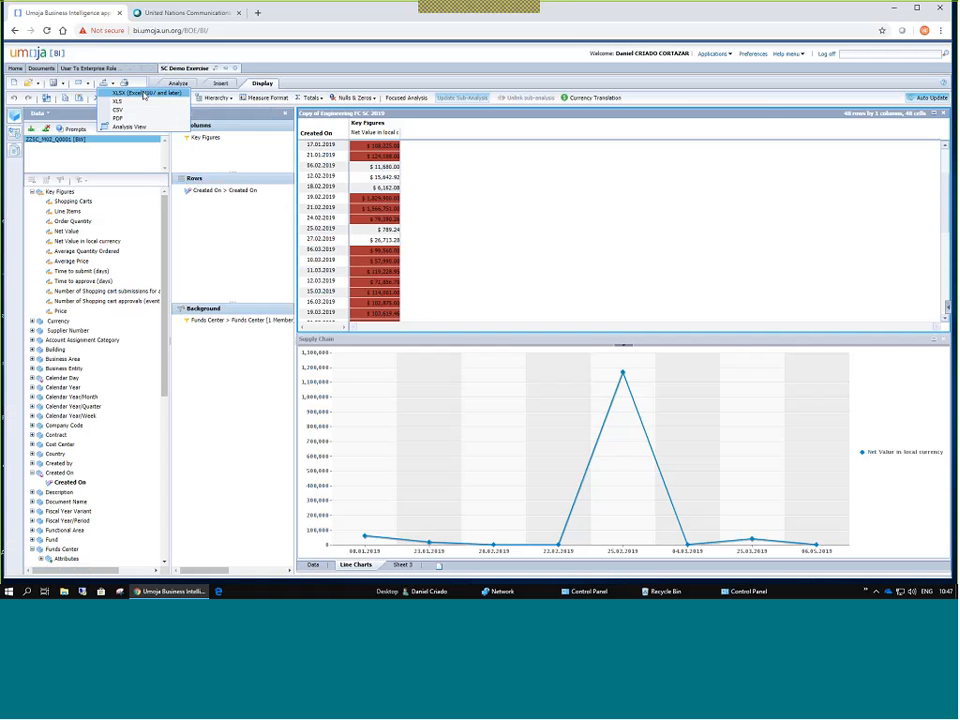
{"action": "left_click", "coordinate": [144, 93]}
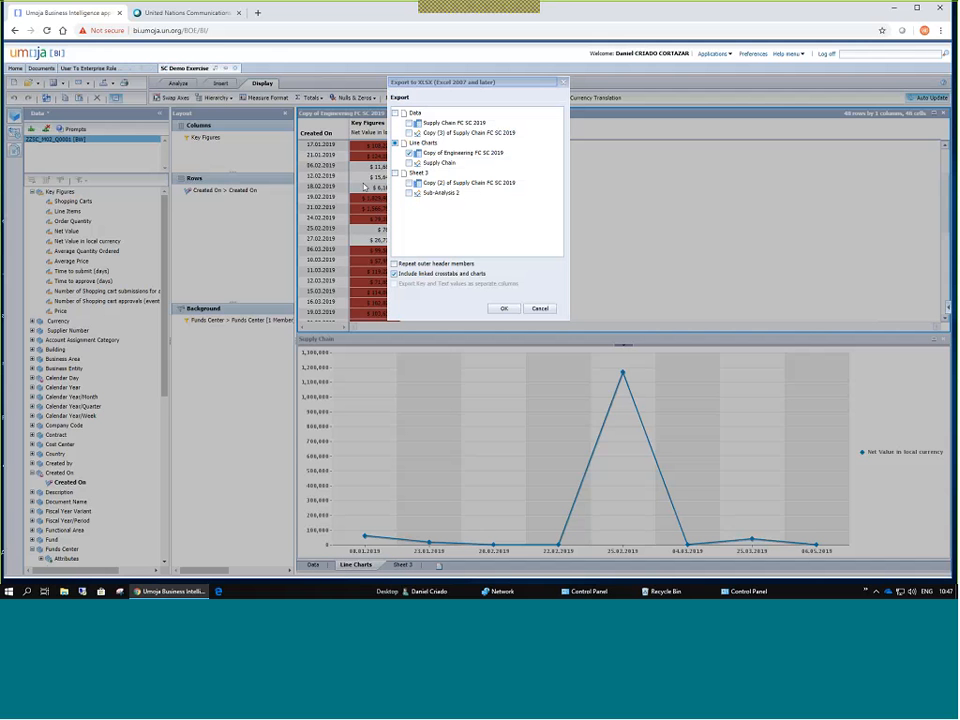
{"action": "left_click_drag", "start_coordinate": [422, 84], "coordinate": [459, 93]}
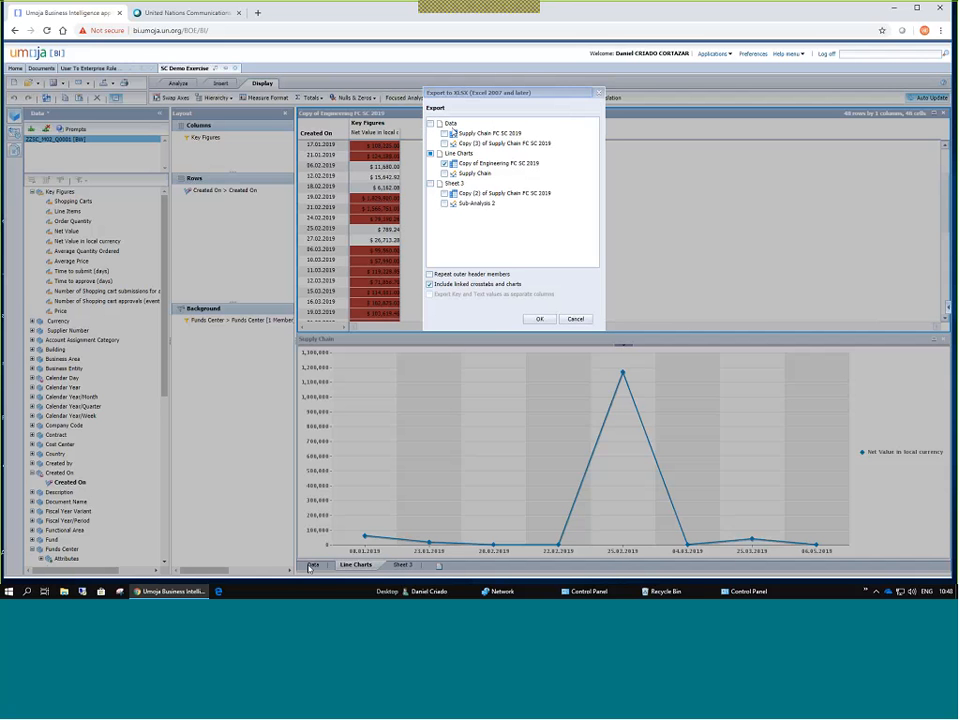
{"action": "left_click", "coordinate": [445, 133]}
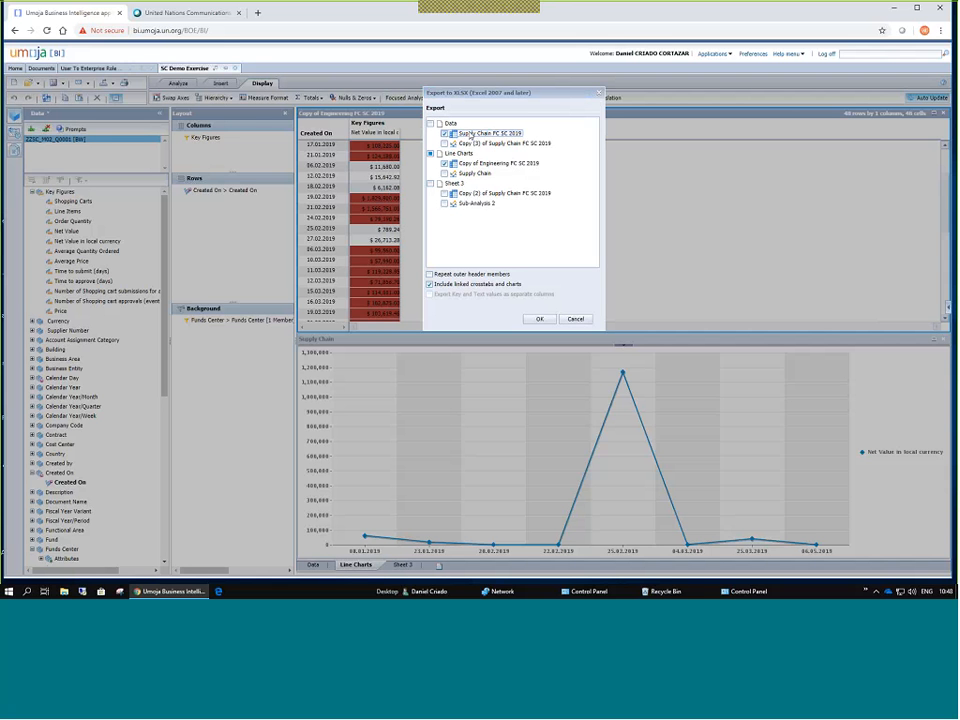
{"action": "left_click", "coordinate": [471, 135]}
Include Data, Line Charts and Sheet 3 plus linked crosstabs and charts, and confirm the export.
{"action": "left_click", "coordinate": [430, 124]}
{"action": "left_click", "coordinate": [430, 153]}
{"action": "left_click", "coordinate": [430, 183]}
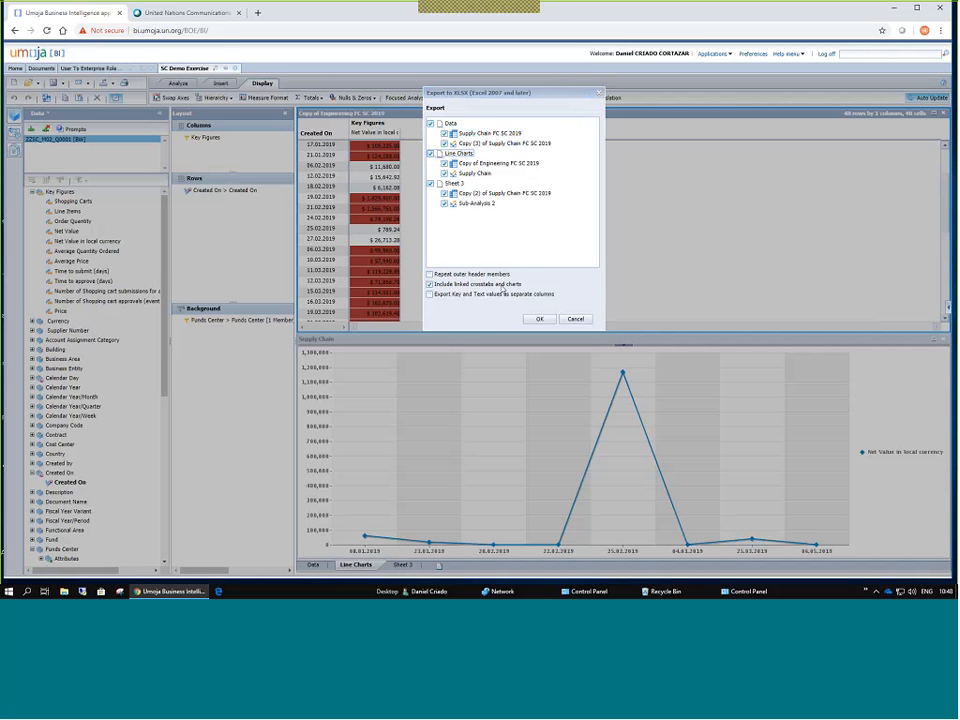
{"action": "left_click", "coordinate": [430, 284]}
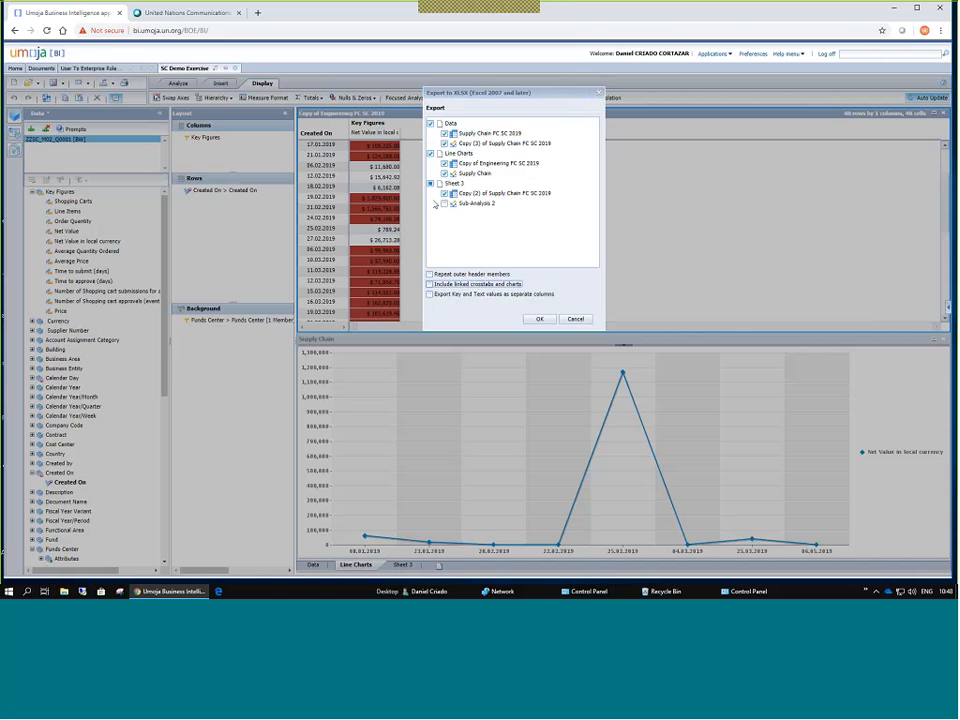
{"action": "left_click", "coordinate": [431, 184]}
{"action": "left_click", "coordinate": [431, 184]}
{"action": "left_click", "coordinate": [430, 284]}
{"action": "left_click", "coordinate": [539, 320]}
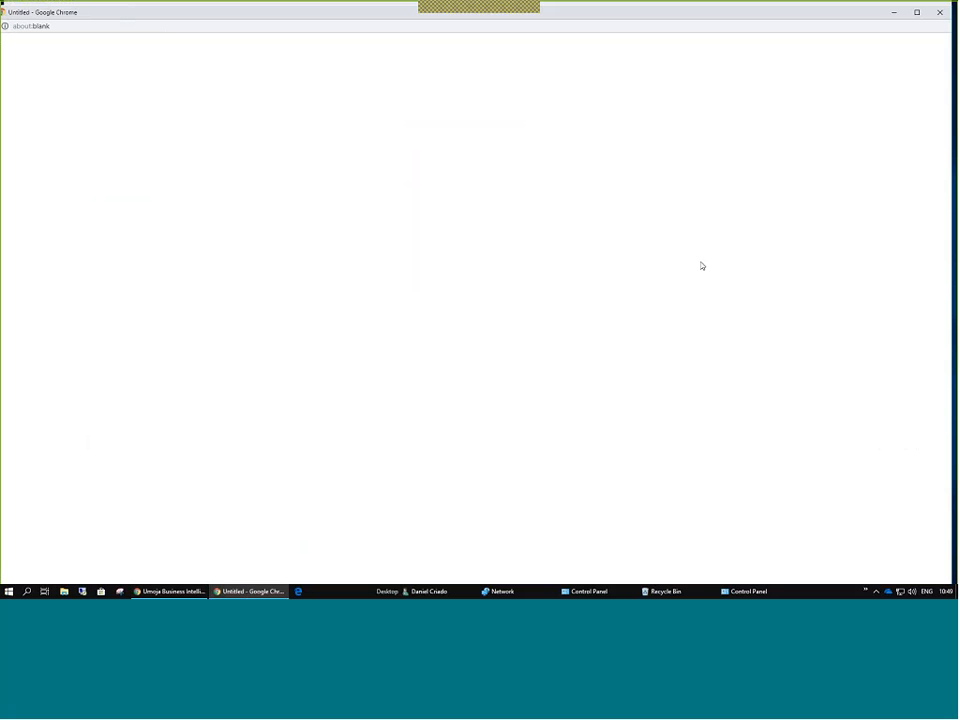
Maximize the download window and open the downloaded SC Demo Exercise workbook.
{"action": "left_click_drag", "start_coordinate": [57, 13], "coordinate": [517, 18]}
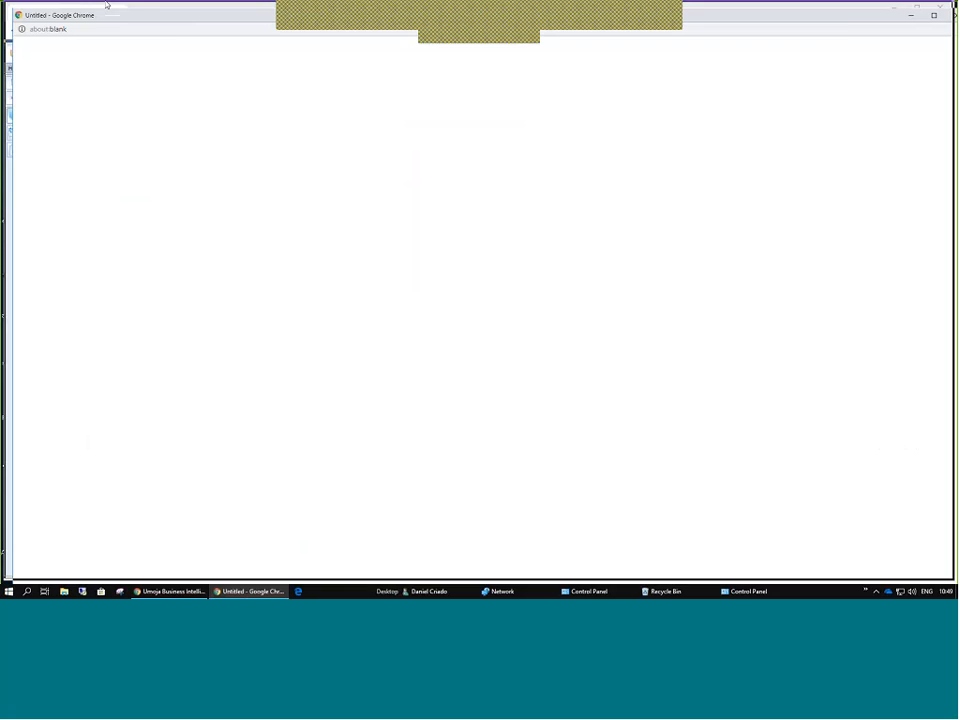
{"action": "left_click_drag", "start_coordinate": [110, 6], "coordinate": [173, 31]}
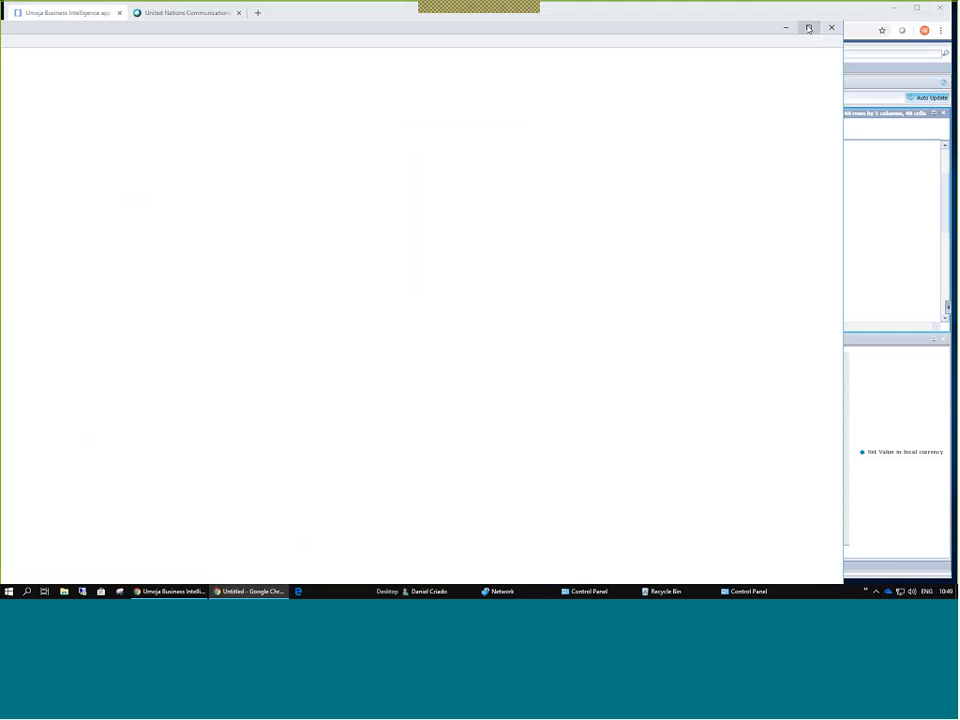
{"action": "left_click", "coordinate": [808, 27]}
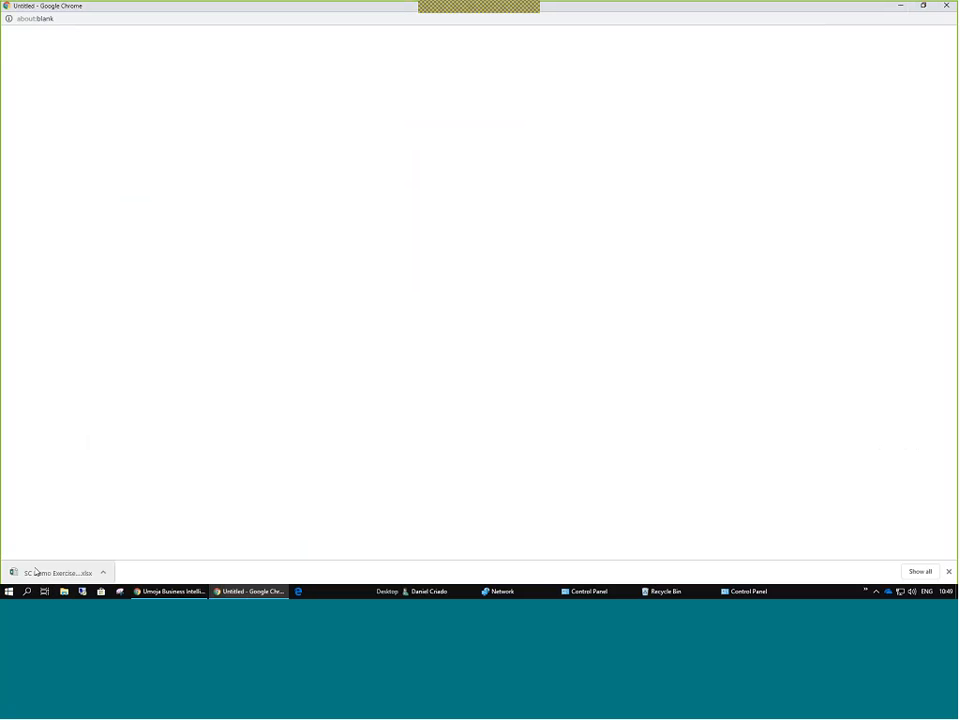
{"action": "left_click", "coordinate": [103, 572]}
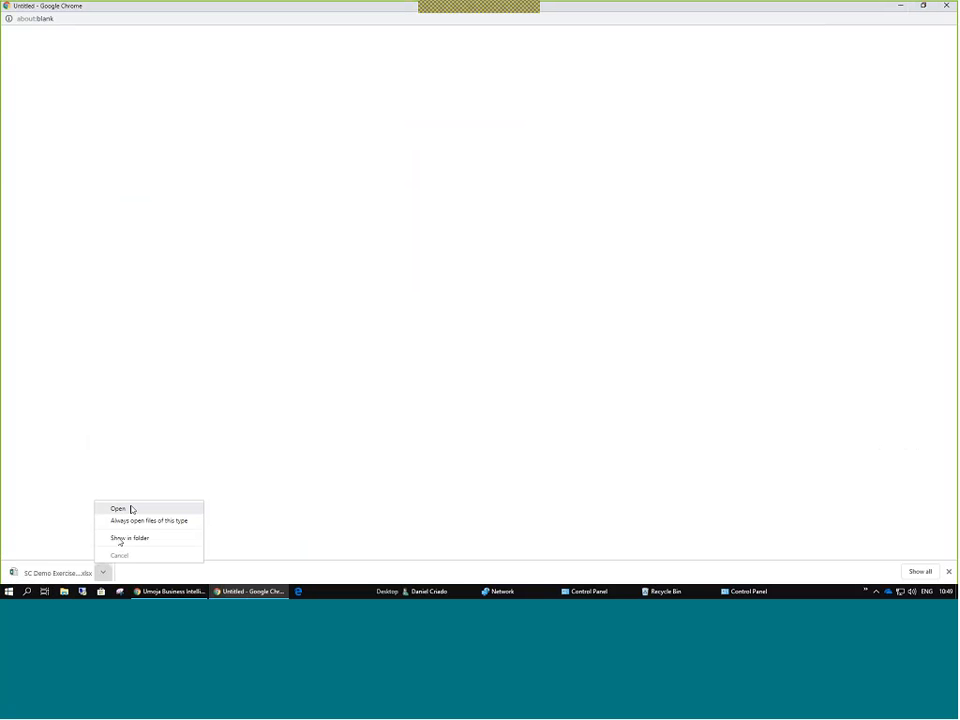
{"action": "left_click", "coordinate": [131, 509]}
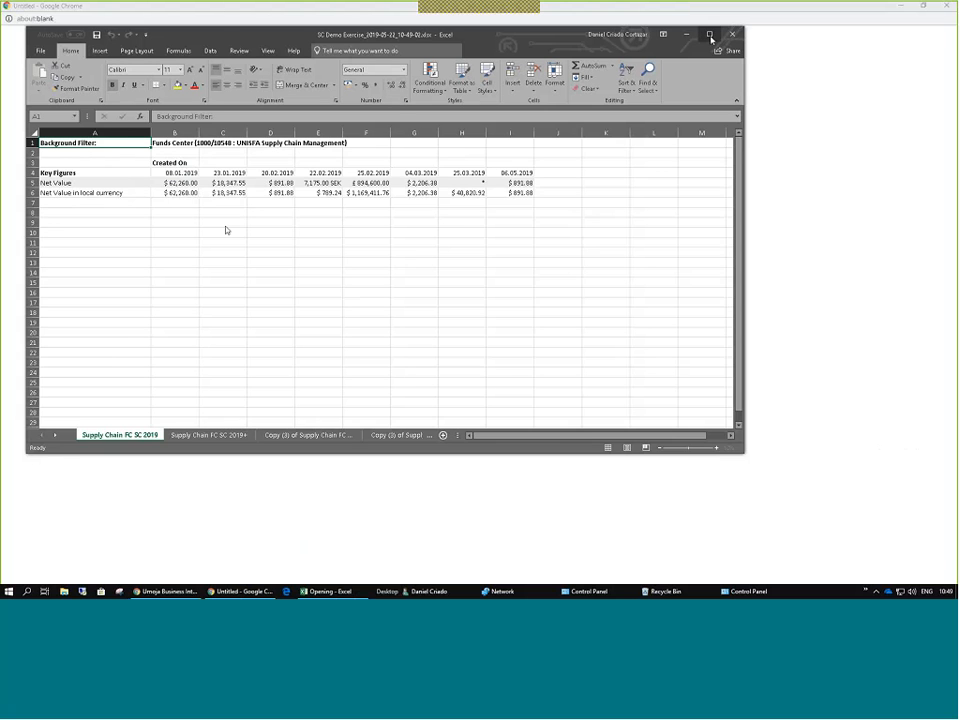
Maximize Excel, compare with the BI Data crosstab, and select the exported table A1:I6.
{"action": "left_click", "coordinate": [710, 35]}
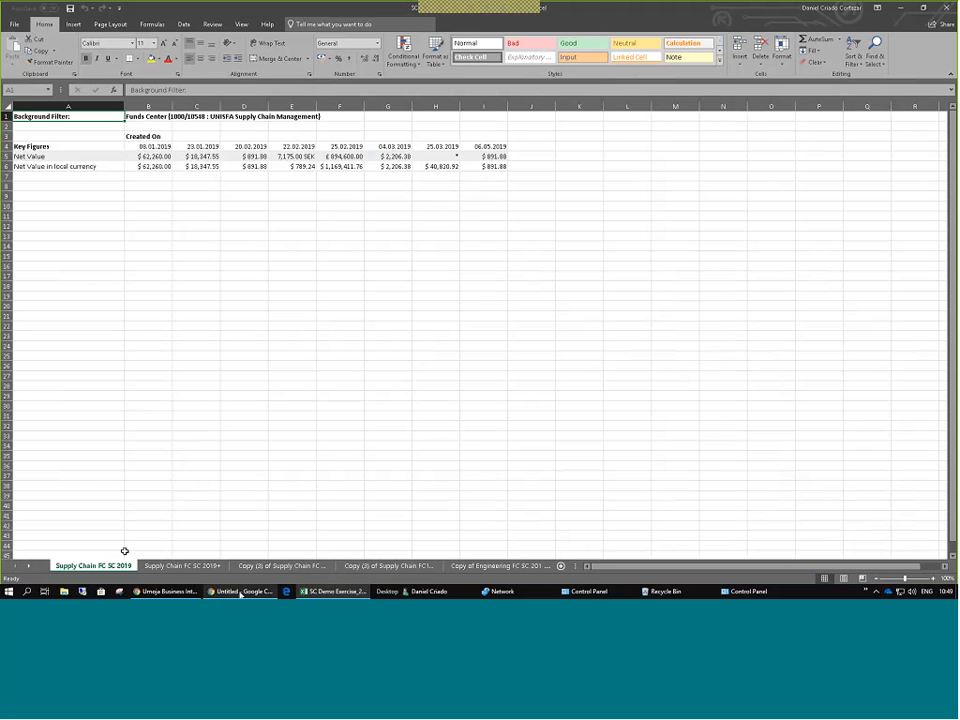
{"action": "left_click", "coordinate": [189, 592]}
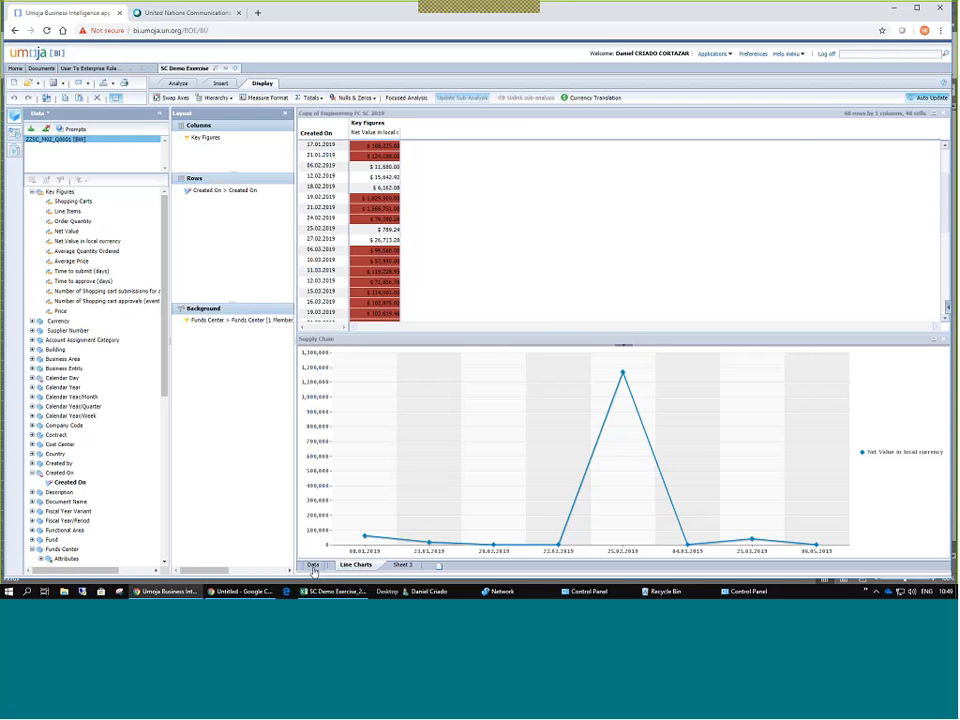
{"action": "left_click", "coordinate": [313, 566]}
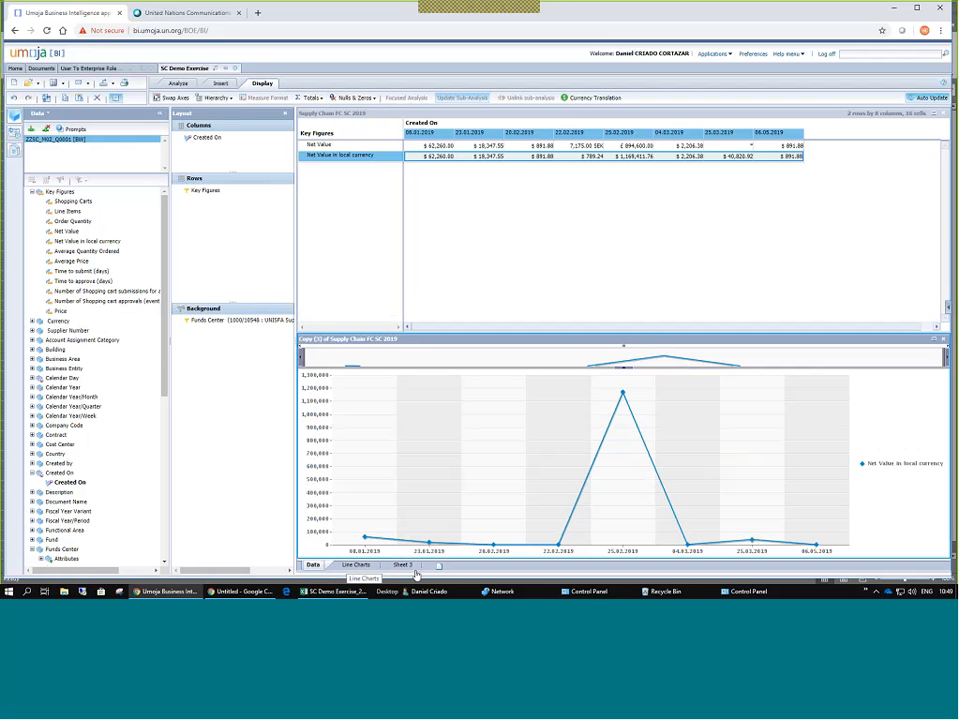
{"action": "left_click", "coordinate": [322, 591]}
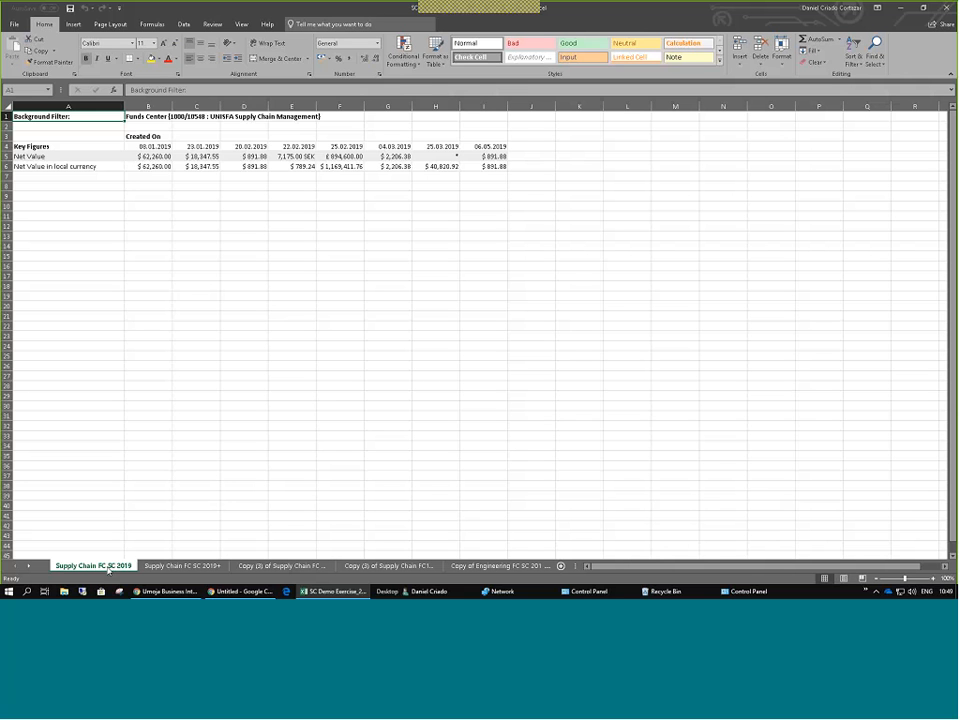
{"action": "left_click", "coordinate": [196, 176]}
{"action": "left_click_drag", "start_coordinate": [80, 117], "coordinate": [505, 250]}
Recheck against BI, select both Net Value rows, then go to the Supply Chain FC SC 2019+ sheet.
{"action": "left_click", "coordinate": [170, 591]}
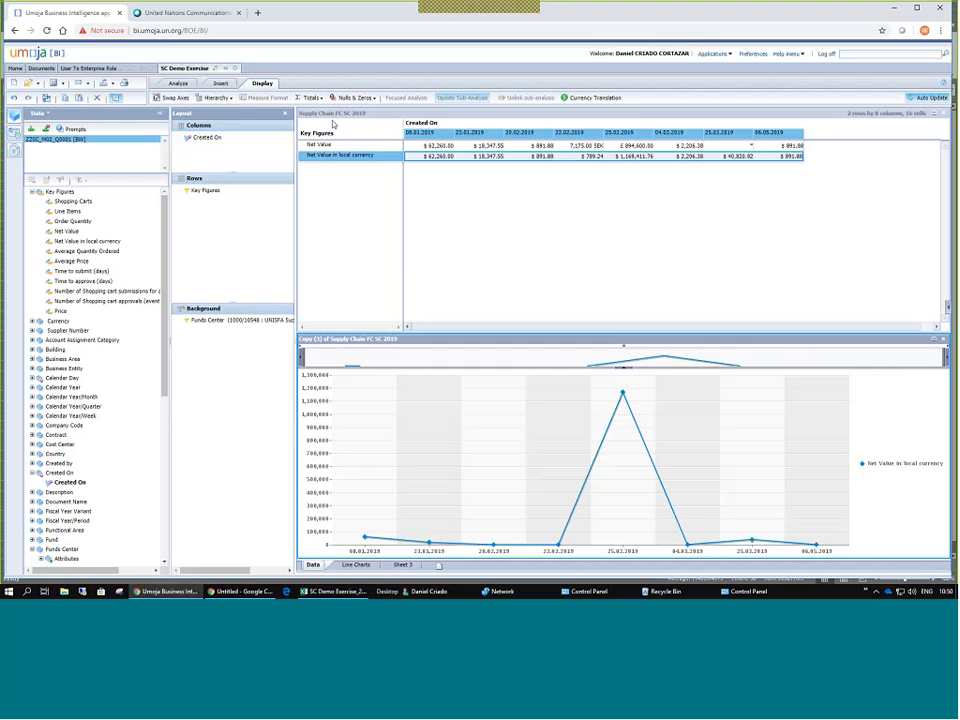
{"action": "key", "text": "alt+Tab"}
{"action": "left_click", "coordinate": [63, 157]}
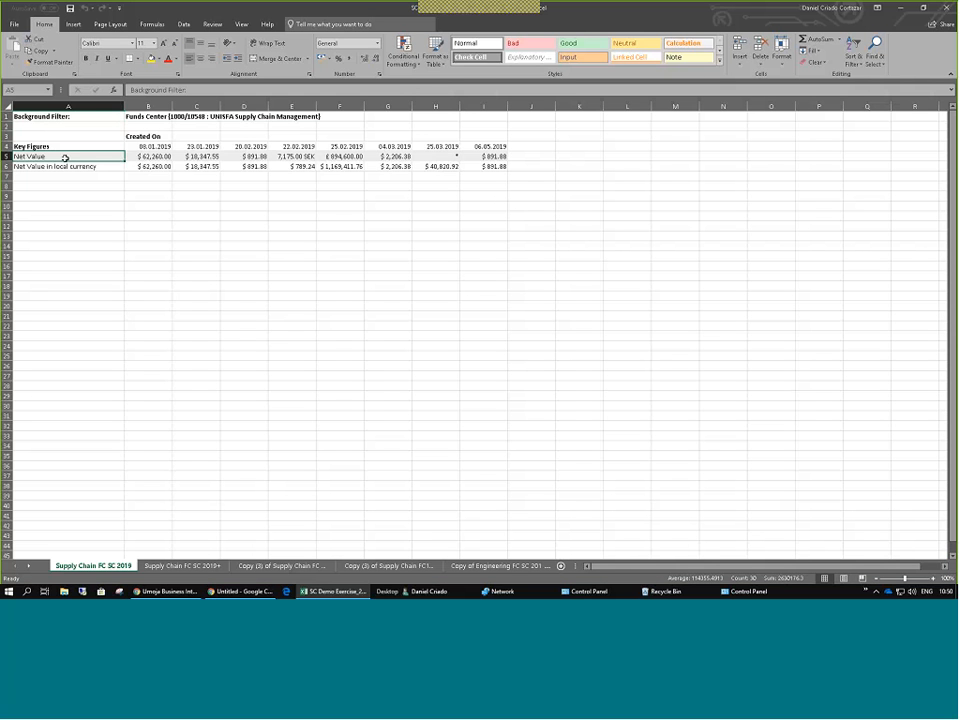
{"action": "left_click_drag", "start_coordinate": [63, 157], "coordinate": [456, 176]}
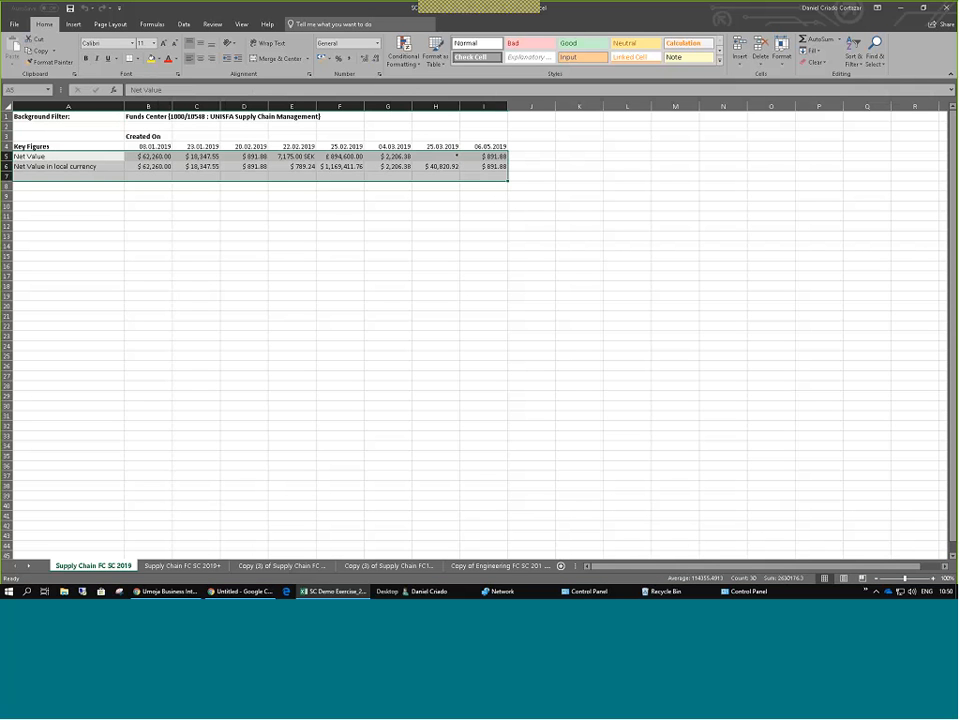
{"action": "left_click", "coordinate": [182, 566]}
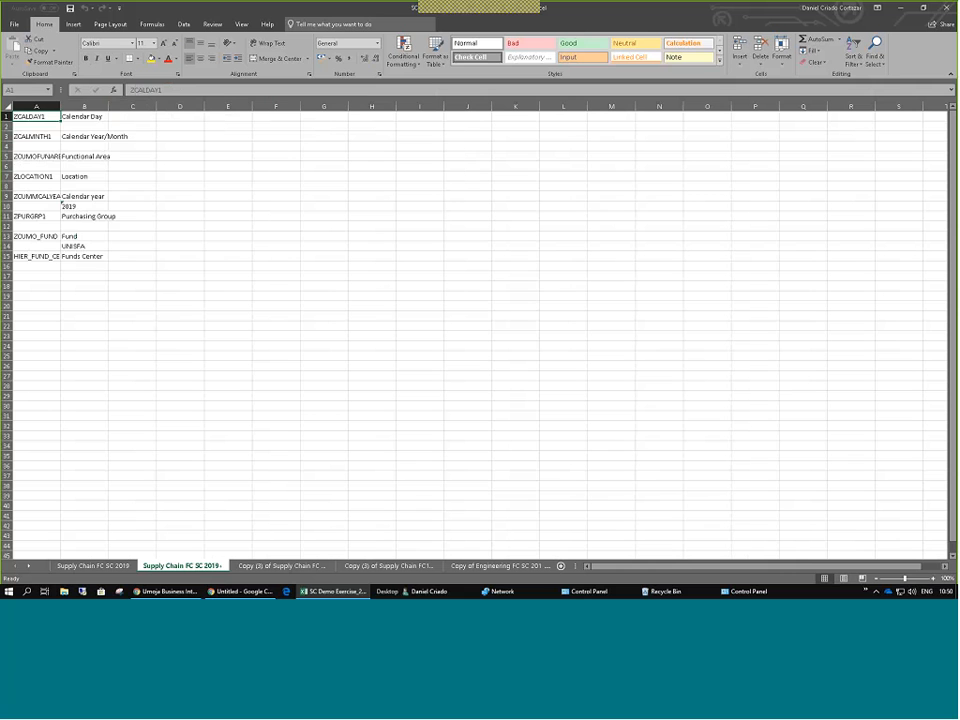
Fill A1:C15 yellow, review the calendar year 2019 and fund rows, then open 'Copy (3) of Supply Chain FC'.
{"action": "left_click_drag", "start_coordinate": [35, 116], "coordinate": [128, 256]}
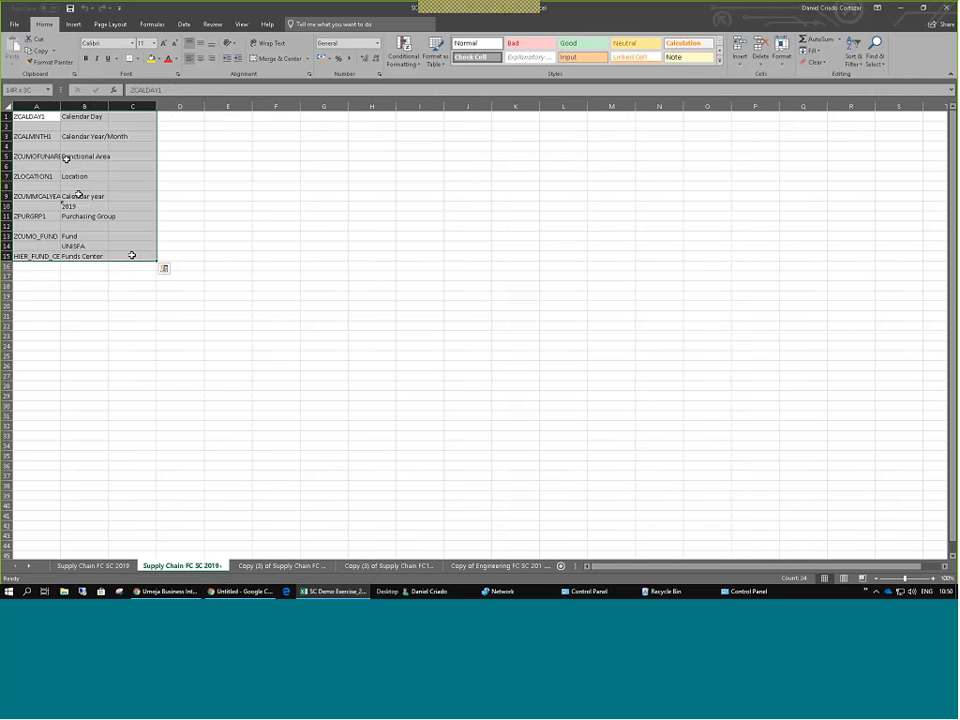
{"action": "key", "text": "F4"}
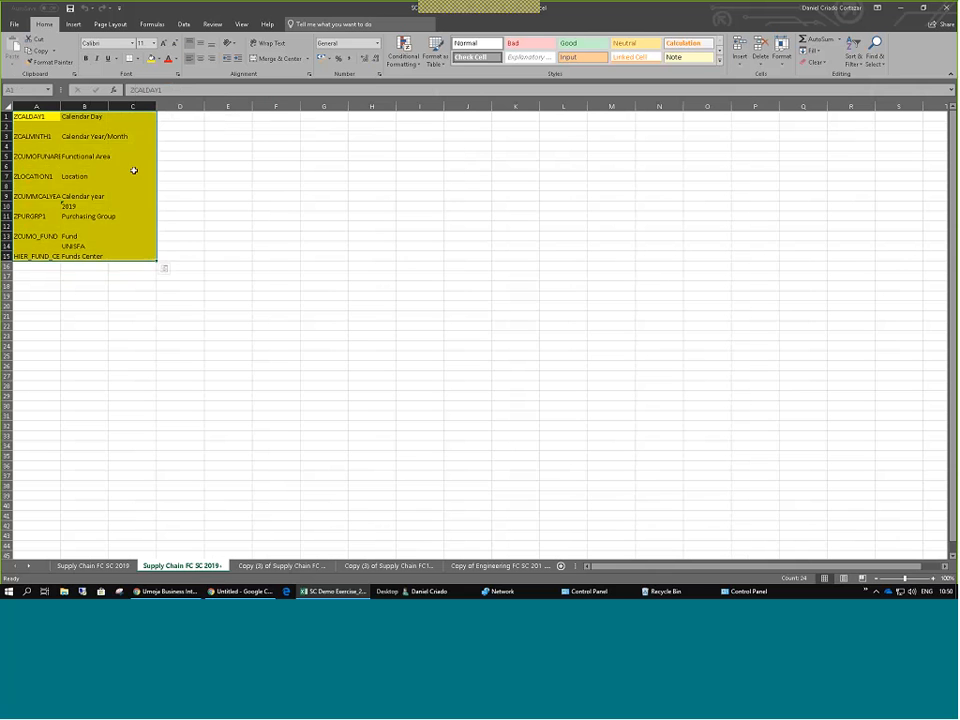
{"action": "left_click", "coordinate": [133, 167]}
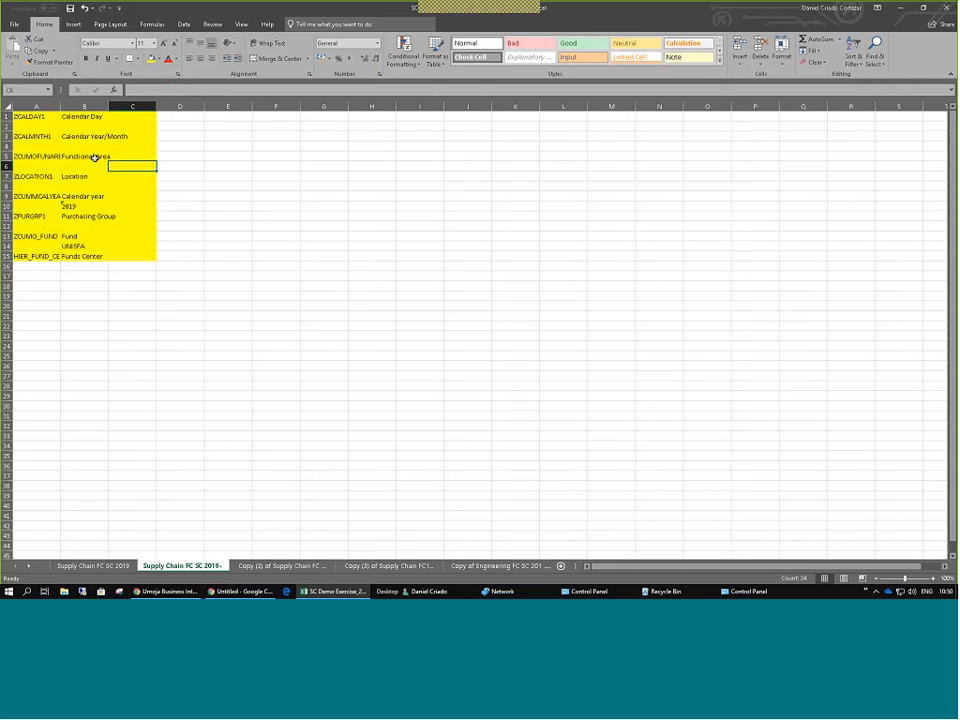
{"action": "left_click_drag", "start_coordinate": [35, 196], "coordinate": [88, 208]}
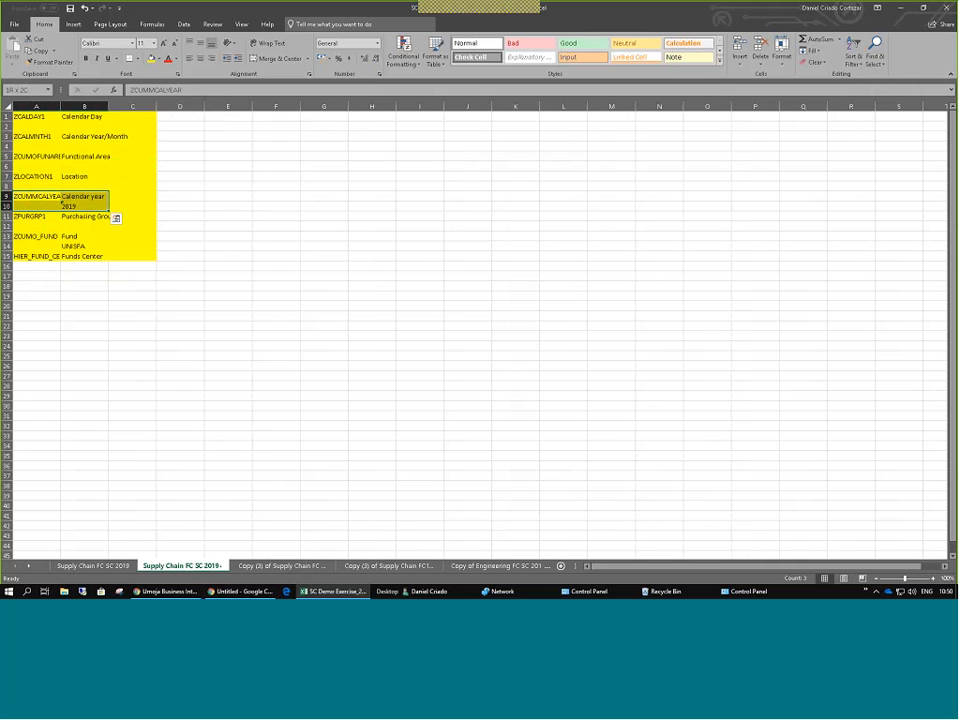
{"action": "left_click_drag", "start_coordinate": [35, 236], "coordinate": [88, 246]}
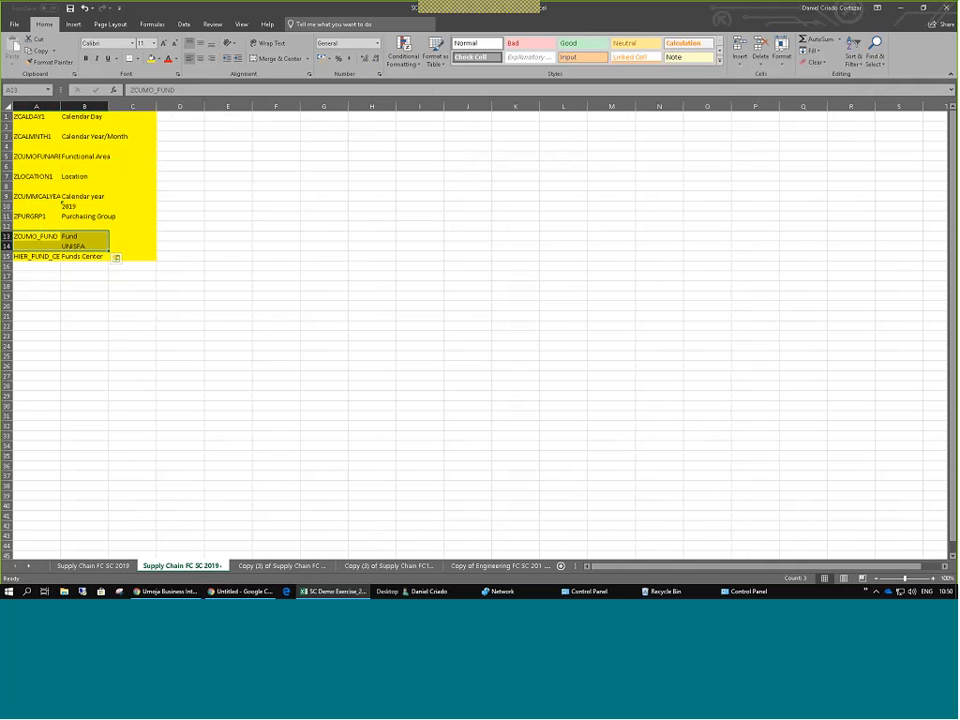
{"action": "left_click_drag", "start_coordinate": [35, 116], "coordinate": [162, 241]}
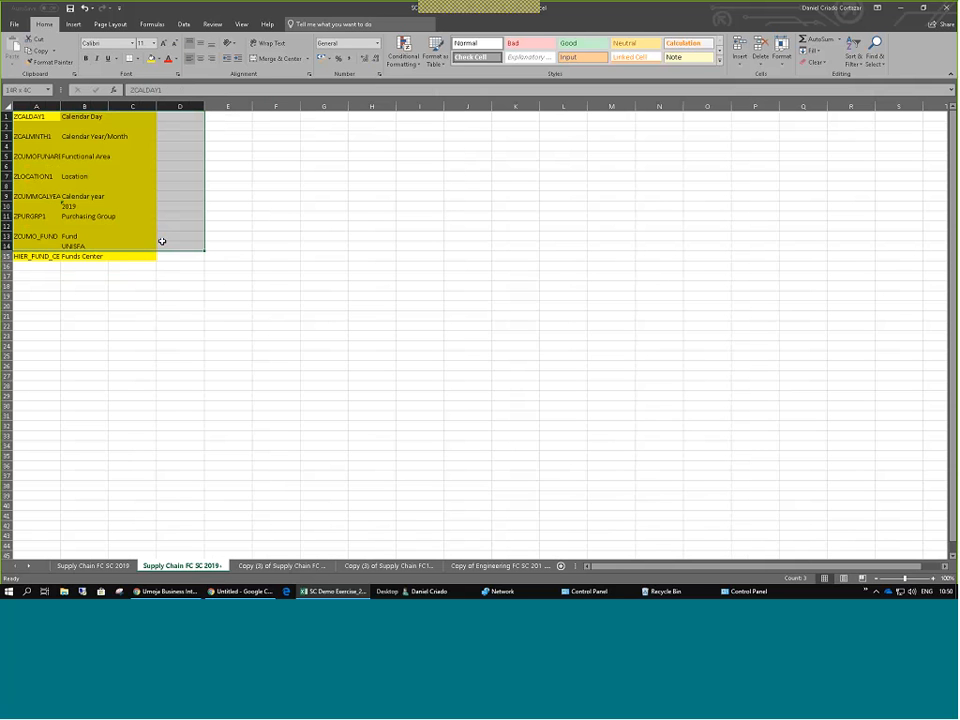
{"action": "left_click", "coordinate": [282, 566]}
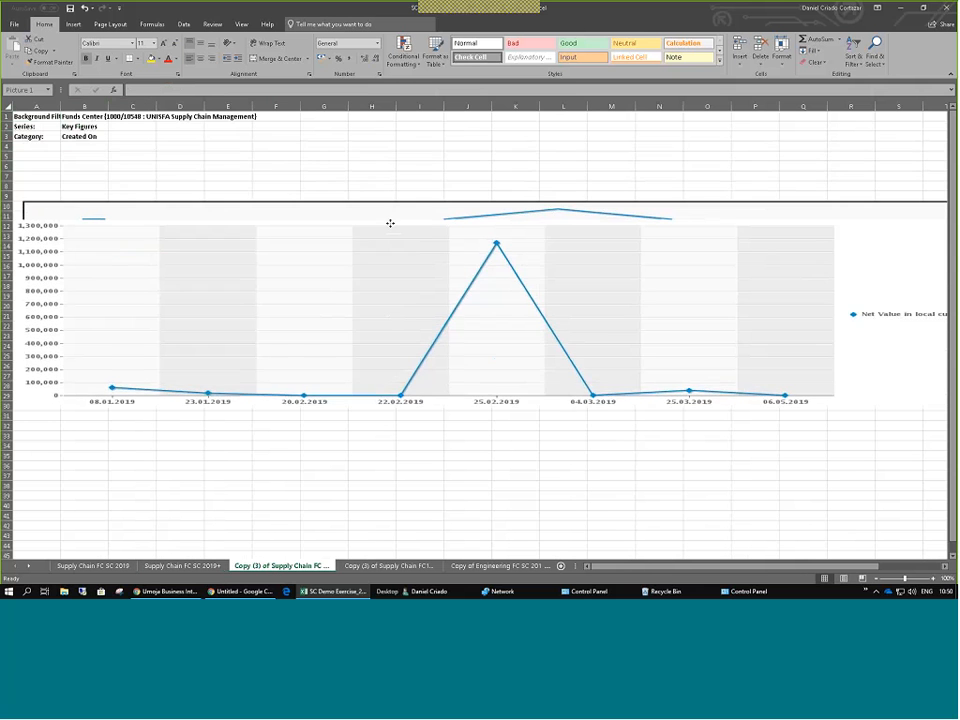
Move and resize the exported chart picture, comparing it against the chart in BI.
{"action": "left_click", "coordinate": [357, 294]}
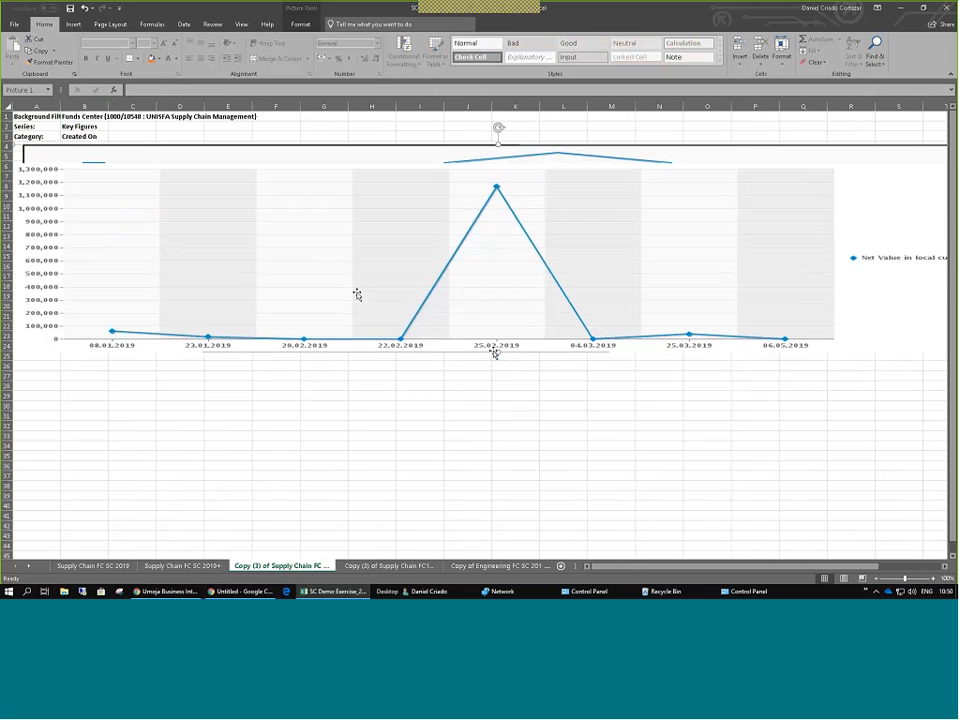
{"action": "left_click_drag", "start_coordinate": [494, 353], "coordinate": [500, 427]}
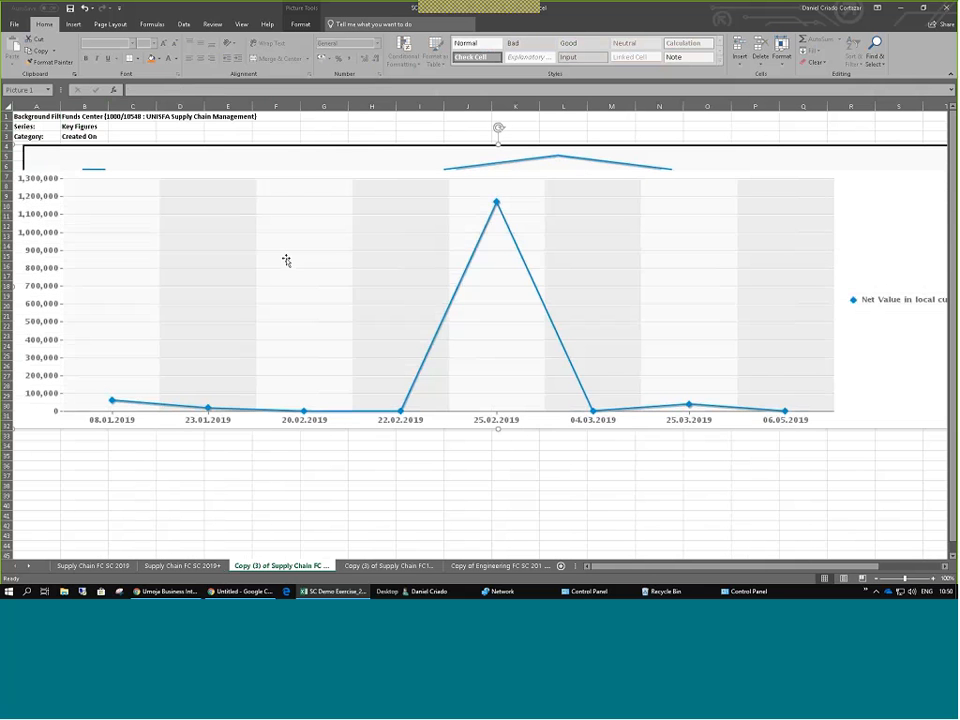
{"action": "mouse_move", "coordinate": [379, 220]}
{"action": "left_mouse_down"}
{"action": "mouse_move", "coordinate": [418, 231]}
{"action": "mouse_move", "coordinate": [392, 206]}
{"action": "left_mouse_up"}
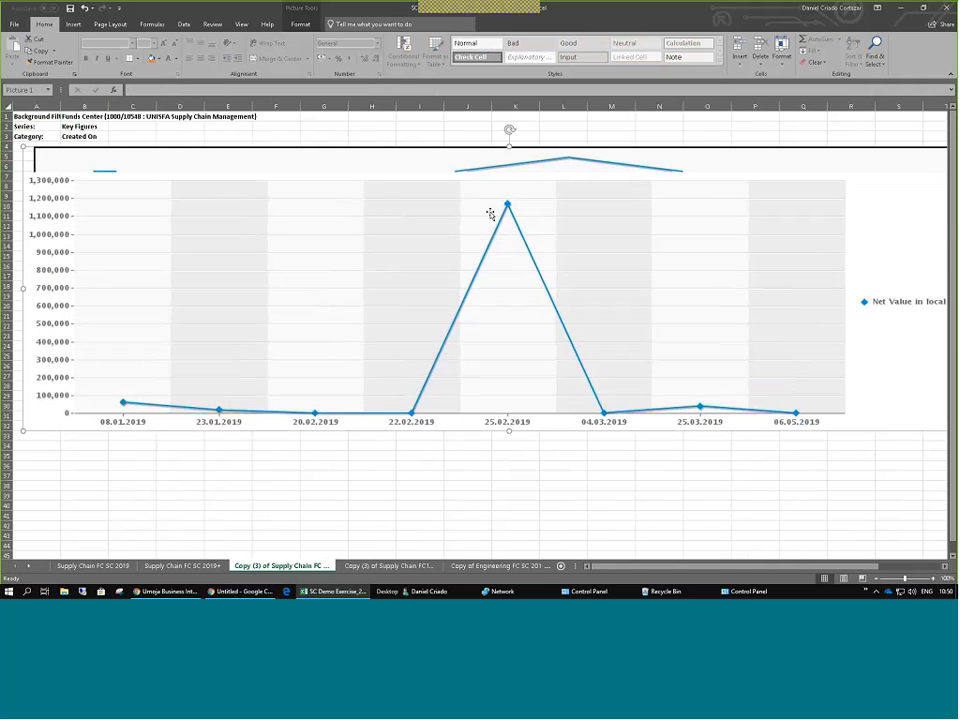
{"action": "left_click", "coordinate": [901, 585]}
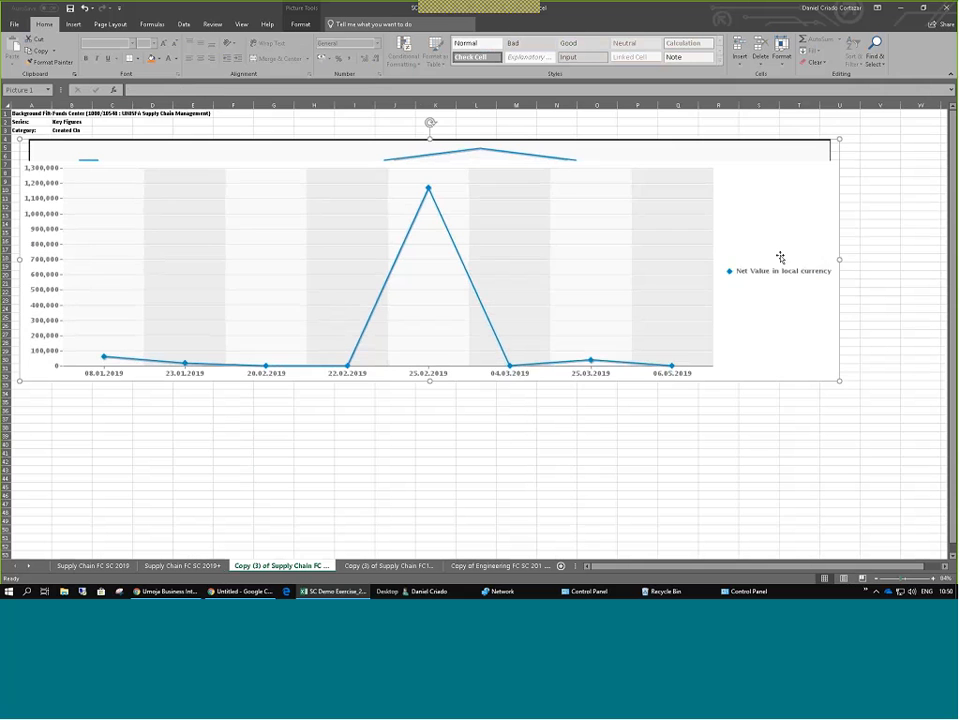
{"action": "left_click_drag", "start_coordinate": [764, 142], "coordinate": [748, 167]}
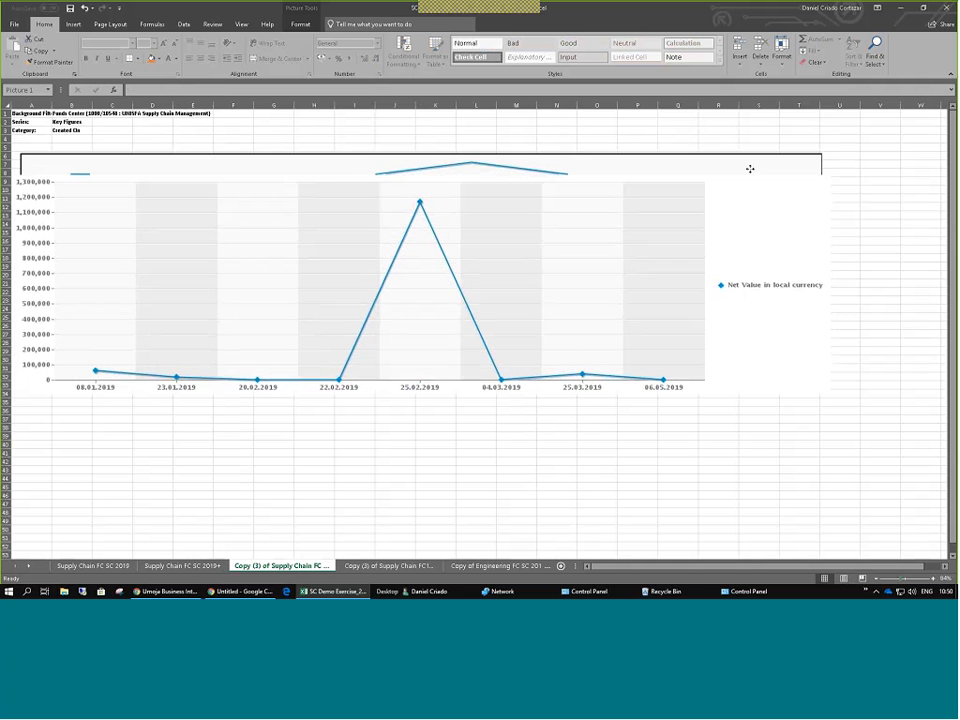
{"action": "left_click", "coordinate": [158, 592]}
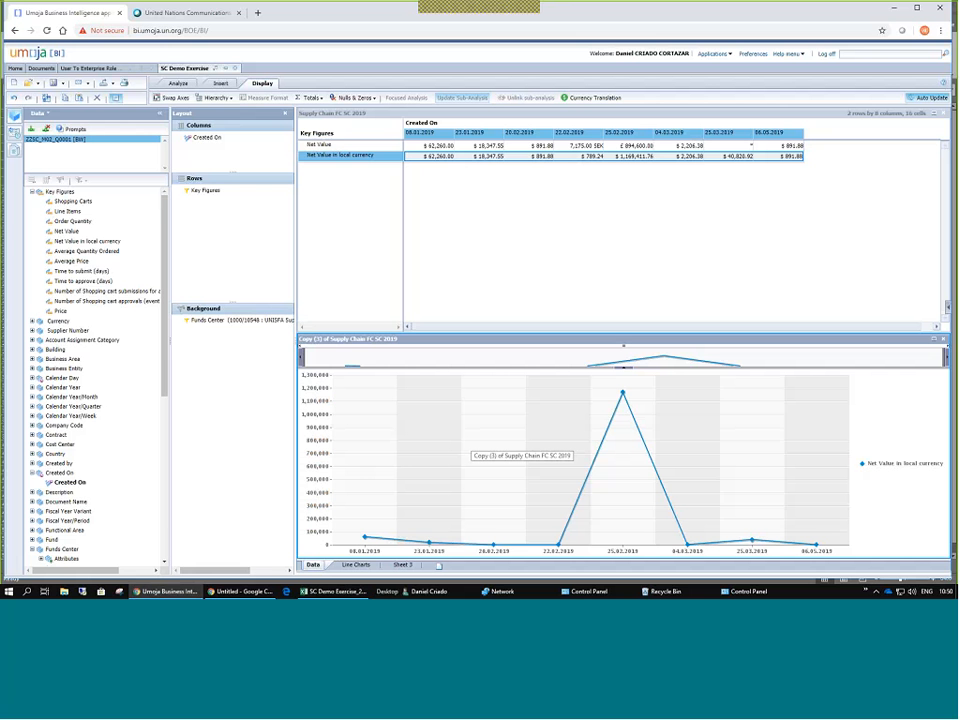
{"action": "key", "text": "alt+Tab"}
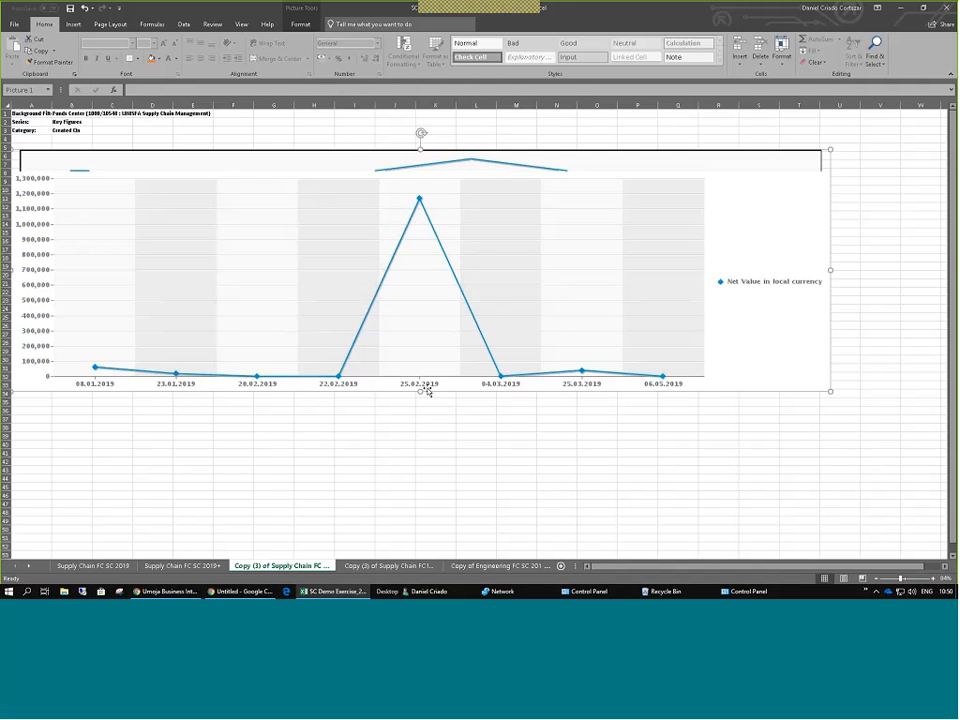
{"action": "left_click_drag", "start_coordinate": [420, 392], "coordinate": [420, 395]}
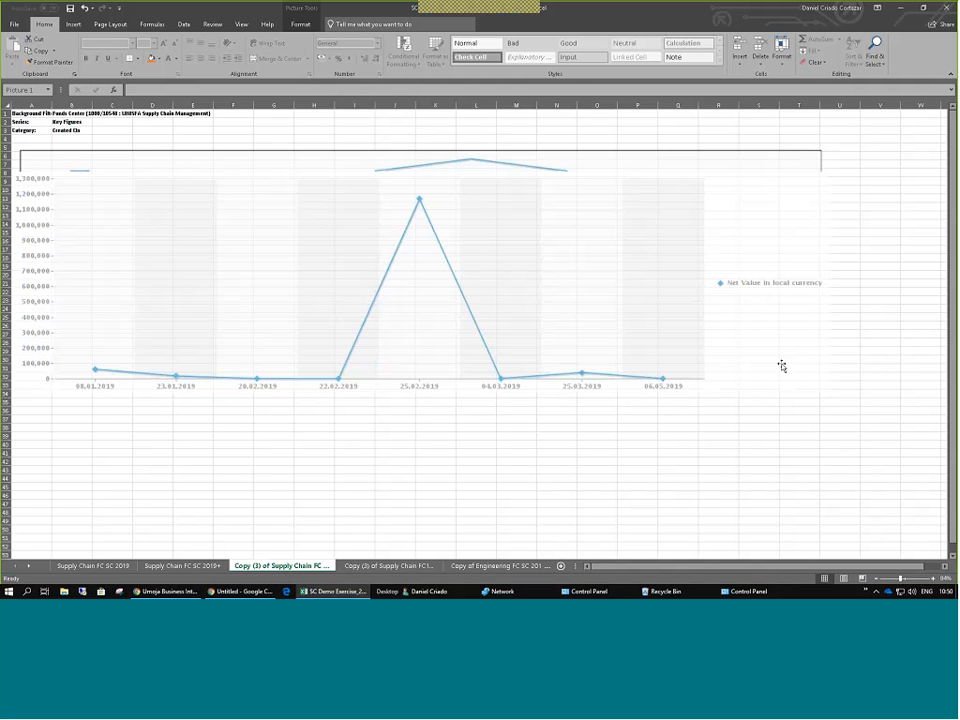
{"action": "left_click_drag", "start_coordinate": [829, 150], "coordinate": [767, 159]}
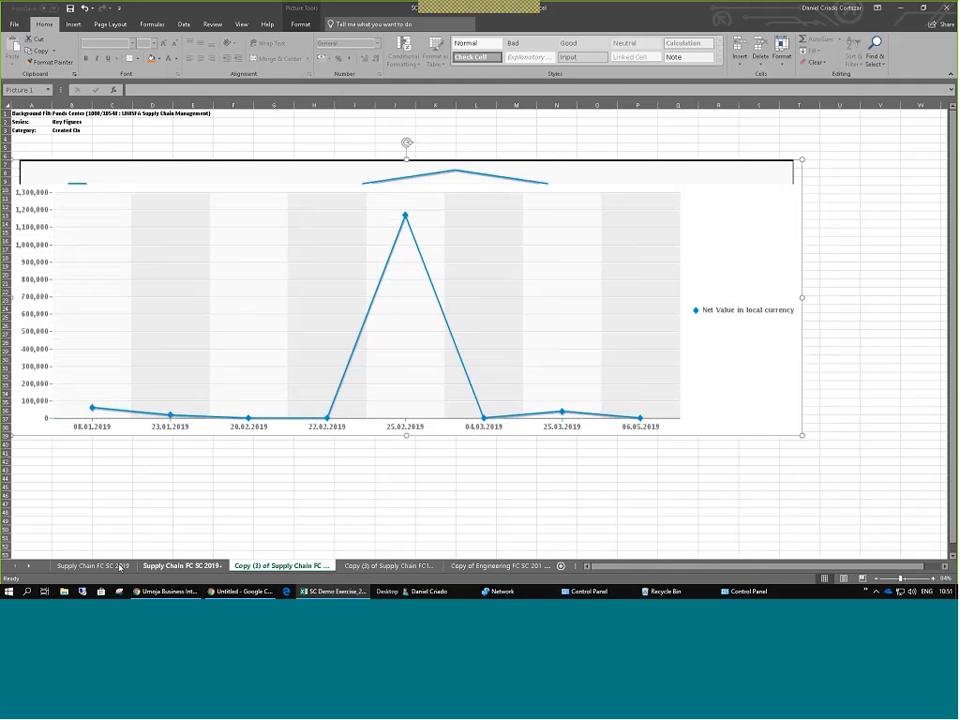
{"action": "left_click", "coordinate": [153, 591]}
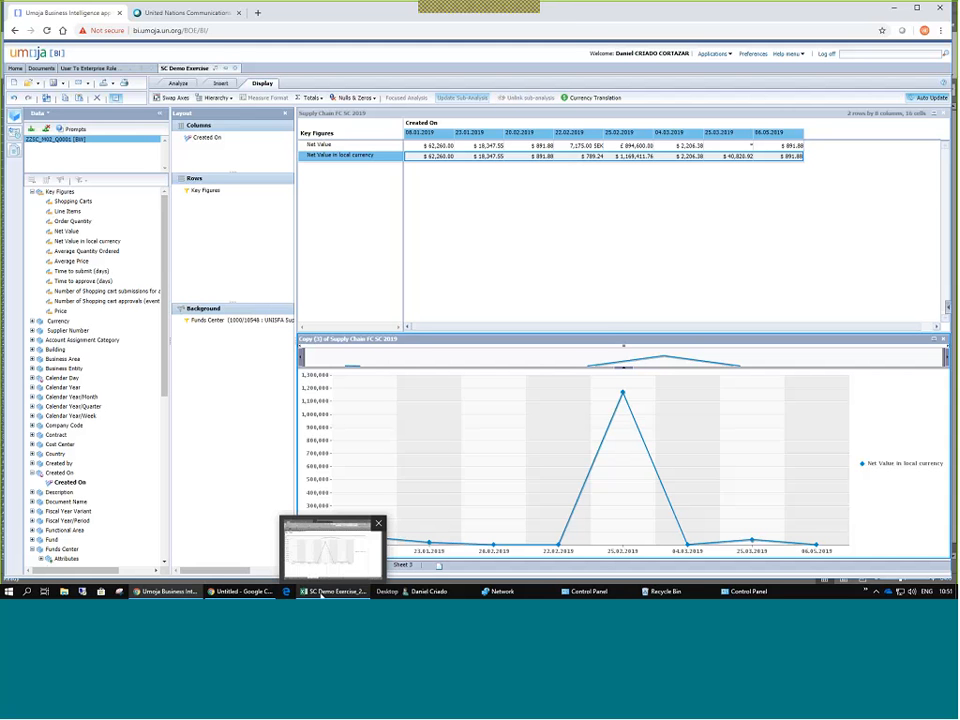
{"action": "left_click", "coordinate": [321, 594]}
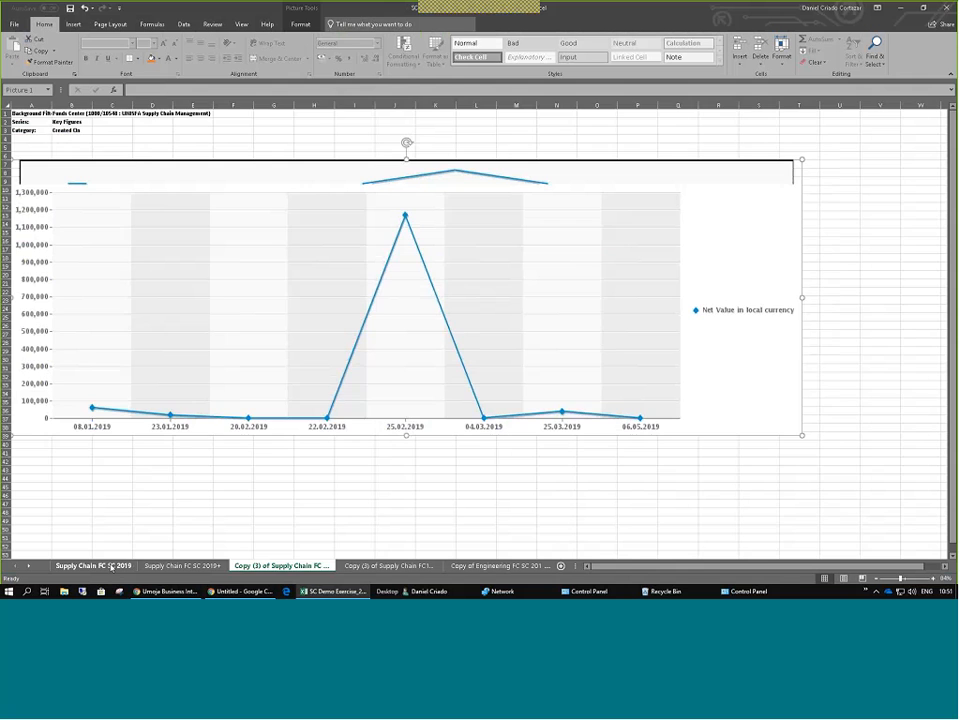
On the line chart sheet, reposition the Net Value chart picture and shrink it smaller.
{"action": "left_click", "coordinate": [111, 566]}
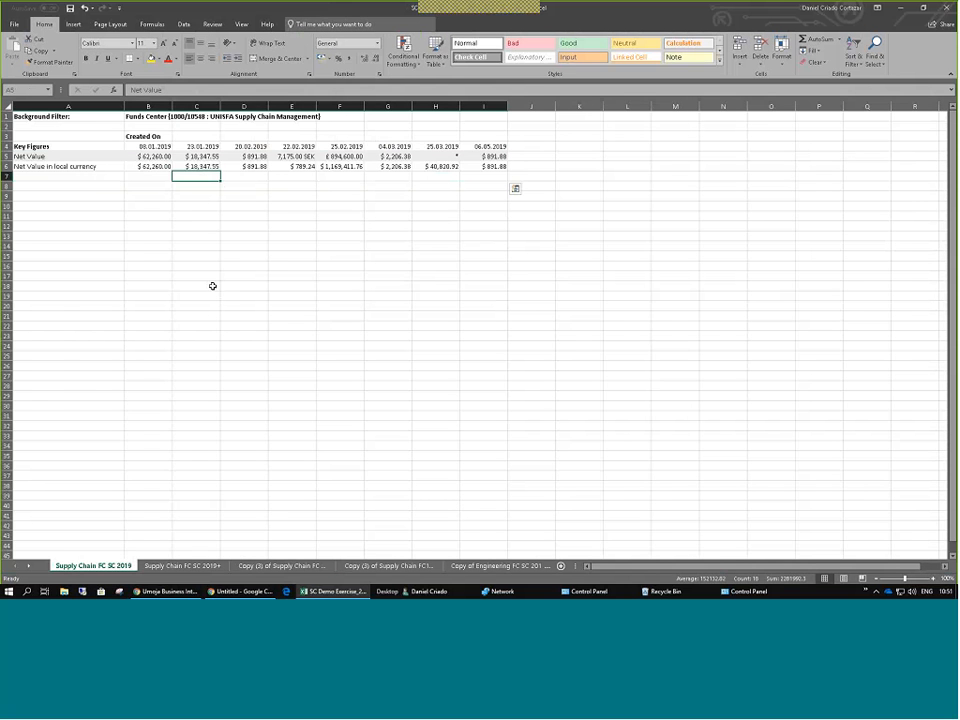
{"action": "key", "text": "ctrl+Page_Down"}
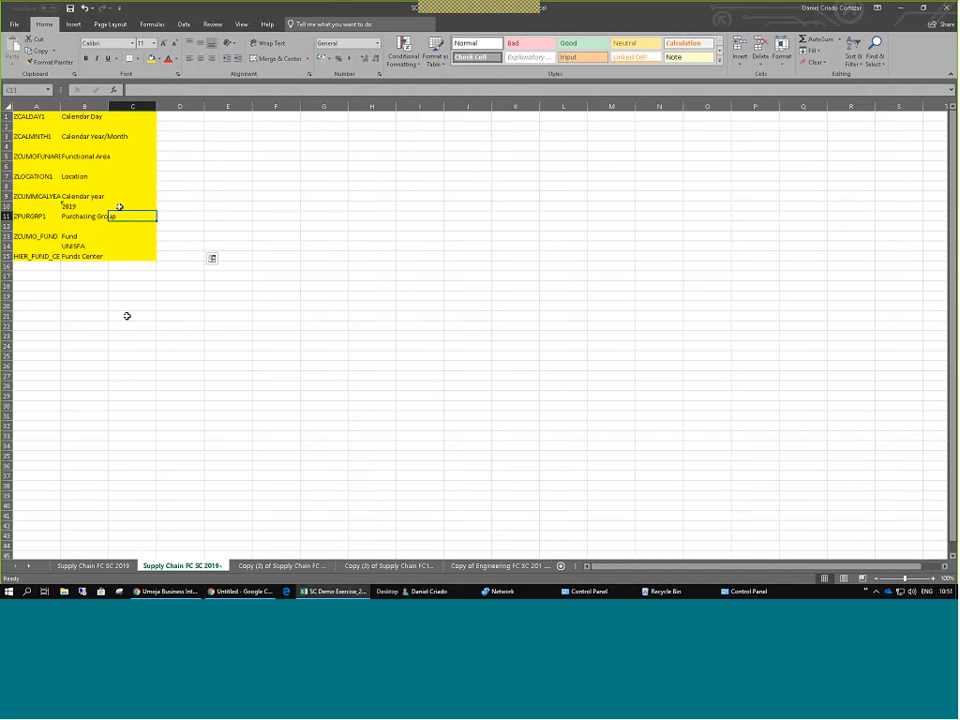
{"action": "key", "text": "ctrl+Page_Down"}
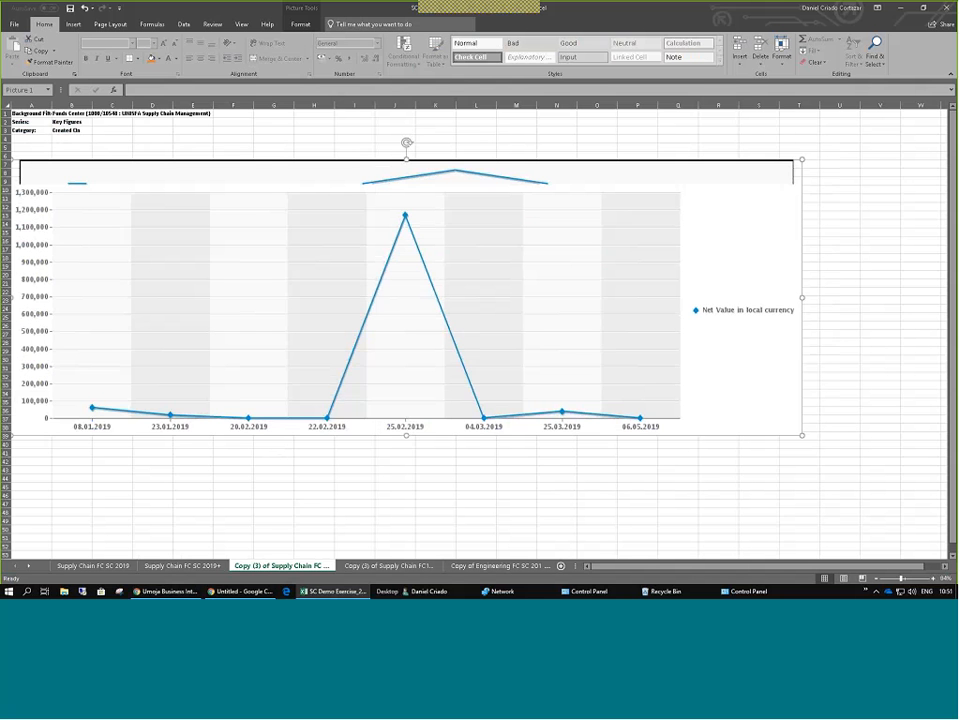
{"action": "mouse_move", "coordinate": [340, 223]}
{"action": "left_mouse_down"}
{"action": "mouse_move", "coordinate": [347, 211]}
{"action": "mouse_move", "coordinate": [289, 204]}
{"action": "mouse_move", "coordinate": [342, 217]}
{"action": "left_mouse_up"}
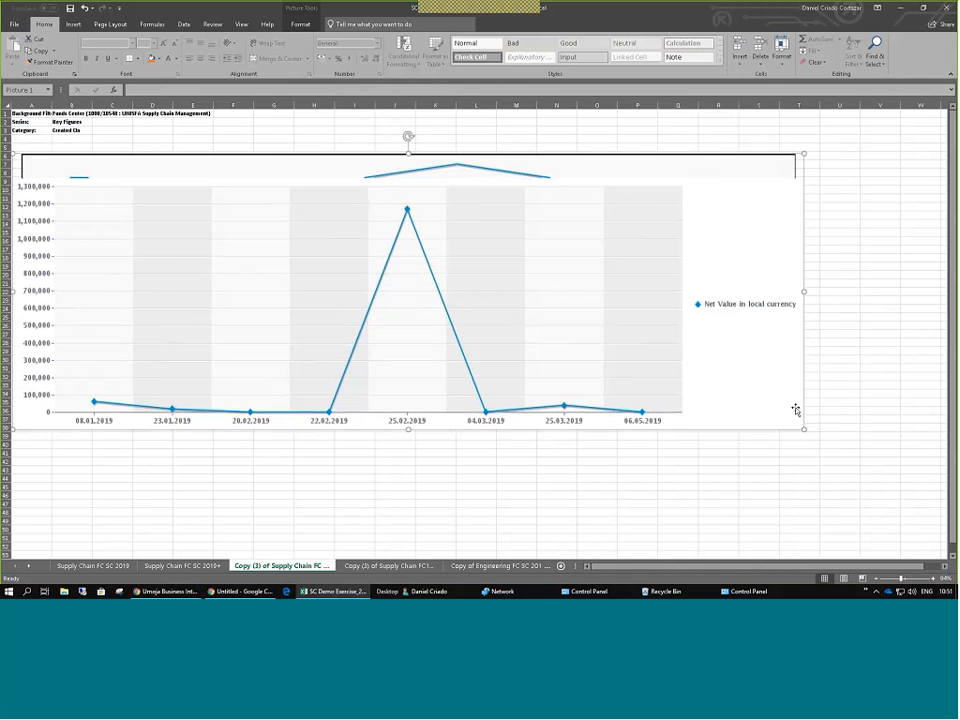
{"action": "left_click_drag", "start_coordinate": [795, 410], "coordinate": [887, 467]}
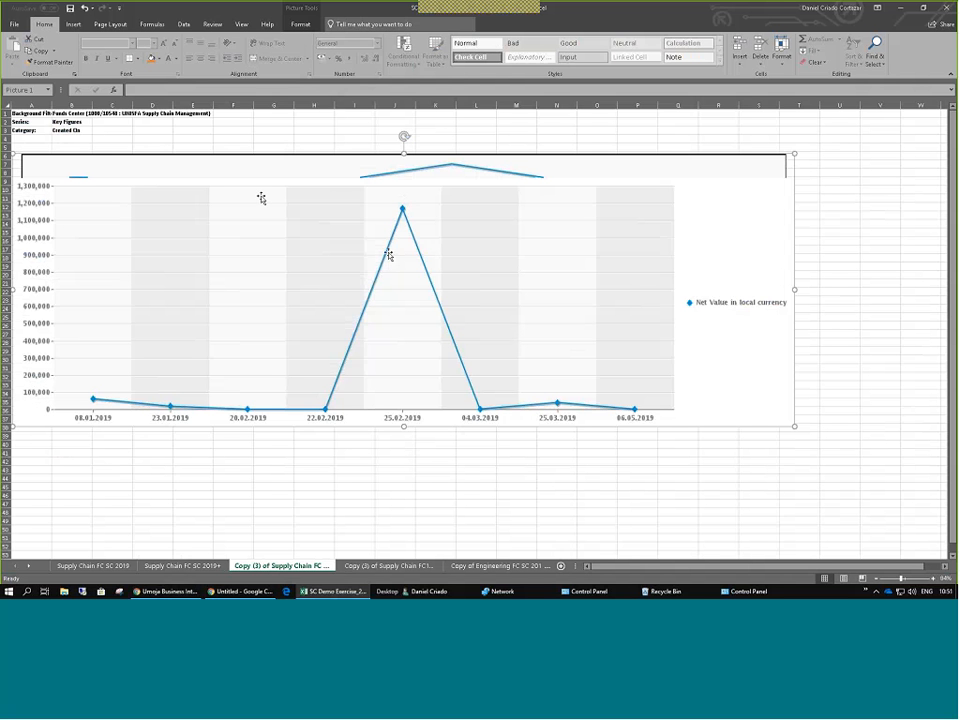
{"action": "left_click_drag", "start_coordinate": [322, 184], "coordinate": [395, 166]}
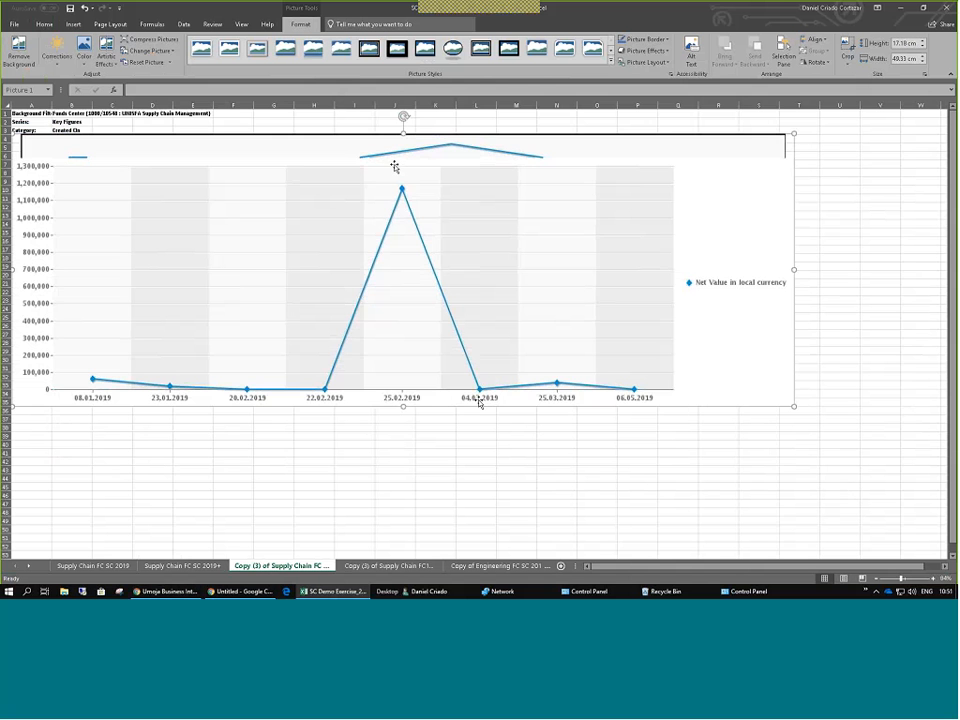
{"action": "left_click_drag", "start_coordinate": [794, 406], "coordinate": [546, 279]}
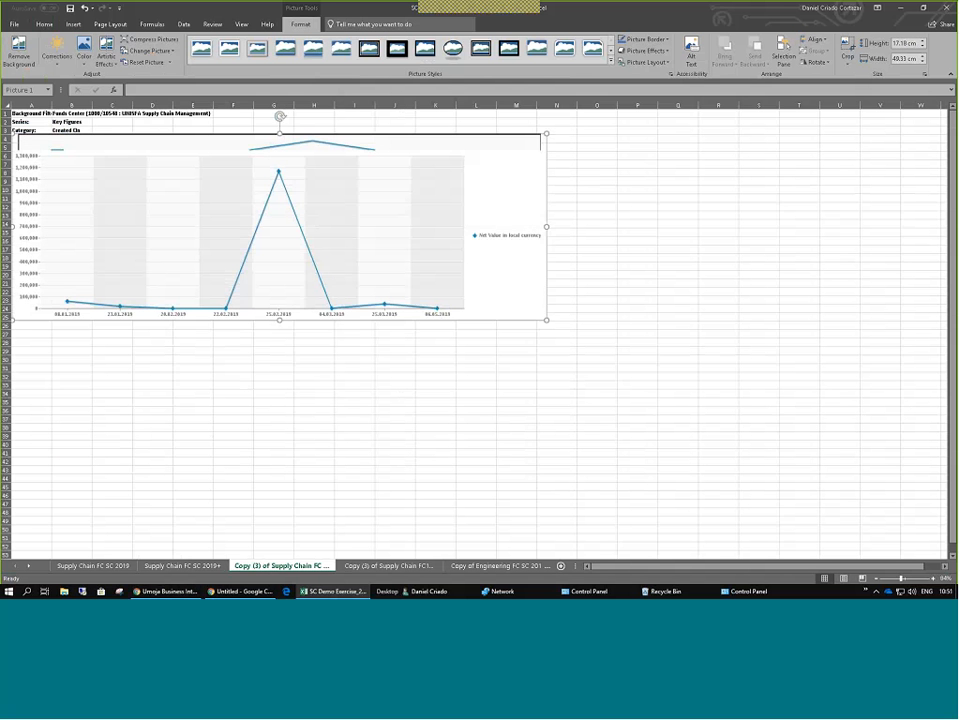
{"action": "left_click", "coordinate": [389, 567]}
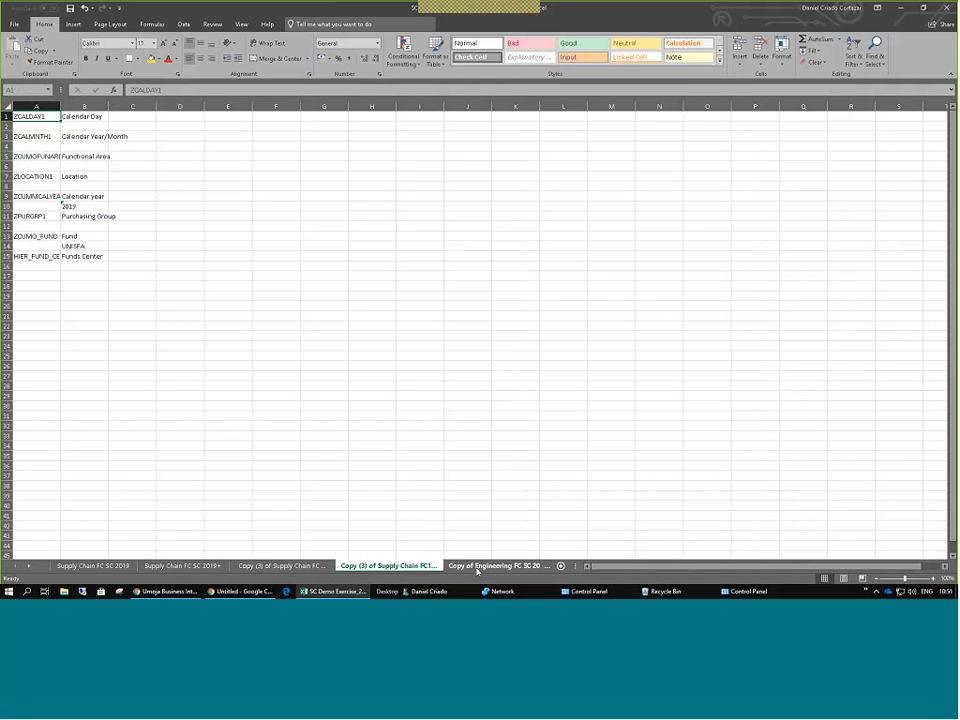
Open the Copy of Engineering FC SC 2019 sheet and compare it with BI's Sheet 3 and Line Charts.
{"action": "left_click", "coordinate": [478, 567]}
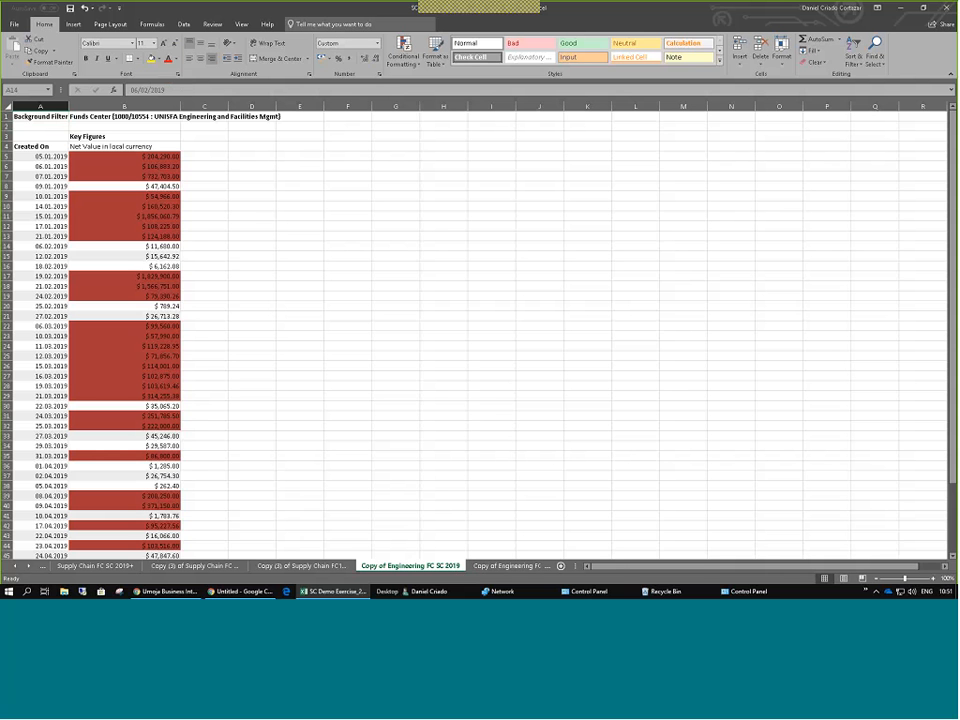
{"action": "left_click", "coordinate": [175, 592]}
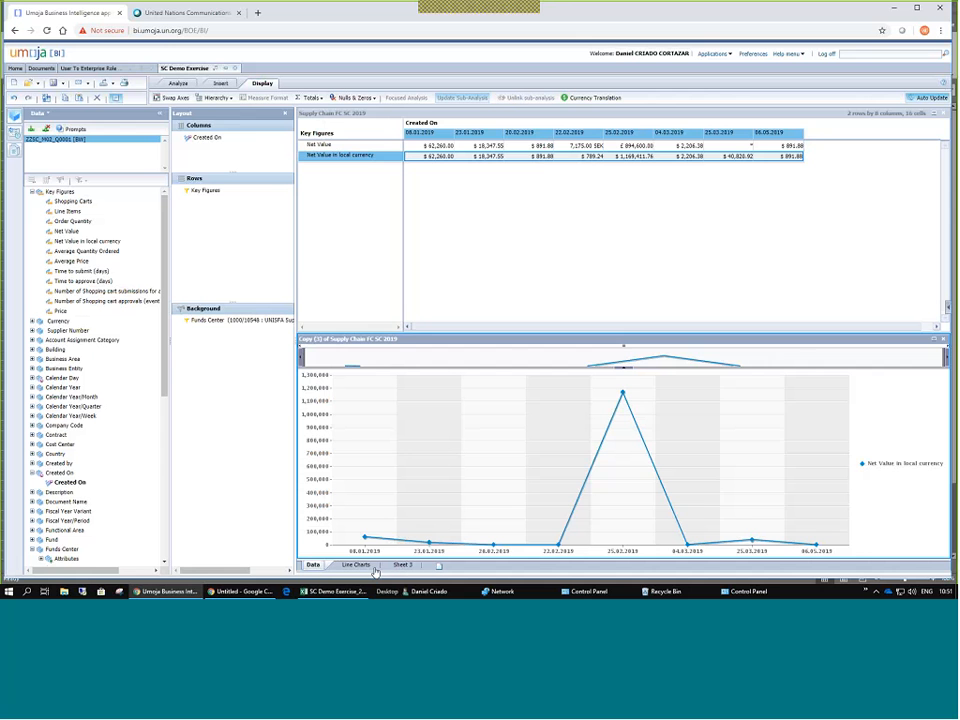
{"action": "left_click", "coordinate": [399, 566]}
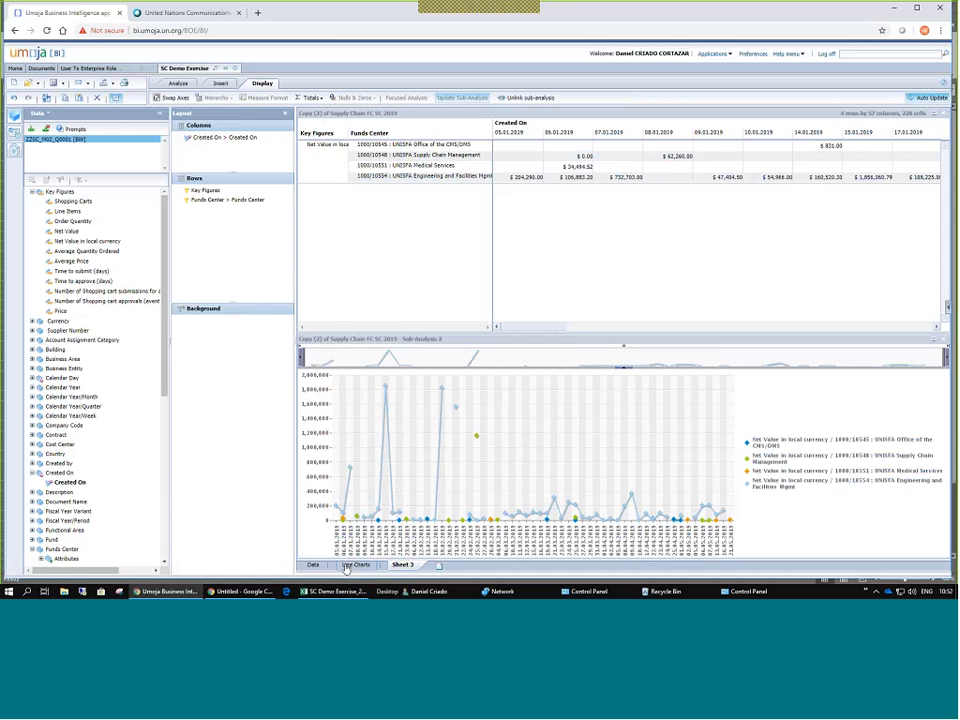
{"action": "left_click", "coordinate": [356, 565]}
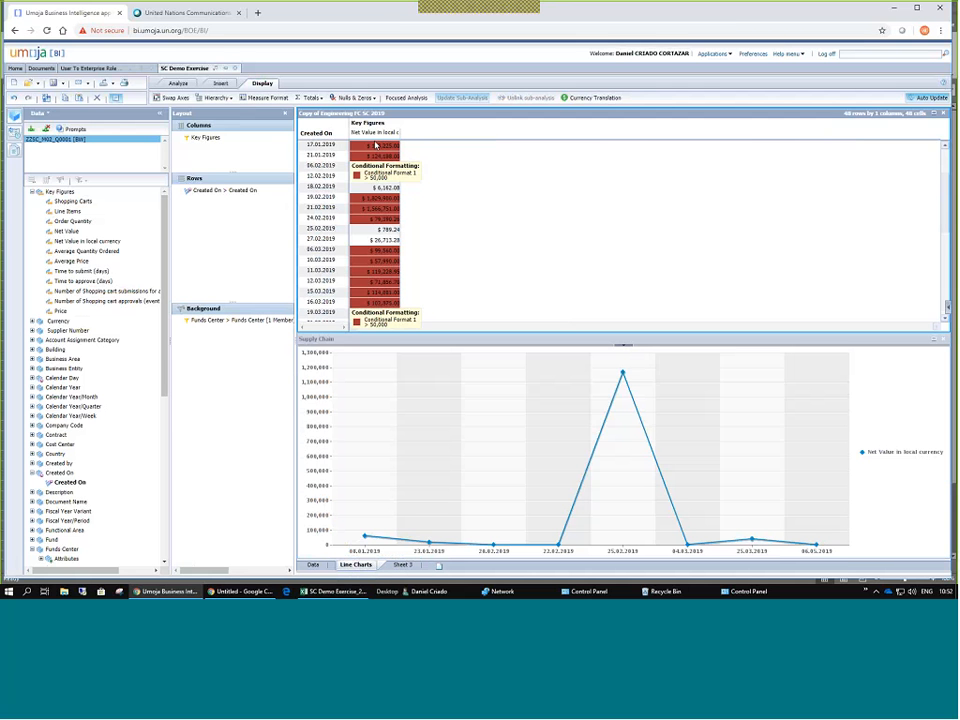
{"action": "left_click", "coordinate": [324, 591]}
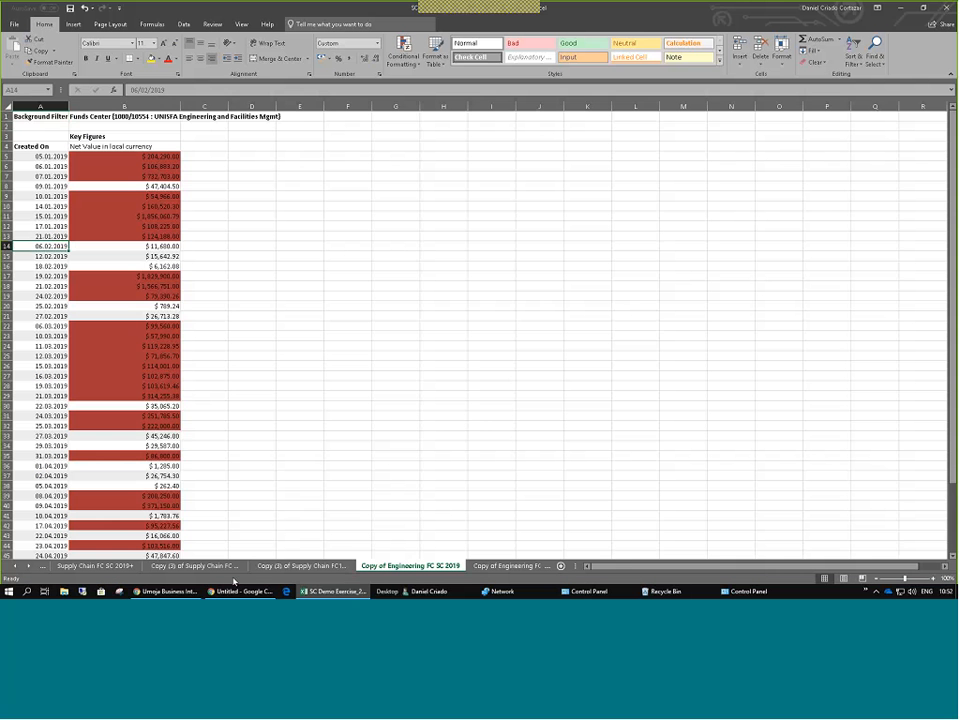
Inspect the fill colour and border formatting of the red-shaded cells B5:B9 without changing them.
{"action": "left_click_drag", "start_coordinate": [124, 156], "coordinate": [161, 525]}
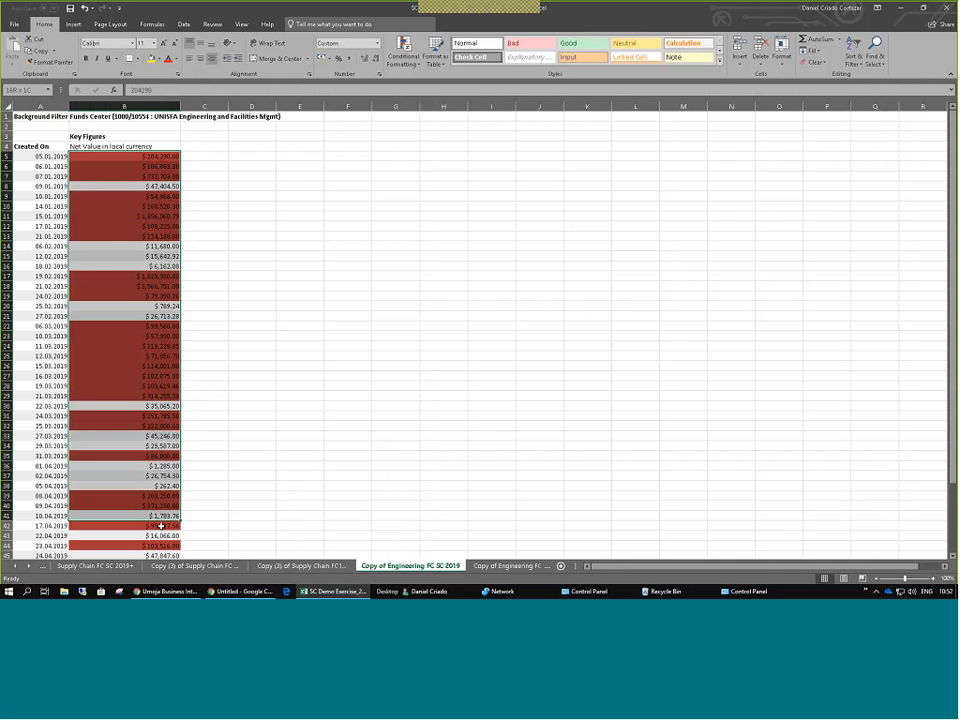
{"action": "left_click", "coordinate": [252, 365]}
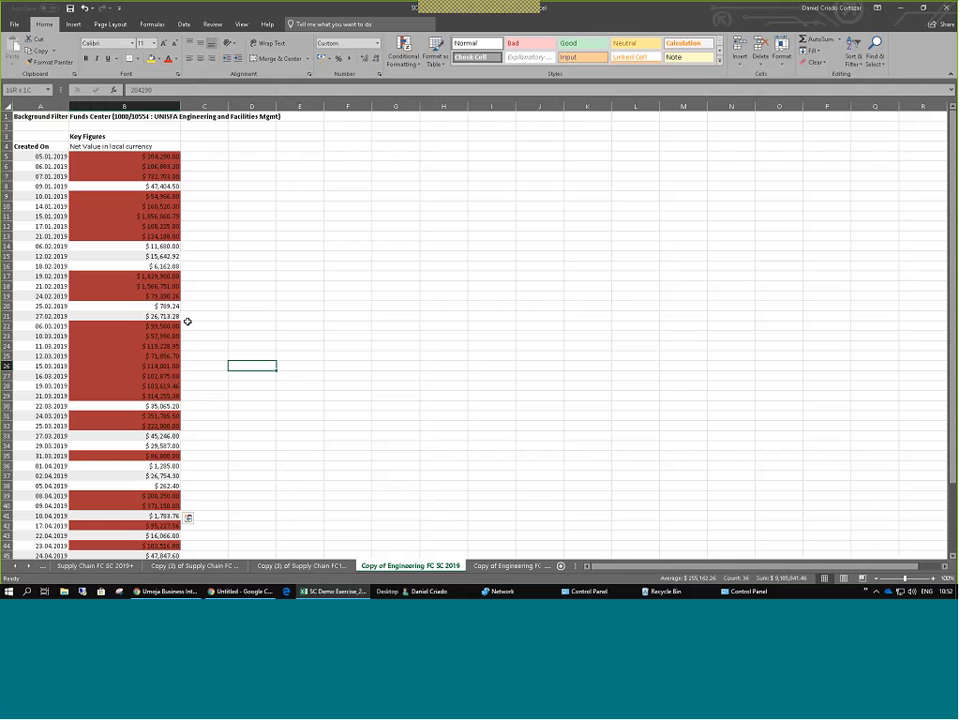
{"action": "left_click_drag", "start_coordinate": [124, 156], "coordinate": [124, 196]}
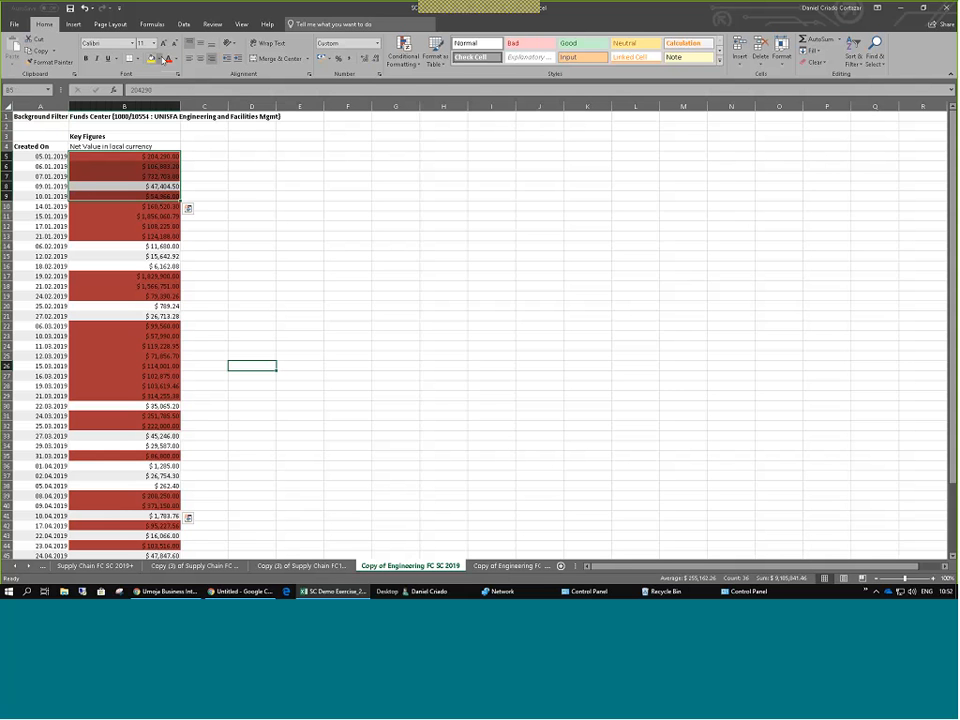
{"action": "left_click", "coordinate": [160, 58]}
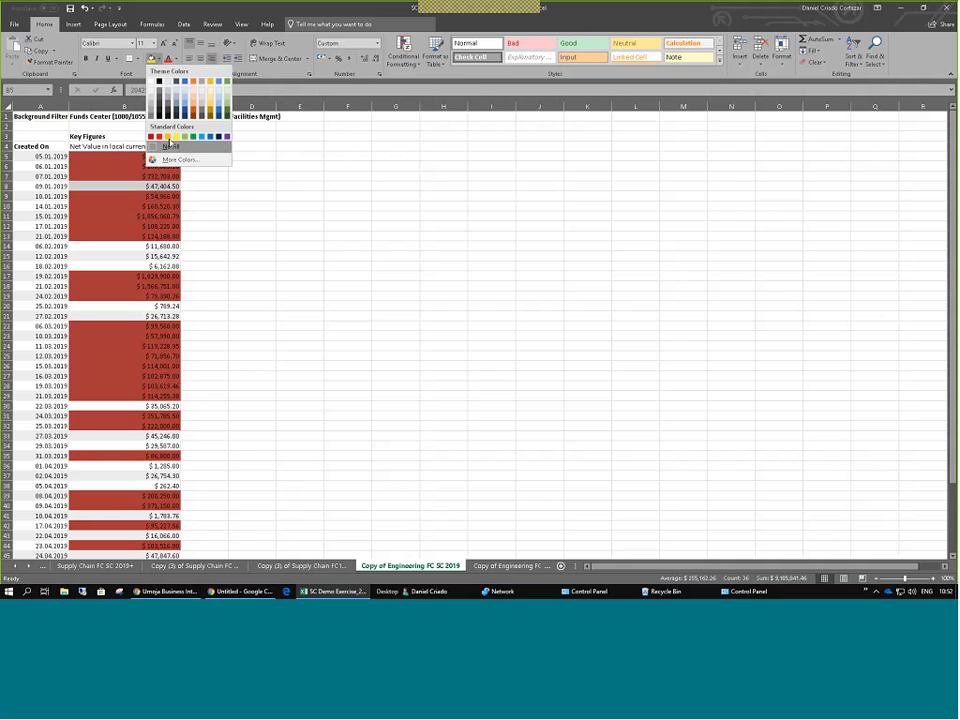
{"action": "left_click", "coordinate": [182, 169]}
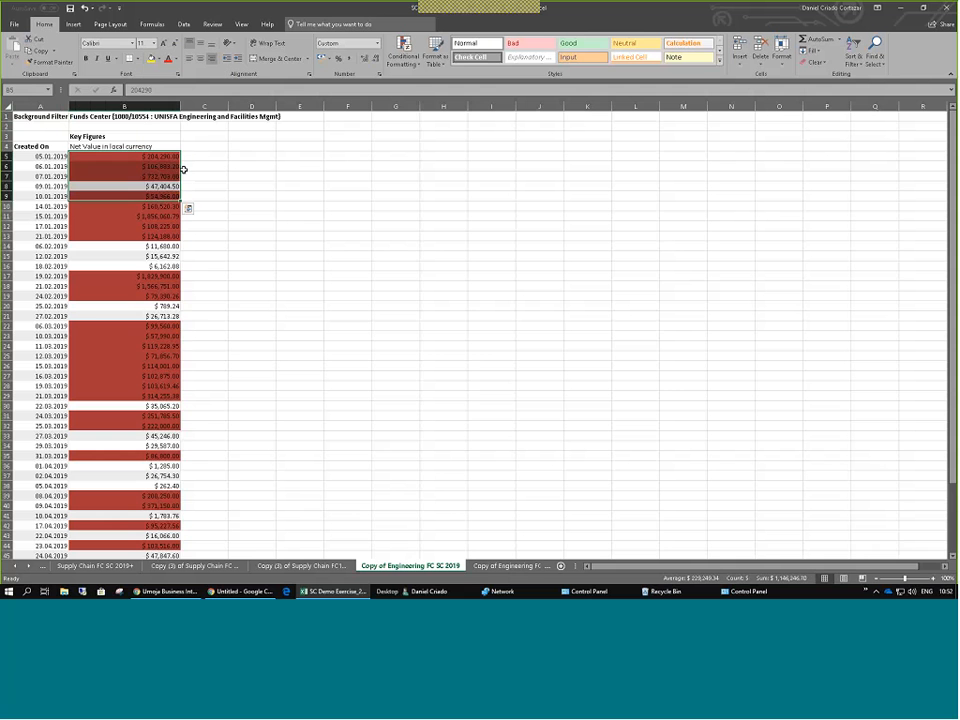
{"action": "left_click", "coordinate": [177, 167]}
{"action": "right_click", "coordinate": [144, 155]}
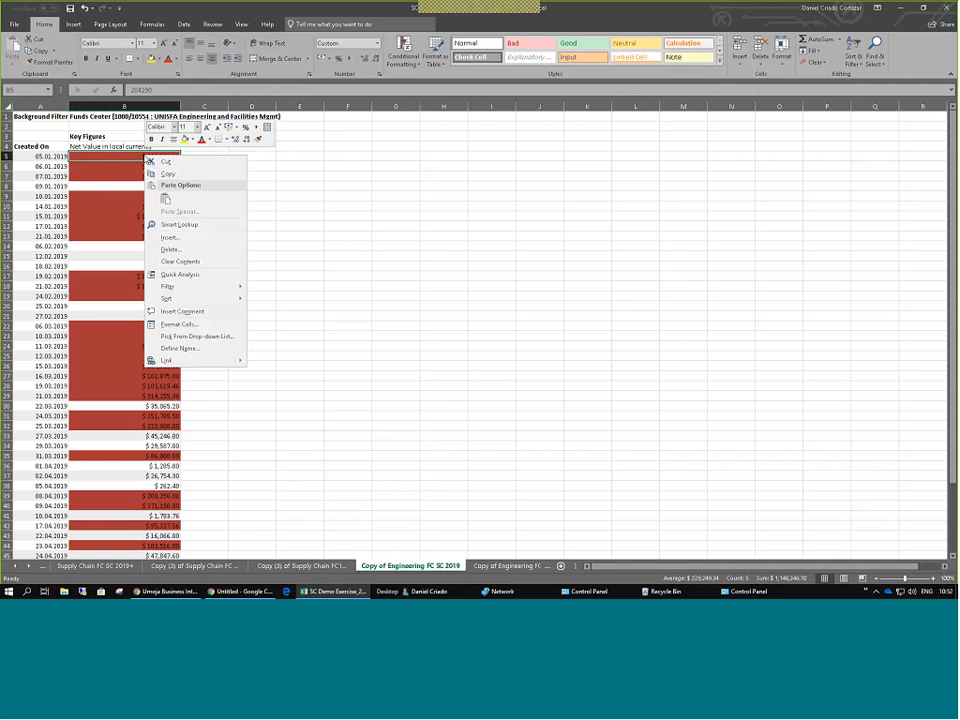
{"action": "left_click", "coordinate": [177, 325]}
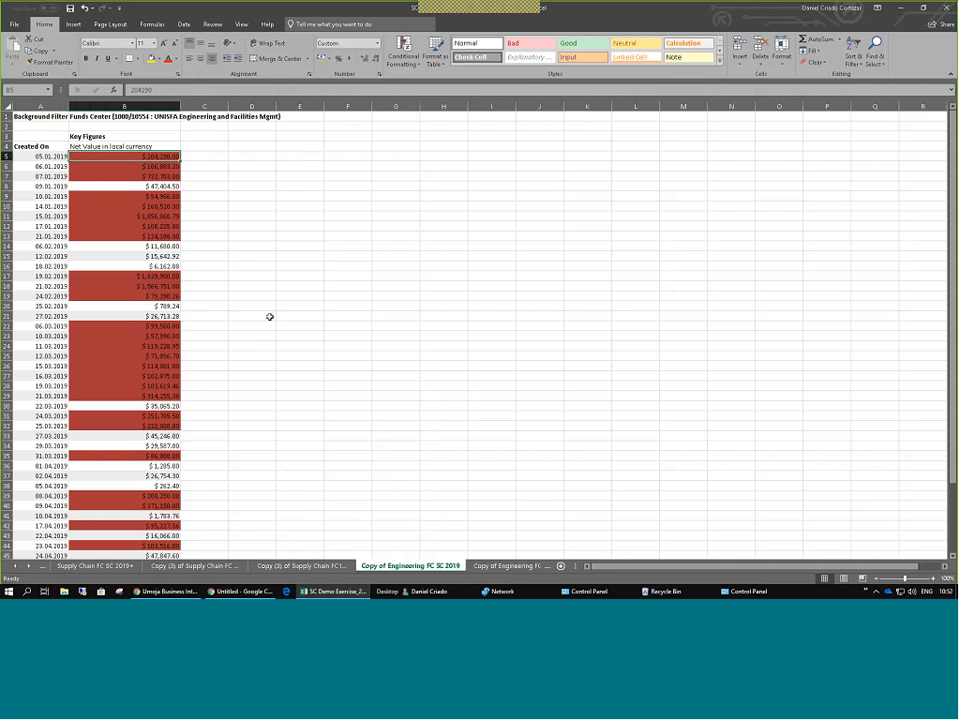
{"action": "left_click", "coordinate": [152, 227]}
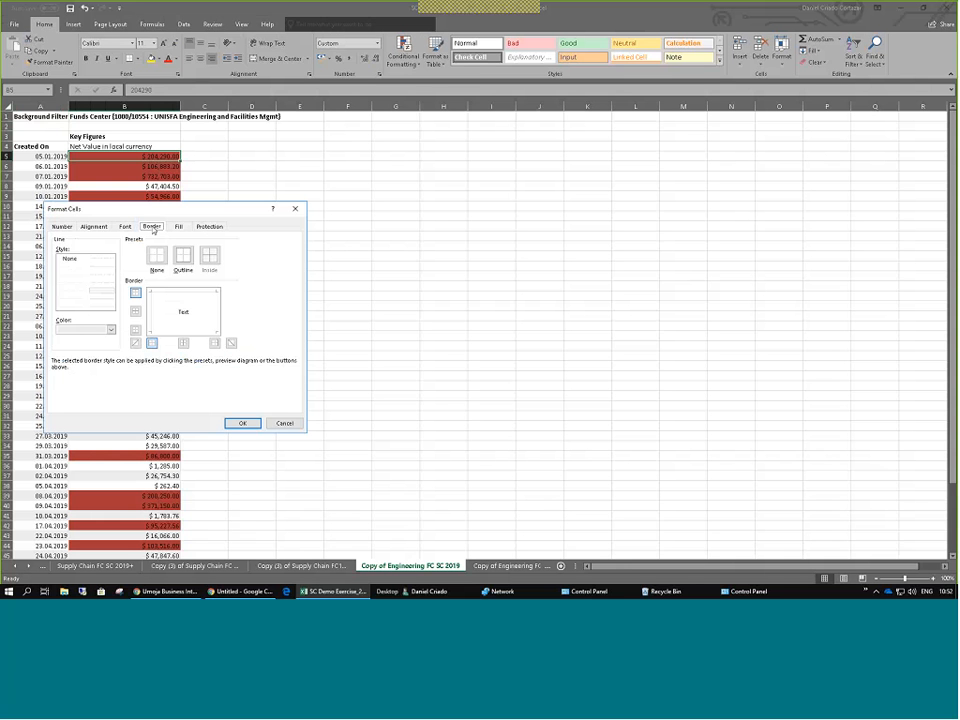
{"action": "left_click", "coordinate": [90, 330]}
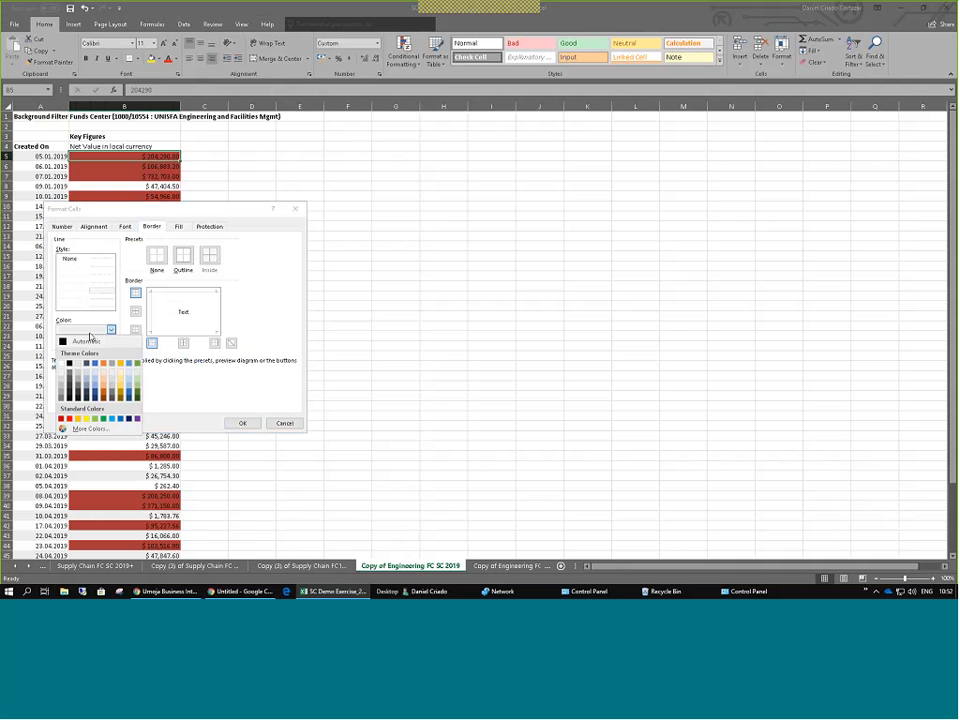
{"action": "left_click", "coordinate": [90, 338]}
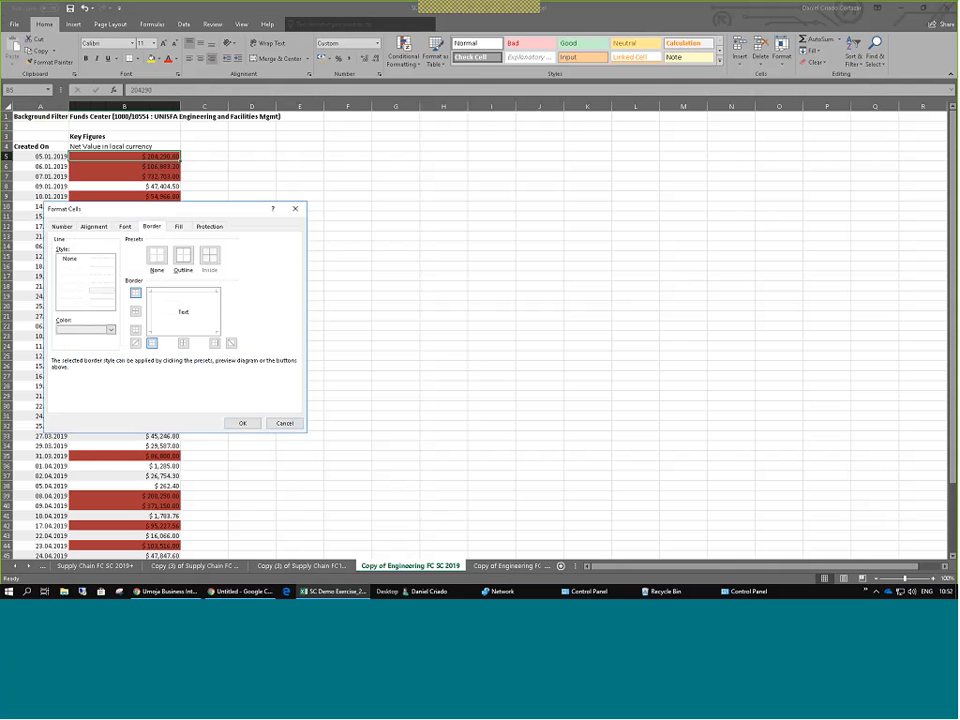
{"action": "key", "text": "Escape"}
Select the net values B5:B29, pick B12, then switch to the Umoja BI analysis.
{"action": "left_click_drag", "start_coordinate": [149, 158], "coordinate": [126, 393]}
{"action": "left_click", "coordinate": [198, 386]}
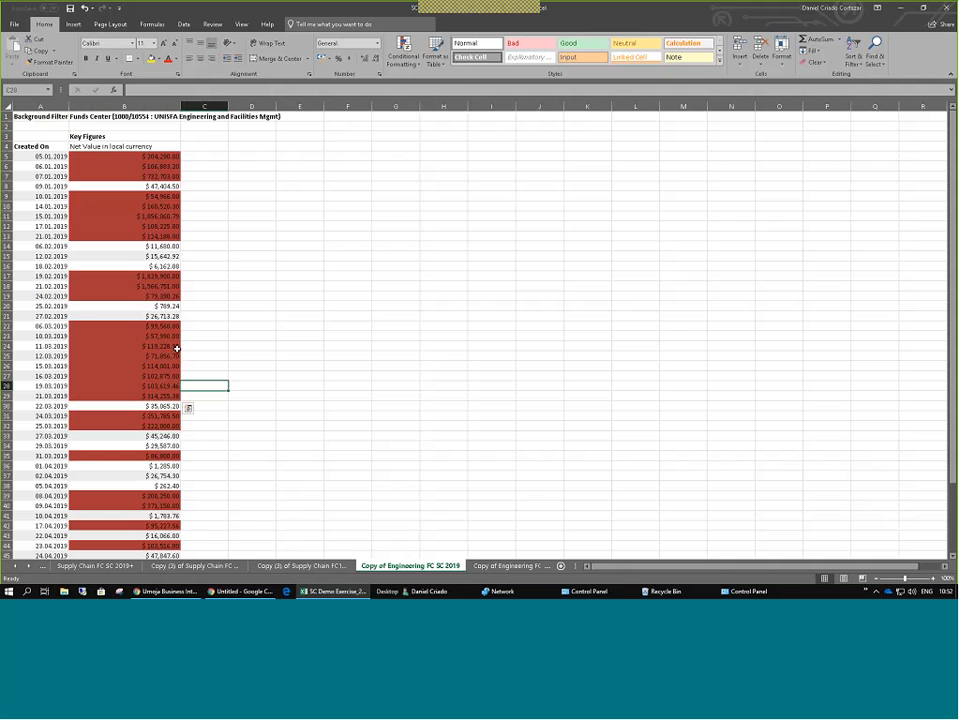
{"action": "left_click_drag", "start_coordinate": [124, 157], "coordinate": [133, 396]}
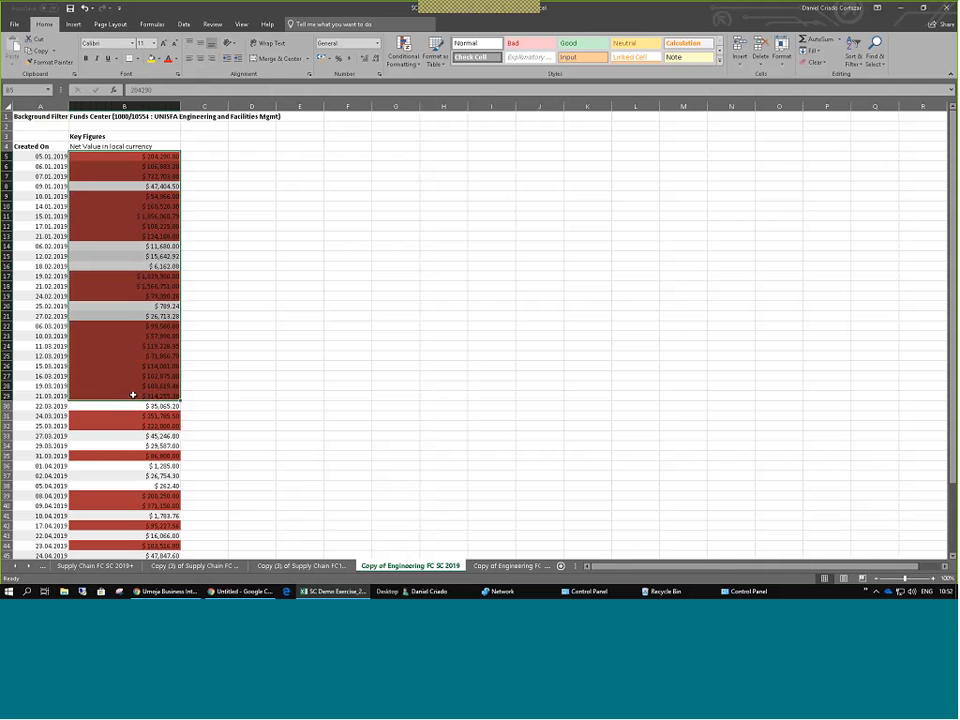
{"action": "left_click", "coordinate": [126, 220]}
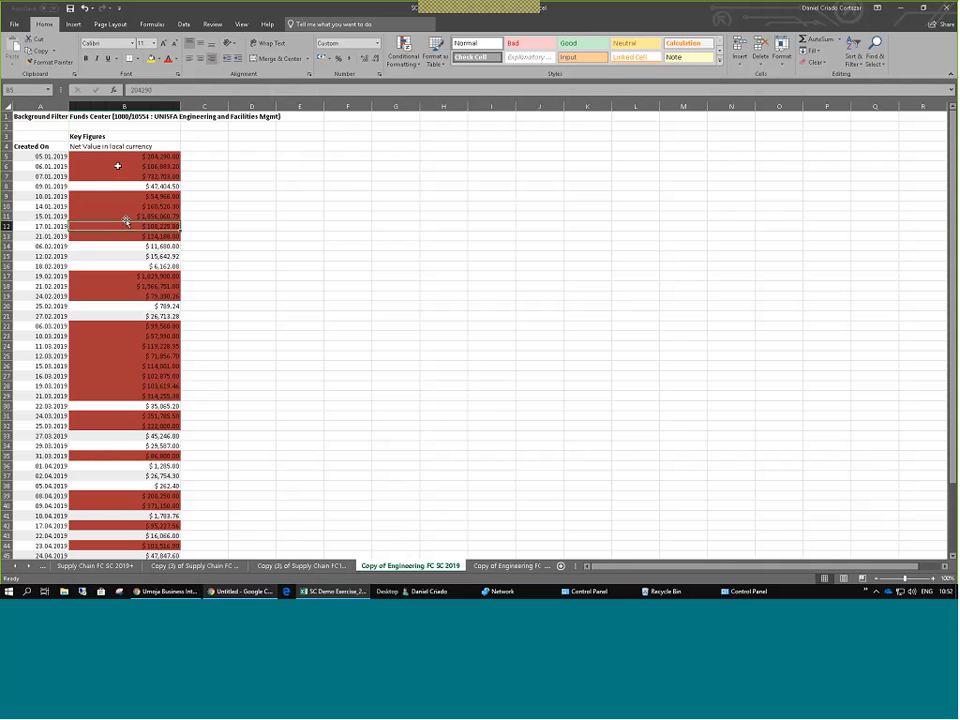
{"action": "key", "text": "alt+Tab"}
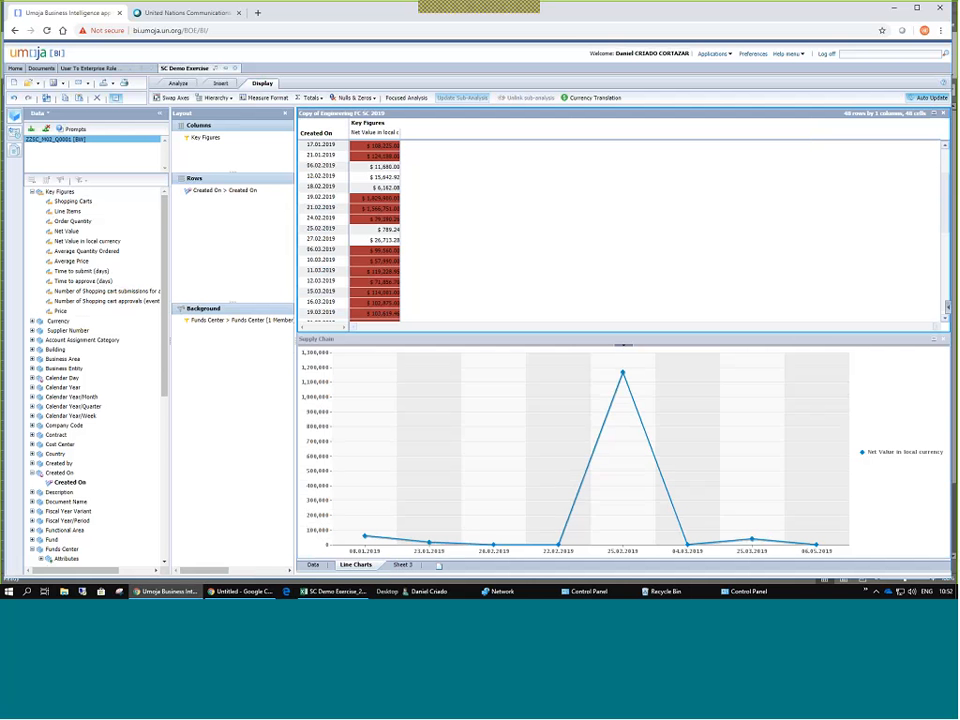
Back in Excel, open the Supply Chain chart sheet and nudge the chart picture slightly upward.
{"action": "key", "text": "alt+Tab"}
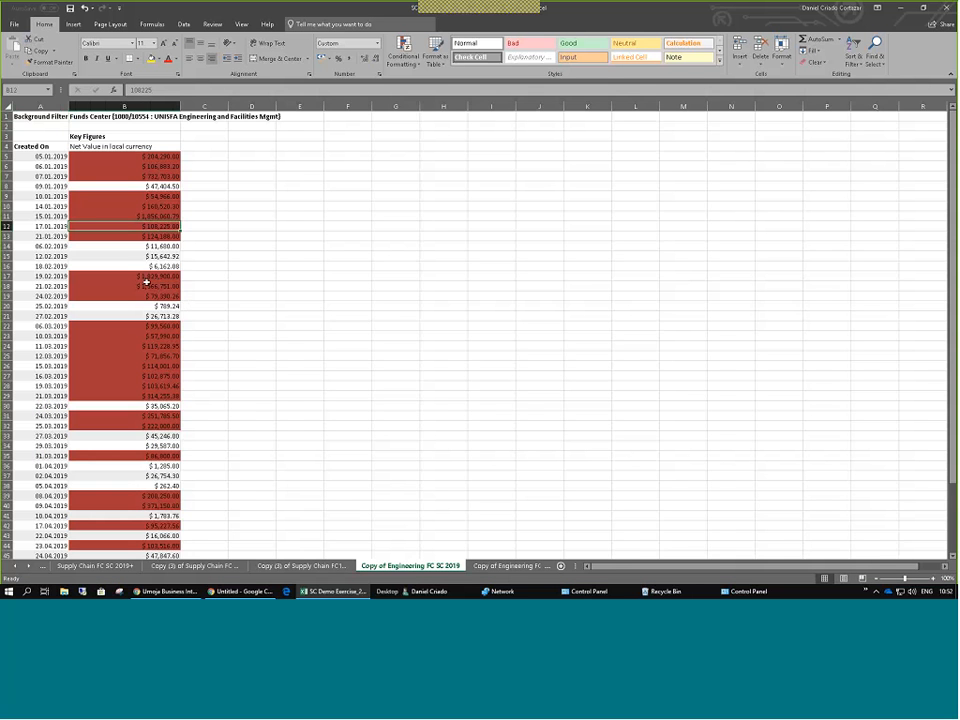
{"action": "left_click", "coordinate": [525, 566]}
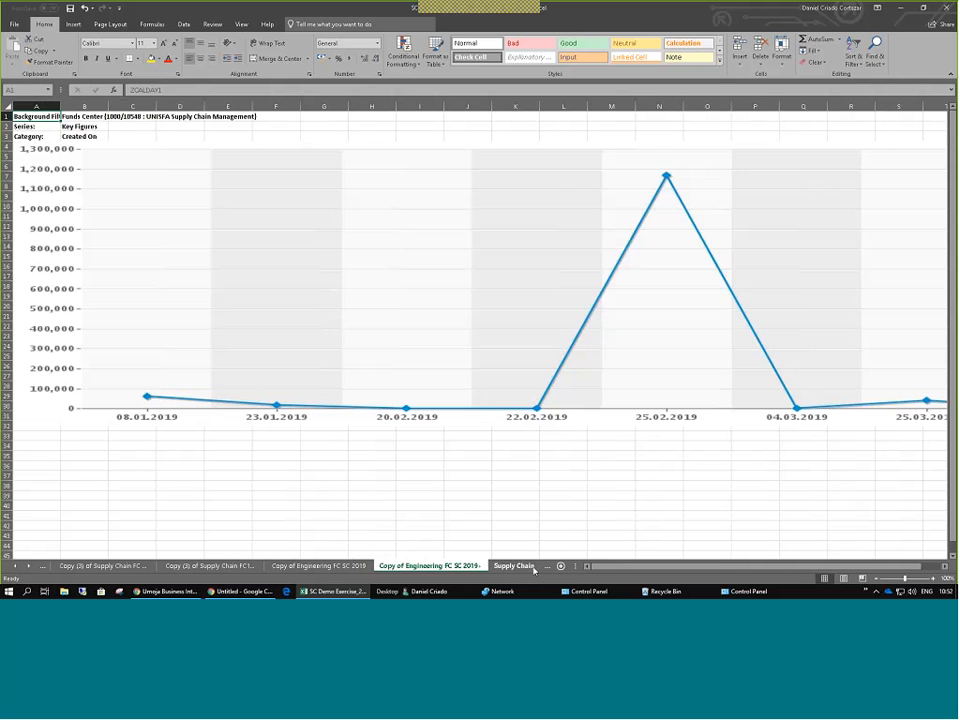
{"action": "left_click", "coordinate": [480, 244]}
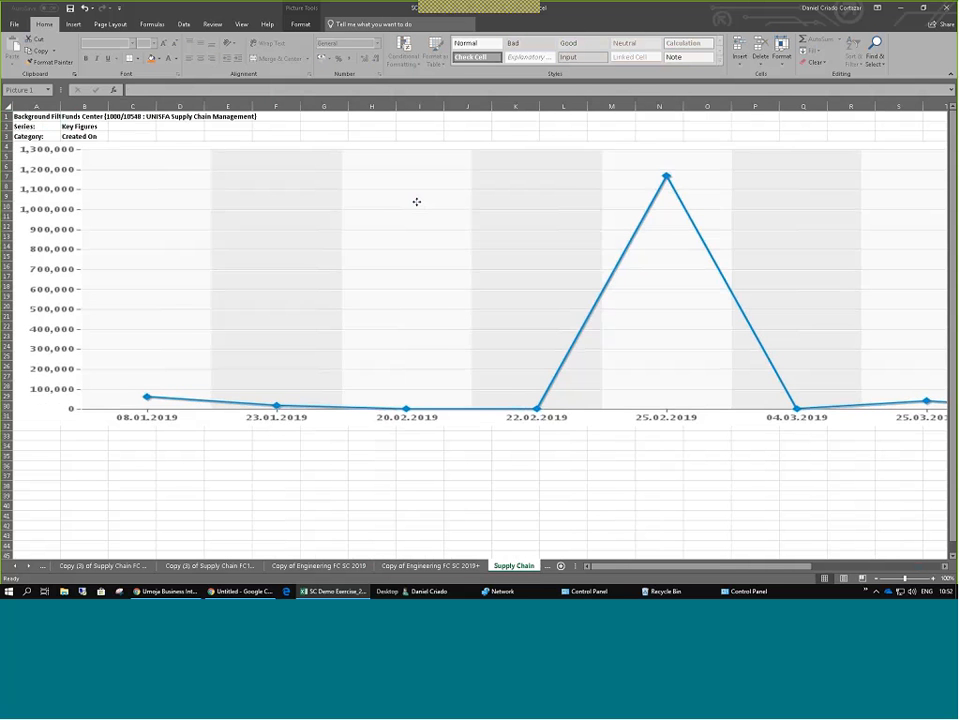
{"action": "left_click_drag", "start_coordinate": [416, 202], "coordinate": [419, 192]}
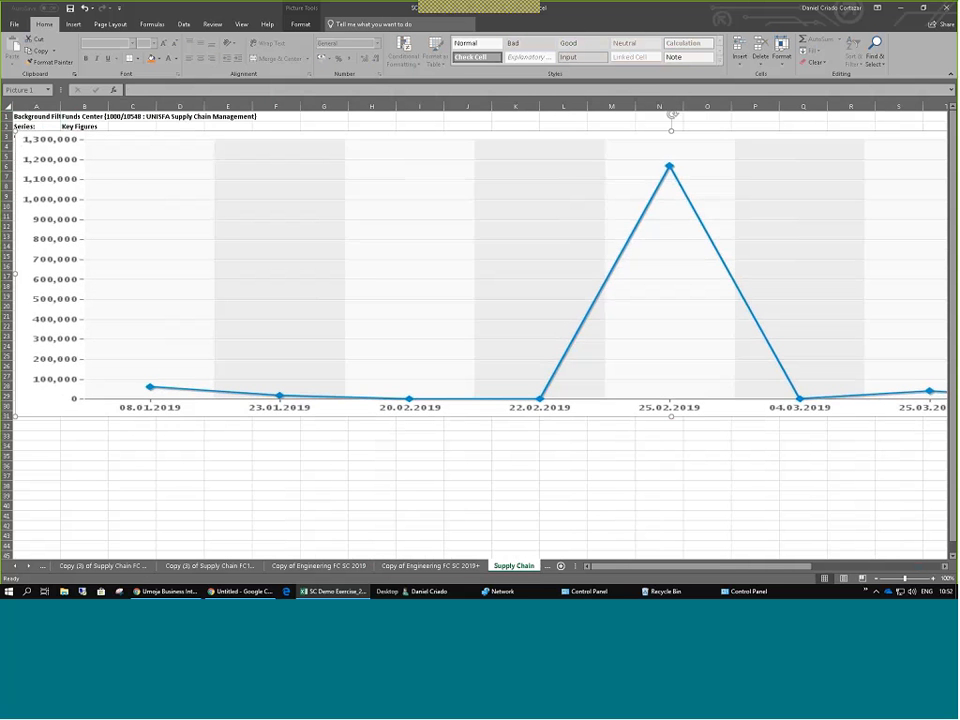
Step back through the Supply Chain copies to Copy of Engineering FC SC 2019 and select 05.01.2019.
{"action": "left_click", "coordinate": [98, 566]}
{"action": "left_click", "coordinate": [162, 566]}
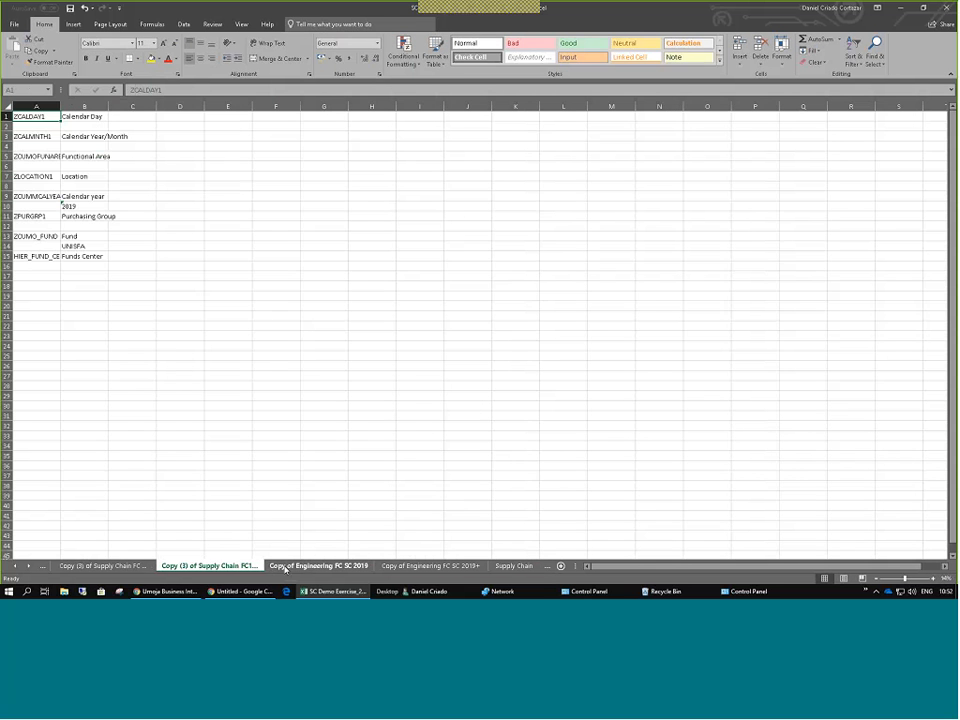
{"action": "left_click", "coordinate": [280, 566]}
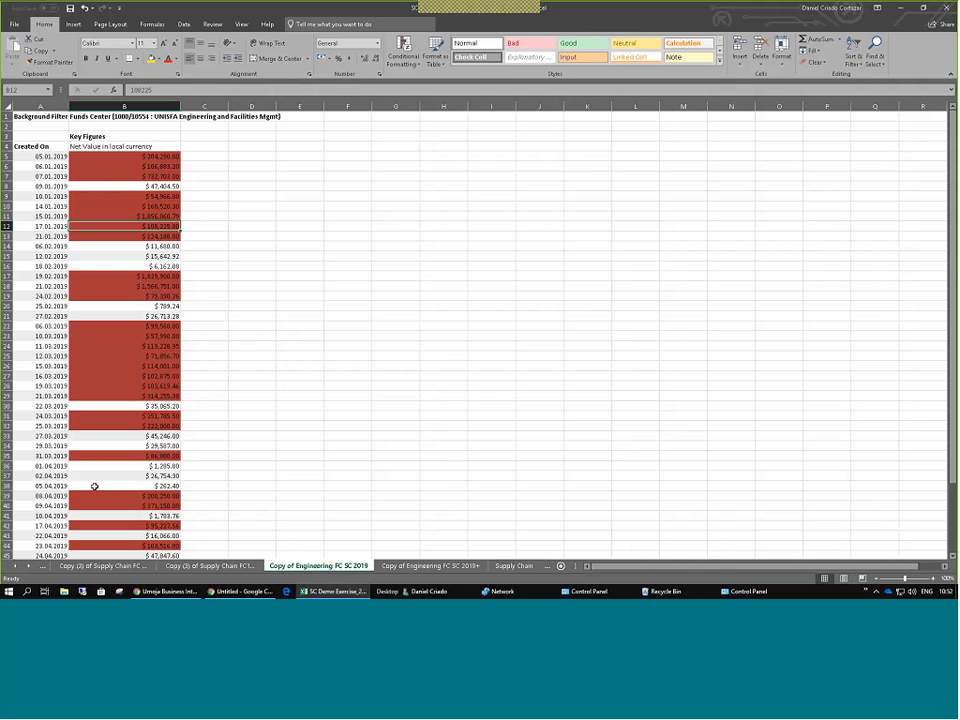
{"action": "left_click", "coordinate": [252, 406]}
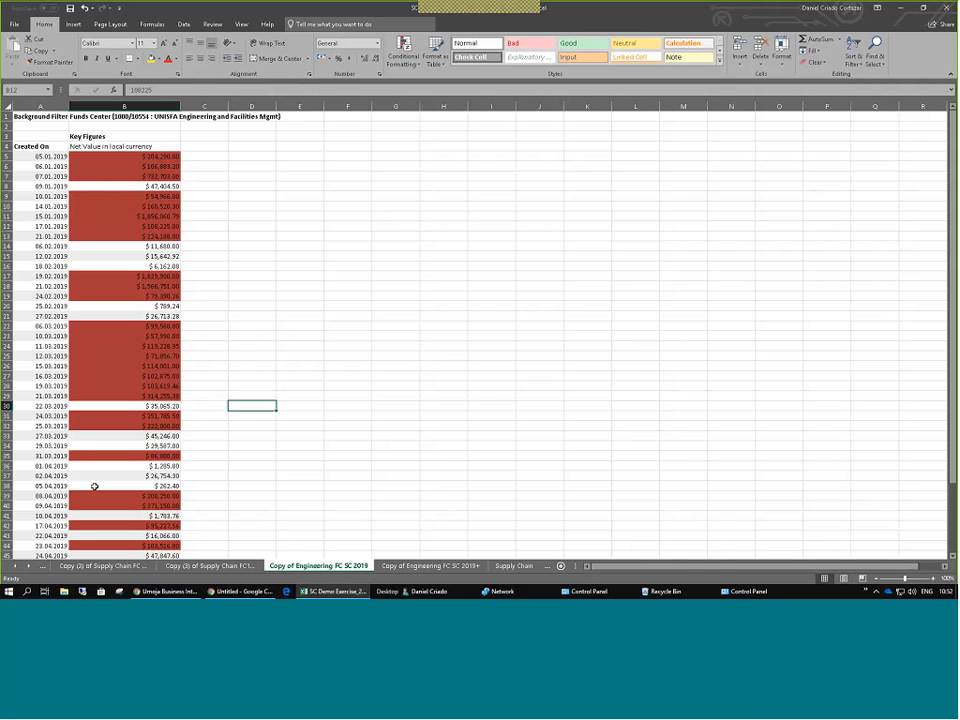
{"action": "left_click", "coordinate": [50, 157]}
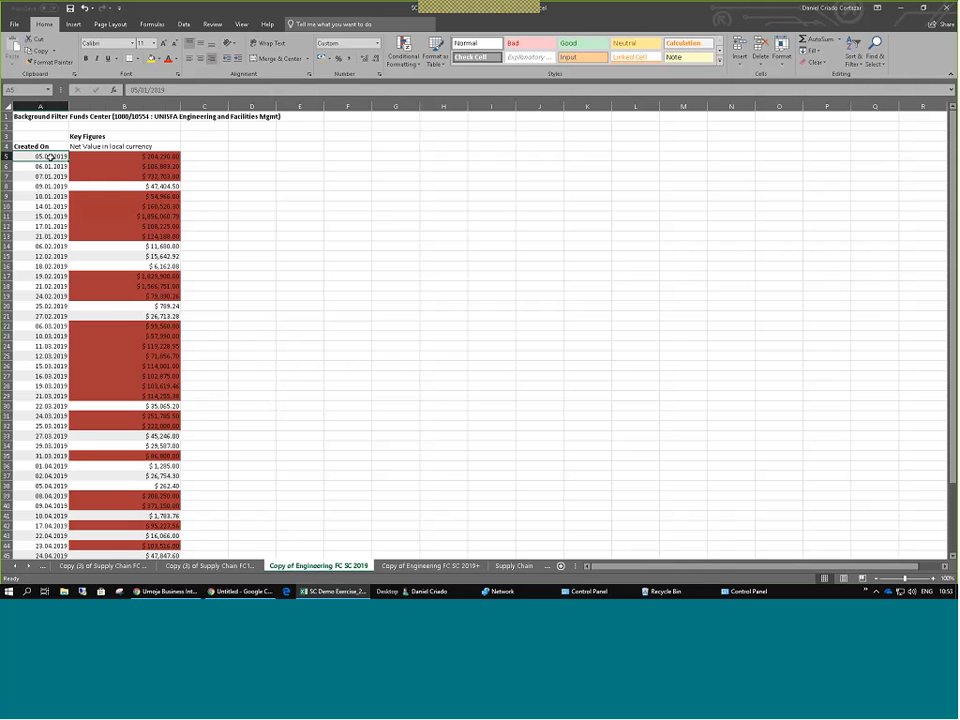
Scroll down column B to the Overall Result total 10194832.97 in B52, then switch to BI.
{"action": "left_click", "coordinate": [204, 187]}
{"action": "left_click_drag", "start_coordinate": [171, 159], "coordinate": [162, 177]}
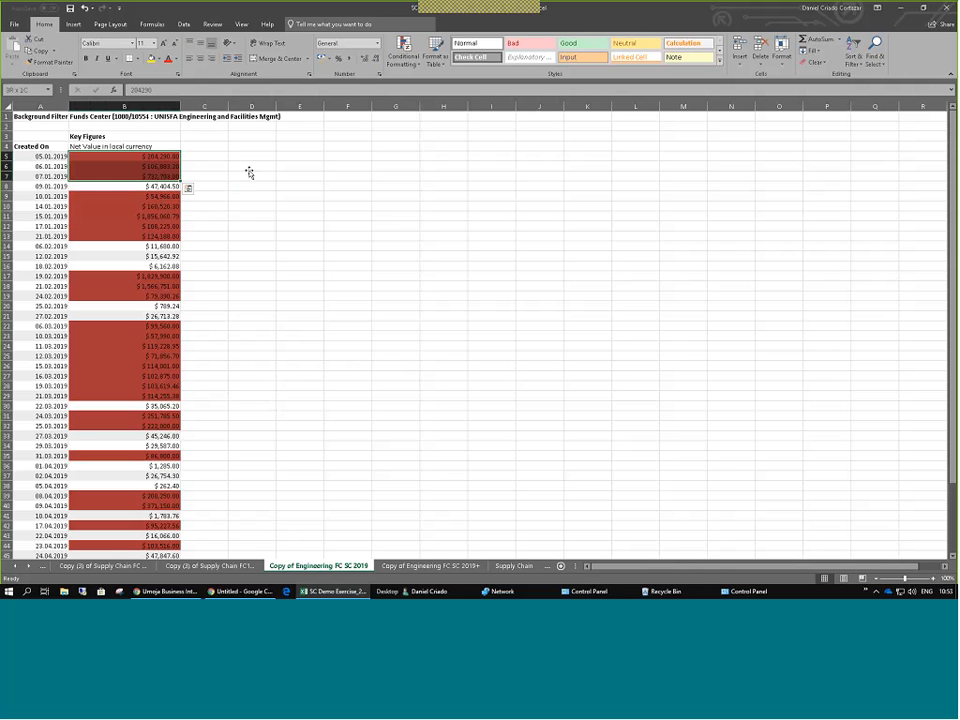
{"action": "left_click", "coordinate": [255, 167]}
{"action": "scroll", "coordinate": [255, 167], "scroll_direction": "down", "scroll_amount": 10}
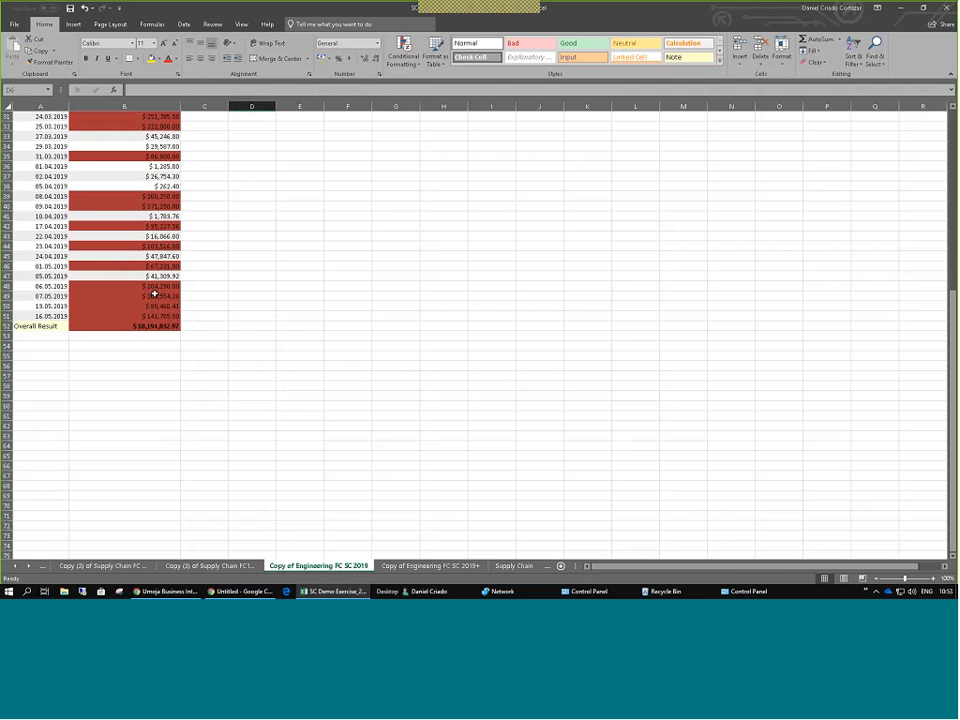
{"action": "scroll", "coordinate": [153, 291], "scroll_direction": "up", "scroll_amount": 3}
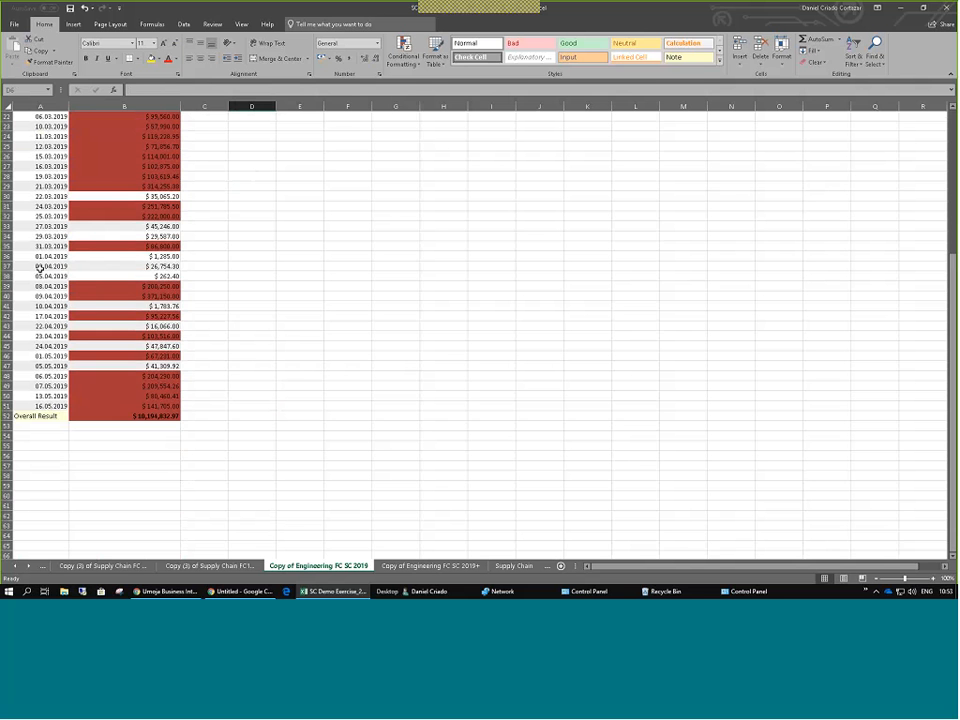
{"action": "left_click", "coordinate": [124, 168]}
{"action": "scroll", "coordinate": [115, 170], "scroll_direction": "up", "scroll_amount": 2}
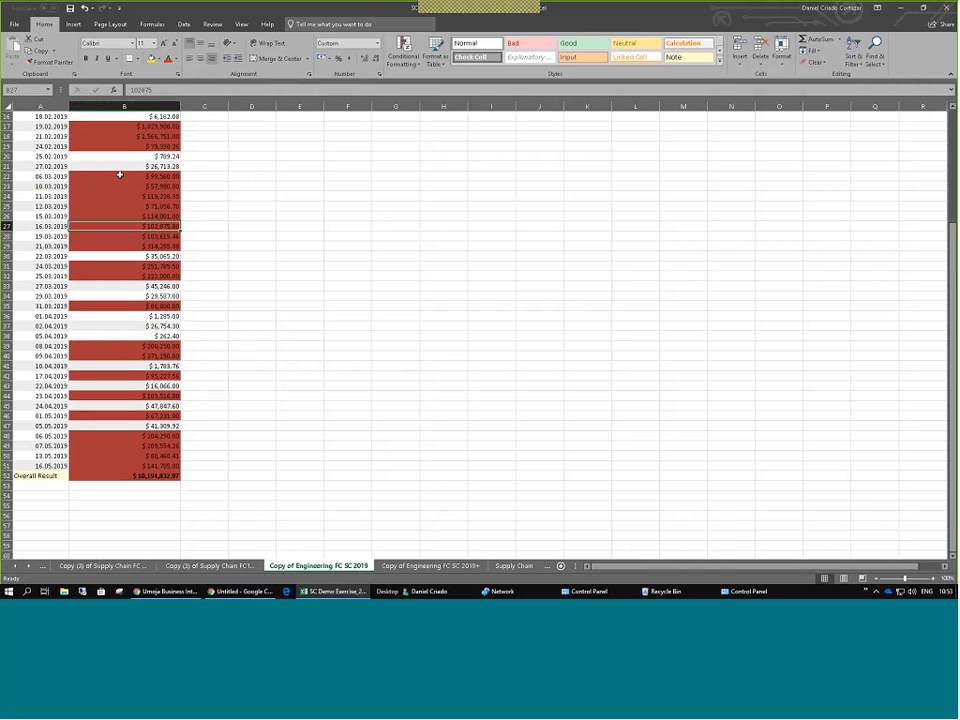
{"action": "scroll", "coordinate": [119, 175], "scroll_direction": "down", "scroll_amount": 1}
{"action": "left_click", "coordinate": [129, 447]}
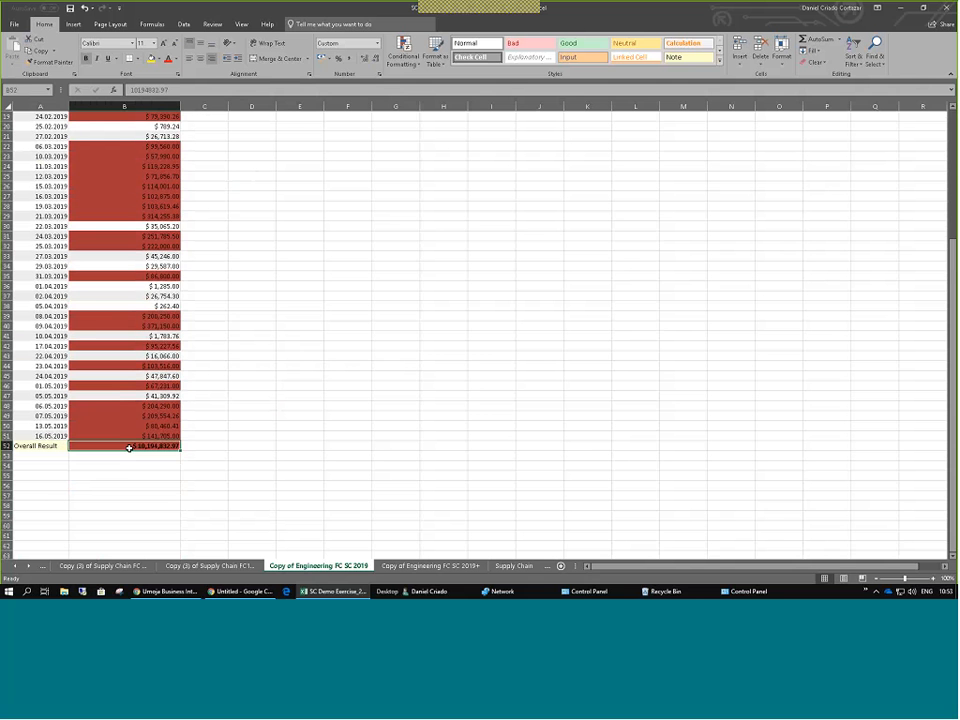
{"action": "key", "text": "alt+Tab"}
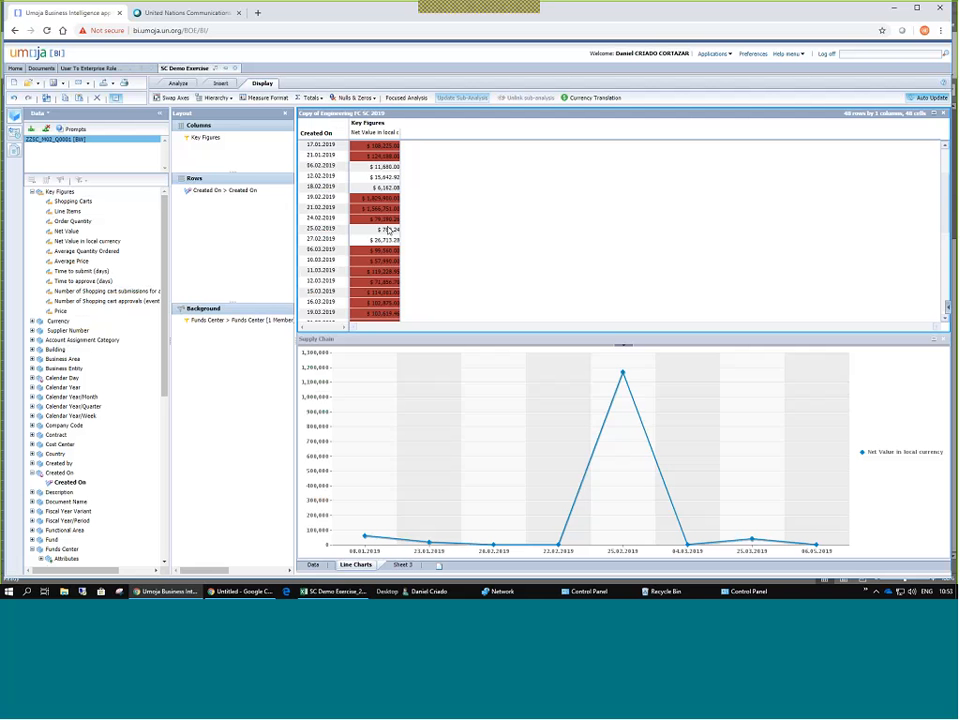
Scroll the BI crosstab down to its Overall Result total.
{"action": "scroll", "coordinate": [388, 229], "scroll_direction": "down", "scroll_amount": 5}
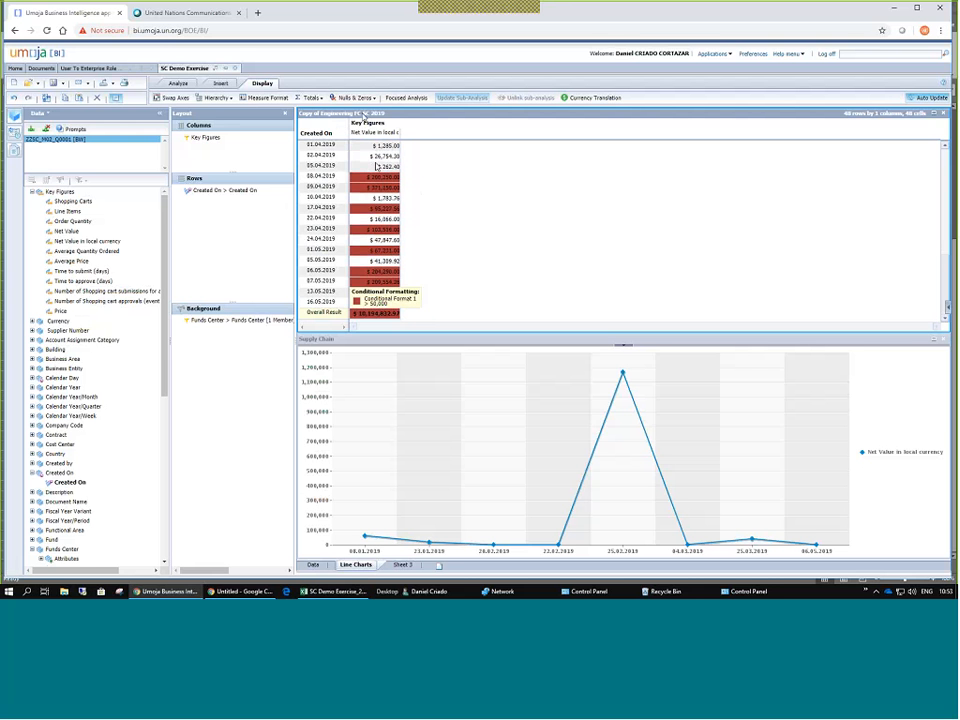
Replace the static total in B52 with an AutoSum formula =SUM(B5:B51).
{"action": "left_click", "coordinate": [335, 591]}
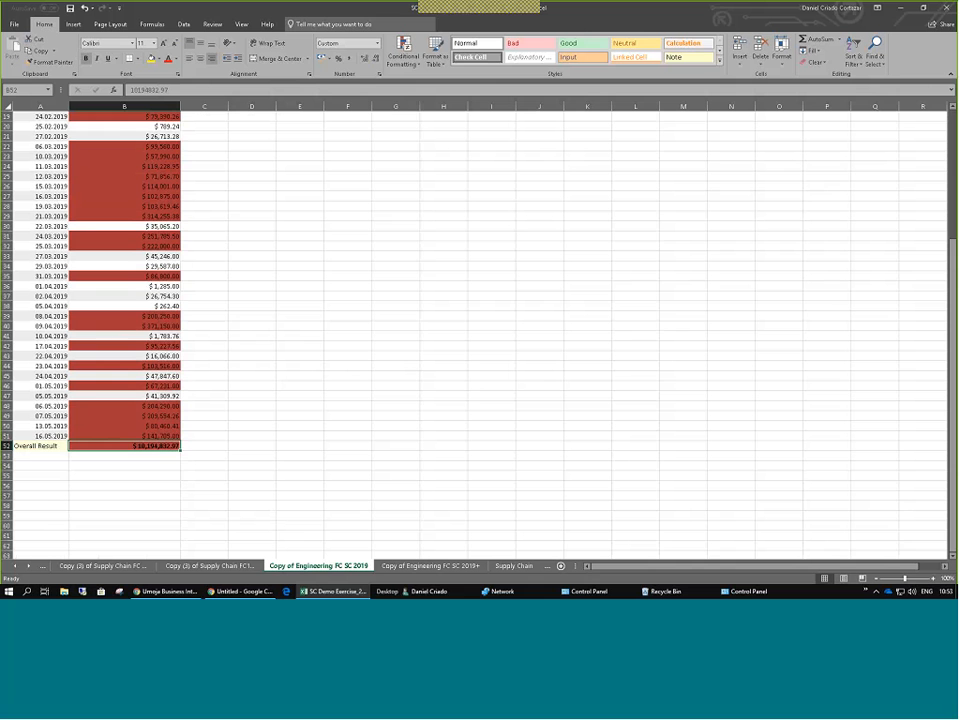
{"action": "left_click_drag", "start_coordinate": [42, 446], "coordinate": [124, 449]}
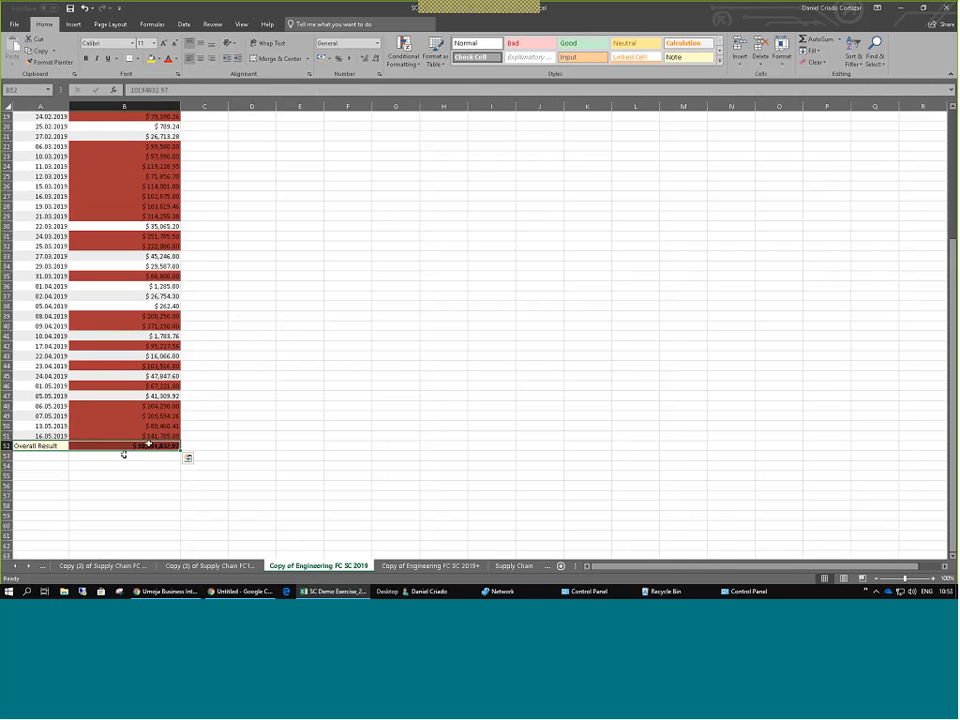
{"action": "key", "text": "F2"}
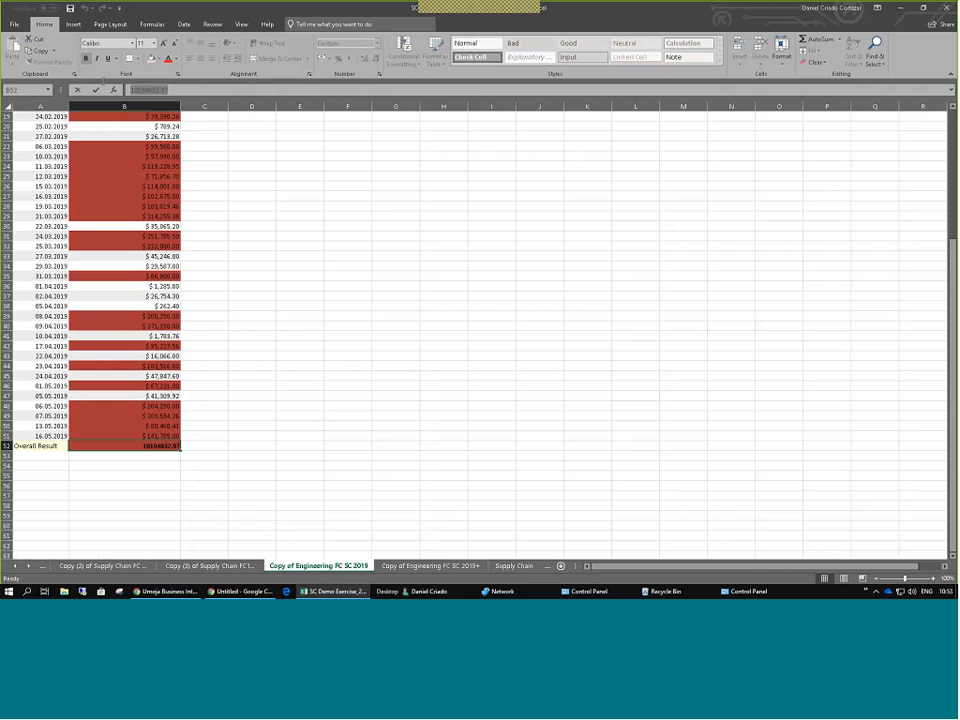
{"action": "left_click", "coordinate": [300, 375]}
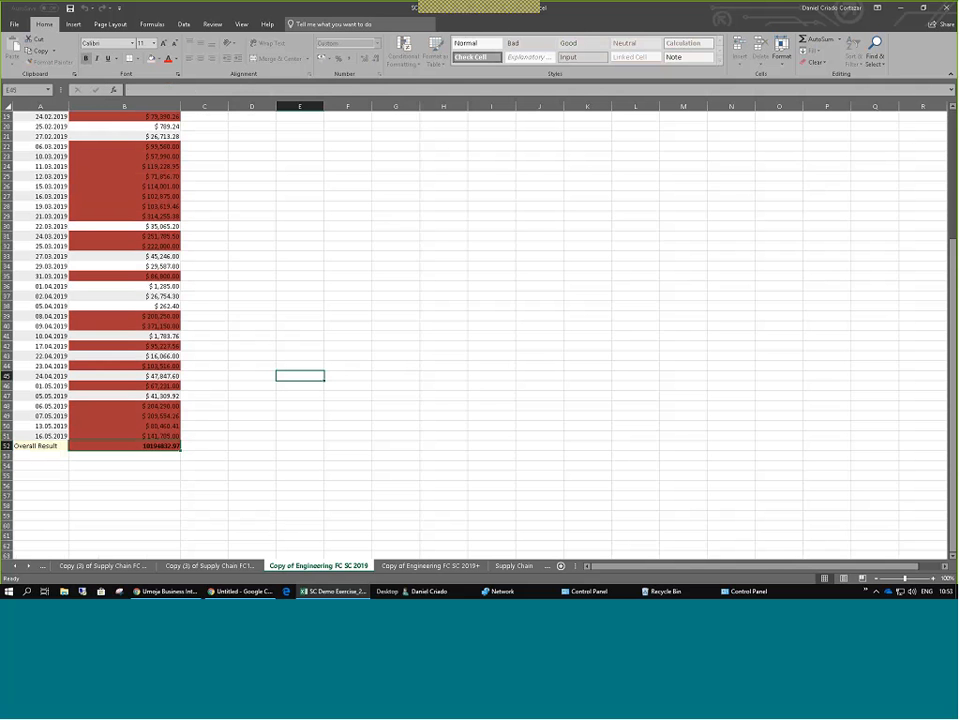
{"action": "left_click", "coordinate": [204, 448]}
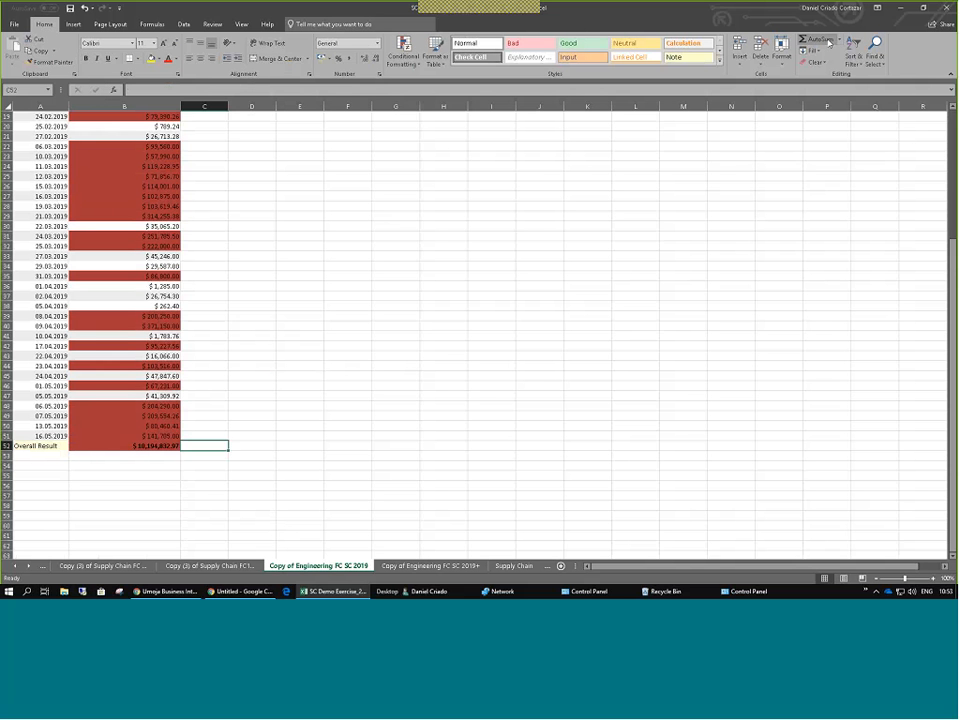
{"action": "left_click", "coordinate": [140, 446]}
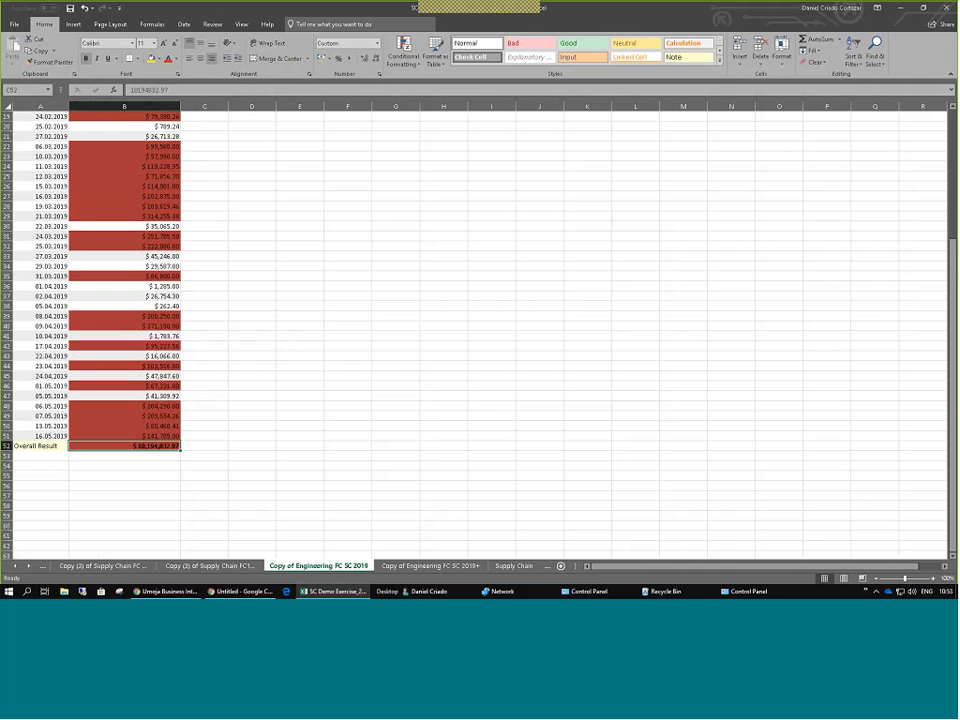
{"action": "key", "text": "alt+equal"}
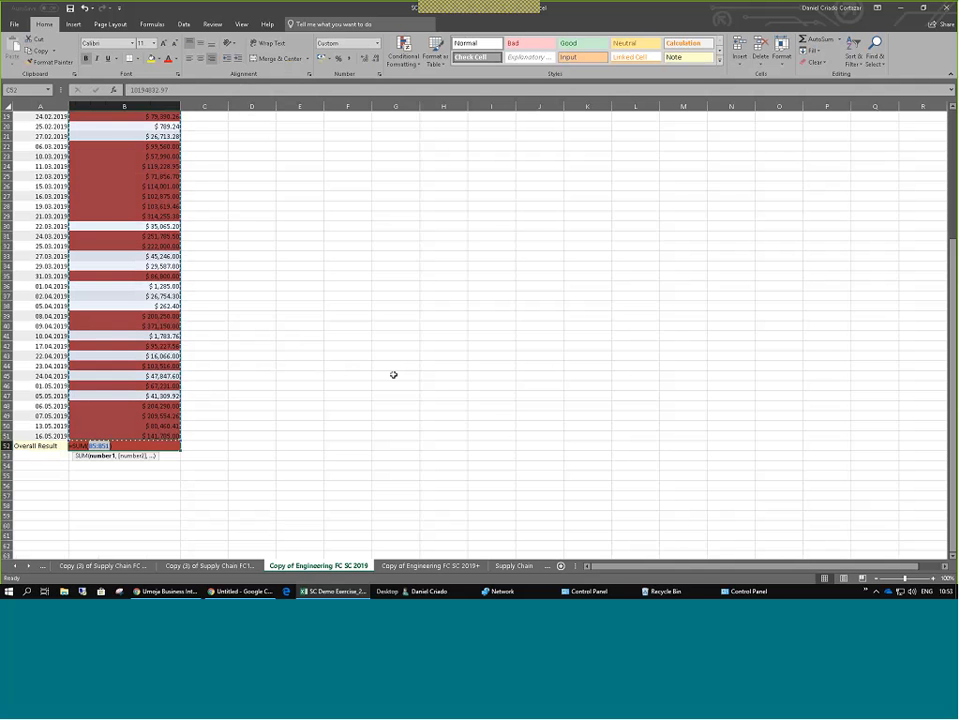
{"action": "scroll", "coordinate": [392, 375], "scroll_direction": "up", "scroll_amount": 6}
{"action": "scroll", "coordinate": [245, 256], "scroll_direction": "down", "scroll_amount": 7}
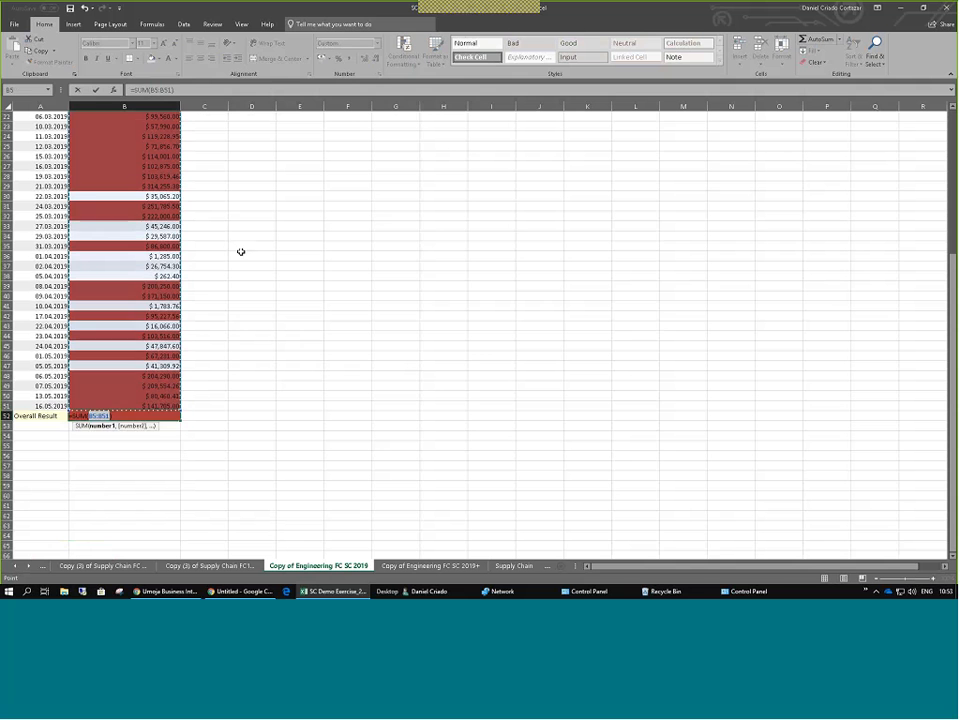
{"action": "key", "text": "ctrl+Return"}
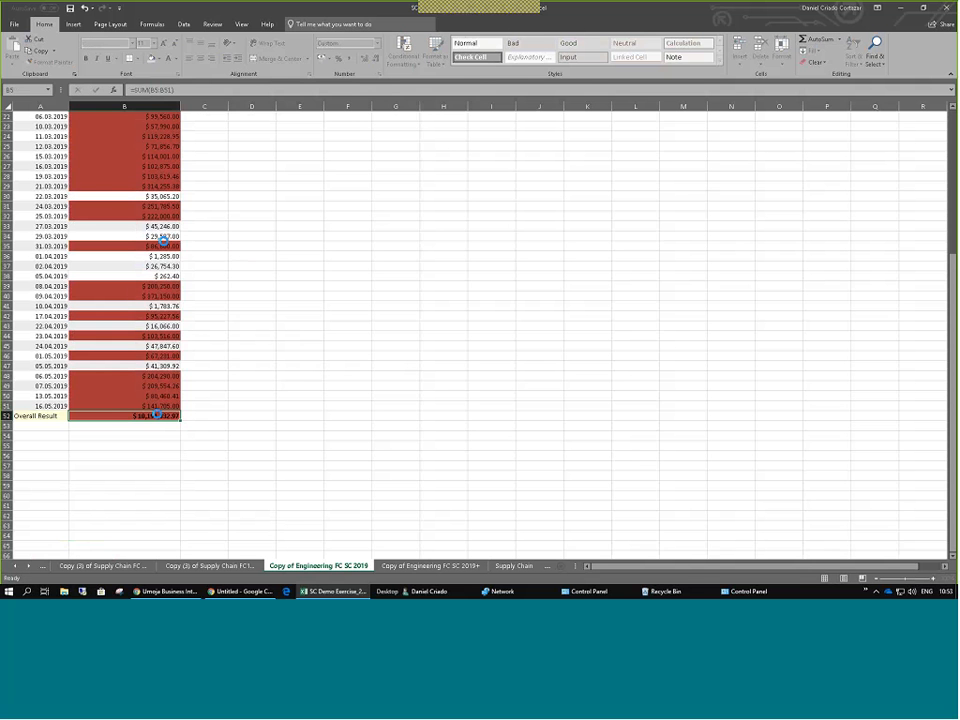
Try saving the workbook under its existing name, decline replacing the file, and cancel.
{"action": "key", "text": "F12"}
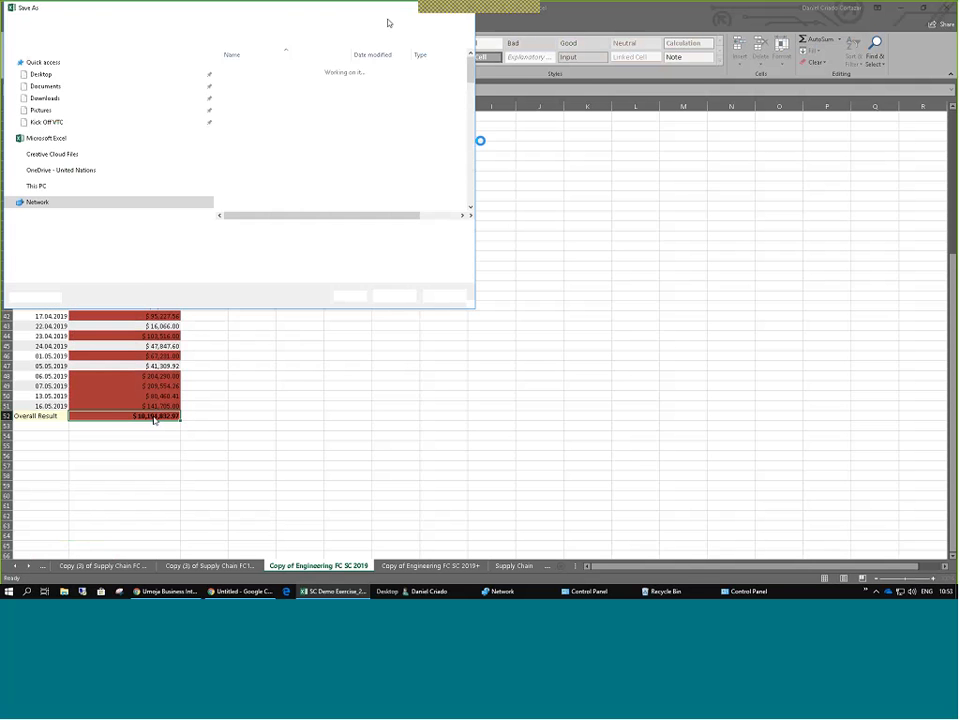
{"action": "key", "text": "Return"}
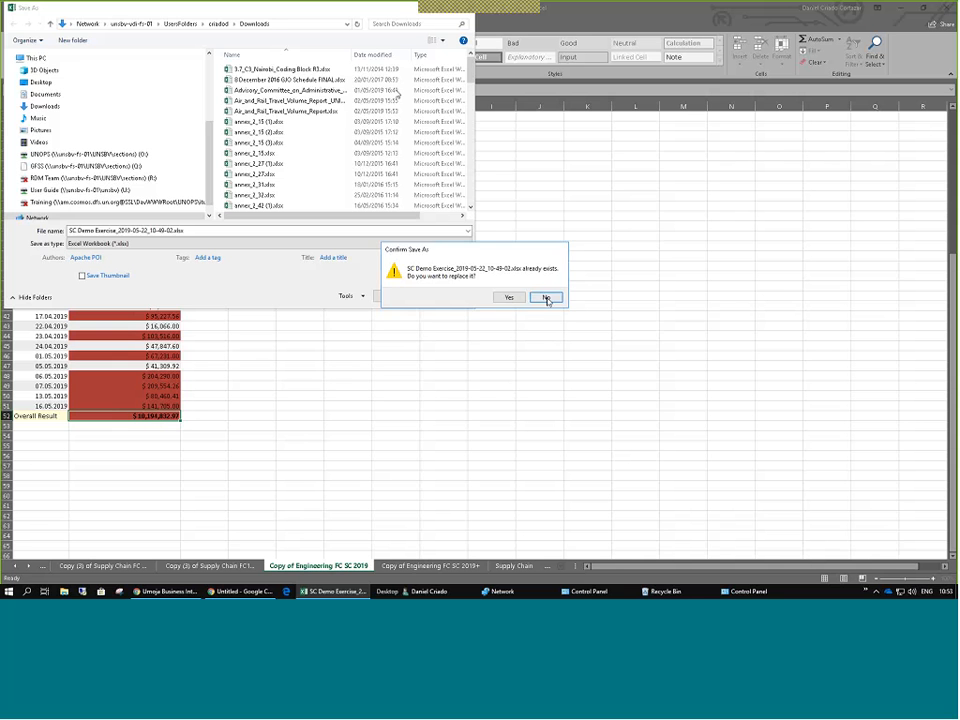
{"action": "left_click", "coordinate": [546, 299]}
{"action": "left_click_drag", "start_coordinate": [343, 13], "coordinate": [321, 71]}
{"action": "left_click", "coordinate": [438, 68]}
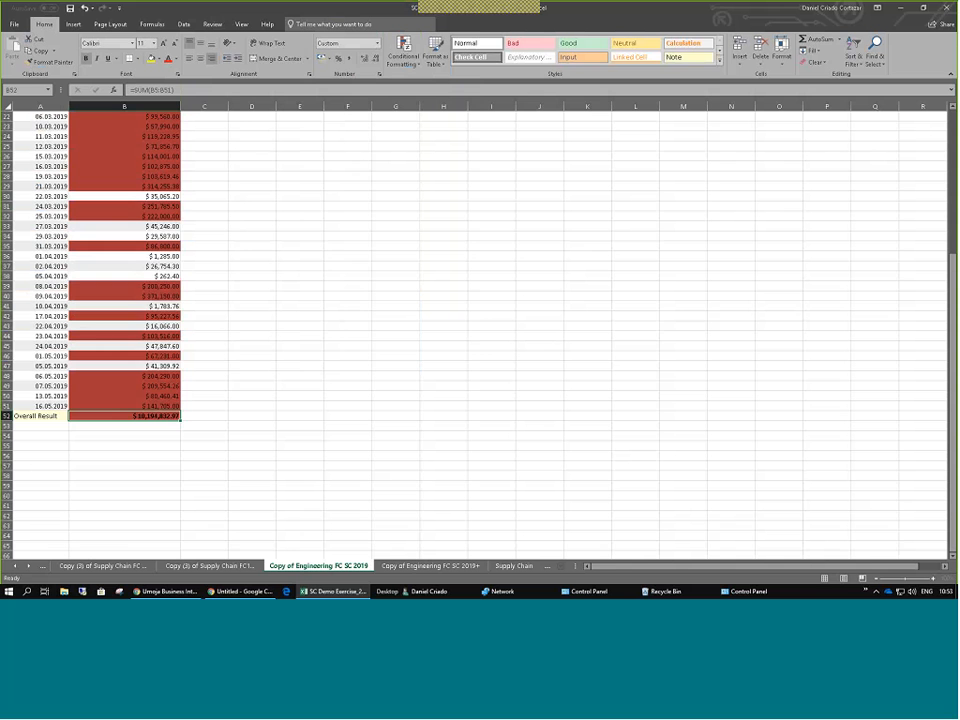
Commit the =SUM(B5:B51) formula in B52 and check the Overall Result total.
{"action": "left_click", "coordinate": [198, 88]}
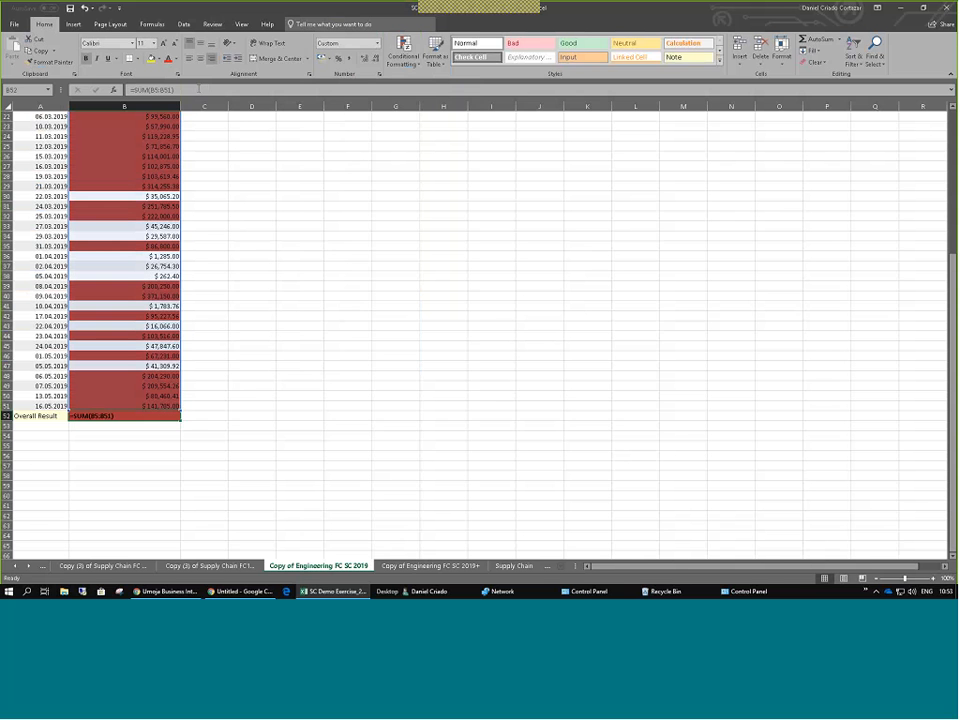
{"action": "key", "text": "Return"}
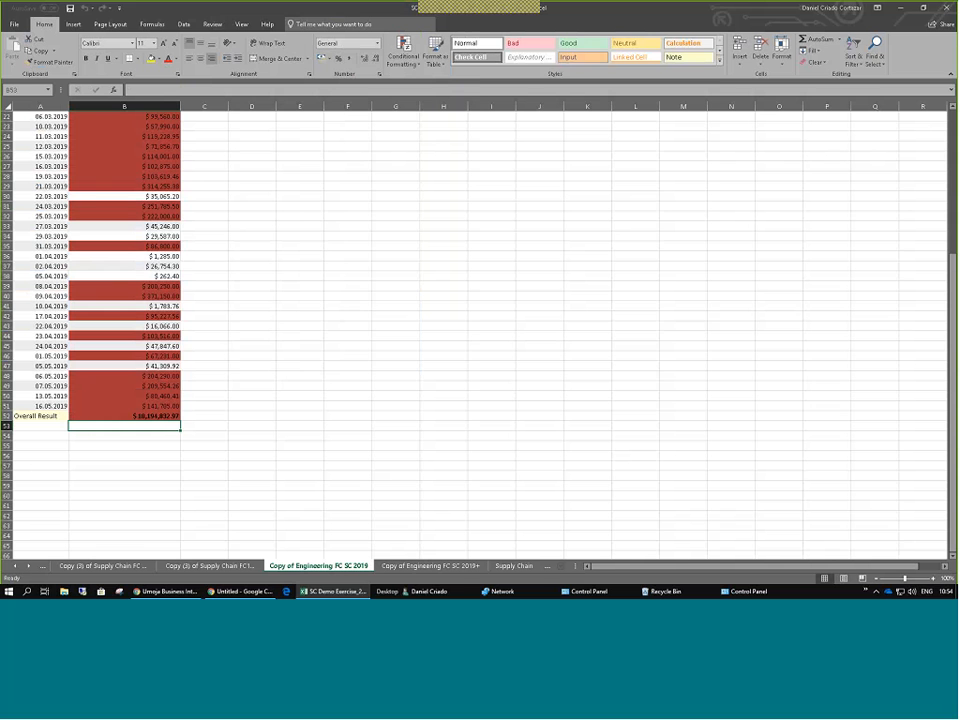
{"action": "left_click", "coordinate": [125, 176]}
{"action": "left_click", "coordinate": [85, 9]}
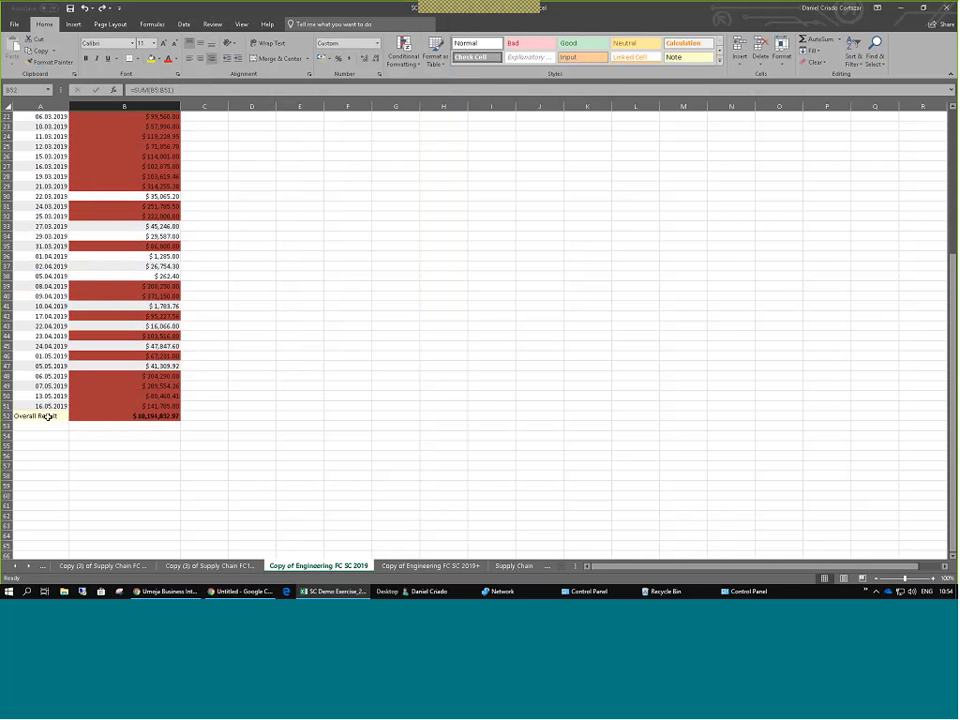
{"action": "left_click_drag", "start_coordinate": [48, 417], "coordinate": [127, 417]}
{"action": "left_click", "coordinate": [127, 417]}
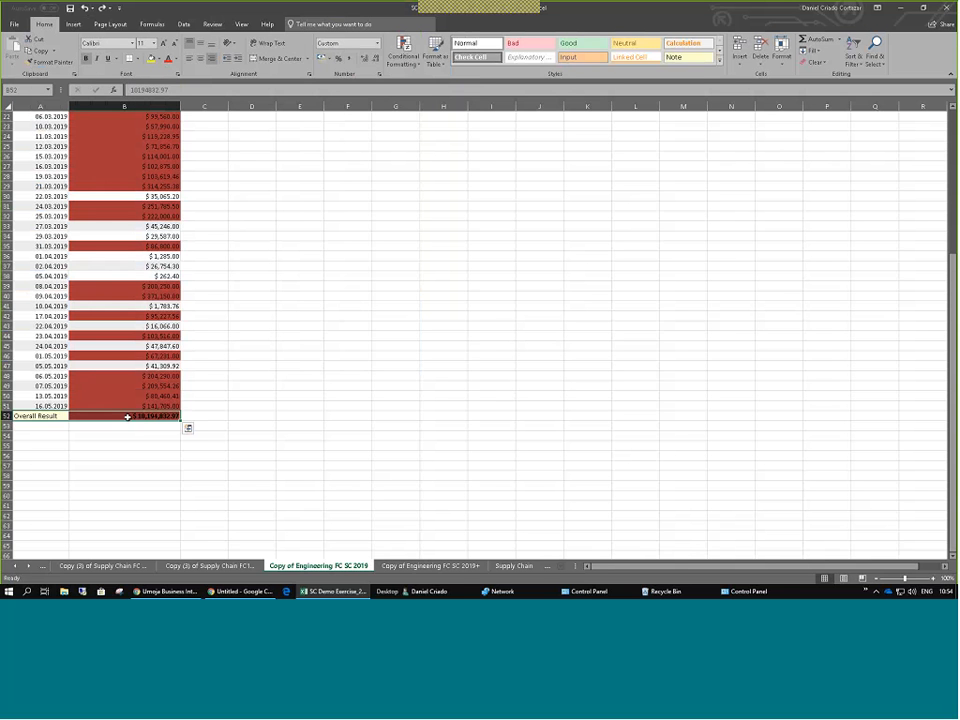
{"action": "key", "text": "Right"}
Test recalculation by entering 88888 in B39, checking the Overall Result, then undoing.
{"action": "left_click", "coordinate": [155, 287]}
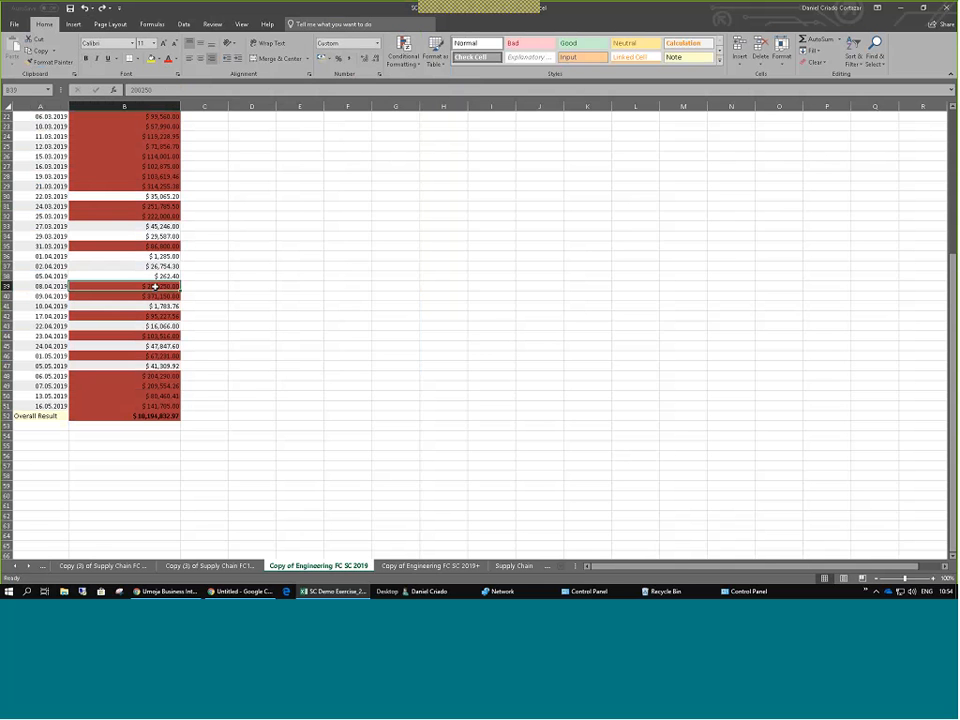
{"action": "type", "text": "88888"}
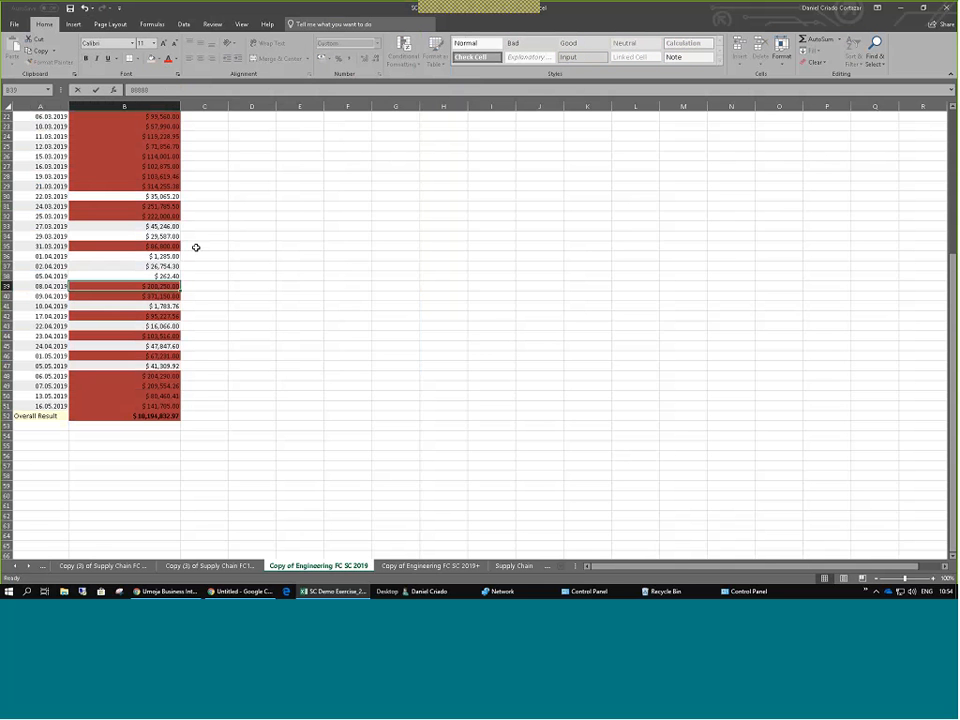
{"action": "key", "text": "Return"}
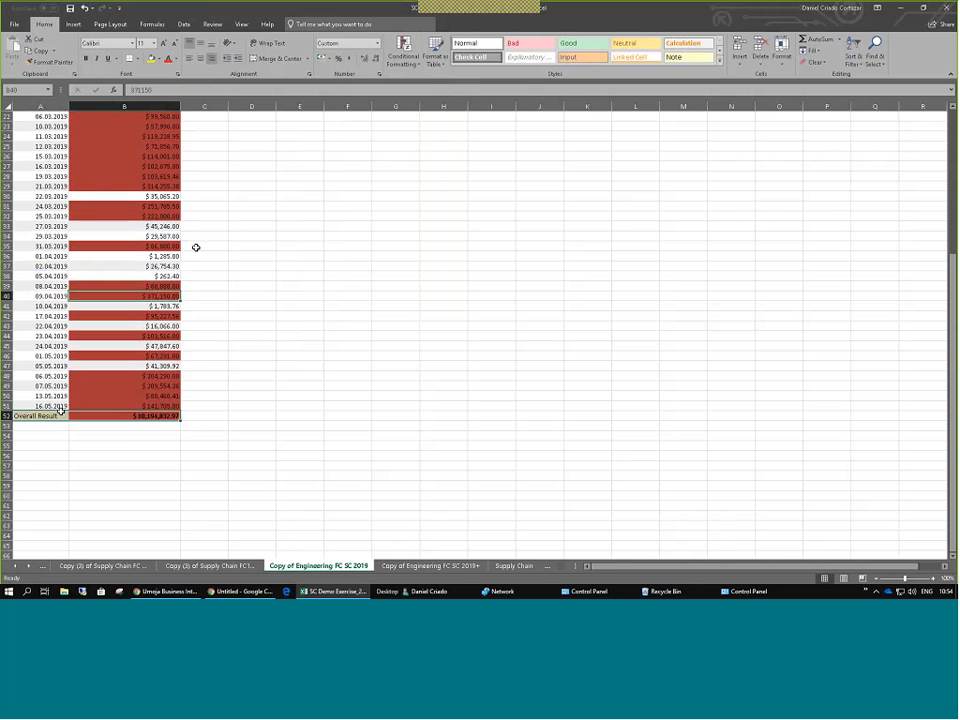
{"action": "left_click_drag", "start_coordinate": [135, 416], "coordinate": [61, 412]}
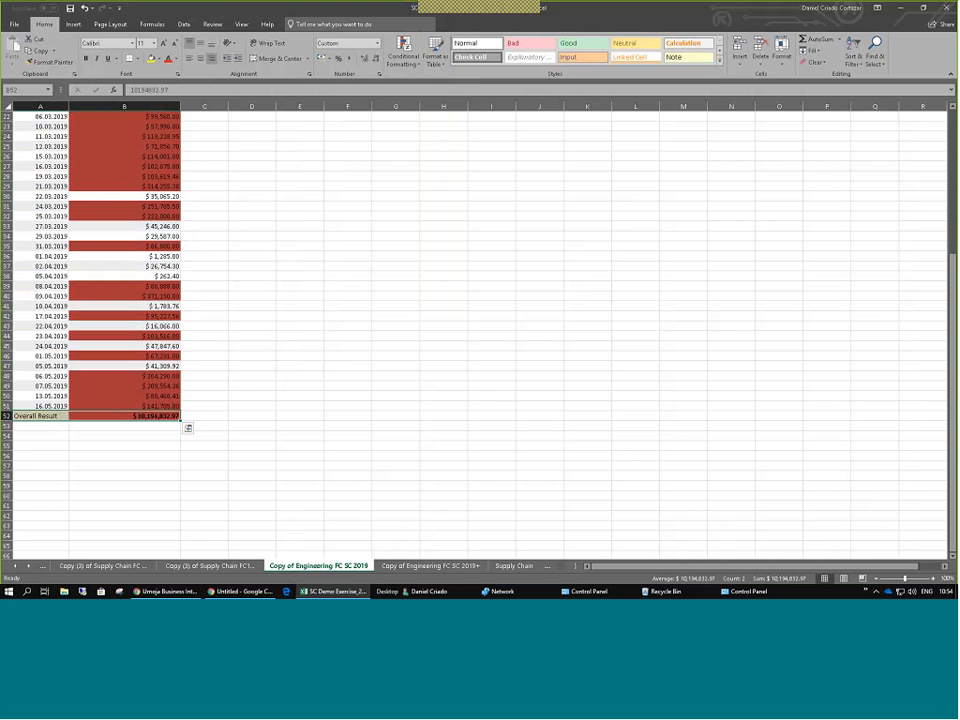
{"action": "left_click", "coordinate": [85, 8]}
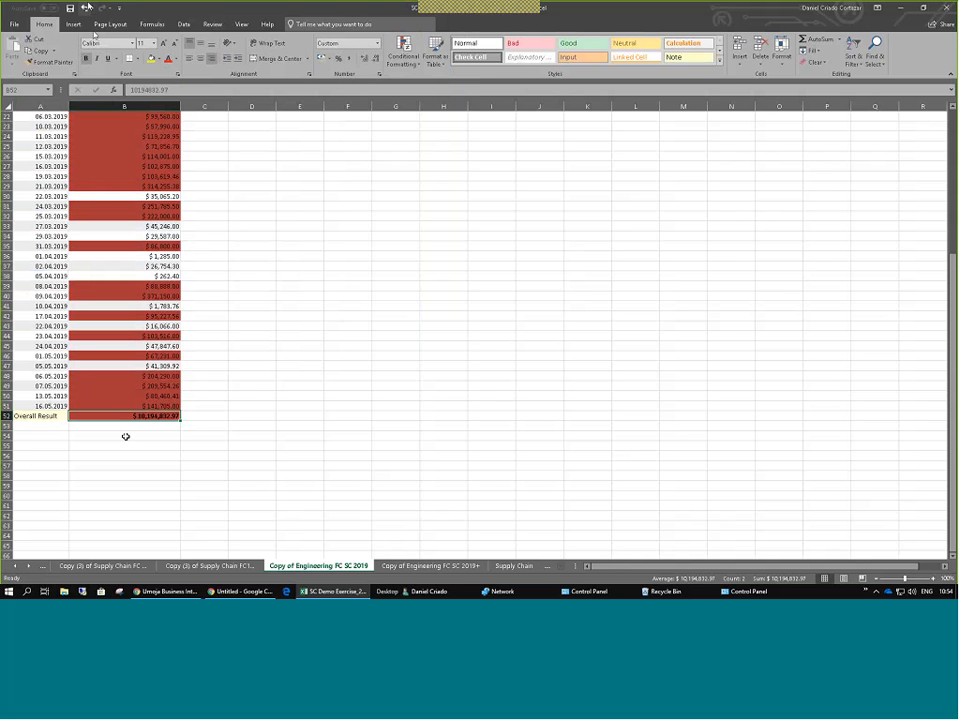
Scroll through and select the column B net values to confirm B39 reads 200,250 again.
{"action": "left_click", "coordinate": [269, 276]}
{"action": "scroll", "coordinate": [146, 221], "scroll_direction": "up", "scroll_amount": 7}
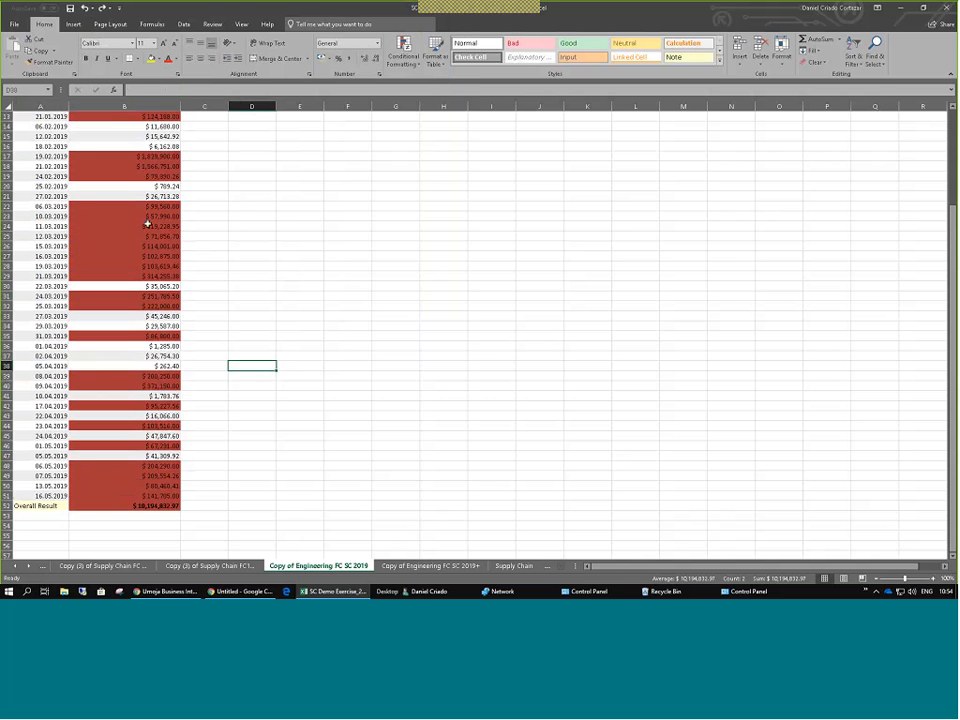
{"action": "left_click_drag", "start_coordinate": [45, 156], "coordinate": [133, 291]}
{"action": "scroll", "coordinate": [108, 211], "scroll_direction": "down", "scroll_amount": 3}
{"action": "scroll", "coordinate": [108, 211], "scroll_direction": "up", "scroll_amount": 3}
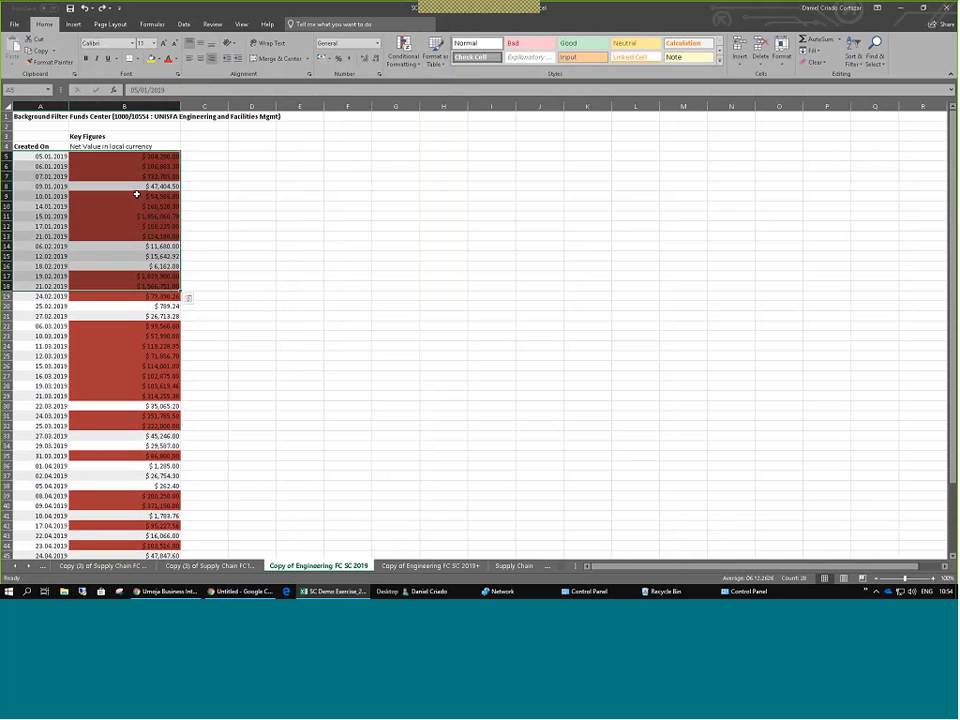
{"action": "left_click_drag", "start_coordinate": [136, 167], "coordinate": [123, 284]}
{"action": "scroll", "coordinate": [123, 284], "scroll_direction": "down", "scroll_amount": 4}
{"action": "scroll", "coordinate": [118, 300], "scroll_direction": "down", "scroll_amount": 2}
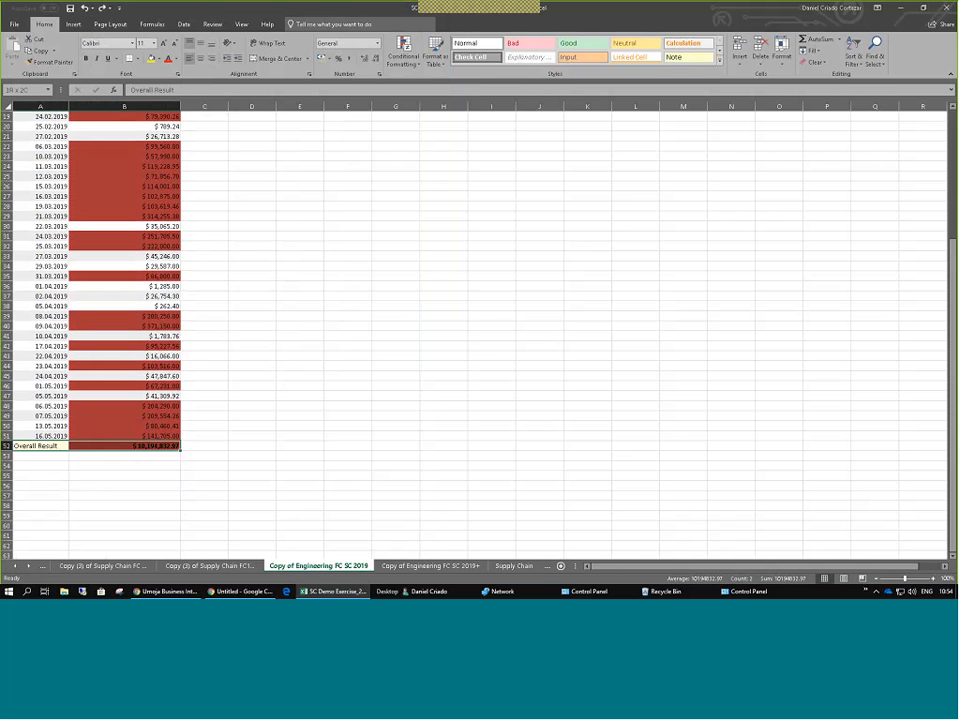
{"action": "left_click", "coordinate": [204, 266]}
{"action": "scroll", "coordinate": [84, 168], "scroll_direction": "up", "scroll_amount": 4}
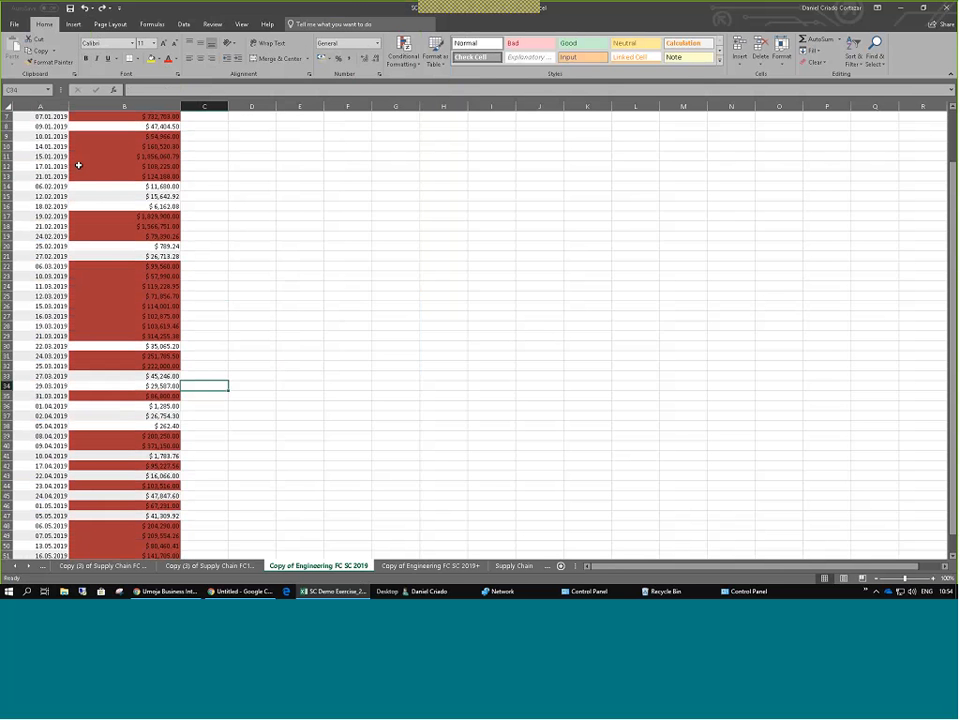
{"action": "scroll", "coordinate": [109, 216], "scroll_direction": "down", "scroll_amount": 5}
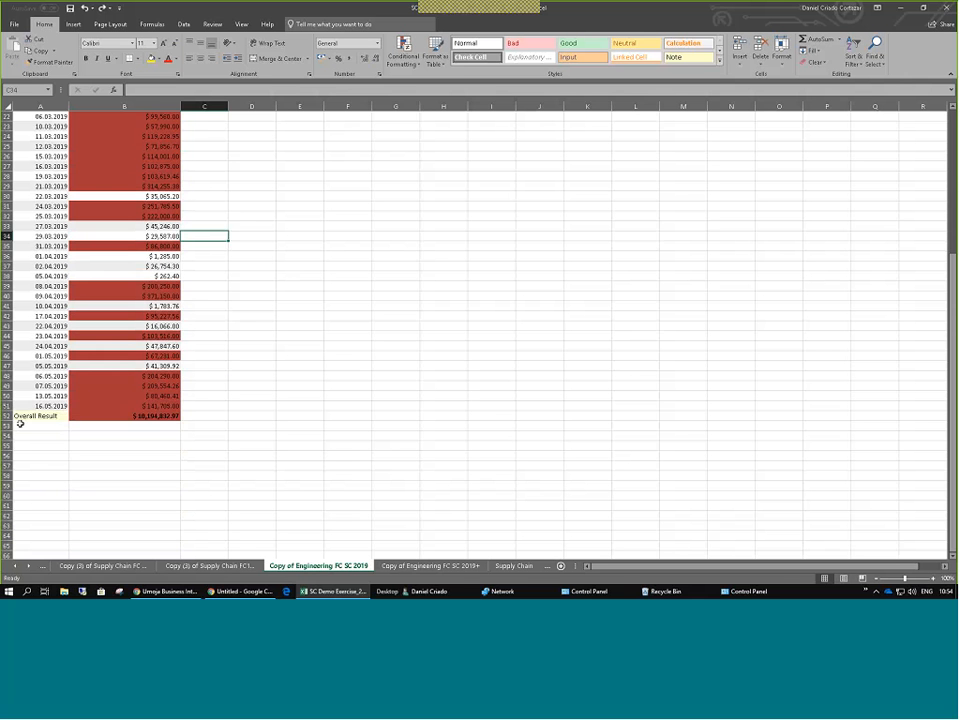
Check the last date and Overall Result rows, then review values around B23 (10.03.2019).
{"action": "left_click_drag", "start_coordinate": [20, 418], "coordinate": [122, 407]}
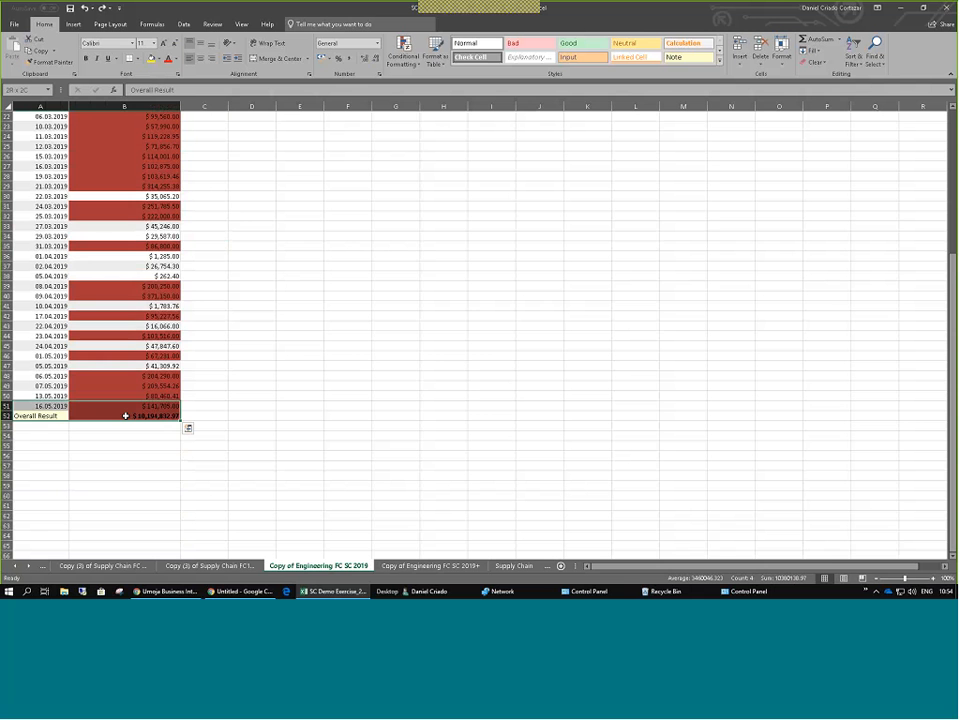
{"action": "scroll", "coordinate": [120, 287], "scroll_direction": "up", "scroll_amount": 2}
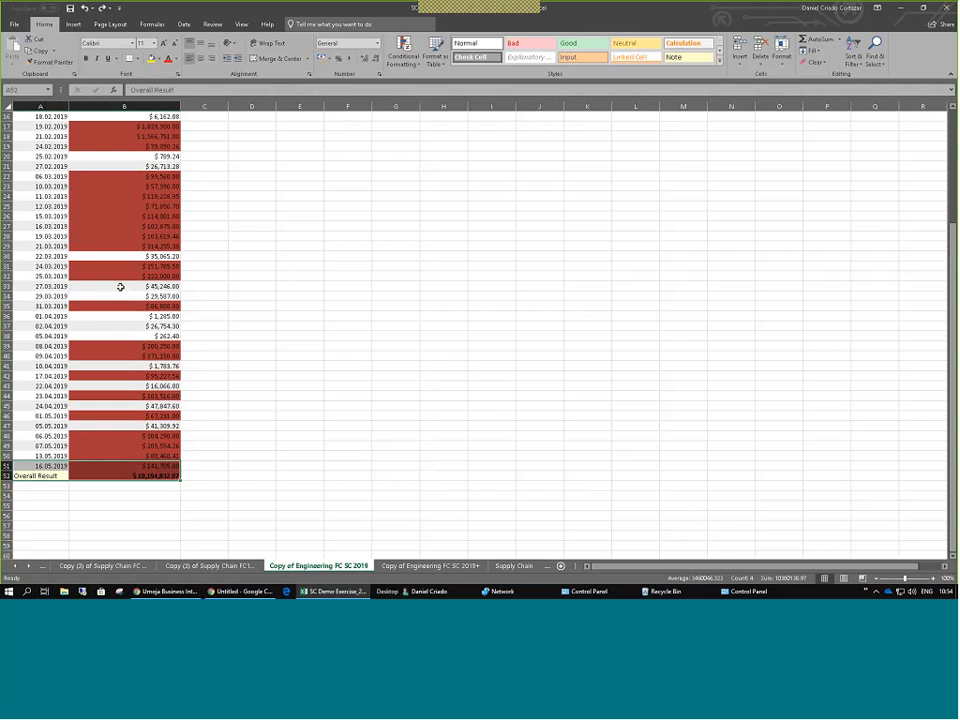
{"action": "scroll", "coordinate": [121, 287], "scroll_direction": "up", "scroll_amount": 1}
{"action": "left_click", "coordinate": [129, 235]}
{"action": "left_click_drag", "start_coordinate": [128, 167], "coordinate": [122, 335]}
{"action": "left_click", "coordinate": [127, 215]}
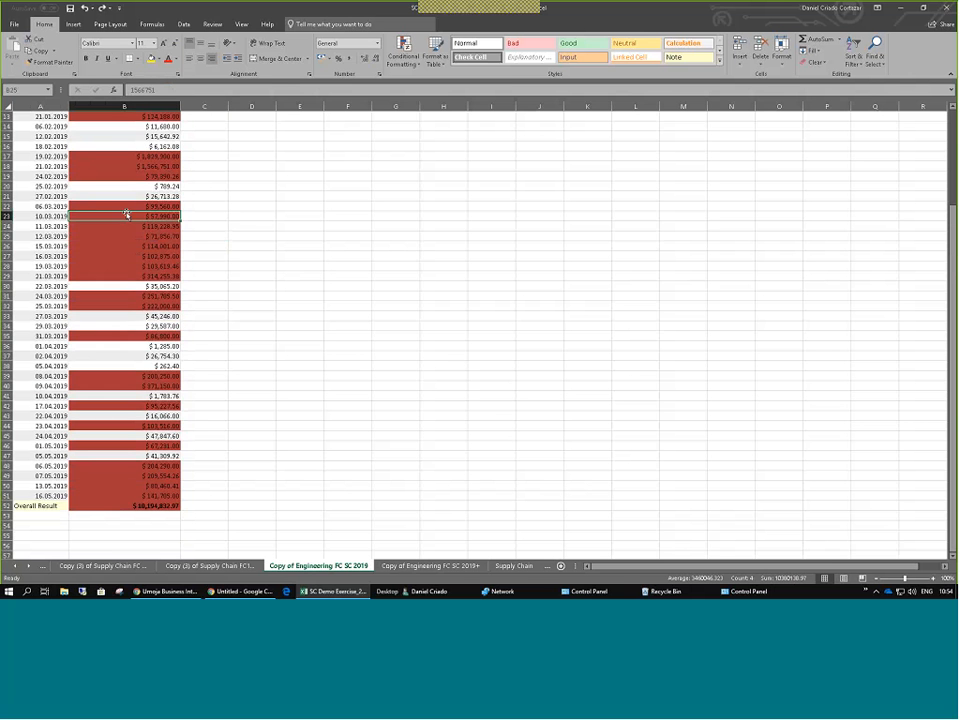
{"action": "scroll", "coordinate": [127, 215], "scroll_direction": "up", "scroll_amount": 4}
{"action": "scroll", "coordinate": [82, 376], "scroll_direction": "down", "scroll_amount": 6}
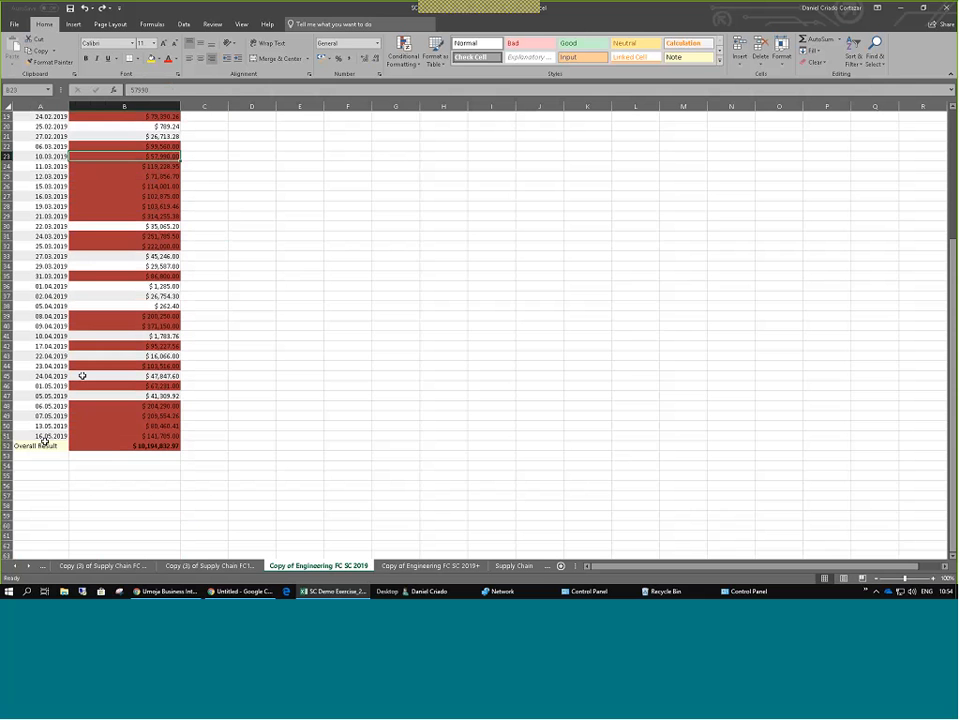
Fill the Overall Result row A52:B52 yellow, then return to the line chart sheet and Umoja BI.
{"action": "left_click_drag", "start_coordinate": [44, 446], "coordinate": [124, 446]}
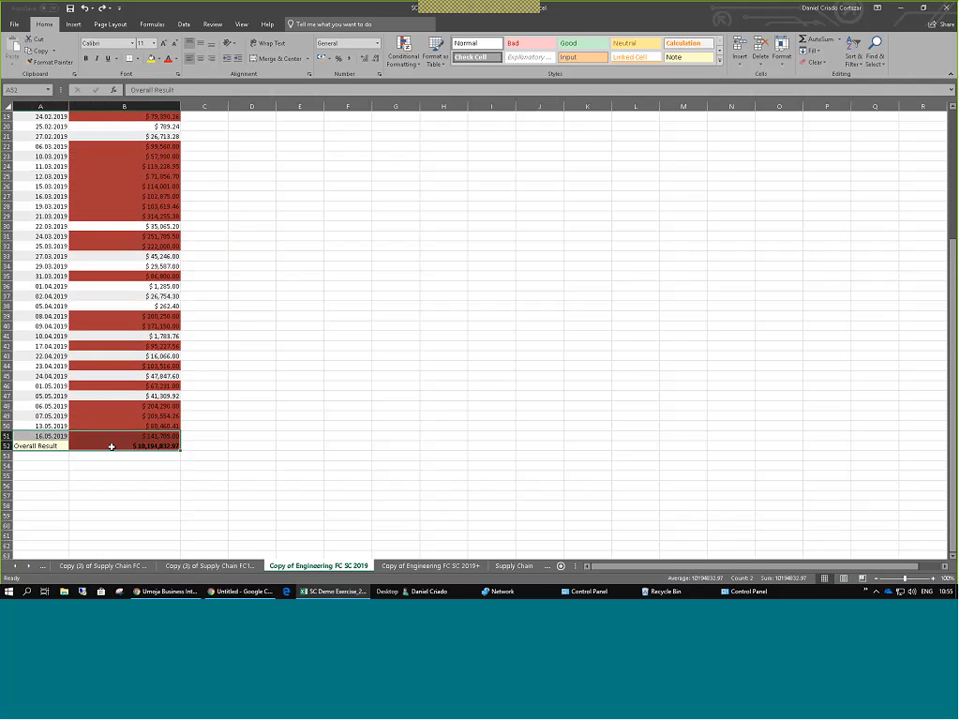
{"action": "left_click", "coordinate": [152, 59]}
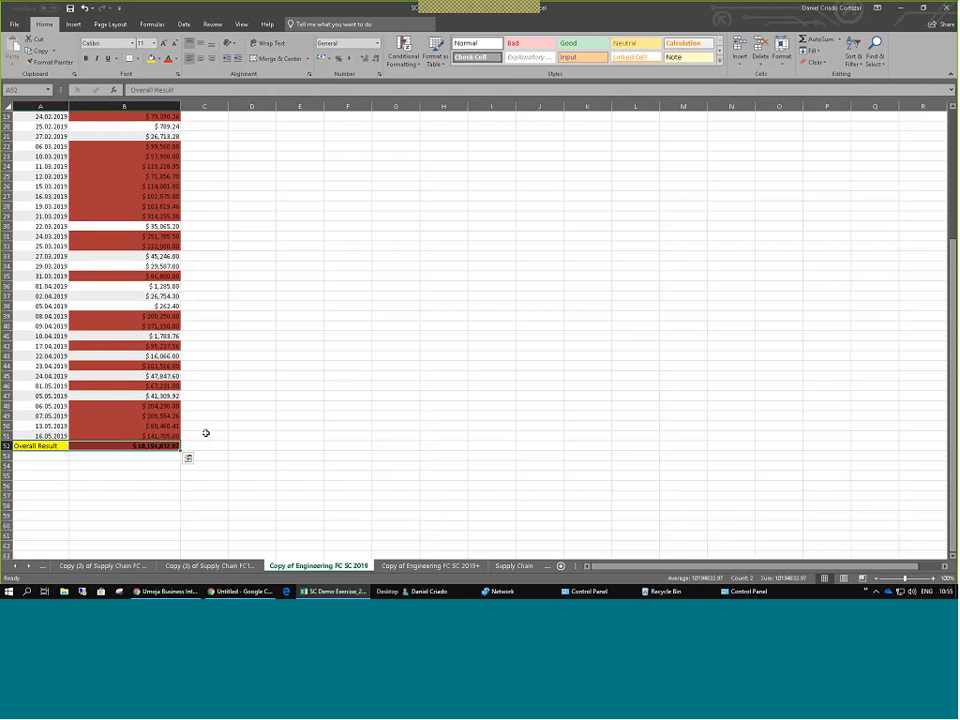
{"action": "left_click", "coordinate": [252, 416]}
{"action": "left_click", "coordinate": [137, 448]}
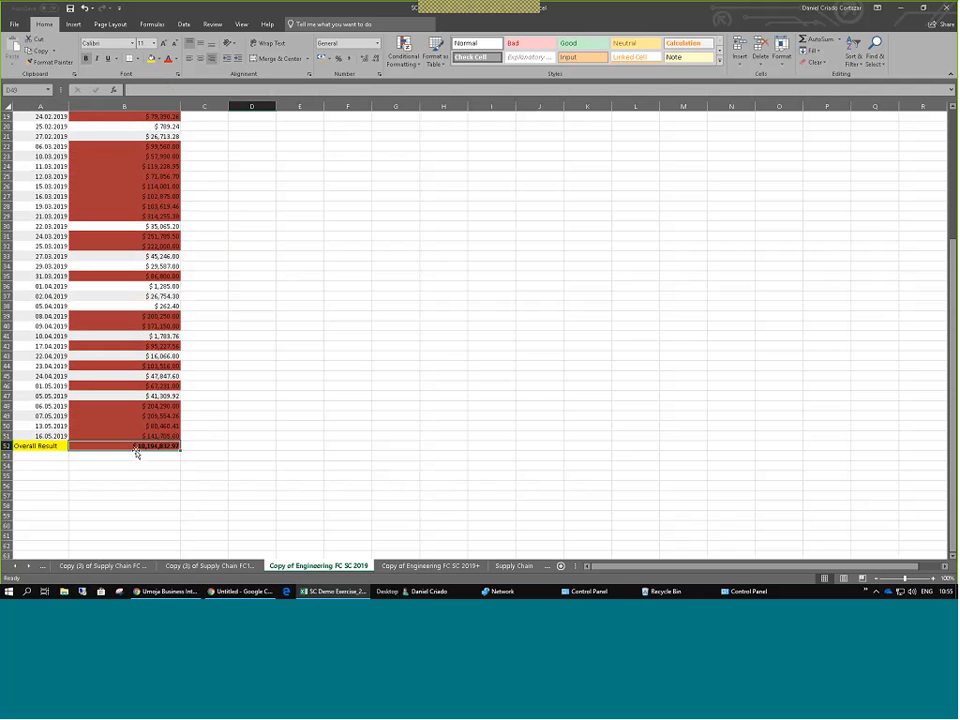
{"action": "scroll", "coordinate": [540, 396], "scroll_direction": "up", "scroll_amount": 6}
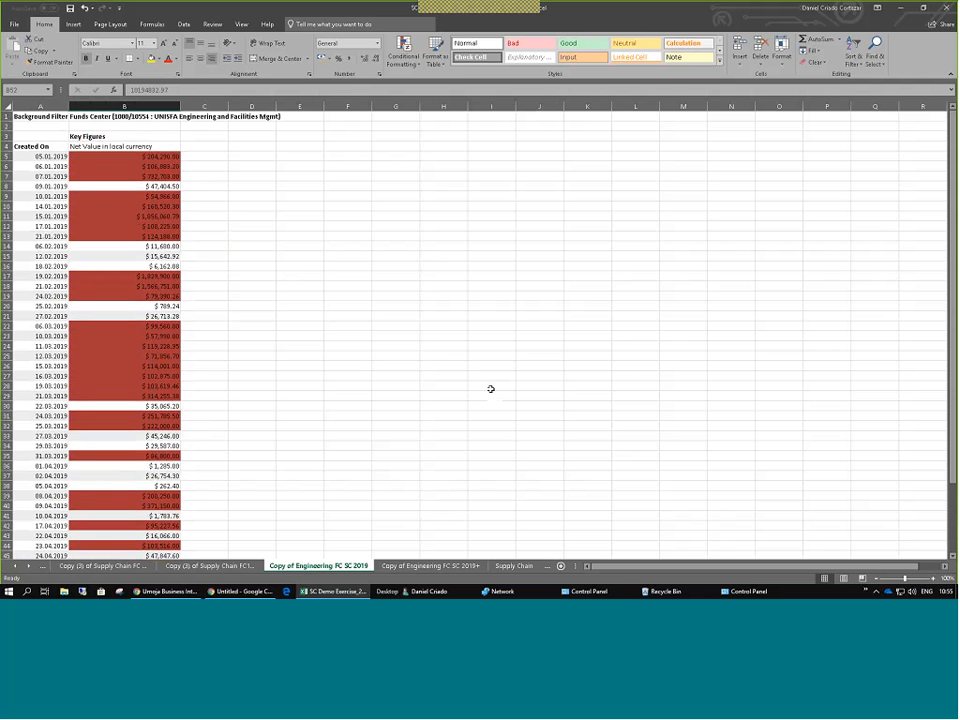
{"action": "left_click", "coordinate": [117, 566]}
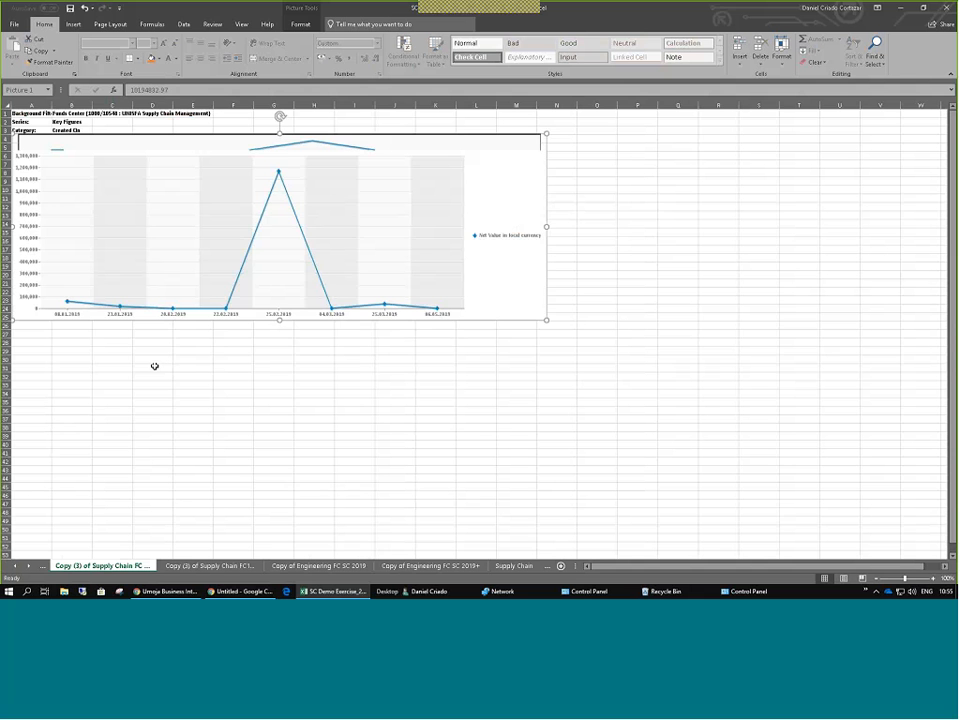
{"action": "key", "text": "alt+Tab"}
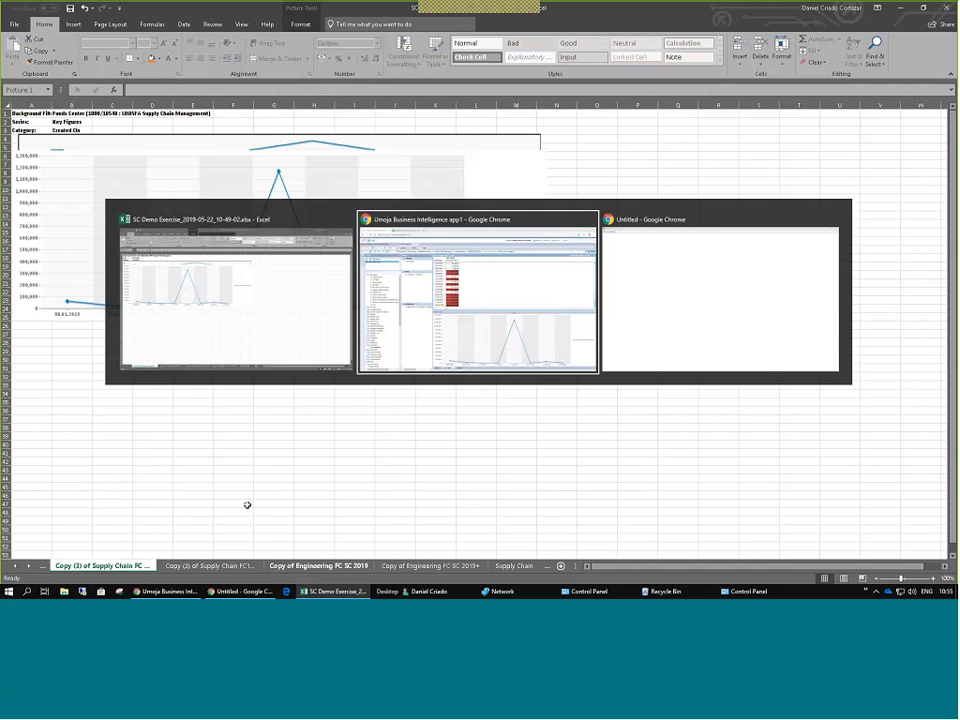
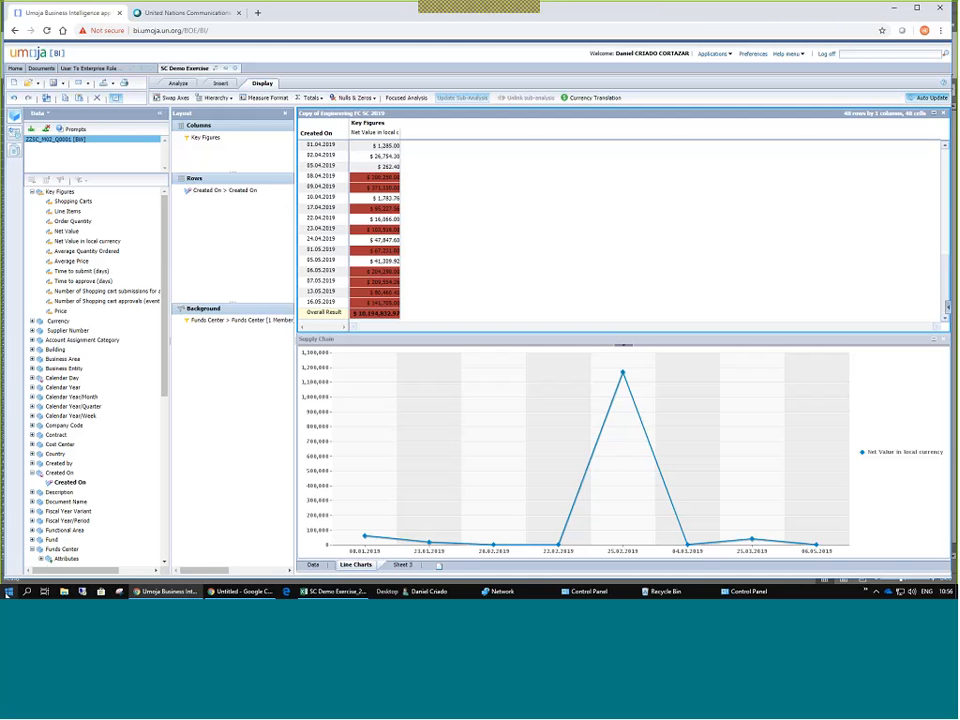
From the Start menu, bring up the Word document reading '5 minutes Break!'.
{"action": "left_click", "coordinate": [8, 591]}
{"action": "left_click", "coordinate": [186, 397]}
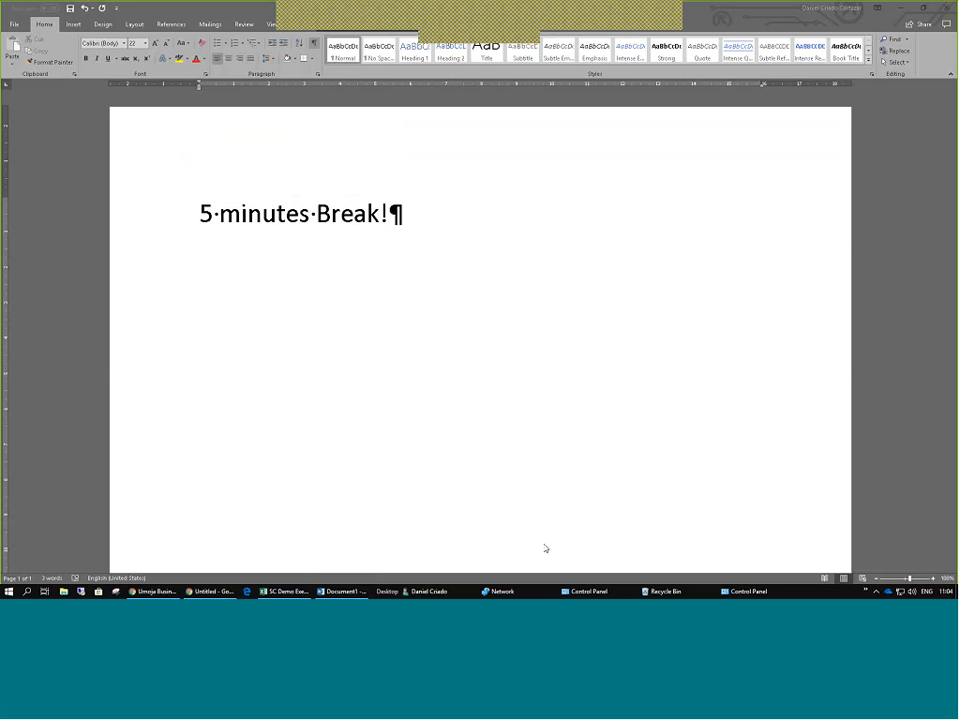
Switch back to the Umoja Business Intelligence Chrome window with the Analysis workbook.
{"action": "key", "text": "alt+Tab"}
{"action": "key", "text": "alt+Tab"}
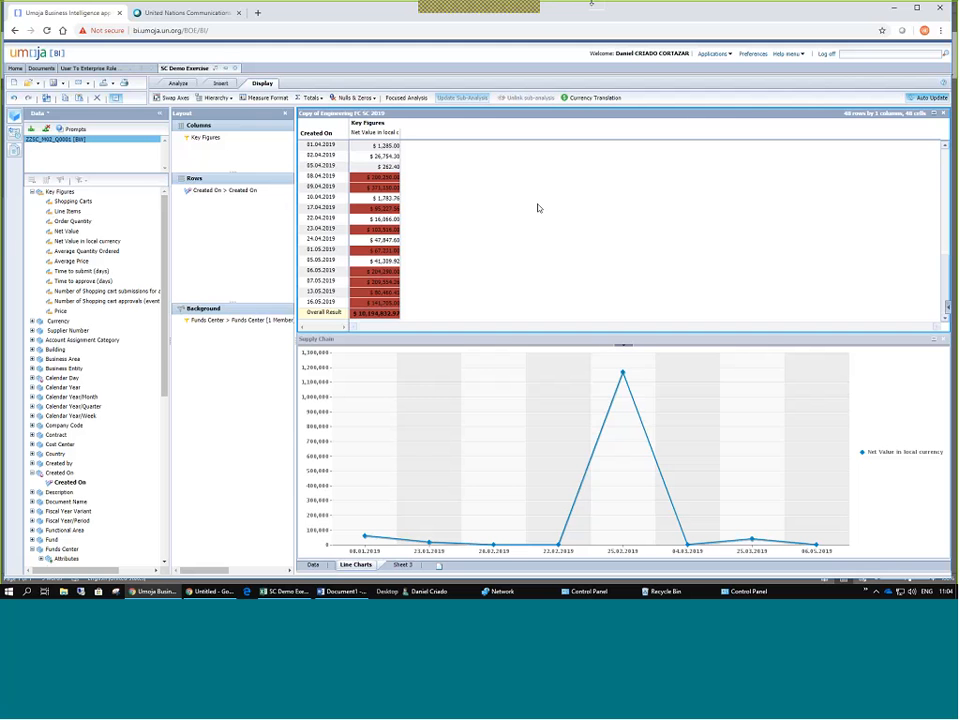
{"action": "mouse_move", "coordinate": [552, 16]}
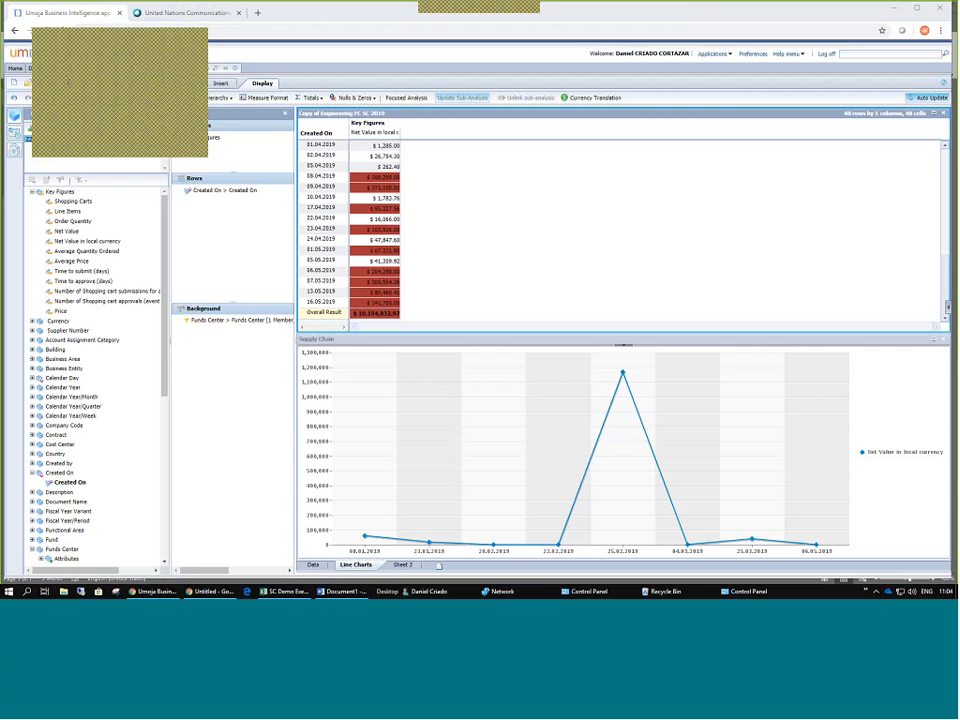
{"action": "left_click_drag", "start_coordinate": [100, 158], "coordinate": [103, 281]}
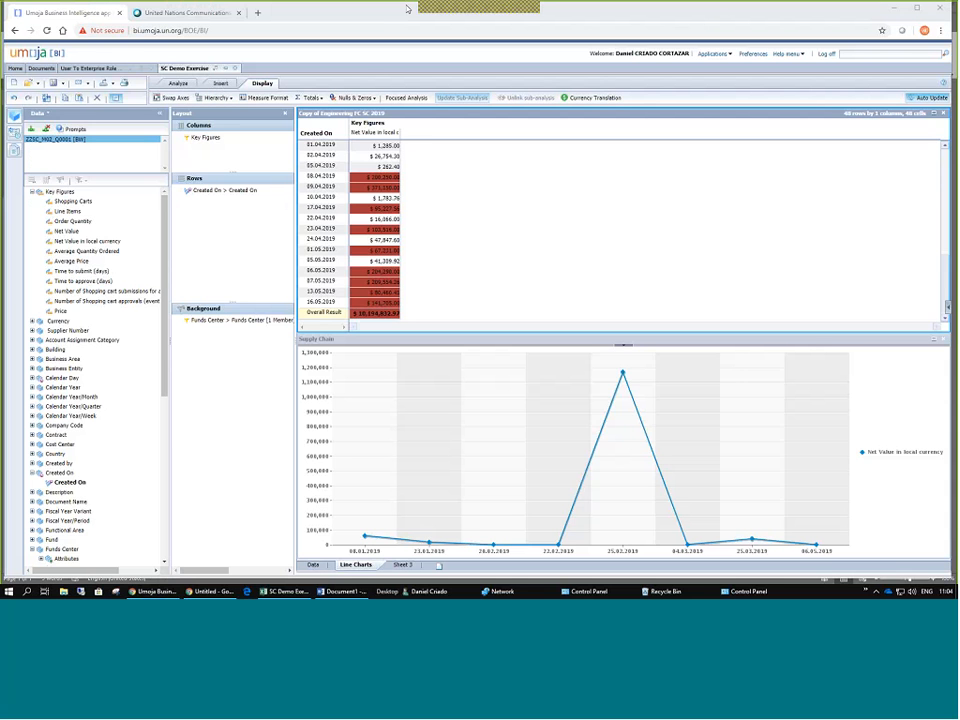
Open Documents > Folders and navigate to Public Folders > Umoja BI > Source To Acquire.
{"action": "left_click", "coordinate": [40, 68]}
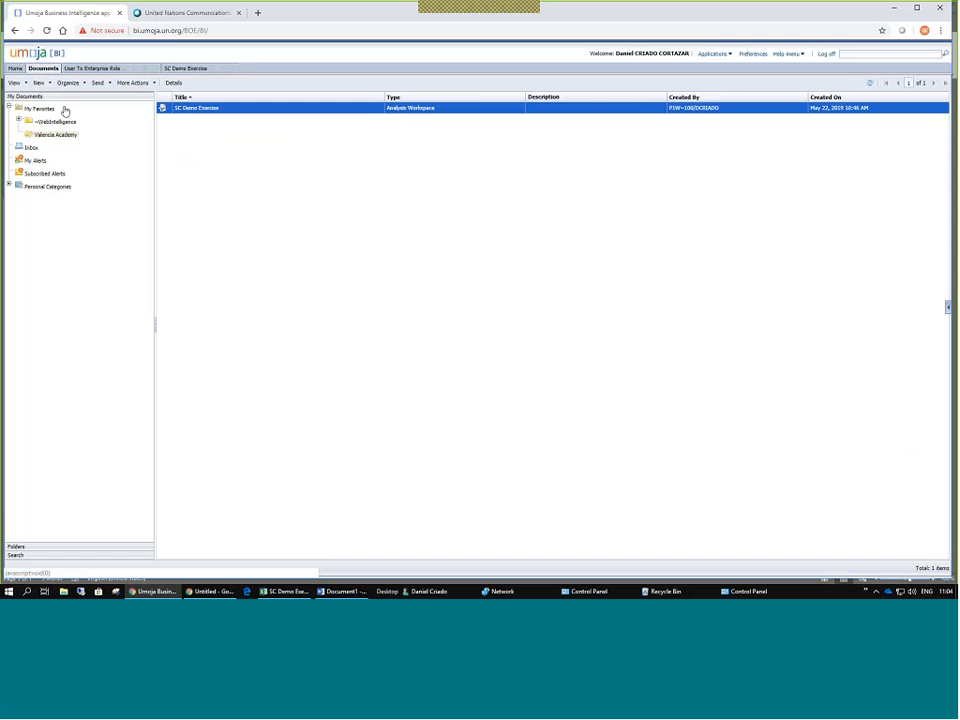
{"action": "left_click", "coordinate": [16, 546]}
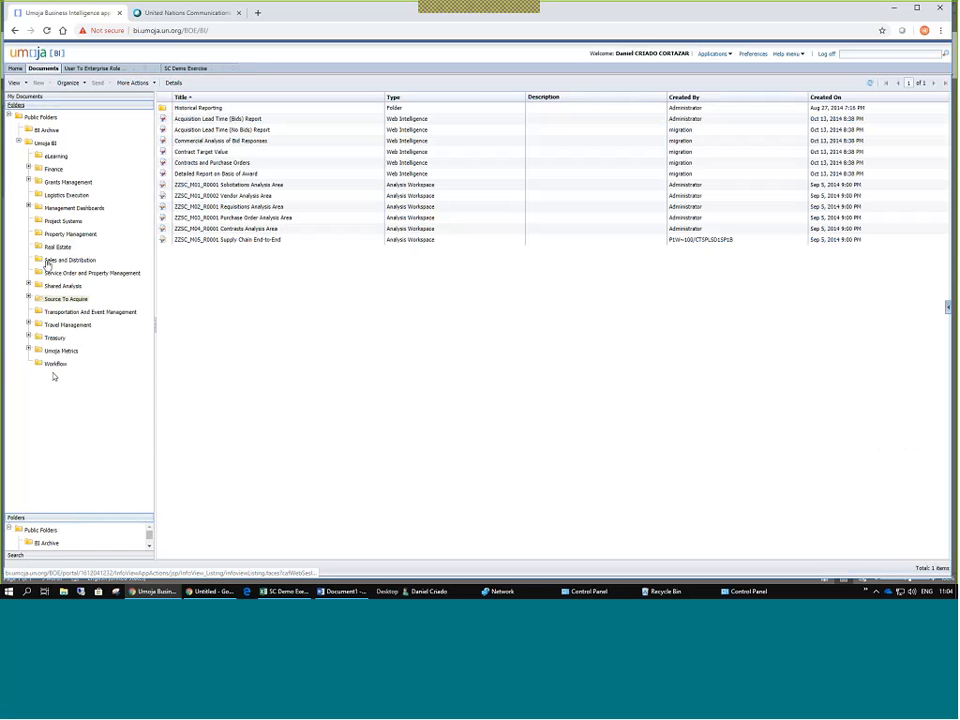
{"action": "left_click", "coordinate": [52, 300]}
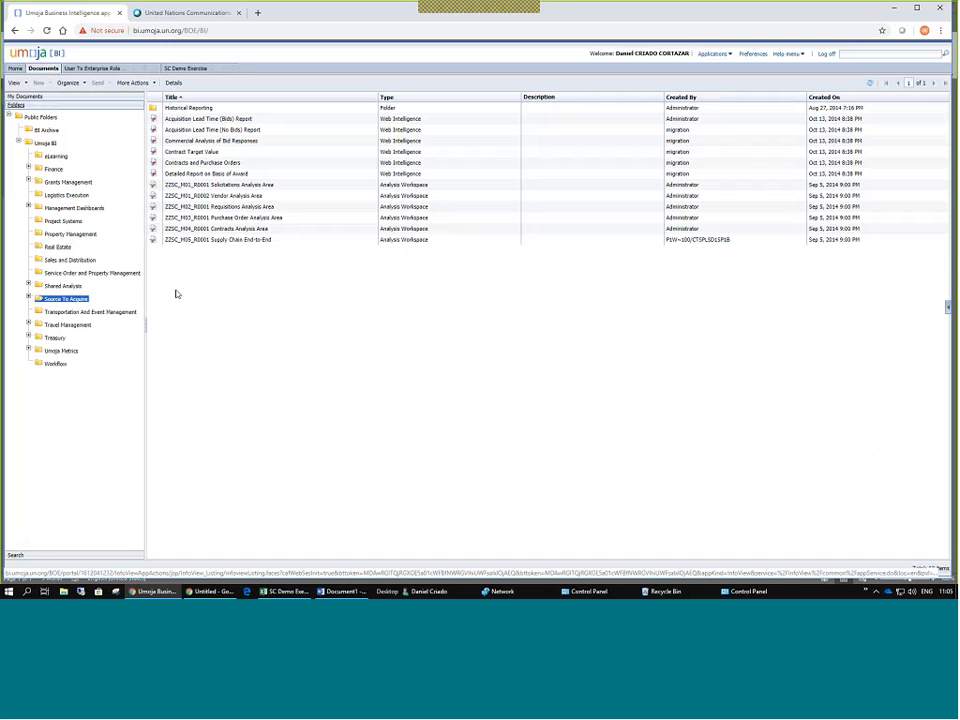
Browse the folder's workspaces and reports, ending on the Contract Target Value report.
{"action": "left_click", "coordinate": [232, 185]}
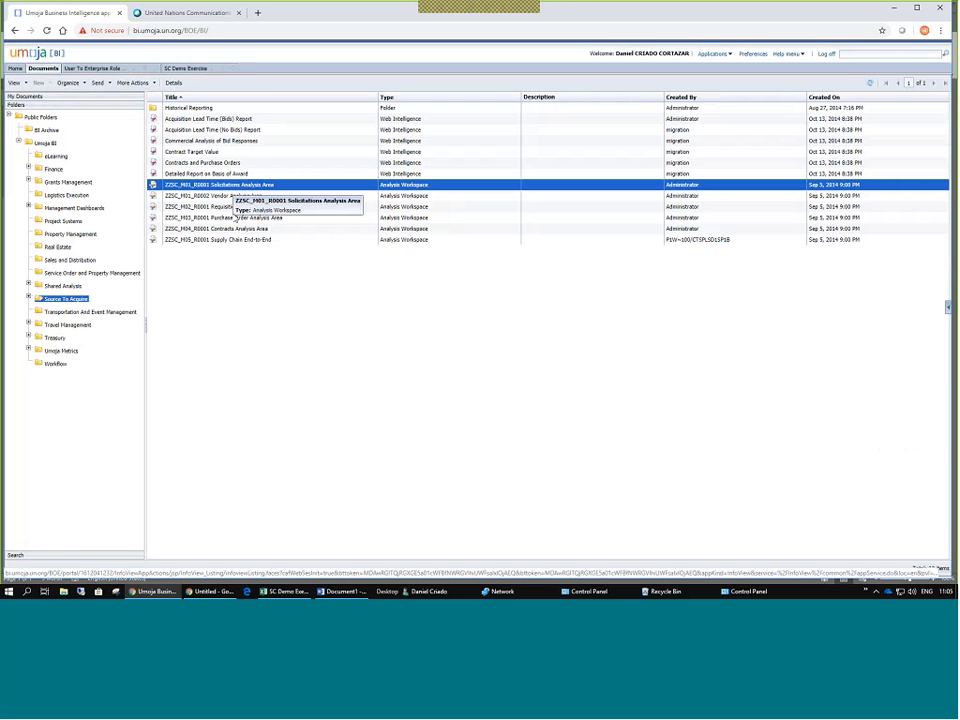
{"action": "left_click", "coordinate": [228, 196]}
{"action": "left_click", "coordinate": [226, 207]}
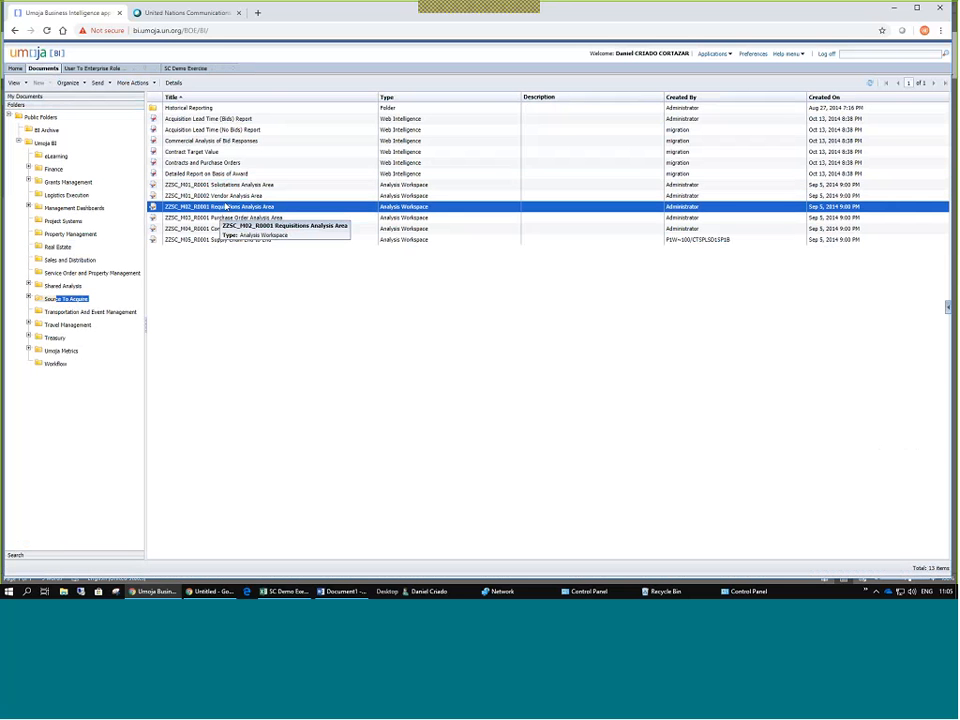
{"action": "left_click", "coordinate": [272, 218]}
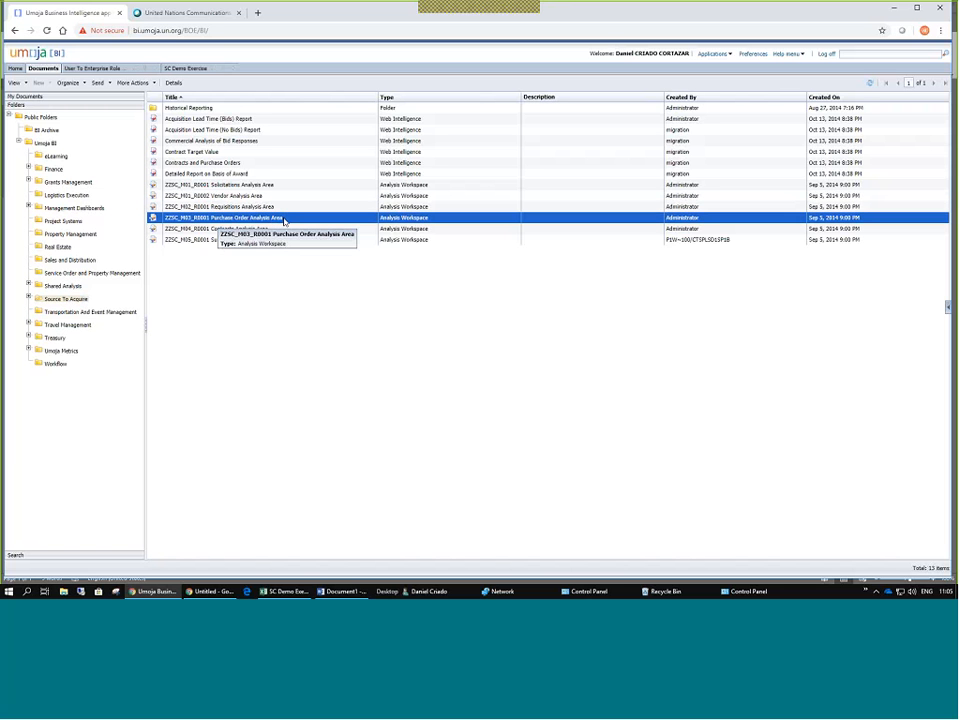
{"action": "left_click", "coordinate": [201, 229]}
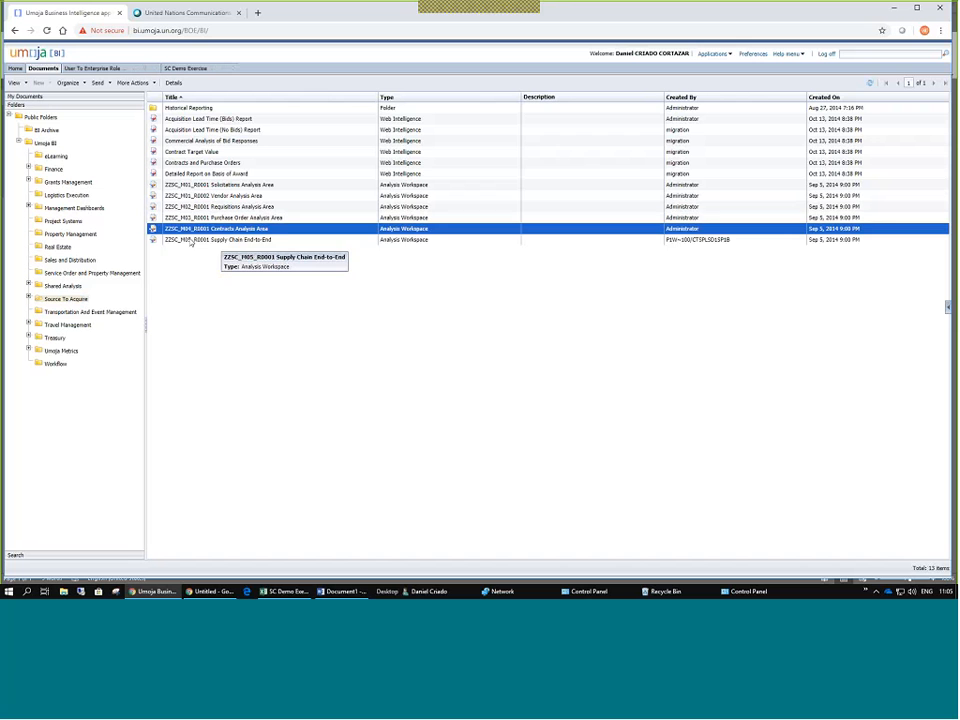
{"action": "left_click", "coordinate": [232, 241]}
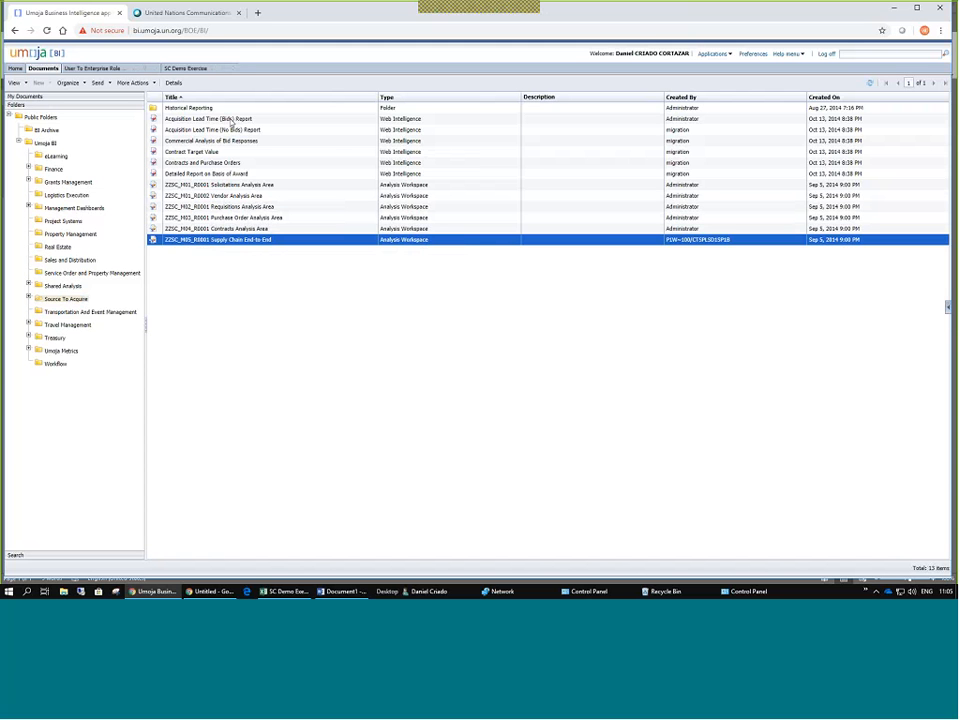
{"action": "left_click", "coordinate": [398, 120]}
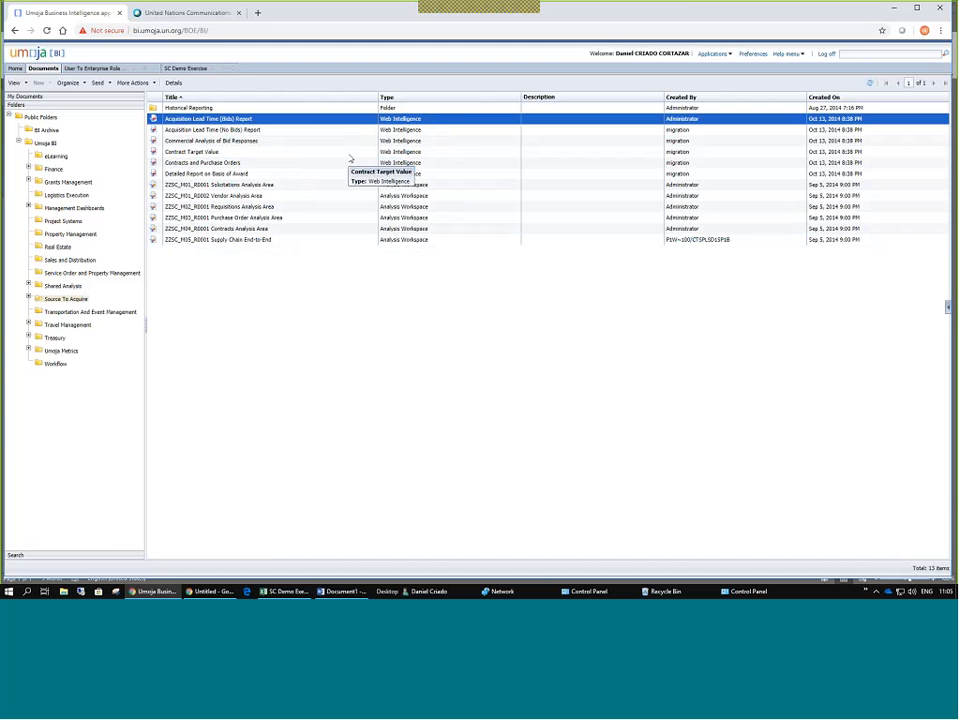
{"action": "left_click", "coordinate": [182, 153]}
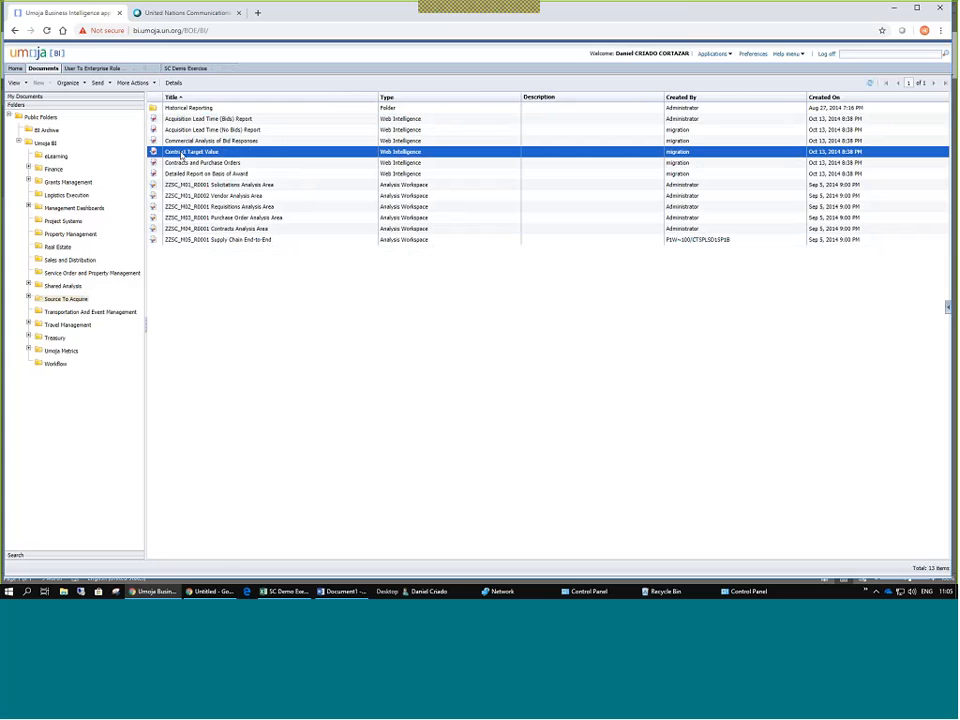
Open the Contract Target Value report and refresh it to bring up the Prompts dialog.
{"action": "double_click", "coordinate": [182, 155]}
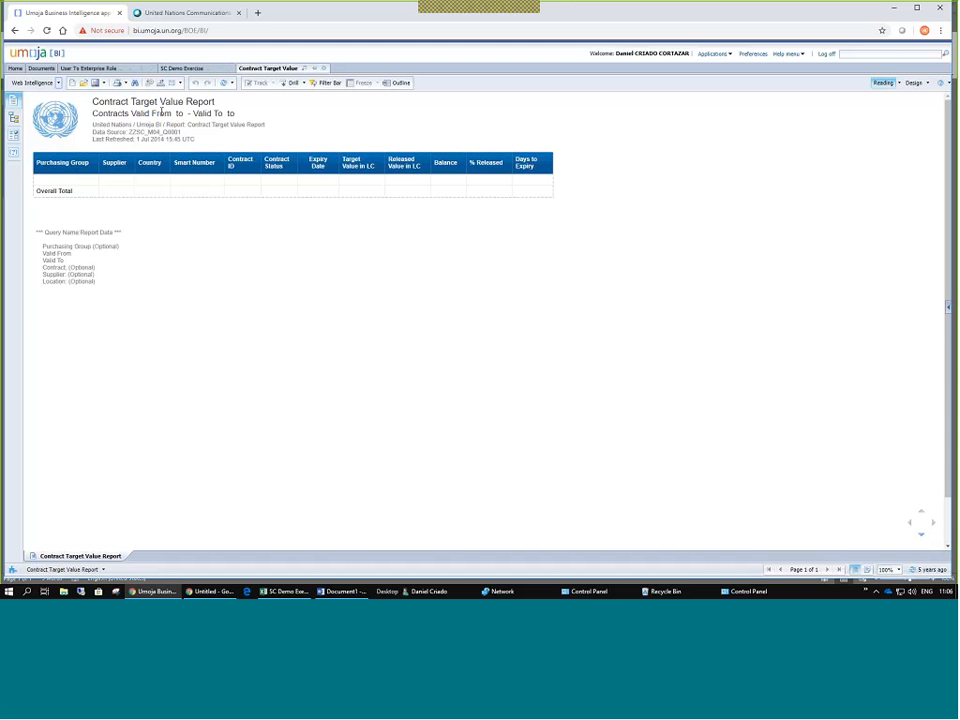
{"action": "left_click", "coordinate": [224, 88]}
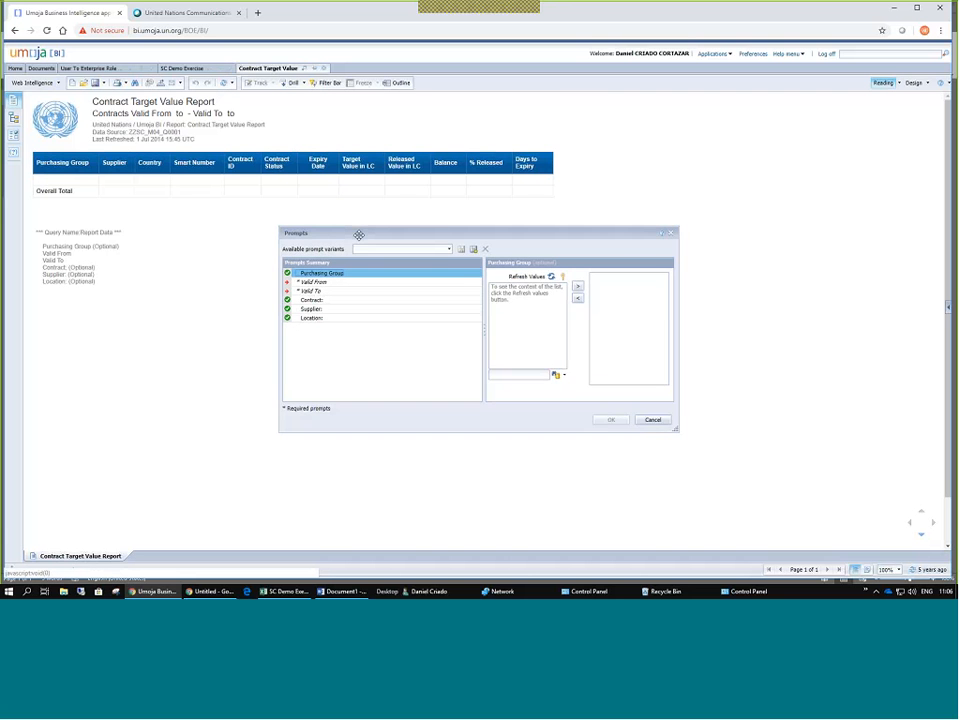
Set the Valid From prompt to 5/21/2016 through 5/21/2019.
{"action": "left_click_drag", "start_coordinate": [358, 234], "coordinate": [271, 210]}
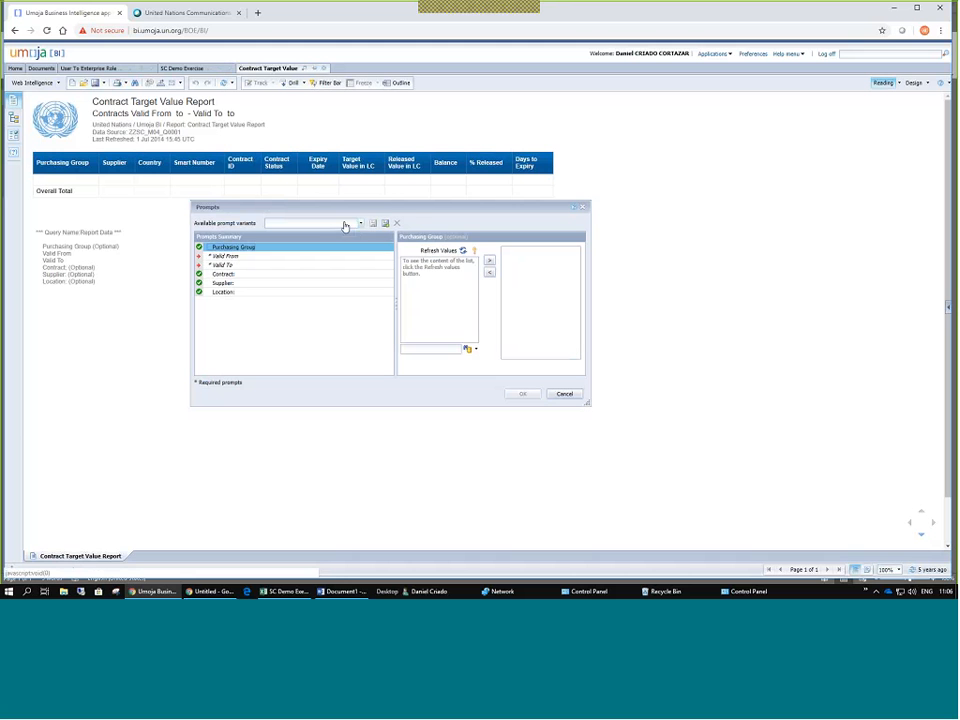
{"action": "left_click", "coordinate": [224, 257]}
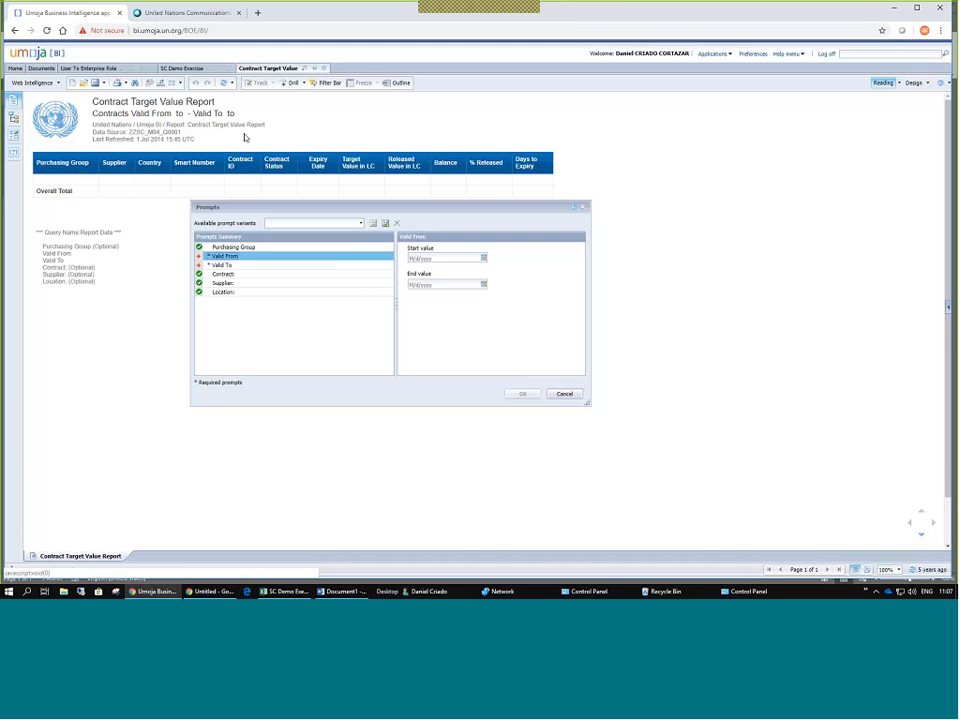
{"action": "left_click", "coordinate": [483, 258]}
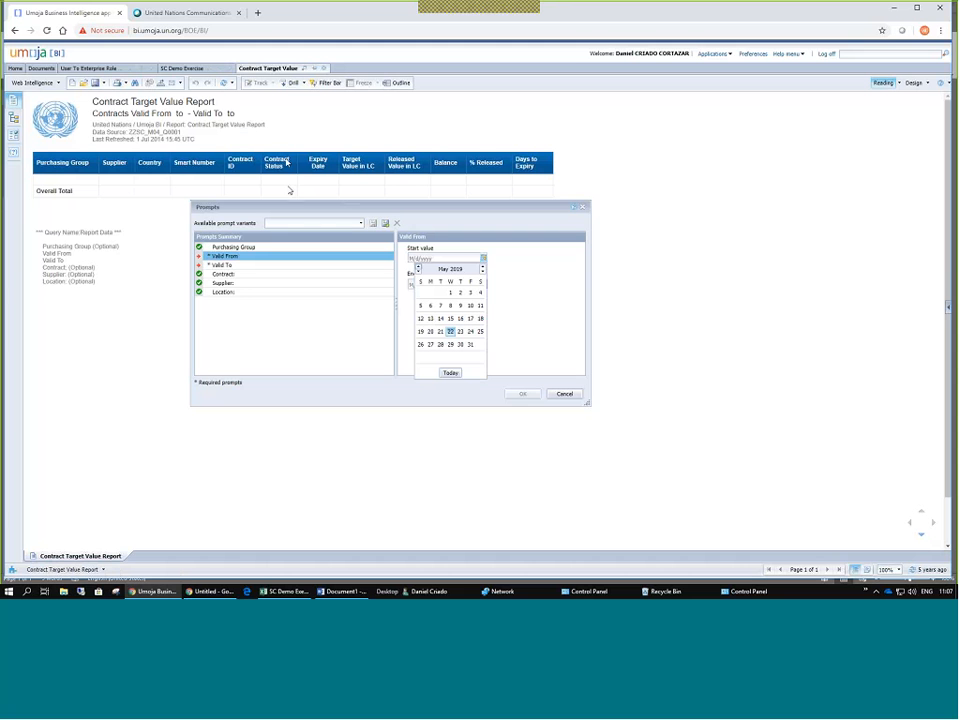
{"action": "left_click", "coordinate": [482, 272]}
{"action": "left_click", "coordinate": [482, 272]}
{"action": "left_click", "coordinate": [482, 272]}
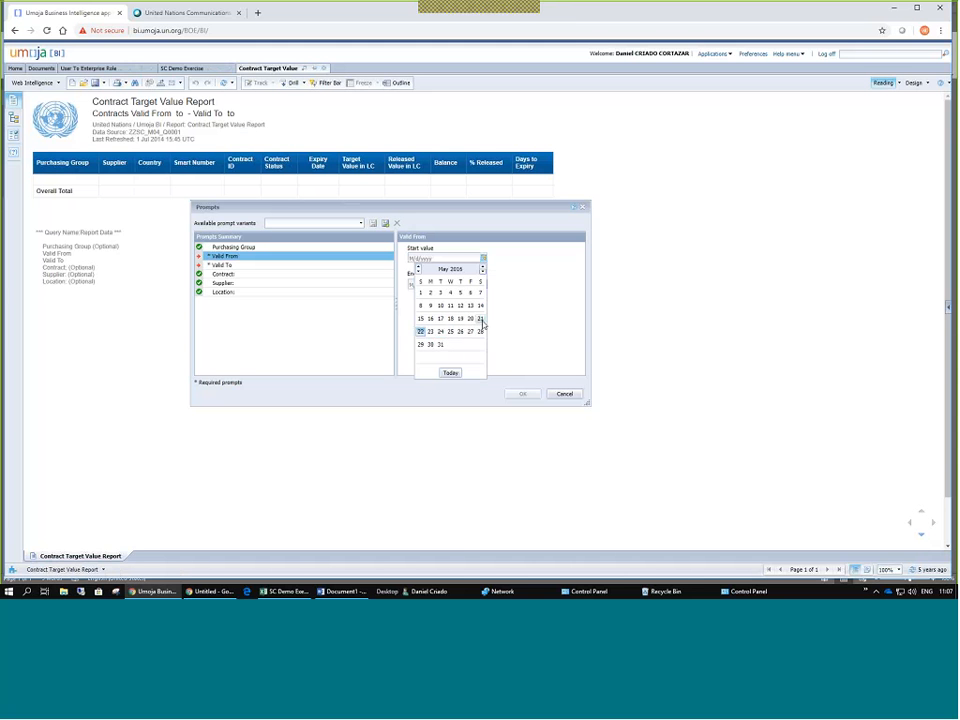
{"action": "left_click", "coordinate": [482, 320]}
{"action": "left_click", "coordinate": [483, 285]}
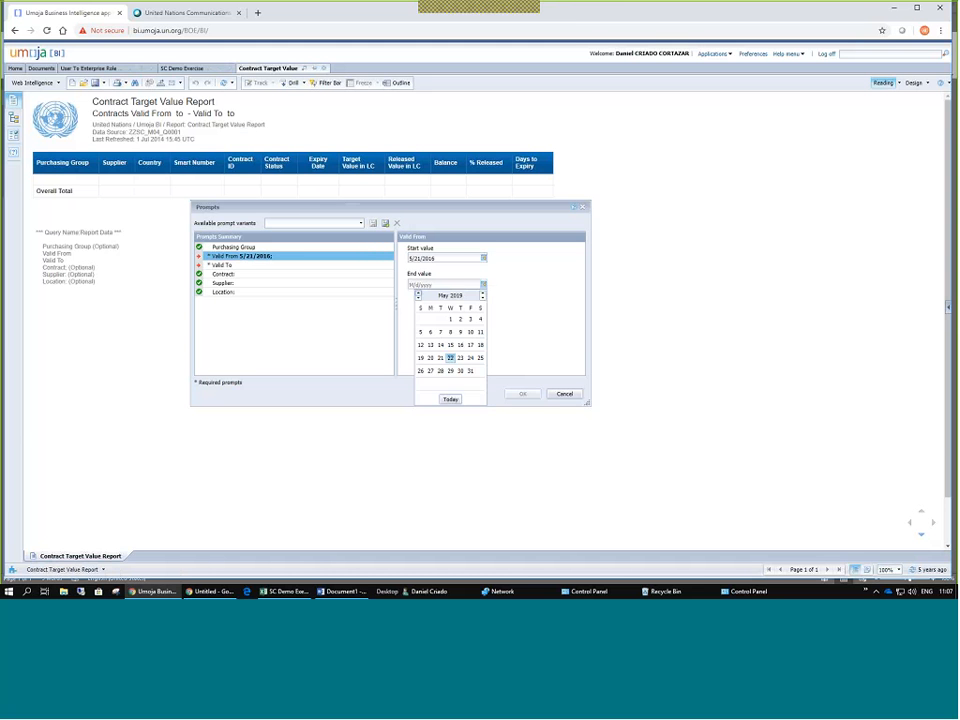
{"action": "left_click", "coordinate": [441, 359]}
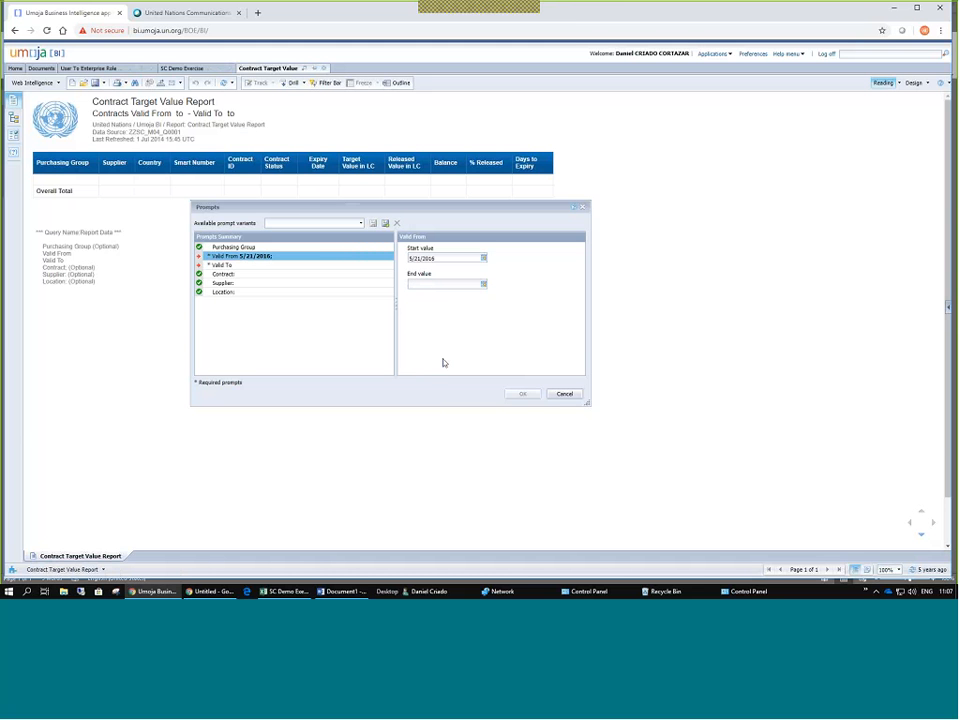
Set the Valid To prompt to 5/21/2017 through 5/21/2022.
{"action": "left_click", "coordinate": [222, 265]}
{"action": "left_click", "coordinate": [483, 259]}
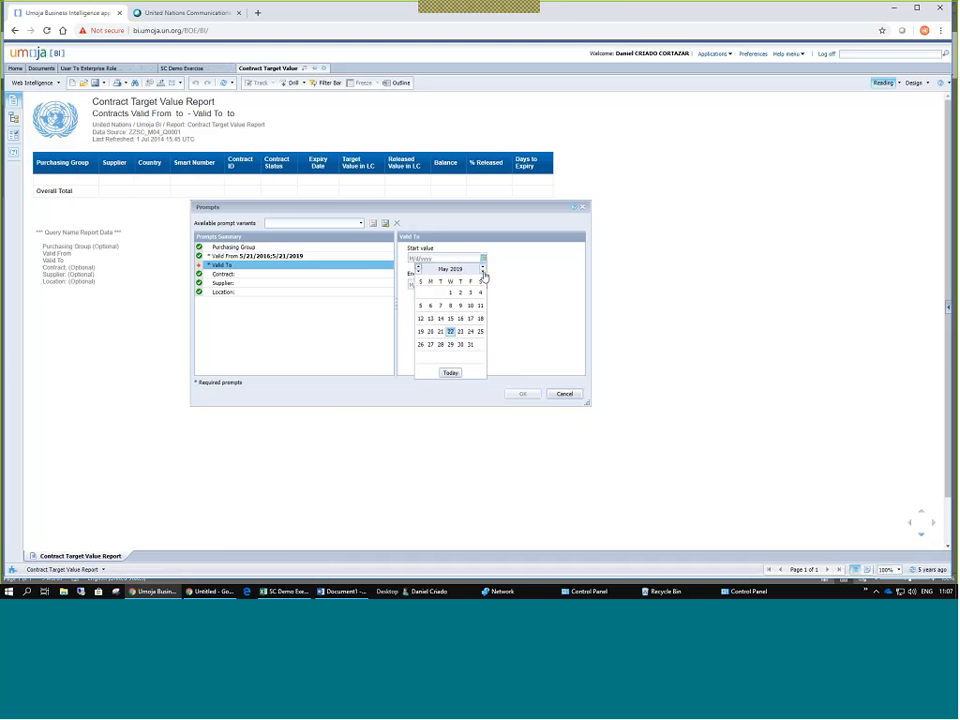
{"action": "left_click", "coordinate": [483, 274]}
{"action": "left_click", "coordinate": [483, 274]}
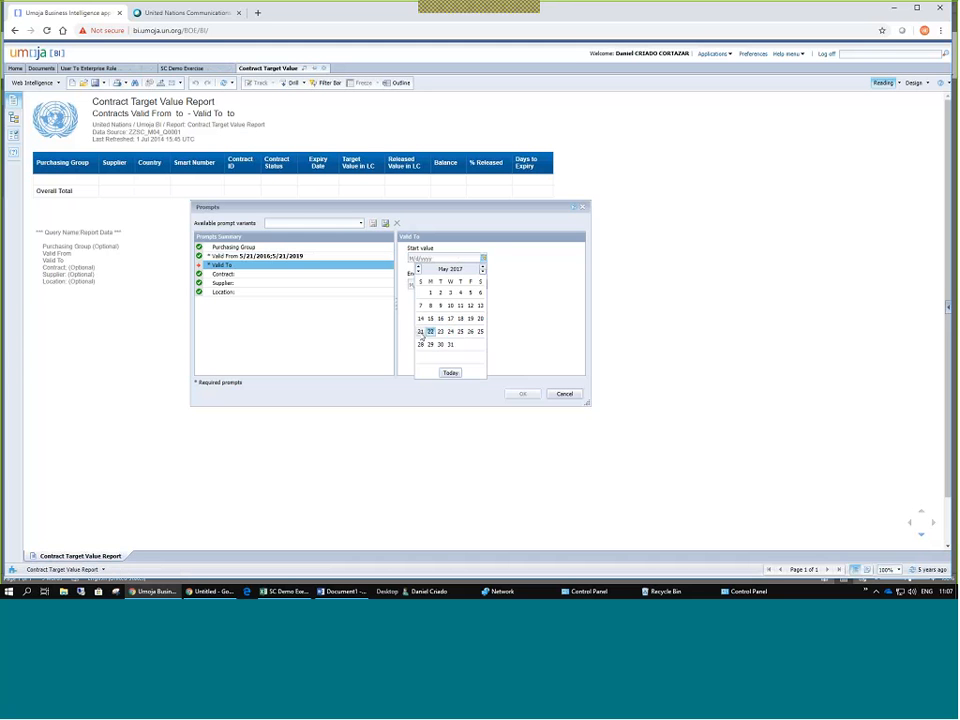
{"action": "left_click", "coordinate": [421, 333]}
{"action": "left_click", "coordinate": [483, 285]}
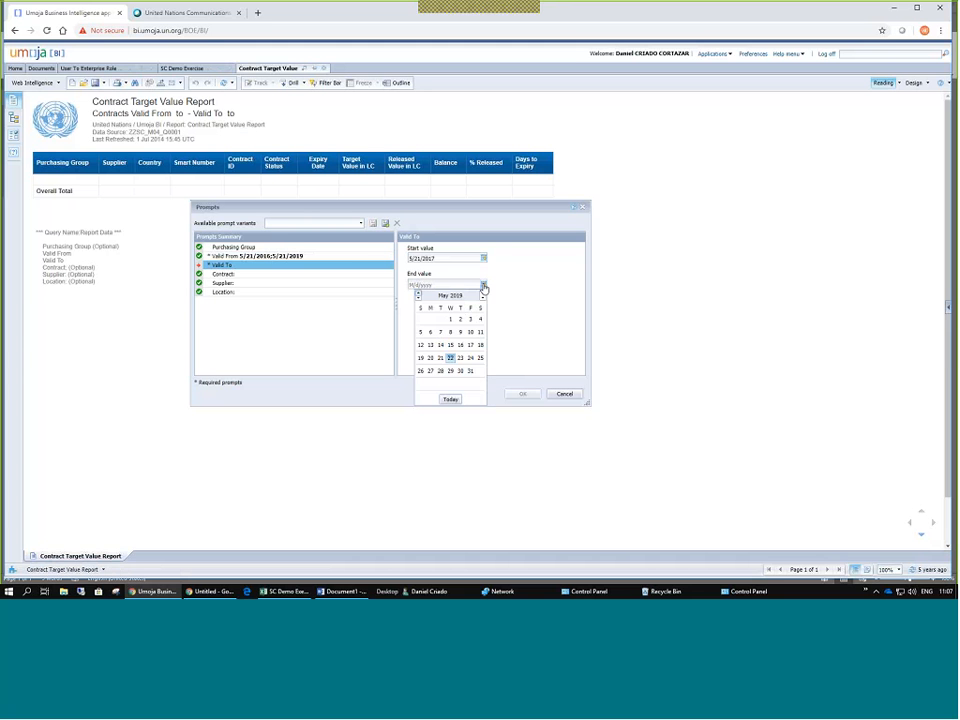
{"action": "double_click", "coordinate": [484, 296]}
{"action": "left_click", "coordinate": [480, 345]}
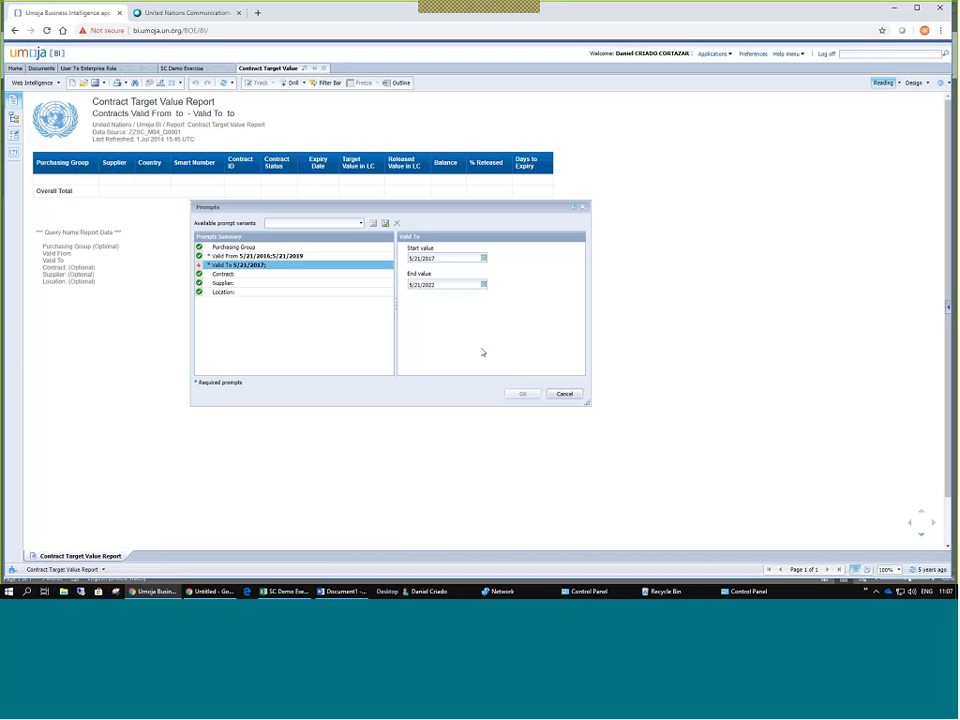
Step through the Contract, Supplier and Location prompts.
{"action": "left_click", "coordinate": [228, 274]}
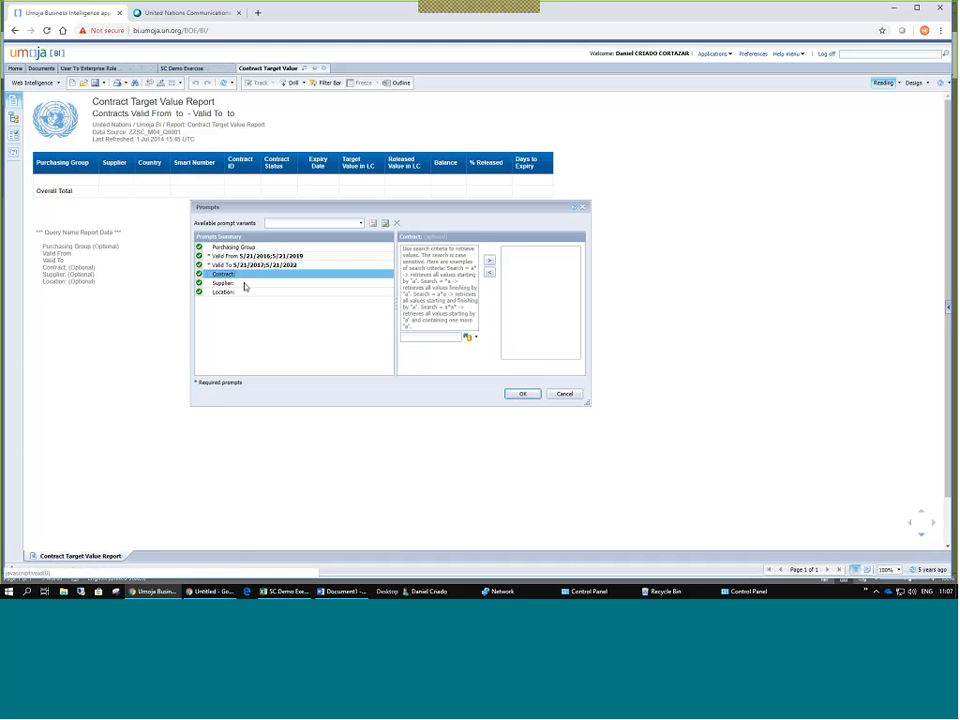
{"action": "left_click", "coordinate": [232, 284]}
{"action": "left_click", "coordinate": [234, 292]}
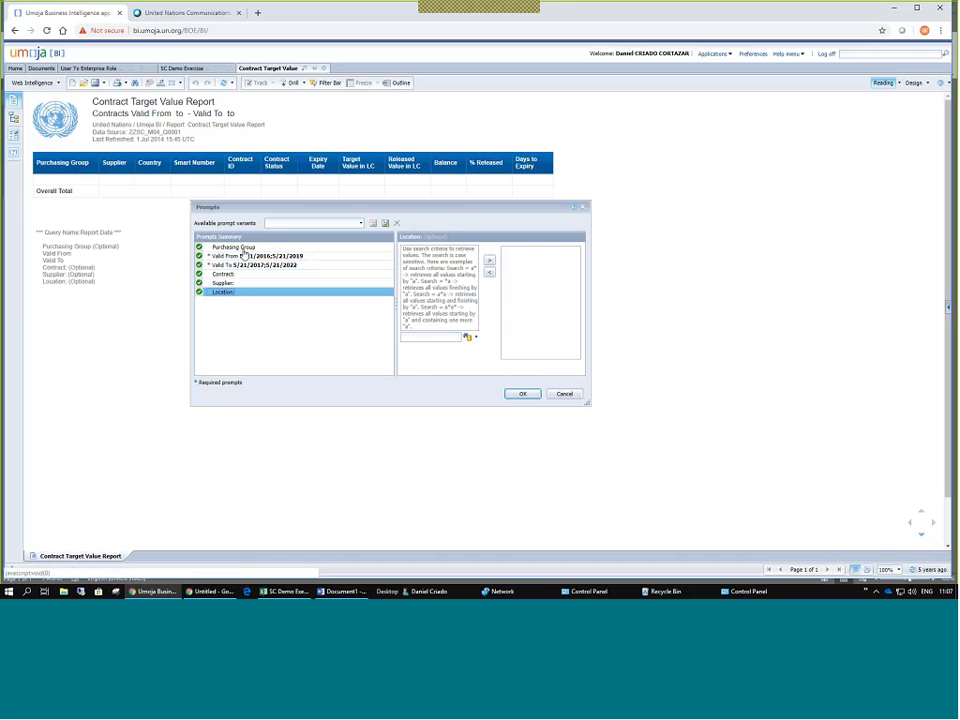
Add MONUSCO - Procurement Unit - 1 through Unit - 8 to the Purchasing Group prompt.
{"action": "left_click", "coordinate": [247, 249]}
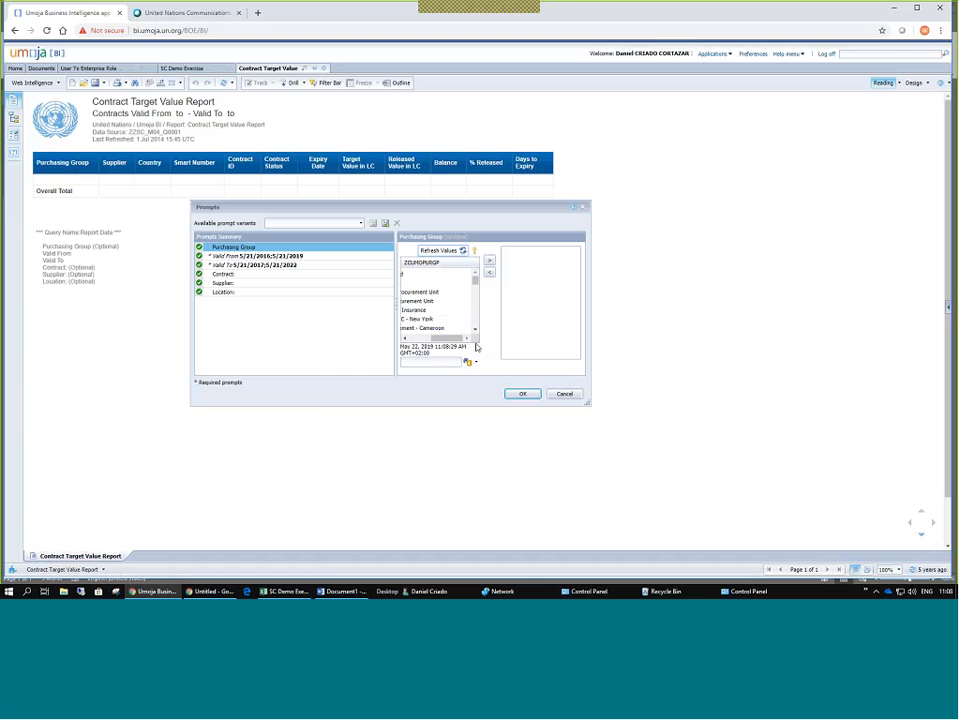
{"action": "left_click_drag", "start_coordinate": [588, 404], "coordinate": [793, 483]}
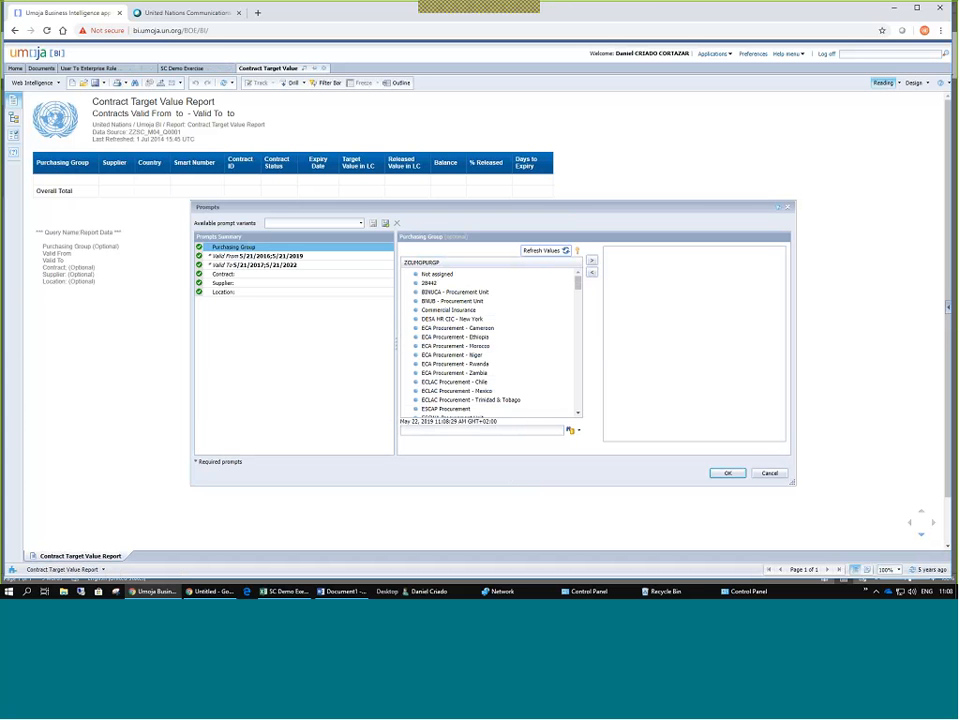
{"action": "scroll", "coordinate": [482, 274], "scroll_direction": "down", "scroll_amount": 10}
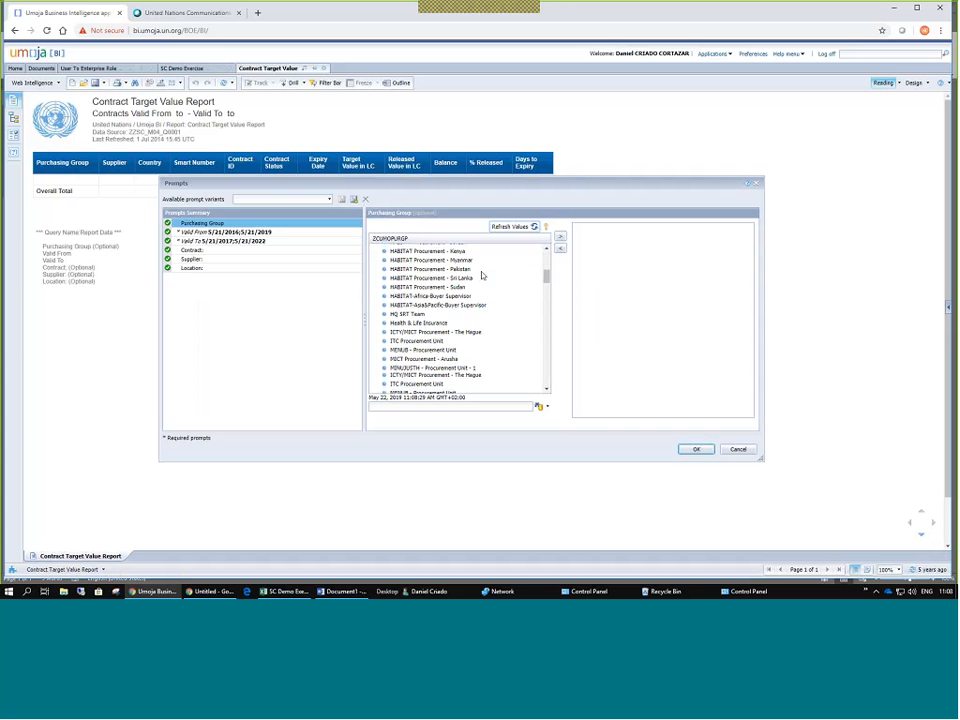
{"action": "scroll", "coordinate": [482, 275], "scroll_direction": "down", "scroll_amount": 6}
{"action": "scroll", "coordinate": [482, 275], "scroll_direction": "up", "scroll_amount": 4}
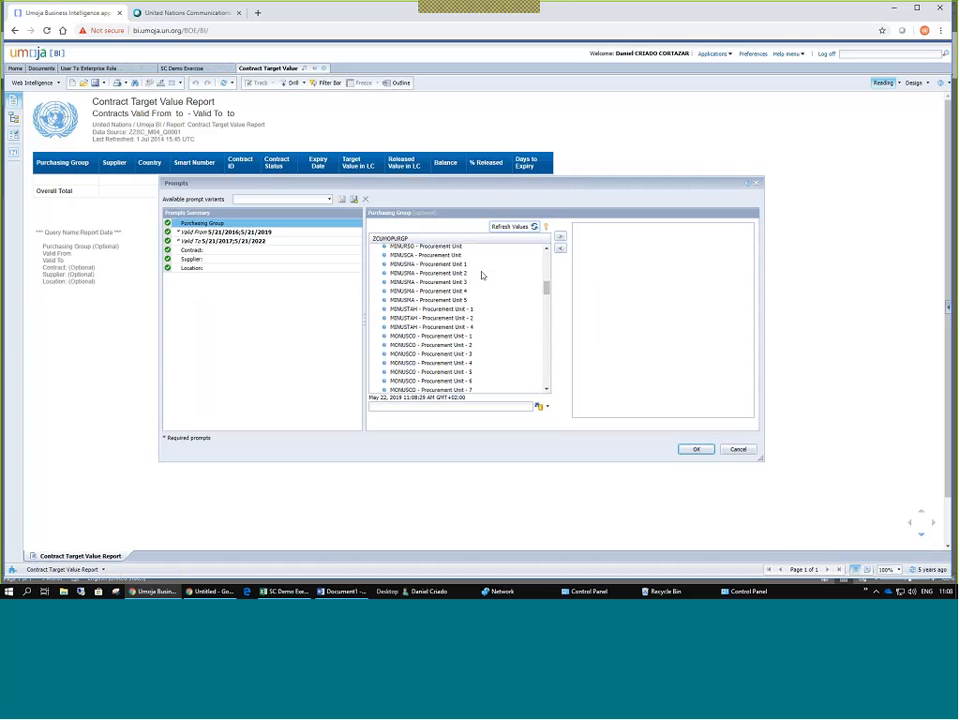
{"action": "scroll", "coordinate": [481, 275], "scroll_direction": "up", "scroll_amount": 1}
{"action": "left_click", "coordinate": [460, 364]}
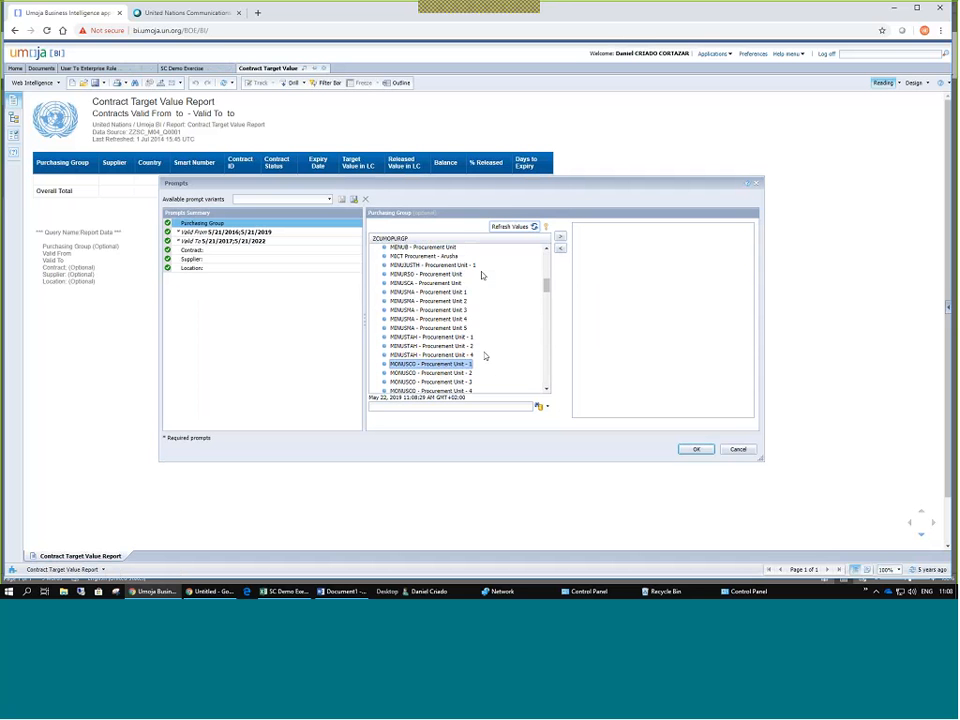
{"action": "scroll", "coordinate": [490, 348], "scroll_direction": "down", "scroll_amount": 2}
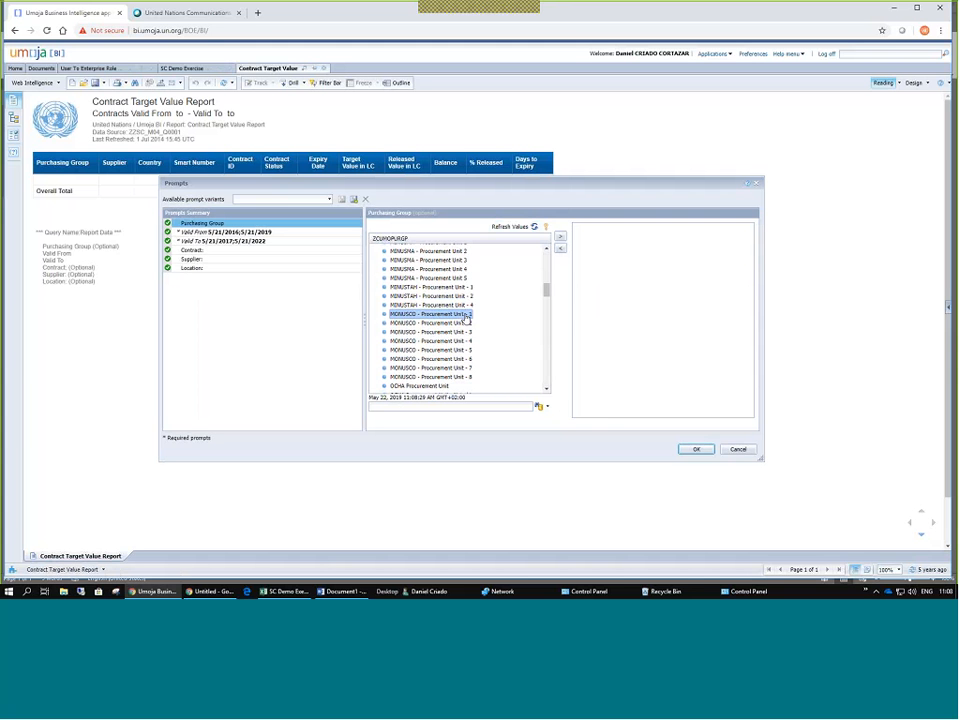
{"action": "left_click", "coordinate": [457, 380], "text": "shift"}
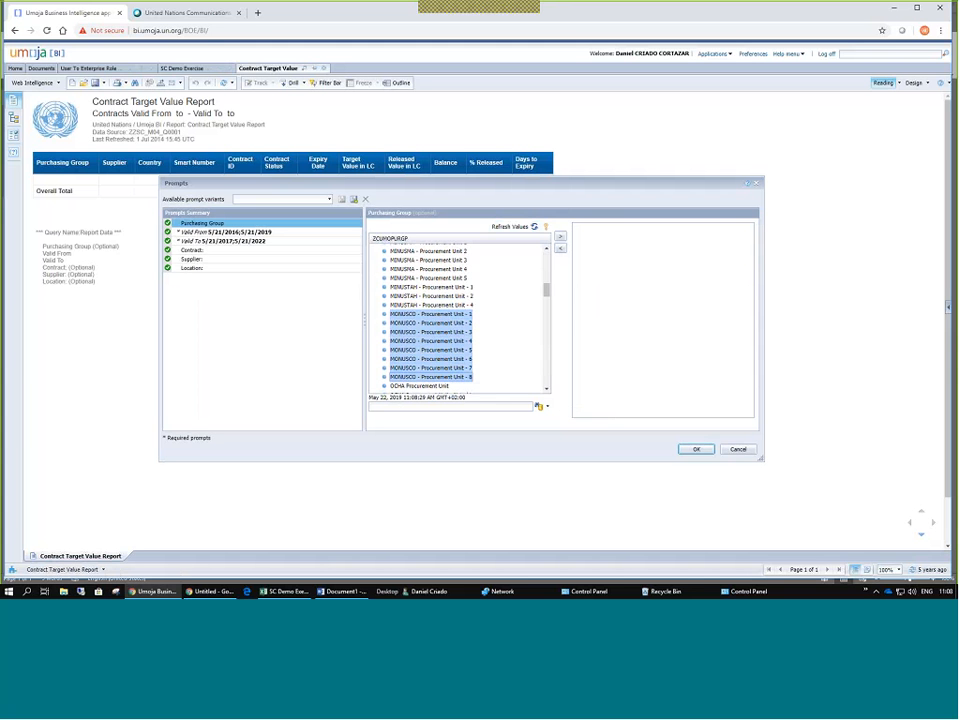
{"action": "left_click", "coordinate": [560, 238]}
Close the browser developer tools and start a search among Purchasing Group values.
{"action": "key", "text": "F12"}
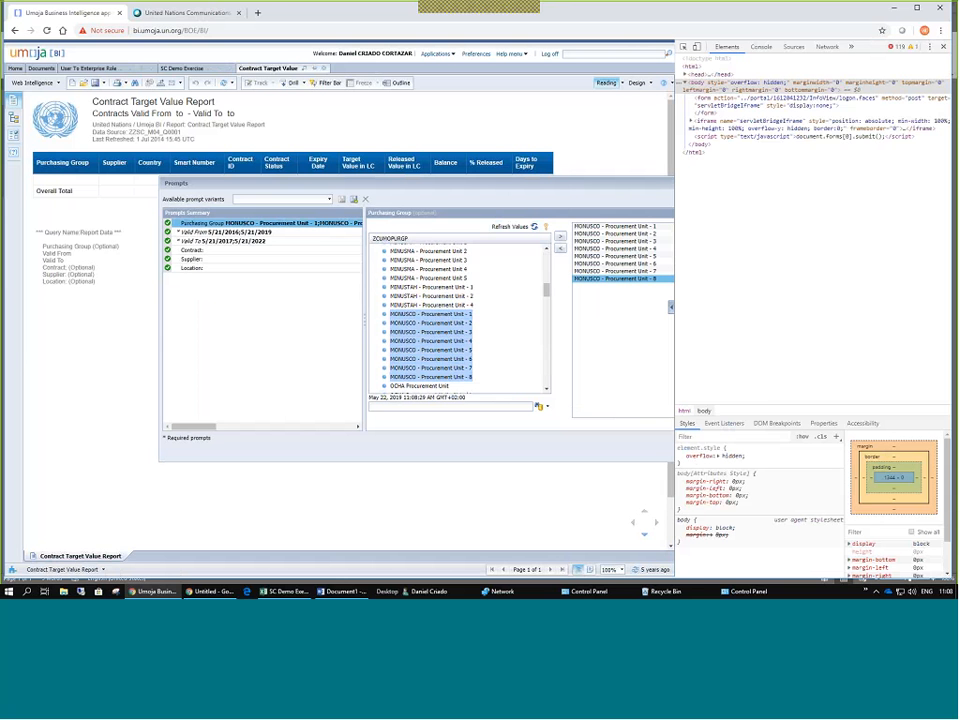
{"action": "left_click", "coordinate": [943, 47]}
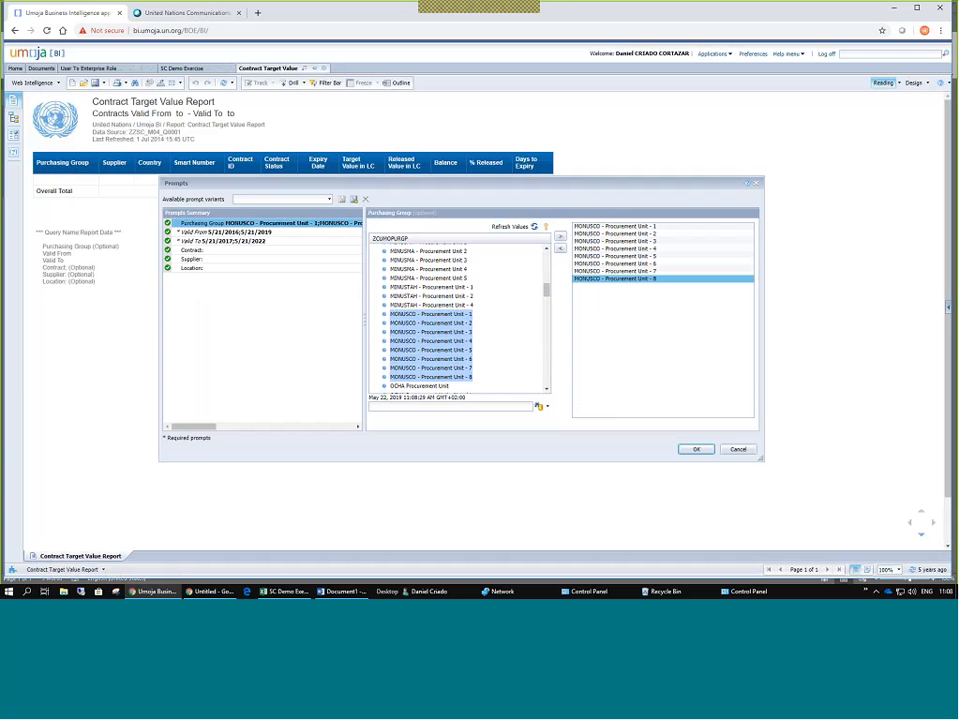
{"action": "scroll", "coordinate": [465, 345], "scroll_direction": "down", "scroll_amount": 2}
{"action": "scroll", "coordinate": [465, 300], "scroll_direction": "up", "scroll_amount": 5}
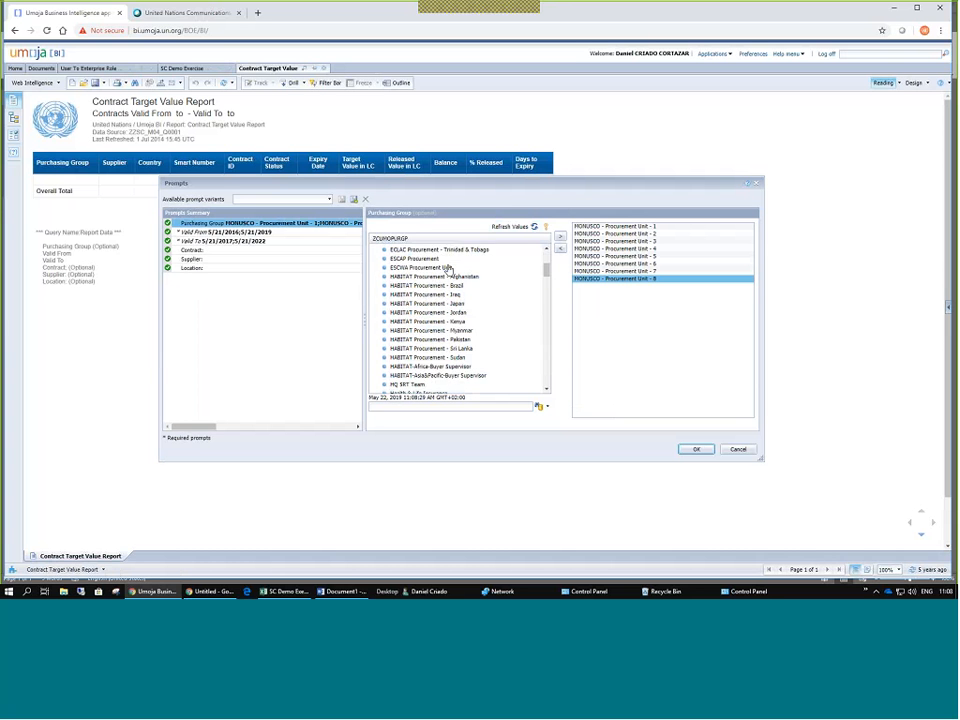
{"action": "scroll", "coordinate": [450, 271], "scroll_direction": "up", "scroll_amount": 3}
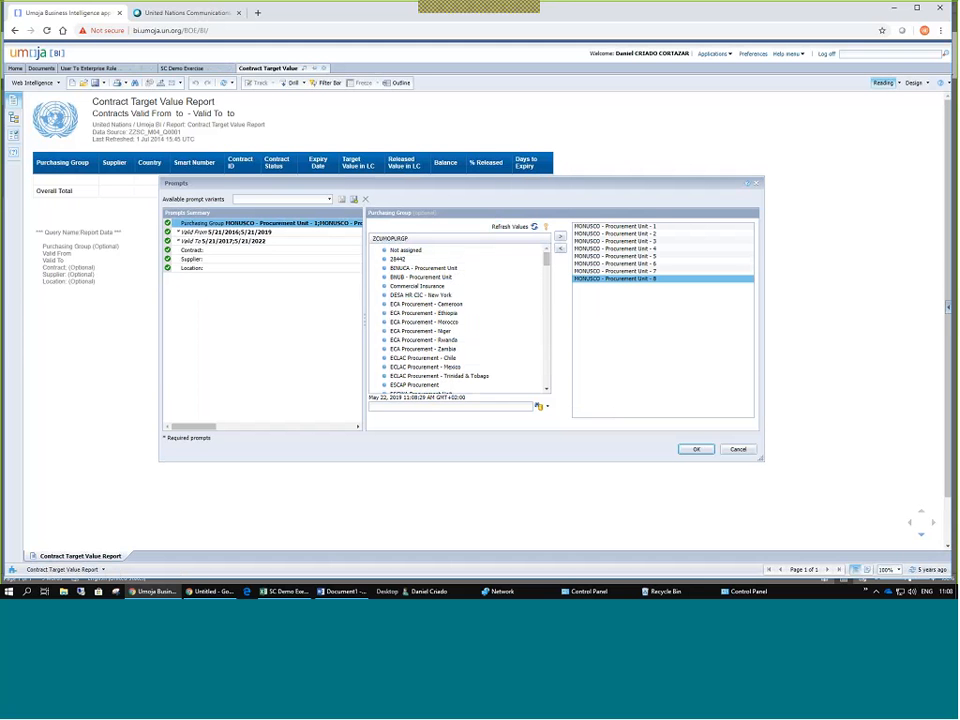
{"action": "left_click", "coordinate": [476, 404]}
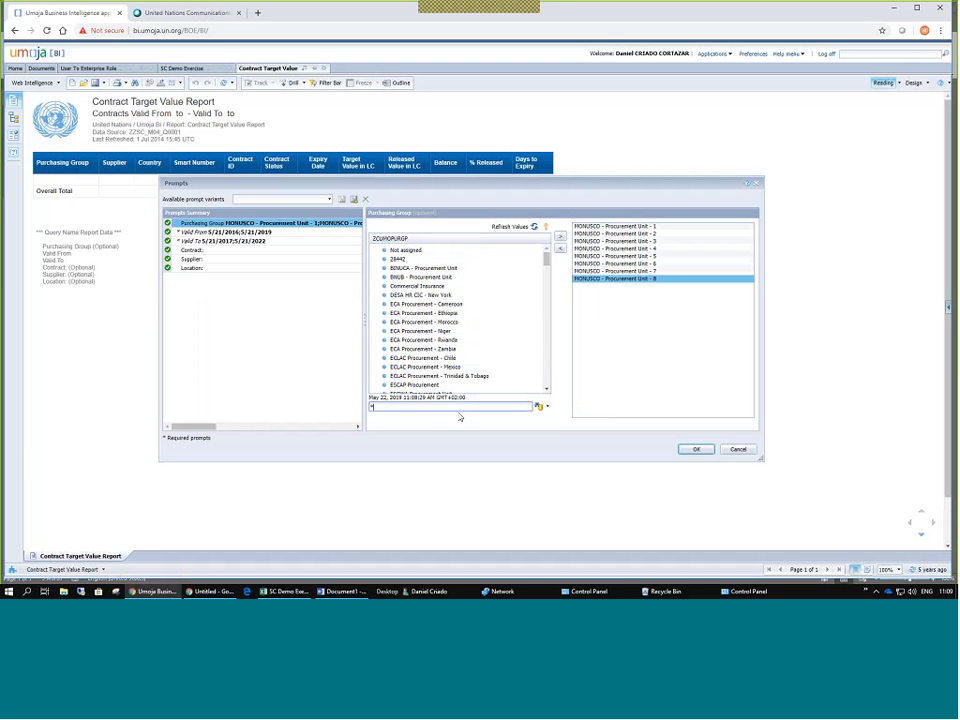
Search Purchasing Group values for *MONUSCO*, then confirm the prompts to run the report.
{"action": "type", "text": "MONUSCO*"}
{"action": "left_click", "coordinate": [547, 407]}
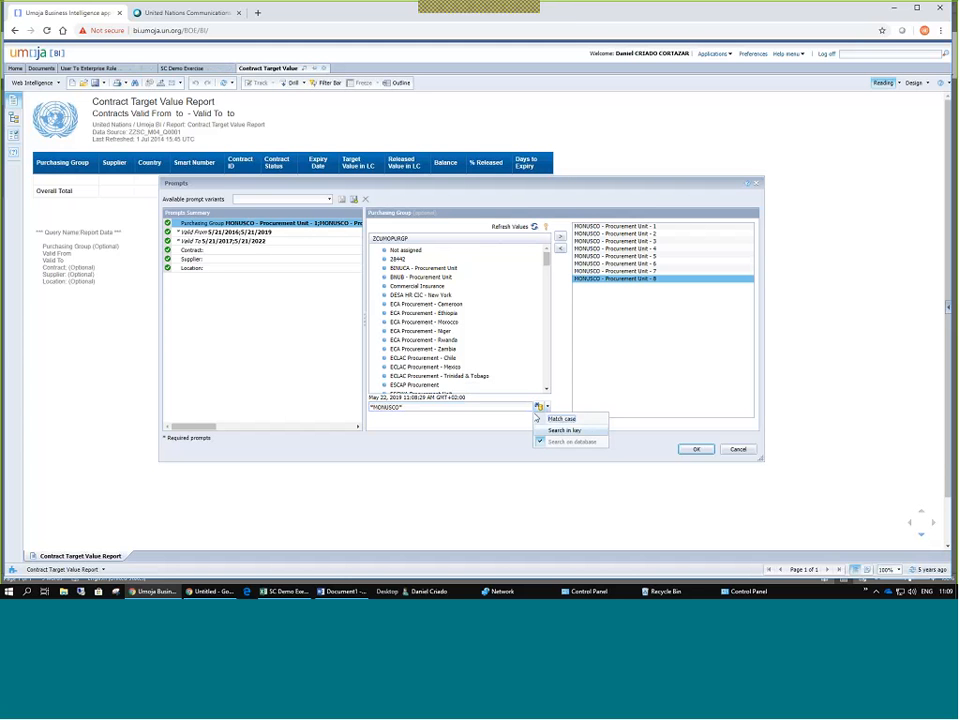
{"action": "left_click", "coordinate": [474, 406]}
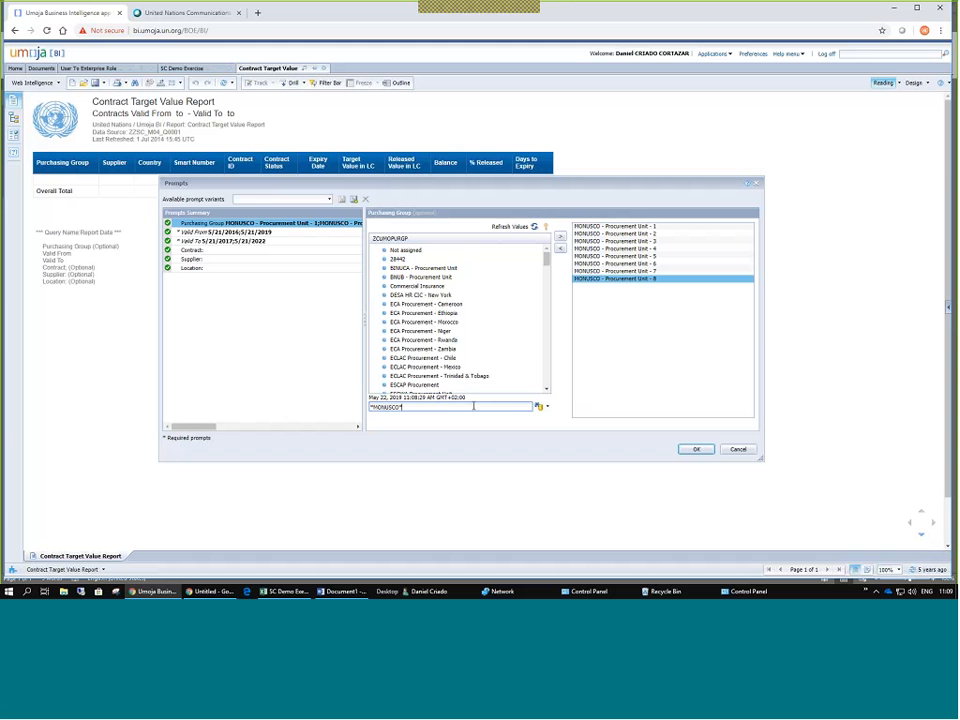
{"action": "left_click", "coordinate": [539, 407]}
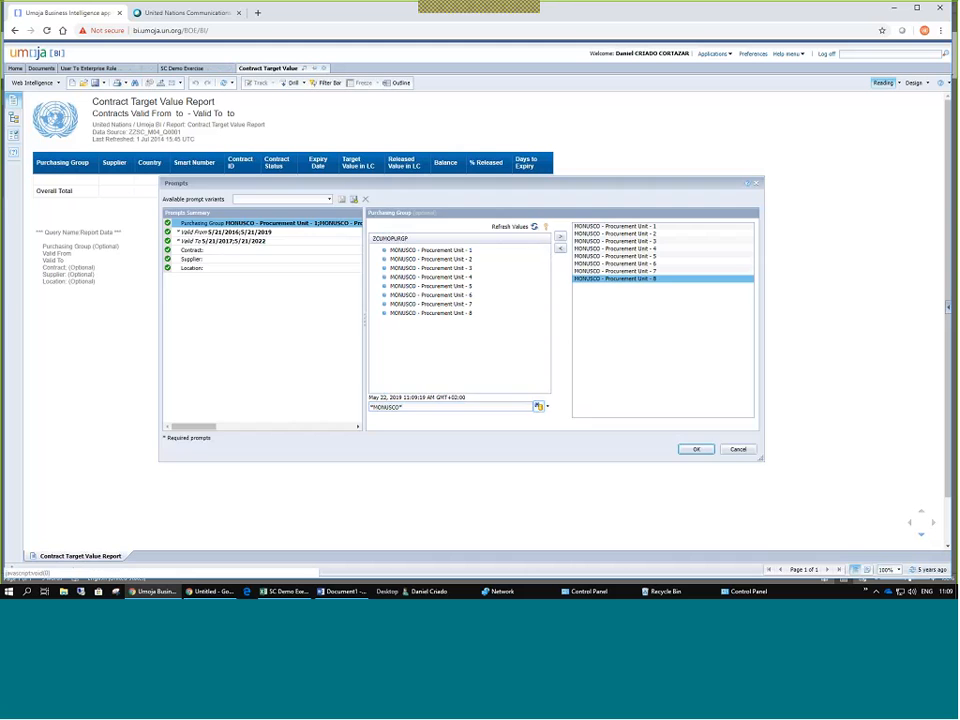
{"action": "left_click", "coordinate": [690, 451]}
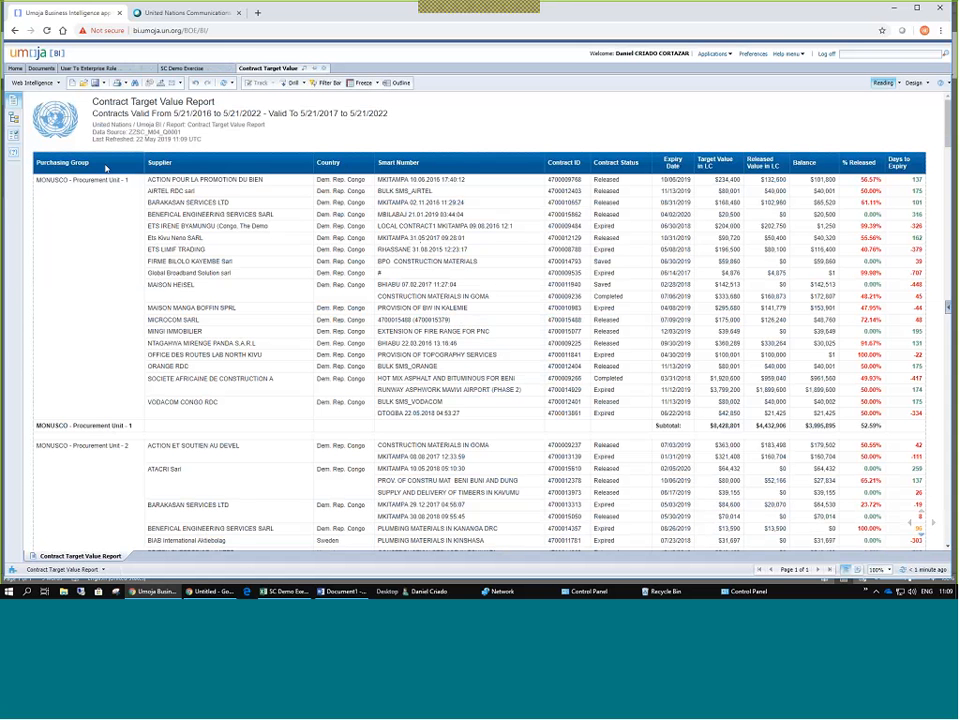
{"action": "scroll", "coordinate": [83, 208], "scroll_direction": "down", "scroll_amount": 1}
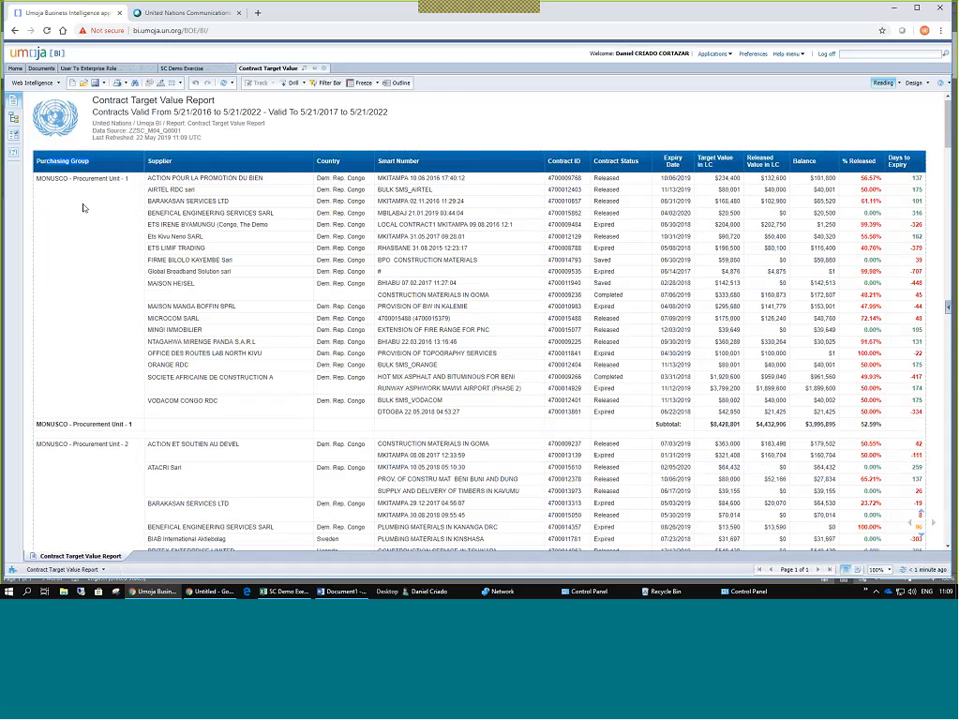
{"action": "scroll", "coordinate": [83, 208], "scroll_direction": "down", "scroll_amount": 5}
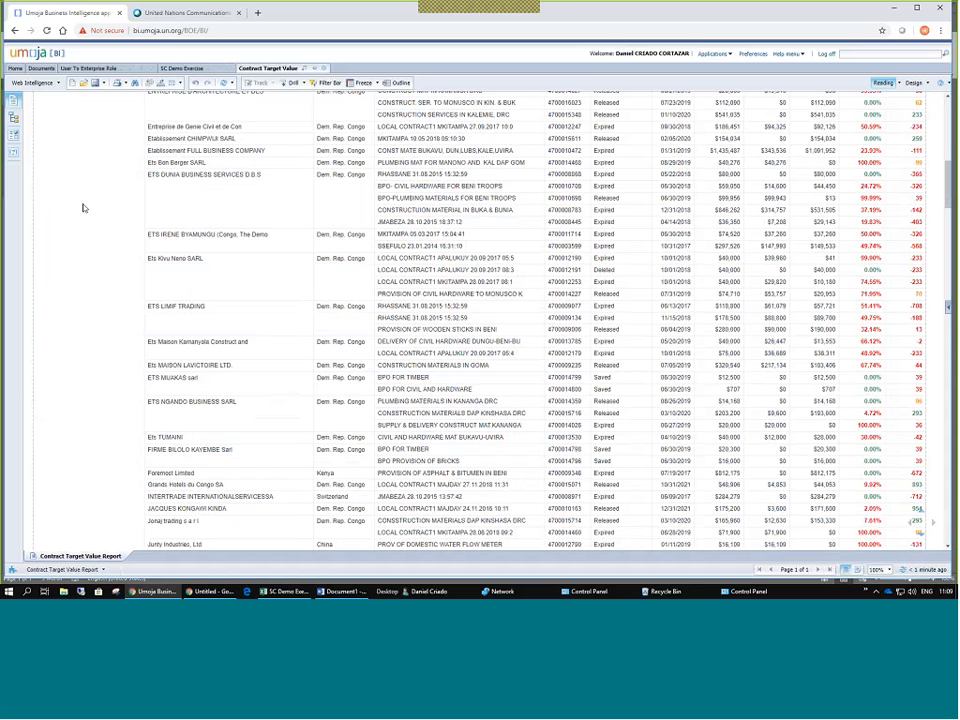
{"action": "scroll", "coordinate": [83, 208], "scroll_direction": "down", "scroll_amount": 5}
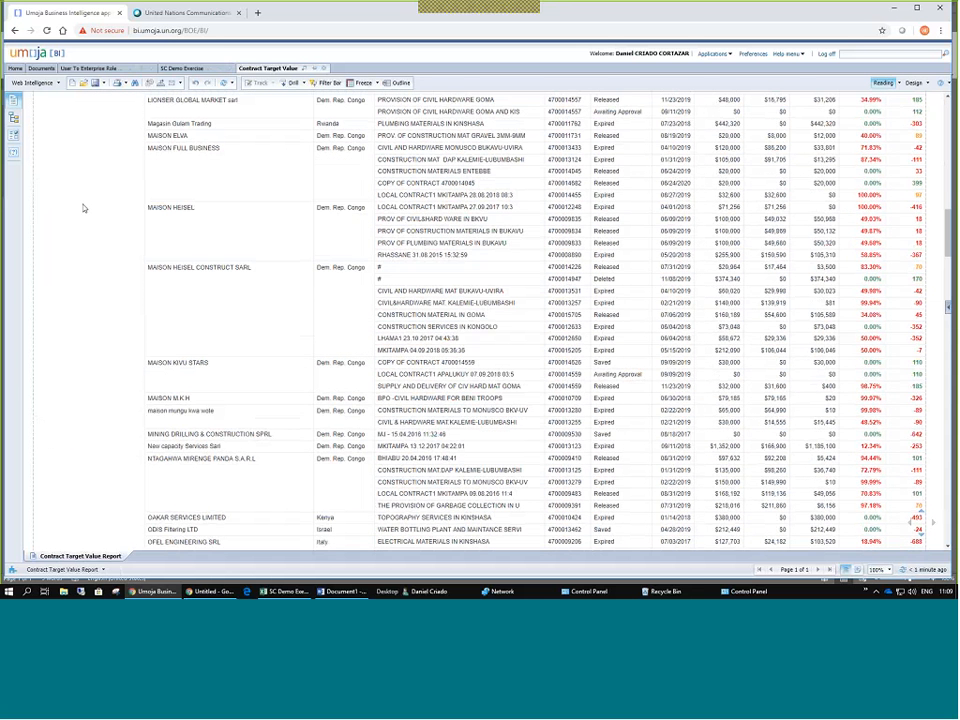
{"action": "scroll", "coordinate": [84, 208], "scroll_direction": "down", "scroll_amount": 2}
{"action": "scroll", "coordinate": [84, 198], "scroll_direction": "down", "scroll_amount": 5}
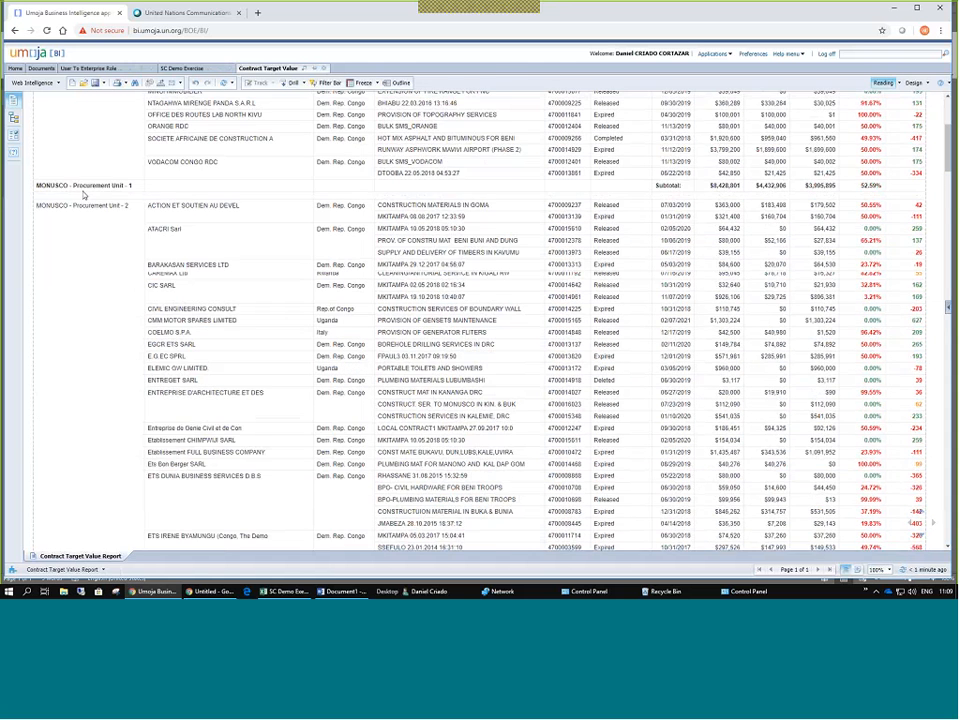
{"action": "scroll", "coordinate": [84, 196], "scroll_direction": "up", "scroll_amount": 7}
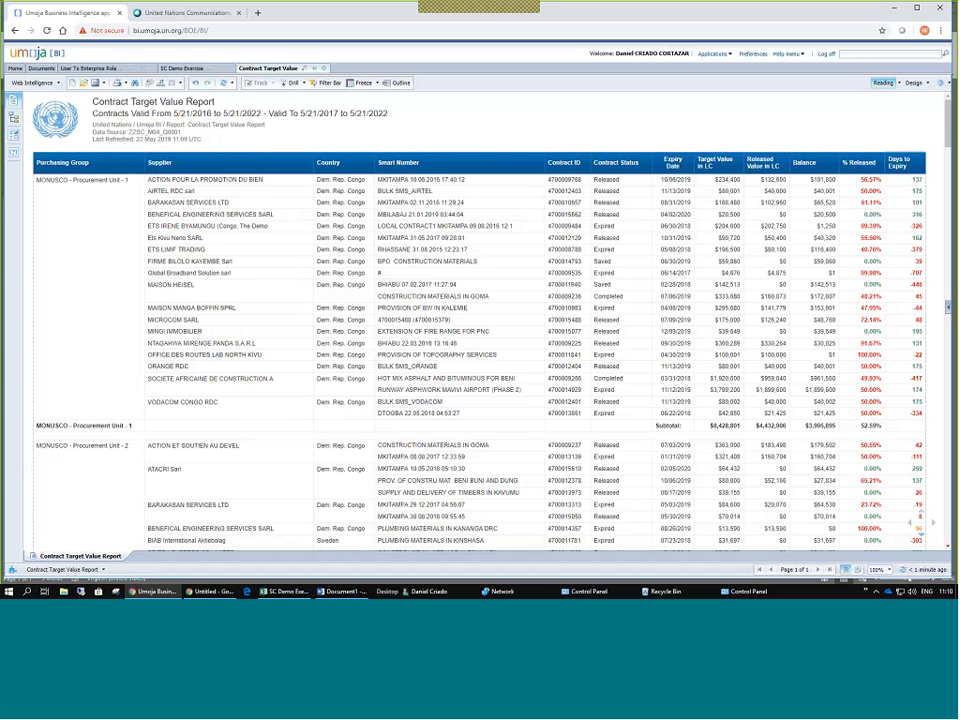
{"action": "scroll", "coordinate": [655, 115], "scroll_direction": "down", "scroll_amount": 1}
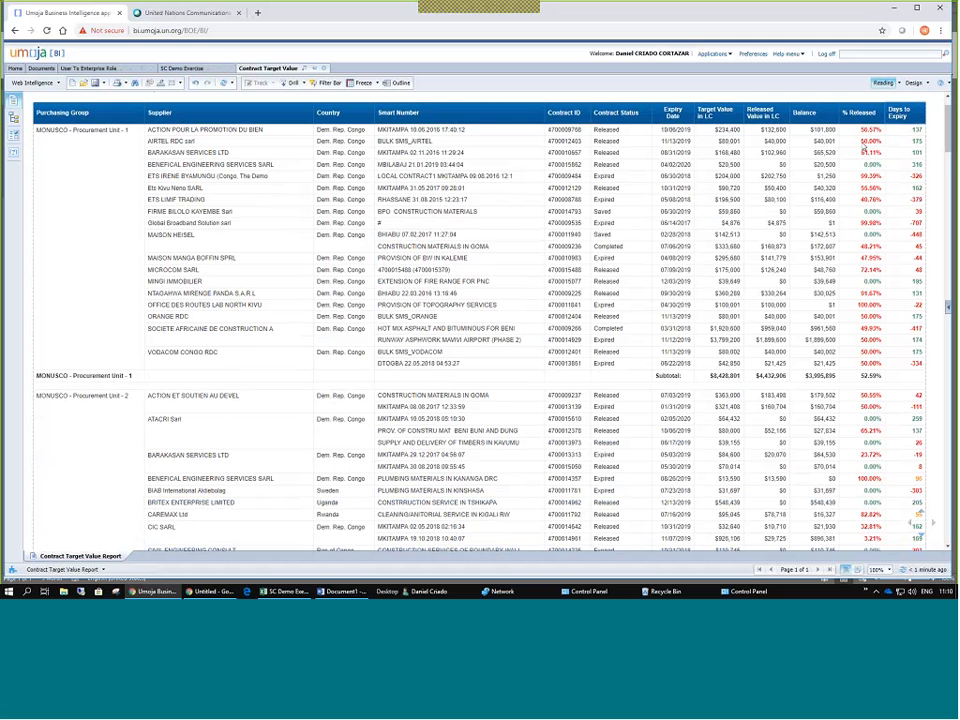
{"action": "scroll", "coordinate": [864, 148], "scroll_direction": "up", "scroll_amount": 2}
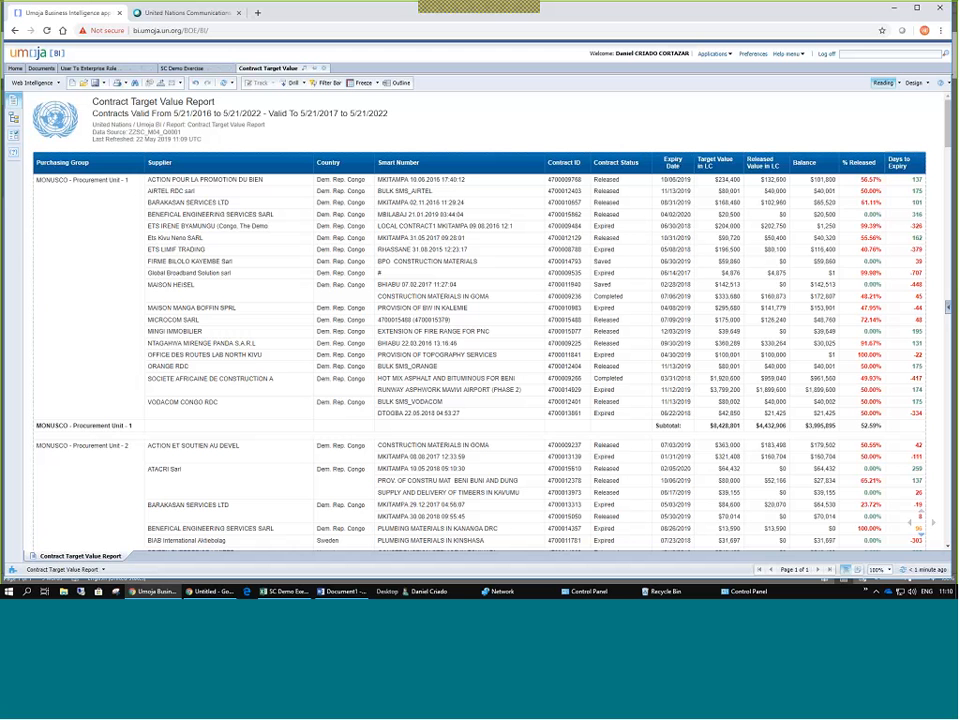
{"action": "left_click", "coordinate": [868, 331]}
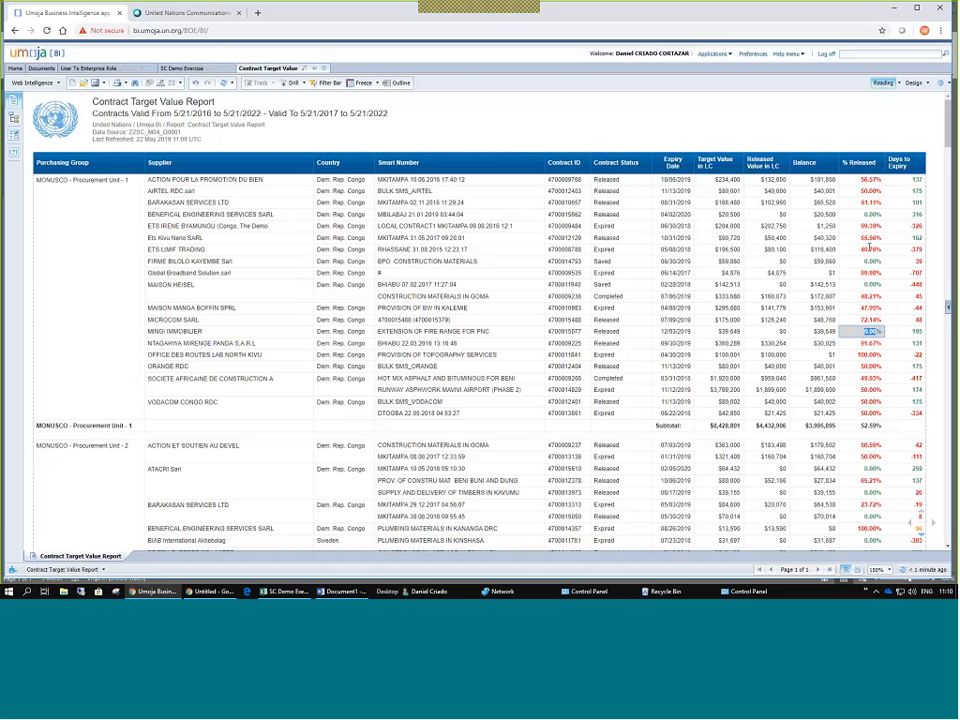
{"action": "scroll", "coordinate": [877, 366], "scroll_direction": "down", "scroll_amount": 3}
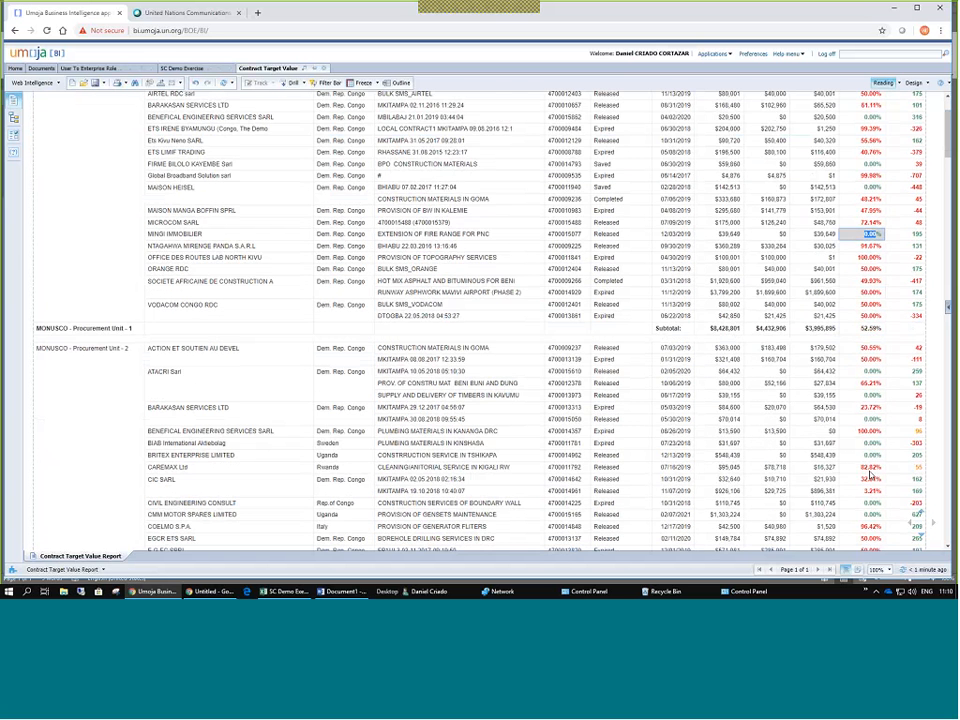
{"action": "left_click", "coordinate": [872, 490]}
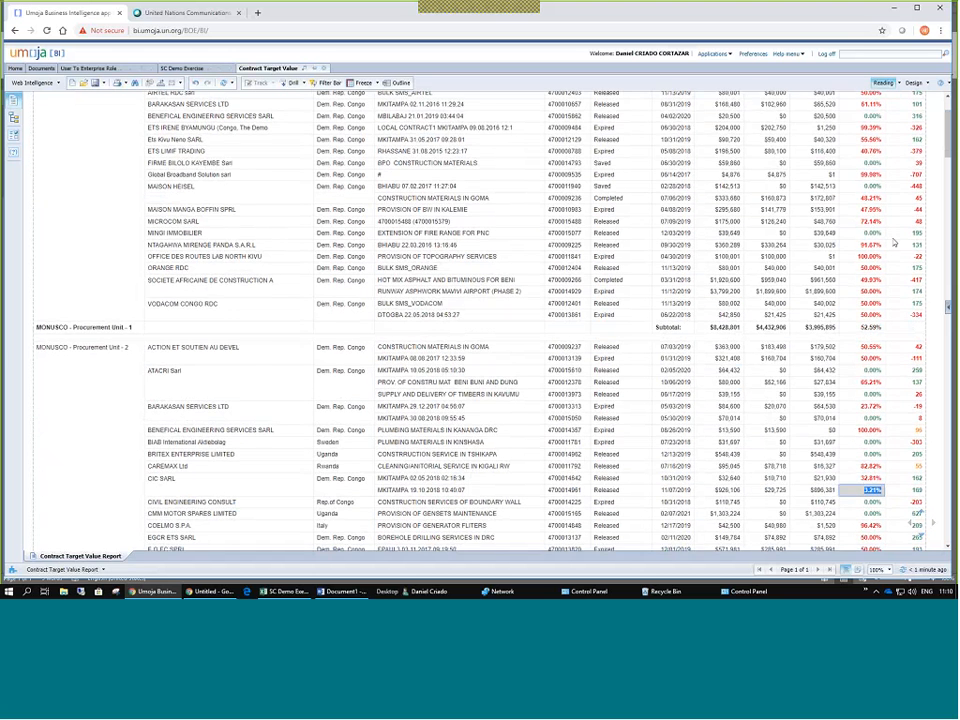
{"action": "scroll", "coordinate": [895, 243], "scroll_direction": "up", "scroll_amount": 3}
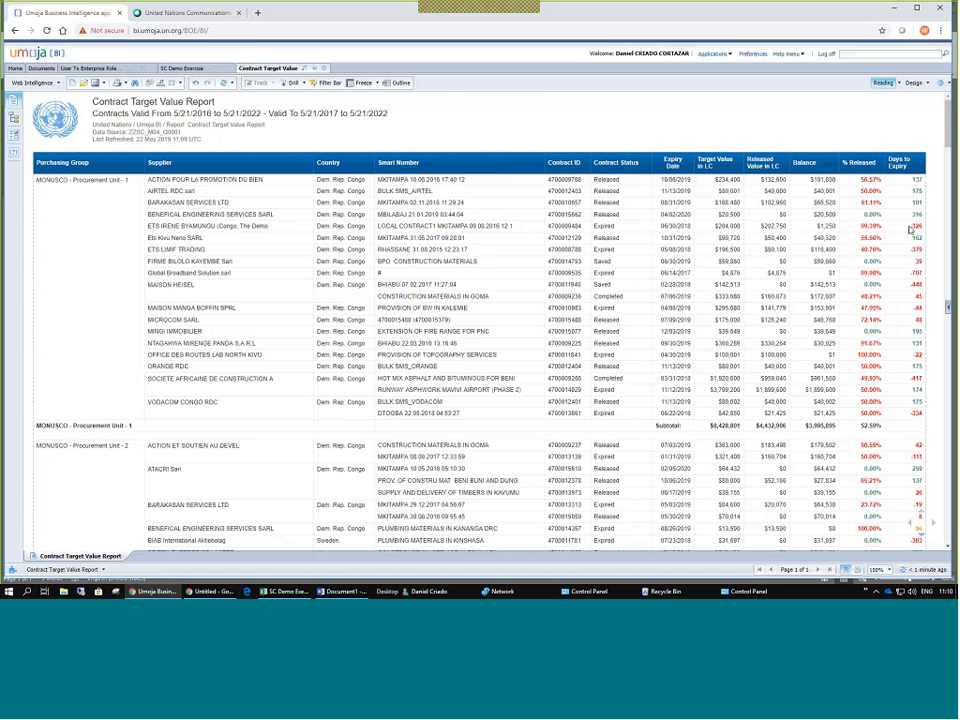
{"action": "left_click", "coordinate": [915, 228]}
{"action": "left_click", "coordinate": [603, 224]}
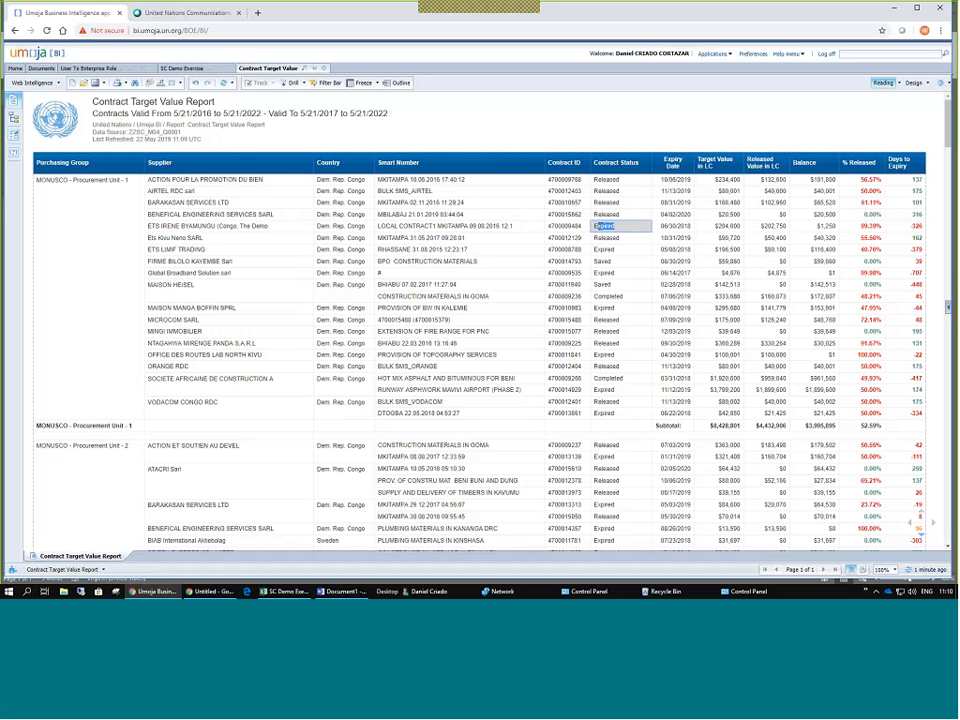
{"action": "left_click", "coordinate": [916, 226]}
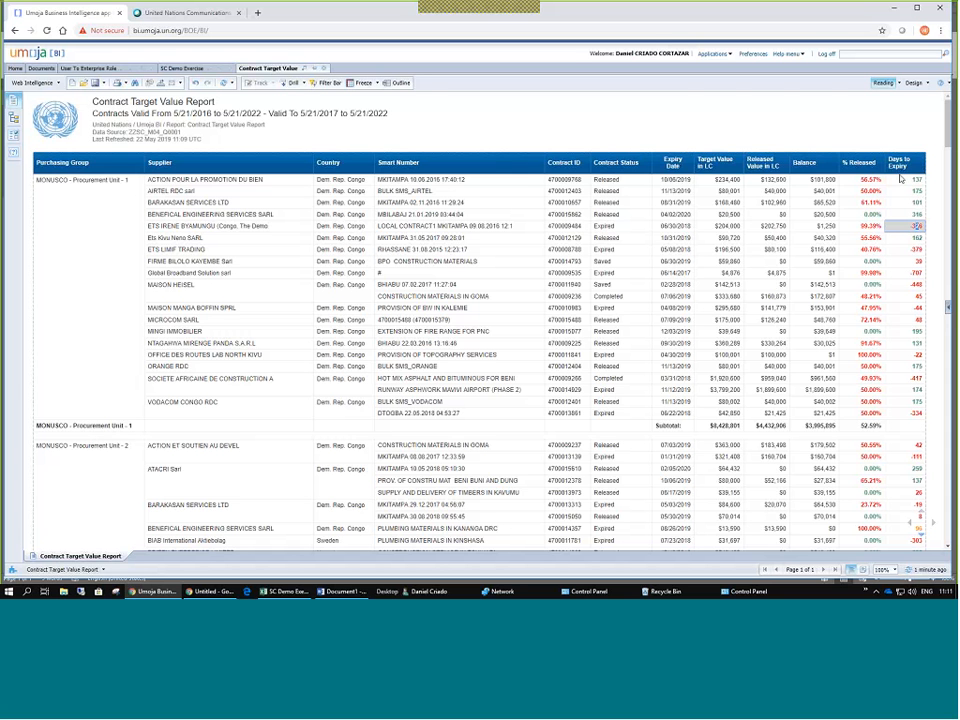
{"action": "scroll", "coordinate": [912, 212], "scroll_direction": "down", "scroll_amount": 2}
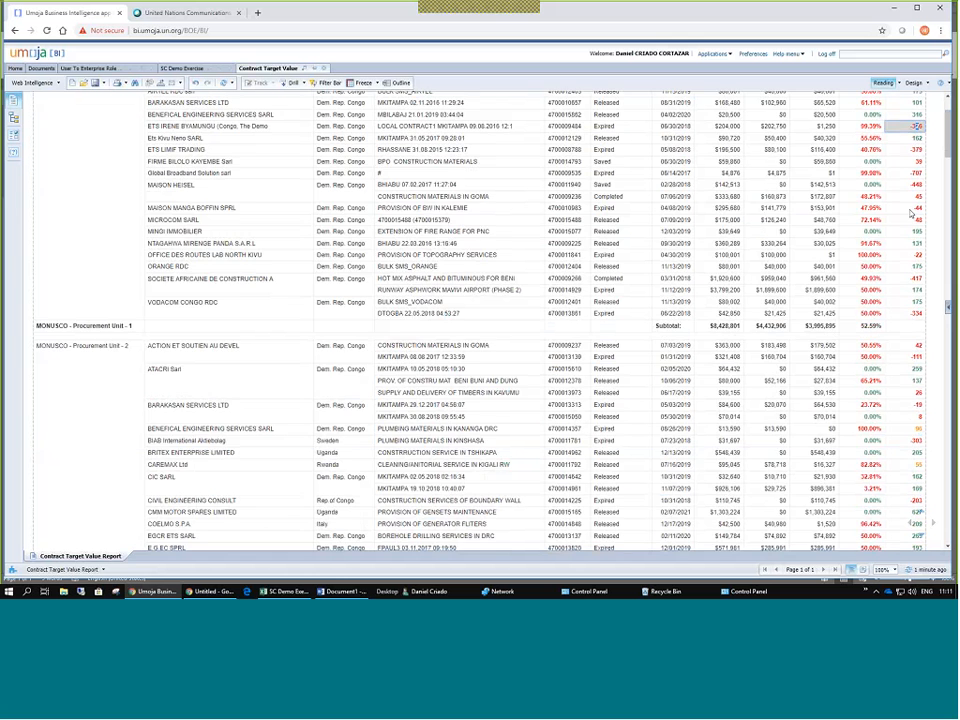
{"action": "scroll", "coordinate": [913, 272], "scroll_direction": "down", "scroll_amount": 1}
{"action": "scroll", "coordinate": [912, 271], "scroll_direction": "down", "scroll_amount": 1}
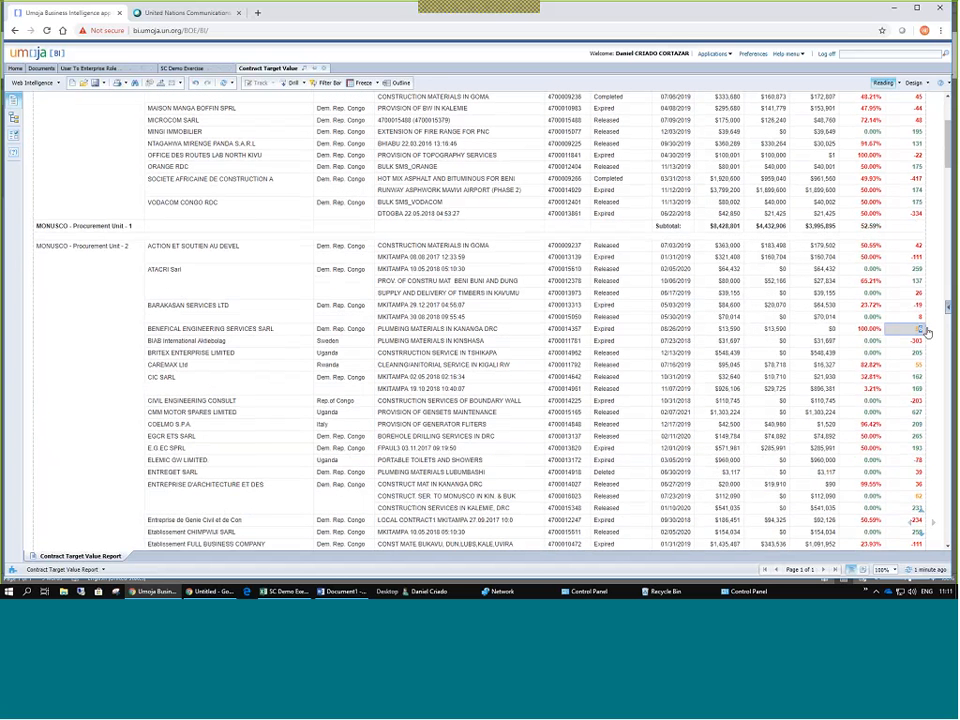
{"action": "left_click", "coordinate": [921, 329]}
{"action": "left_click", "coordinate": [916, 330]}
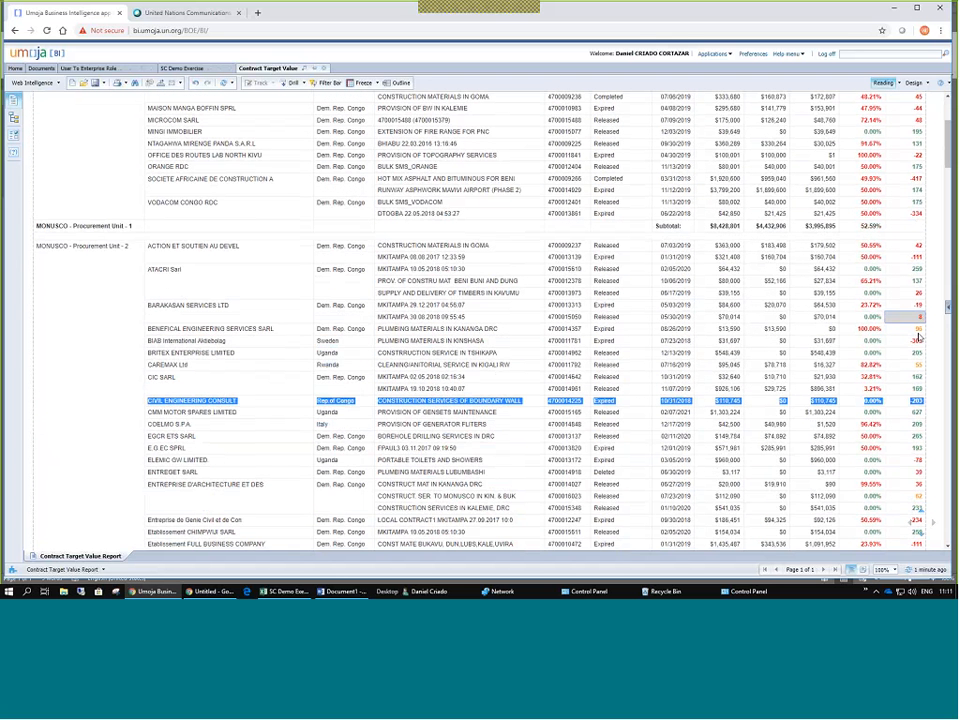
{"action": "left_click", "coordinate": [917, 329]}
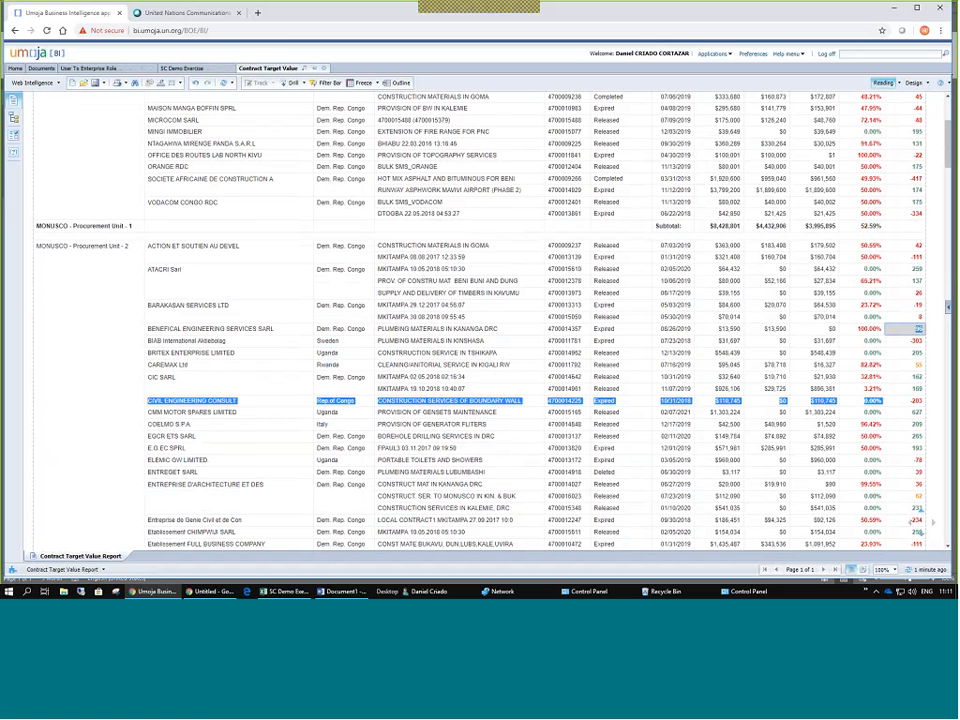
{"action": "left_click", "coordinate": [917, 364]}
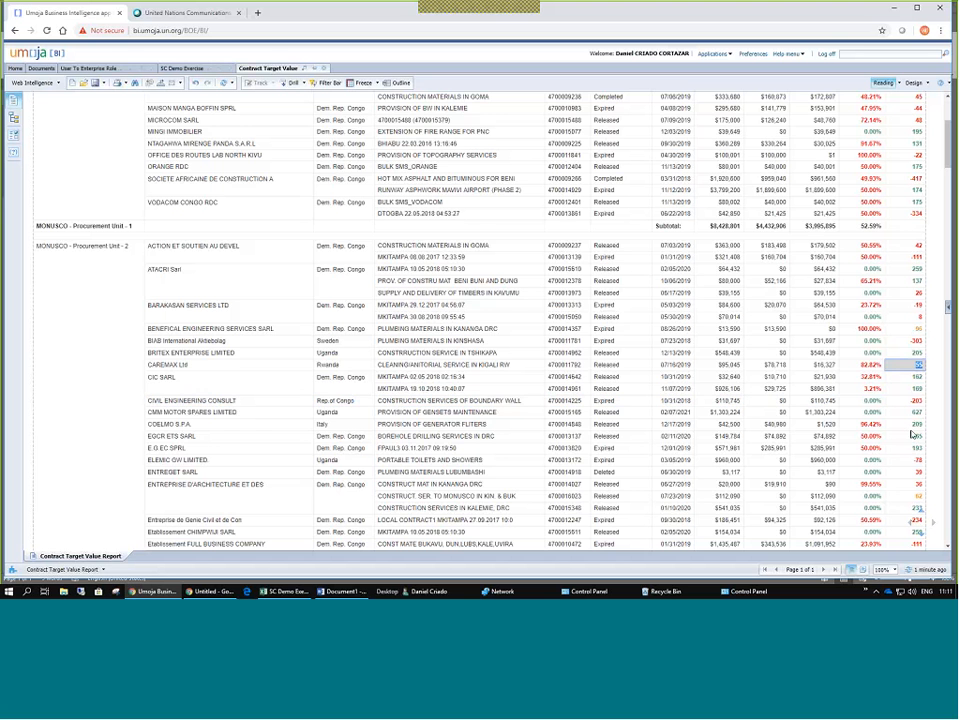
{"action": "scroll", "coordinate": [645, 352], "scroll_direction": "down", "scroll_amount": 3}
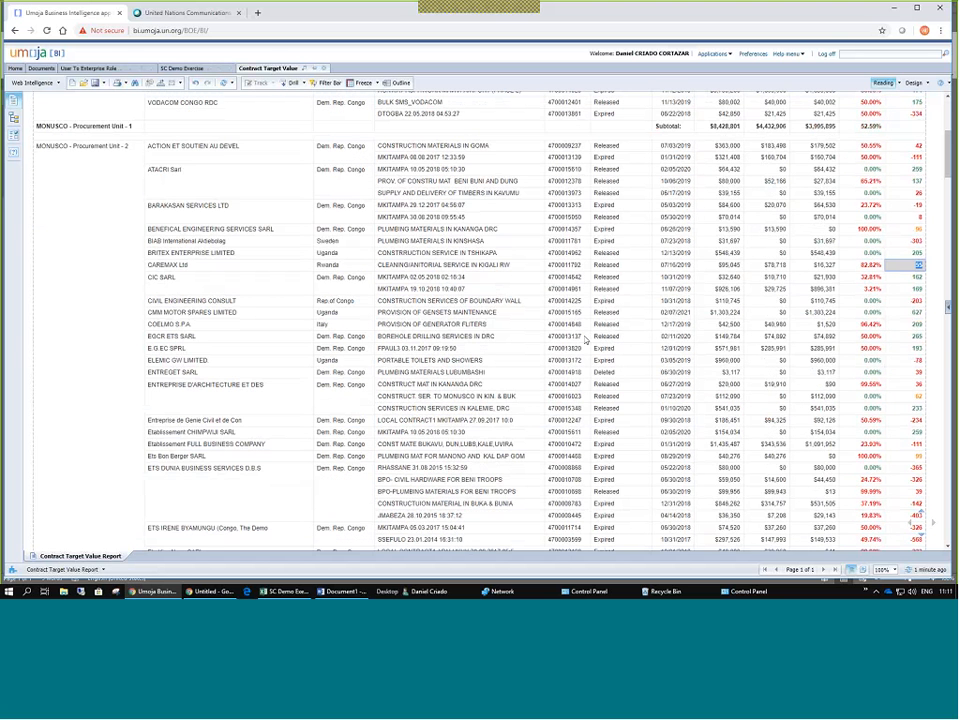
{"action": "scroll", "coordinate": [586, 340], "scroll_direction": "up", "scroll_amount": 9}
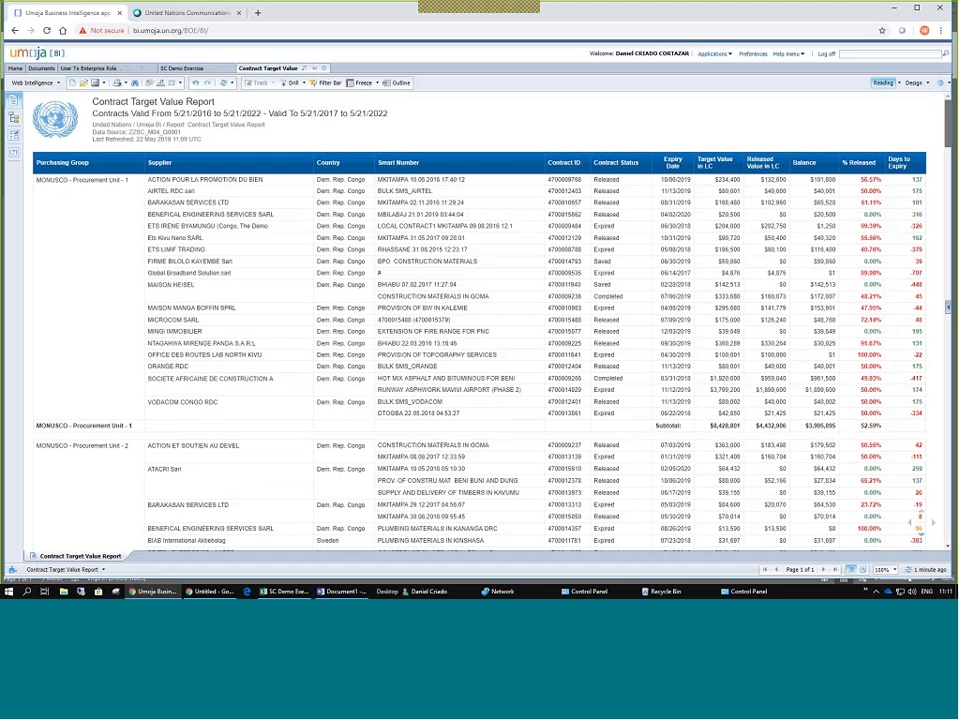
{"action": "key", "text": "End"}
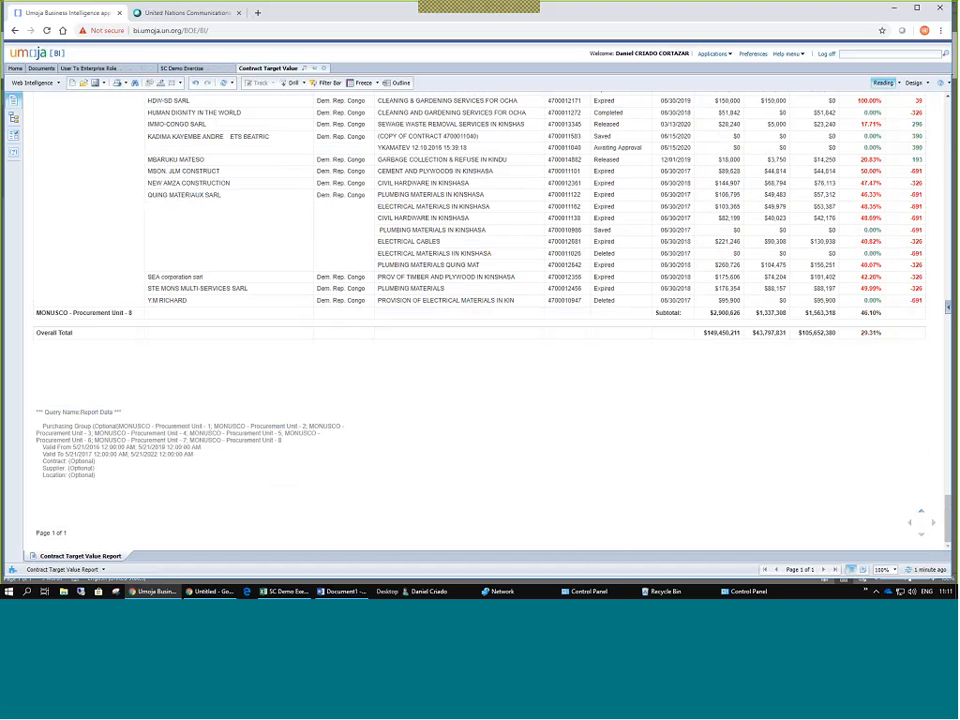
{"action": "left_click", "coordinate": [45, 411]}
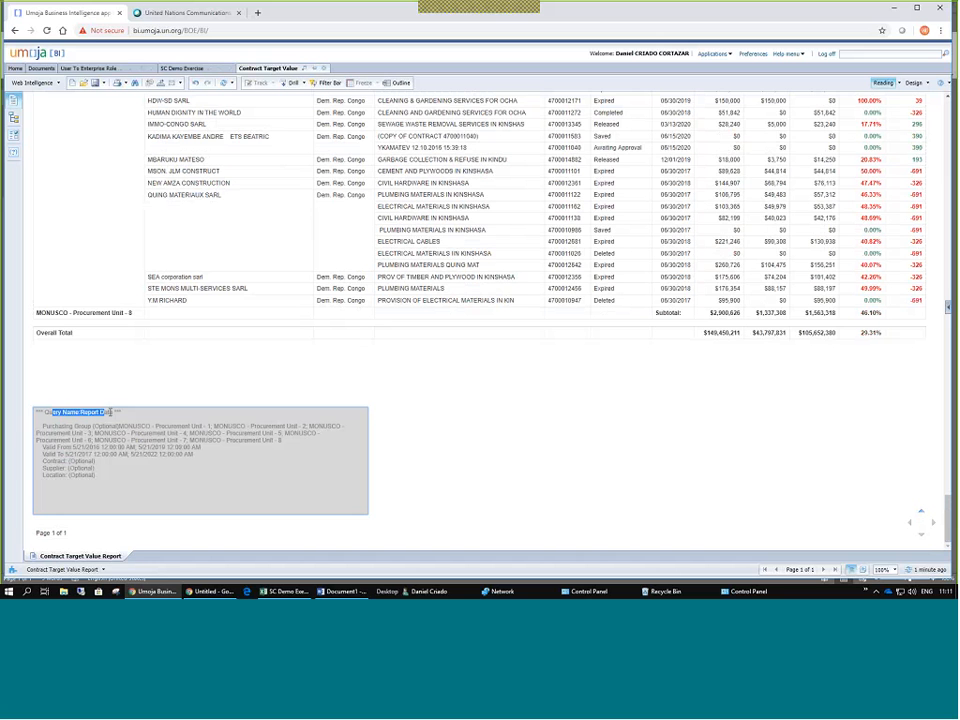
{"action": "left_click_drag", "start_coordinate": [45, 411], "coordinate": [191, 488]}
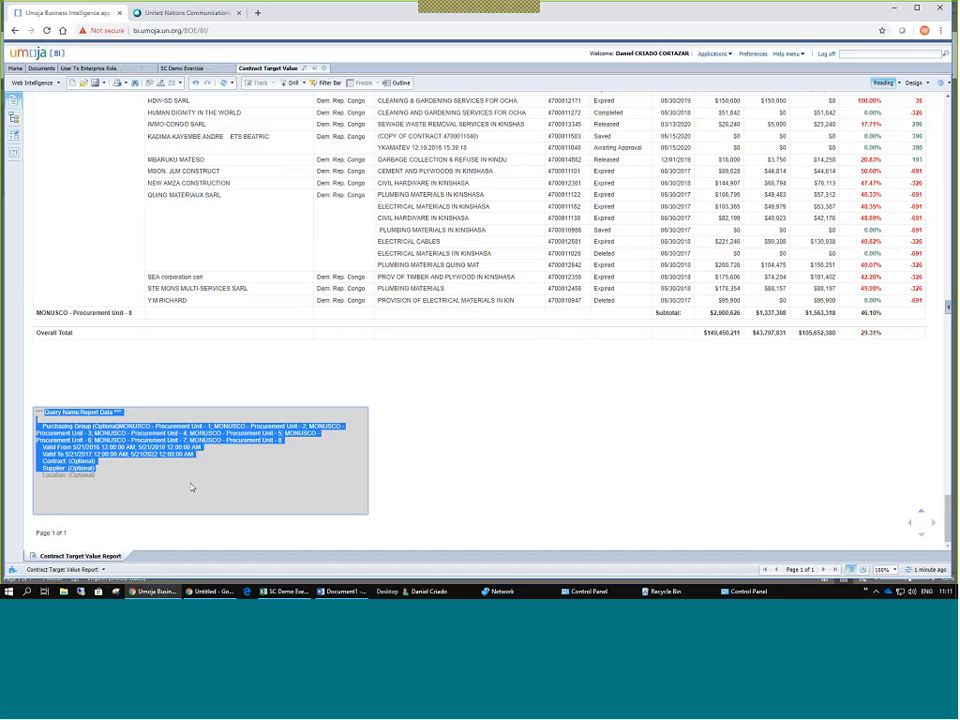
{"action": "left_click", "coordinate": [133, 427]}
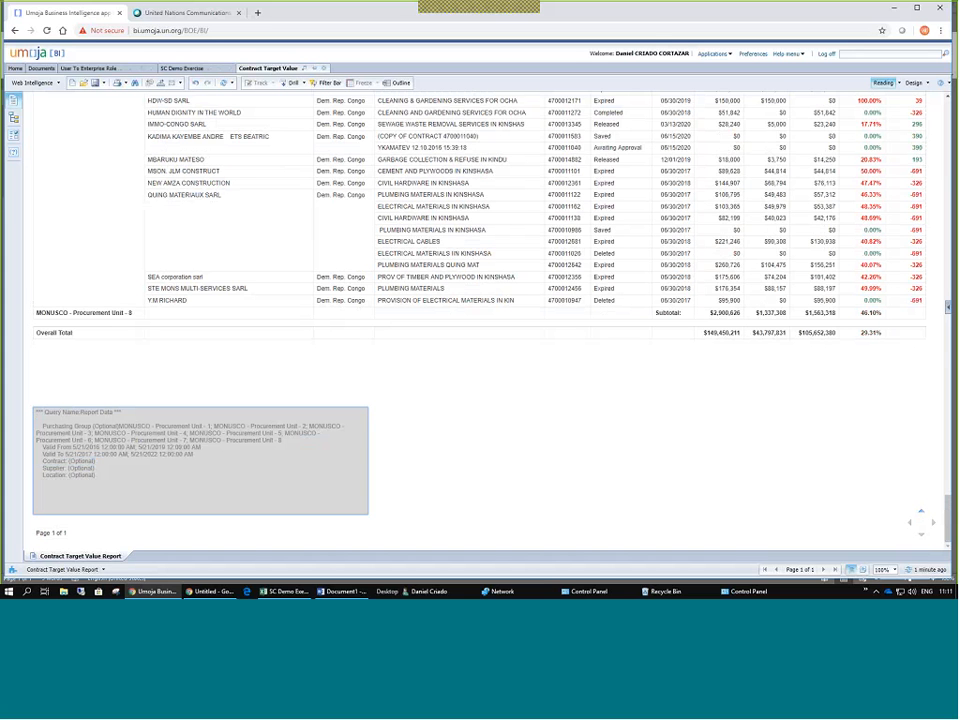
{"action": "left_click_drag", "start_coordinate": [41, 426], "coordinate": [322, 446]}
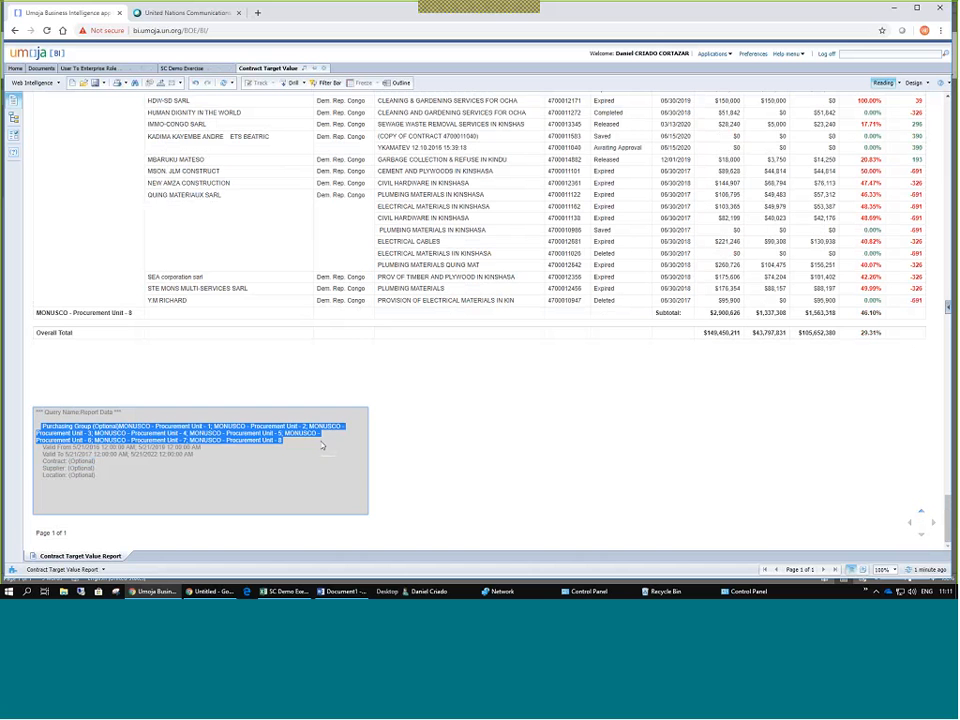
{"action": "left_click_drag", "start_coordinate": [42, 447], "coordinate": [219, 458]}
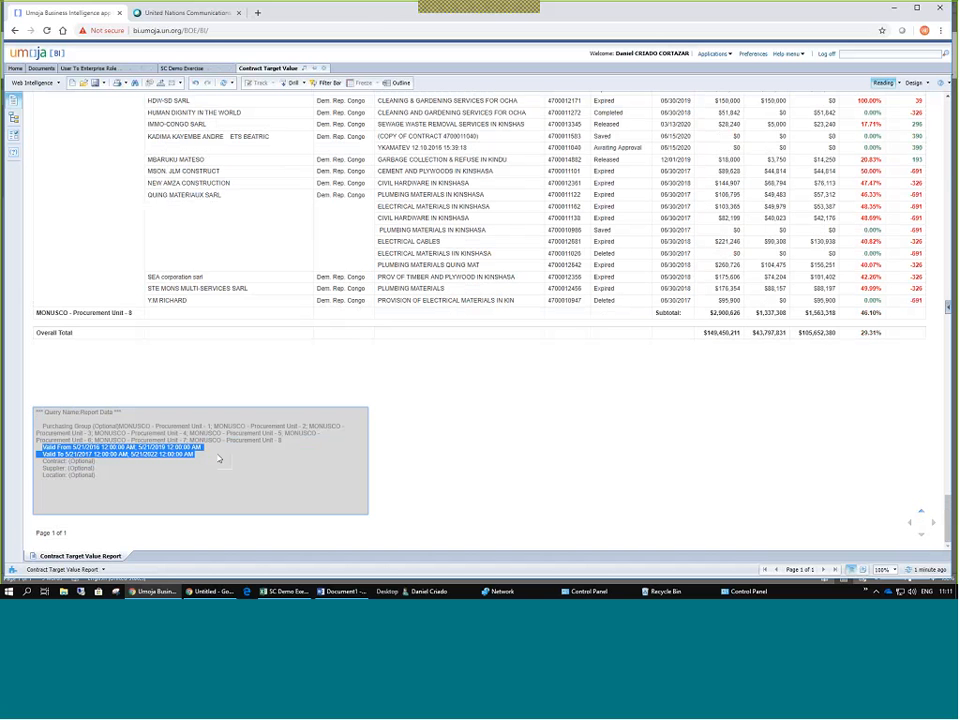
{"action": "left_click_drag", "start_coordinate": [57, 447], "coordinate": [70, 468]}
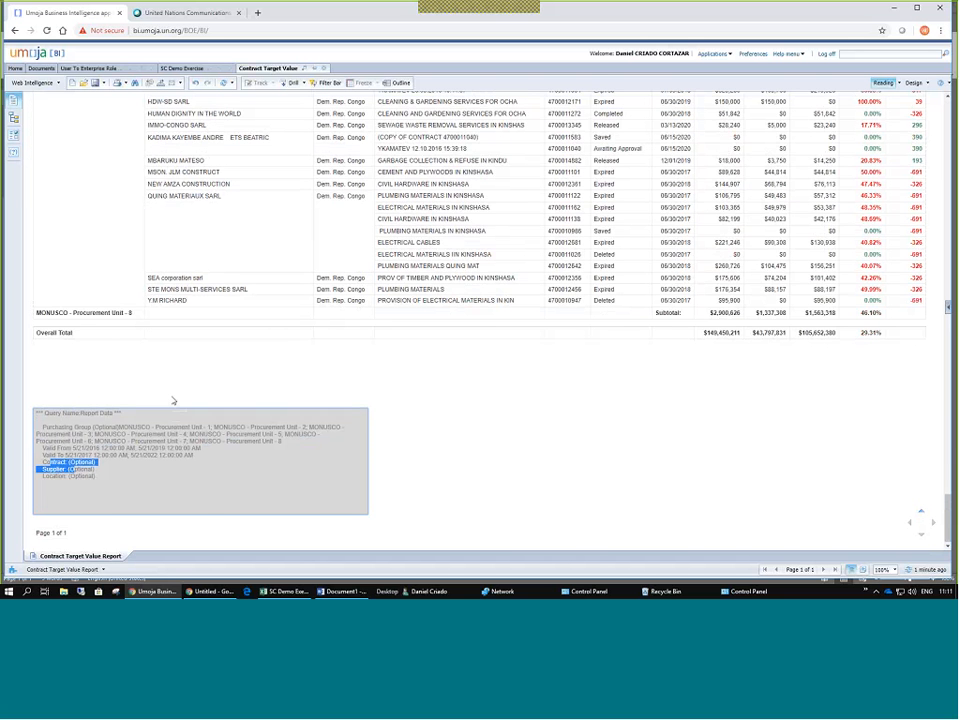
{"action": "scroll", "coordinate": [174, 420], "scroll_direction": "up", "scroll_amount": 10}
{"action": "scroll", "coordinate": [174, 400], "scroll_direction": "up", "scroll_amount": 5}
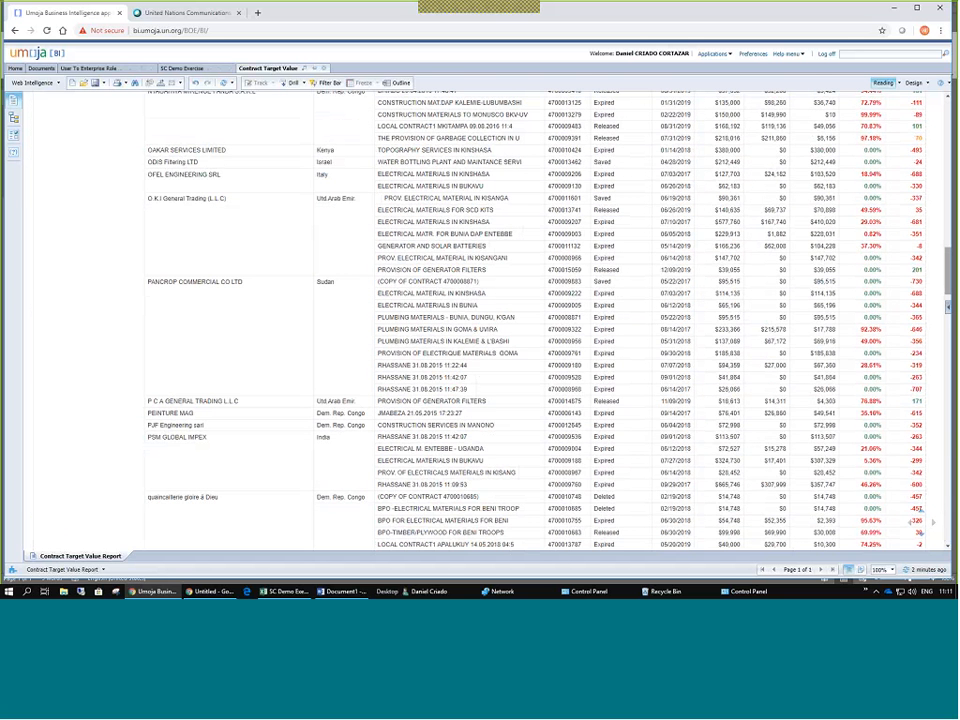
{"action": "scroll", "coordinate": [917, 521], "scroll_direction": "up", "scroll_amount": 10}
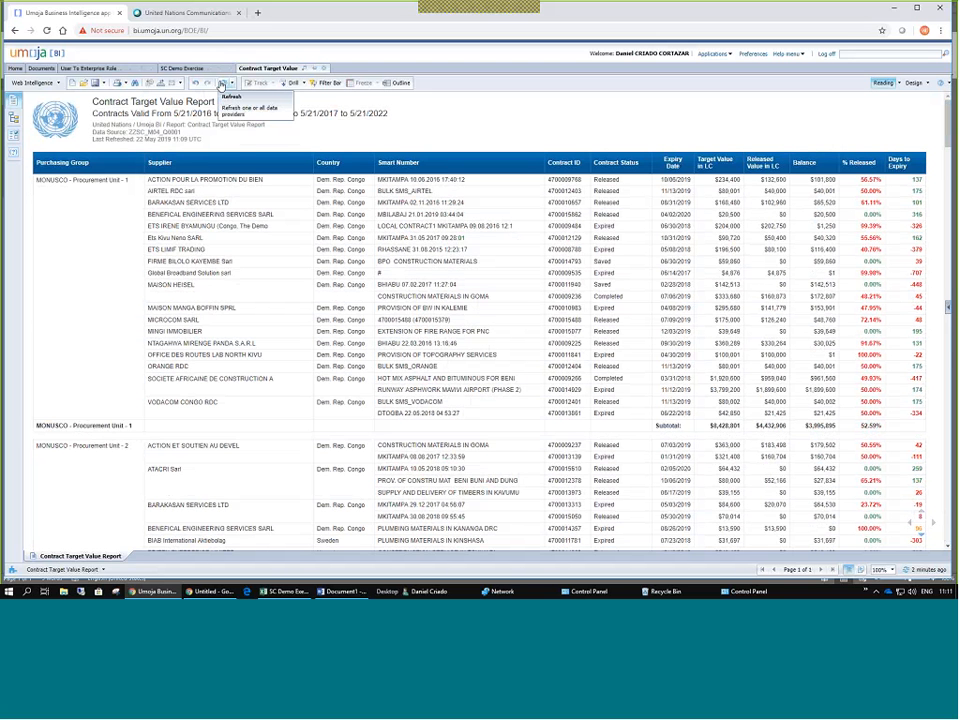
{"action": "left_click", "coordinate": [224, 85]}
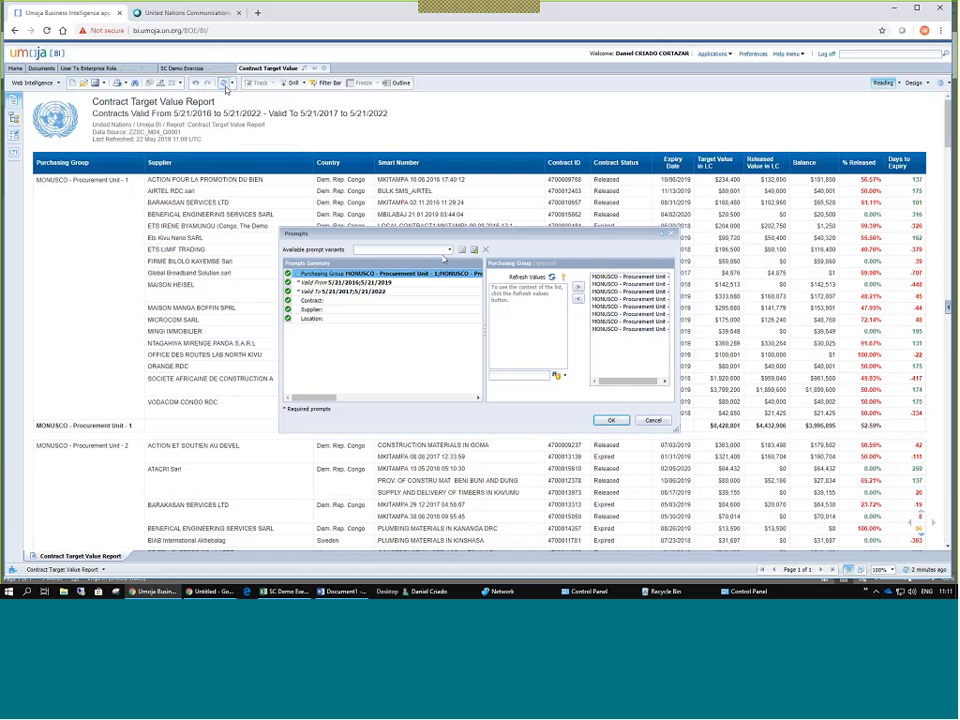
{"action": "left_click", "coordinate": [325, 287]}
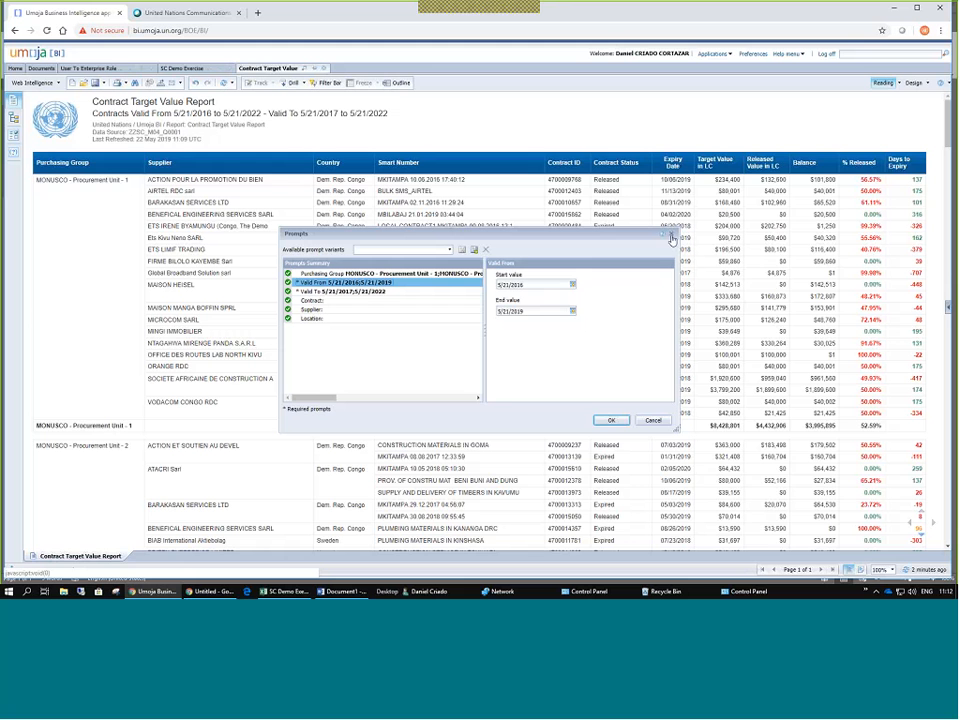
{"action": "left_click", "coordinate": [572, 286]}
{"action": "left_click", "coordinate": [528, 285]}
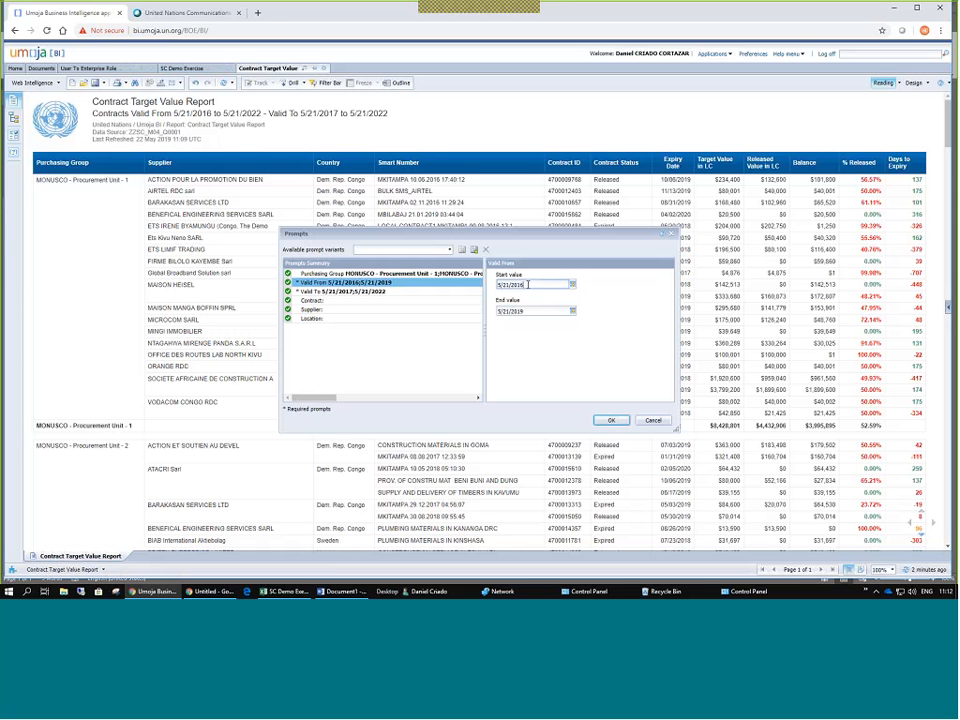
{"action": "key", "text": "BackSpace"}
{"action": "key", "text": "BackSpace"}
{"action": "key", "text": "BackSpace"}
{"action": "key", "text": "BackSpace"}
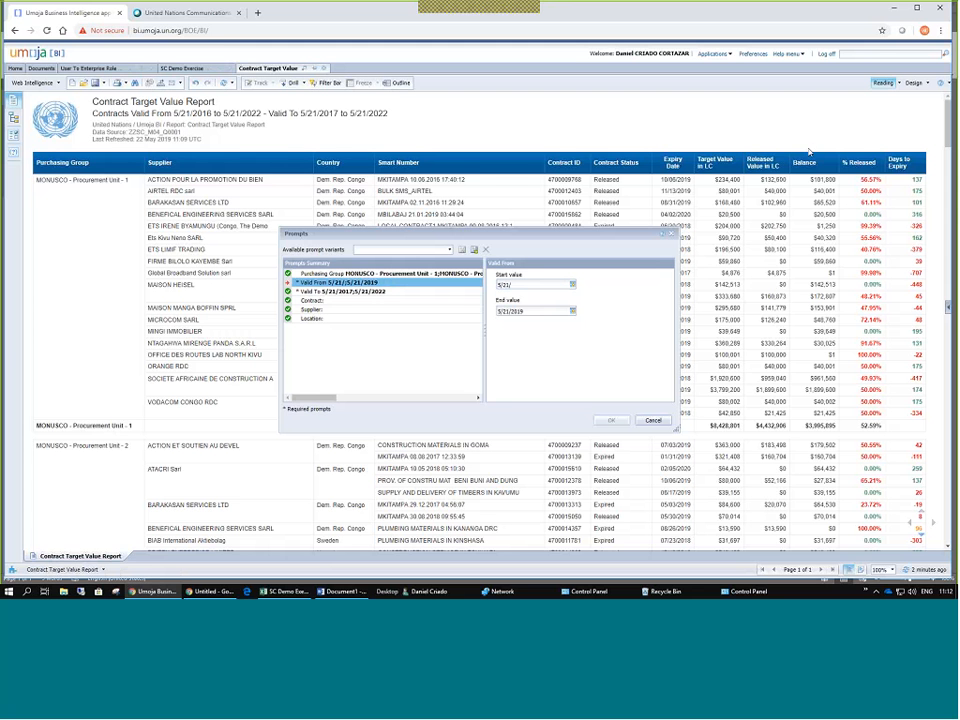
{"action": "left_click", "coordinate": [671, 234]}
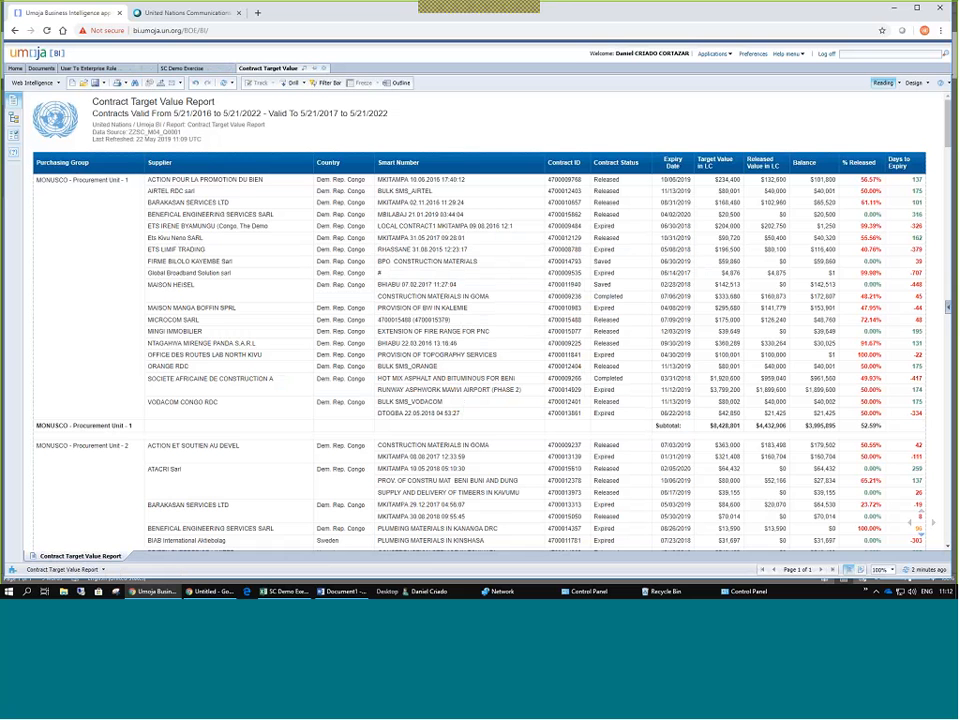
Review the report, highlight the Procurement Unit 1 subtotal figures, and bring up Export.
{"action": "scroll", "coordinate": [772, 192], "scroll_direction": "down", "scroll_amount": 1}
{"action": "scroll", "coordinate": [772, 192], "scroll_direction": "up", "scroll_amount": 1}
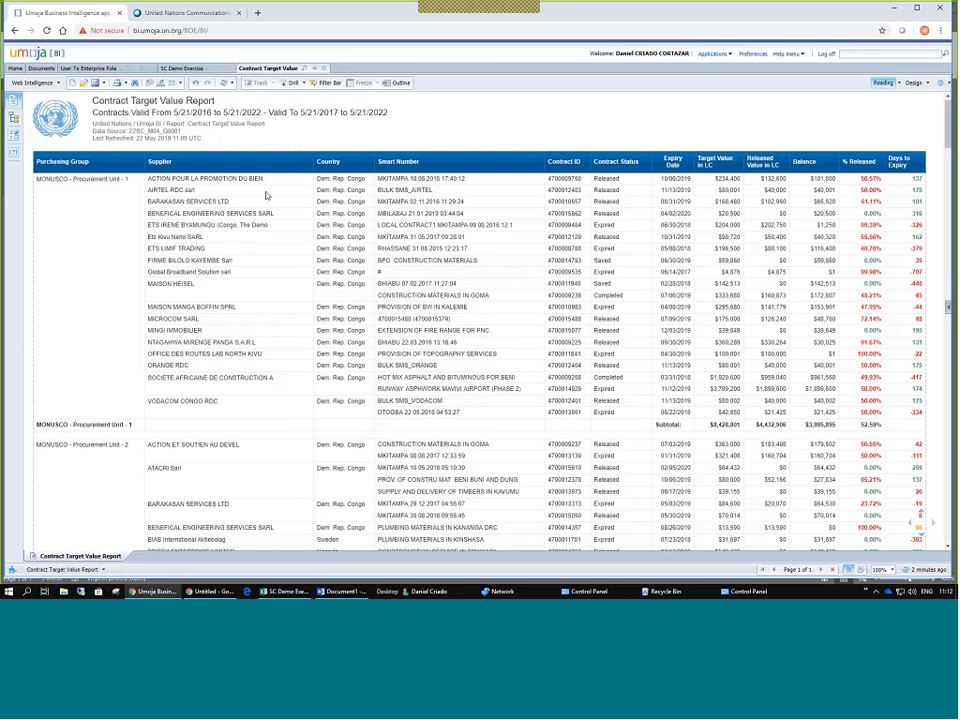
{"action": "scroll", "coordinate": [266, 195], "scroll_direction": "down", "scroll_amount": 5}
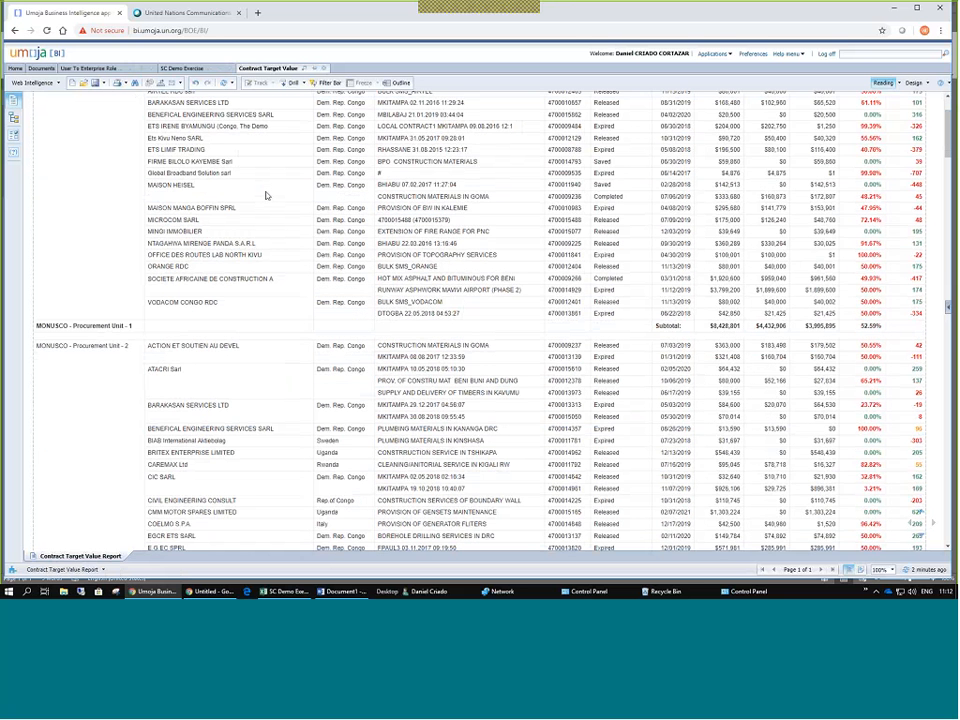
{"action": "scroll", "coordinate": [134, 176], "scroll_direction": "up", "scroll_amount": 5}
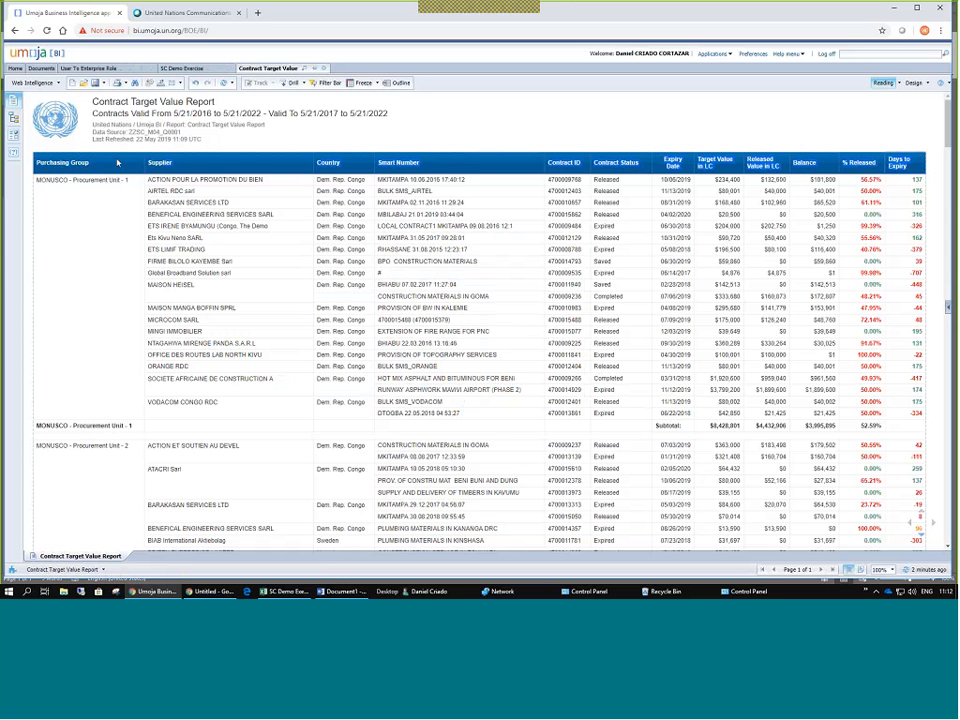
{"action": "scroll", "coordinate": [763, 375], "scroll_direction": "down", "scroll_amount": 5}
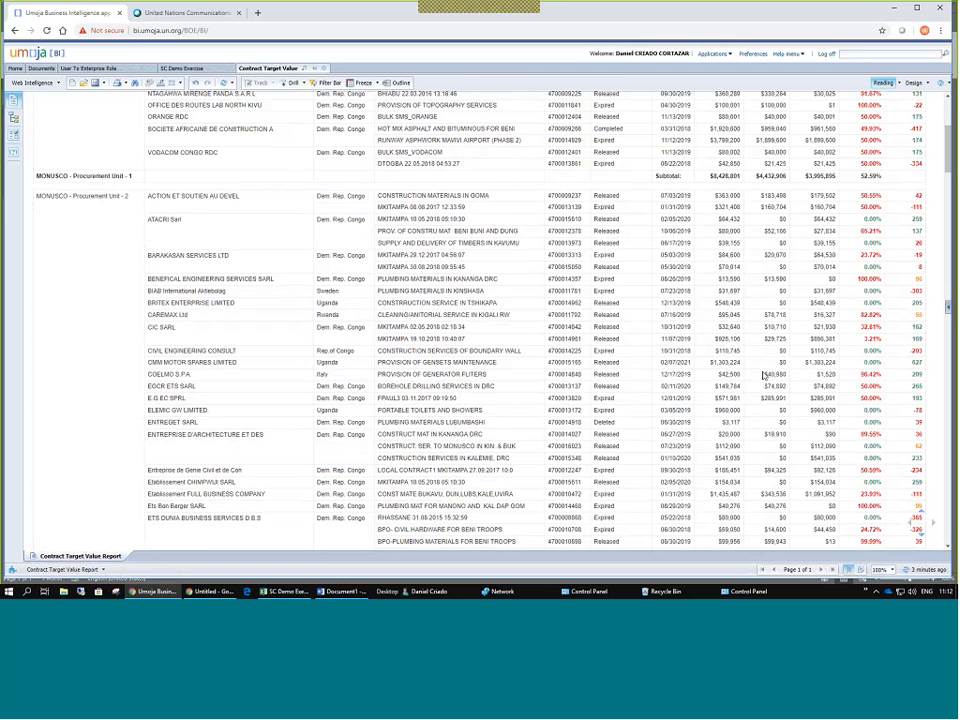
{"action": "scroll", "coordinate": [602, 330], "scroll_direction": "up", "scroll_amount": 5}
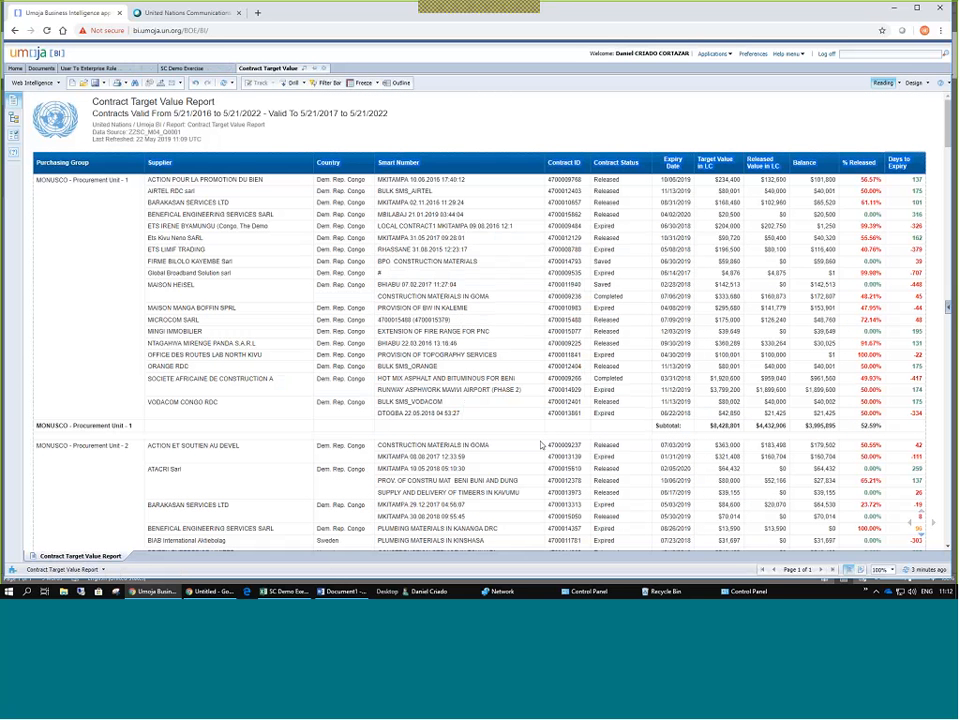
{"action": "left_click_drag", "start_coordinate": [672, 425], "coordinate": [911, 432]}
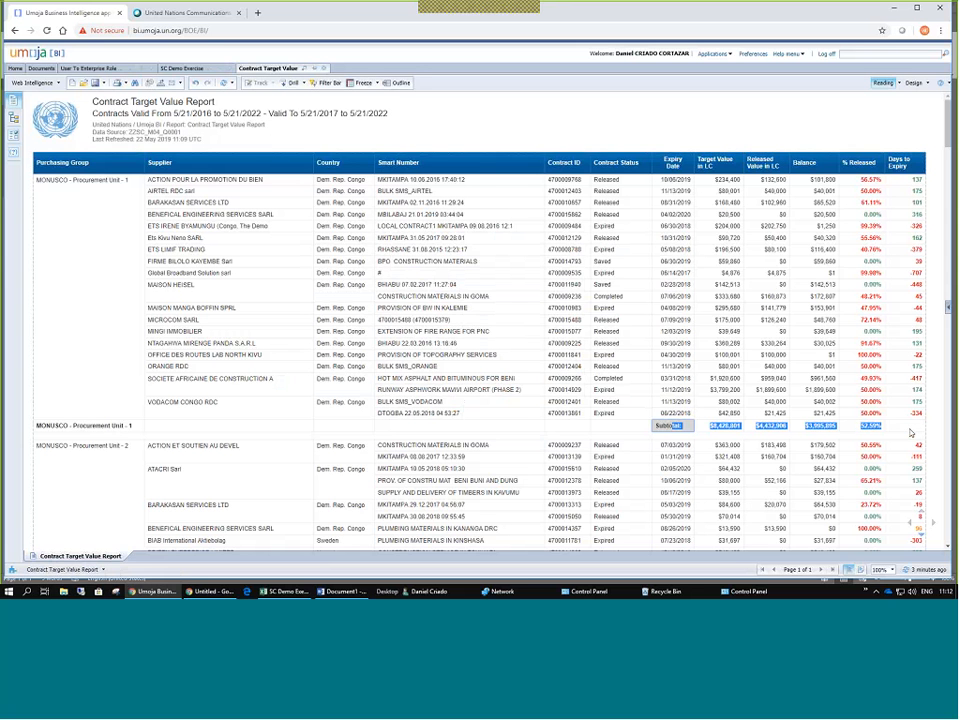
{"action": "left_click", "coordinate": [163, 85]}
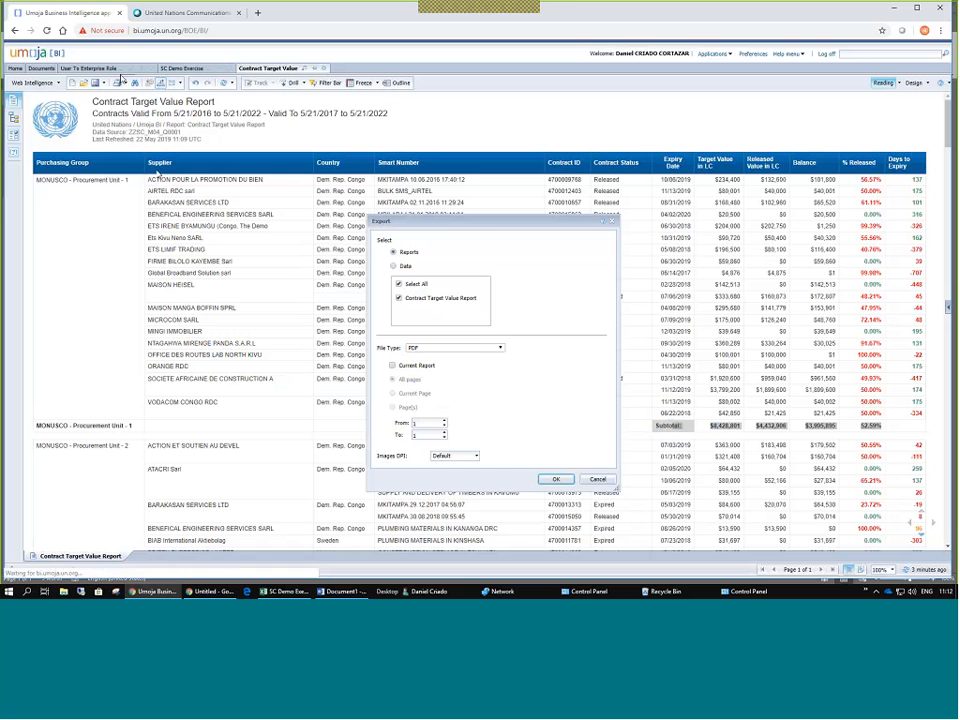
Export the report as Excel (.xlsx) and open the downloaded file.
{"action": "left_click", "coordinate": [461, 348]}
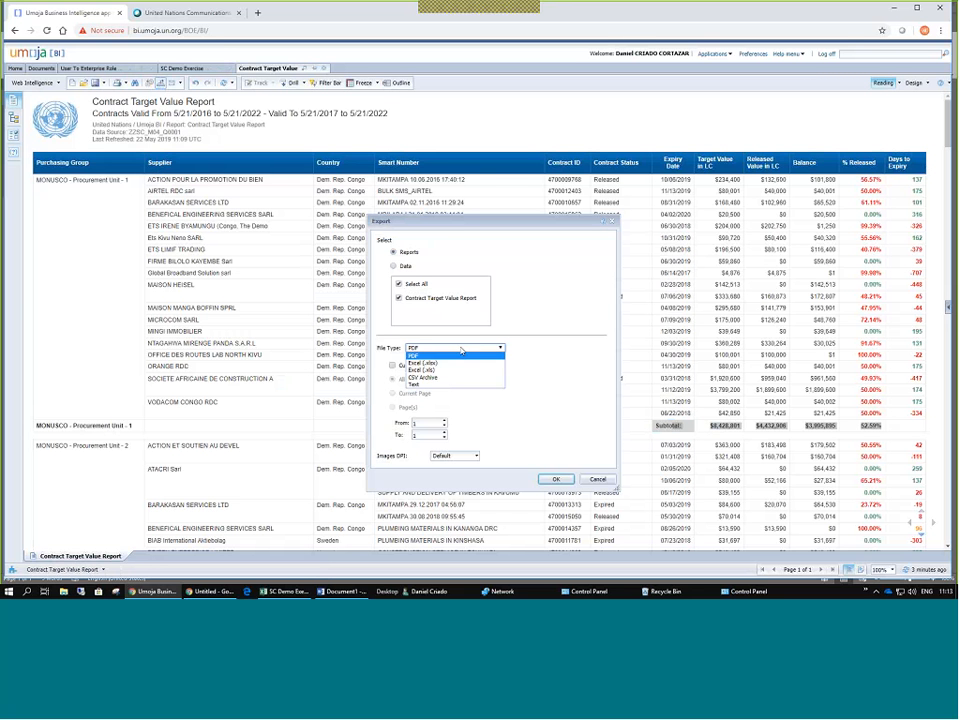
{"action": "left_click", "coordinate": [440, 362]}
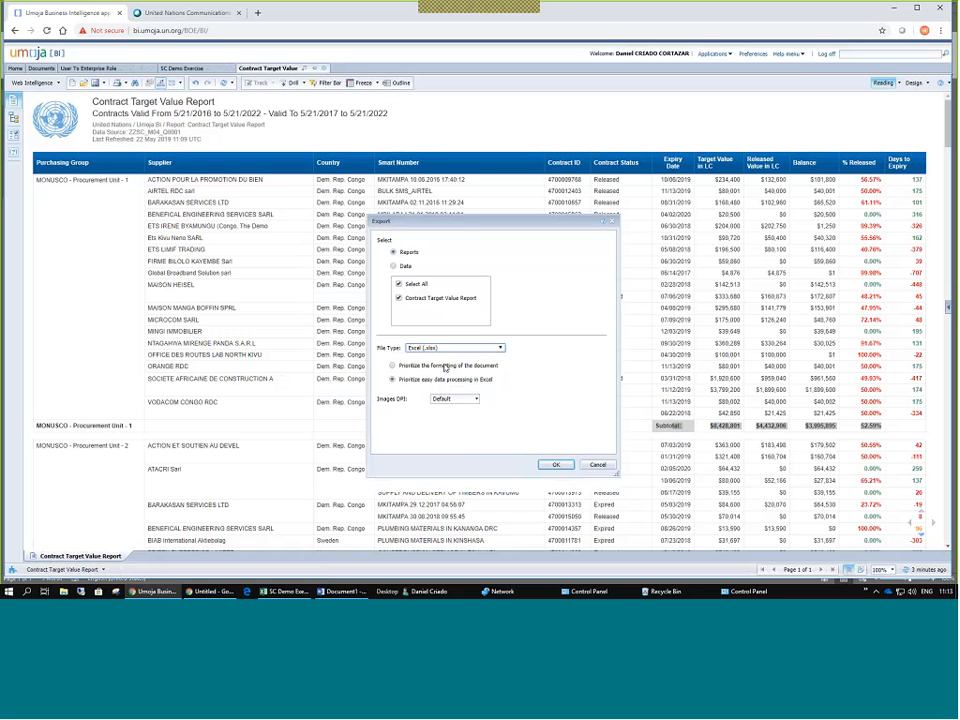
{"action": "left_click", "coordinate": [552, 466]}
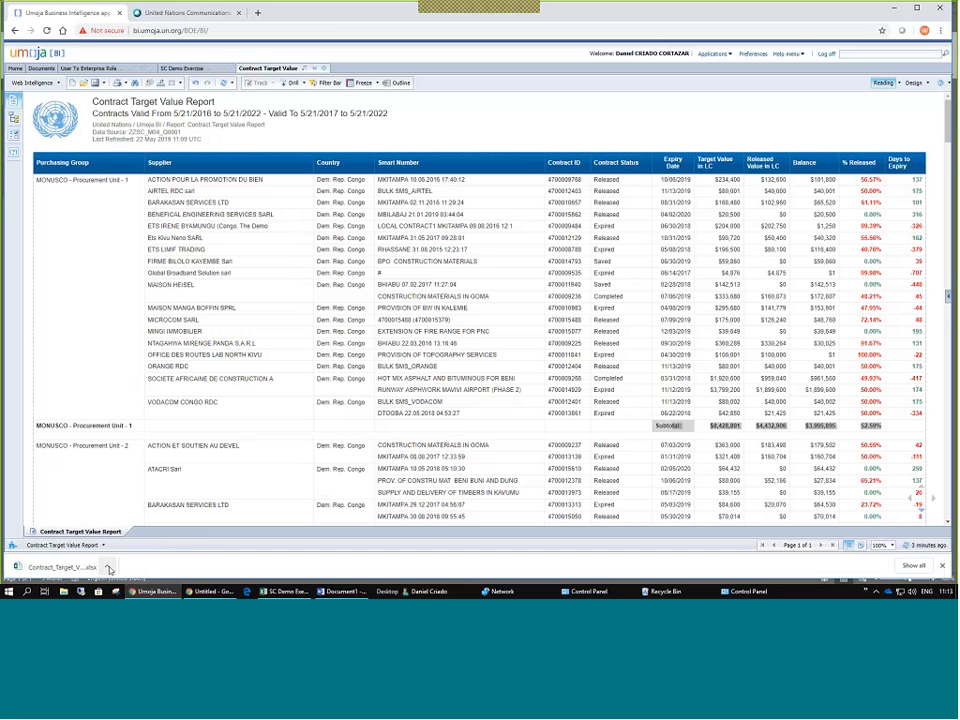
{"action": "left_click", "coordinate": [109, 569]}
{"action": "left_click", "coordinate": [120, 503]}
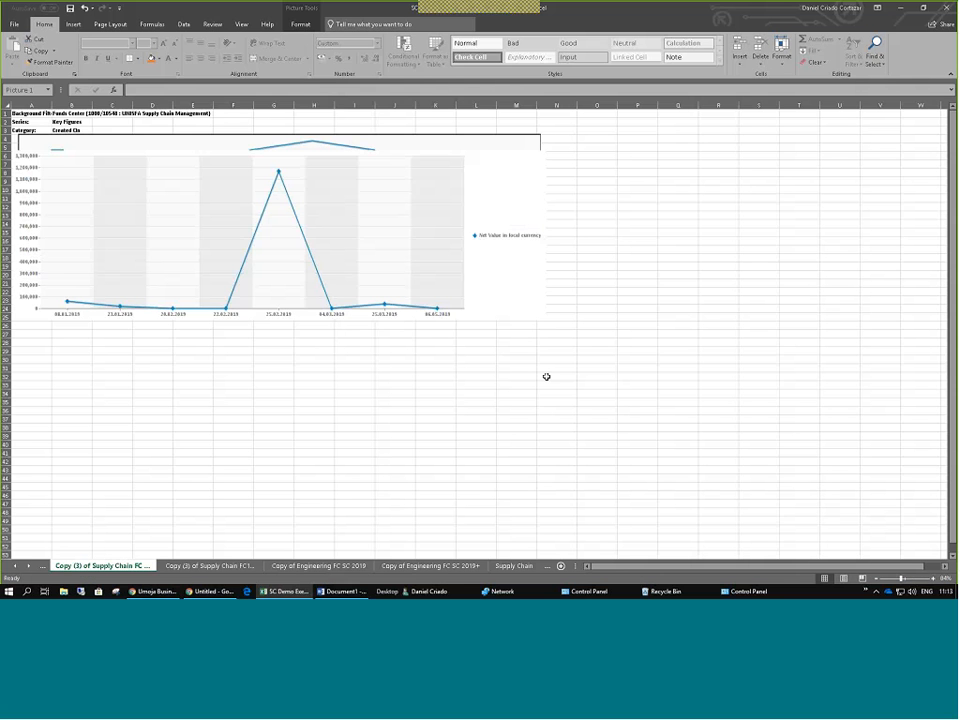
{"action": "left_click", "coordinate": [546, 376]}
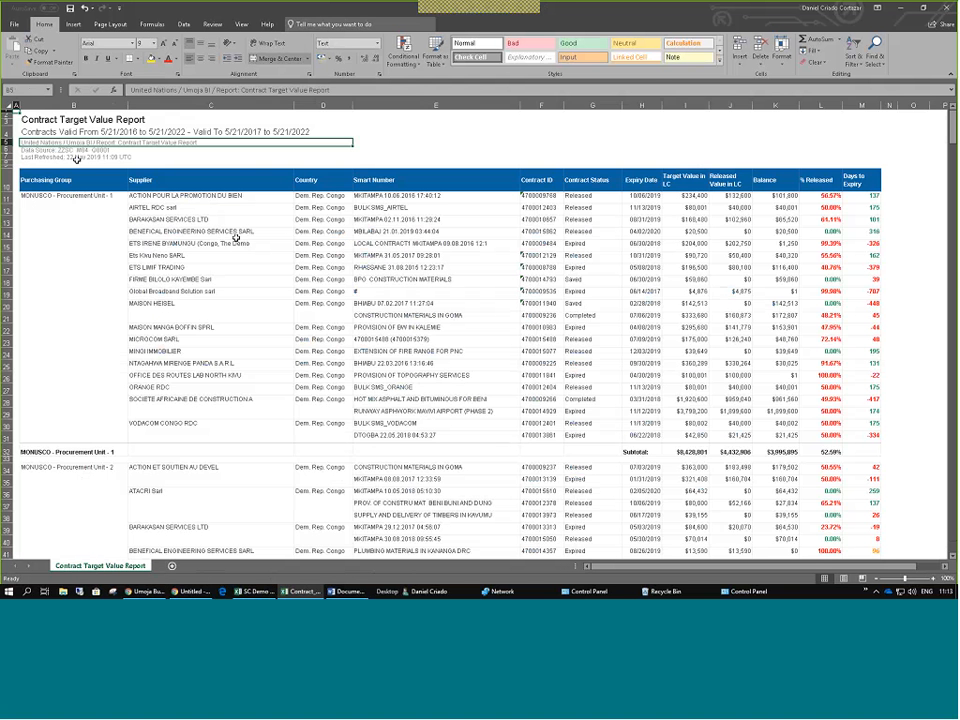
{"action": "left_click_drag", "start_coordinate": [46, 121], "coordinate": [60, 157]}
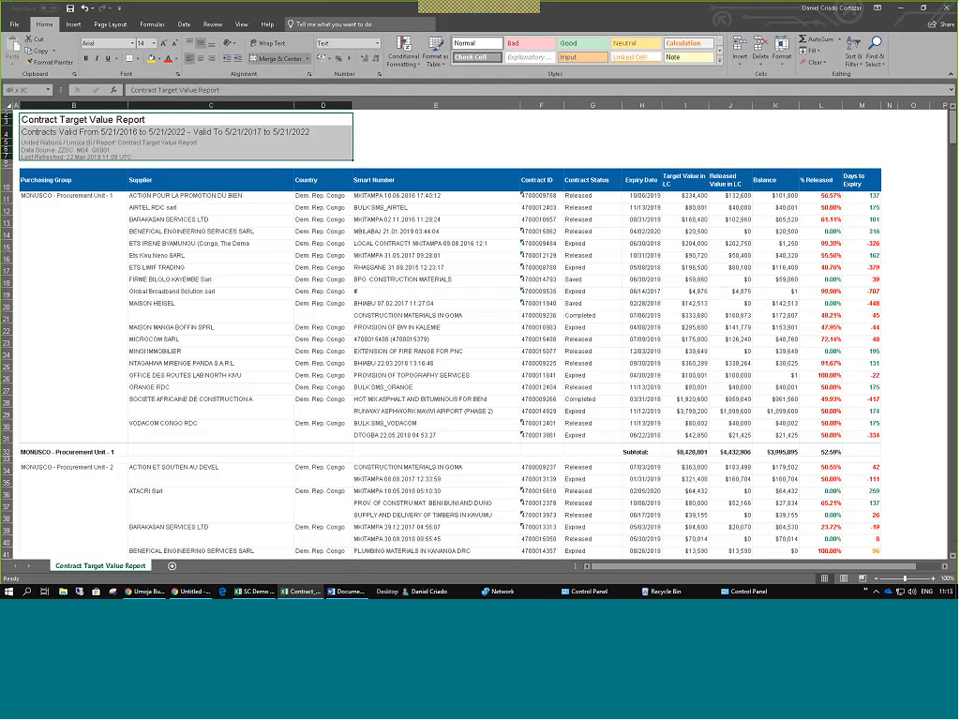
{"action": "scroll", "coordinate": [108, 224], "scroll_direction": "down", "scroll_amount": 6}
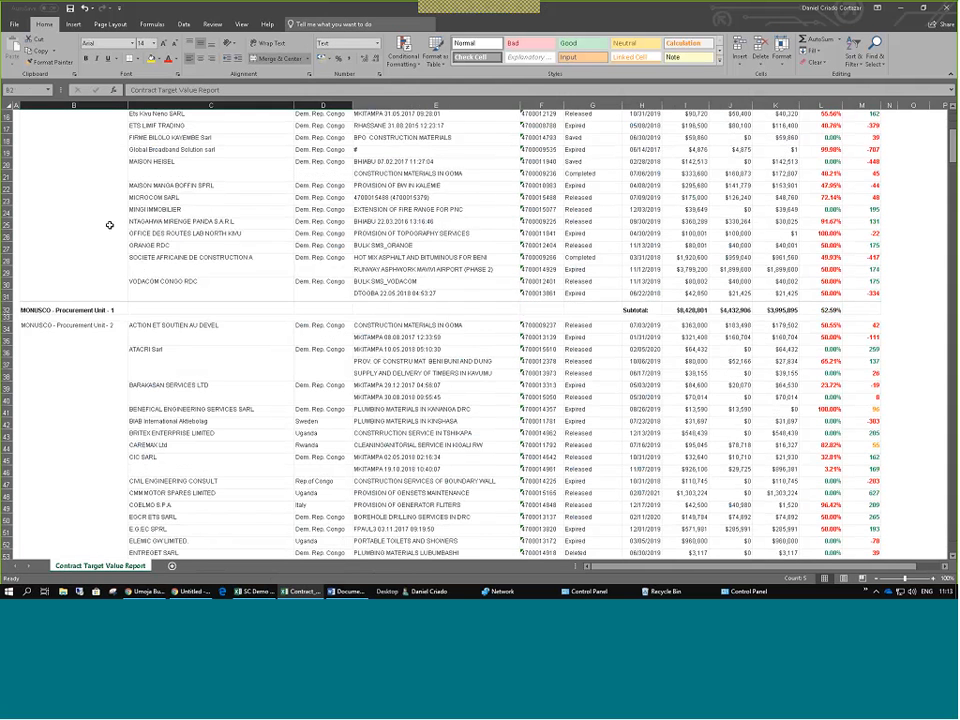
{"action": "scroll", "coordinate": [109, 224], "scroll_direction": "up", "scroll_amount": 6}
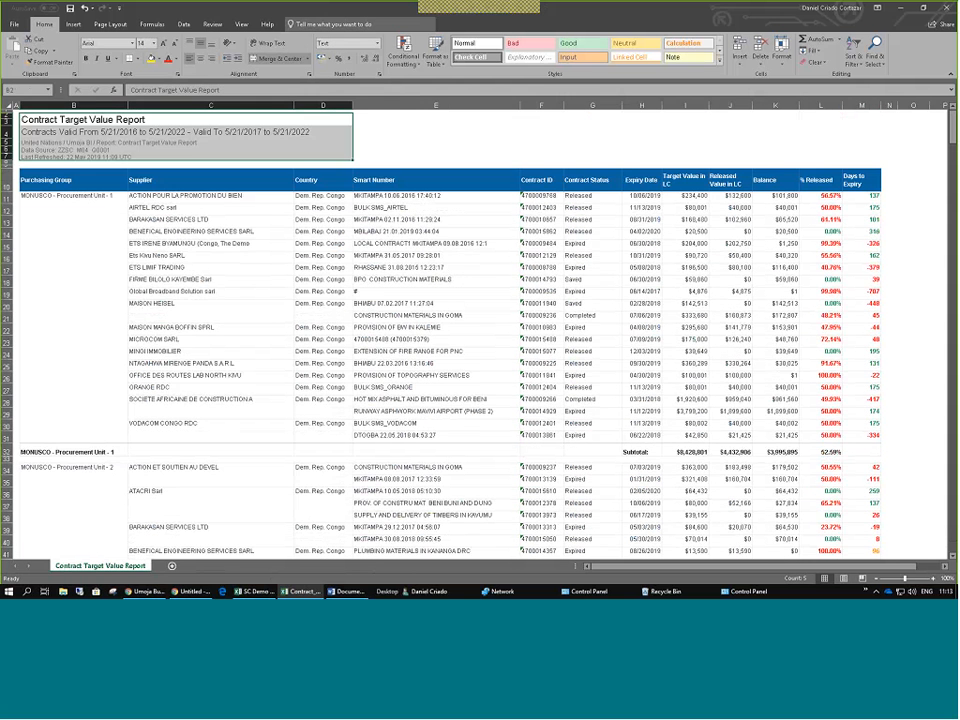
{"action": "left_click", "coordinate": [437, 144]}
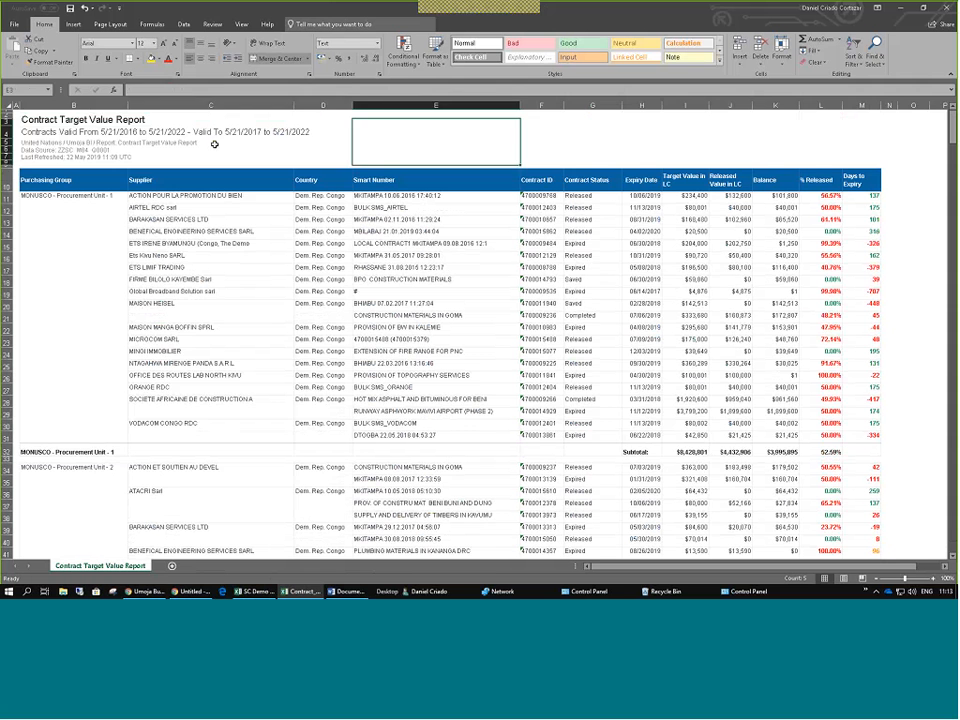
{"action": "left_click", "coordinate": [34, 147]}
{"action": "left_click", "coordinate": [437, 145]}
{"action": "left_click_drag", "start_coordinate": [820, 195], "coordinate": [860, 255]}
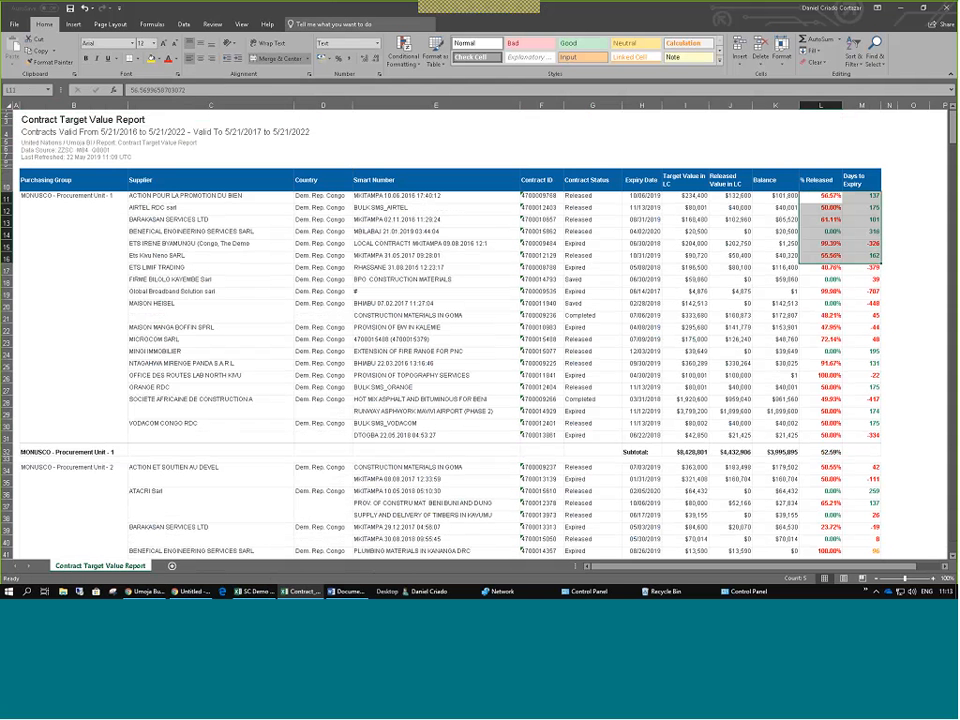
{"action": "left_click", "coordinate": [775, 303]}
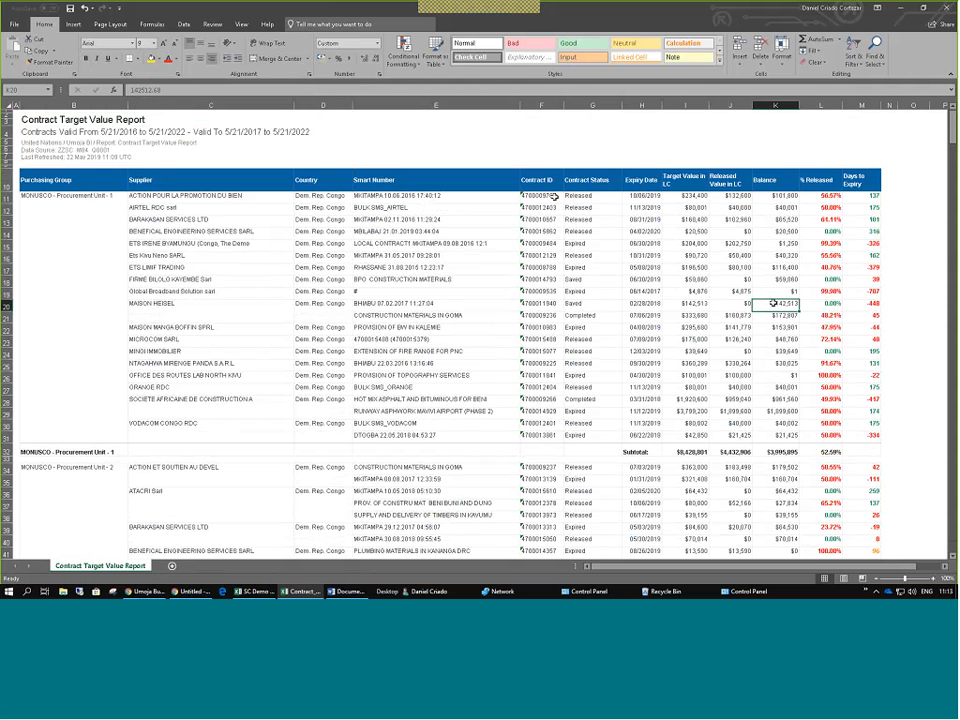
{"action": "left_click", "coordinate": [76, 181]}
{"action": "scroll", "coordinate": [209, 365], "scroll_direction": "down", "scroll_amount": 3}
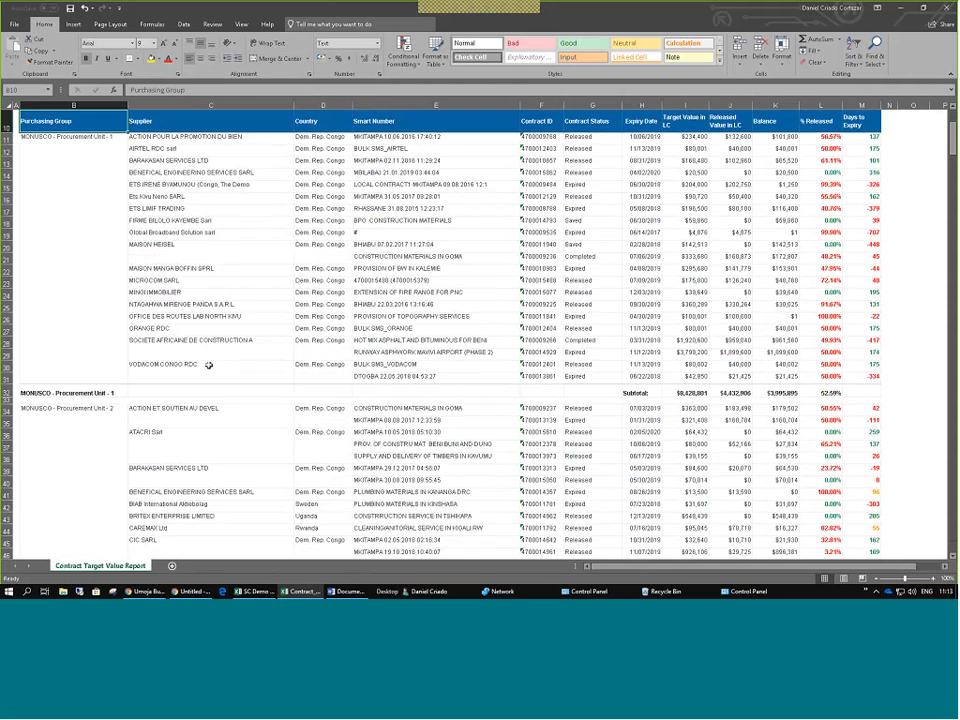
{"action": "scroll", "coordinate": [238, 324], "scroll_direction": "up", "scroll_amount": 3}
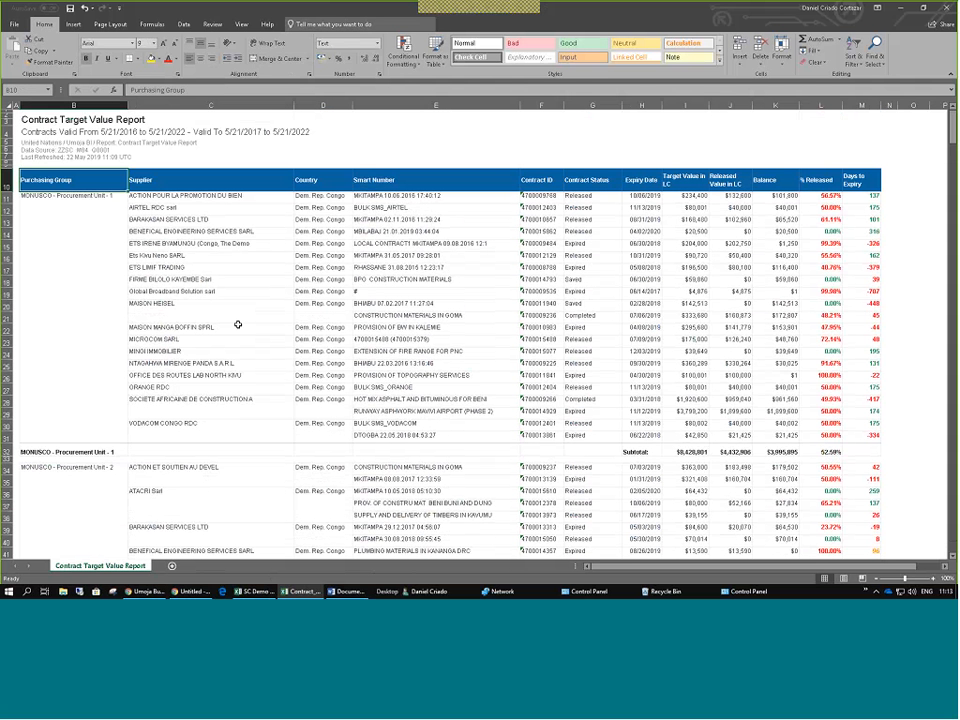
{"action": "left_click", "coordinate": [211, 268]}
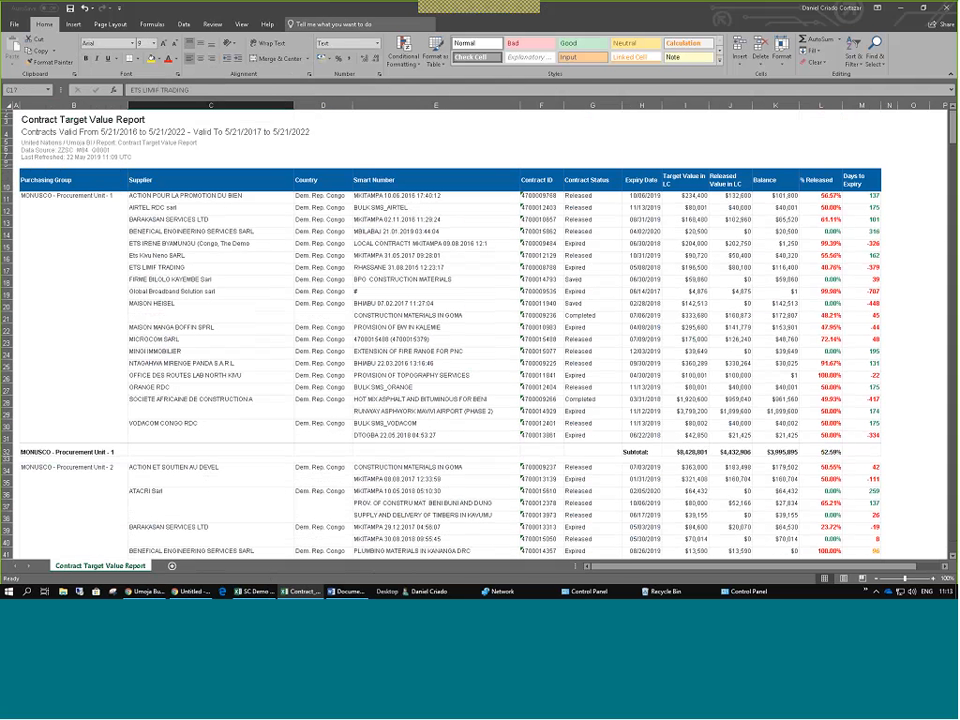
{"action": "left_click", "coordinate": [210, 243]}
{"action": "left_click", "coordinate": [353, 268]}
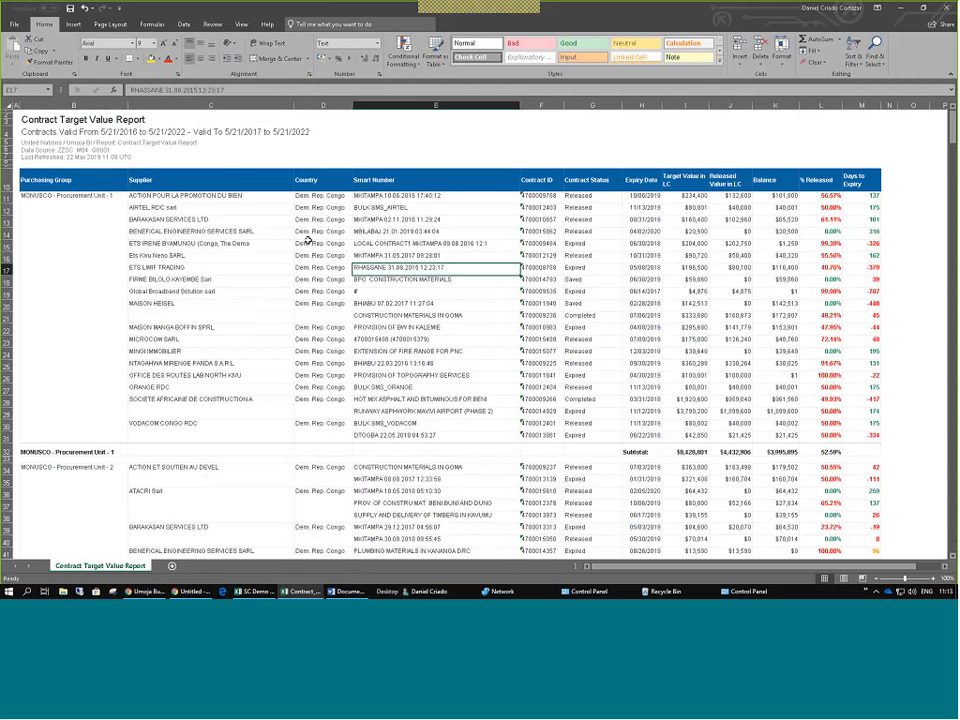
Convert B10:M32 into a headed table, then select the thin row under the subtotal.
{"action": "key", "text": "ctrl+t"}
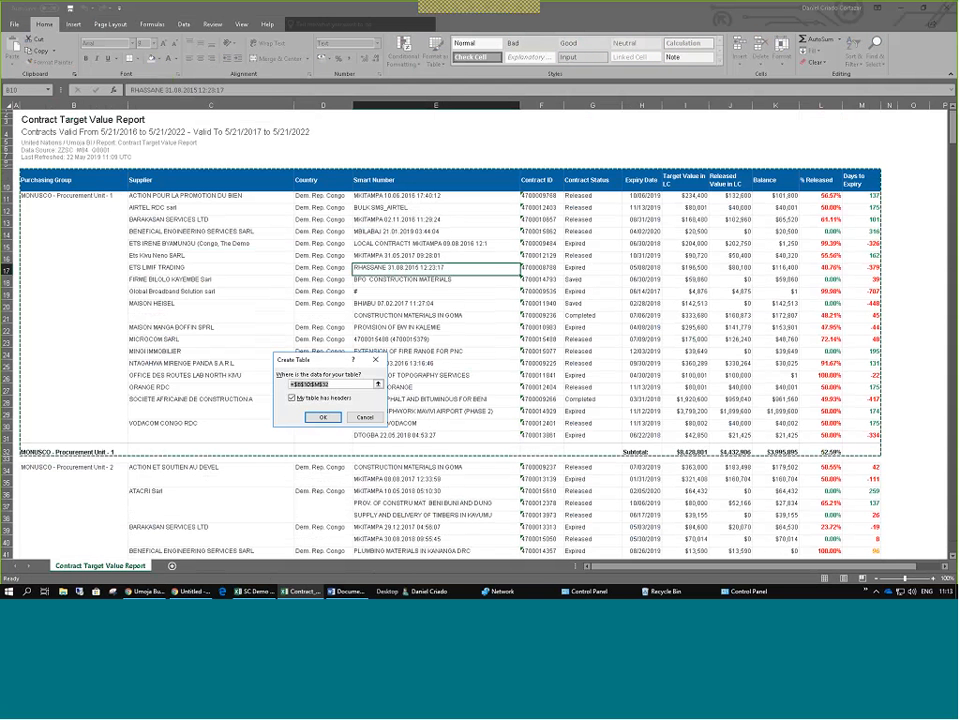
{"action": "left_click", "coordinate": [322, 418]}
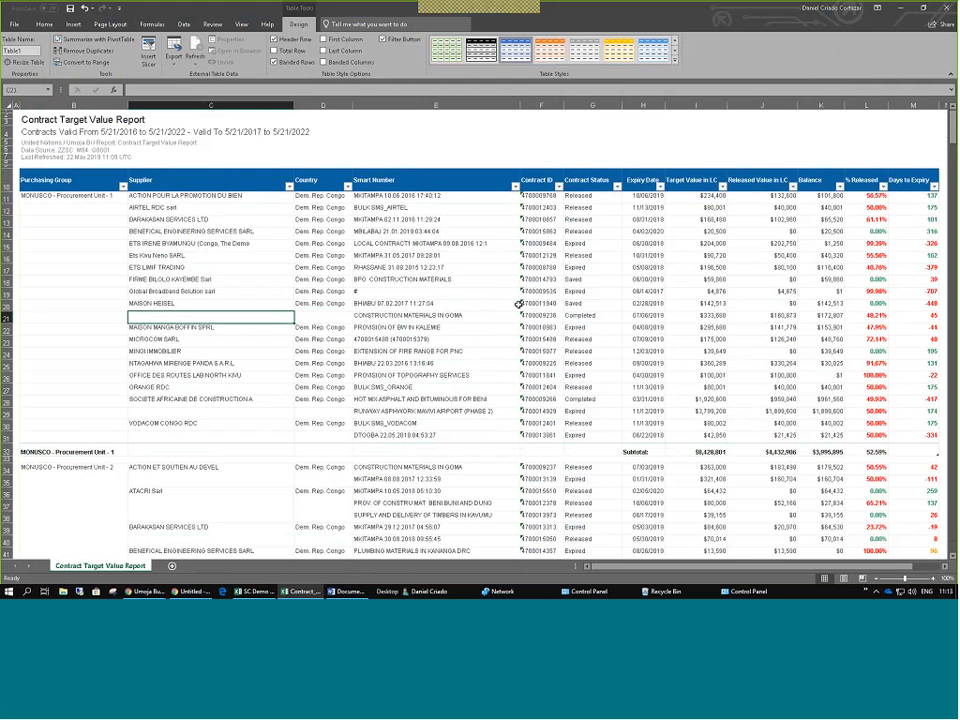
{"action": "scroll", "coordinate": [519, 304], "scroll_direction": "down", "scroll_amount": 1}
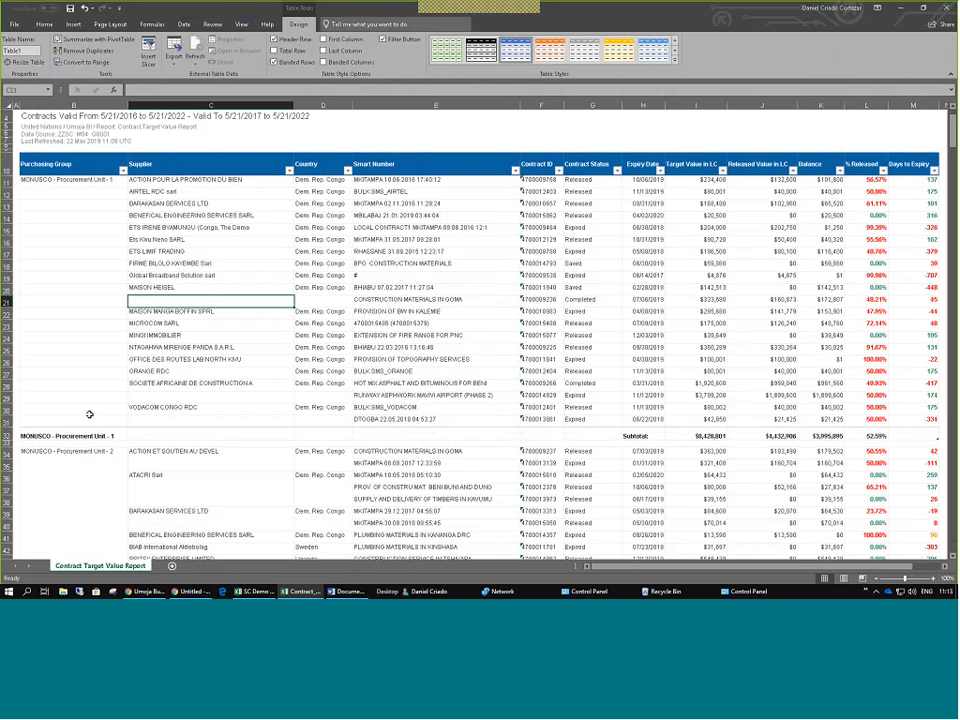
{"action": "left_click", "coordinate": [210, 443]}
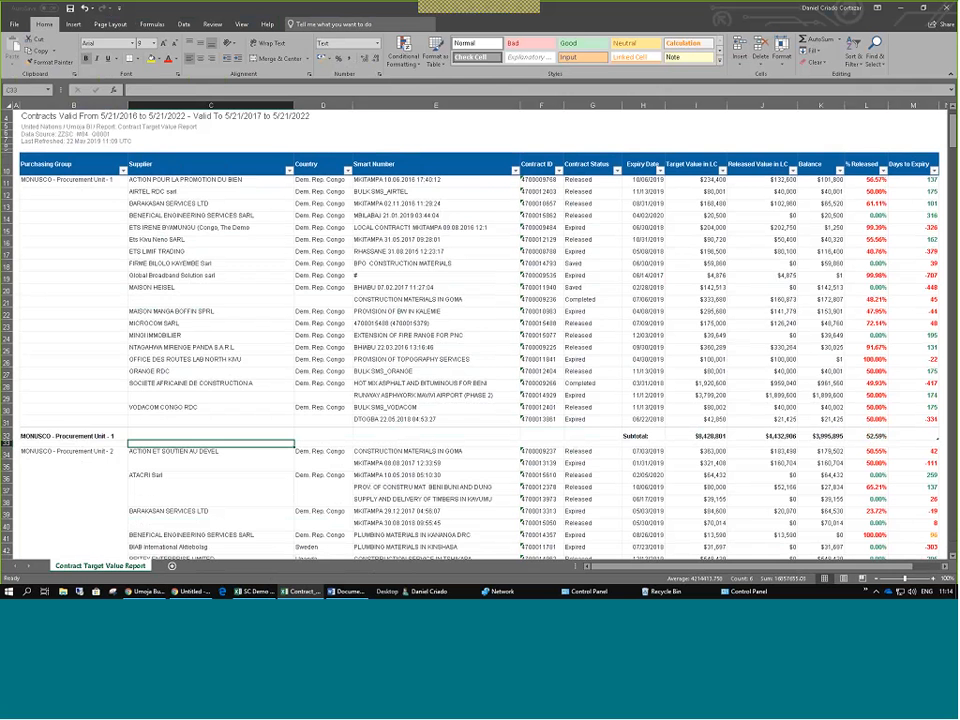
{"action": "left_click", "coordinate": [8, 443]}
{"action": "scroll", "coordinate": [94, 354], "scroll_direction": "down", "scroll_amount": 1}
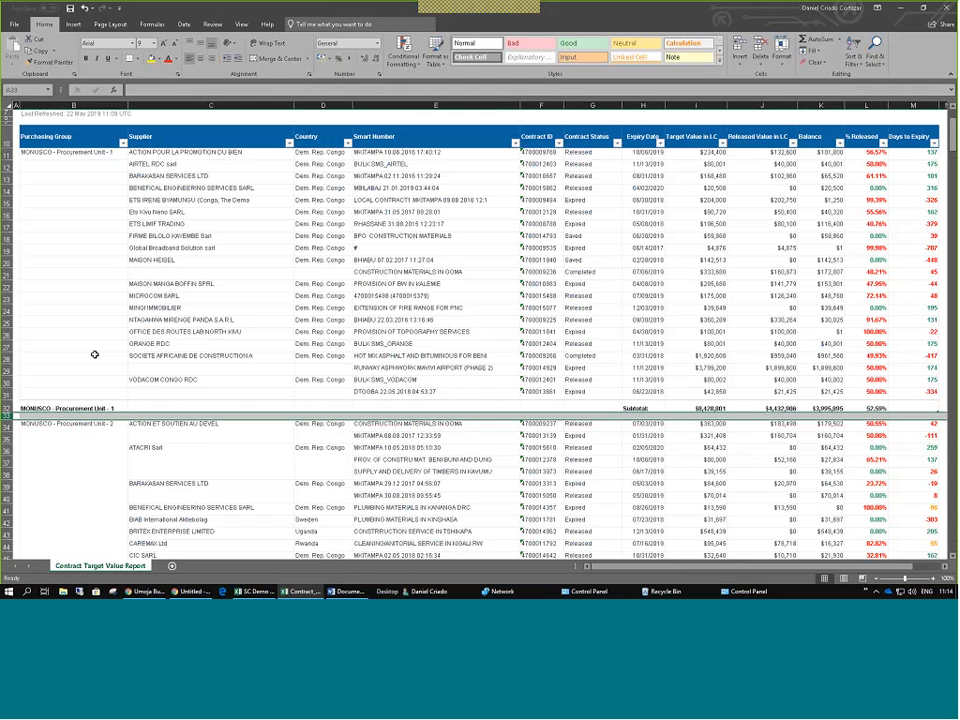
{"action": "scroll", "coordinate": [94, 354], "scroll_direction": "down", "scroll_amount": 1}
{"action": "left_click", "coordinate": [70, 346]}
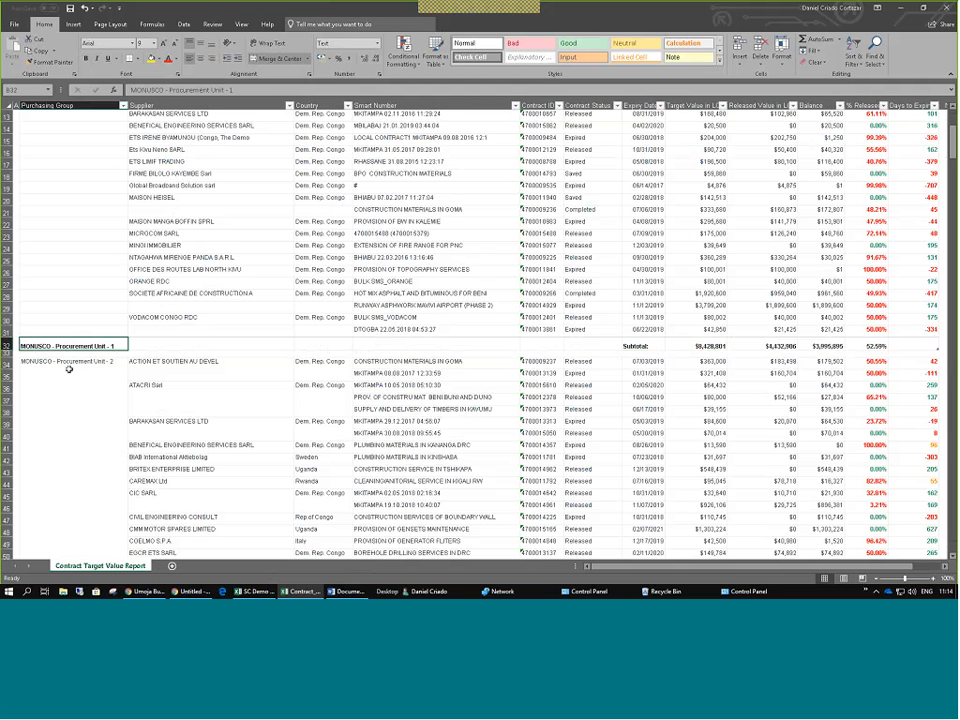
{"action": "scroll", "coordinate": [167, 334], "scroll_direction": "up", "scroll_amount": 4}
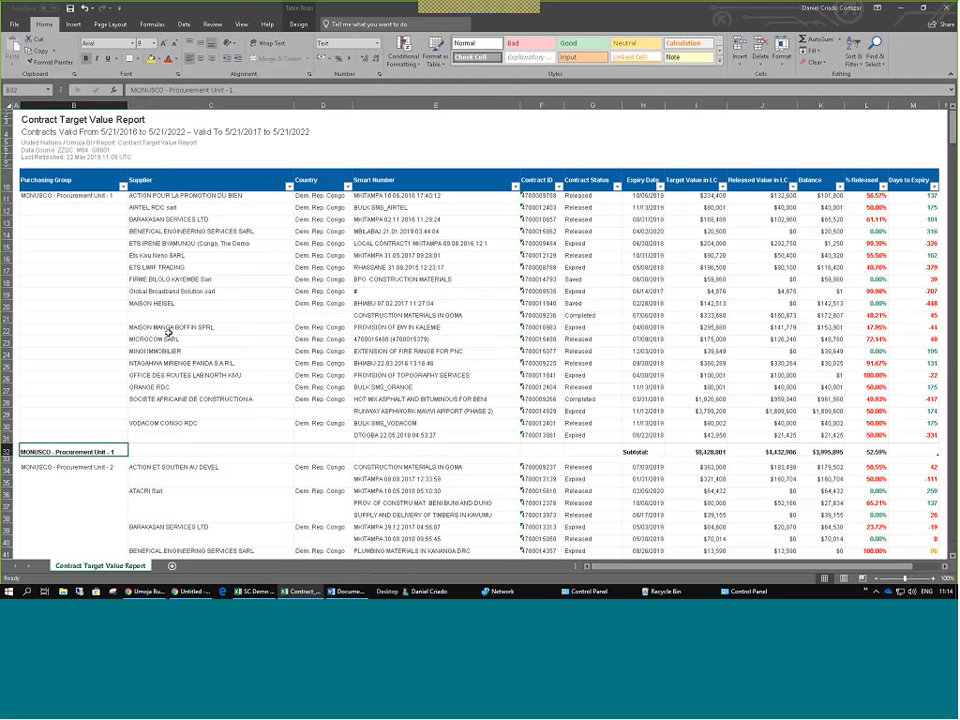
{"action": "left_click", "coordinate": [168, 333]}
{"action": "left_click_drag", "start_coordinate": [60, 195], "coordinate": [790, 255]}
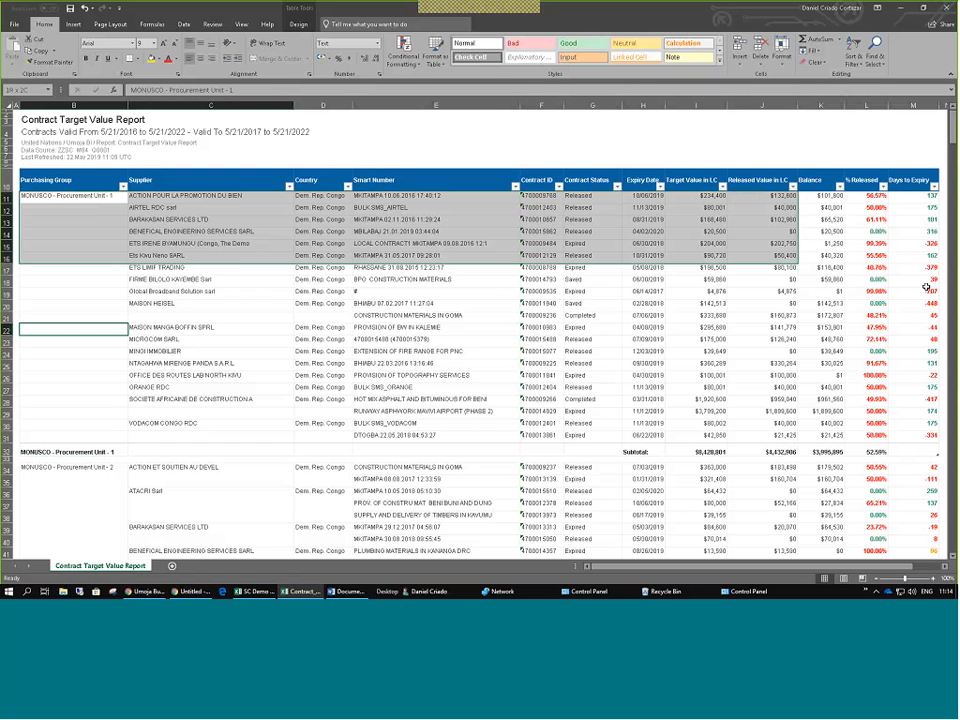
{"action": "left_click_drag", "start_coordinate": [925, 288], "coordinate": [60, 411]}
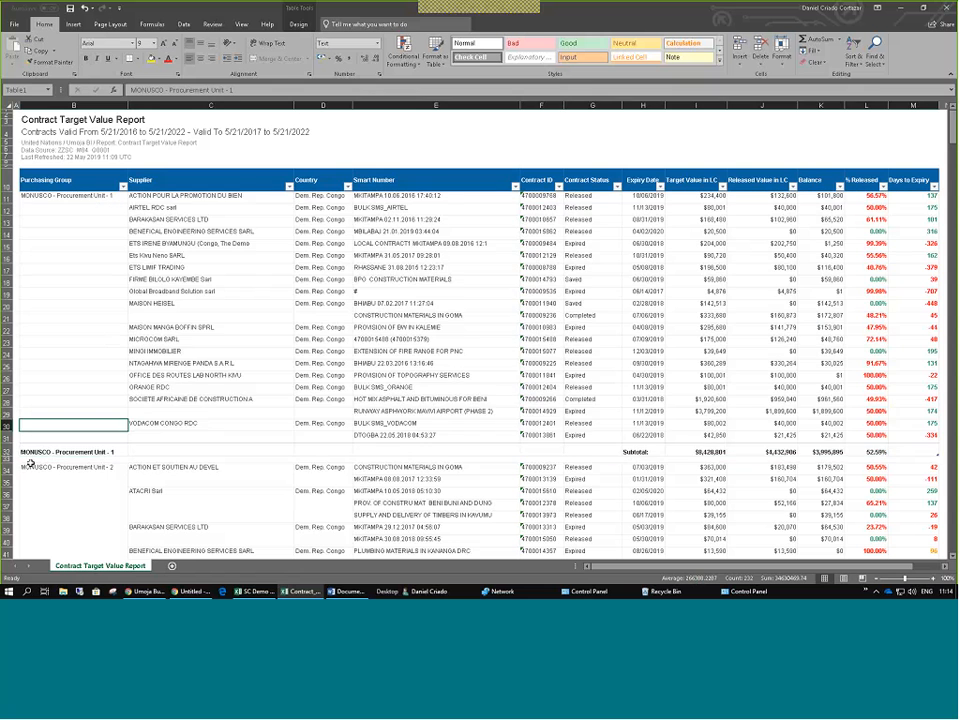
{"action": "left_click_drag", "start_coordinate": [915, 411], "coordinate": [915, 197]}
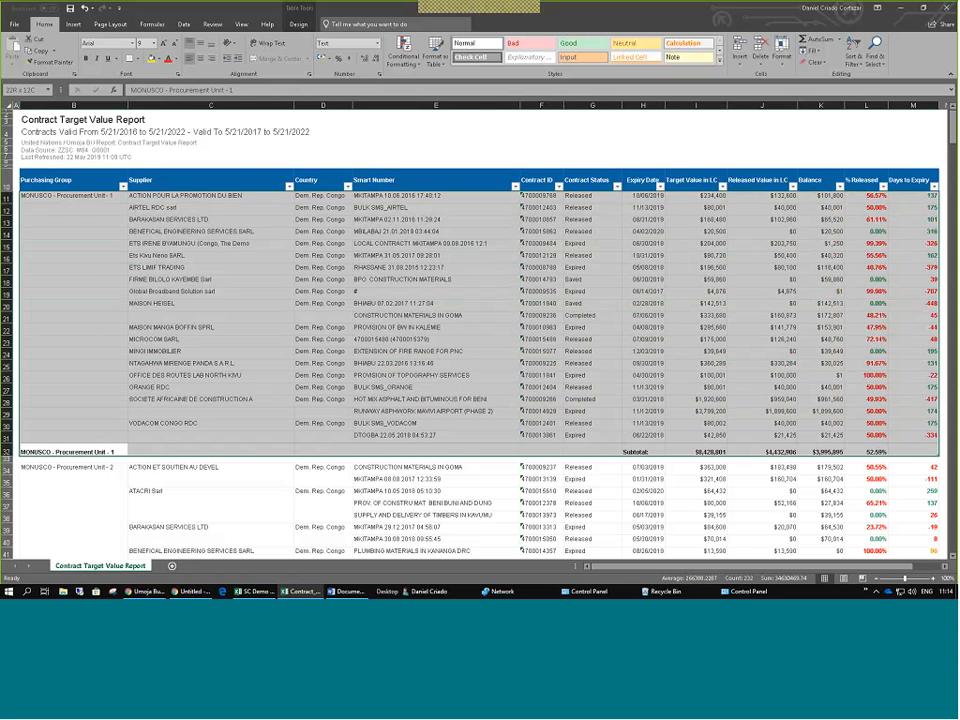
{"action": "left_click", "coordinate": [436, 304]}
{"action": "left_click", "coordinate": [148, 209]}
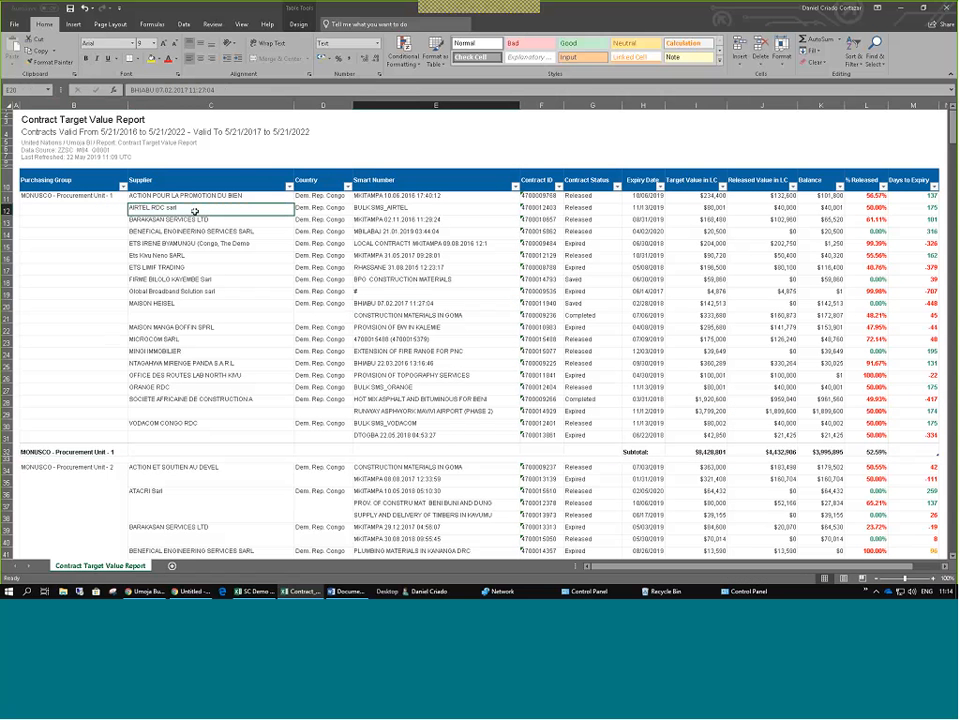
{"action": "left_click", "coordinate": [164, 291]}
{"action": "scroll", "coordinate": [156, 235], "scroll_direction": "down", "scroll_amount": 2}
{"action": "scroll", "coordinate": [156, 235], "scroll_direction": "down", "scroll_amount": 8}
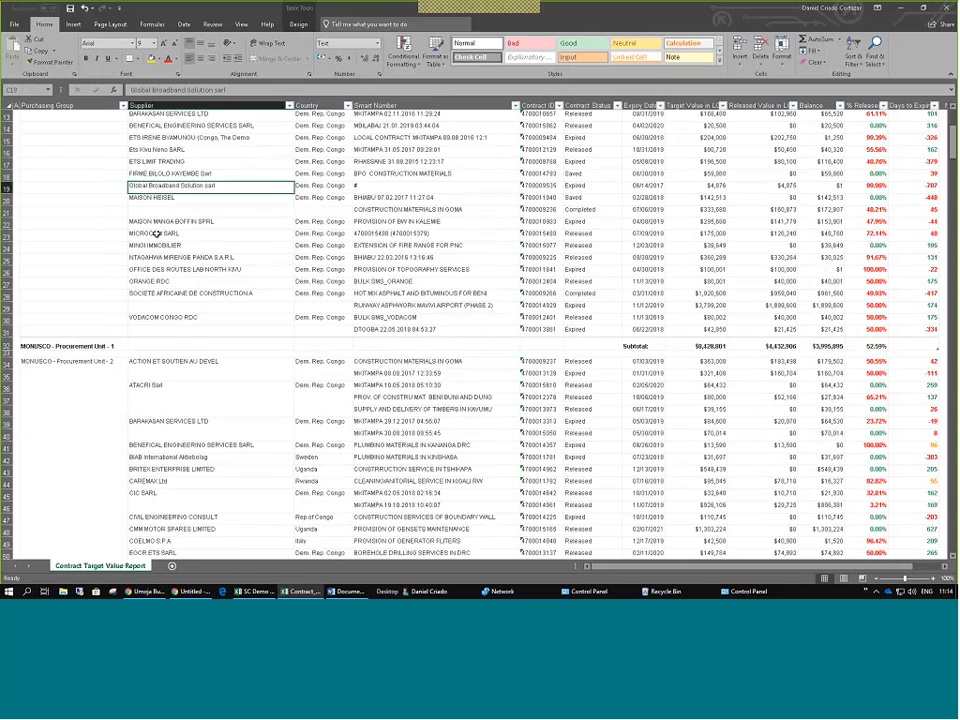
{"action": "scroll", "coordinate": [156, 235], "scroll_direction": "up", "scroll_amount": 4}
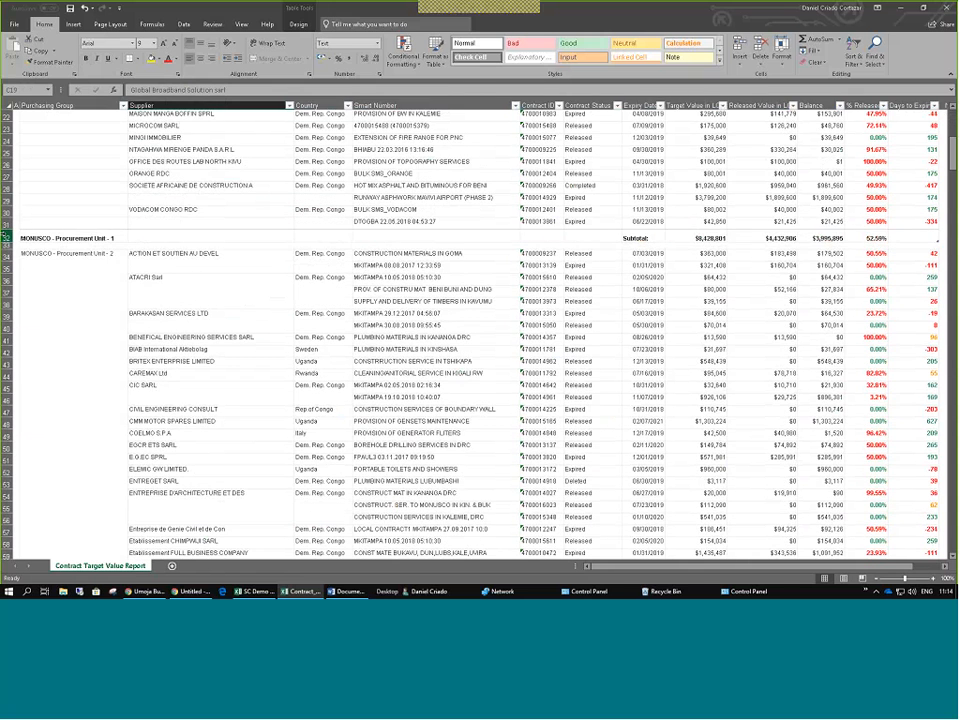
{"action": "left_click", "coordinate": [8, 238]}
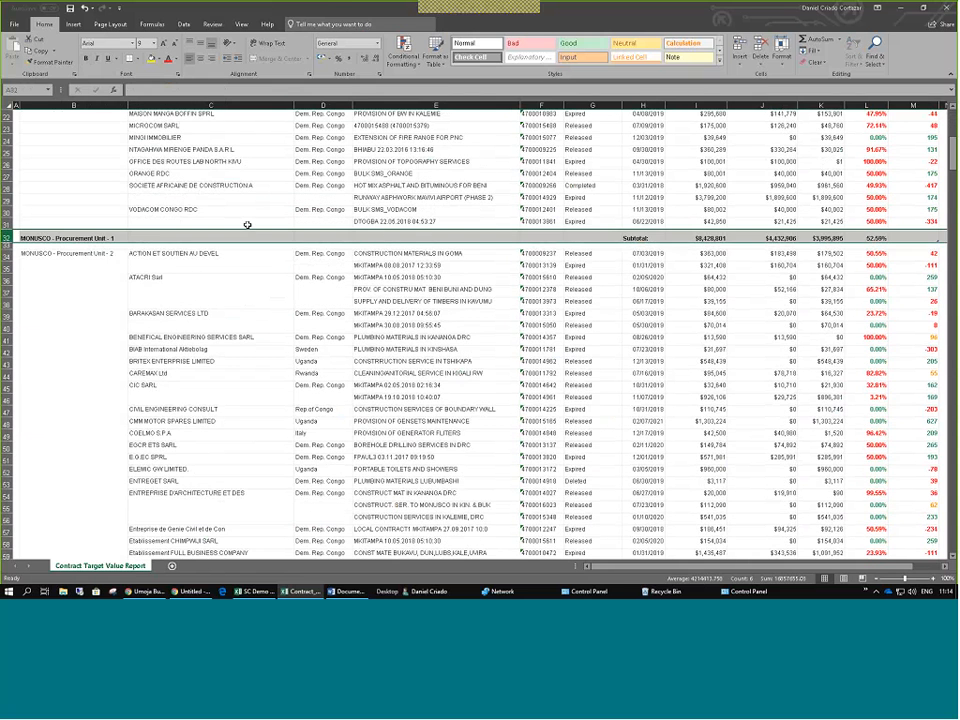
{"action": "scroll", "coordinate": [247, 225], "scroll_direction": "up", "scroll_amount": 7}
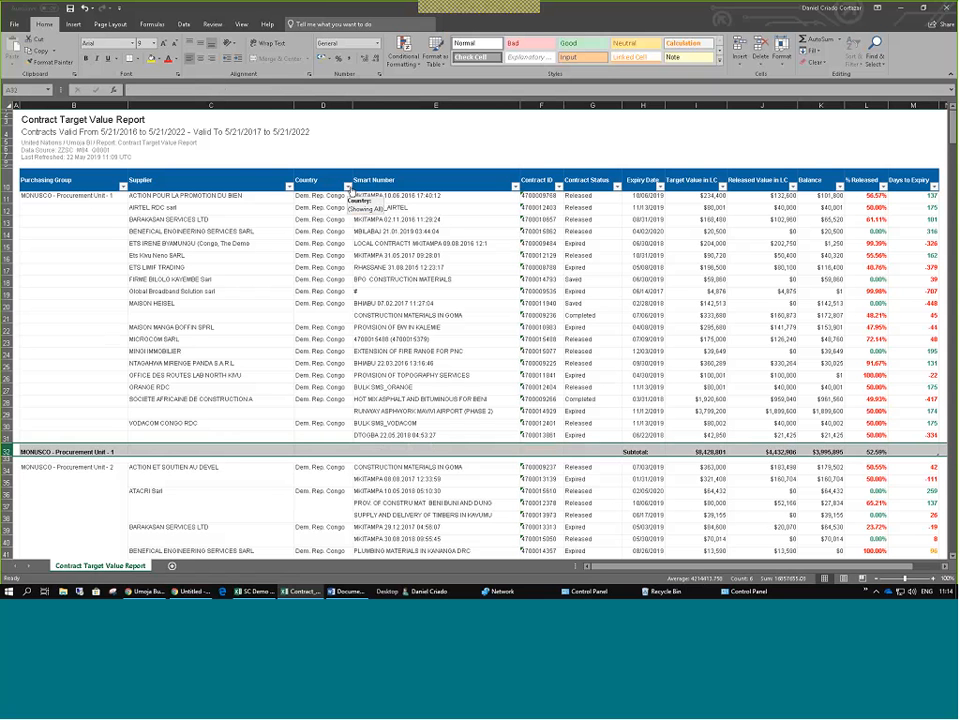
{"action": "left_click", "coordinate": [390, 268]}
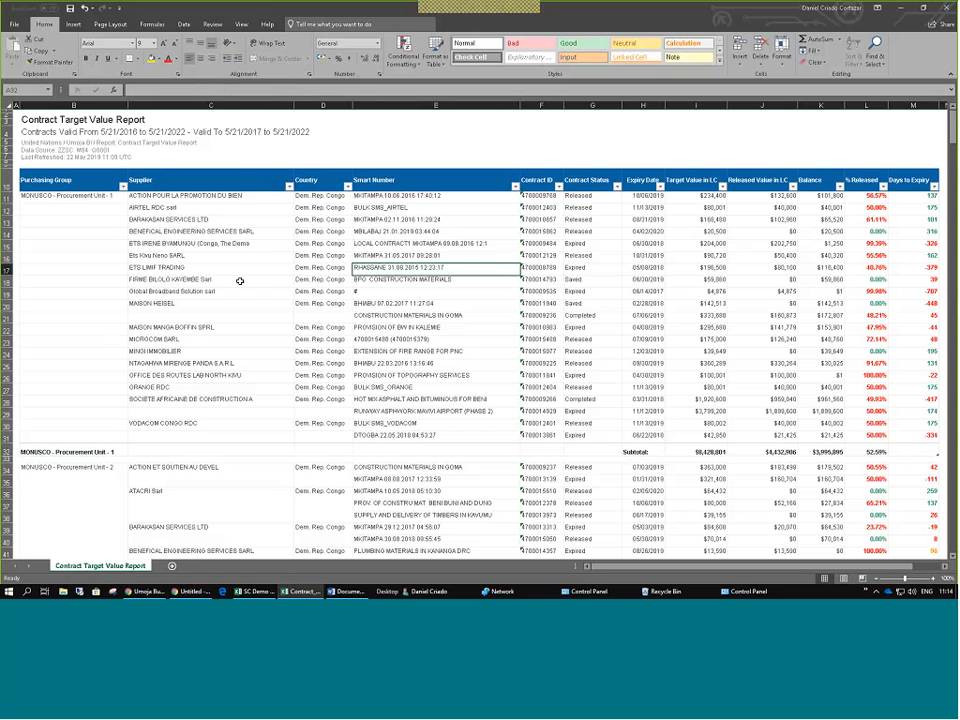
{"action": "left_click", "coordinate": [777, 452]}
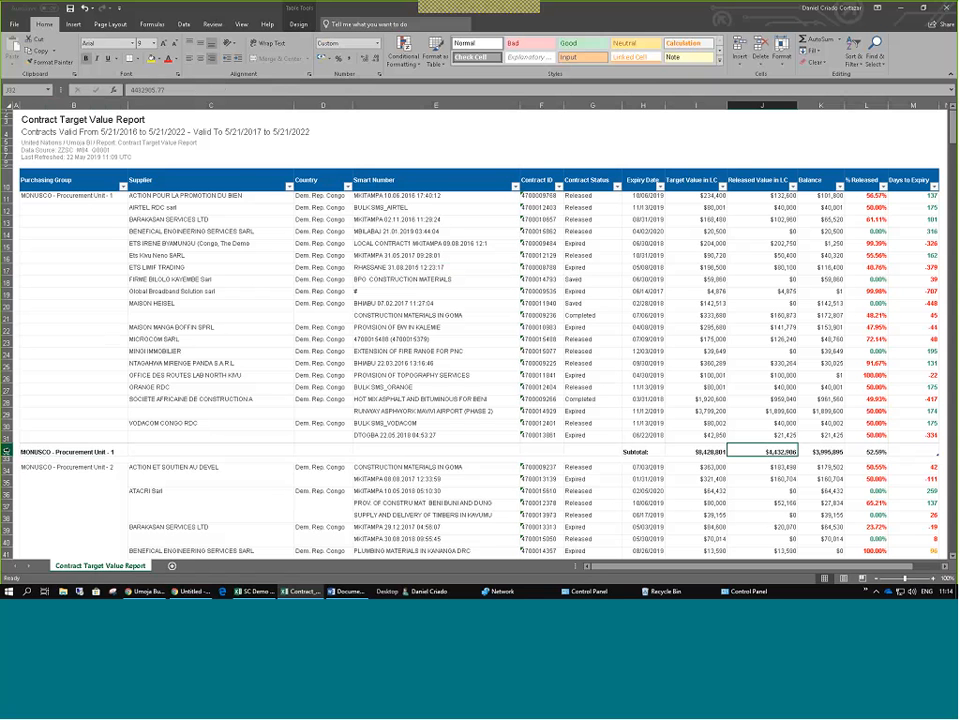
{"action": "left_click", "coordinate": [7, 452]}
Fill subtotal row 32 yellow and copy the I32 SUBTOTAL formula across to column M.
{"action": "left_click", "coordinate": [153, 57]}
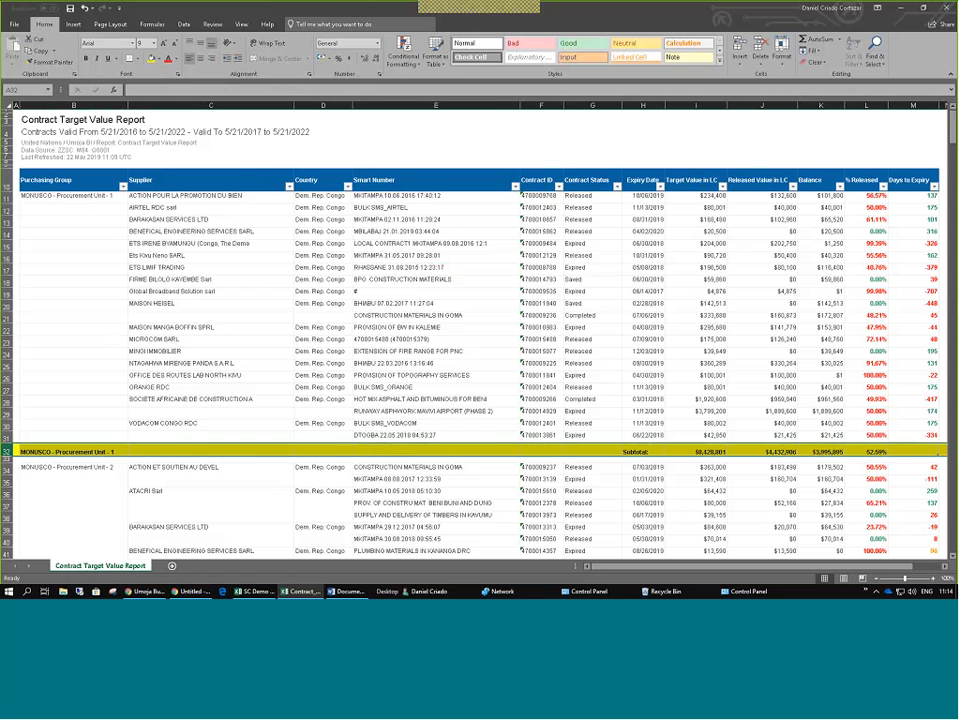
{"action": "left_click", "coordinate": [697, 452]}
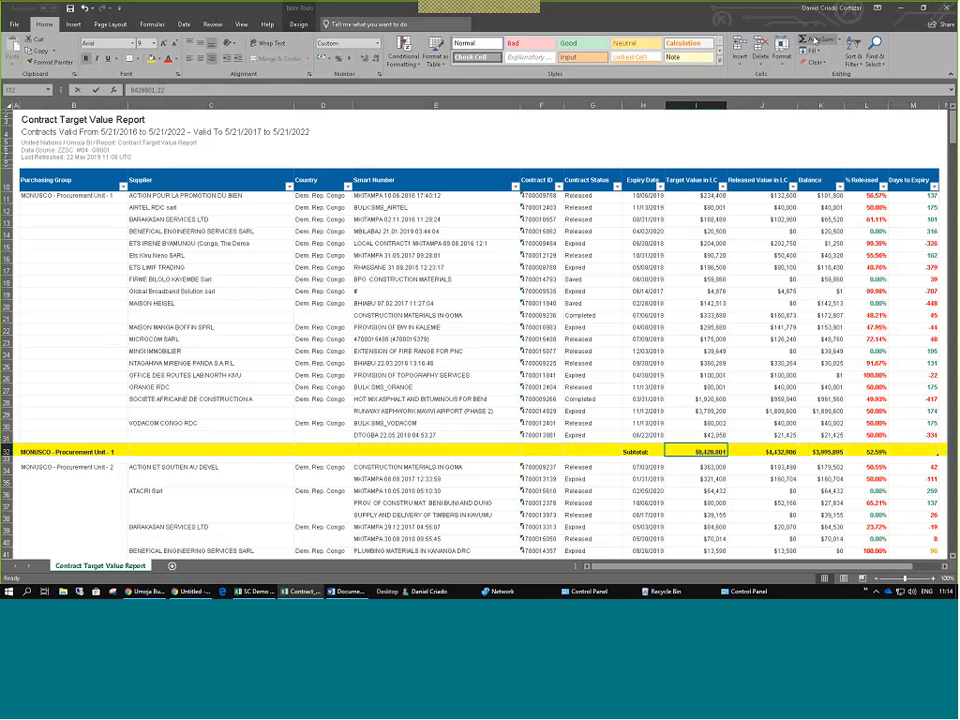
{"action": "left_click", "coordinate": [708, 452]}
{"action": "left_click_drag", "start_coordinate": [729, 456], "coordinate": [544, 455]}
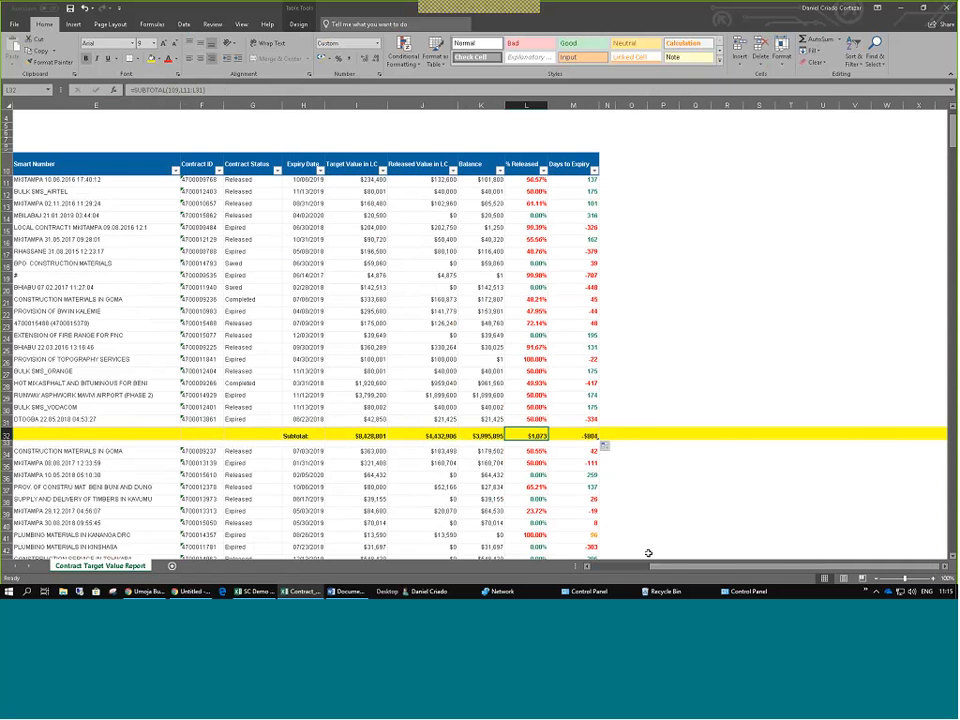
{"action": "scroll", "coordinate": [648, 553], "scroll_direction": "left", "scroll_amount": 5}
{"action": "left_click", "coordinate": [418, 385]}
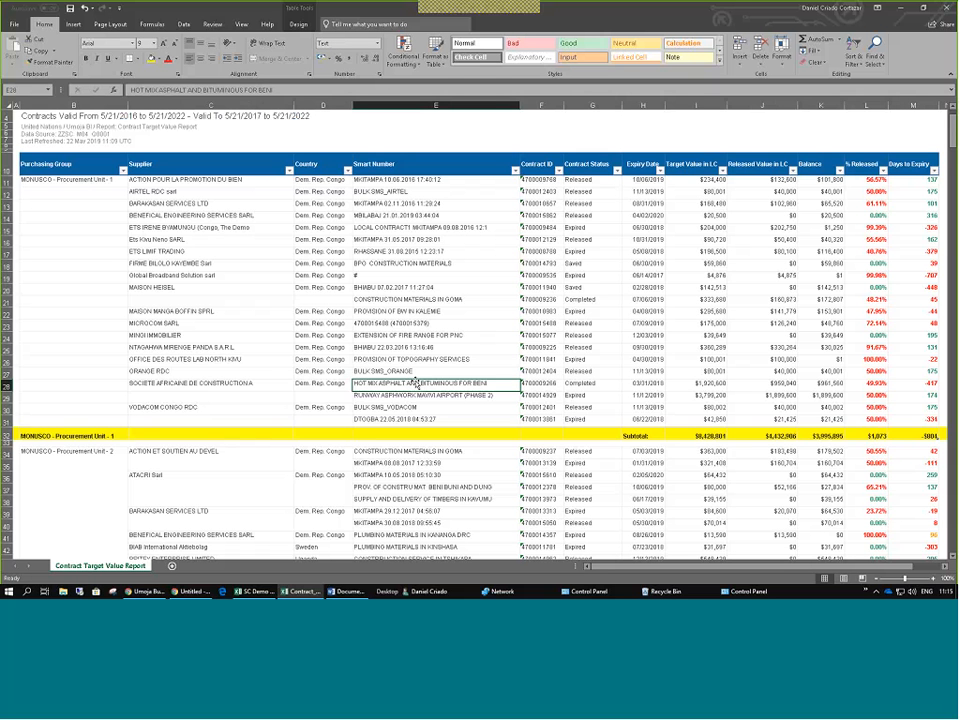
{"action": "left_click", "coordinate": [195, 276]}
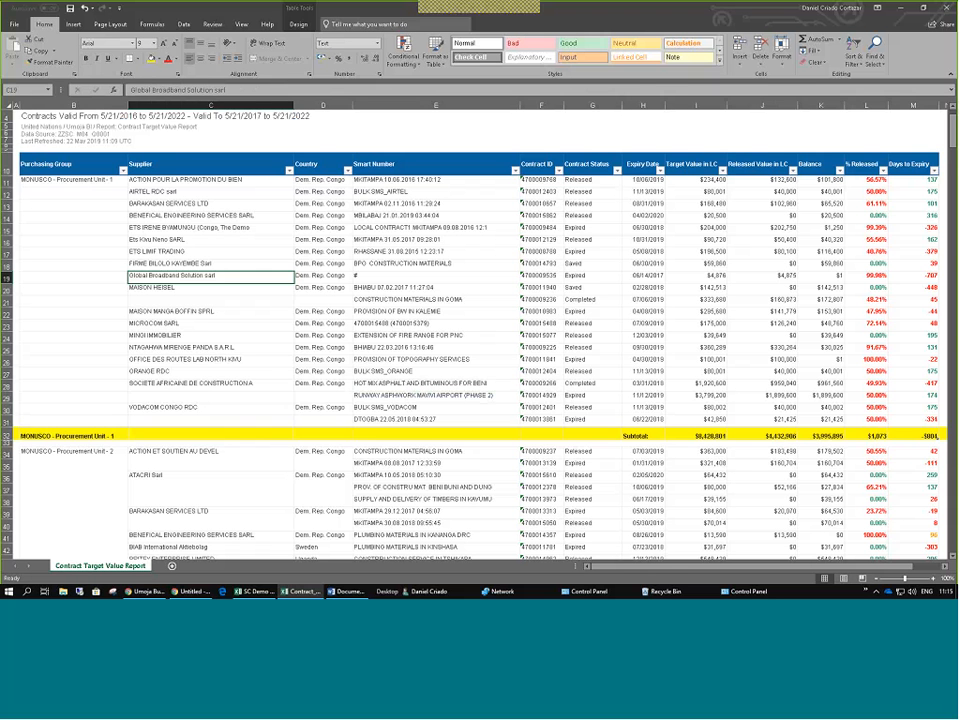
{"action": "left_click", "coordinate": [75, 164]}
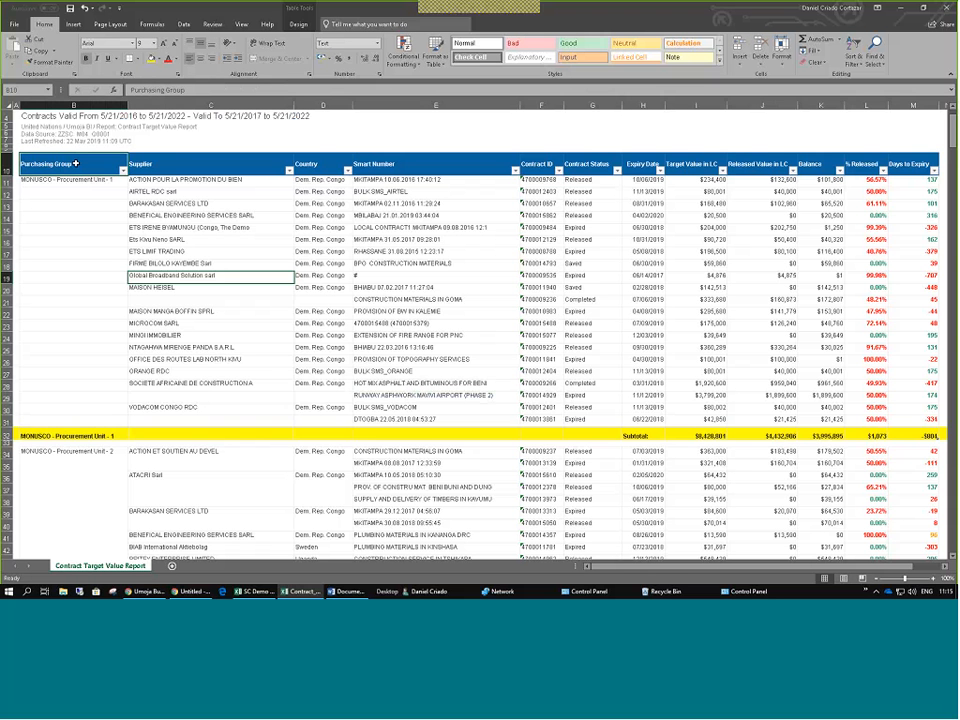
{"action": "left_click", "coordinate": [210, 324]}
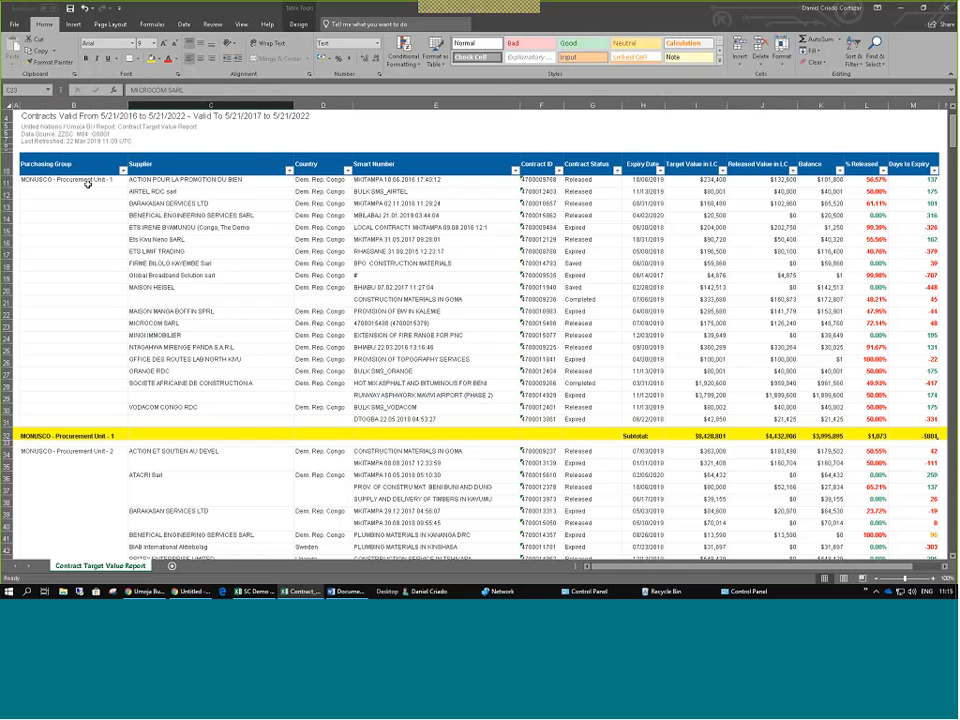
{"action": "left_click", "coordinate": [199, 266]}
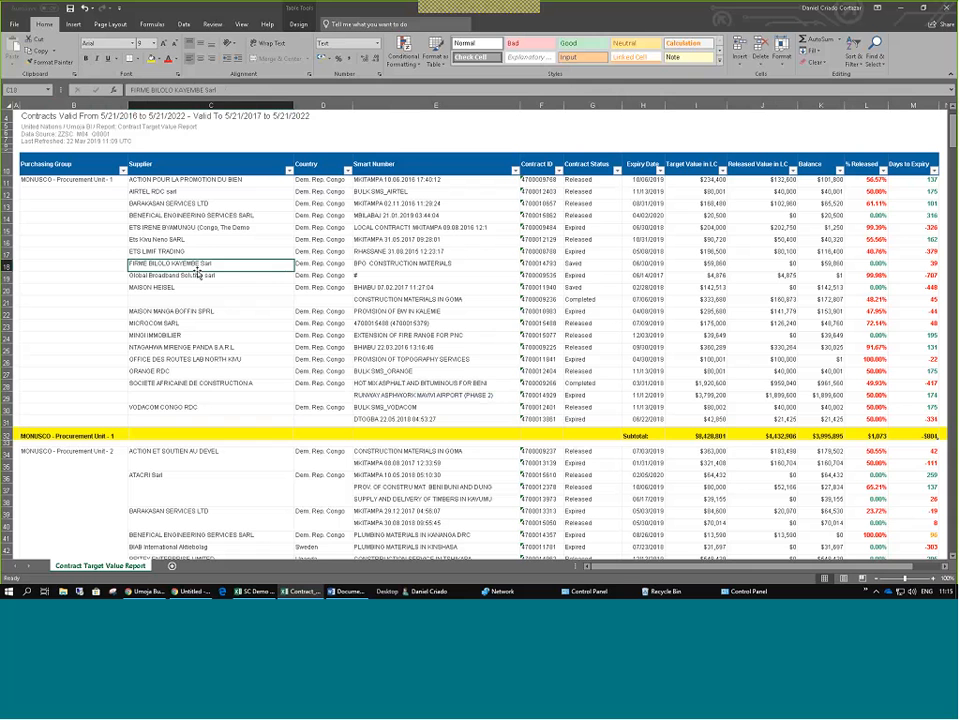
{"action": "scroll", "coordinate": [186, 268], "scroll_direction": "down", "scroll_amount": 1}
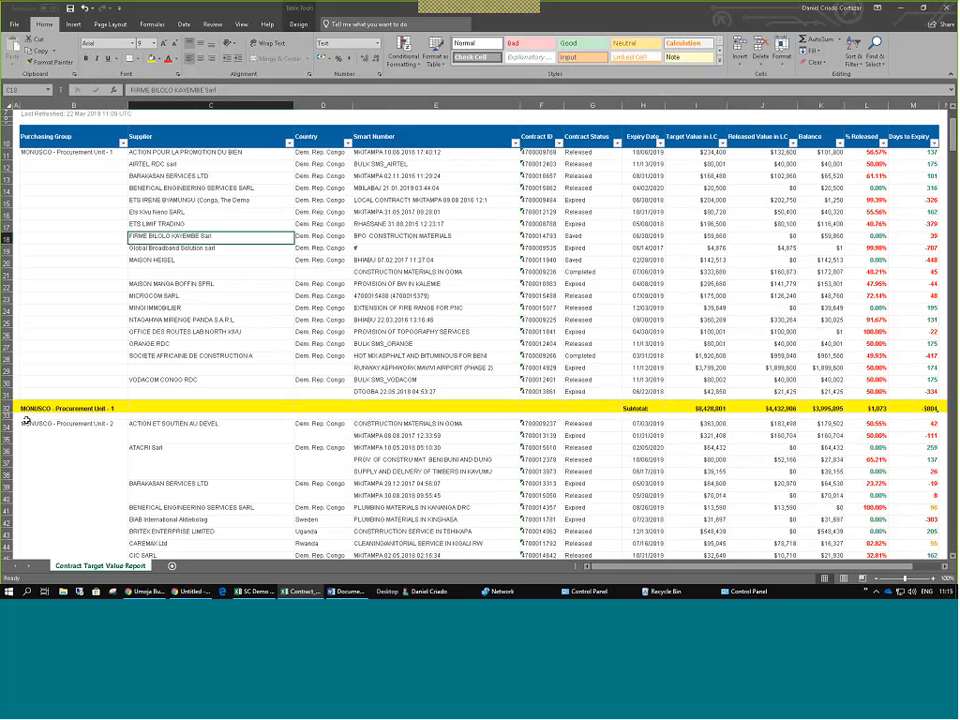
{"action": "left_click", "coordinate": [8, 409]}
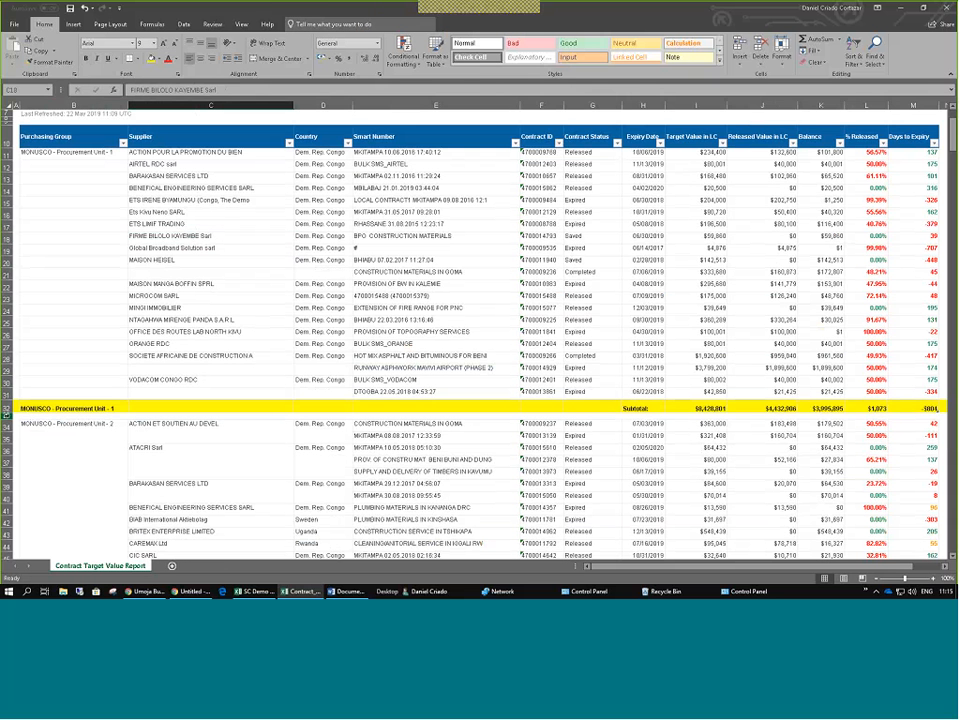
{"action": "left_click", "coordinate": [8, 410]}
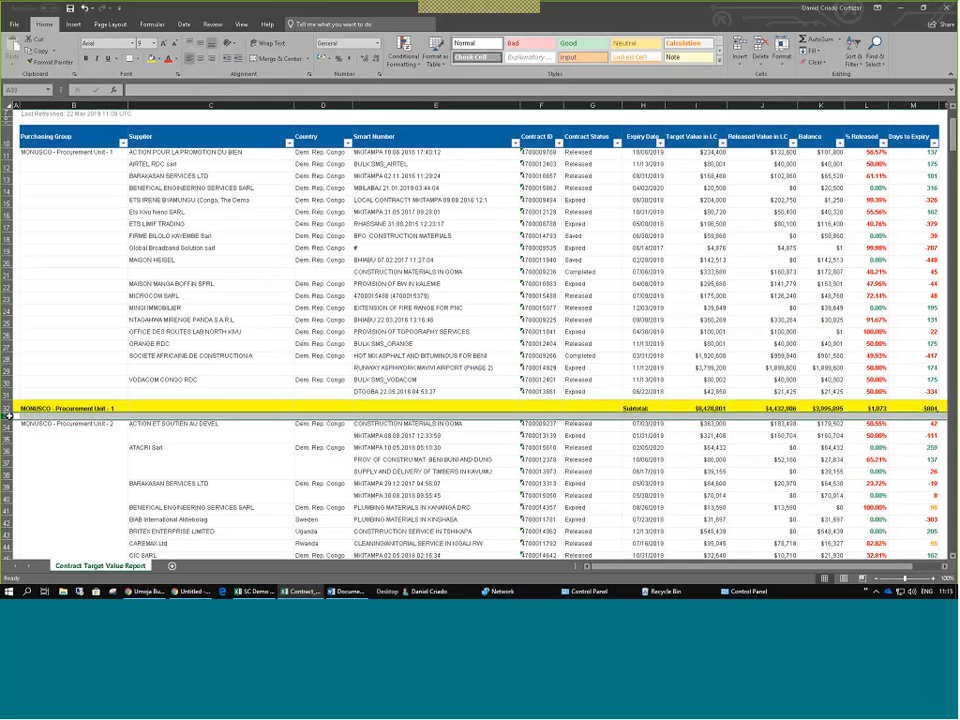
{"action": "left_click", "coordinate": [686, 392]}
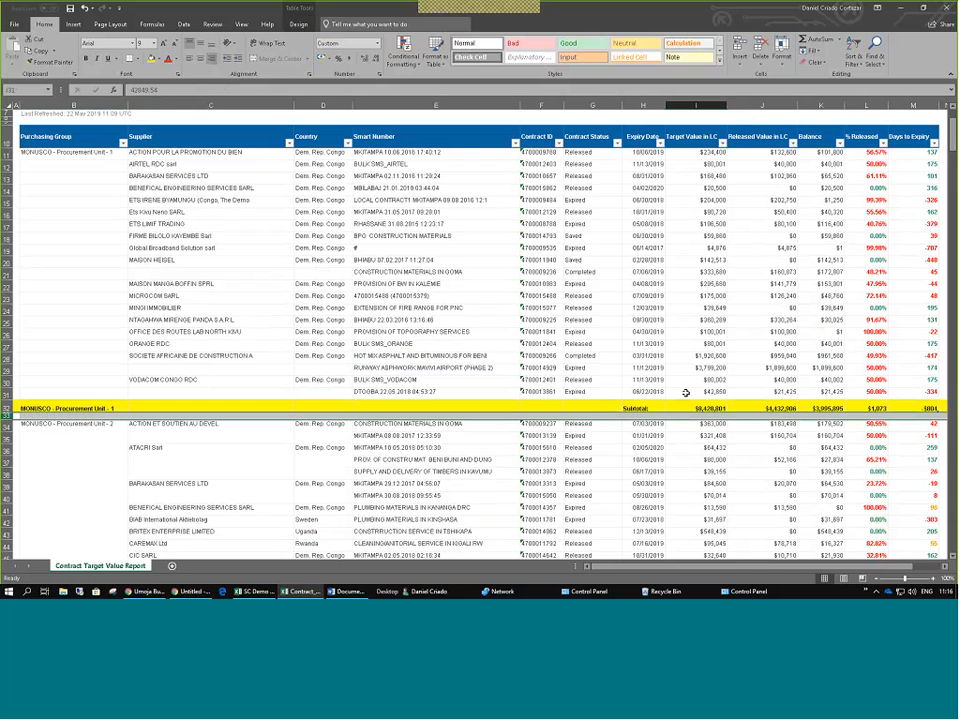
{"action": "scroll", "coordinate": [686, 392], "scroll_direction": "down", "scroll_amount": 1}
{"action": "left_click", "coordinate": [9, 401]}
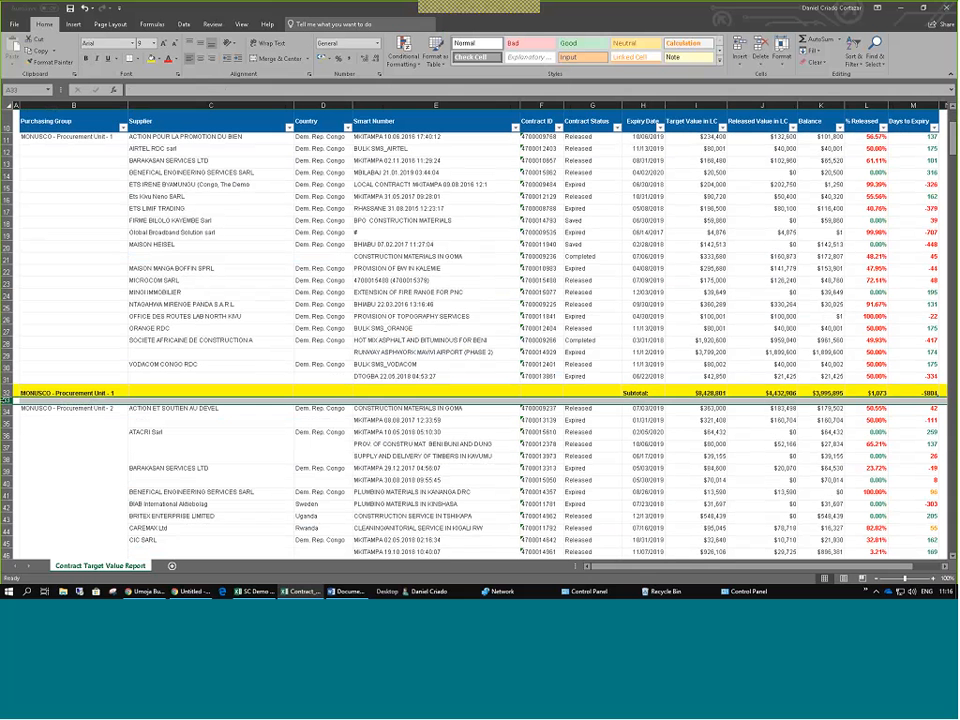
Delete the blank row 33 below the Unit 1 subtotal.
{"action": "right_click", "coordinate": [9, 401]}
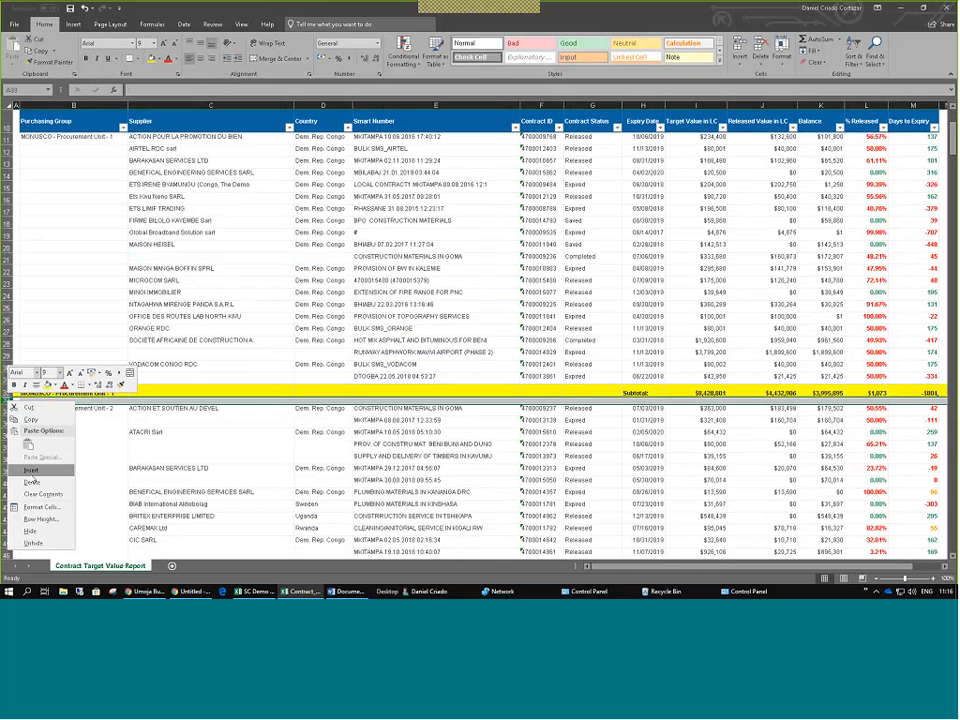
{"action": "key", "text": "Escape"}
{"action": "left_click", "coordinate": [127, 346]}
Check the Unit 2 subtotal row and merged Purchasing Group cell, then return to the browser.
{"action": "scroll", "coordinate": [43, 384], "scroll_direction": "down", "scroll_amount": 6}
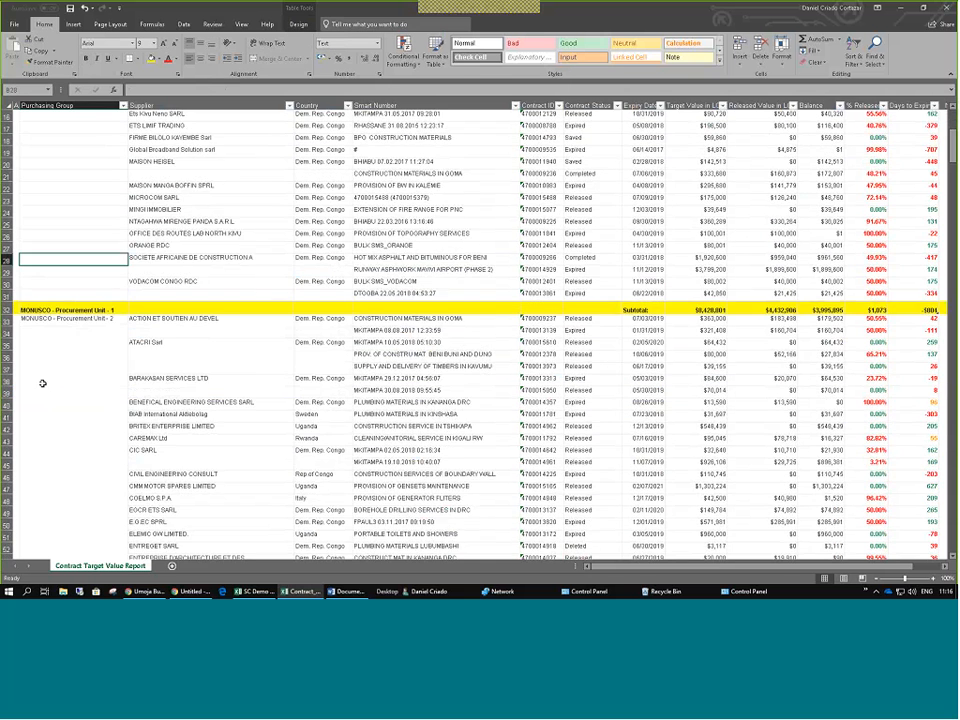
{"action": "scroll", "coordinate": [43, 383], "scroll_direction": "down", "scroll_amount": 10}
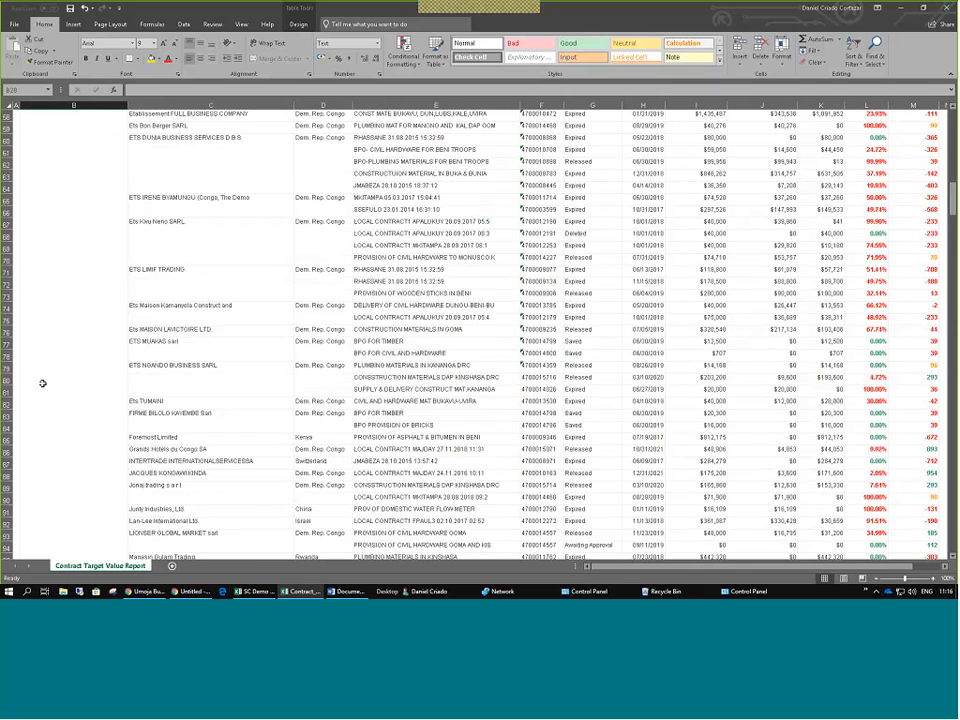
{"action": "scroll", "coordinate": [43, 383], "scroll_direction": "down", "scroll_amount": 10}
{"action": "scroll", "coordinate": [43, 383], "scroll_direction": "down", "scroll_amount": 12}
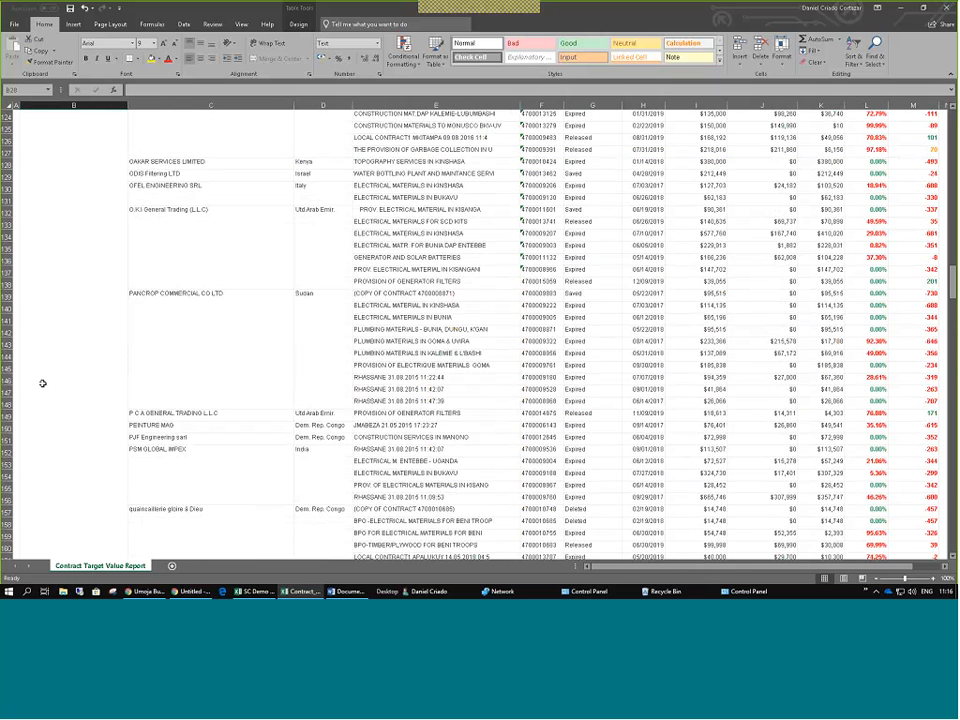
{"action": "scroll", "coordinate": [43, 383], "scroll_direction": "down", "scroll_amount": 17}
{"action": "left_click", "coordinate": [13, 310]}
{"action": "left_click", "coordinate": [51, 300]}
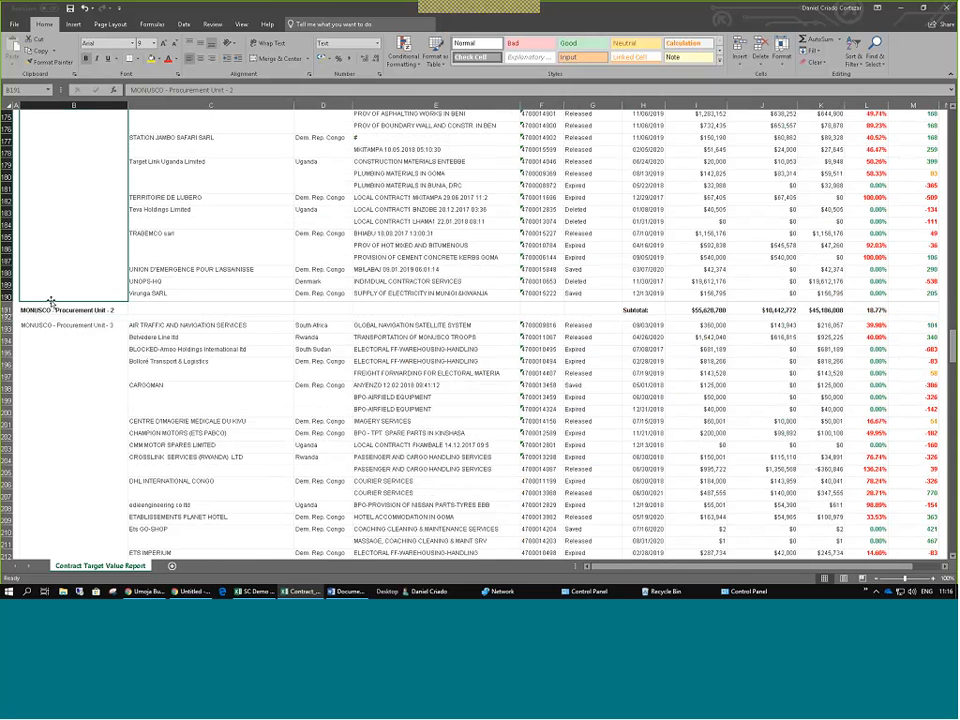
{"action": "scroll", "coordinate": [52, 302], "scroll_direction": "up", "scroll_amount": 14}
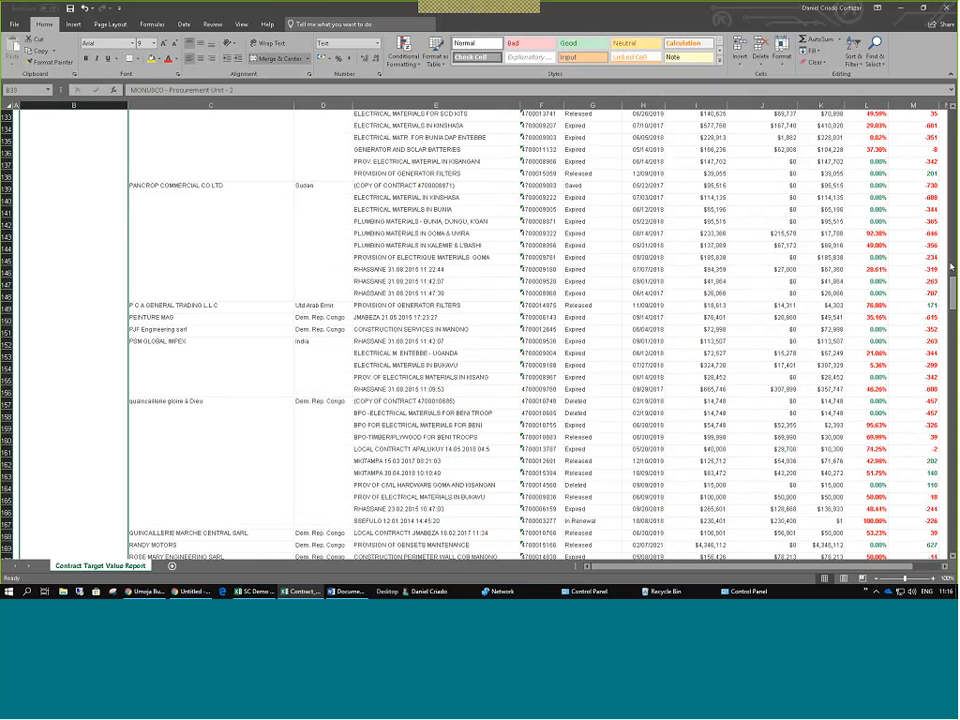
{"action": "key", "text": "alt+Tab"}
{"action": "key", "text": "alt+Tab"}
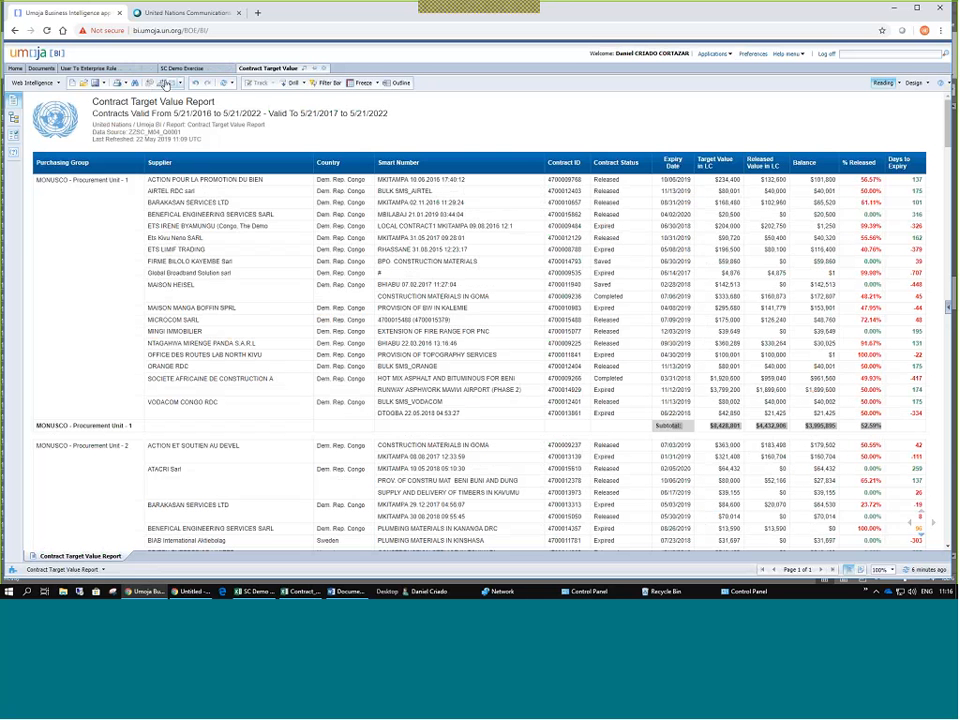
Export the report to PDF with Reports and PDF kept, and move the Acrobat window into view.
{"action": "left_click", "coordinate": [166, 84]}
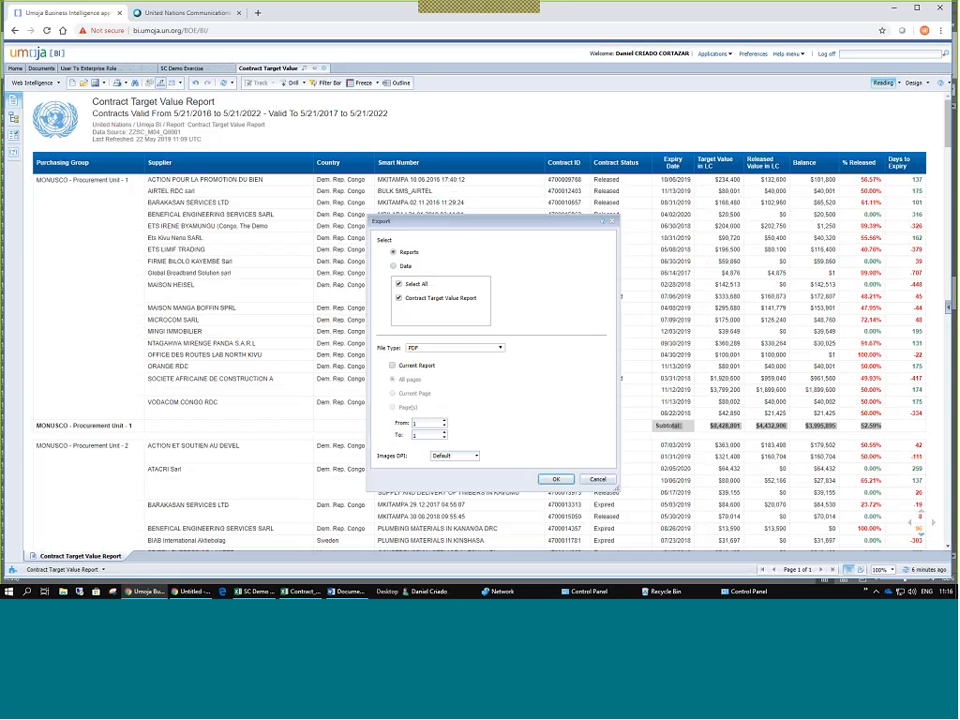
{"action": "left_click", "coordinate": [556, 479]}
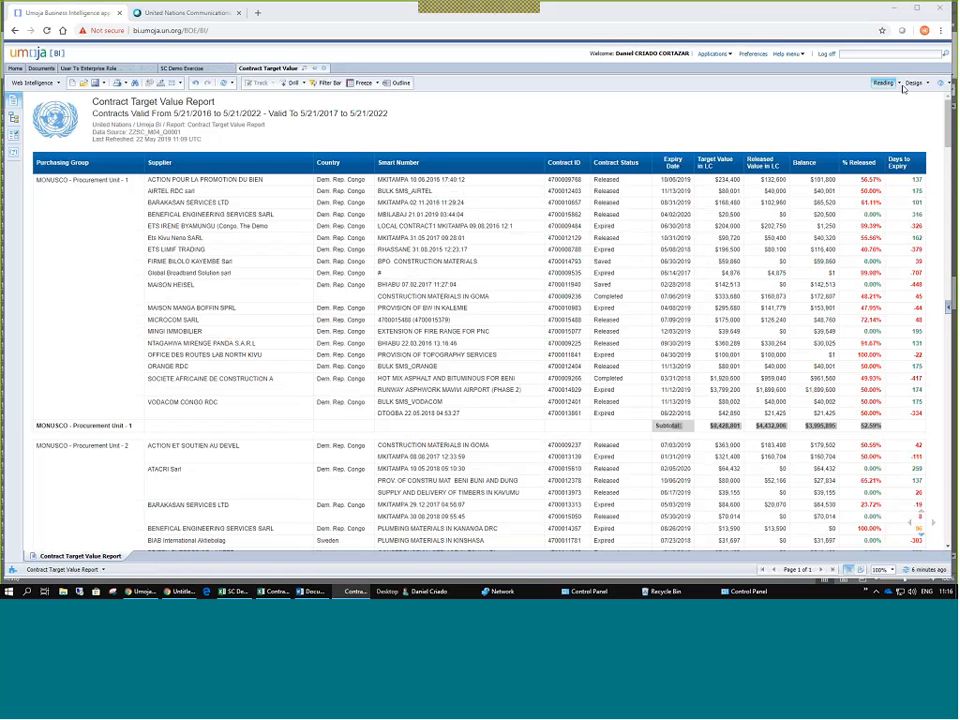
{"action": "left_click_drag", "start_coordinate": [903, 88], "coordinate": [251, 47]}
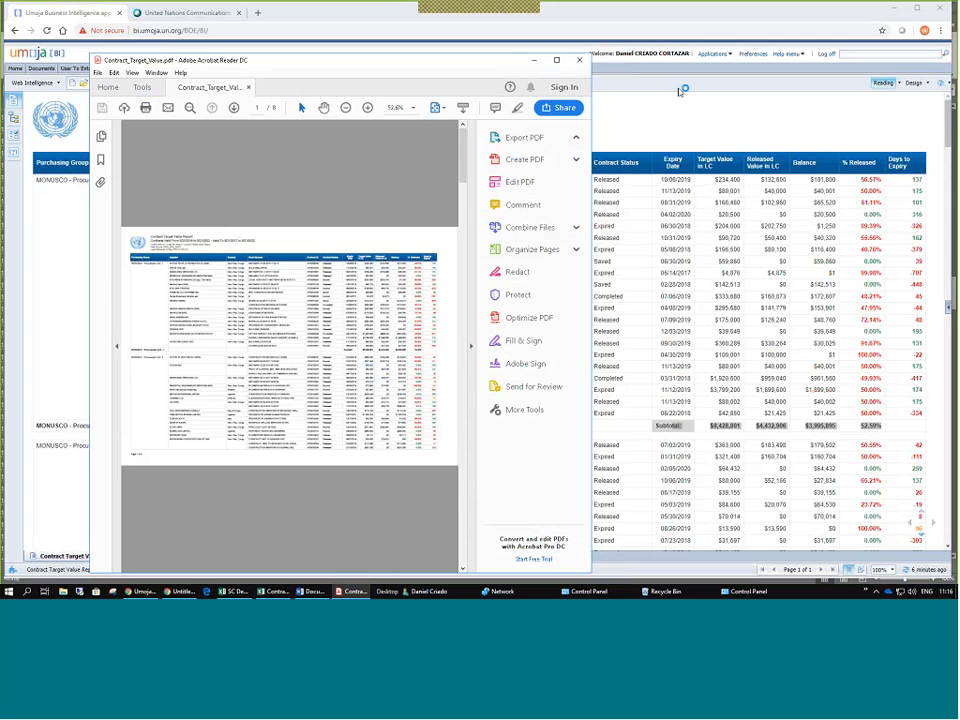
Maximize Acrobat, page through the 8-page PDF to page 7, dismiss the Edit PDF tip and close it.
{"action": "left_click", "coordinate": [557, 60]}
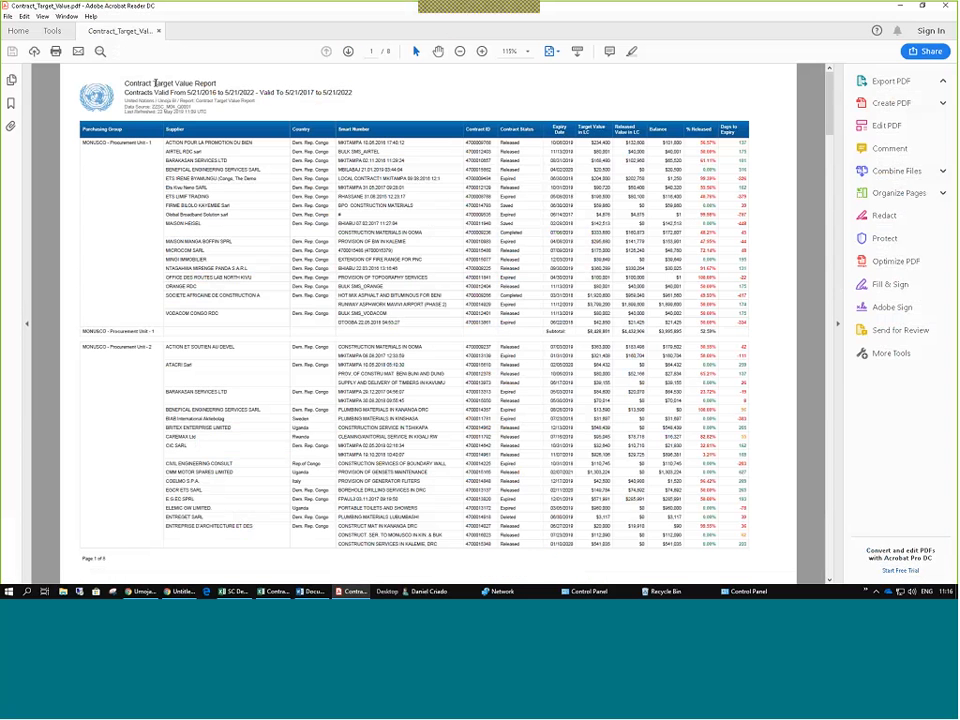
{"action": "left_click_drag", "start_coordinate": [156, 84], "coordinate": [156, 112]}
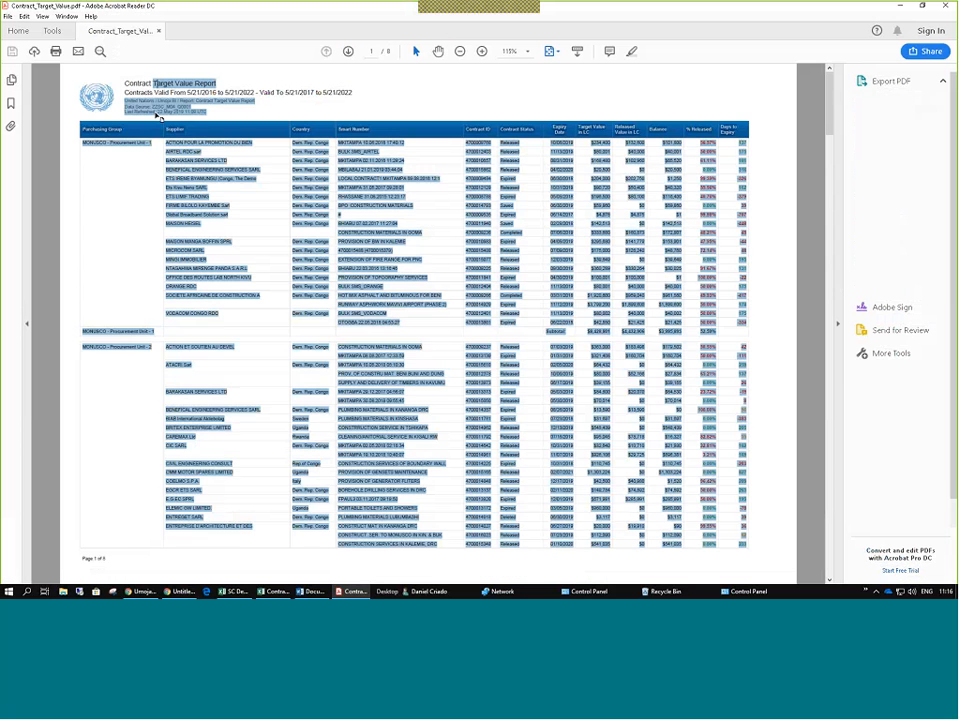
{"action": "left_click", "coordinate": [155, 112]}
{"action": "scroll", "coordinate": [378, 185], "scroll_direction": "down", "scroll_amount": 15}
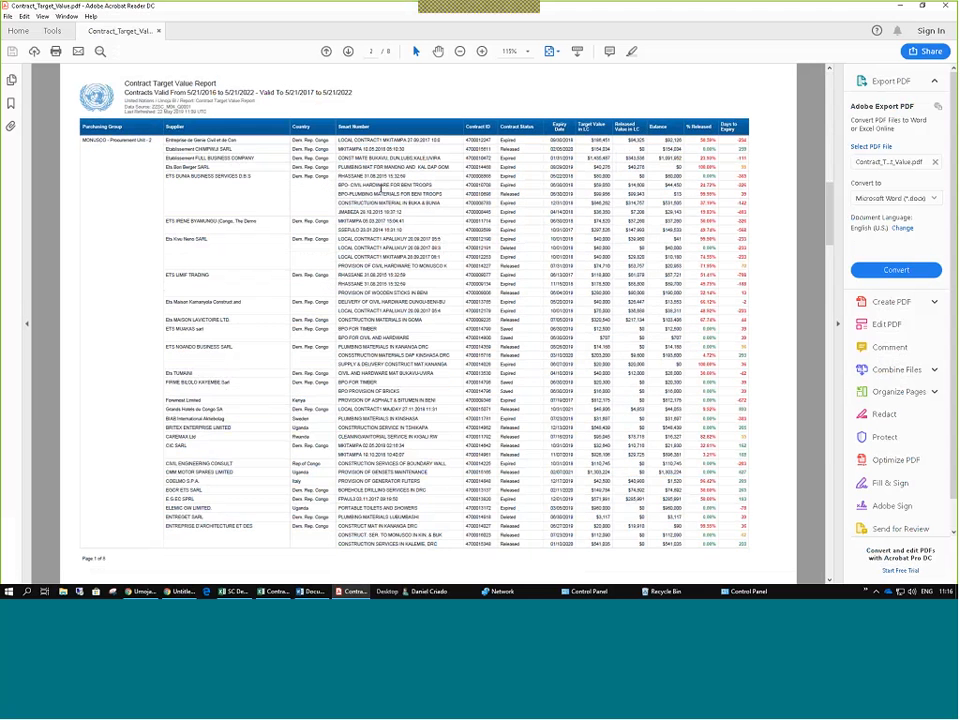
{"action": "scroll", "coordinate": [128, 184], "scroll_direction": "up", "scroll_amount": 3}
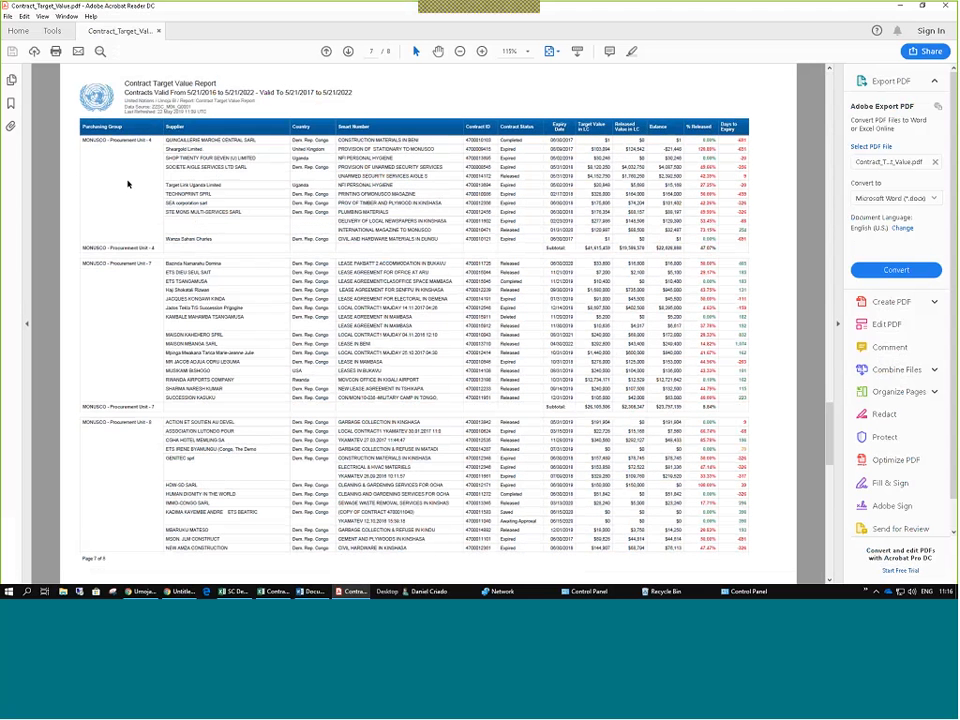
{"action": "left_click_drag", "start_coordinate": [128, 184], "coordinate": [511, 503]}
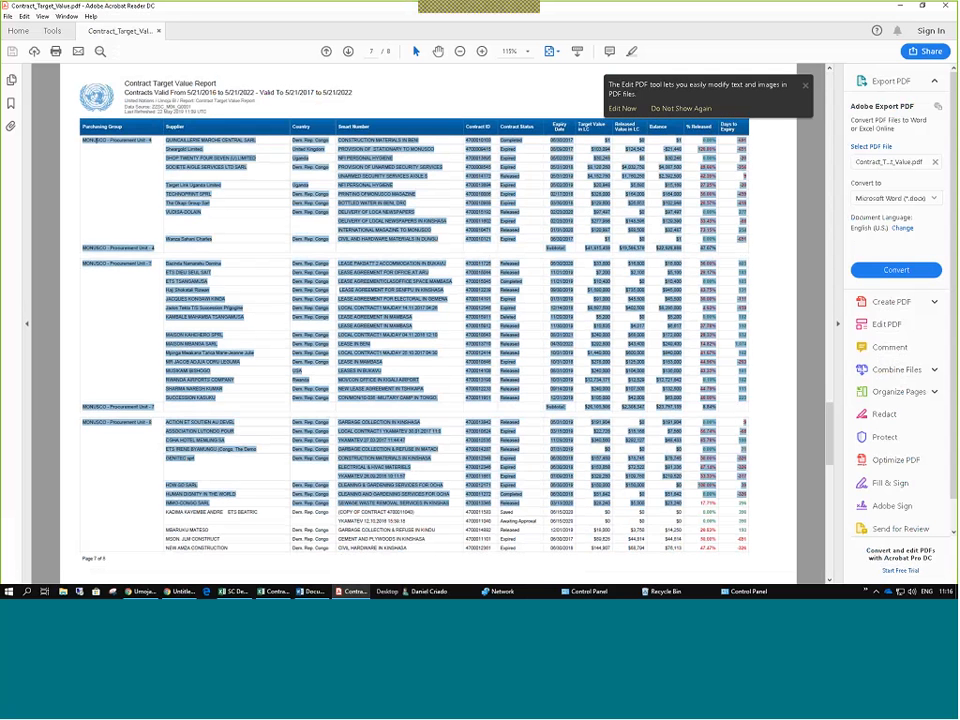
{"action": "left_click", "coordinate": [517, 314]}
{"action": "left_click", "coordinate": [805, 86]}
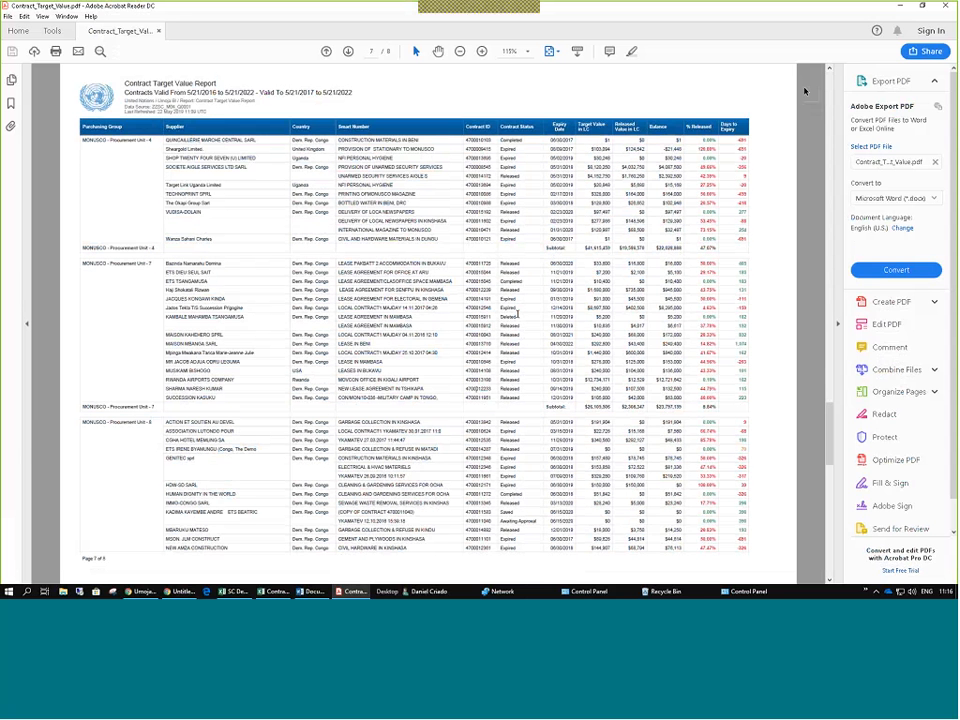
{"action": "left_click", "coordinate": [941, 5]}
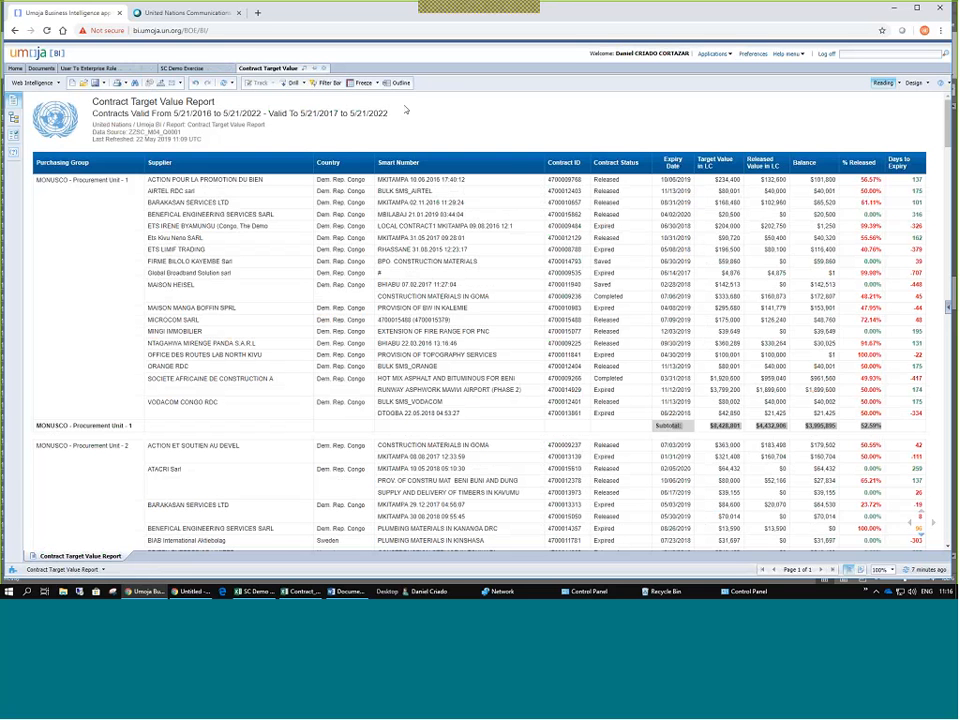
Close Contract_Target_Value.xlsx with Don't Save and return to the Umoja BI report.
{"action": "left_click", "coordinate": [383, 214]}
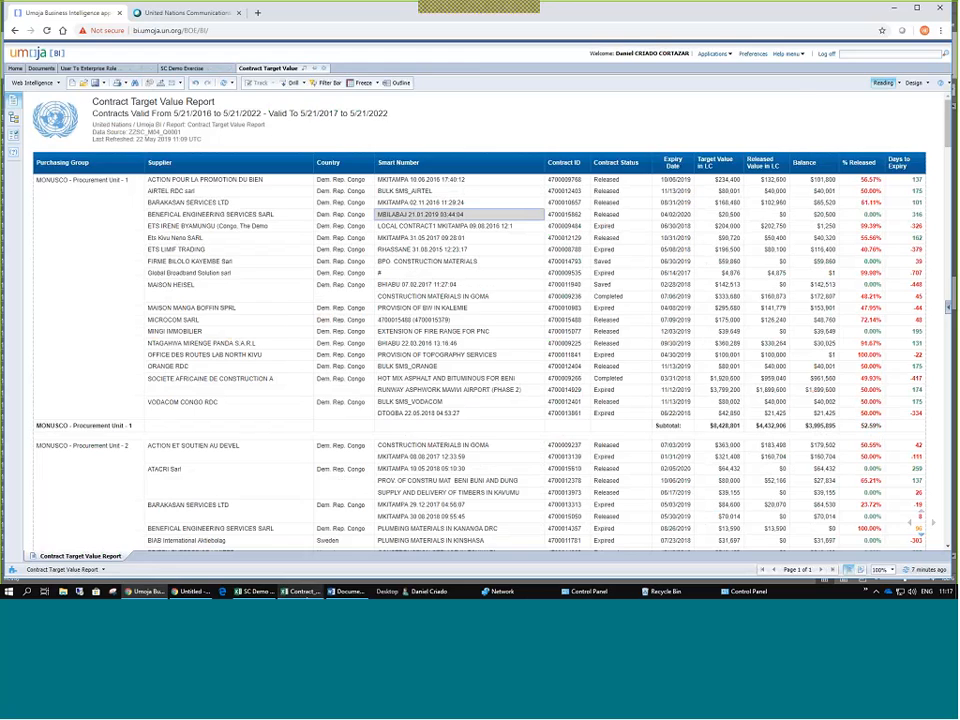
{"action": "left_click", "coordinate": [303, 591]}
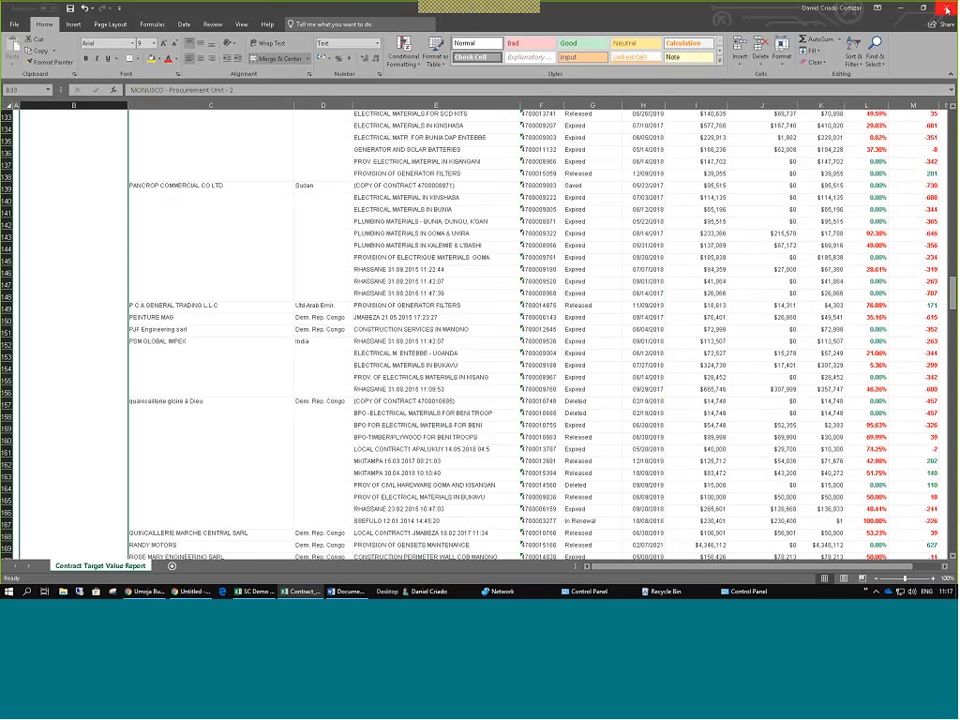
{"action": "left_click", "coordinate": [947, 8]}
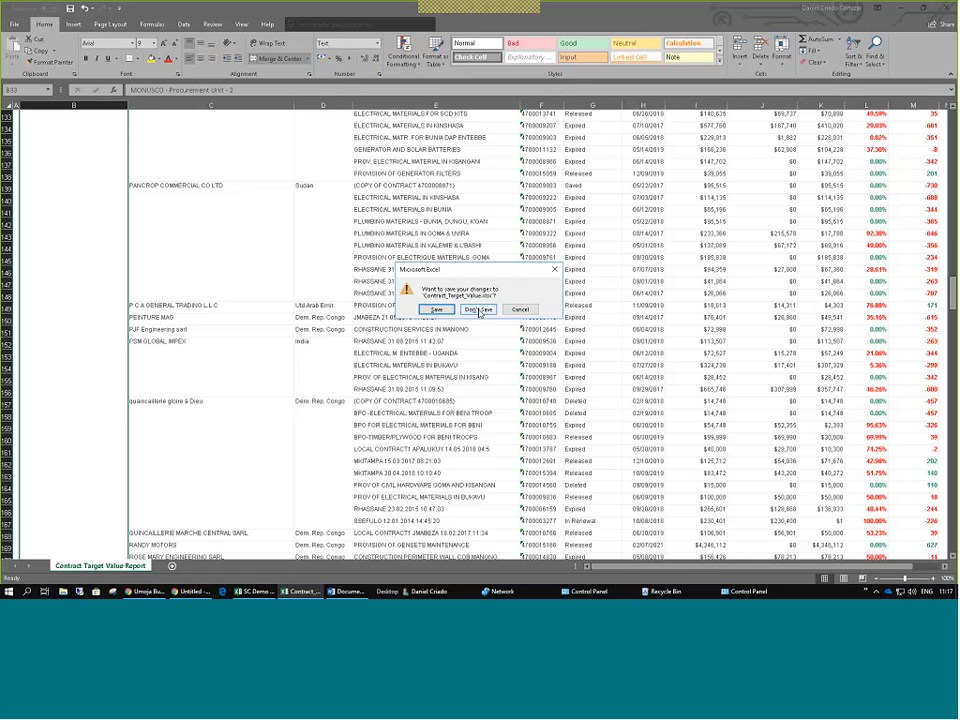
{"action": "left_click", "coordinate": [479, 311]}
{"action": "key", "text": "alt+Tab"}
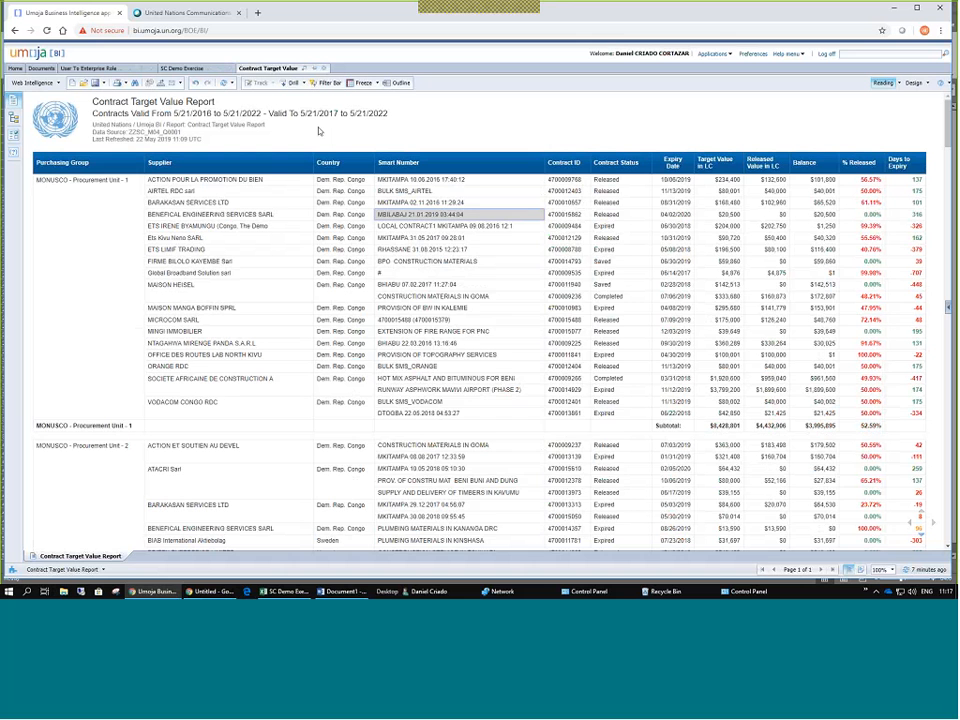
Export the report as Excel (.xlsx) and open the downloaded file from the download bar.
{"action": "left_click", "coordinate": [161, 84]}
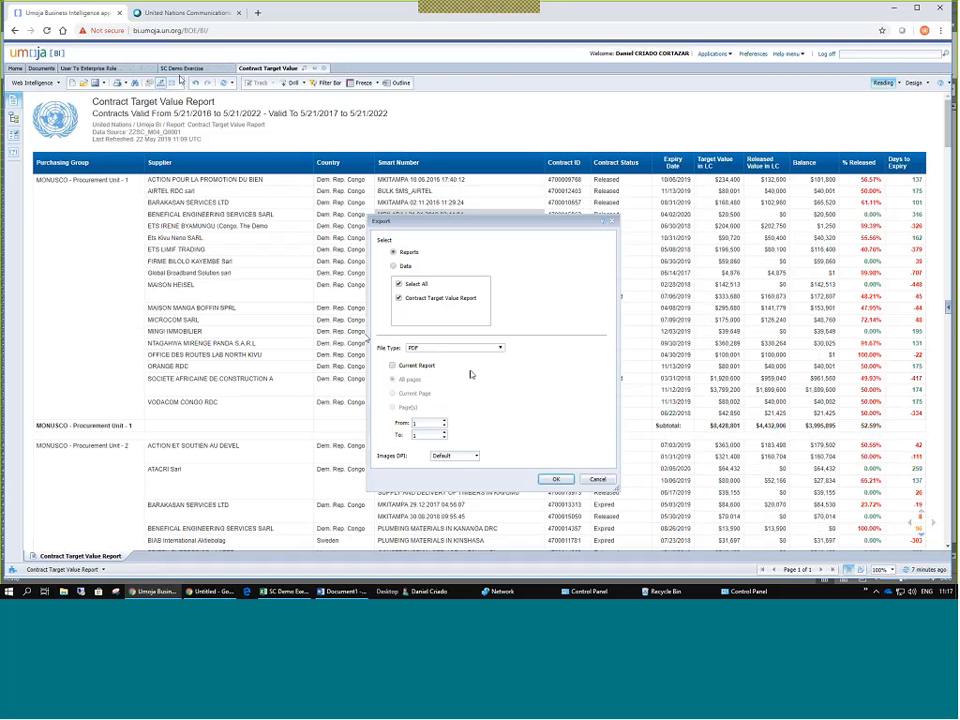
{"action": "left_click", "coordinate": [480, 347]}
{"action": "left_click", "coordinate": [427, 367]}
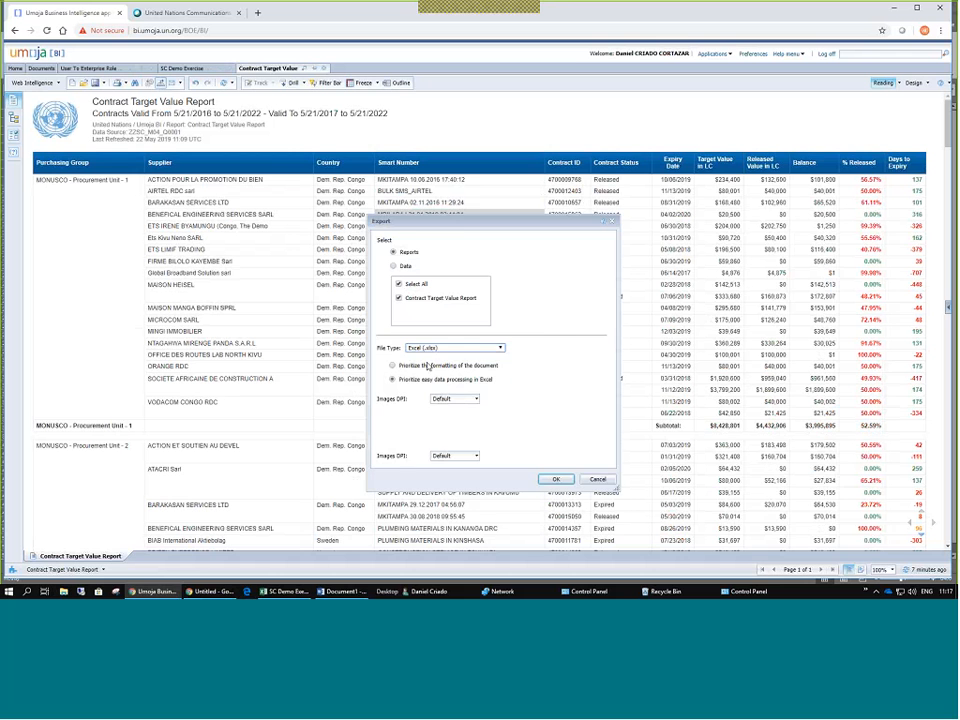
{"action": "left_click", "coordinate": [556, 479]}
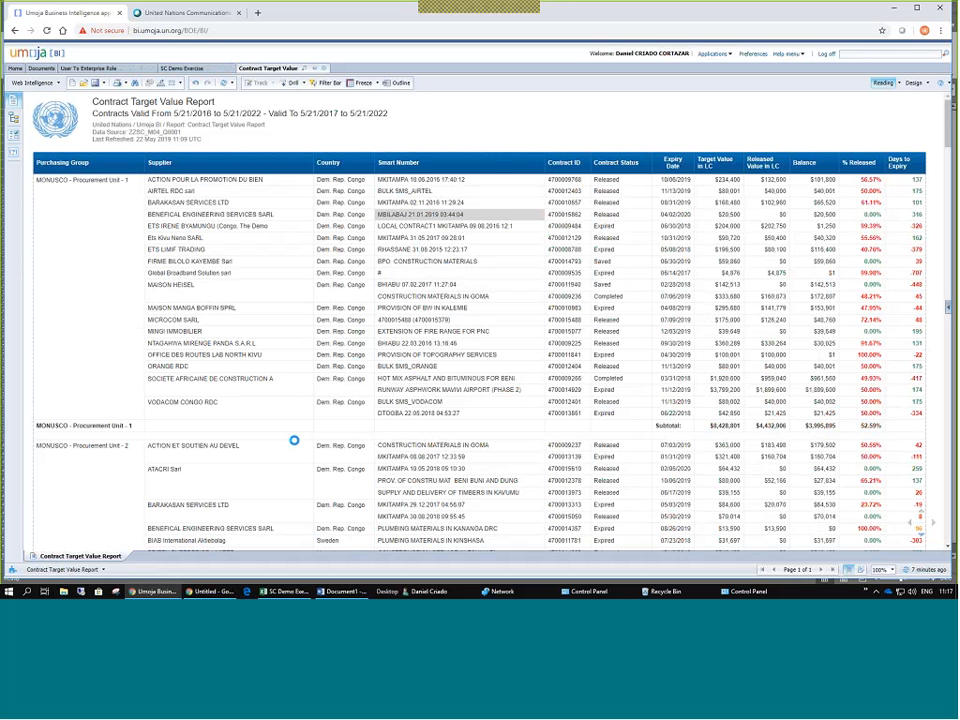
{"action": "left_click", "coordinate": [107, 566]}
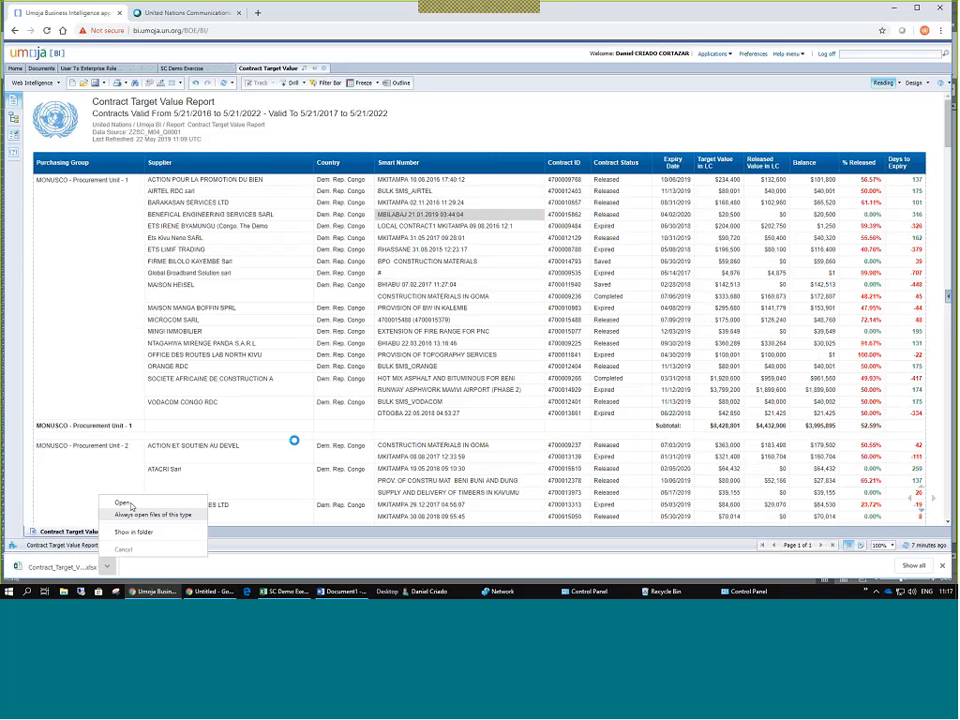
{"action": "left_click", "coordinate": [116, 561]}
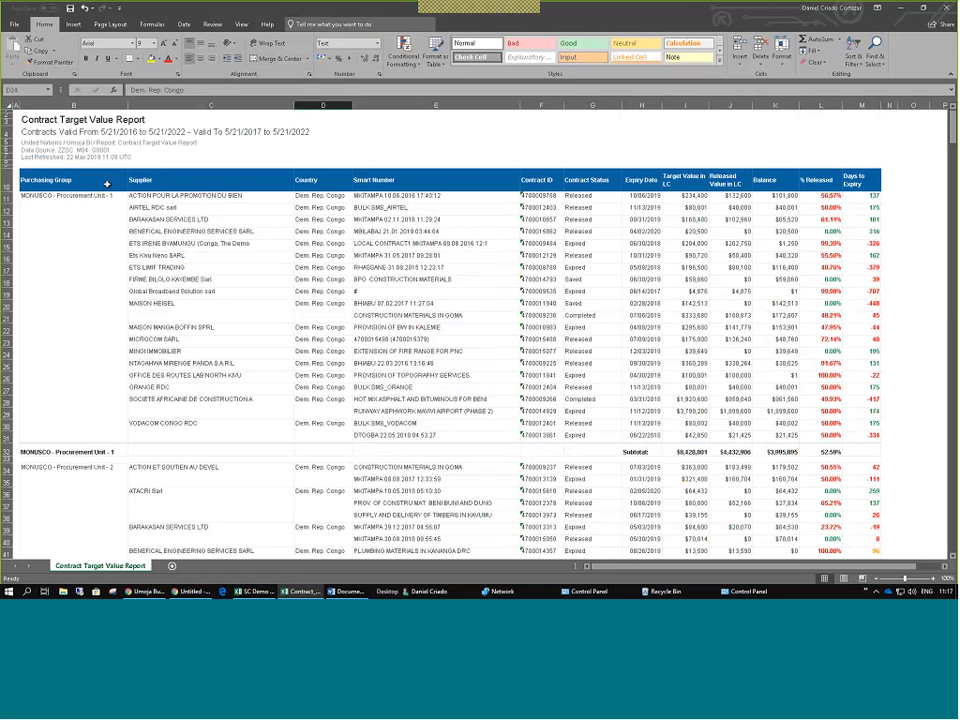
{"action": "left_click_drag", "start_coordinate": [107, 184], "coordinate": [578, 184]}
{"action": "left_click", "coordinate": [641, 182]}
{"action": "scroll", "coordinate": [86, 184], "scroll_direction": "down", "scroll_amount": 2}
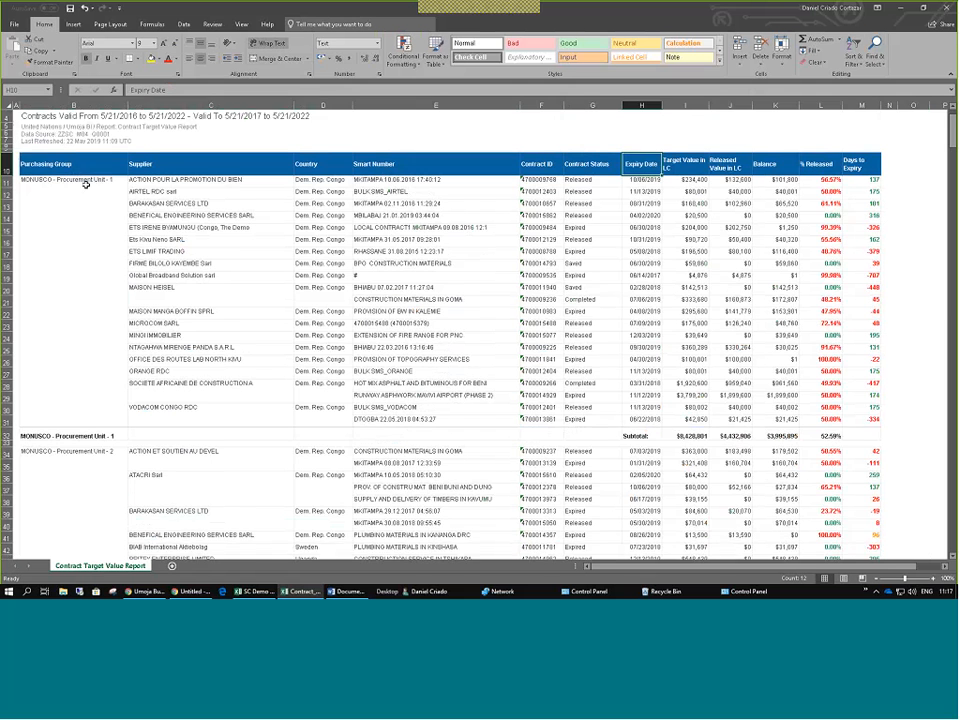
{"action": "left_click", "coordinate": [187, 399]}
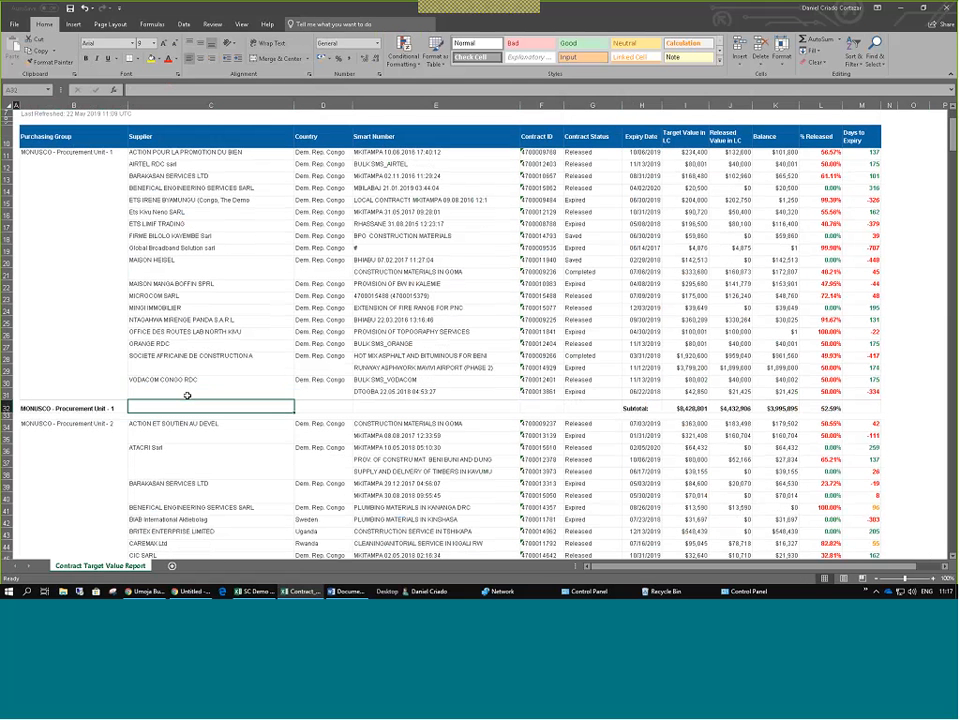
{"action": "key", "text": "Home"}
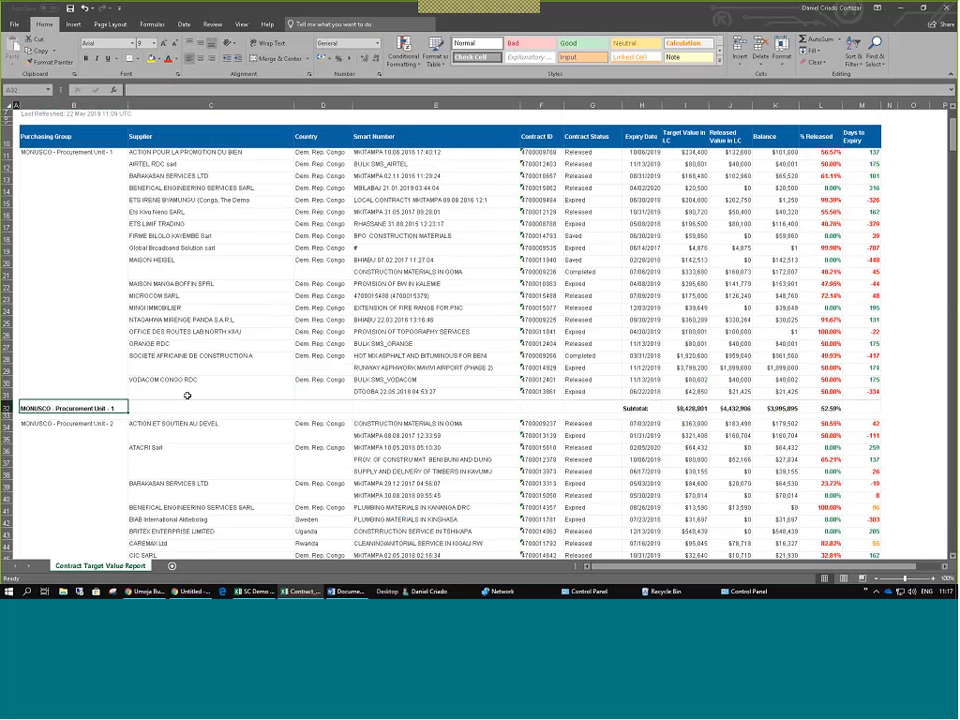
{"action": "key", "text": "Right"}
{"action": "key", "text": "Right"}
{"action": "key", "text": "Right"}
{"action": "key", "text": "Right"}
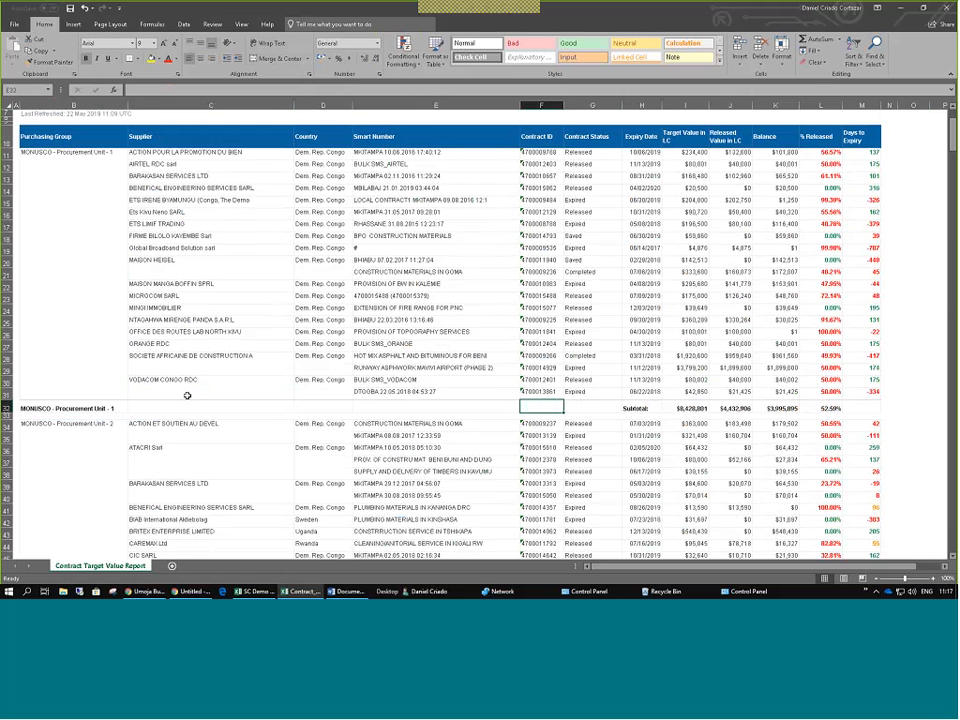
{"action": "key", "text": "Right"}
{"action": "key", "text": "Right"}
{"action": "key", "text": "Right"}
{"action": "key", "text": "Right"}
{"action": "key", "text": "Right"}
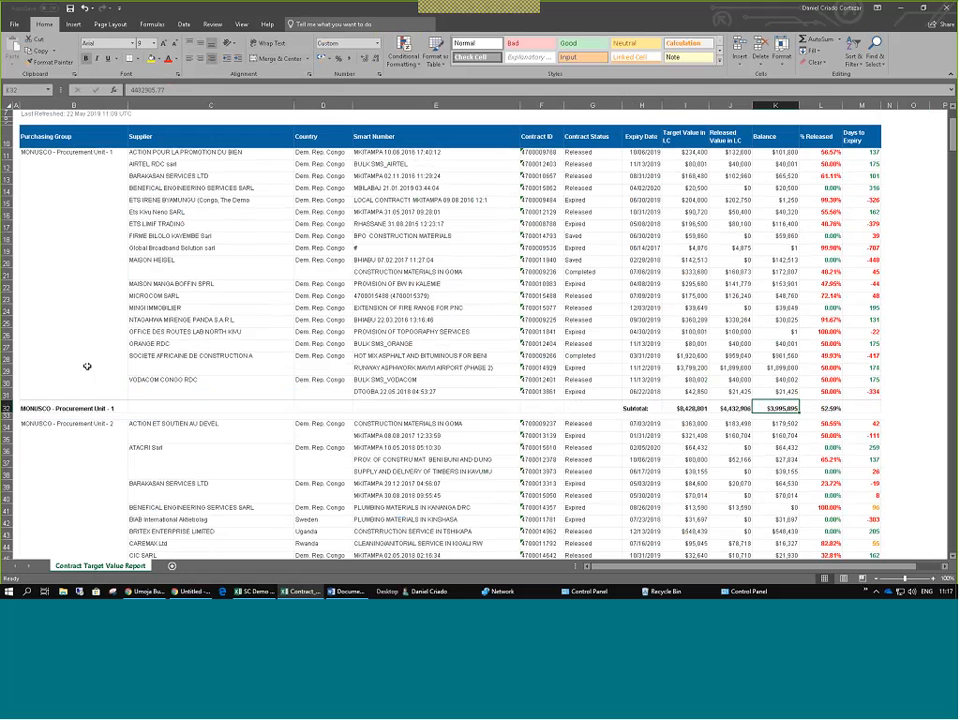
{"action": "left_click", "coordinate": [6, 409]}
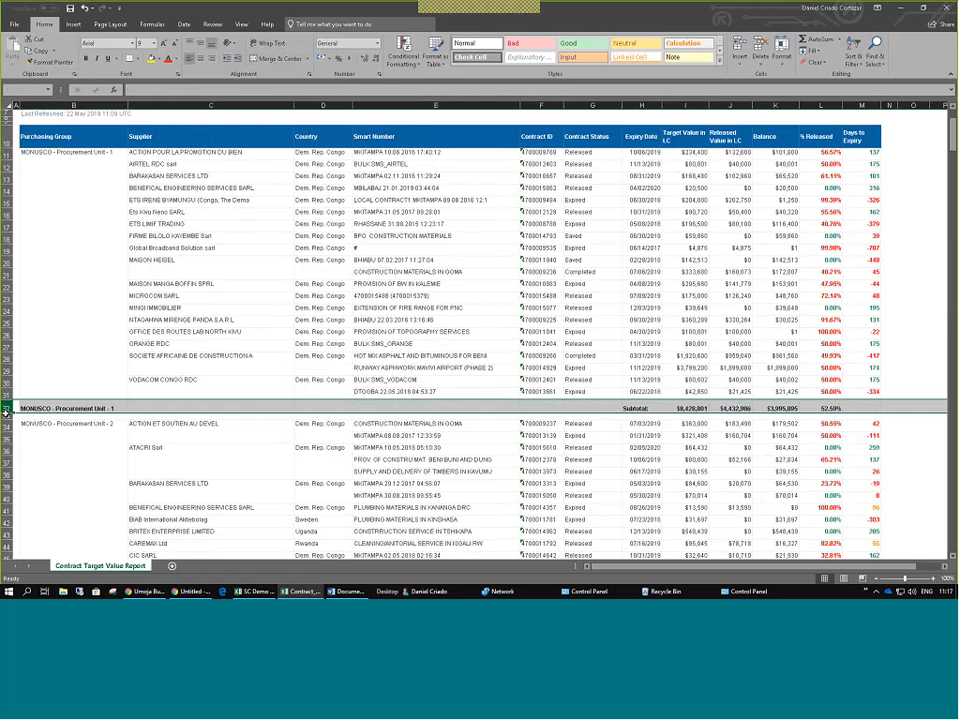
Delete the Procurement Unit - 1 subtotal row.
{"action": "right_click", "coordinate": [6, 410]}
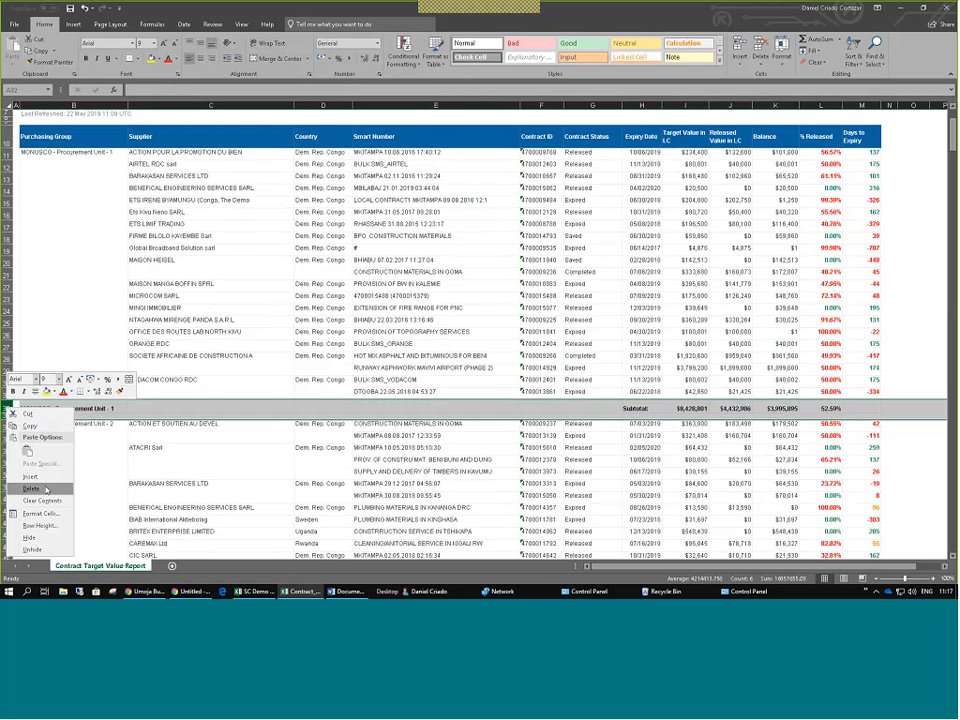
{"action": "left_click", "coordinate": [45, 489]}
{"action": "left_click", "coordinate": [138, 360]}
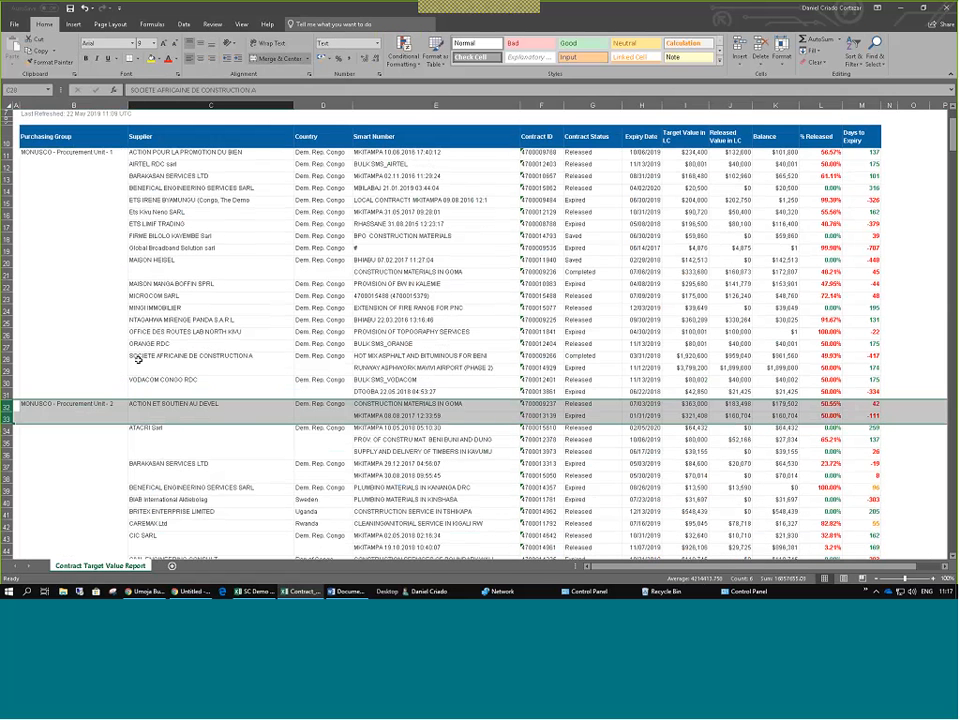
{"action": "scroll", "coordinate": [120, 366], "scroll_direction": "down", "scroll_amount": 2}
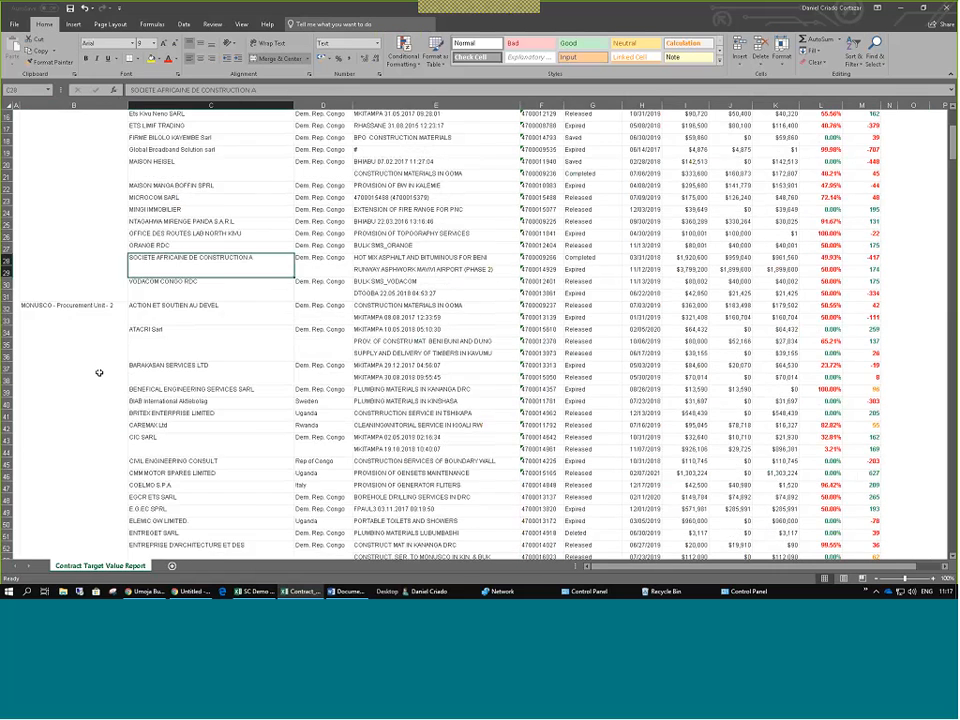
{"action": "scroll", "coordinate": [99, 373], "scroll_direction": "down", "scroll_amount": 12}
{"action": "scroll", "coordinate": [99, 373], "scroll_direction": "down", "scroll_amount": 10}
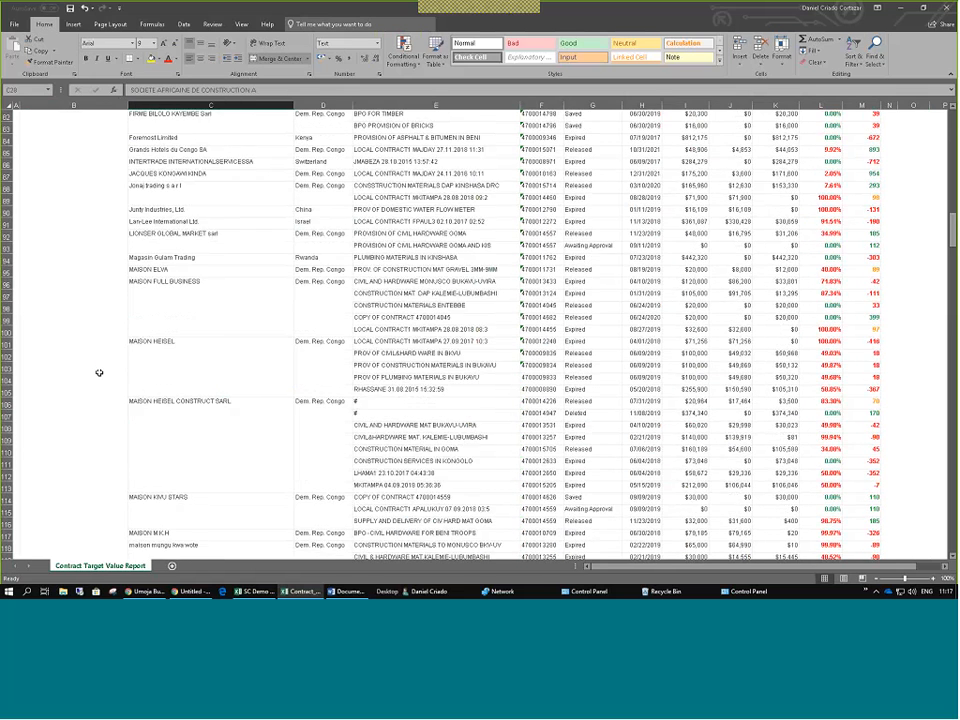
{"action": "scroll", "coordinate": [99, 373], "scroll_direction": "down", "scroll_amount": 6}
{"action": "scroll", "coordinate": [99, 373], "scroll_direction": "down", "scroll_amount": 20}
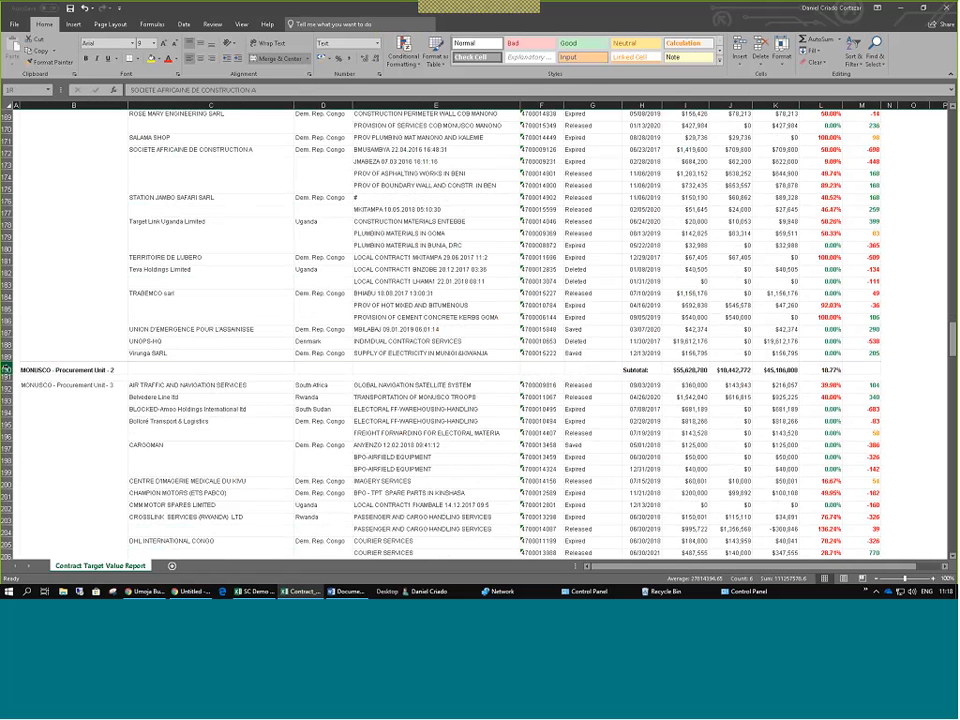
Select the Unit - 2 and Unit - 3 subtotal rows and view their row actions without deleting.
{"action": "left_click", "coordinate": [8, 369]}
{"action": "right_click", "coordinate": [8, 369]}
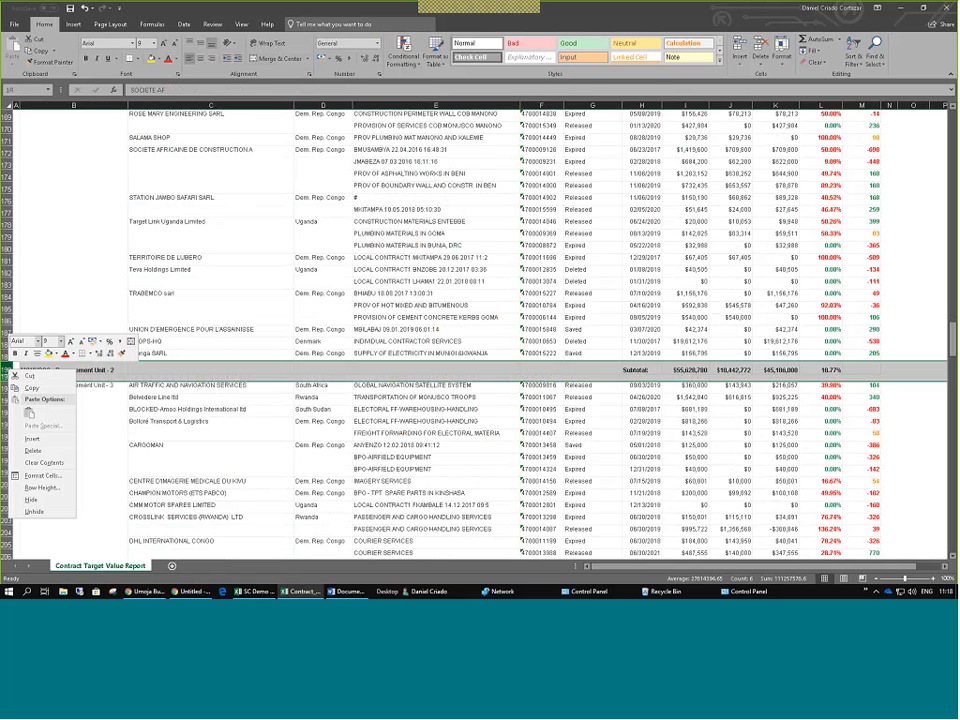
{"action": "scroll", "coordinate": [122, 302], "scroll_direction": "down", "scroll_amount": 18}
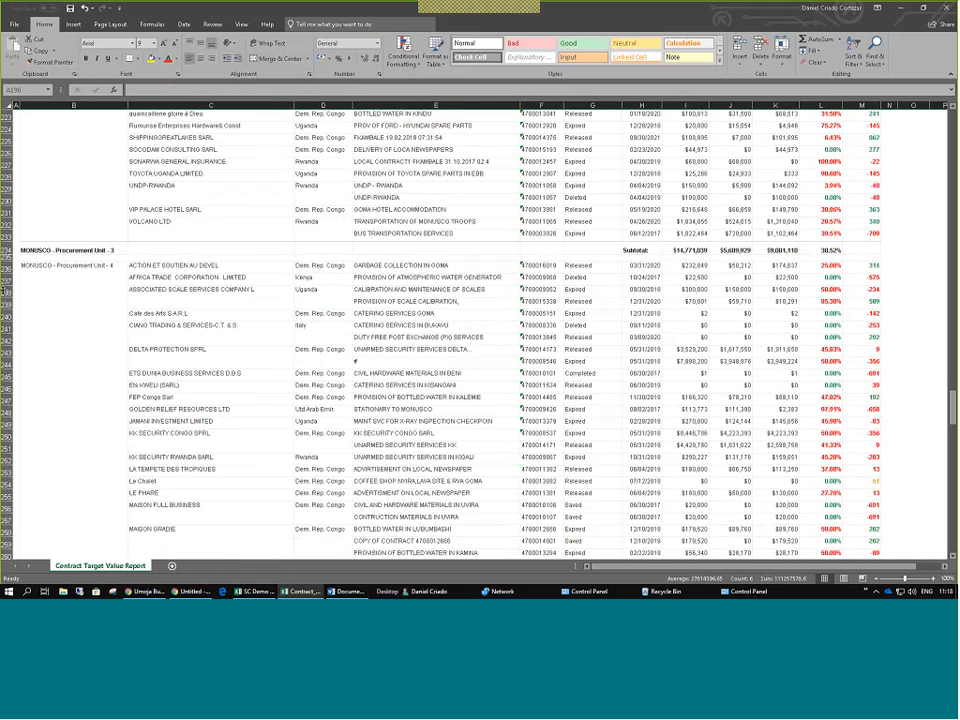
{"action": "scroll", "coordinate": [8, 286], "scroll_direction": "up", "scroll_amount": 1}
{"action": "left_click", "coordinate": [8, 286]}
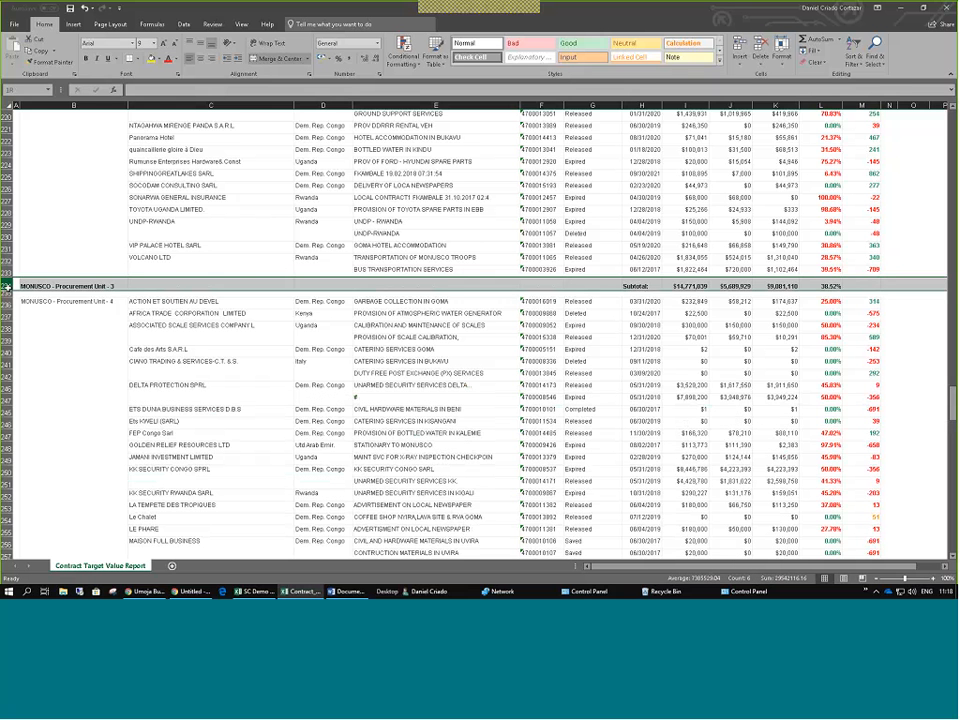
{"action": "right_click", "coordinate": [8, 286]}
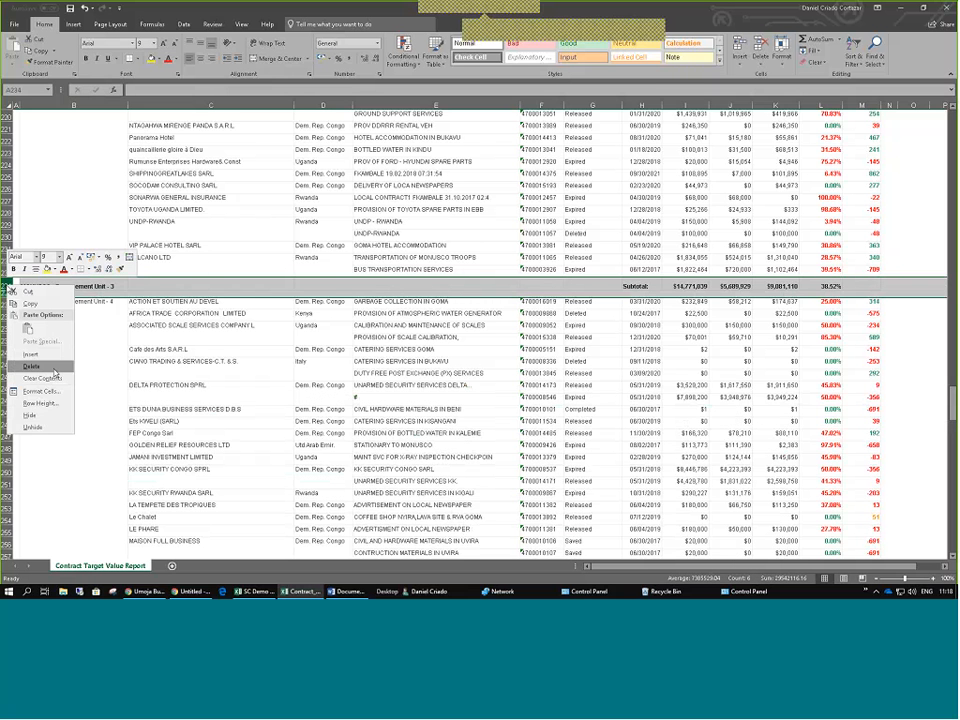
{"action": "left_click", "coordinate": [147, 333]}
Delete the Procurement Unit - 4 and Unit - 7 subtotal rows together.
{"action": "scroll", "coordinate": [100, 331], "scroll_direction": "down", "scroll_amount": 15}
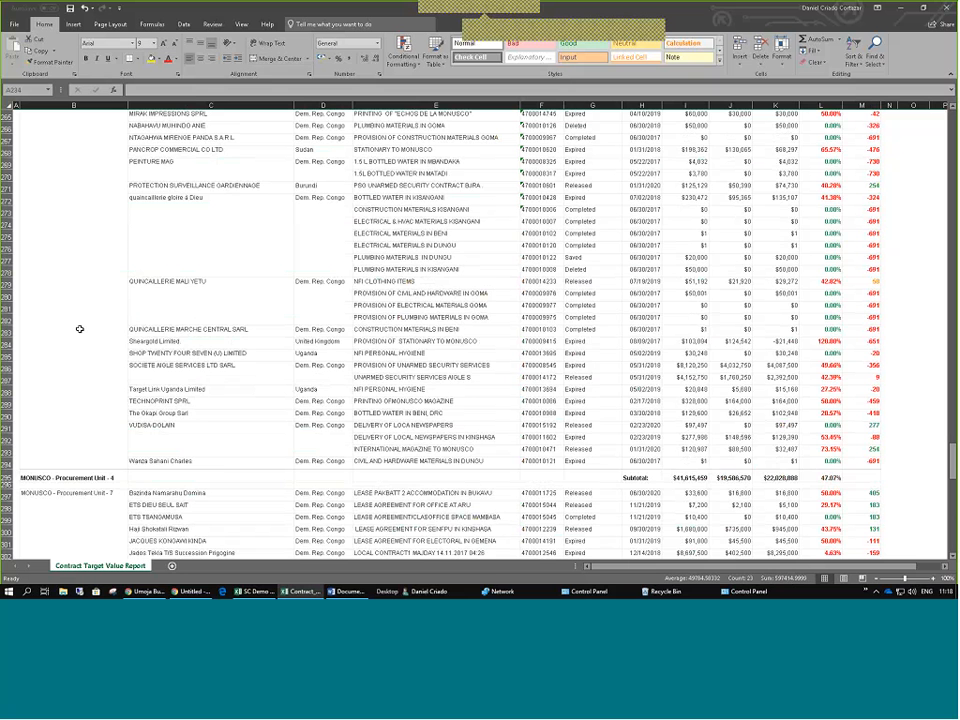
{"action": "scroll", "coordinate": [79, 328], "scroll_direction": "down", "scroll_amount": 7}
{"action": "left_click", "coordinate": [6, 227]}
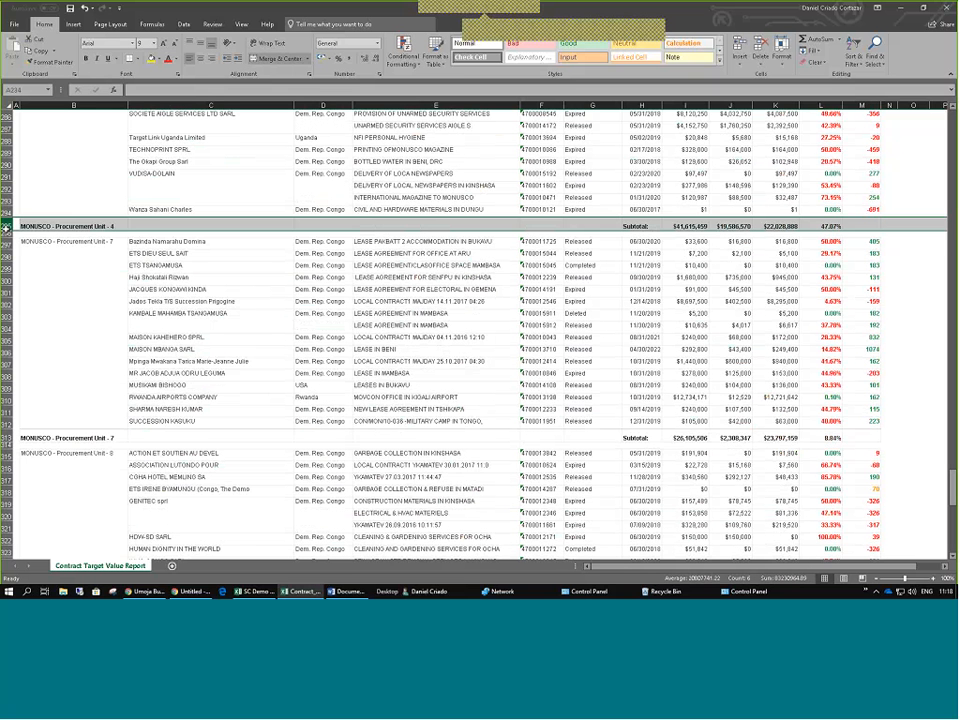
{"action": "left_click", "coordinate": [7, 438], "text": "ctrl"}
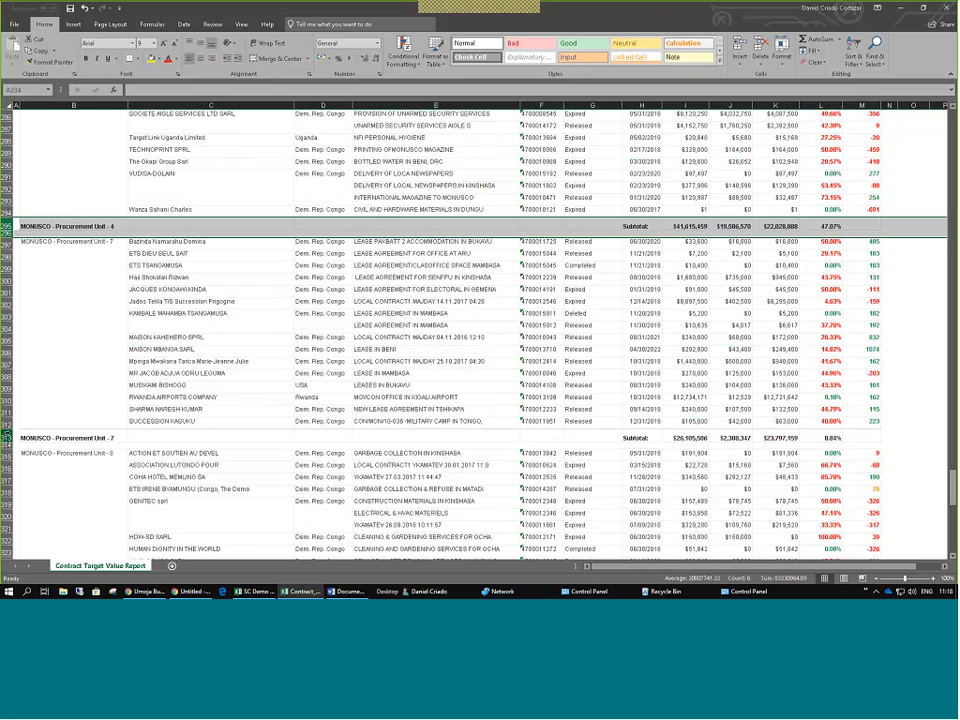
{"action": "right_click", "coordinate": [7, 440]}
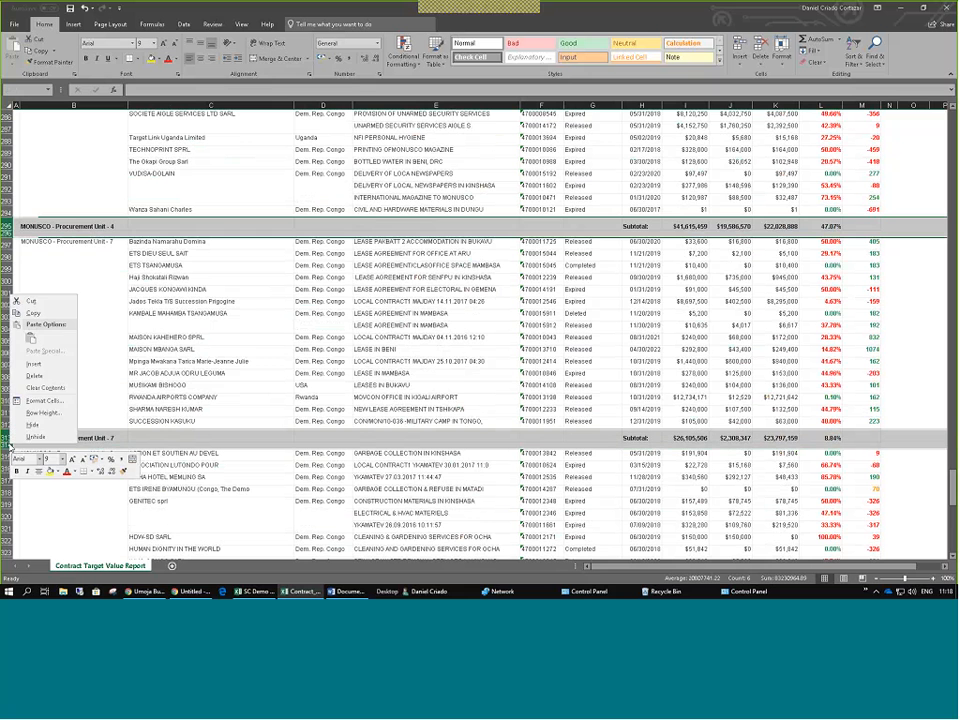
{"action": "left_click", "coordinate": [35, 375]}
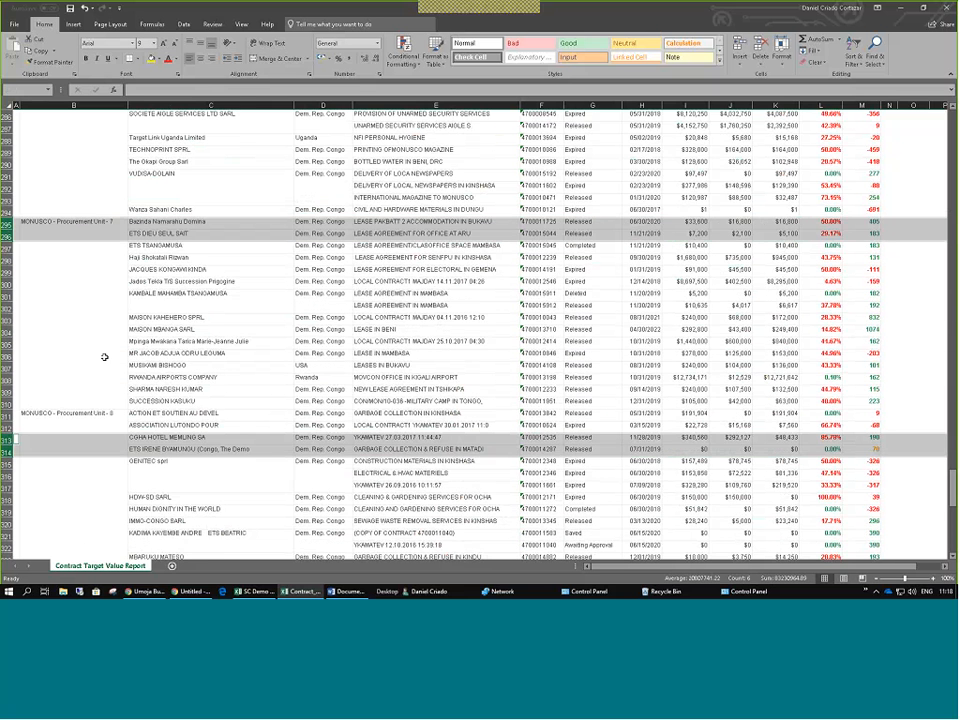
Delete the last subtotal row and the Overall Total row.
{"action": "scroll", "coordinate": [104, 357], "scroll_direction": "down", "scroll_amount": 5}
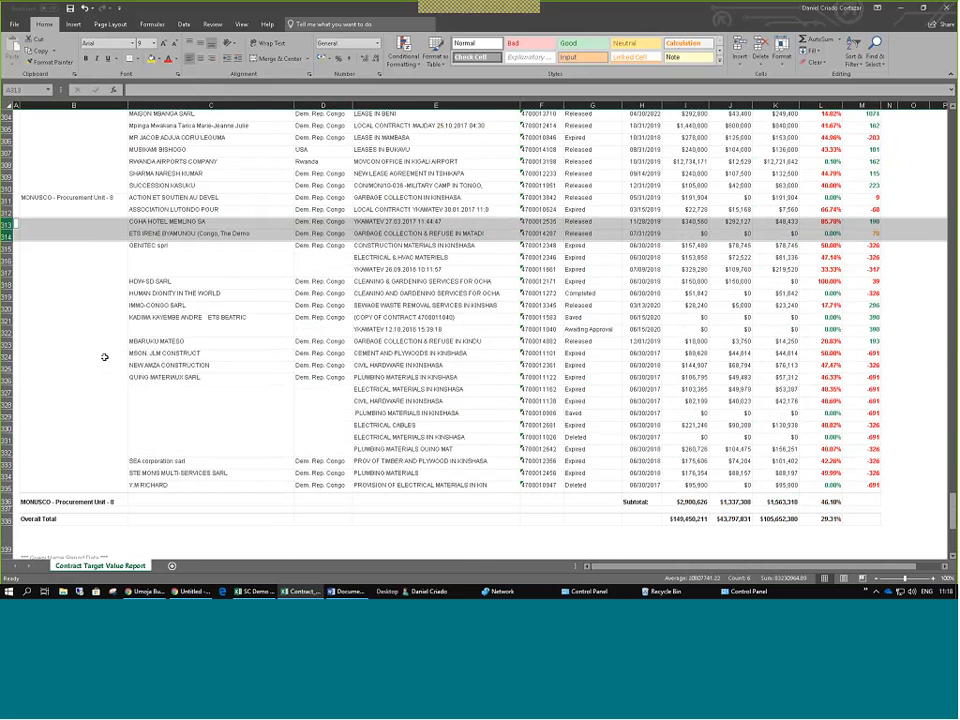
{"action": "scroll", "coordinate": [104, 357], "scroll_direction": "down", "scroll_amount": 3}
{"action": "left_click_drag", "start_coordinate": [5, 394], "coordinate": [4, 411]}
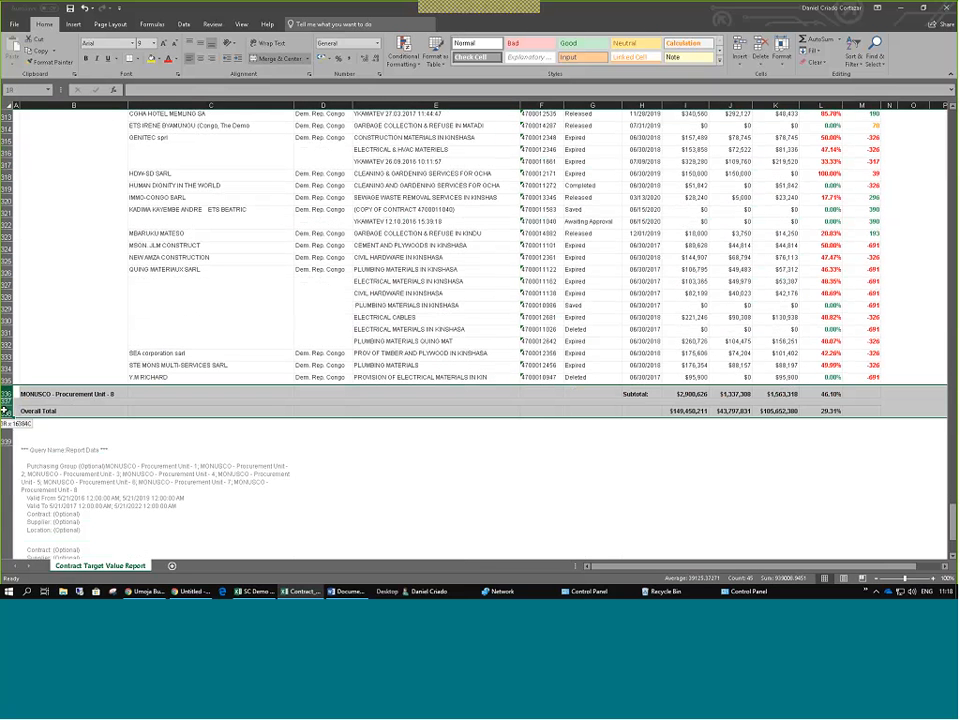
{"action": "right_click", "coordinate": [5, 392]}
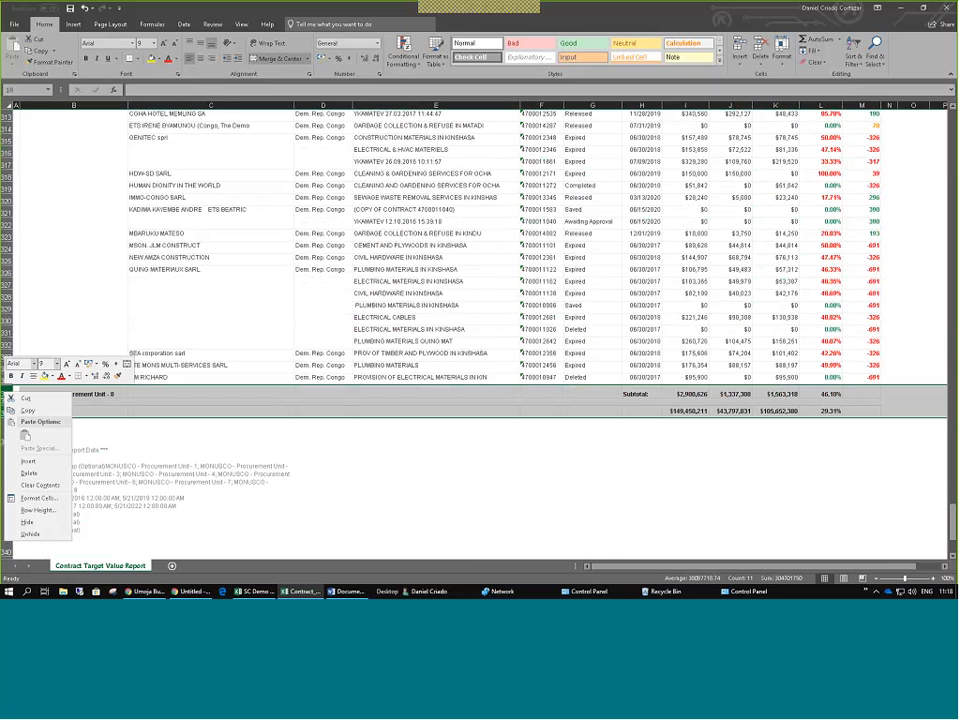
{"action": "left_click", "coordinate": [29, 473]}
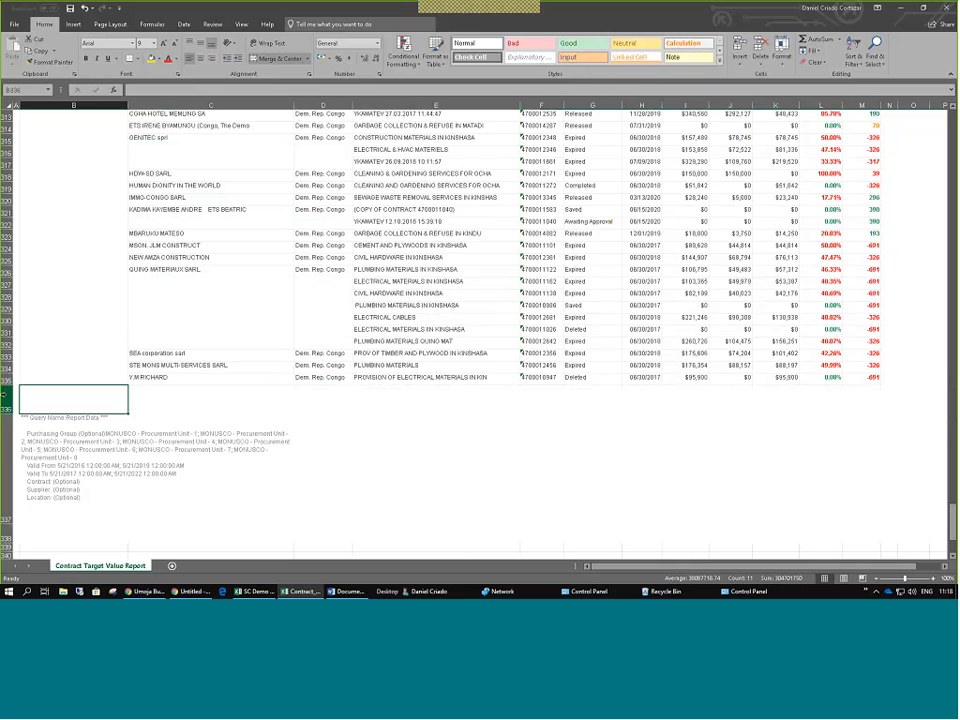
Delete the query information rows below the data and return to the top of the sheet.
{"action": "left_click_drag", "start_coordinate": [6, 395], "coordinate": [6, 524]}
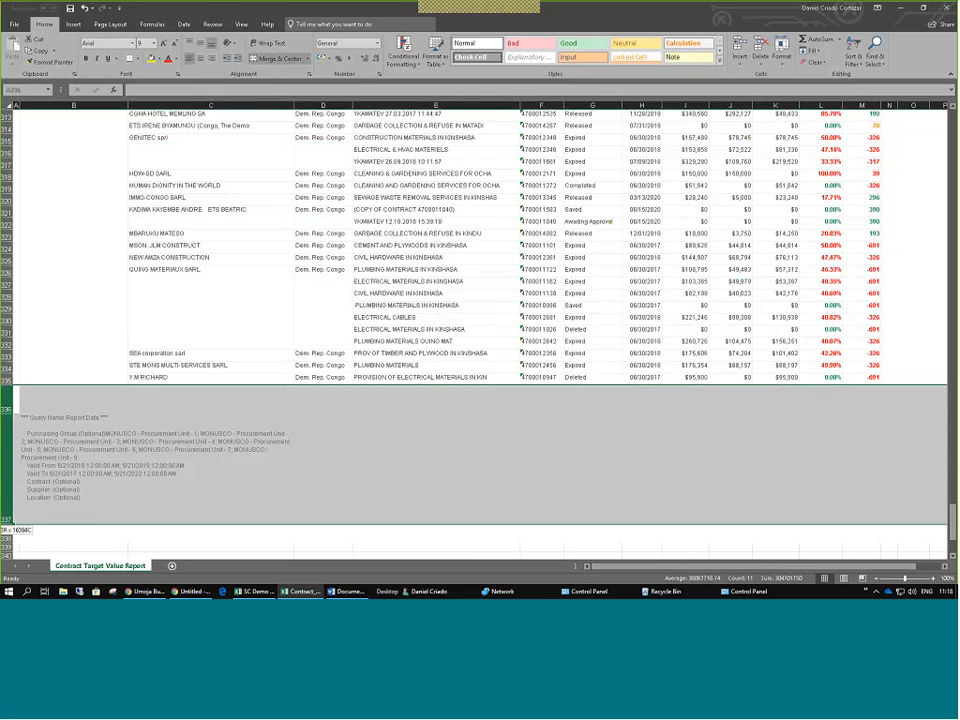
{"action": "right_click", "coordinate": [11, 394]}
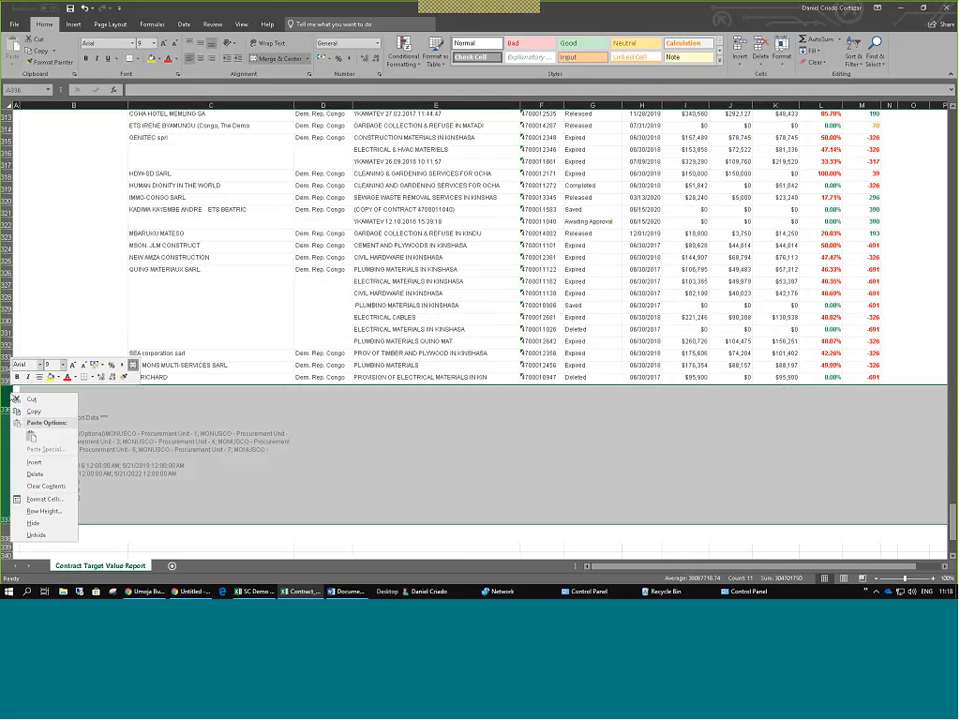
{"action": "left_click", "coordinate": [34, 474]}
{"action": "scroll", "coordinate": [275, 300], "scroll_direction": "up", "scroll_amount": 20}
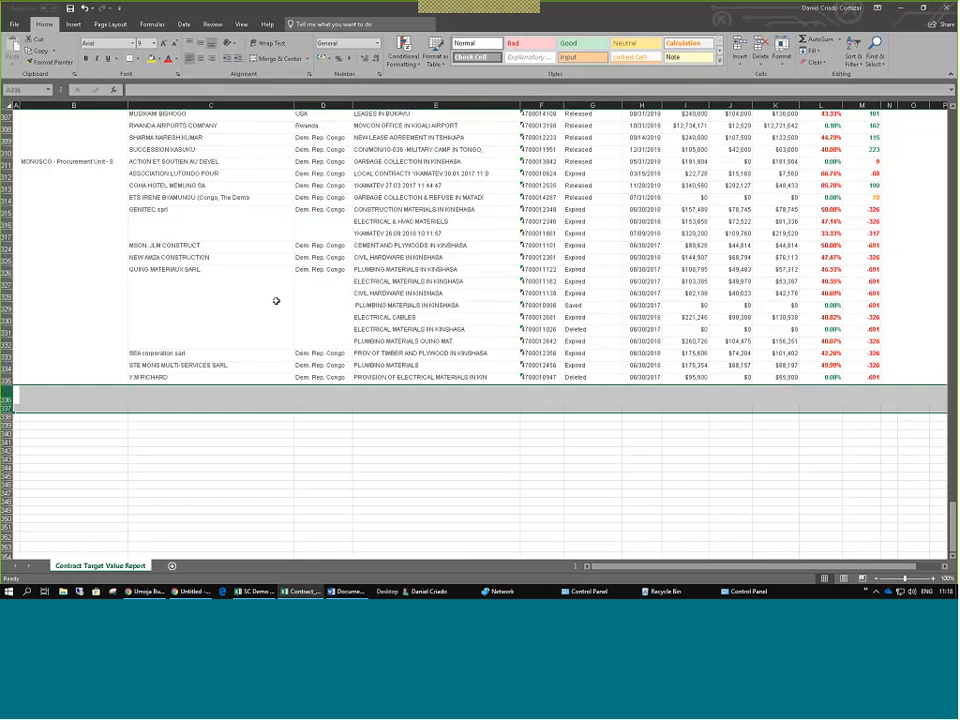
{"action": "scroll", "coordinate": [275, 300], "scroll_direction": "up", "scroll_amount": 20}
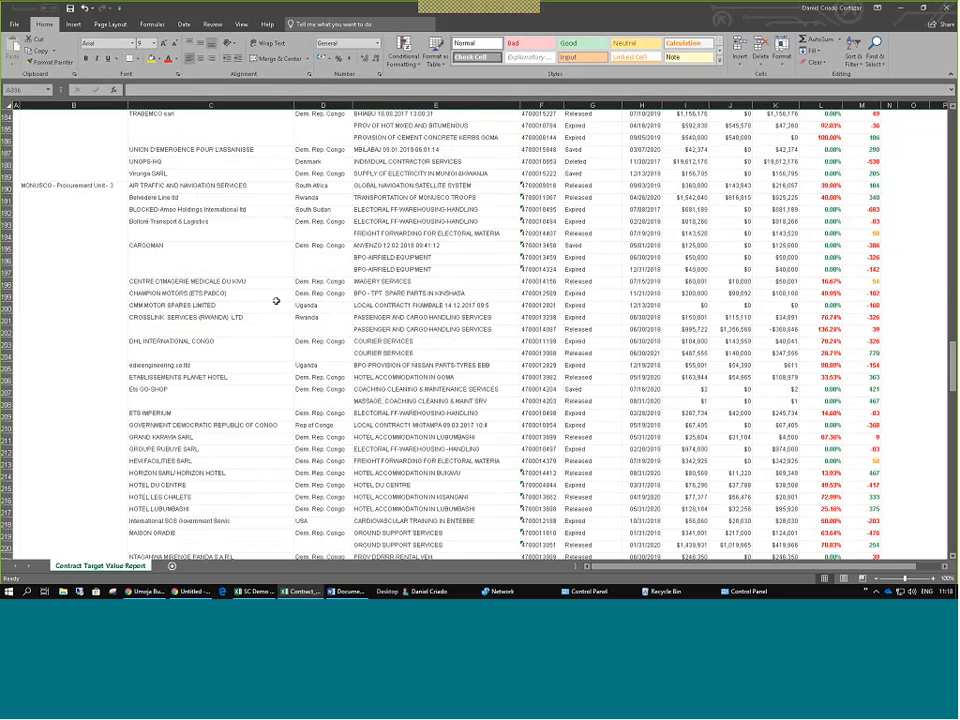
{"action": "scroll", "coordinate": [275, 300], "scroll_direction": "up", "scroll_amount": 20}
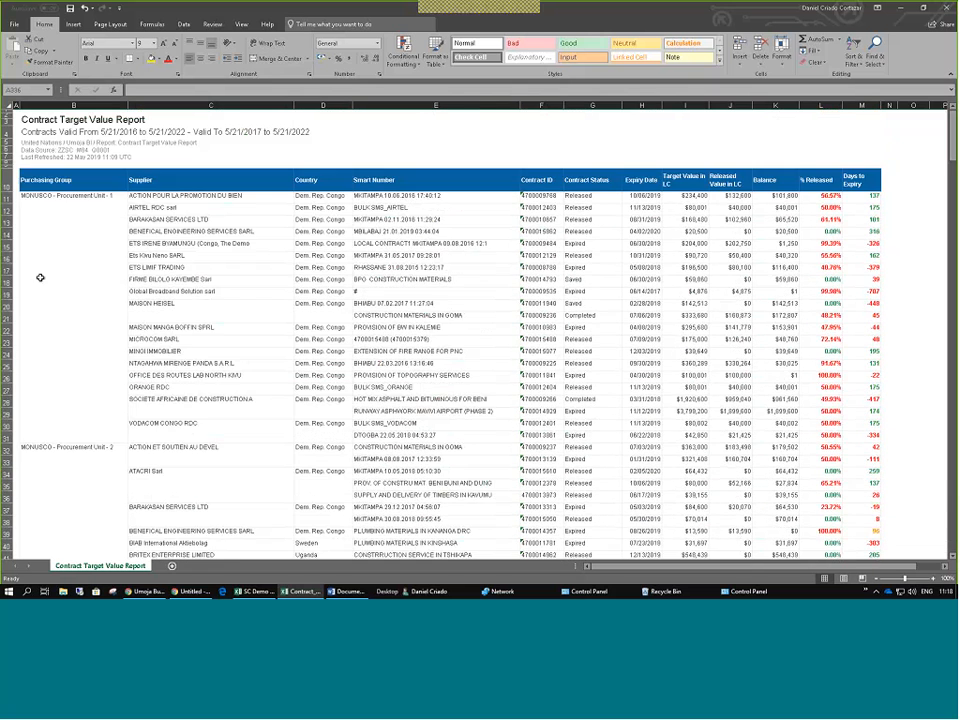
Convert range $B$10:$M$335 into a table with 'My table has headers' ticked.
{"action": "left_click", "coordinate": [184, 224]}
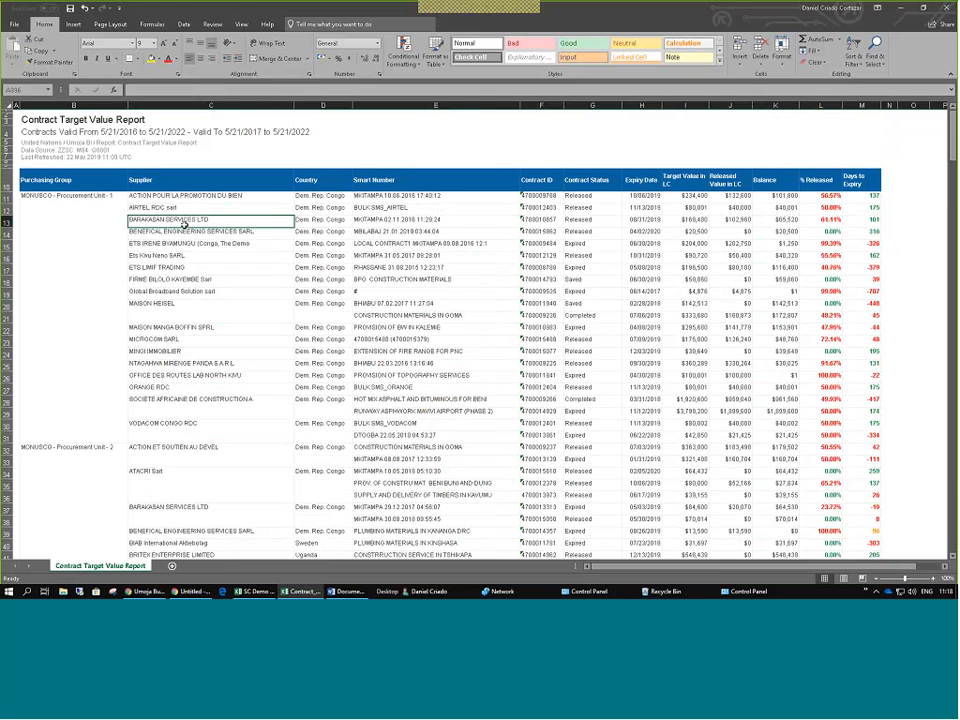
{"action": "key", "text": "ctrl+t"}
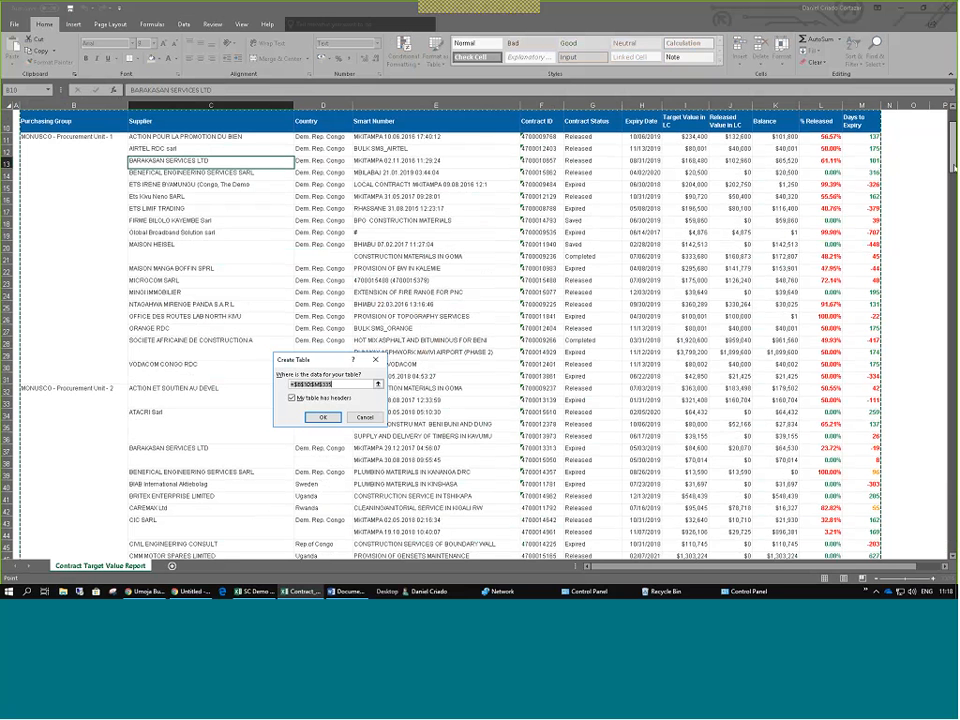
{"action": "left_click_drag", "start_coordinate": [953, 162], "coordinate": [953, 520]}
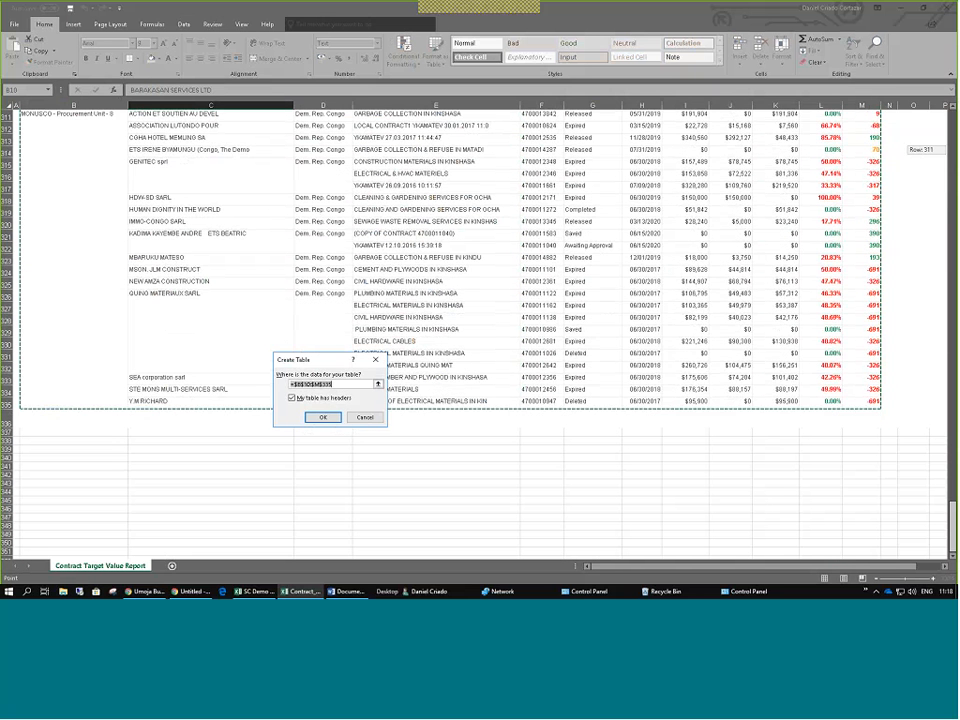
{"action": "left_click", "coordinate": [323, 417]}
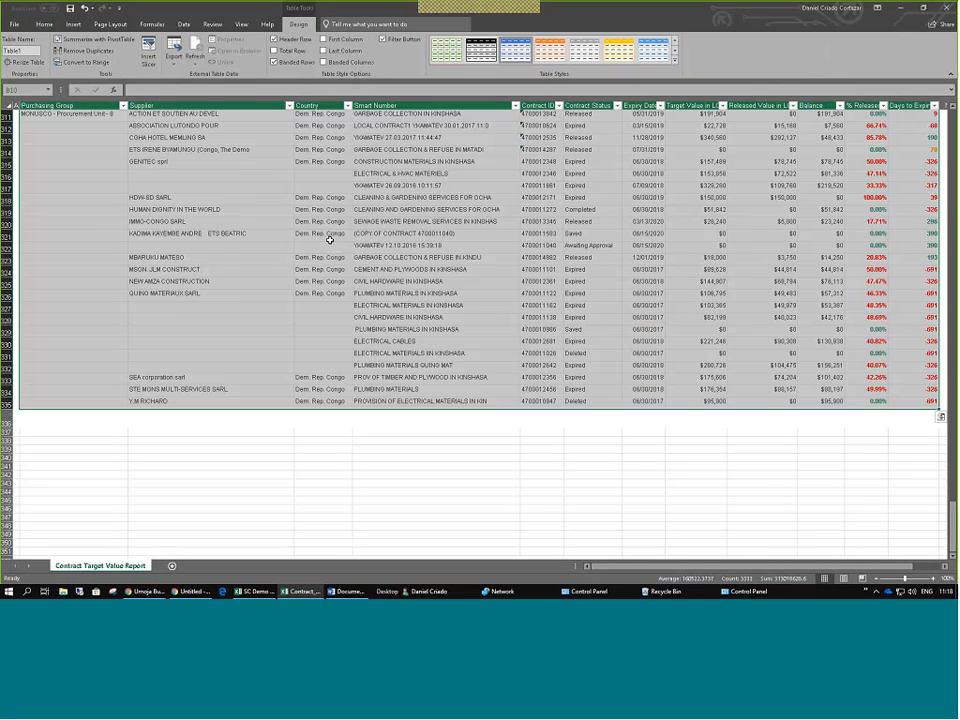
{"action": "left_click_drag", "start_coordinate": [952, 525], "coordinate": [952, 140]}
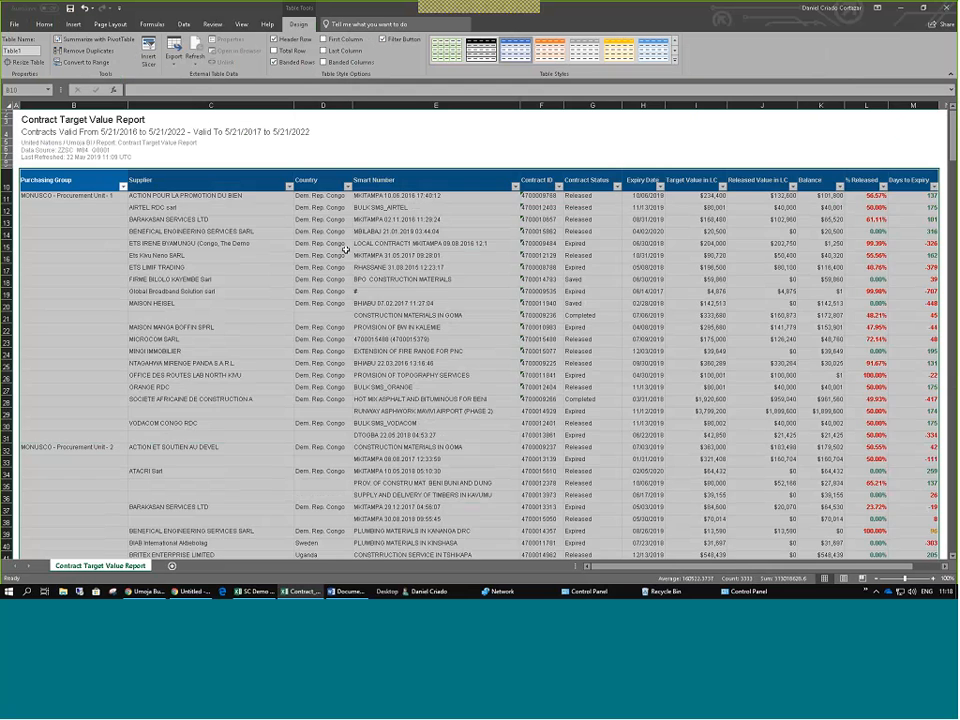
{"action": "left_click", "coordinate": [344, 246]}
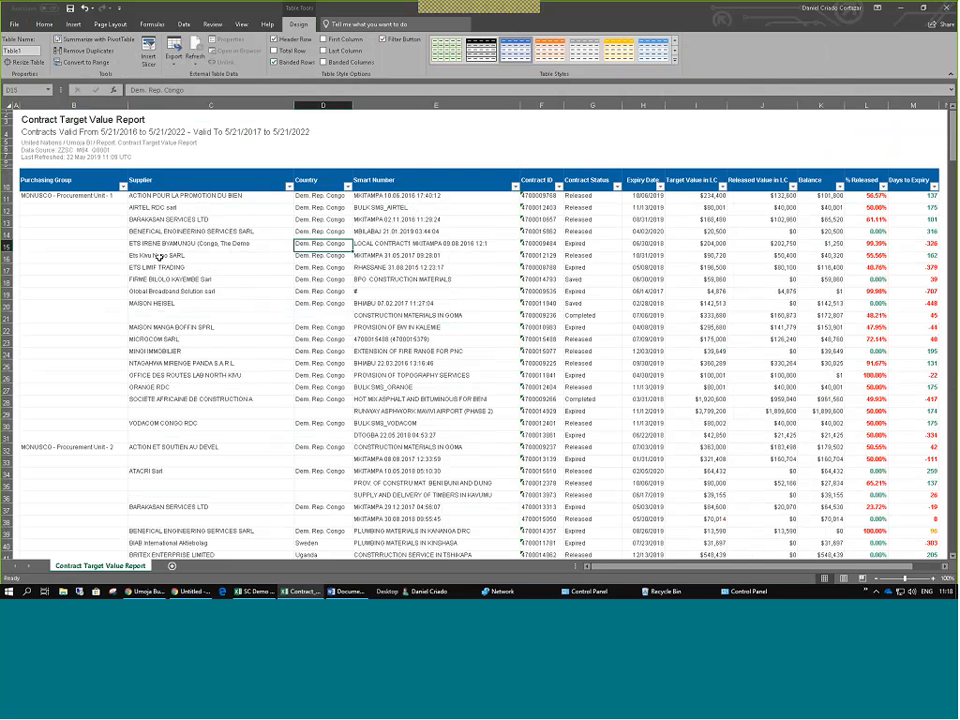
{"action": "left_click", "coordinate": [122, 187]}
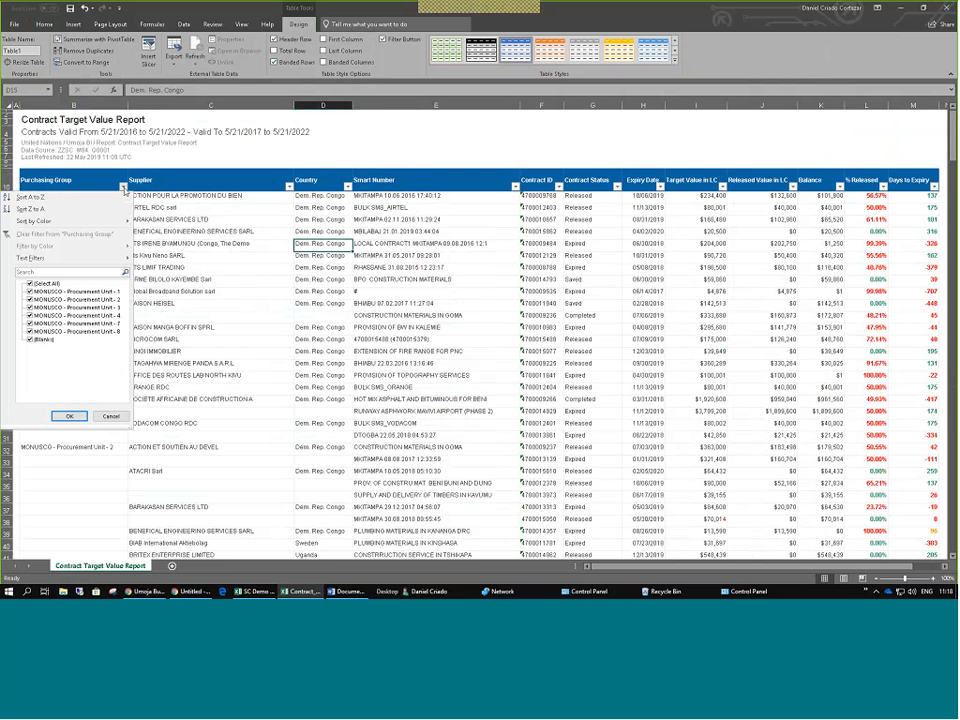
{"action": "left_click", "coordinate": [265, 178]}
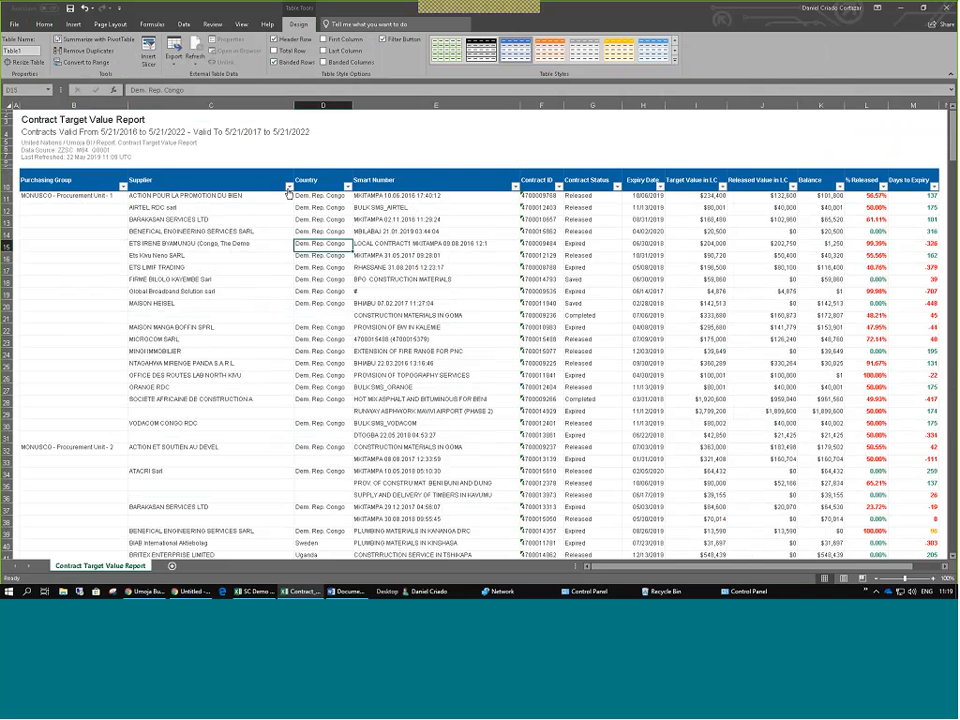
{"action": "left_click", "coordinate": [288, 187]}
{"action": "left_click", "coordinate": [378, 283]}
{"action": "scroll", "coordinate": [378, 280], "scroll_direction": "down", "scroll_amount": 6}
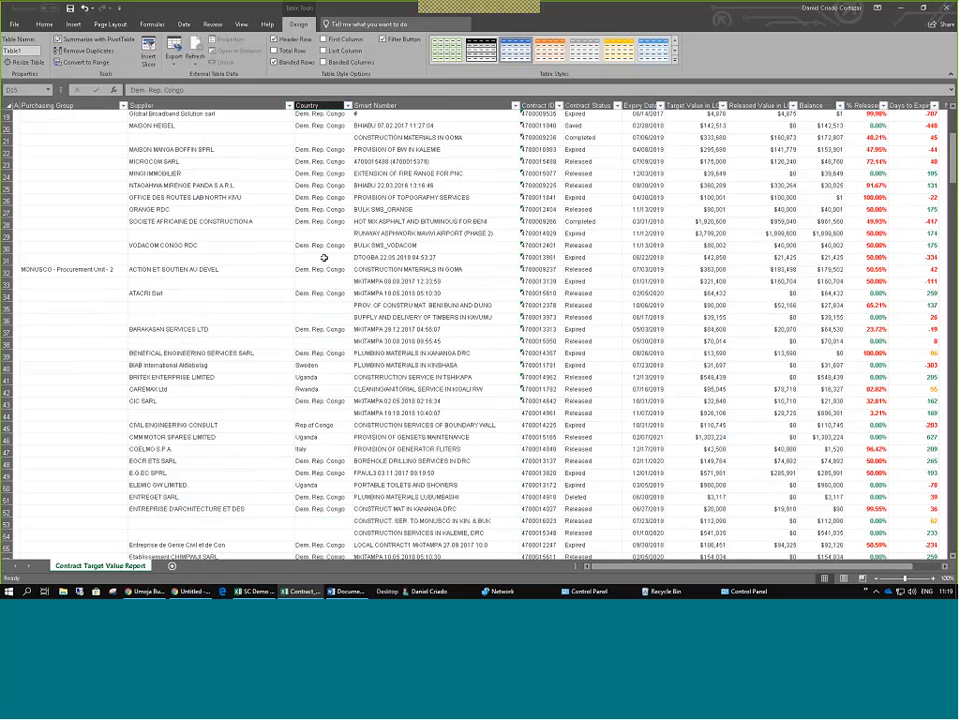
{"action": "scroll", "coordinate": [324, 258], "scroll_direction": "down", "scroll_amount": 16}
{"action": "scroll", "coordinate": [372, 266], "scroll_direction": "down", "scroll_amount": 20}
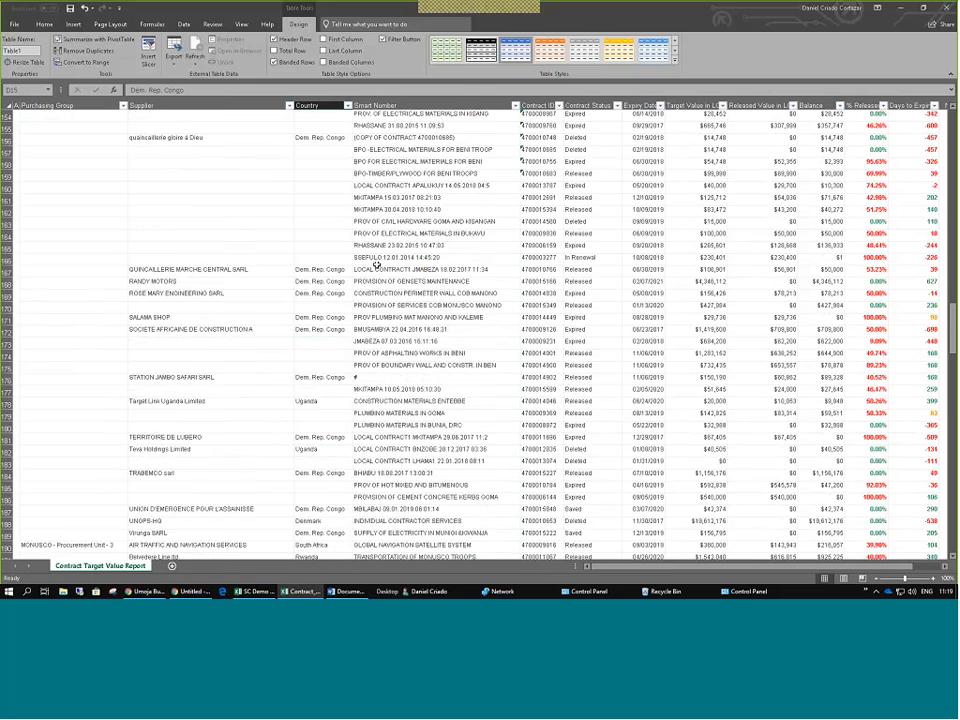
{"action": "scroll", "coordinate": [372, 266], "scroll_direction": "down", "scroll_amount": 10}
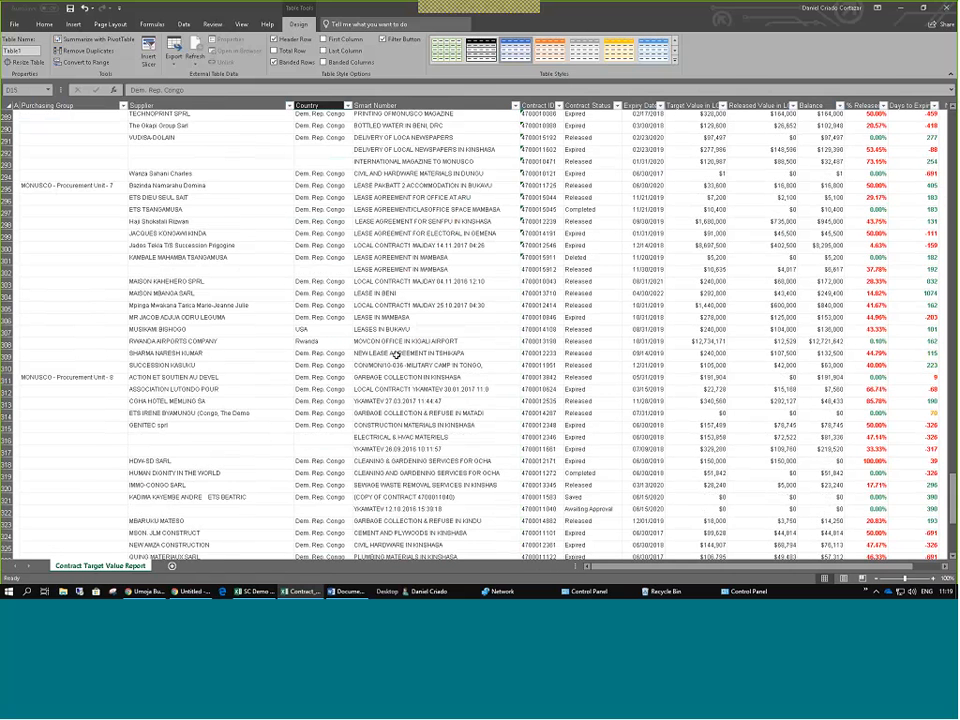
{"action": "scroll", "coordinate": [396, 354], "scroll_direction": "down", "scroll_amount": 12}
{"action": "left_click", "coordinate": [550, 253]}
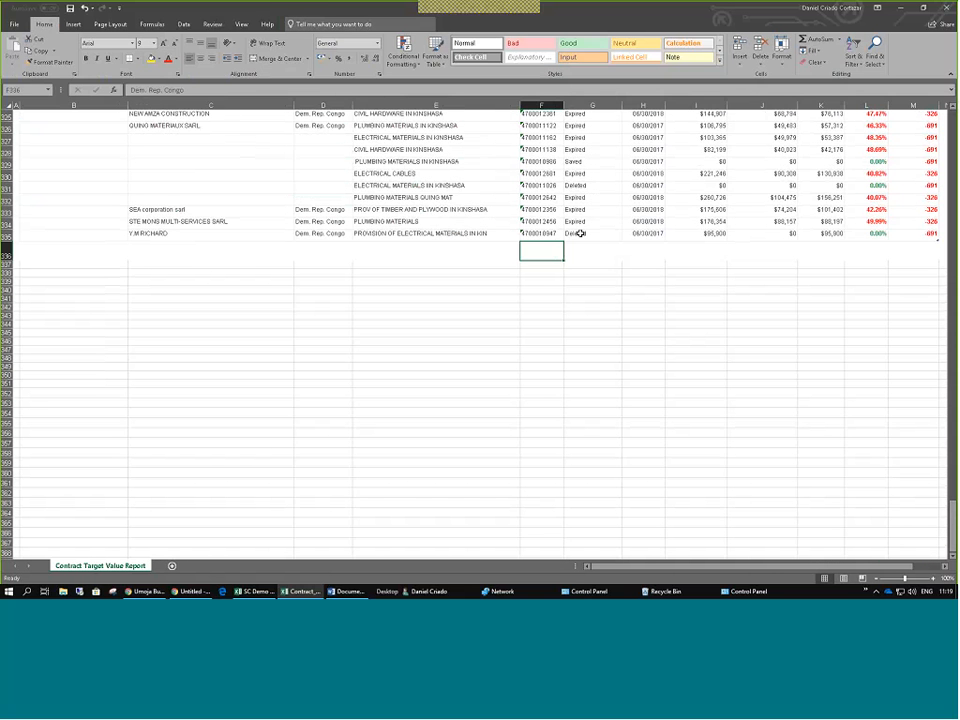
{"action": "left_click", "coordinate": [708, 236]}
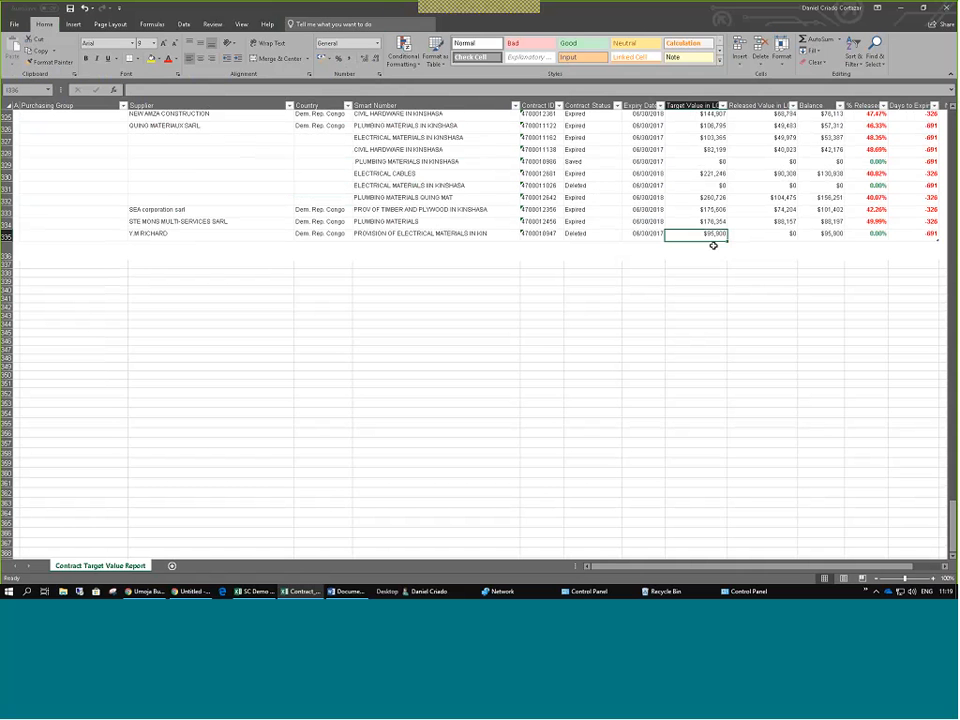
{"action": "scroll", "coordinate": [692, 221], "scroll_direction": "up", "scroll_amount": 11}
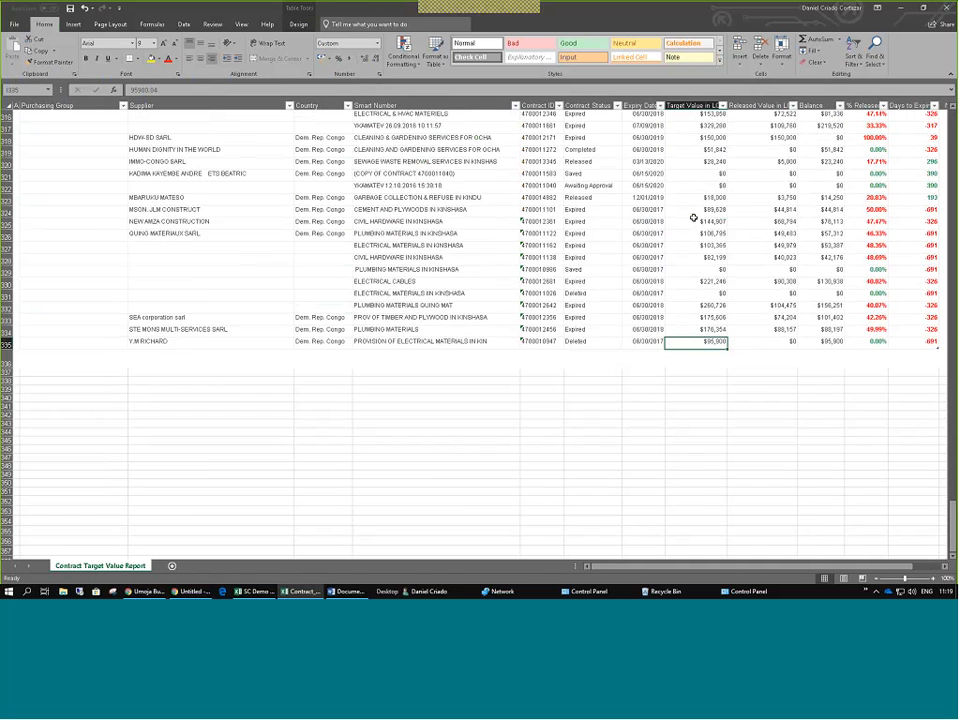
{"action": "scroll", "coordinate": [467, 197], "scroll_direction": "up", "scroll_amount": 19}
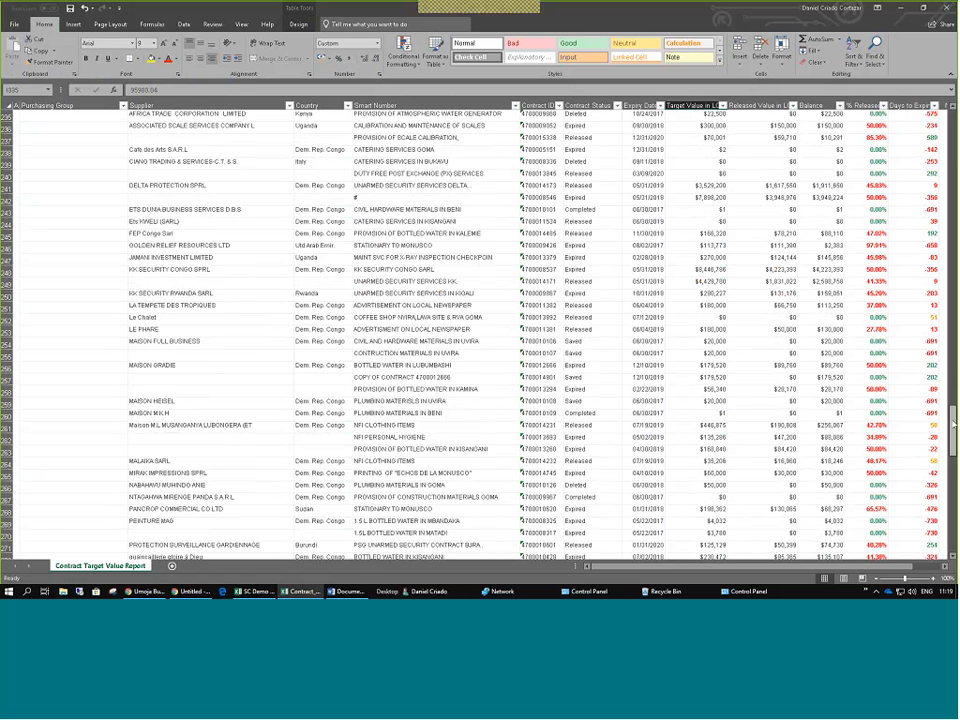
{"action": "left_click_drag", "start_coordinate": [953, 420], "coordinate": [953, 145]}
Filter Purchasing Group to show only MONUSCO - Procurement Unit - 2 and Unit - 7.
{"action": "left_click", "coordinate": [122, 186]}
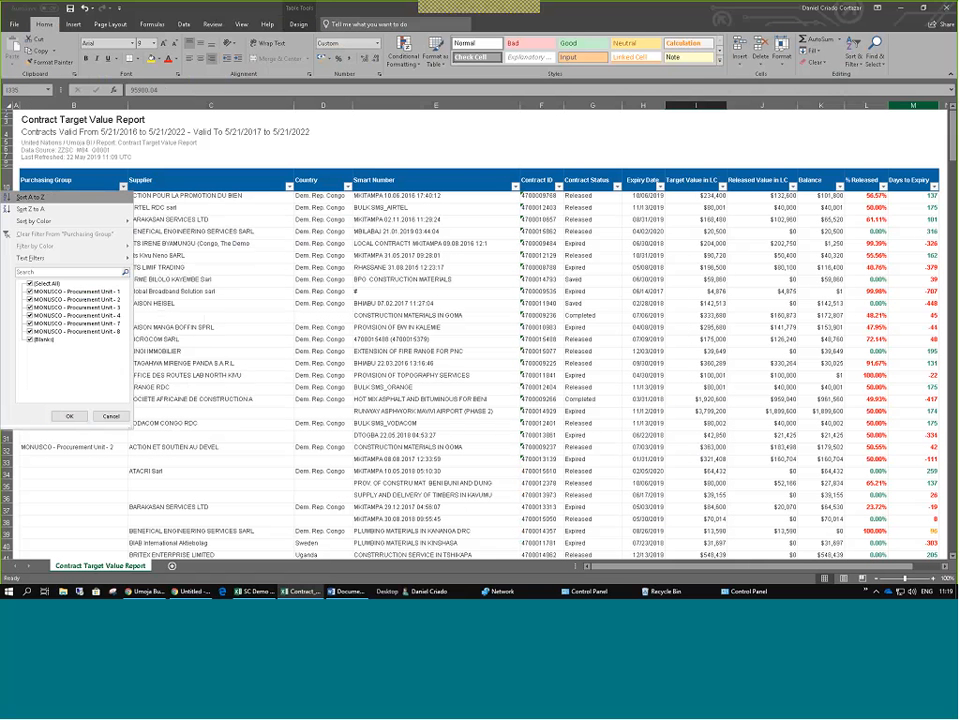
{"action": "left_click", "coordinate": [31, 284]}
{"action": "left_click", "coordinate": [31, 299]}
{"action": "left_click", "coordinate": [31, 323]}
{"action": "left_click", "coordinate": [72, 417]}
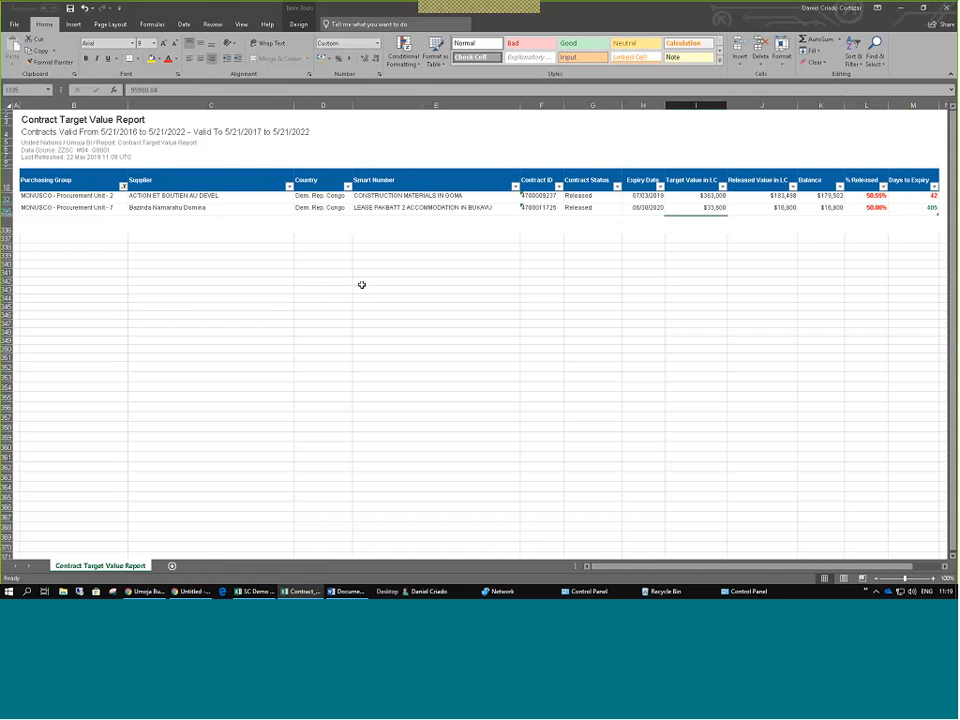
Make row 1 taller above the title and look over the subtitle and report path lines.
{"action": "left_click", "coordinate": [110, 132]}
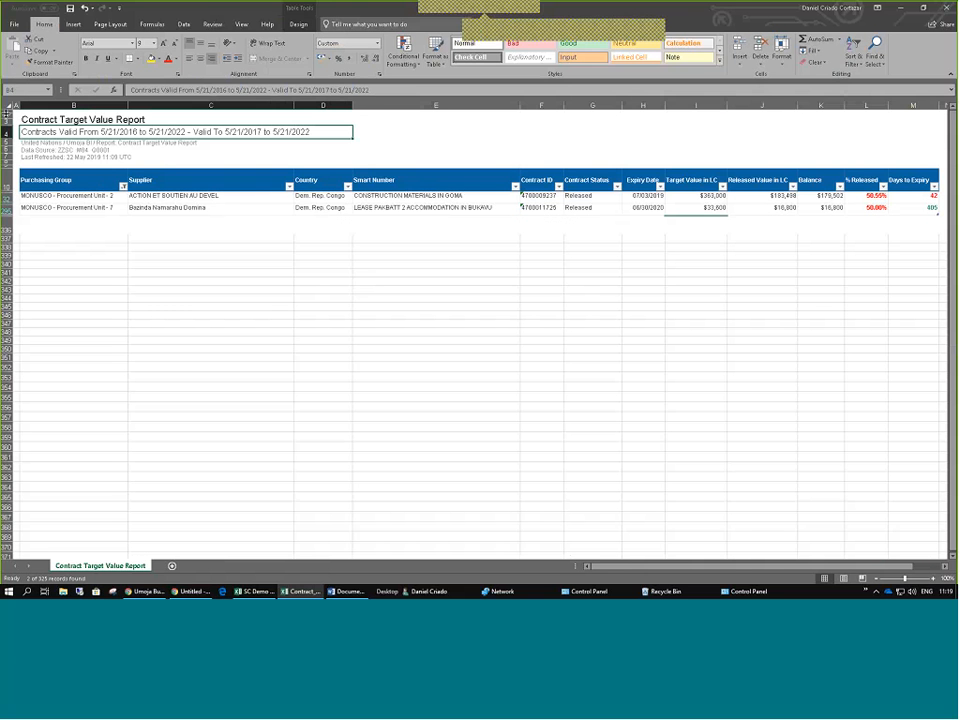
{"action": "left_click_drag", "start_coordinate": [4, 113], "coordinate": [5, 138]}
{"action": "left_click", "coordinate": [122, 153]}
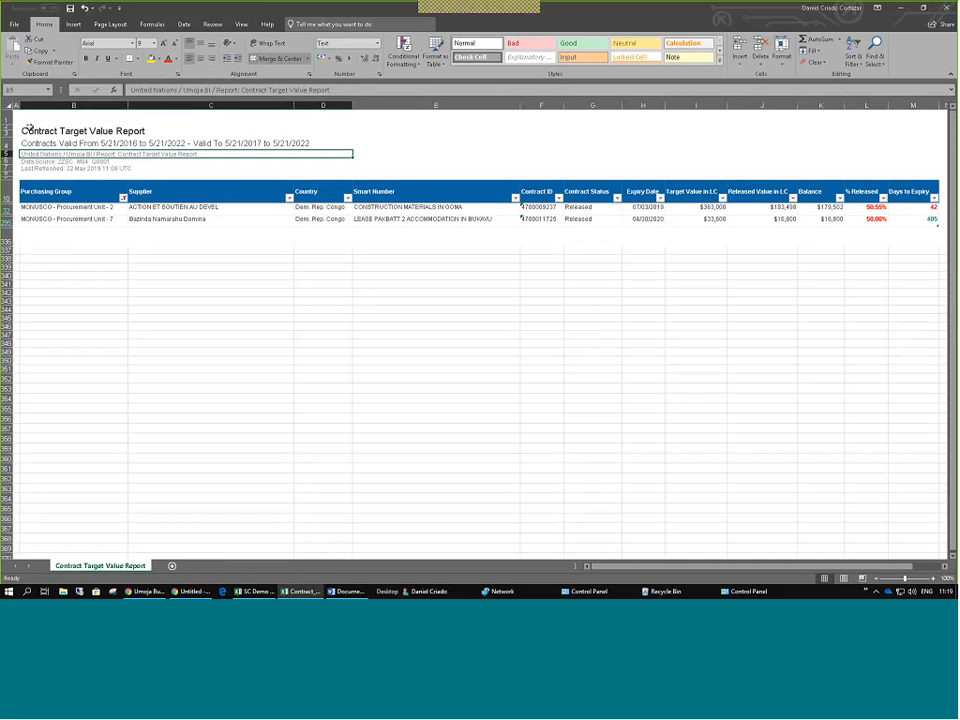
{"action": "left_click", "coordinate": [78, 265]}
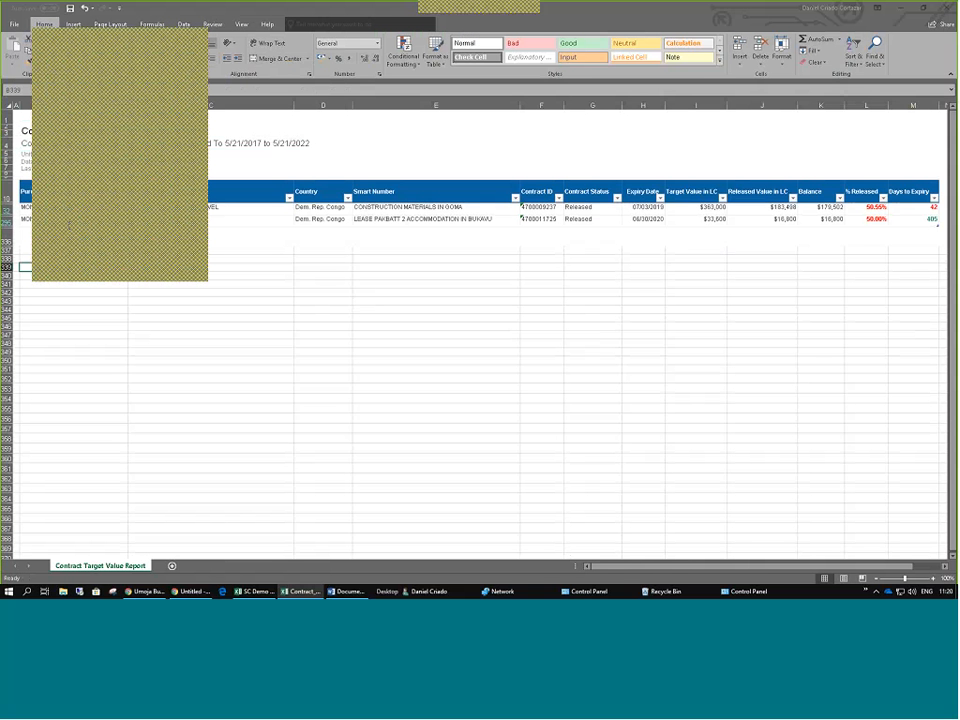
{"action": "left_click", "coordinate": [69, 226]}
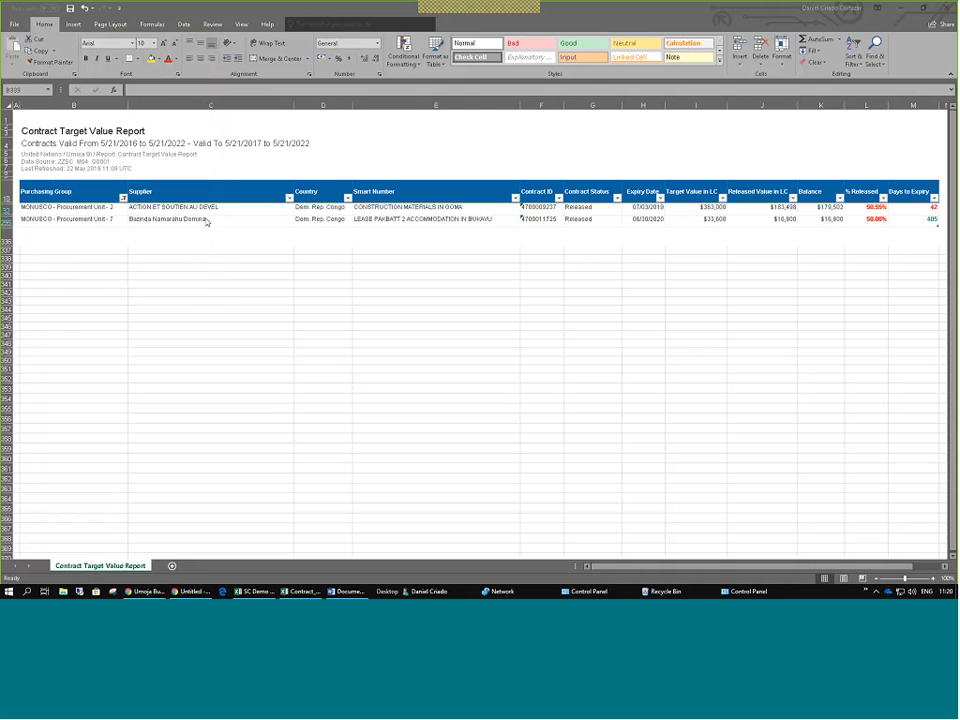
Show all Purchasing Groups again, return to the top and undo the column width change.
{"action": "left_click", "coordinate": [123, 197]}
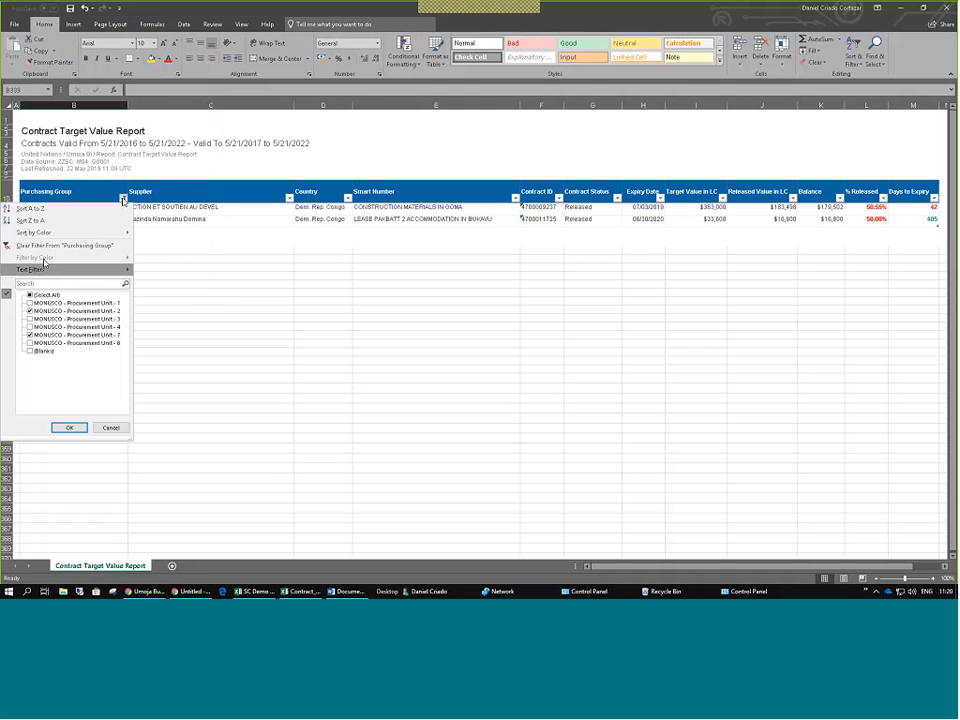
{"action": "left_click", "coordinate": [69, 427]}
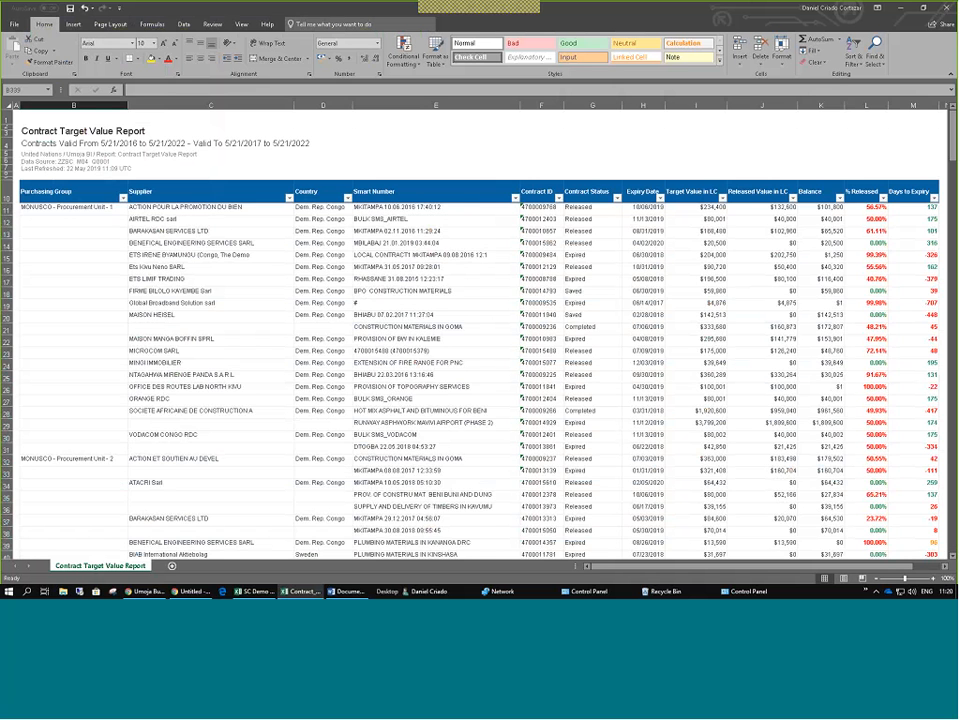
{"action": "key", "text": "ctrl+Down"}
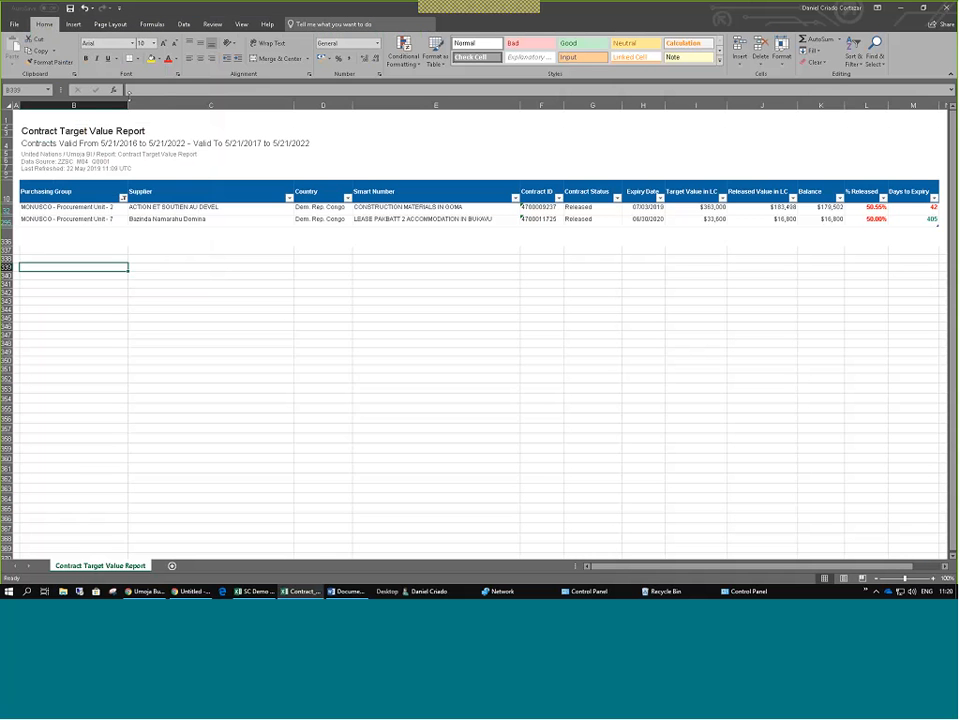
{"action": "scroll", "coordinate": [480, 330], "scroll_direction": "down", "scroll_amount": 1}
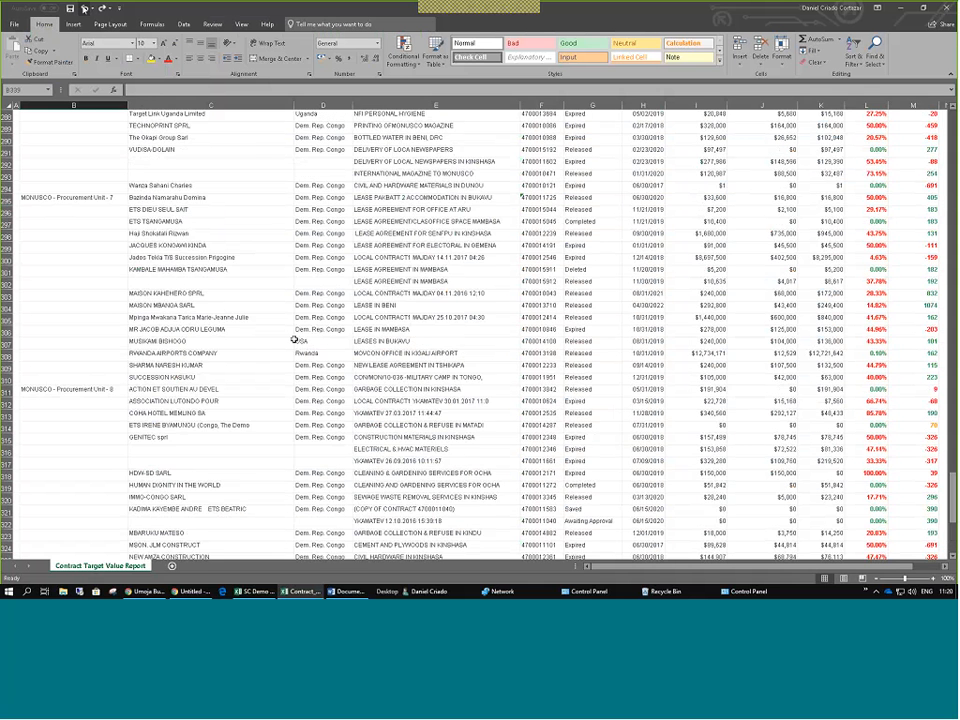
{"action": "scroll", "coordinate": [294, 340], "scroll_direction": "up", "scroll_amount": 20}
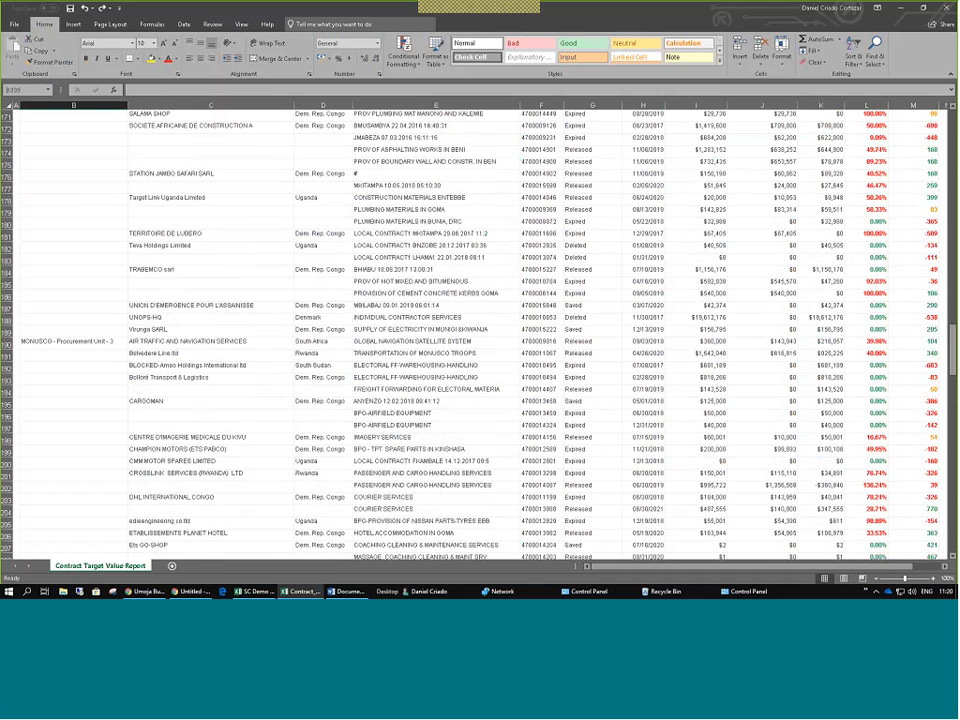
{"action": "left_click_drag", "start_coordinate": [953, 342], "coordinate": [953, 122]}
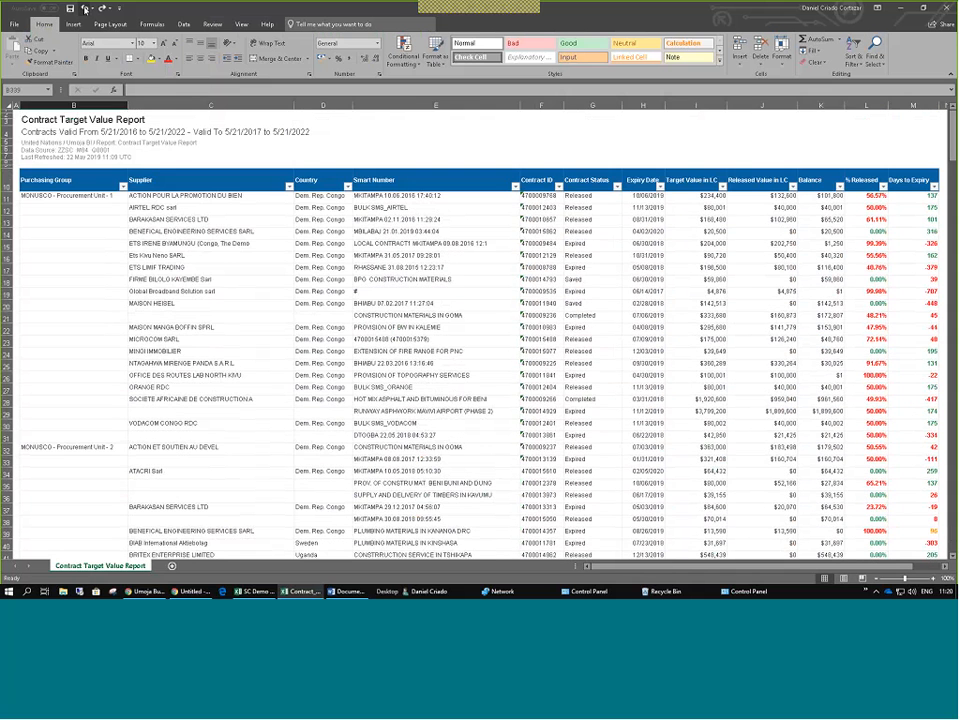
{"action": "left_click", "coordinate": [85, 8]}
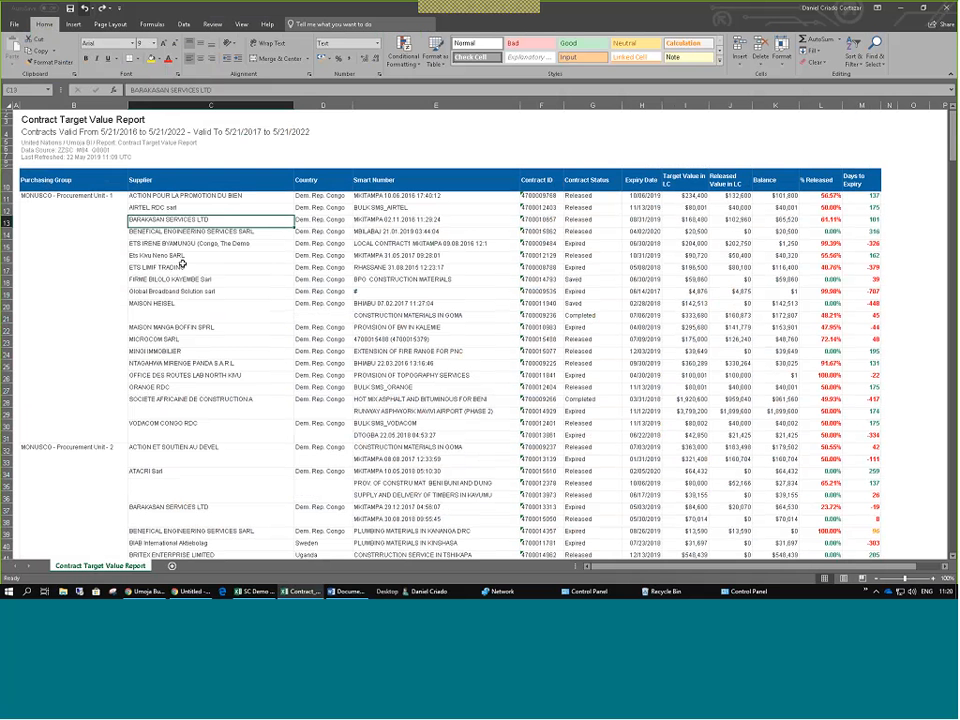
Create a table with headers over $B$10:$M$335, correcting the range to span through column M.
{"action": "left_click", "coordinate": [182, 265]}
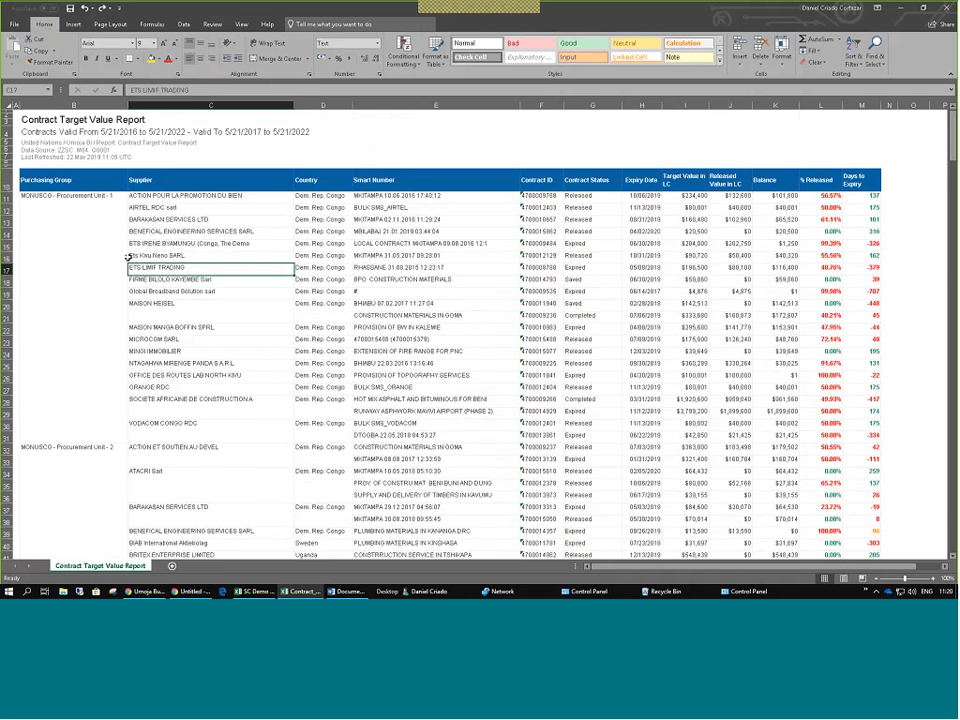
{"action": "key", "text": "ctrl+t"}
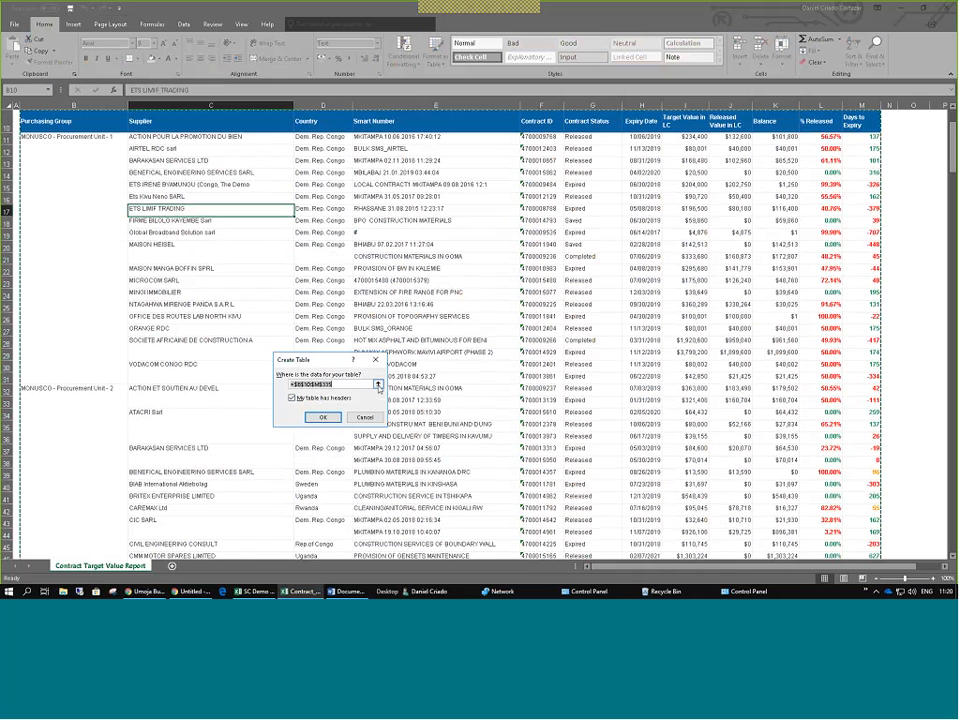
{"action": "left_click", "coordinate": [378, 384]}
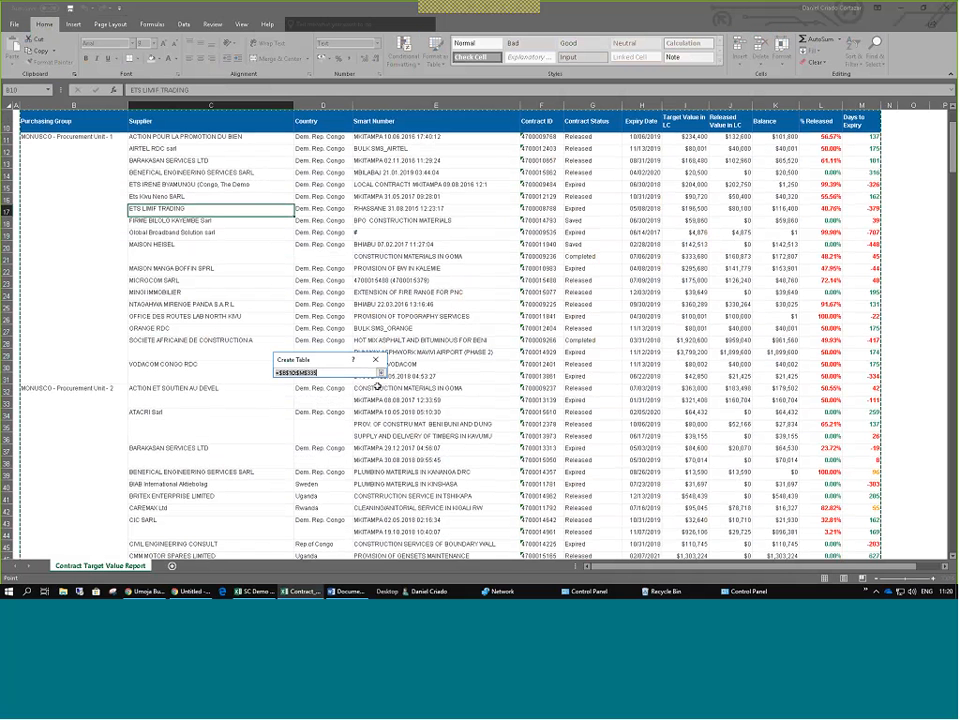
{"action": "left_click_drag", "start_coordinate": [52, 122], "coordinate": [849, 152]}
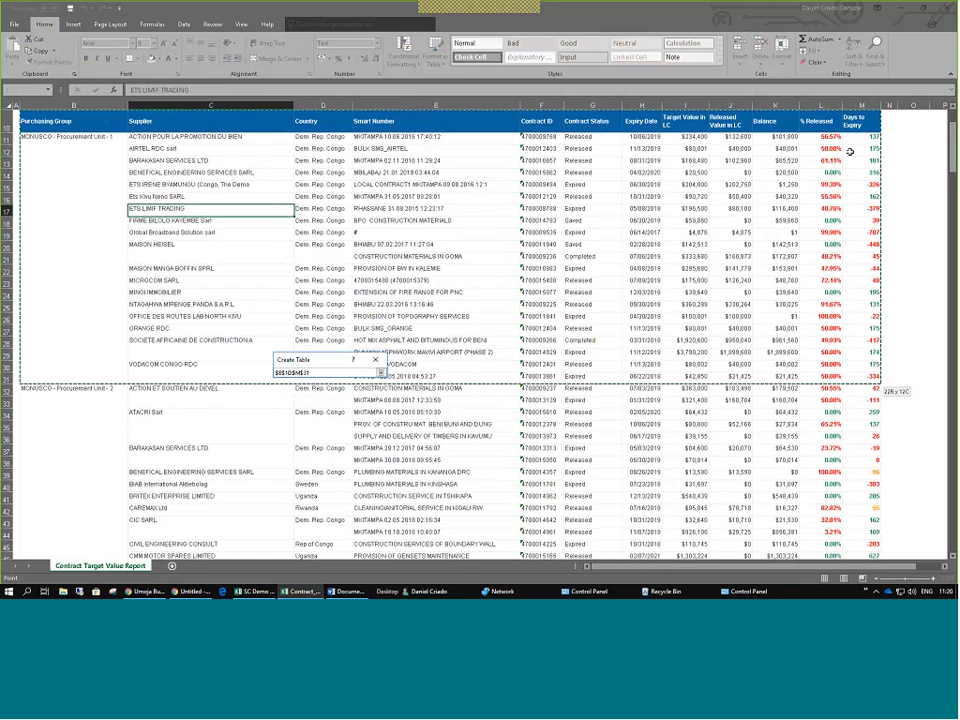
{"action": "mouse_move", "coordinate": [849, 150]}
{"action": "left_mouse_down"}
{"action": "mouse_move", "coordinate": [700, 150]}
{"action": "mouse_move", "coordinate": [849, 152]}
{"action": "left_mouse_up"}
{"action": "left_click", "coordinate": [381, 372]}
{"action": "left_click", "coordinate": [376, 392]}
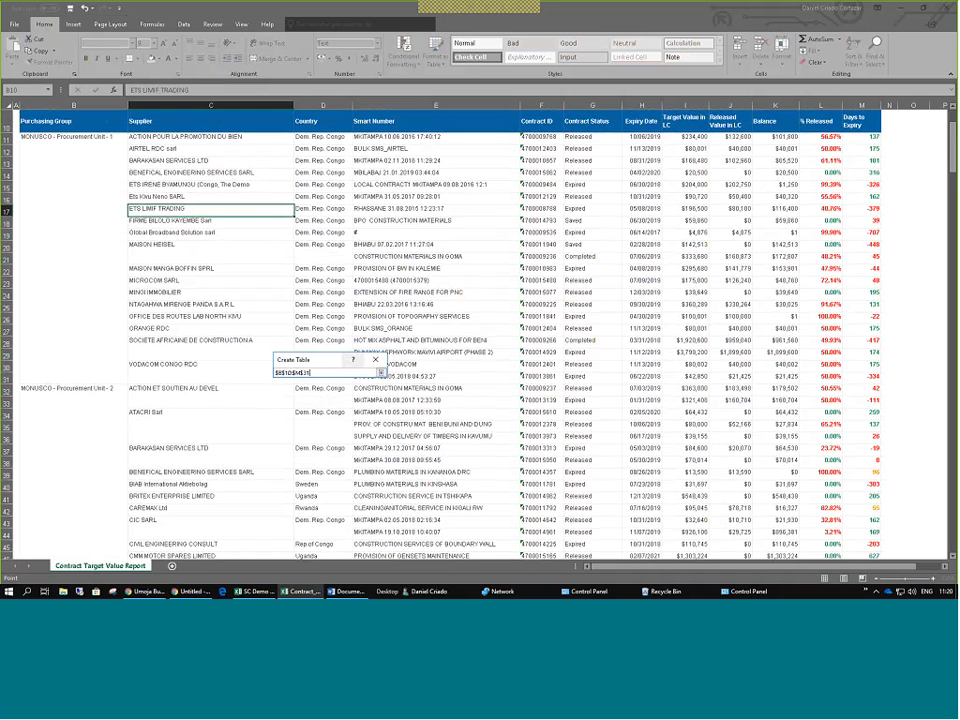
{"action": "left_click_drag", "start_coordinate": [58, 122], "coordinate": [881, 432]}
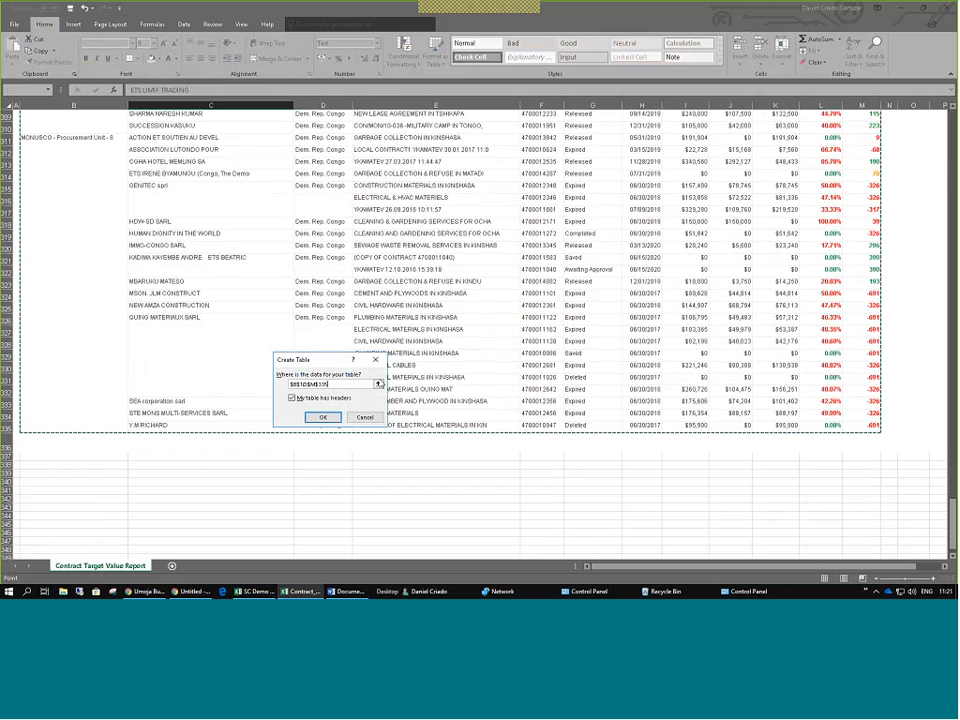
{"action": "left_click", "coordinate": [310, 419]}
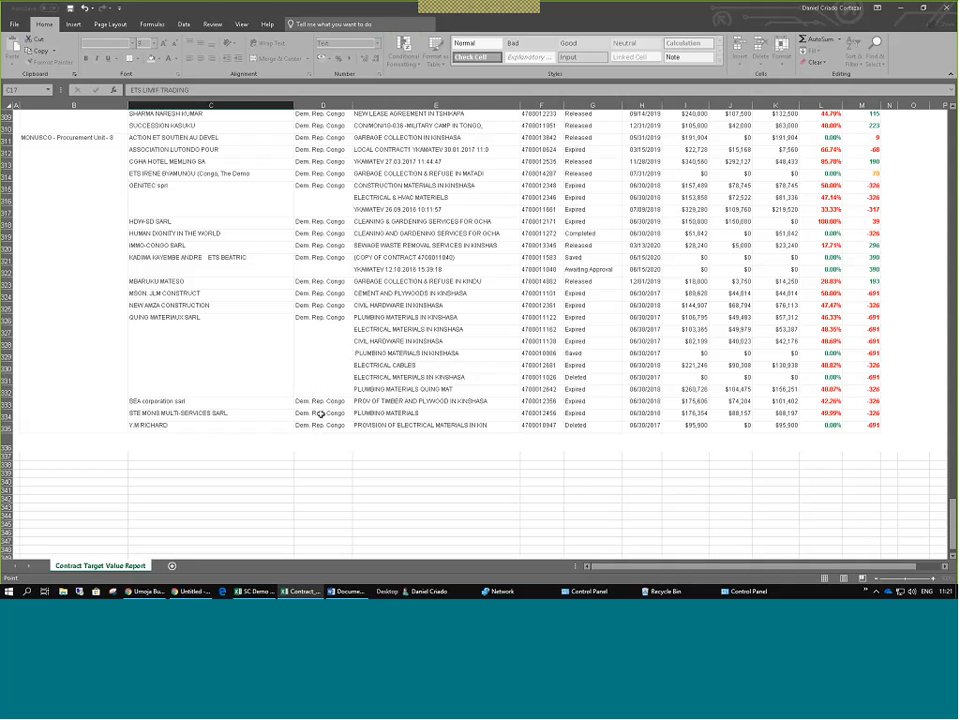
Scroll back to the top of the Excel table, select D4 and B4, then switch to Umoja BI.
{"action": "scroll", "coordinate": [823, 327], "scroll_direction": "up", "scroll_amount": 20}
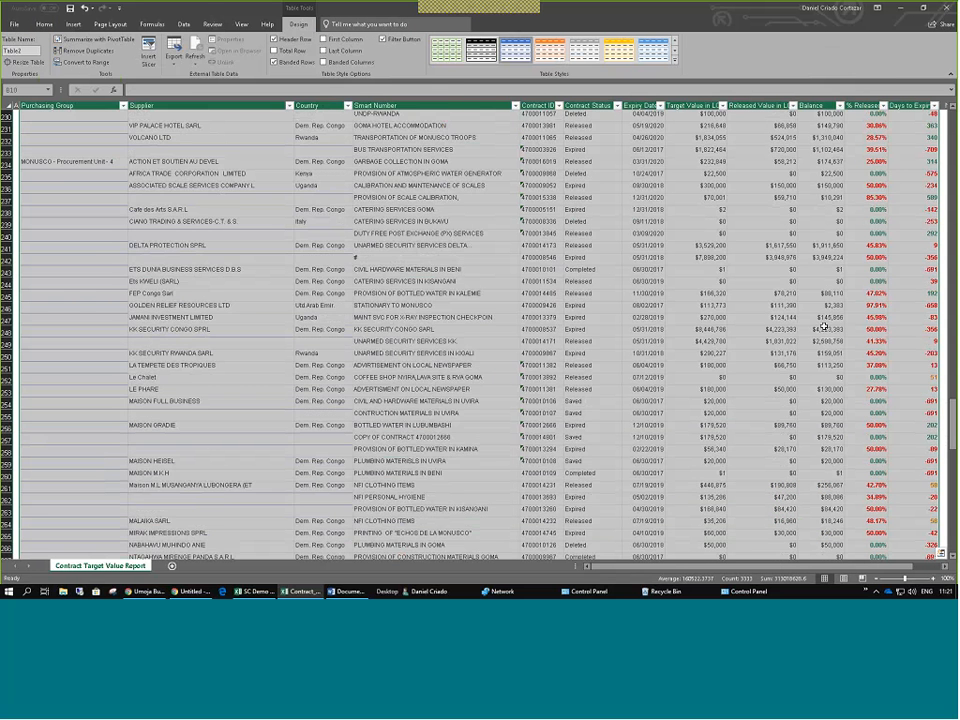
{"action": "scroll", "coordinate": [823, 327], "scroll_direction": "up", "scroll_amount": 15}
{"action": "left_click_drag", "start_coordinate": [953, 347], "coordinate": [953, 118]}
{"action": "left_click", "coordinate": [300, 152]}
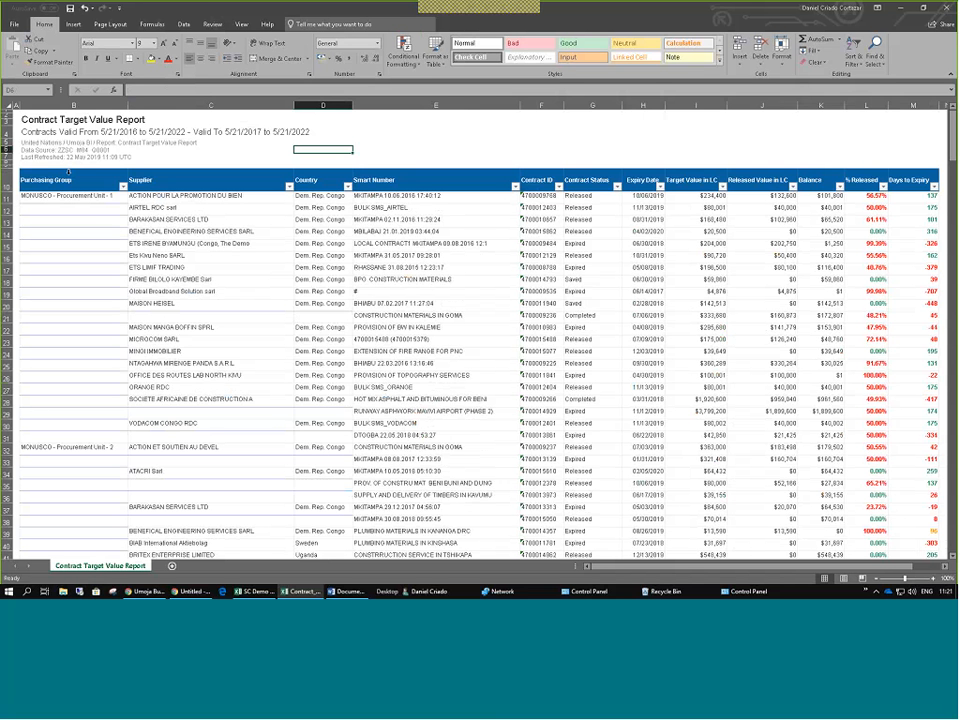
{"action": "left_click", "coordinate": [126, 133]}
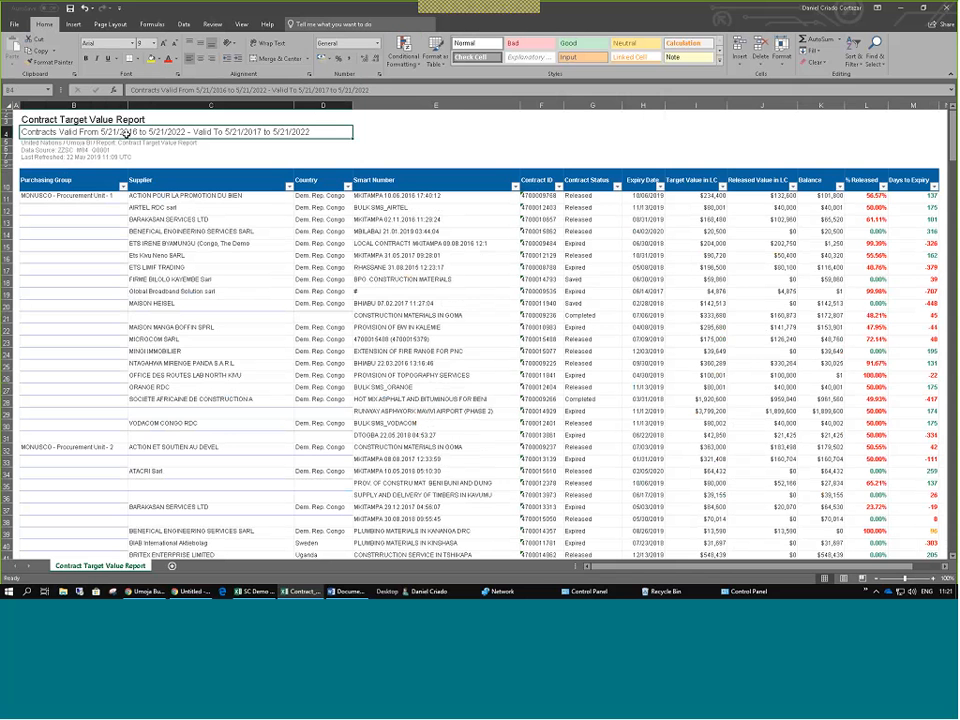
{"action": "key", "text": "alt+Tab"}
{"action": "key", "text": "alt+Tab"}
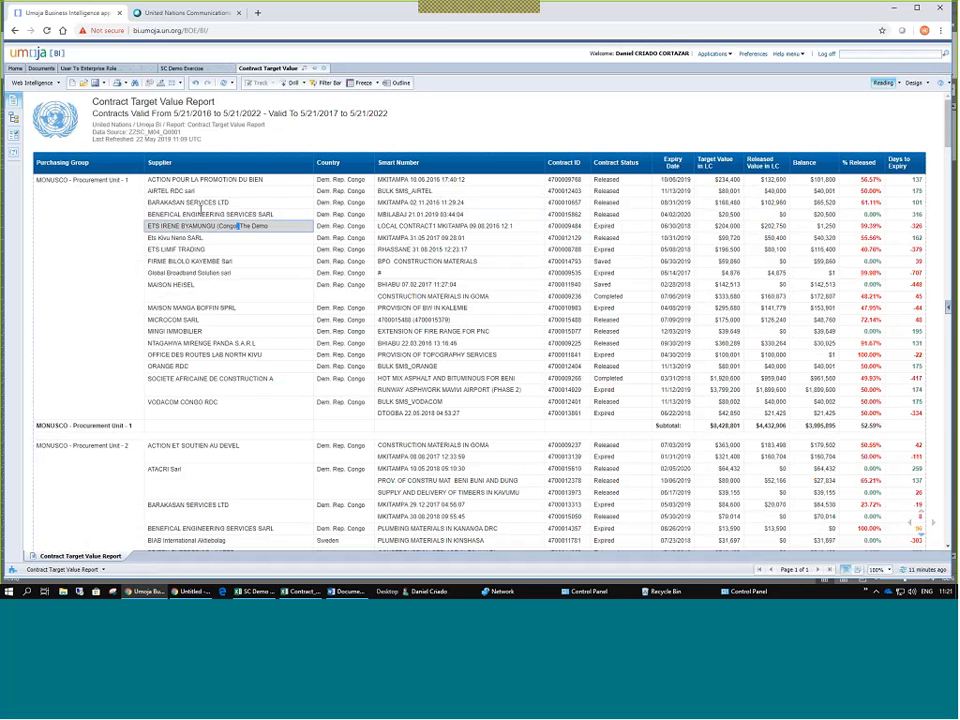
Select and clear a Dem. Rep. Congo Country cell, then show the report Filter Bar.
{"action": "left_click_drag", "start_coordinate": [88, 180], "coordinate": [341, 200]}
{"action": "left_click", "coordinate": [341, 201]}
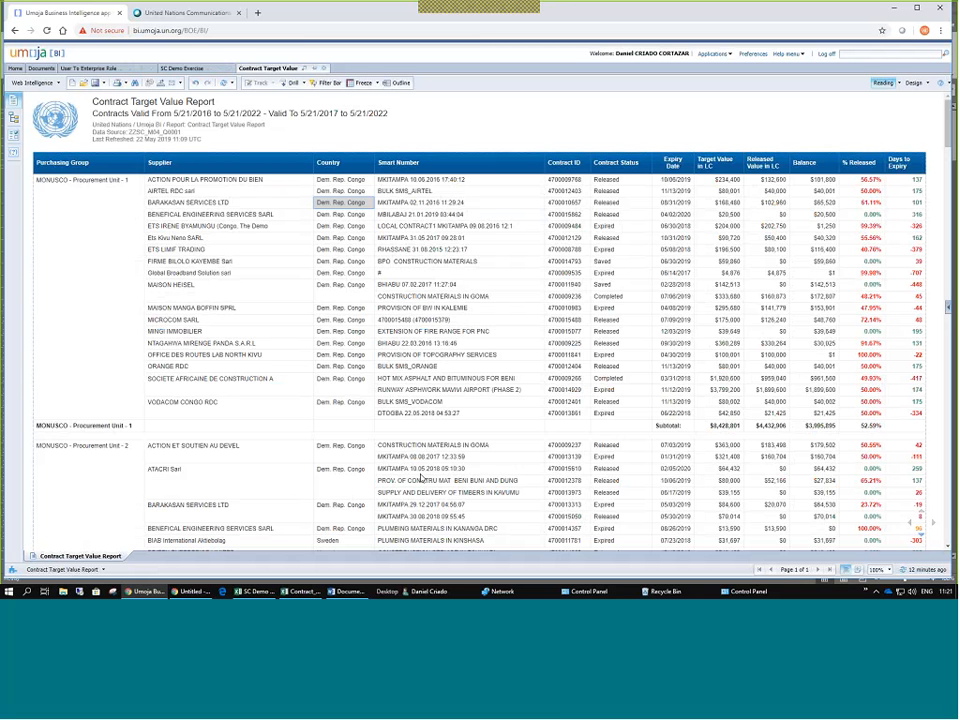
{"action": "left_click", "coordinate": [75, 167]}
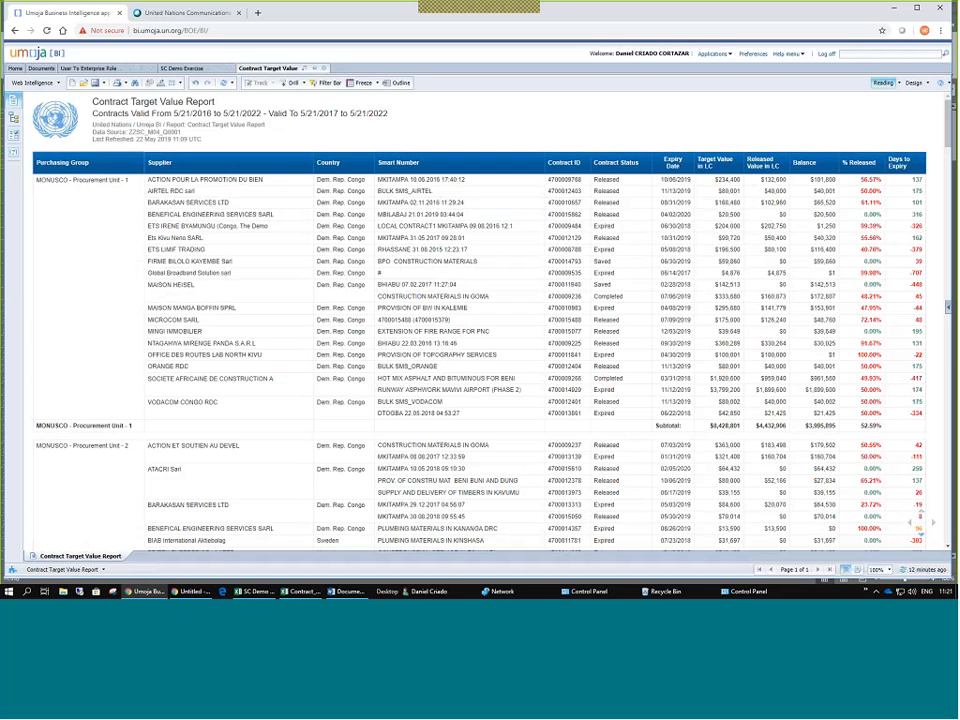
{"action": "left_click", "coordinate": [336, 83]}
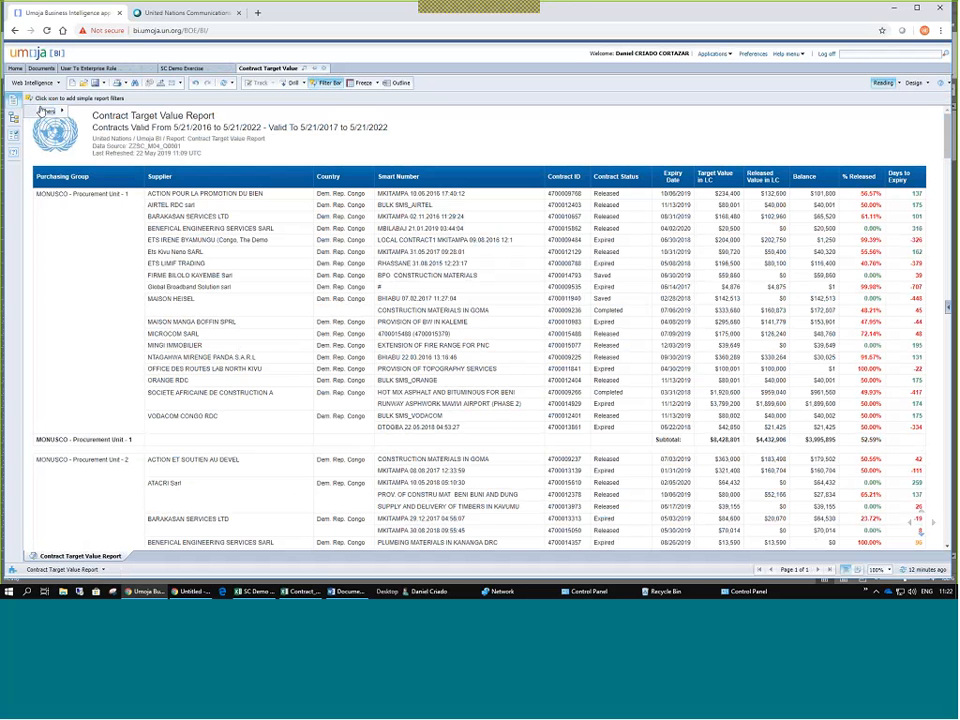
{"action": "left_click", "coordinate": [43, 111]}
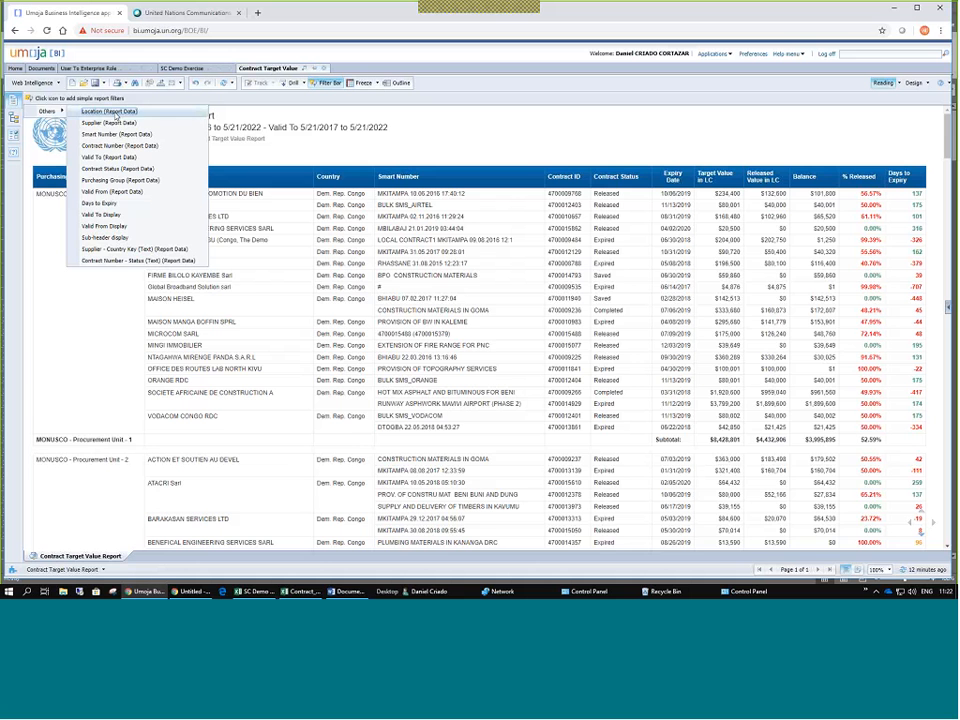
{"action": "left_click", "coordinate": [102, 124]}
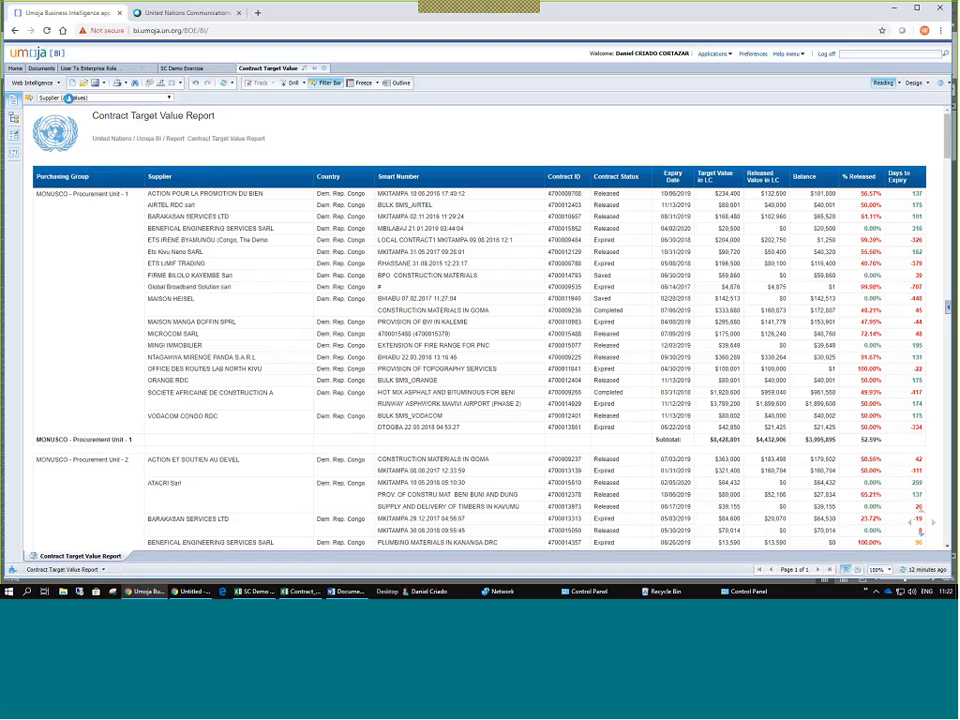
{"action": "left_click", "coordinate": [68, 98]}
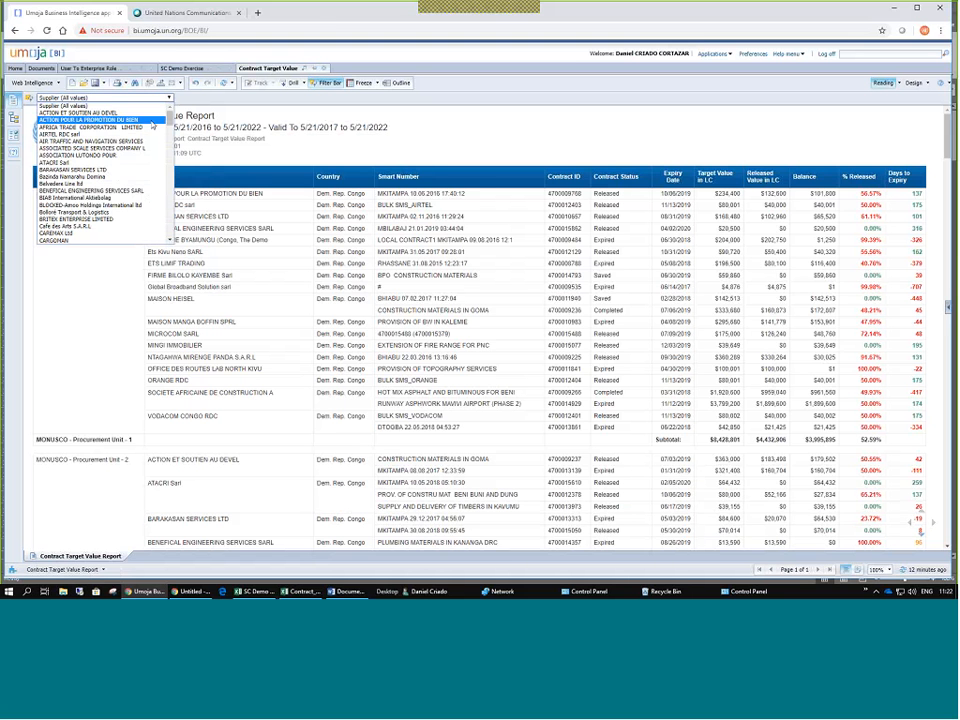
{"action": "scroll", "coordinate": [150, 128], "scroll_direction": "down", "scroll_amount": 8}
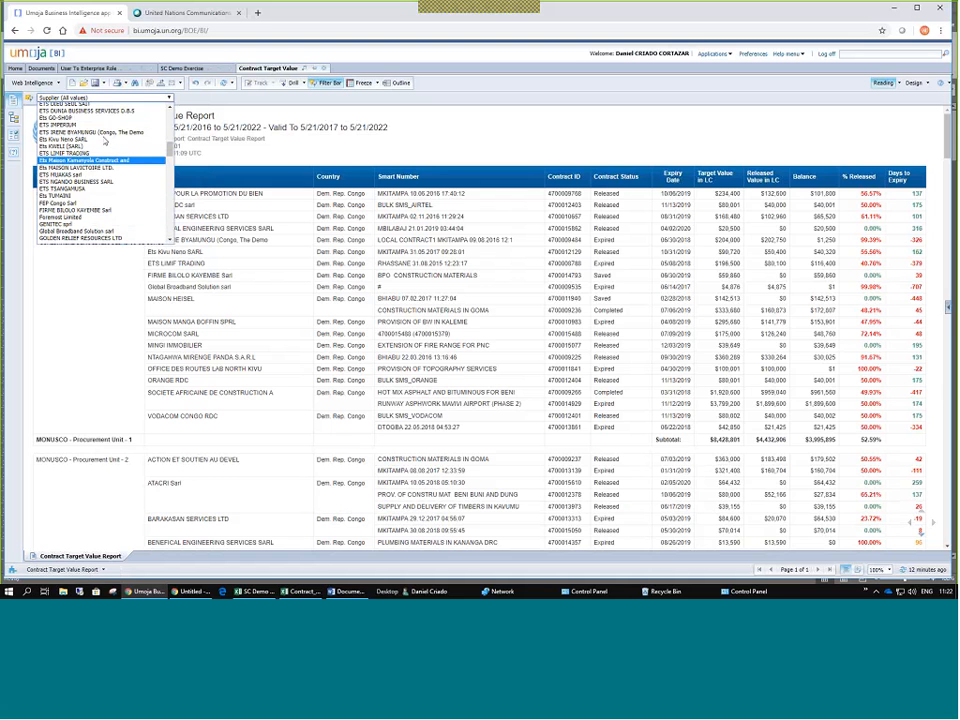
{"action": "left_click", "coordinate": [57, 117]}
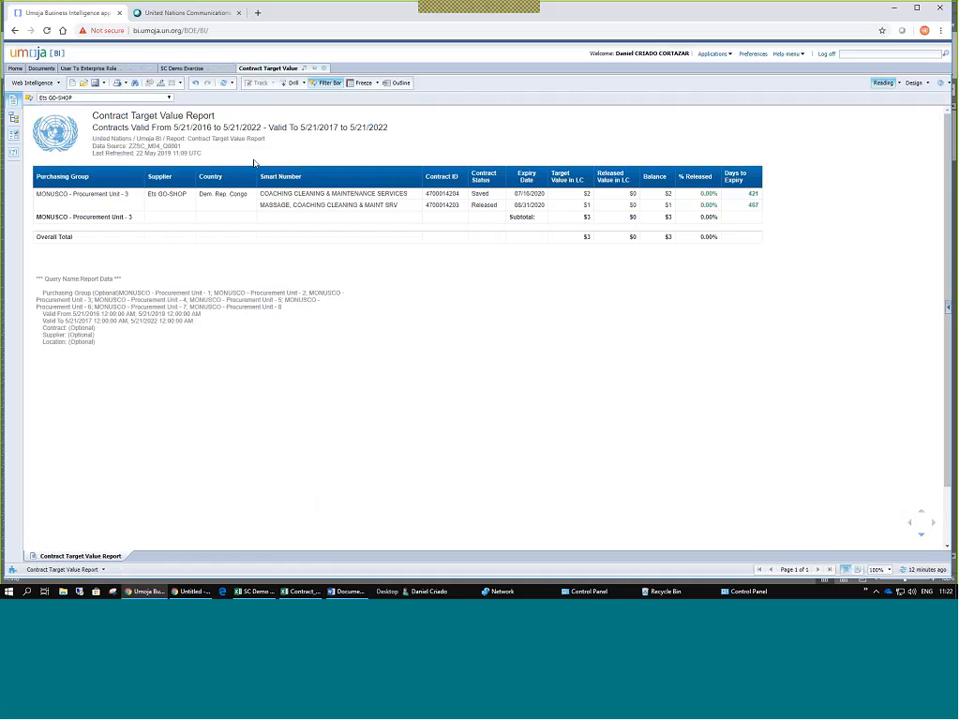
{"action": "left_click", "coordinate": [168, 98]}
{"action": "left_click", "coordinate": [143, 129]}
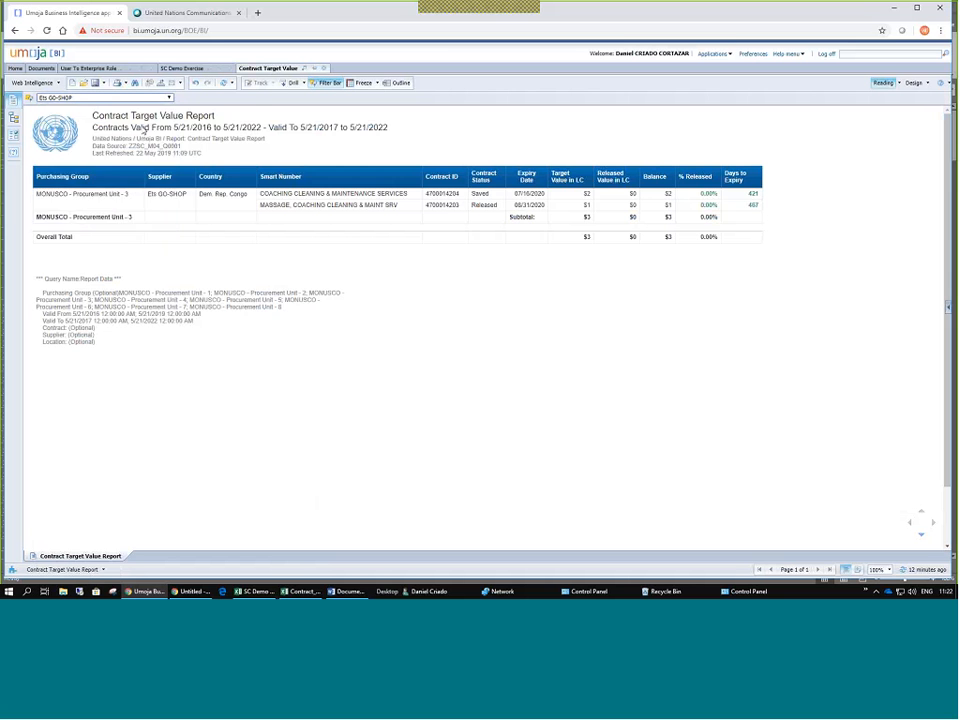
{"action": "left_click", "coordinate": [169, 98]}
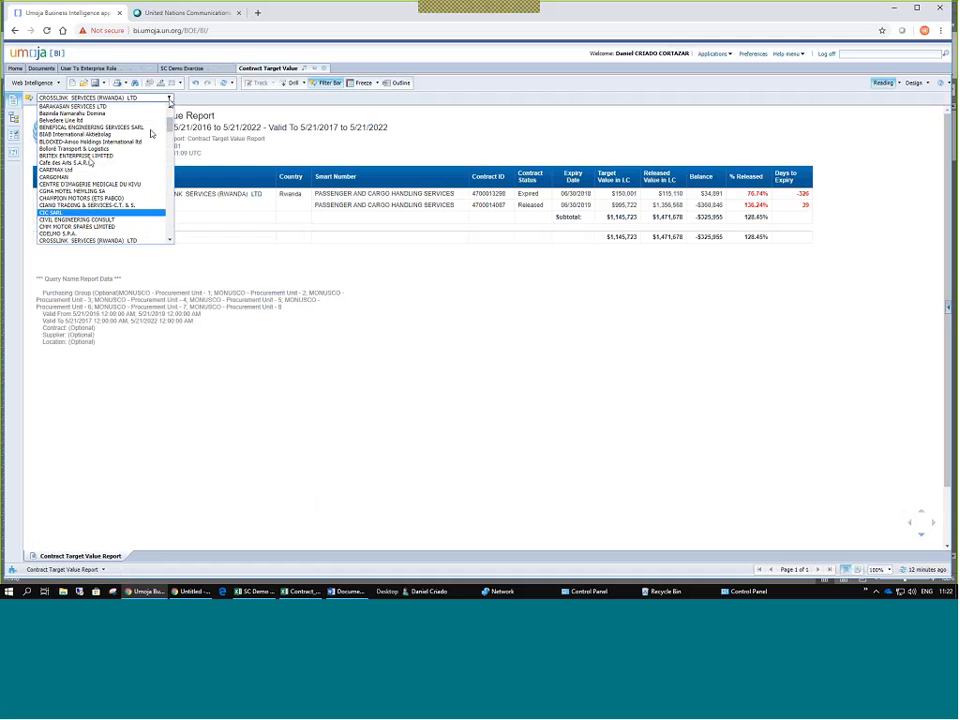
{"action": "scroll", "coordinate": [93, 158], "scroll_direction": "up", "scroll_amount": 3}
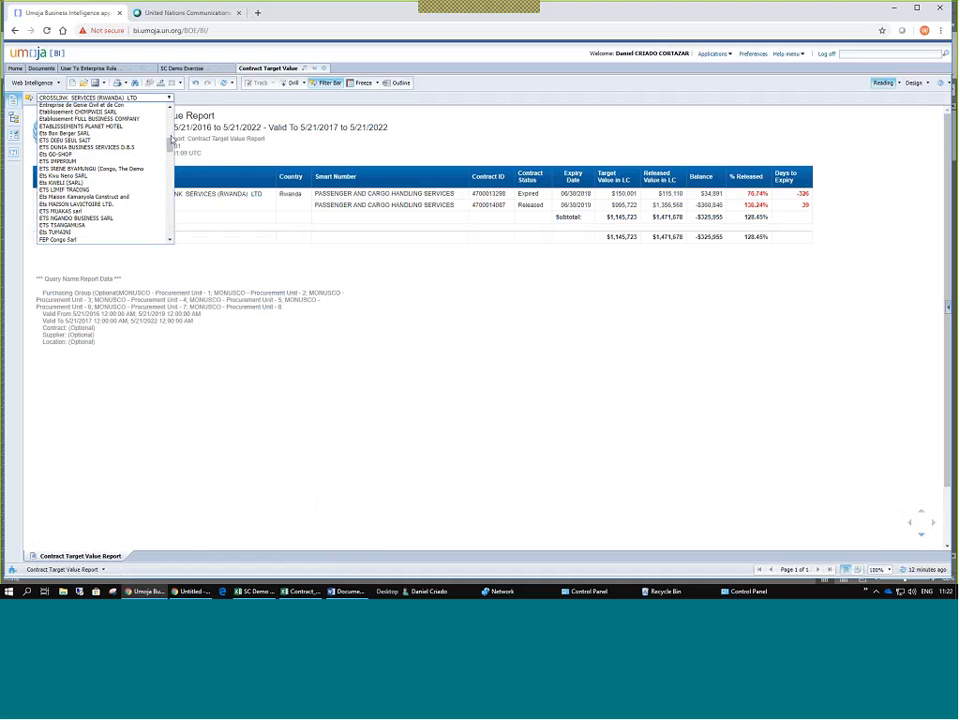
{"action": "scroll", "coordinate": [73, 240], "scroll_direction": "down", "scroll_amount": 15}
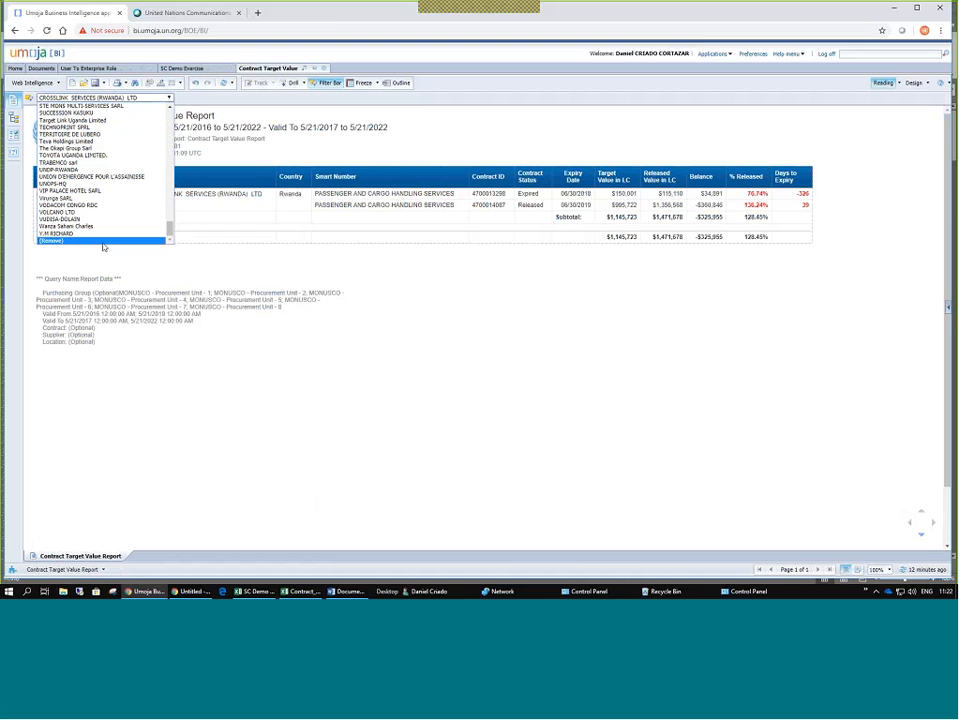
{"action": "left_click", "coordinate": [59, 245]}
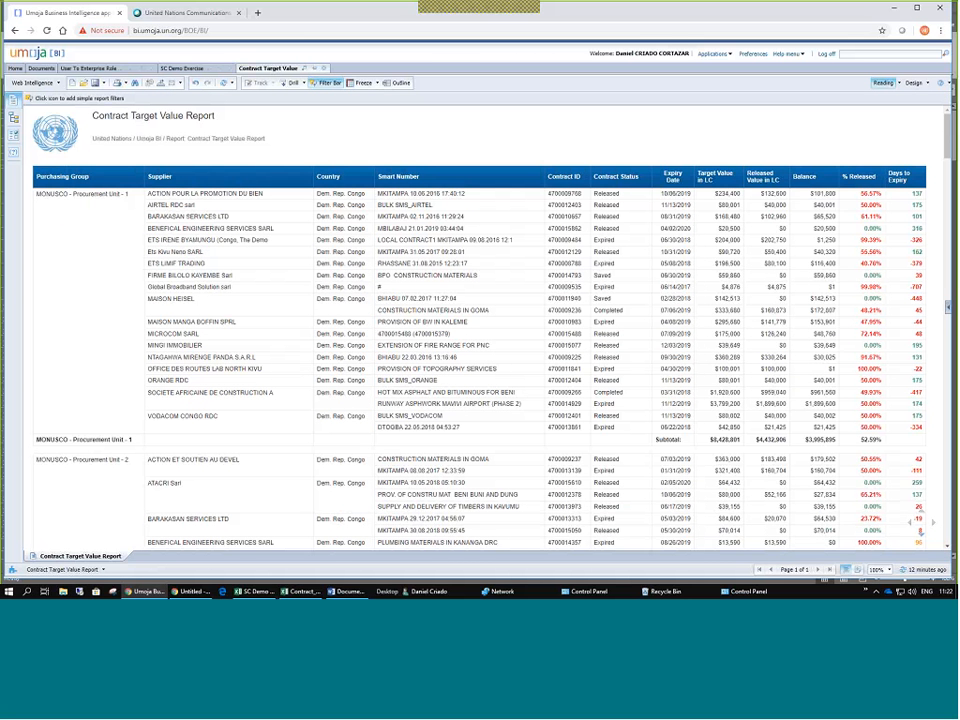
Add Location and Valid To (Report Data) filters to the filter bar, both left at all values.
{"action": "mouse_move", "coordinate": [50, 111]}
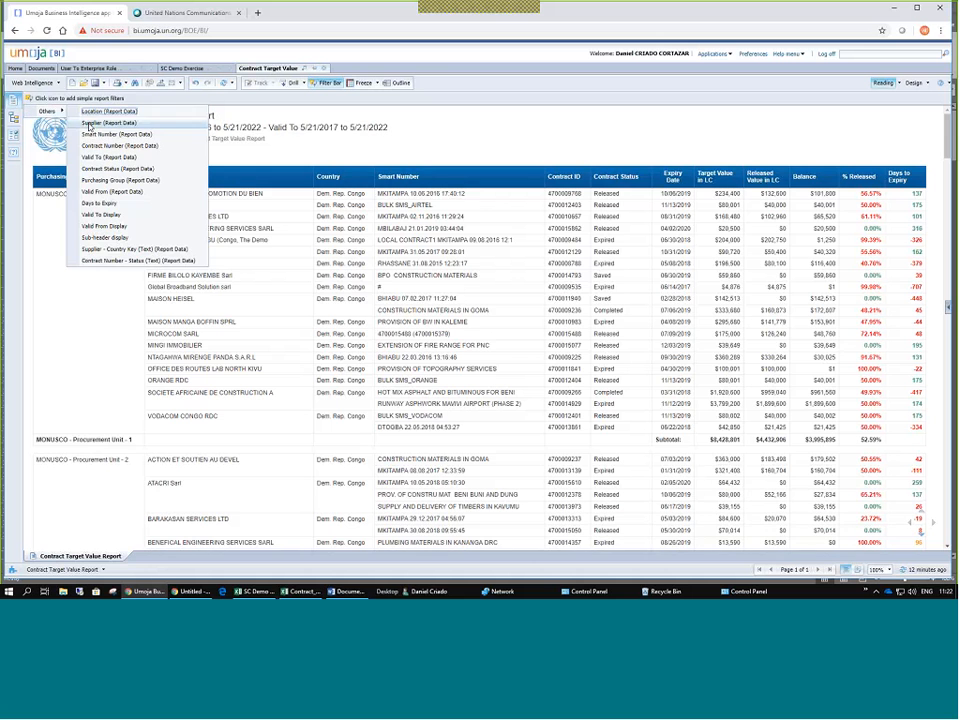
{"action": "left_click", "coordinate": [104, 112]}
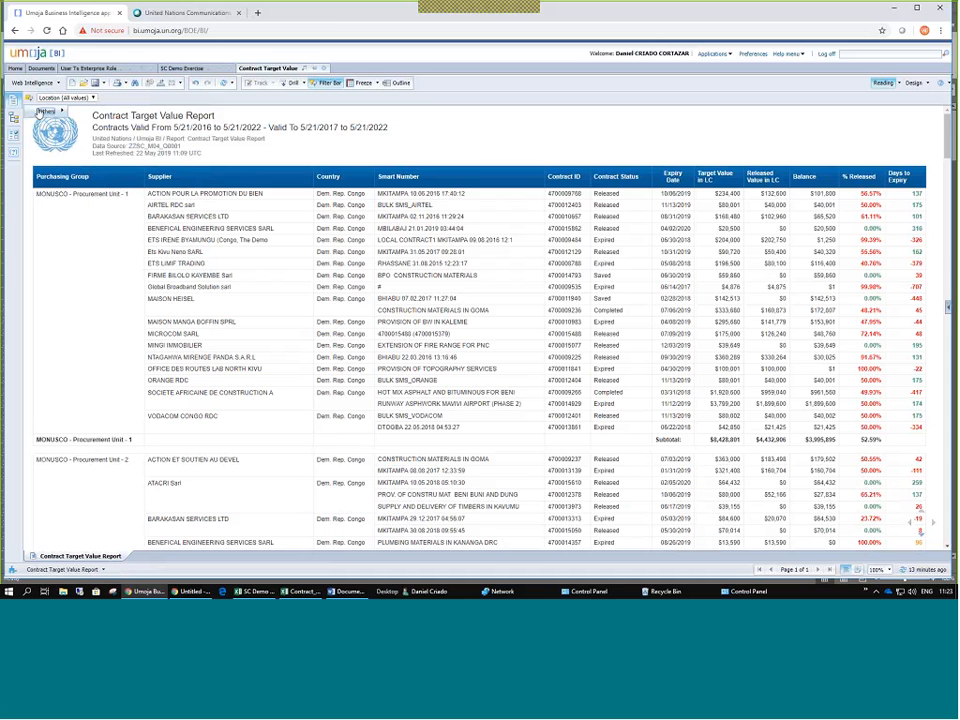
{"action": "left_click", "coordinate": [44, 111]}
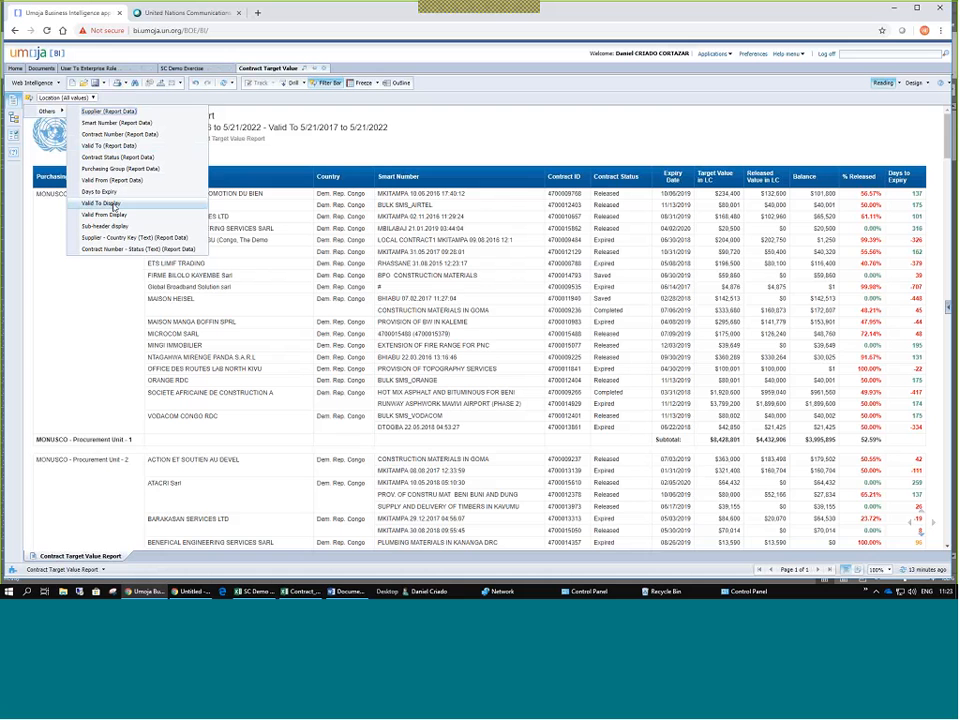
{"action": "left_click", "coordinate": [107, 146]}
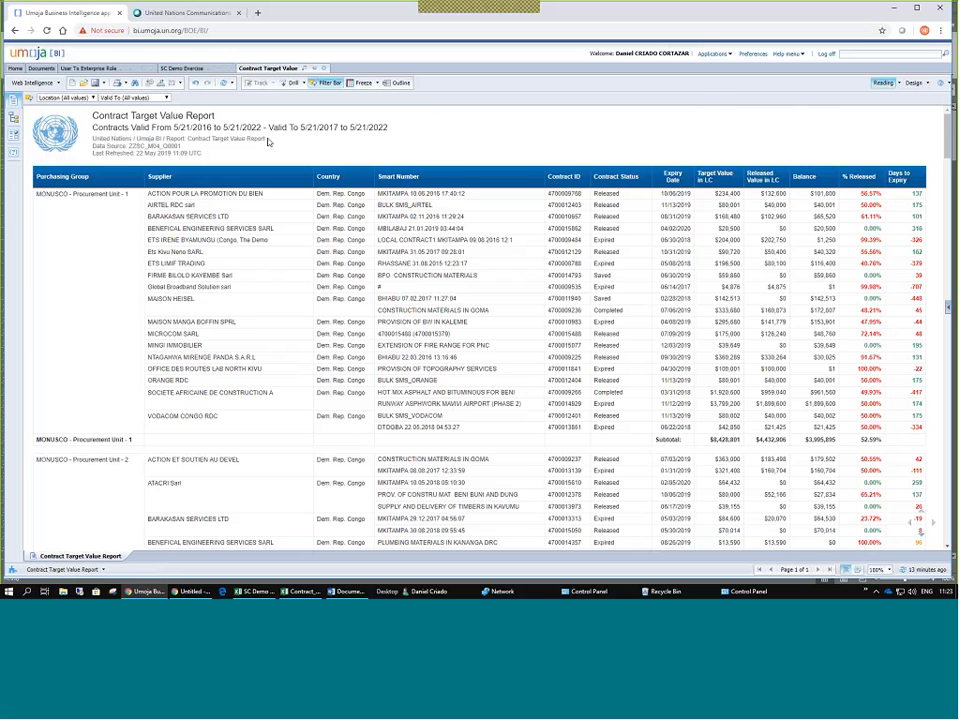
Freeze the report table's header rows using Freeze Header Rows.
{"action": "scroll", "coordinate": [290, 160], "scroll_direction": "down", "scroll_amount": 5}
{"action": "scroll", "coordinate": [313, 176], "scroll_direction": "up", "scroll_amount": 5}
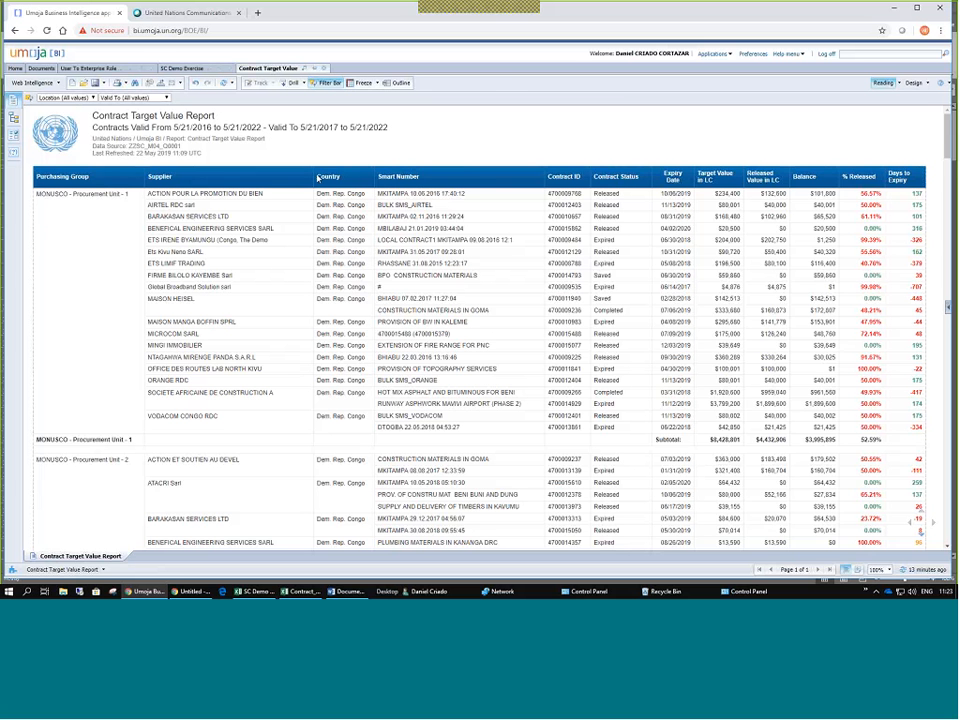
{"action": "scroll", "coordinate": [318, 178], "scroll_direction": "down", "scroll_amount": 1}
{"action": "scroll", "coordinate": [318, 178], "scroll_direction": "down", "scroll_amount": 3}
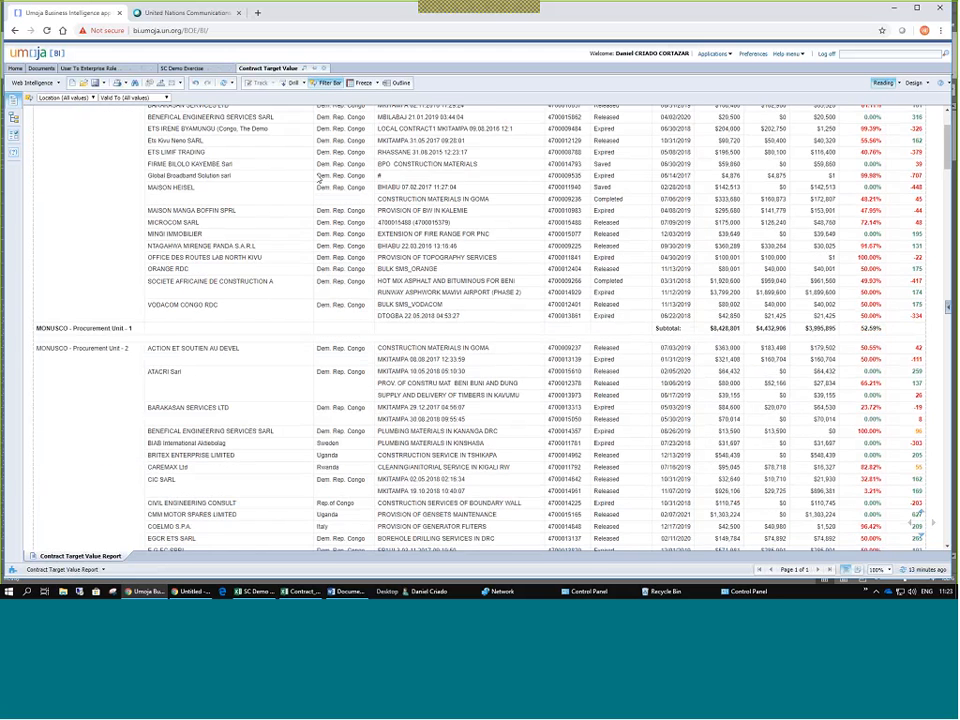
{"action": "scroll", "coordinate": [318, 178], "scroll_direction": "up", "scroll_amount": 4}
{"action": "left_click", "coordinate": [375, 83]}
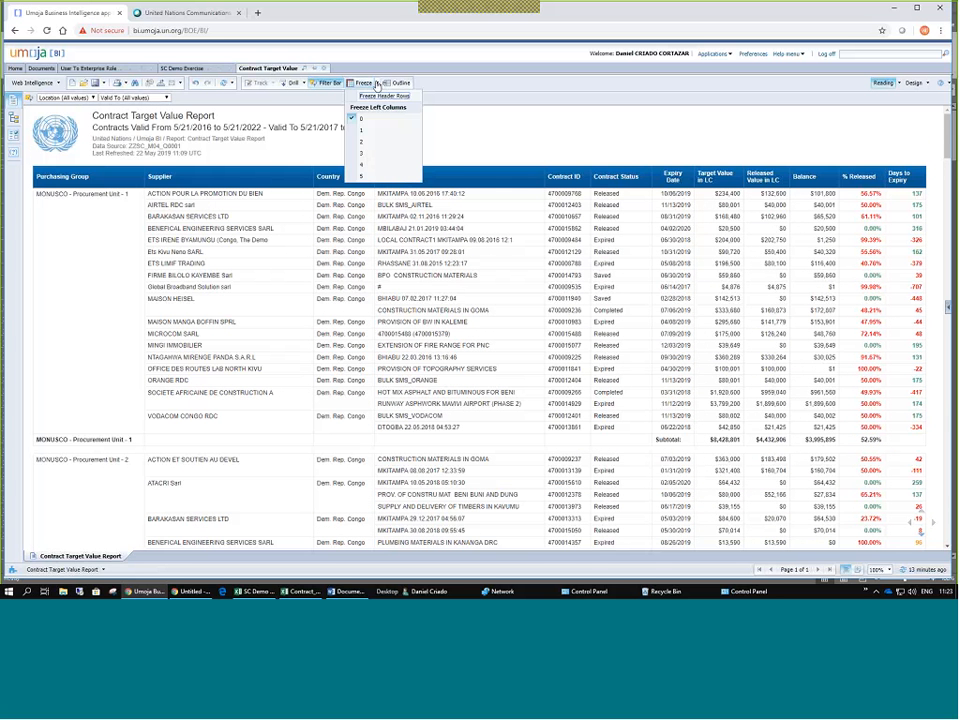
{"action": "left_click", "coordinate": [368, 96]}
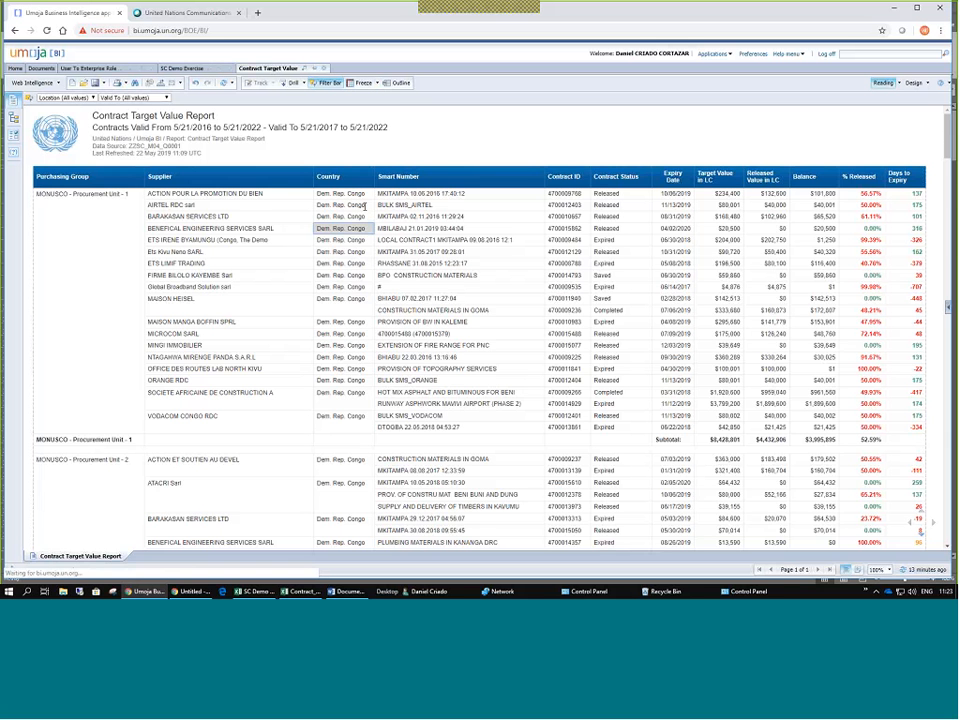
Scroll through the contracts to confirm the headings stay visible, then return to the top.
{"action": "scroll", "coordinate": [367, 200], "scroll_direction": "down", "scroll_amount": 3}
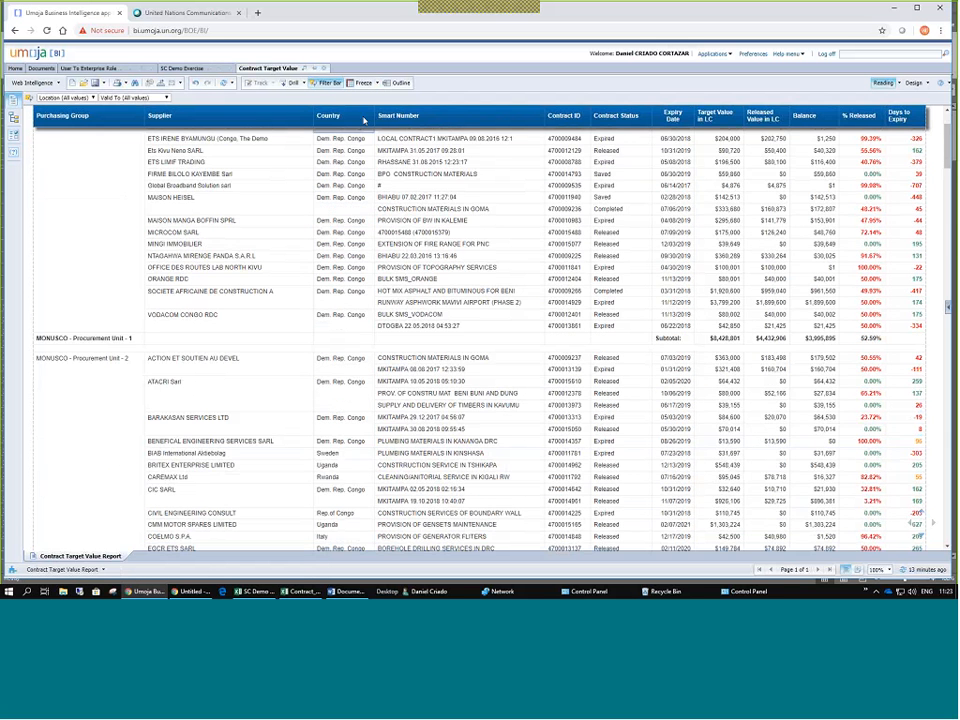
{"action": "scroll", "coordinate": [364, 120], "scroll_direction": "down", "scroll_amount": 4}
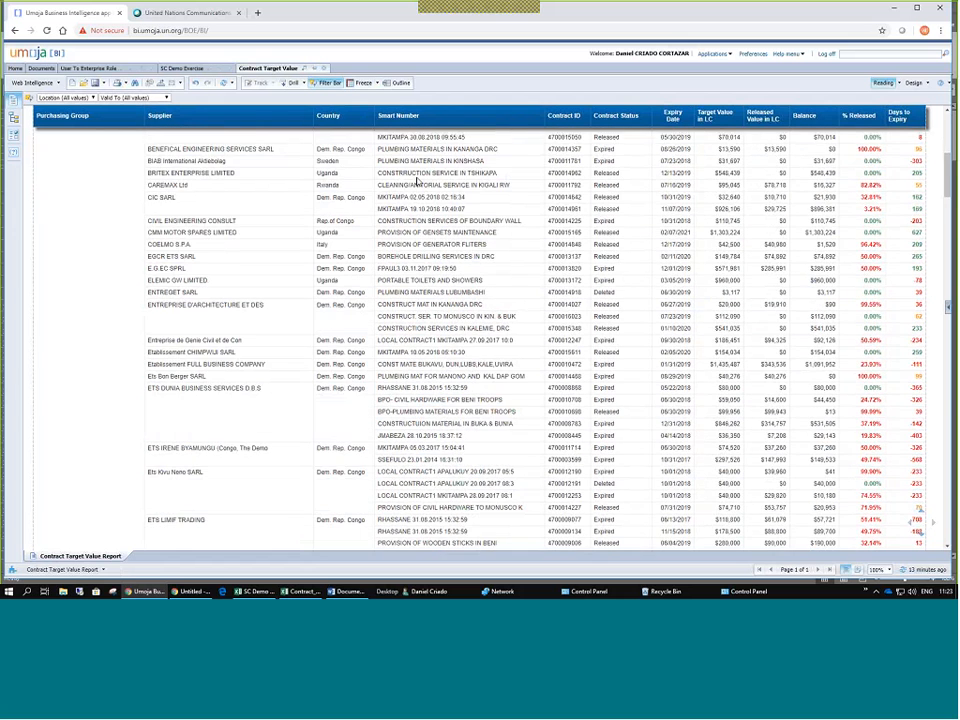
{"action": "scroll", "coordinate": [418, 181], "scroll_direction": "down", "scroll_amount": 5}
{"action": "scroll", "coordinate": [418, 180], "scroll_direction": "down", "scroll_amount": 5}
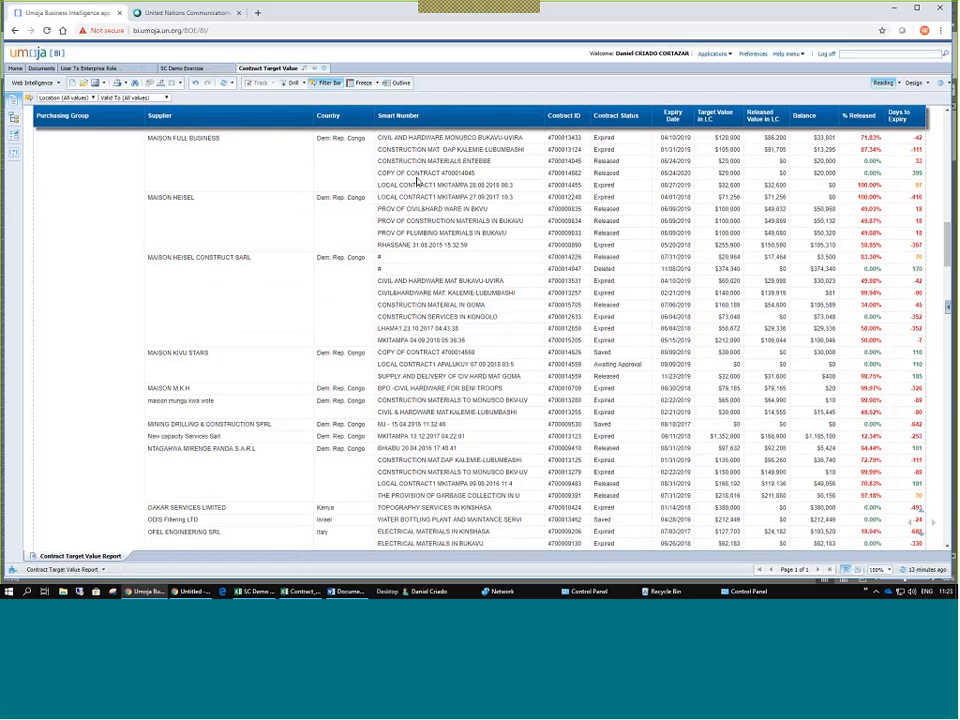
{"action": "scroll", "coordinate": [418, 181], "scroll_direction": "down", "scroll_amount": 5}
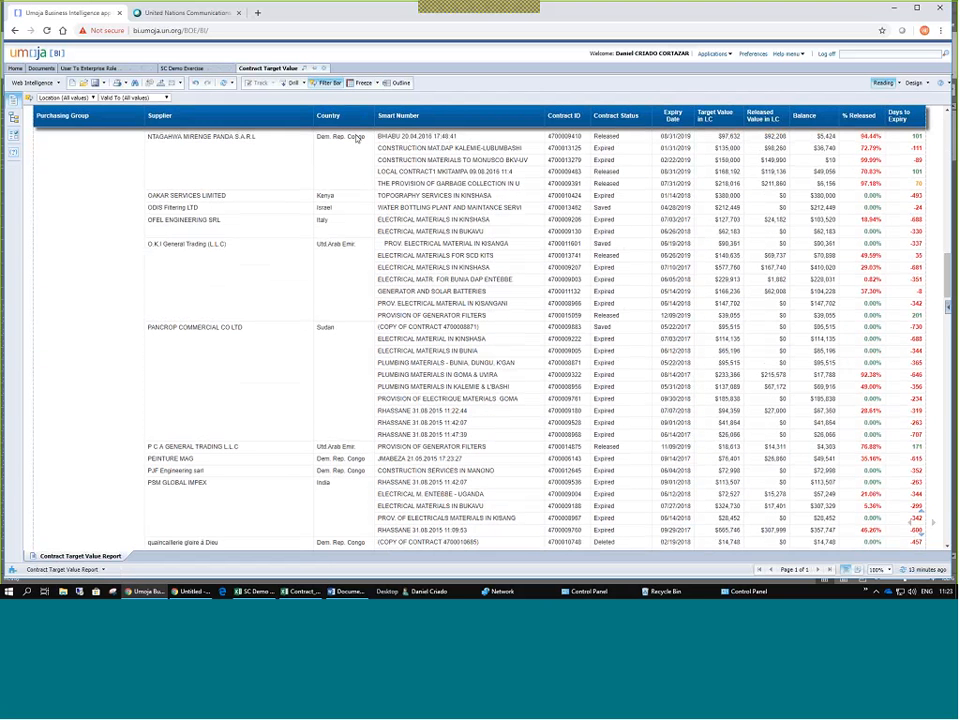
{"action": "left_click", "coordinate": [376, 86]}
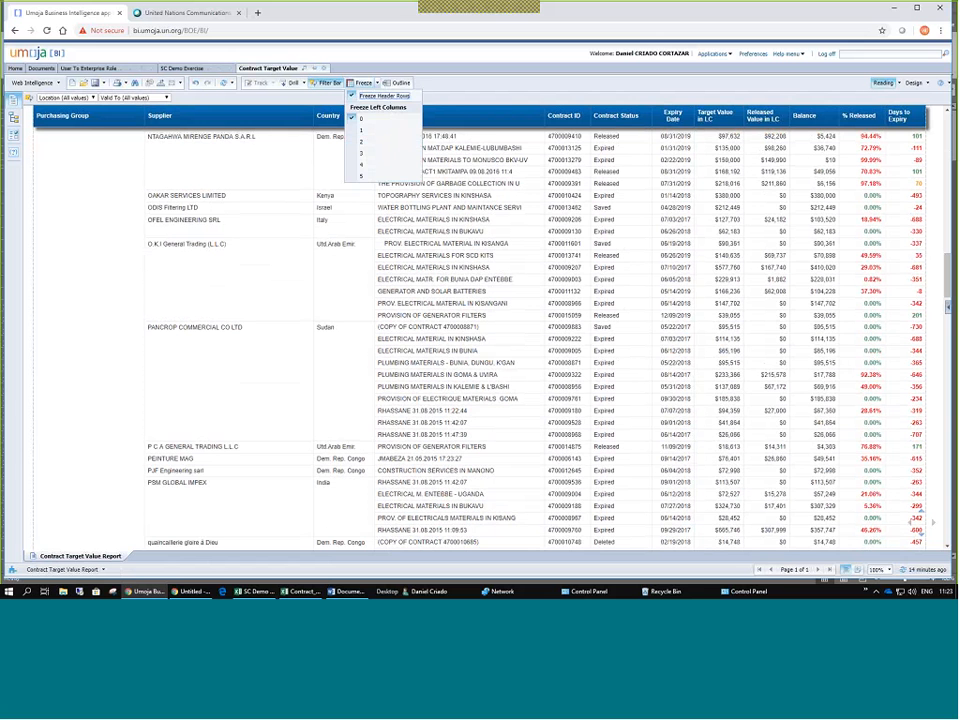
{"action": "left_click", "coordinate": [461, 352]}
{"action": "left_click", "coordinate": [621, 291]}
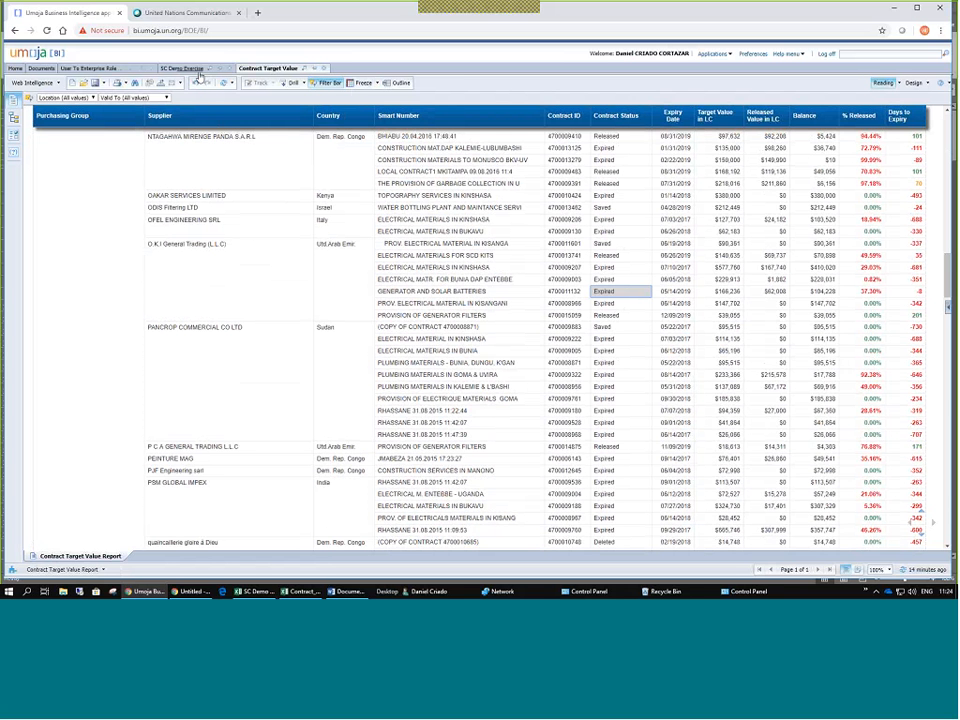
{"action": "left_click", "coordinate": [322, 84]}
{"action": "scroll", "coordinate": [202, 196], "scroll_direction": "up", "scroll_amount": 1}
{"action": "scroll", "coordinate": [307, 183], "scroll_direction": "up", "scroll_amount": 10}
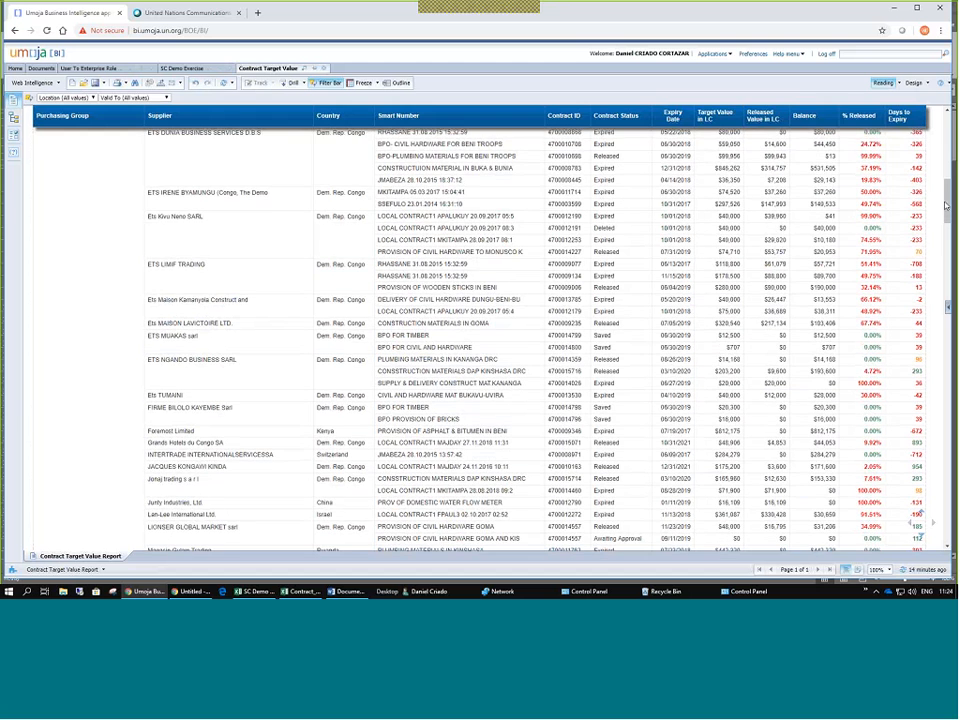
{"action": "scroll", "coordinate": [129, 153], "scroll_direction": "up", "scroll_amount": 10}
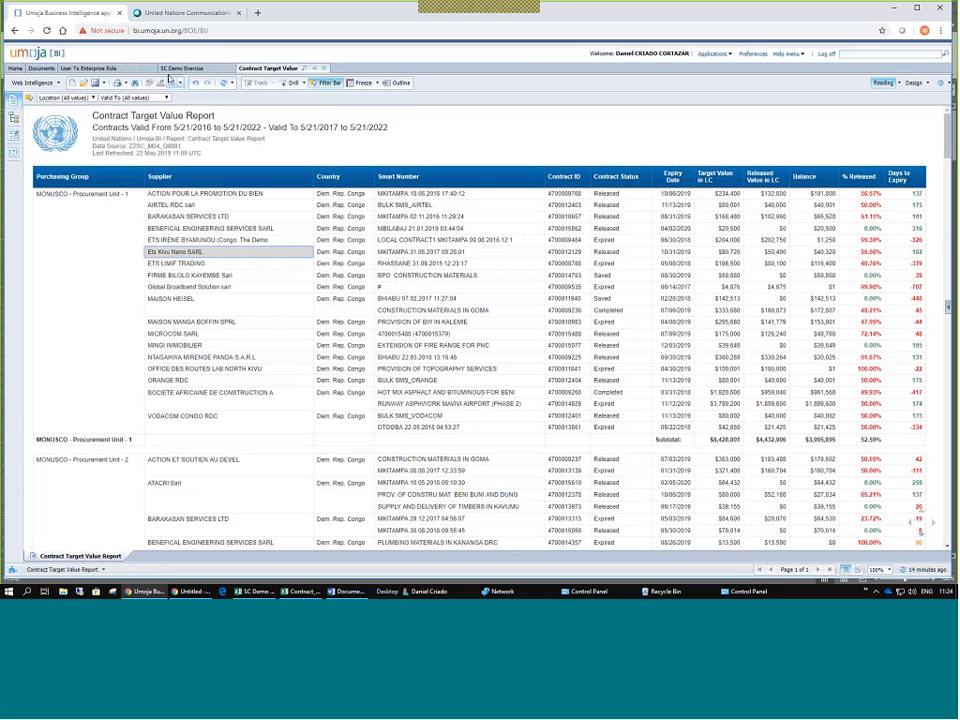
{"action": "left_click", "coordinate": [196, 84]}
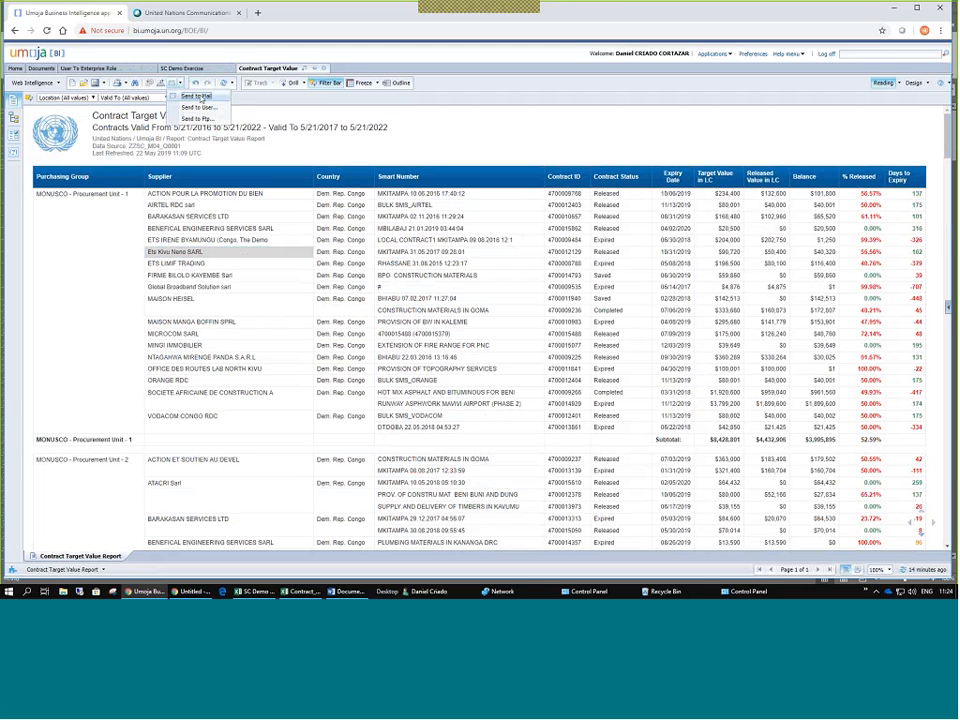
{"action": "left_click", "coordinate": [197, 96]}
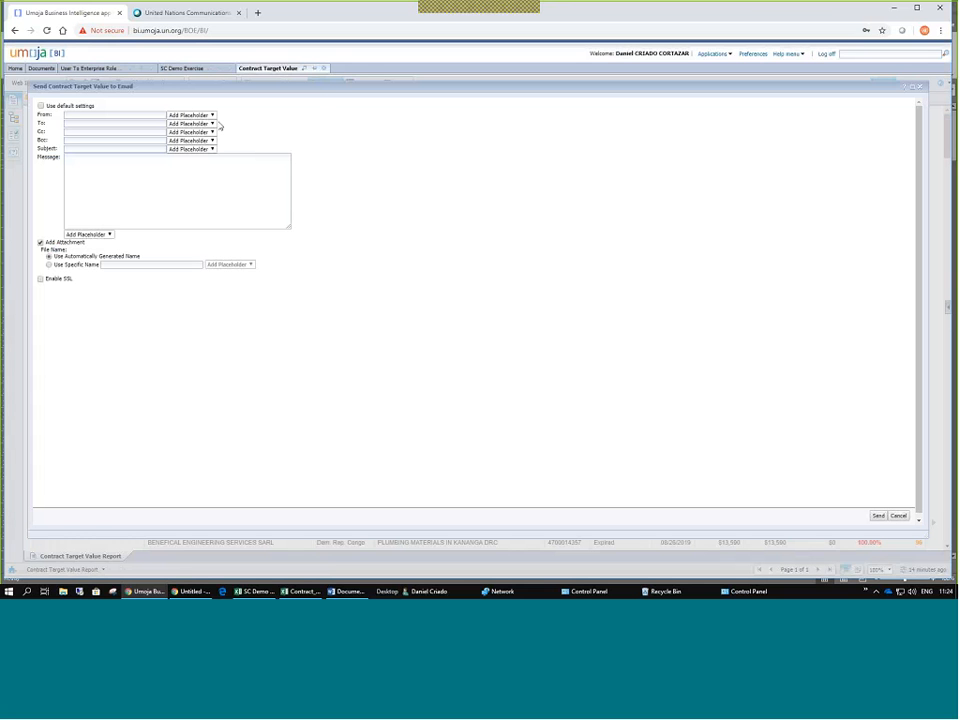
{"action": "left_click", "coordinate": [79, 116]}
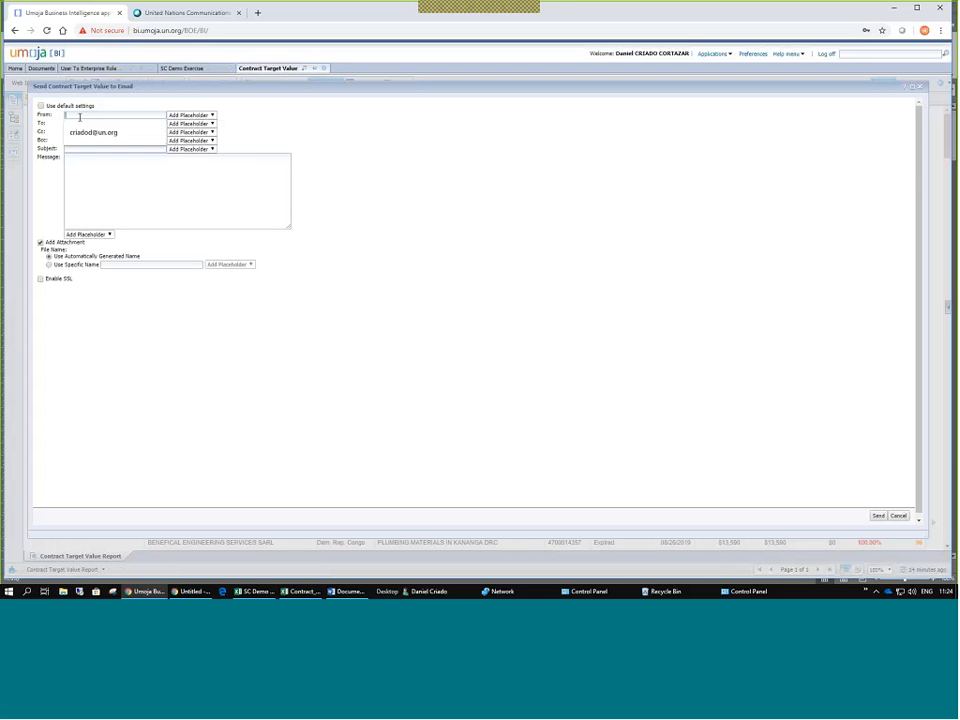
{"action": "left_click", "coordinate": [90, 132]}
{"action": "left_click", "coordinate": [82, 124]}
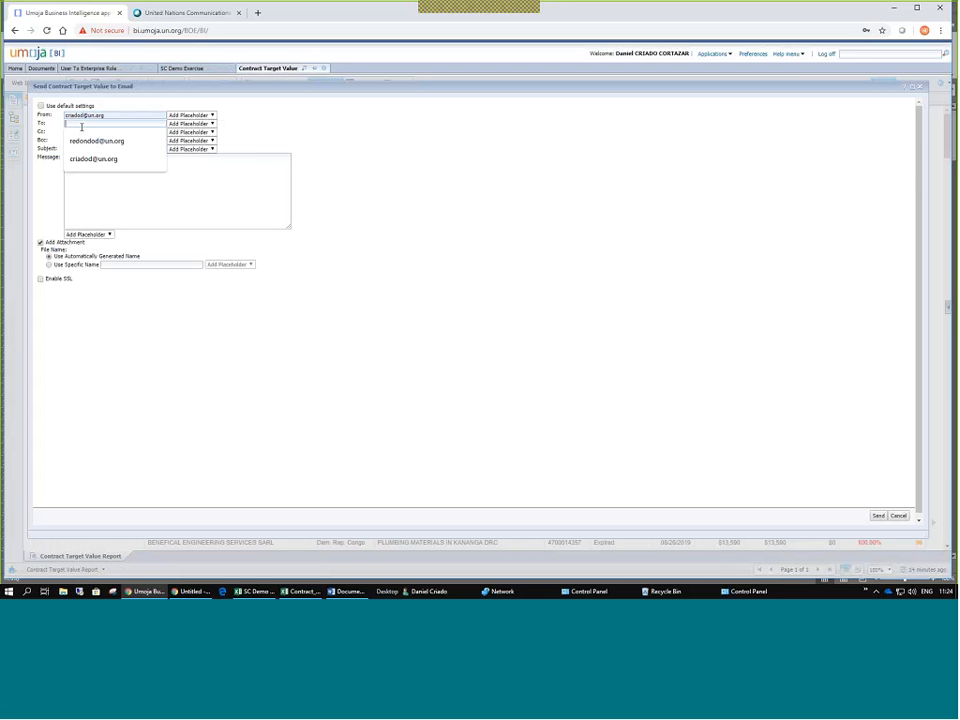
{"action": "left_click", "coordinate": [95, 159]}
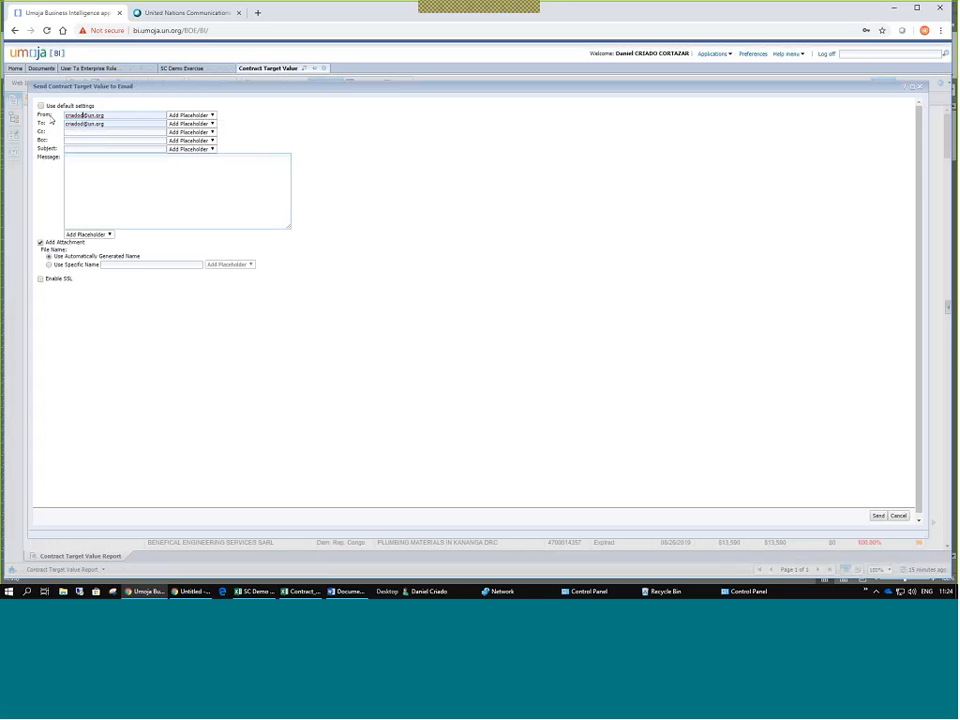
{"action": "triple_click", "coordinate": [62, 117]}
{"action": "left_click", "coordinate": [81, 164]}
{"action": "left_click", "coordinate": [878, 516]}
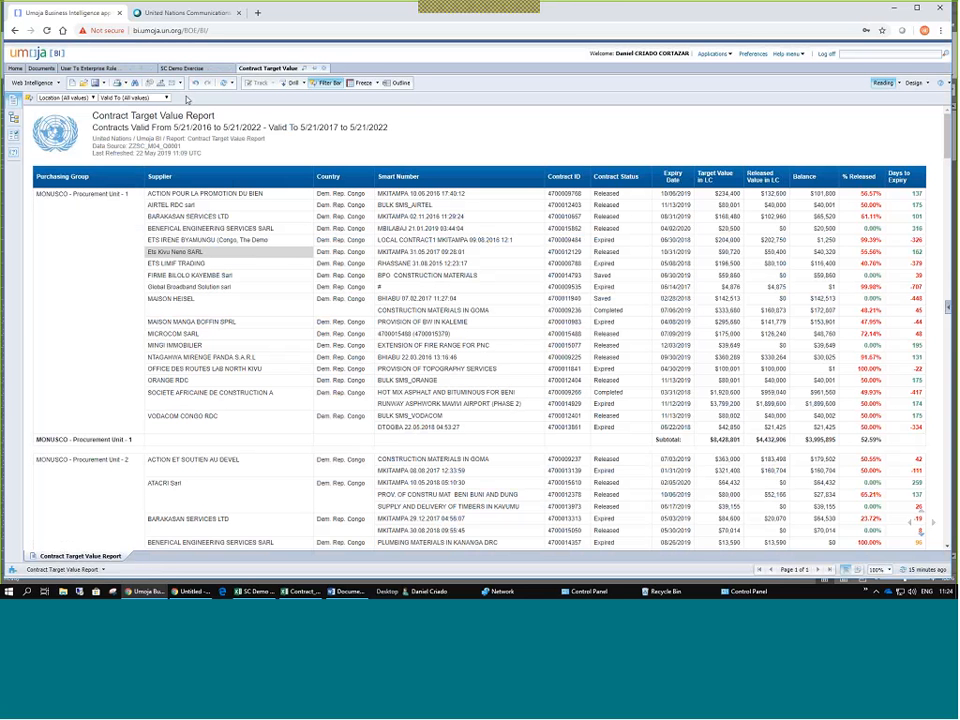
Save a Web Intelligence copy as 'Contract Target Value_Demo' in Favorites > ~WebIntelligence > Valencia Academy.
{"action": "left_click", "coordinate": [104, 86]}
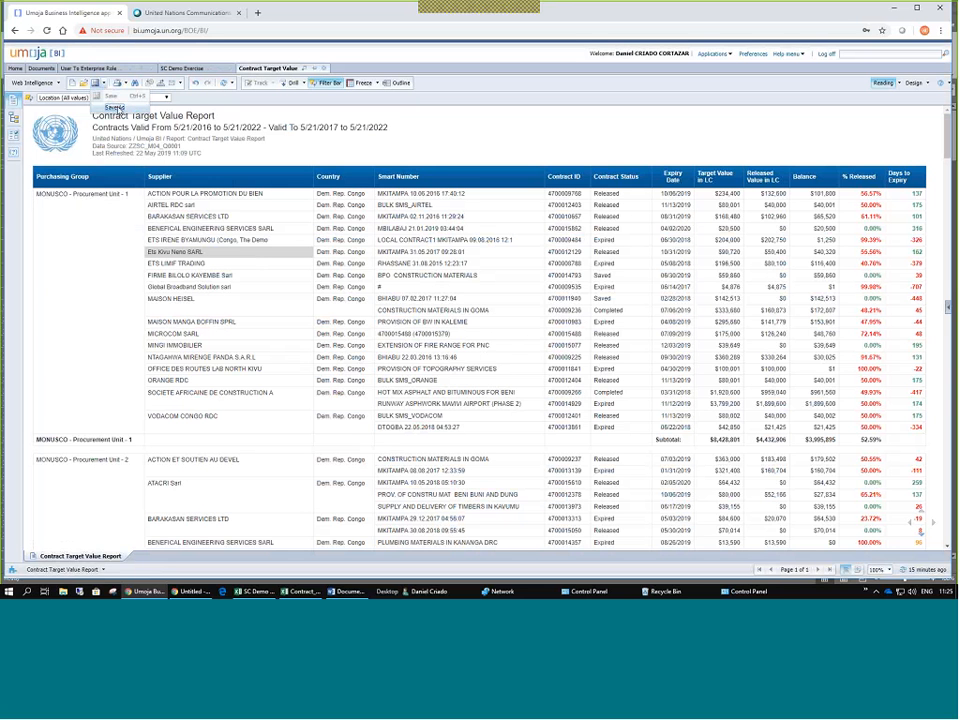
{"action": "left_click", "coordinate": [115, 107]}
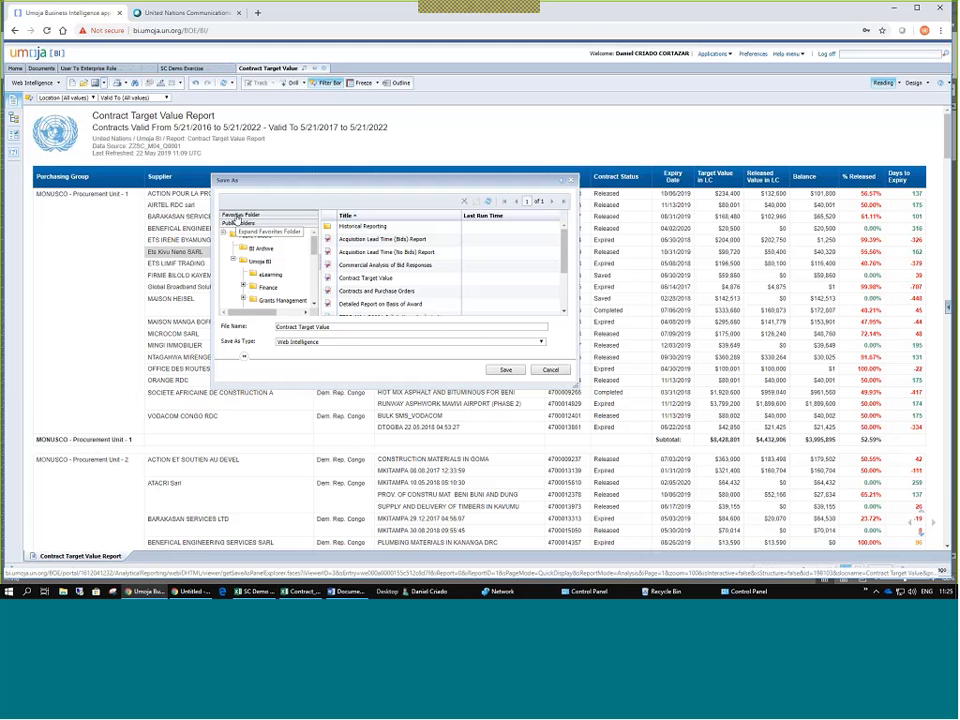
{"action": "left_click", "coordinate": [236, 217]}
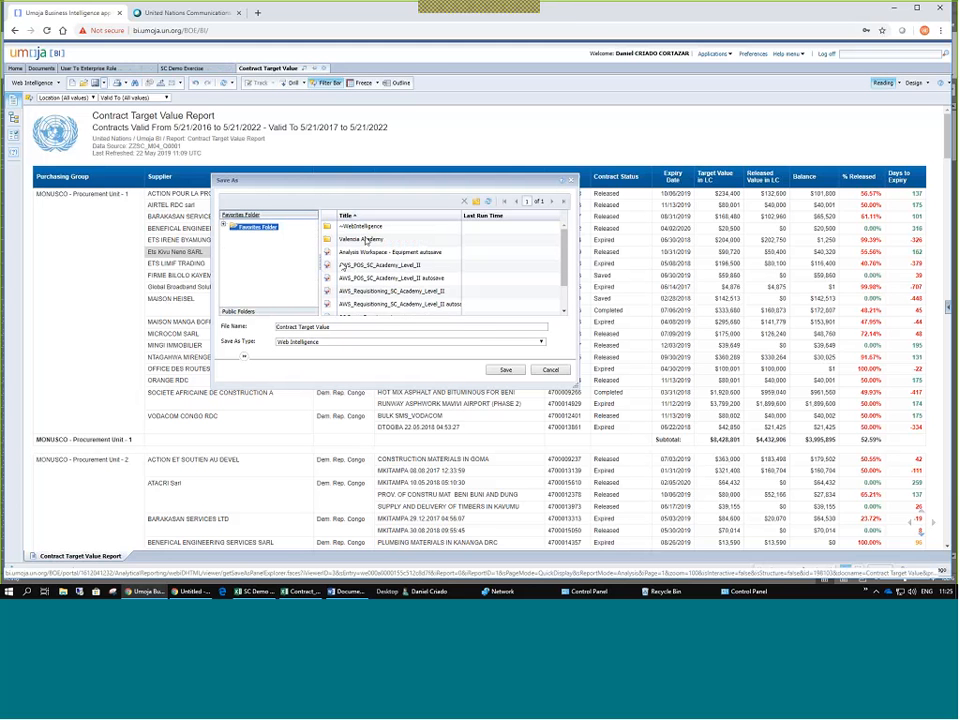
{"action": "double_click", "coordinate": [366, 240]}
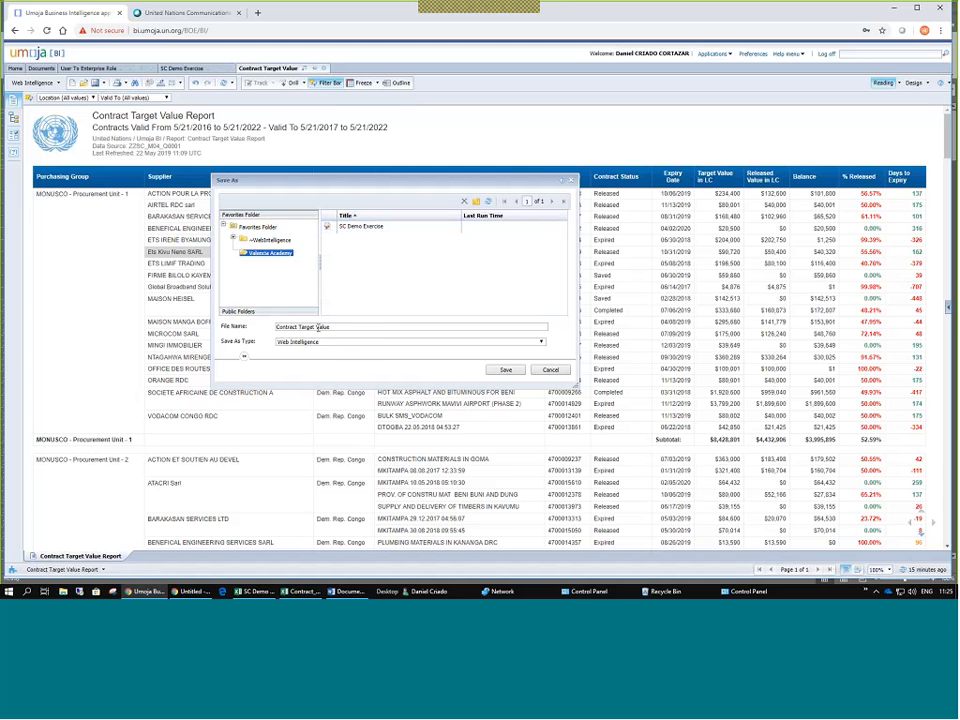
{"action": "type", "text": "_Demo"}
{"action": "left_click", "coordinate": [538, 342]}
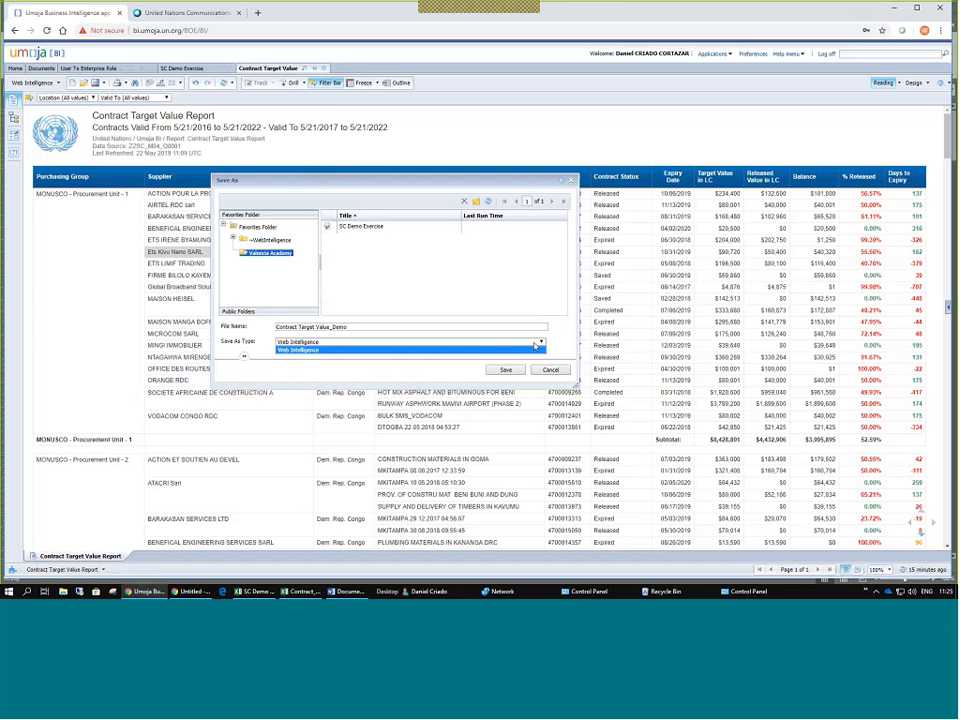
{"action": "left_click", "coordinate": [300, 349]}
{"action": "left_click", "coordinate": [503, 369]}
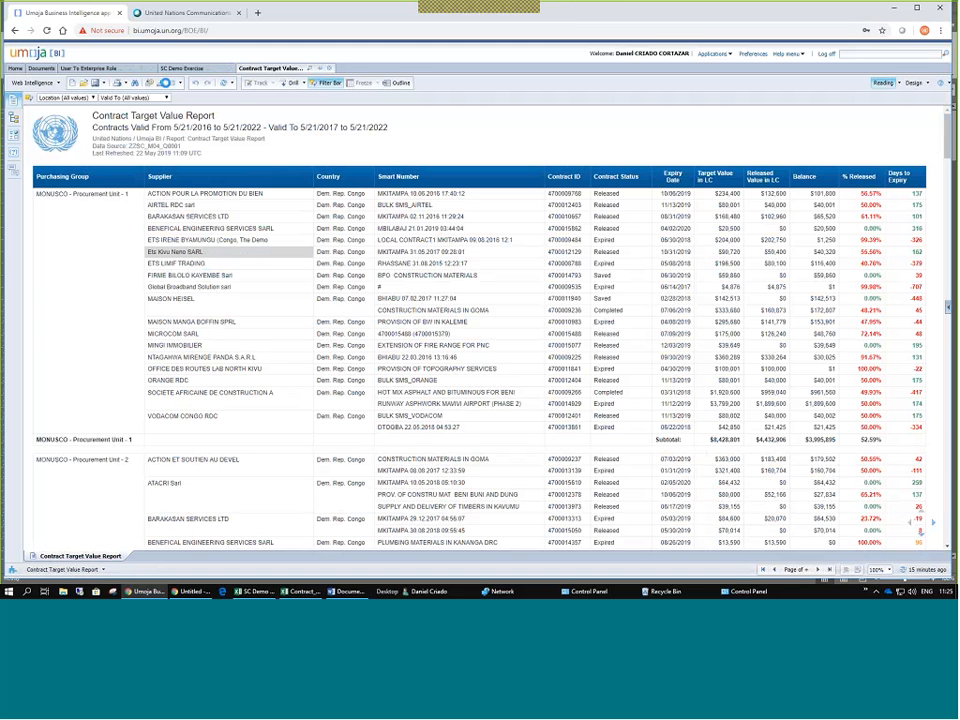
Send the demo report via Send to Mail, using the user's own e-mail address as sender and recipient.
{"action": "left_click", "coordinate": [177, 83]}
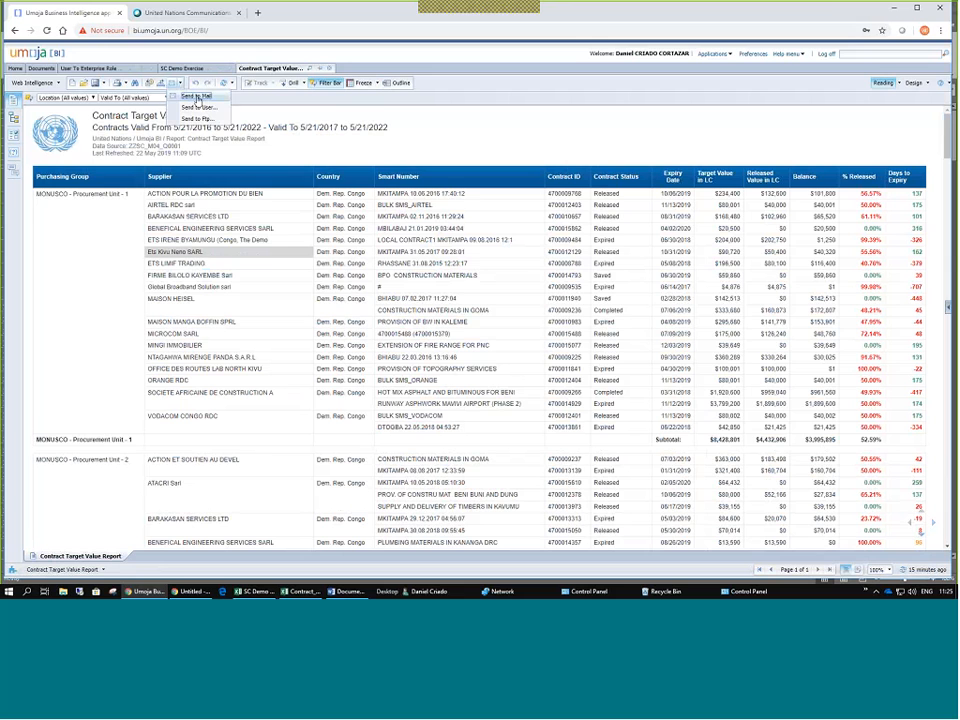
{"action": "left_click", "coordinate": [197, 97]}
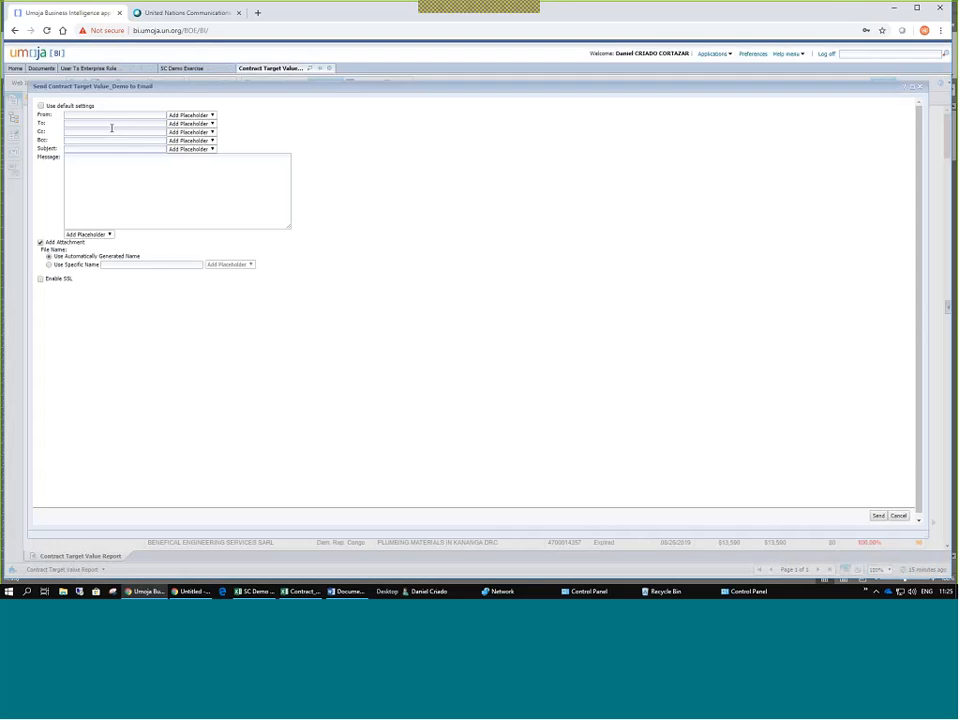
{"action": "left_click", "coordinate": [96, 117]}
{"action": "left_click", "coordinate": [96, 125]}
{"action": "left_click", "coordinate": [96, 124]}
{"action": "left_click", "coordinate": [94, 147]}
{"action": "left_click", "coordinate": [878, 517]}
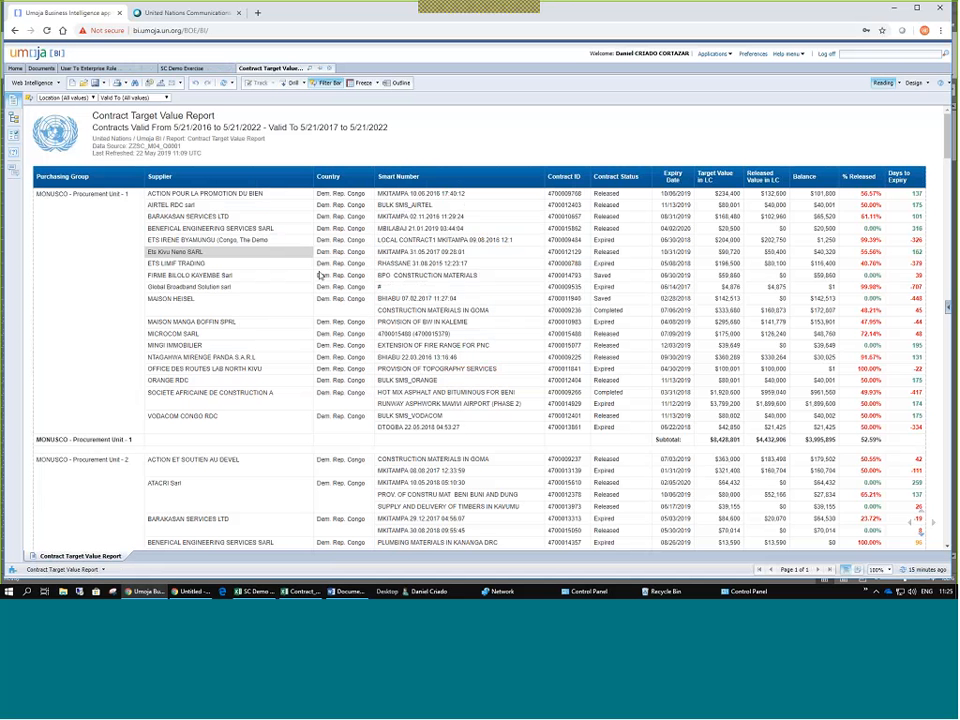
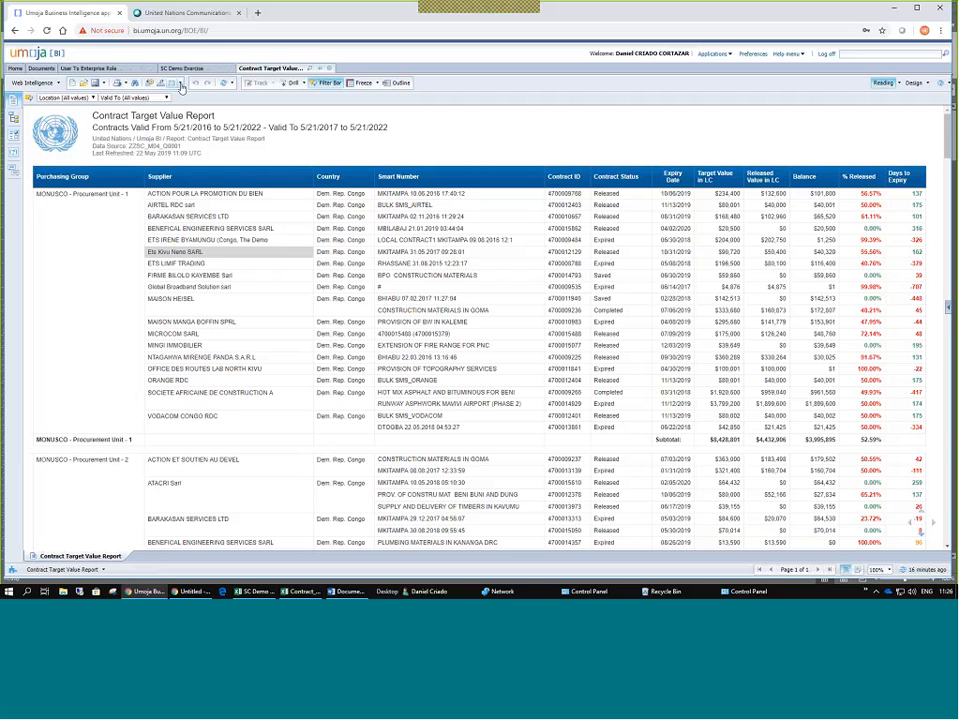
Send a copy of the Contract Target Value report to one user found by title search via Send to User.
{"action": "left_click", "coordinate": [181, 87]}
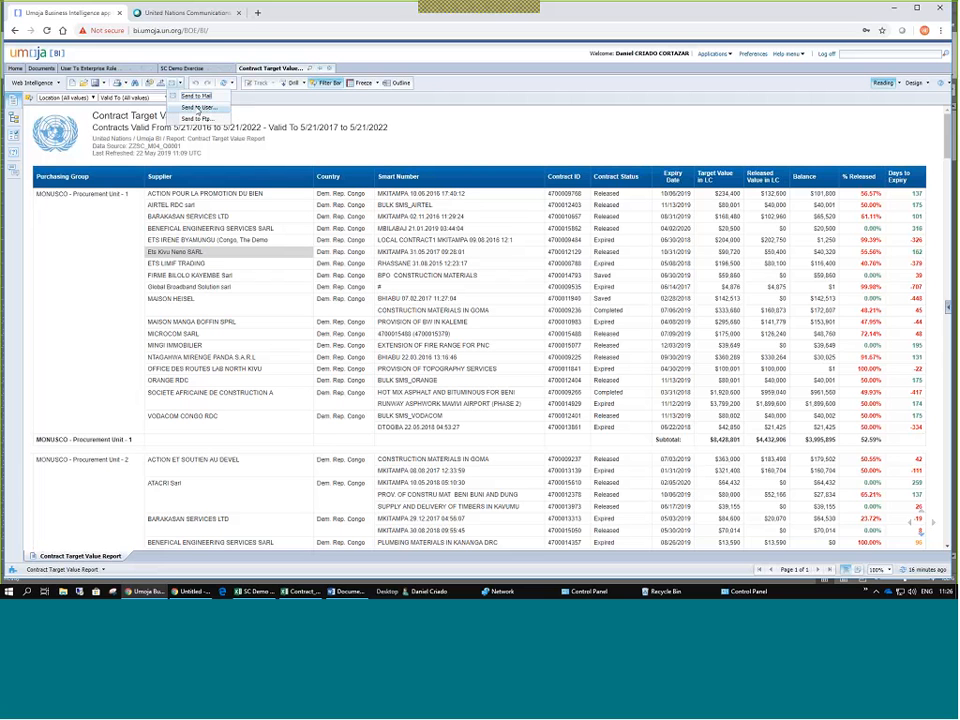
{"action": "left_click", "coordinate": [198, 107]}
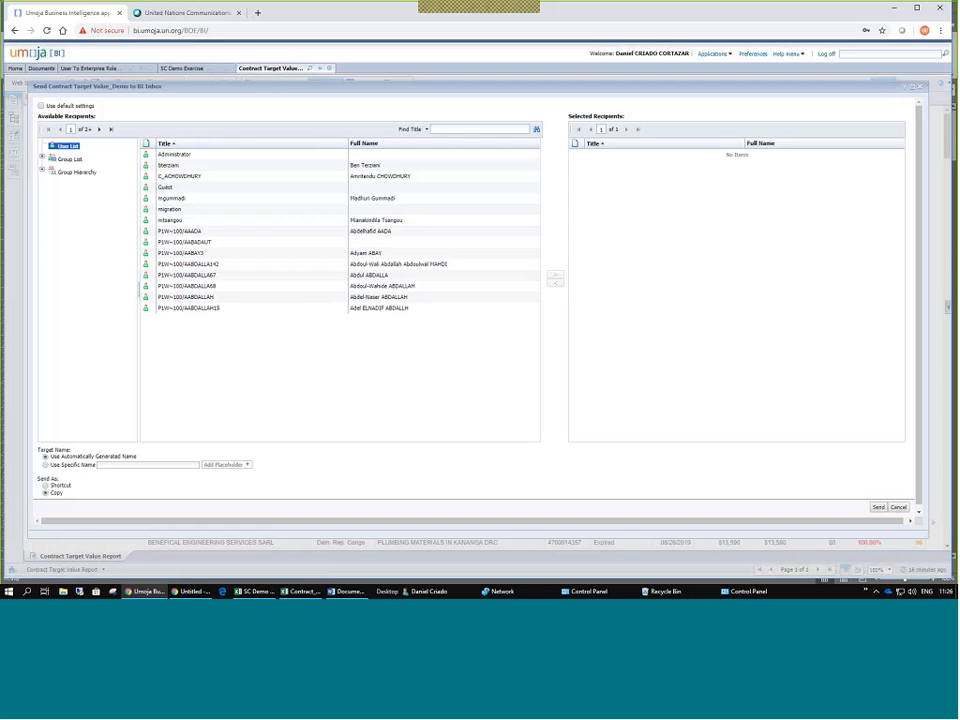
{"action": "mouse_move", "coordinate": [163, 86]}
{"action": "left_mouse_down"}
{"action": "mouse_move", "coordinate": [178, 120]}
{"action": "mouse_move", "coordinate": [153, 86]}
{"action": "mouse_move", "coordinate": [376, 162]}
{"action": "left_mouse_up"}
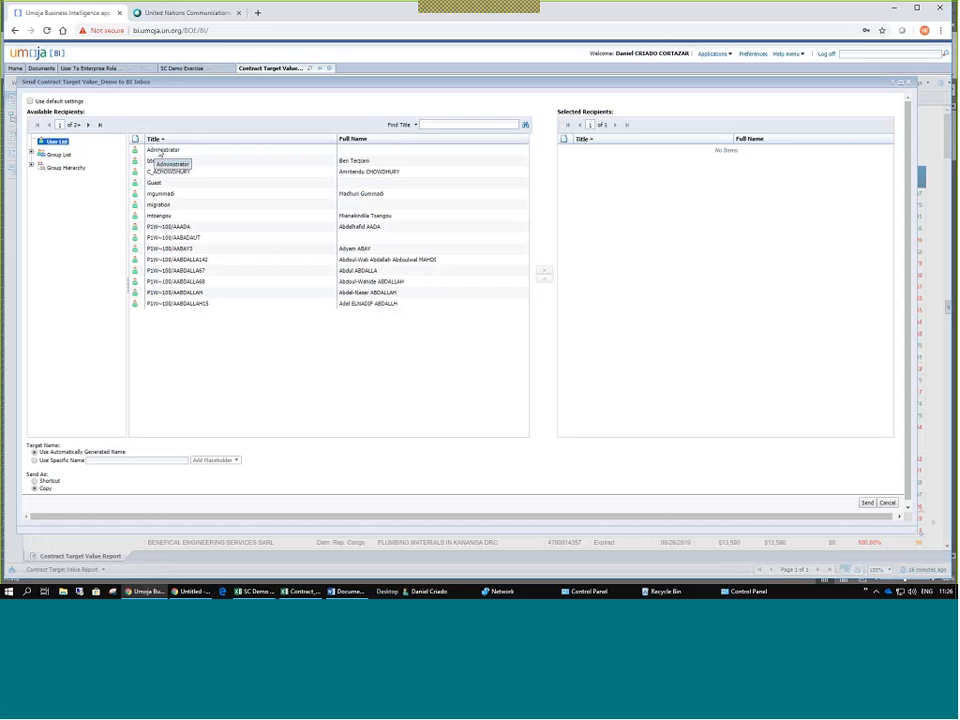
{"action": "left_click", "coordinate": [415, 125]}
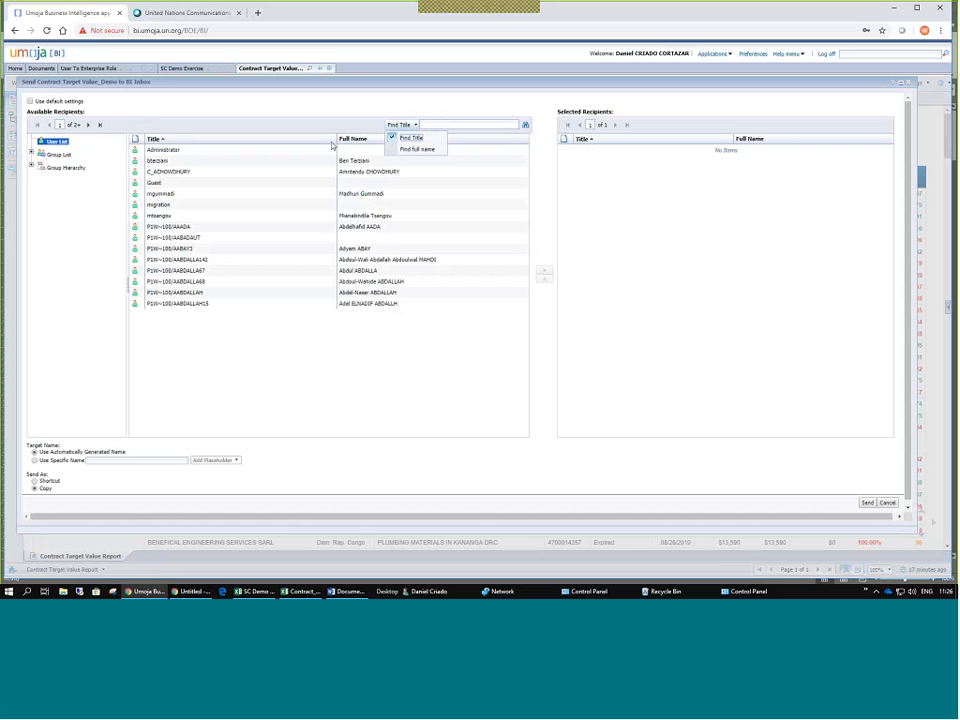
{"action": "left_click", "coordinate": [443, 122]}
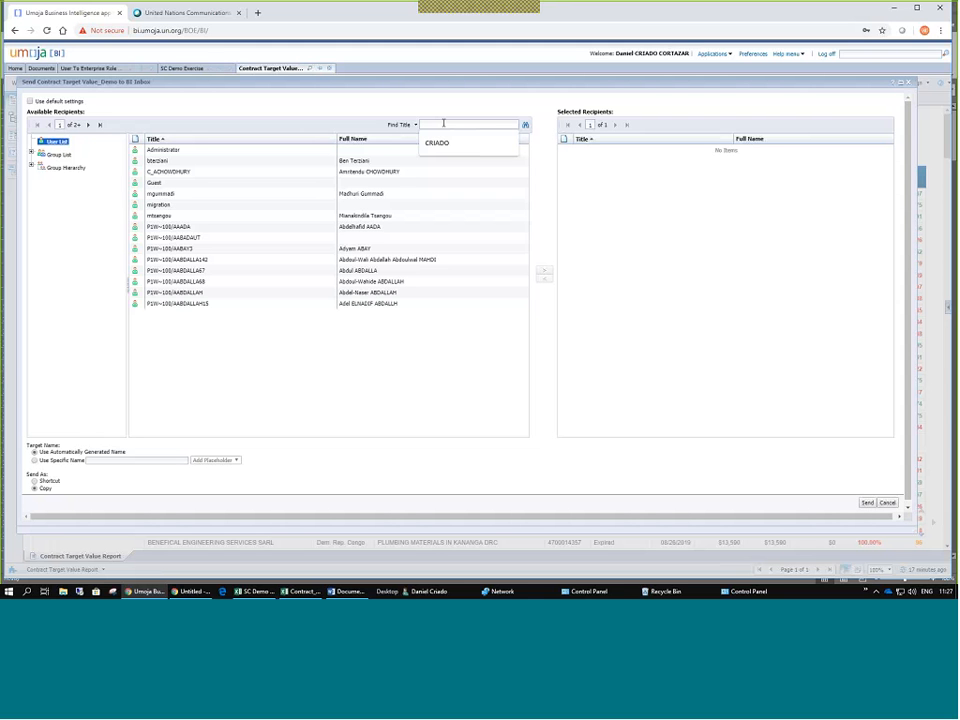
{"action": "type", "text": "DOR"}
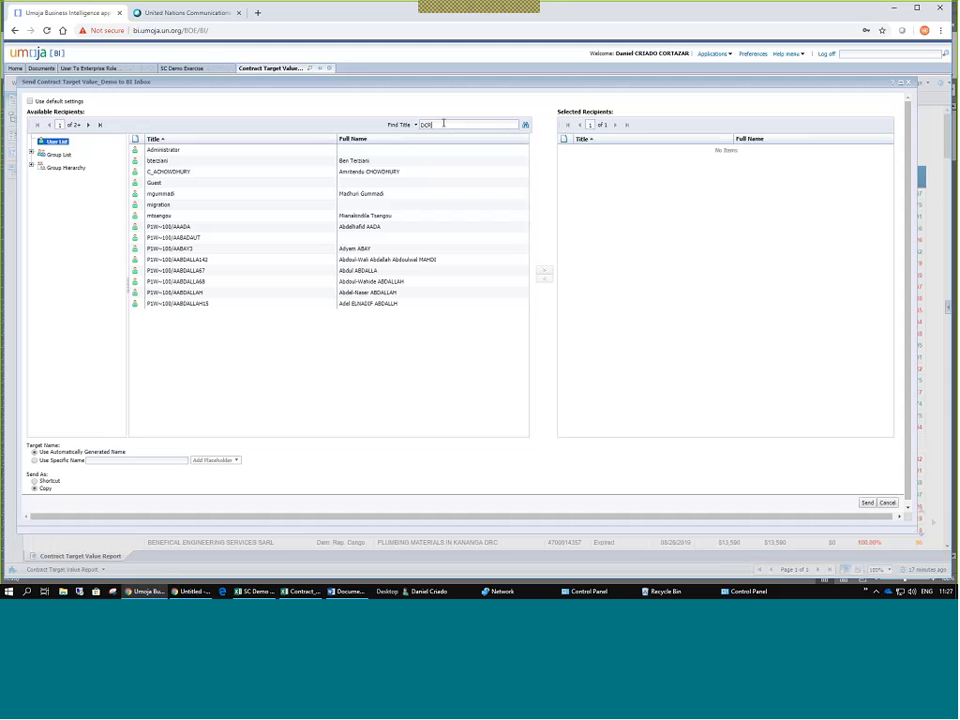
{"action": "type", "text": "IADO"}
{"action": "left_click", "coordinate": [525, 127]}
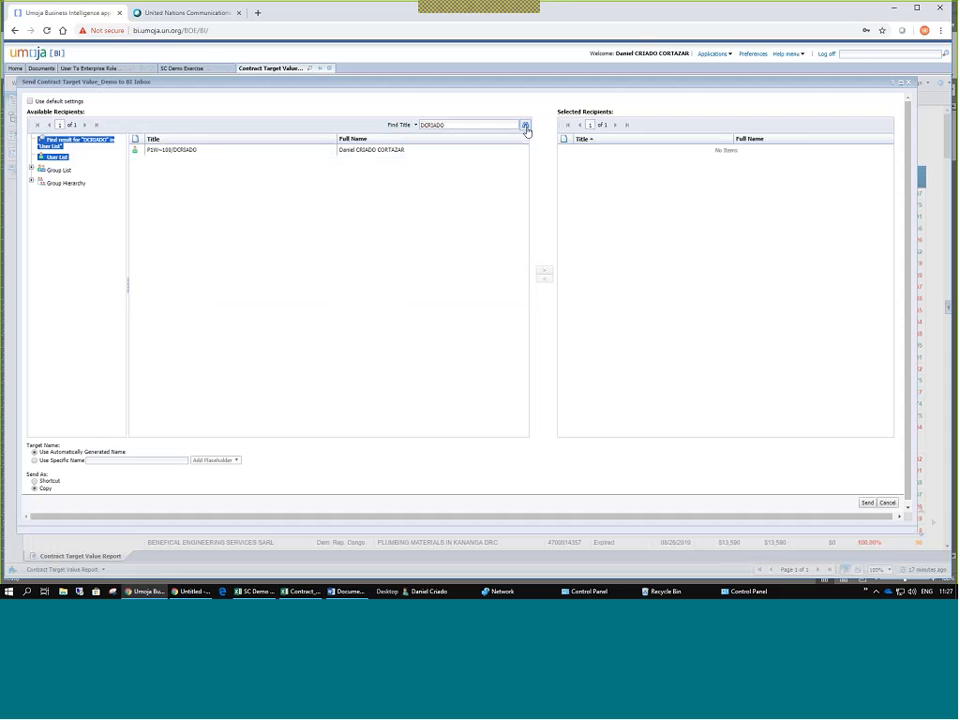
{"action": "left_click", "coordinate": [177, 152]}
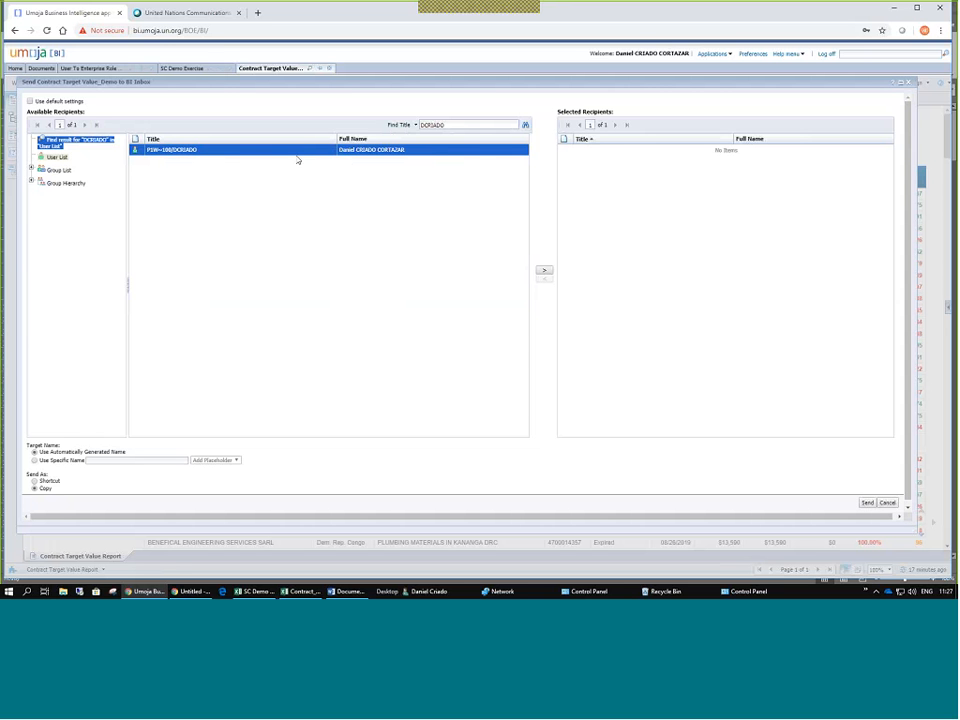
{"action": "left_click", "coordinate": [544, 272]}
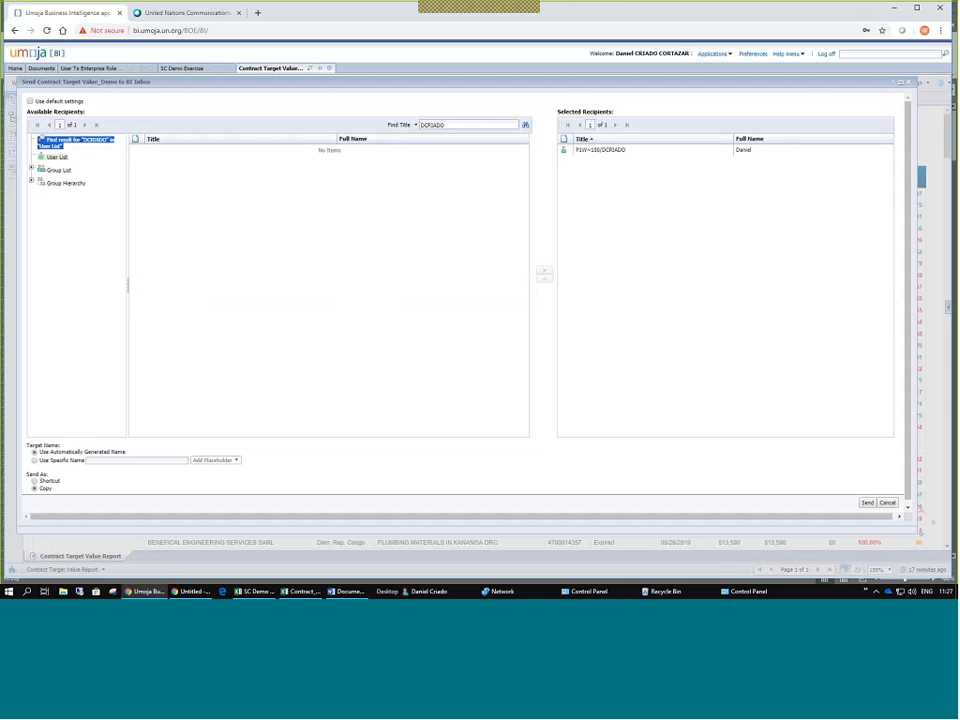
{"action": "left_click", "coordinate": [604, 155]}
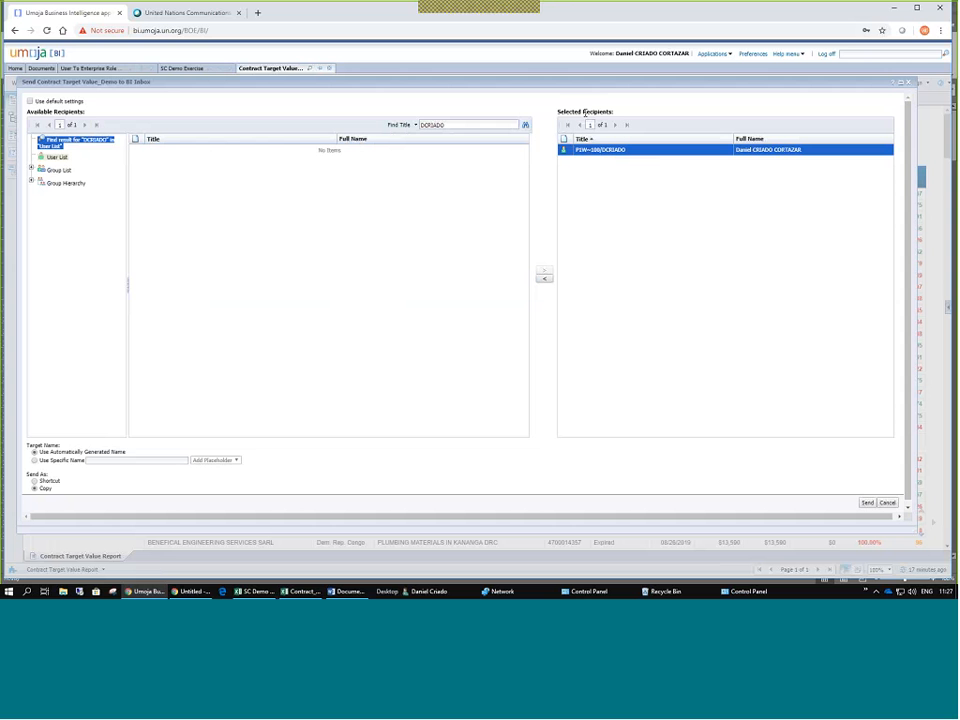
{"action": "triple_click", "coordinate": [585, 114]}
{"action": "left_click", "coordinate": [869, 503]}
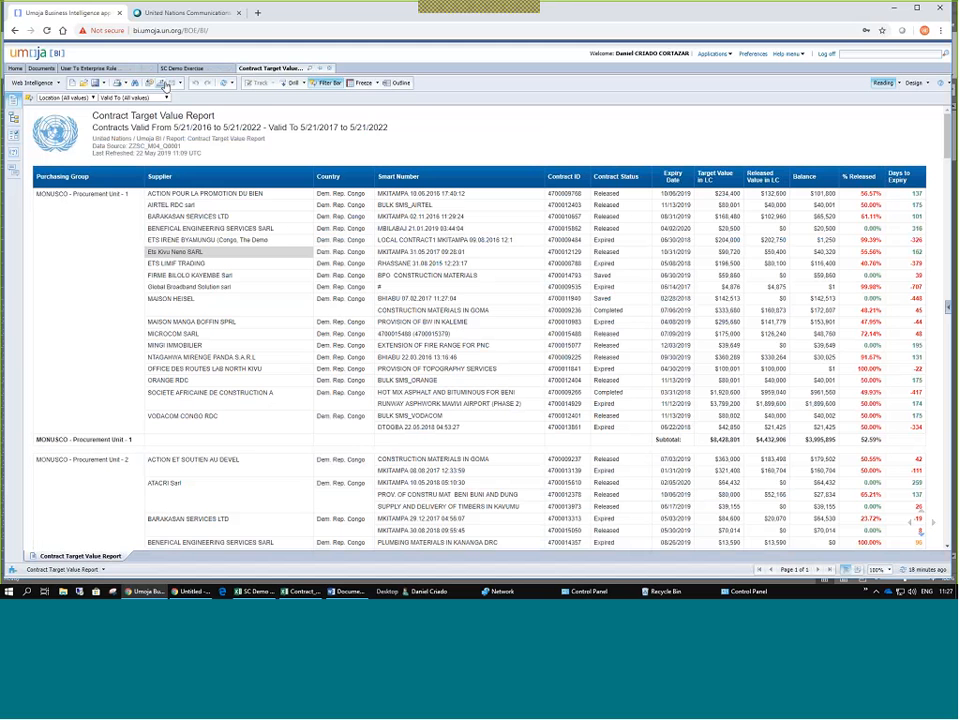
{"action": "left_click", "coordinate": [182, 86]}
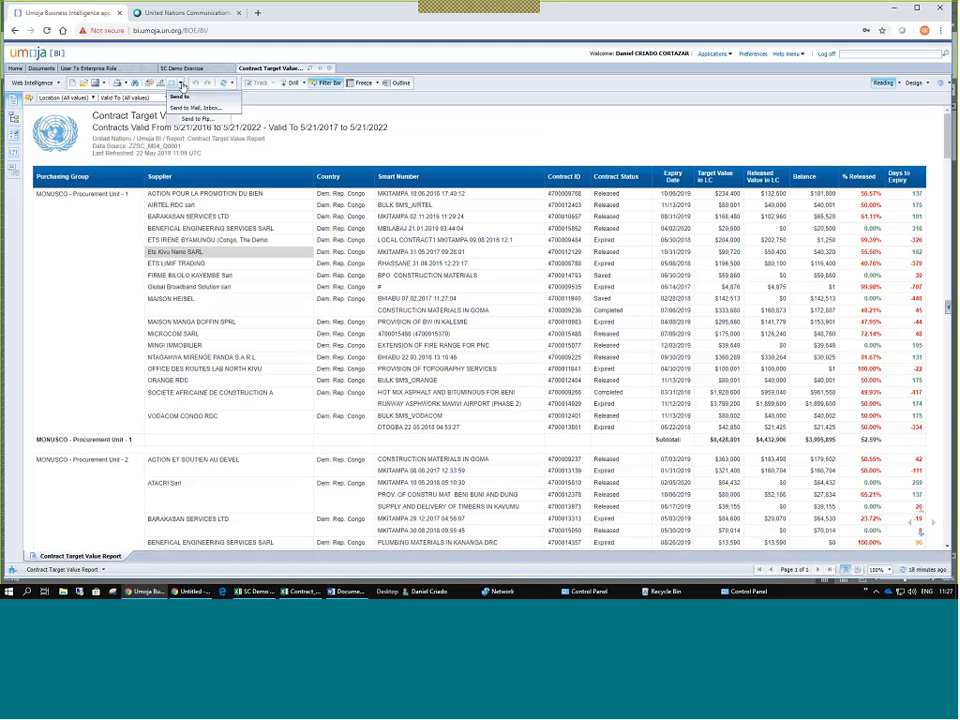
{"action": "left_click", "coordinate": [190, 108]}
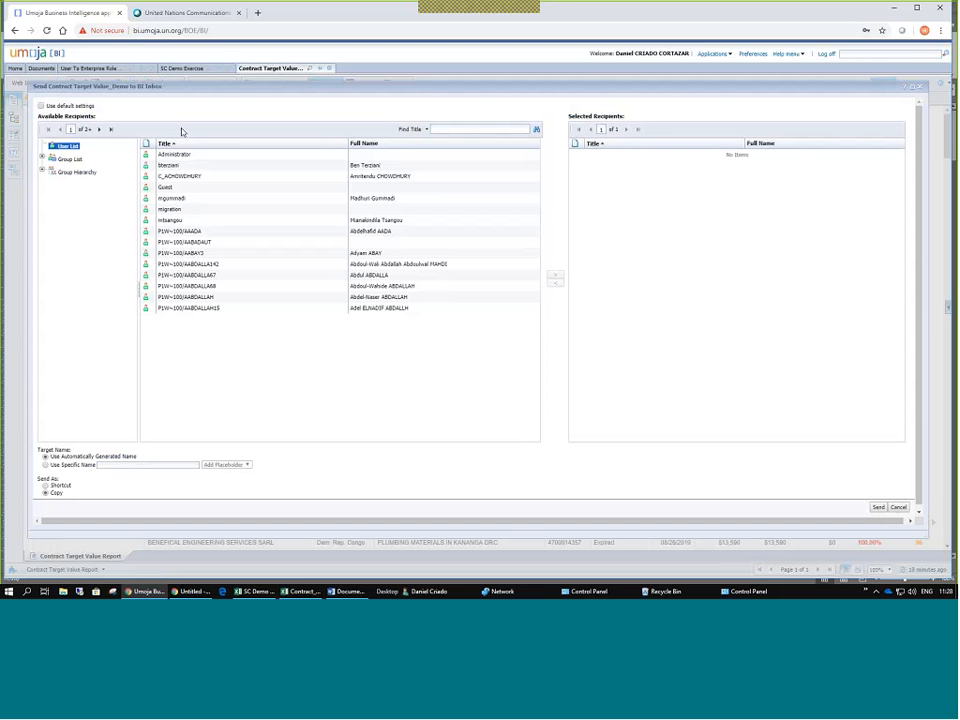
{"action": "left_click", "coordinate": [445, 130]}
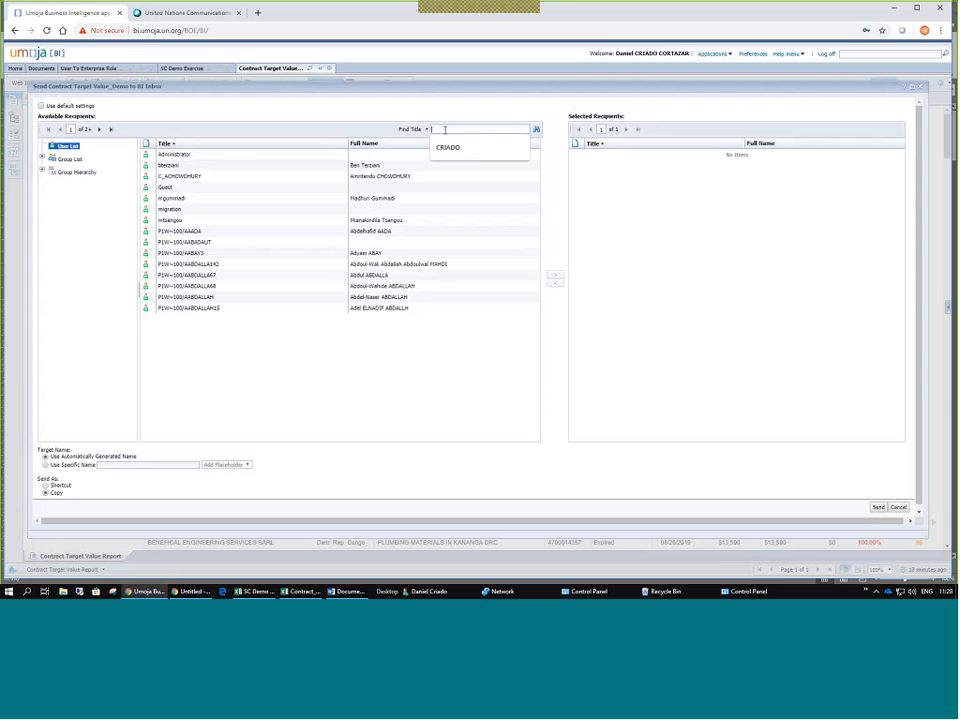
{"action": "type", "text": "t"}
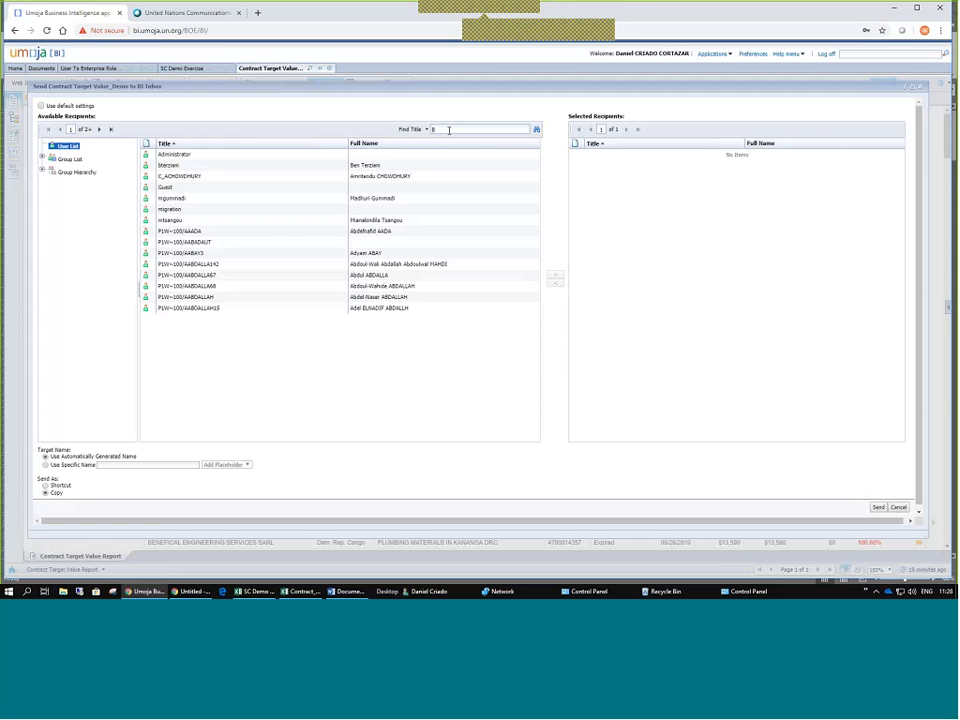
{"action": "type", "text": "SK"}
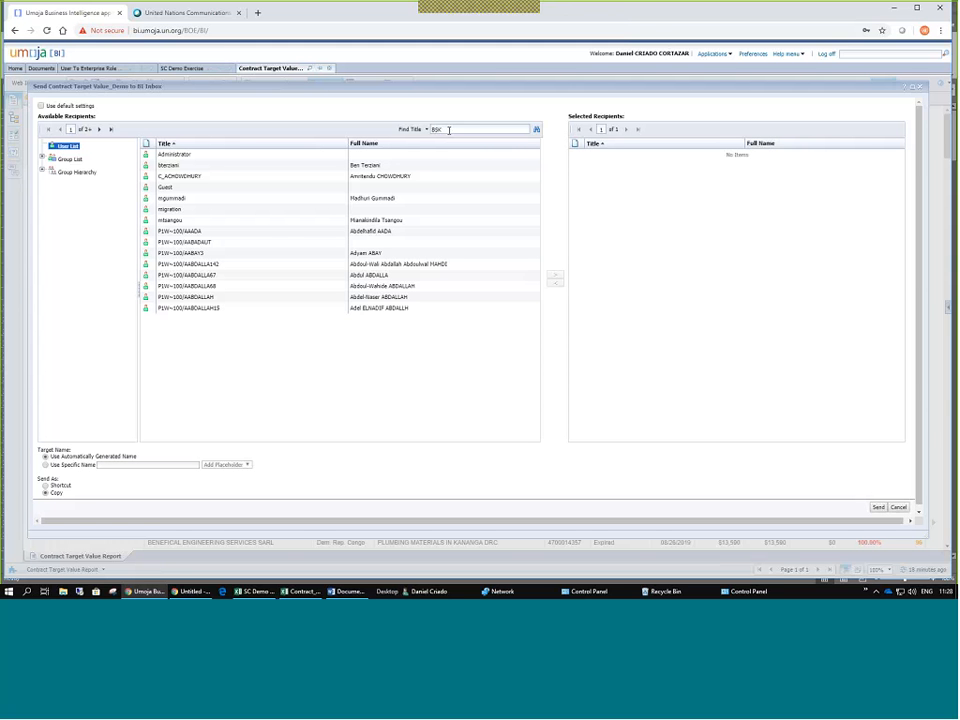
{"action": "type", "text": "ENT"}
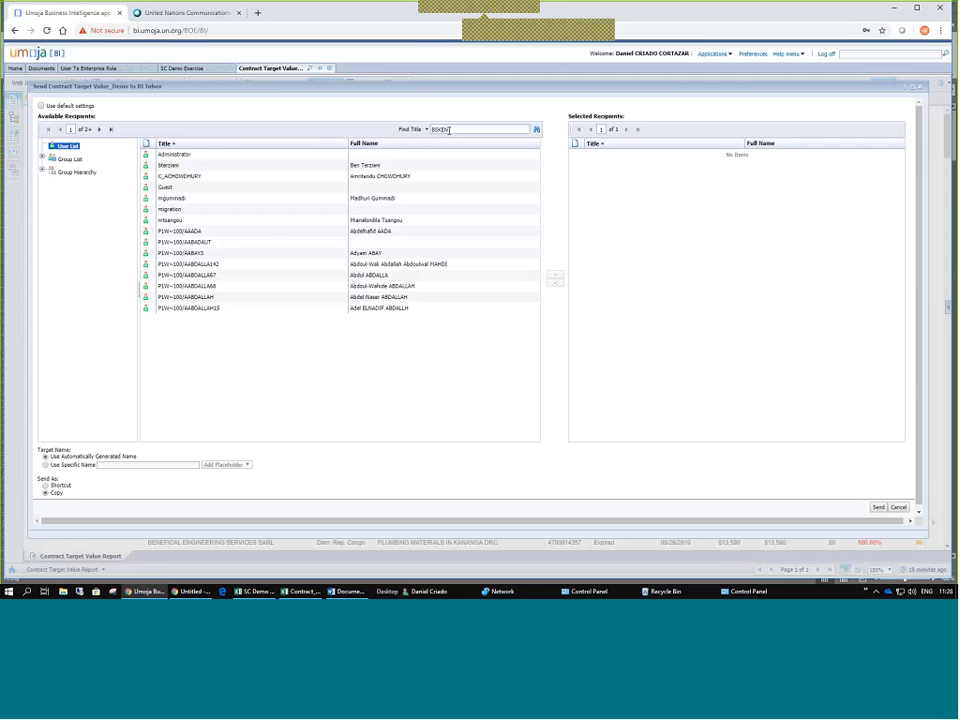
{"action": "key", "text": "BackSpace"}
{"action": "key", "text": "BackSpace"}
{"action": "type", "text": "*"}
{"action": "left_click", "coordinate": [537, 131]}
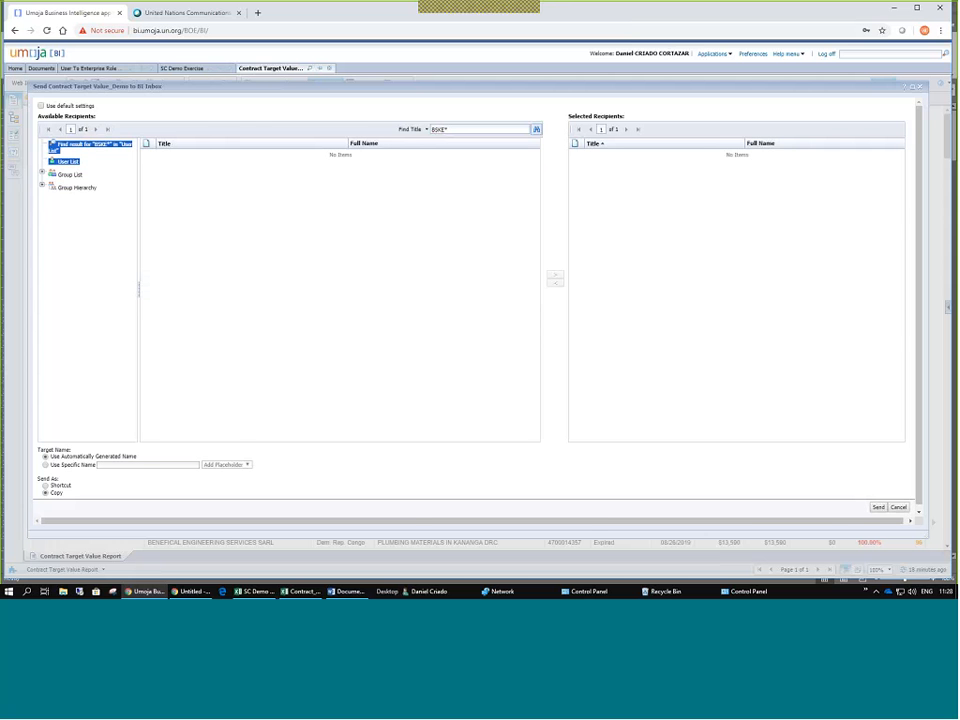
{"action": "left_click", "coordinate": [925, 87]}
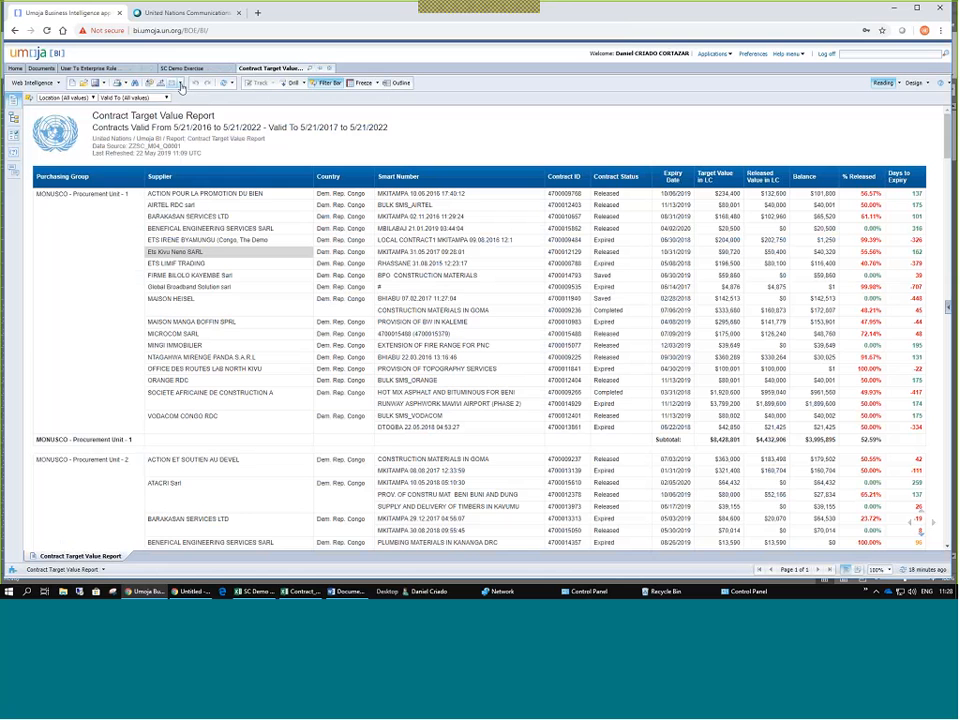
Send another copy via Send to User, finding the second user with a previously entered search term.
{"action": "left_click", "coordinate": [181, 85]}
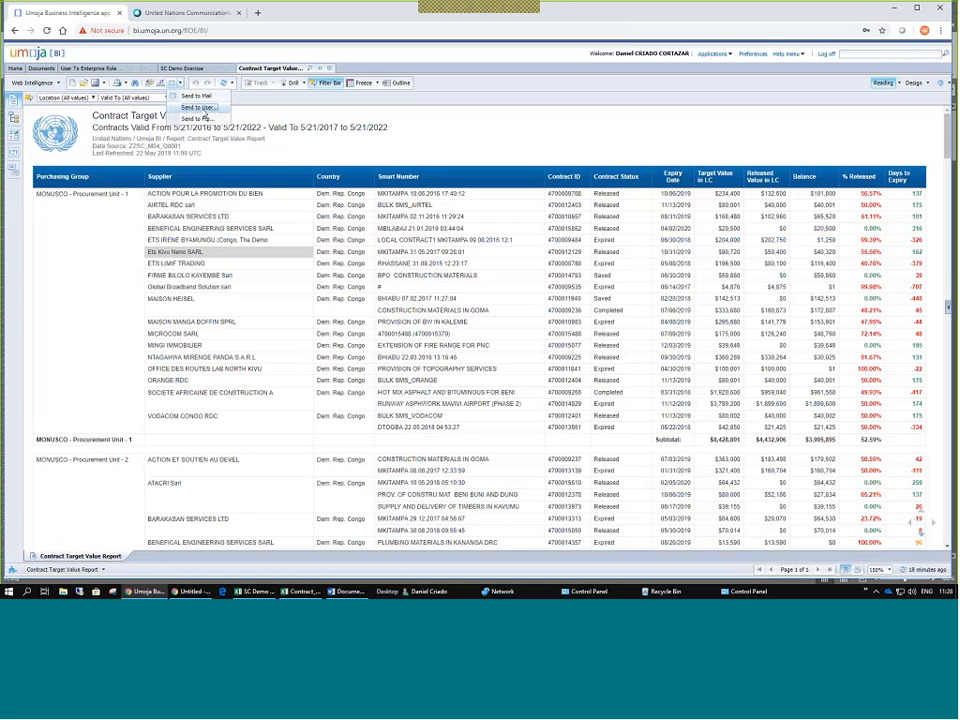
{"action": "left_click", "coordinate": [200, 107]}
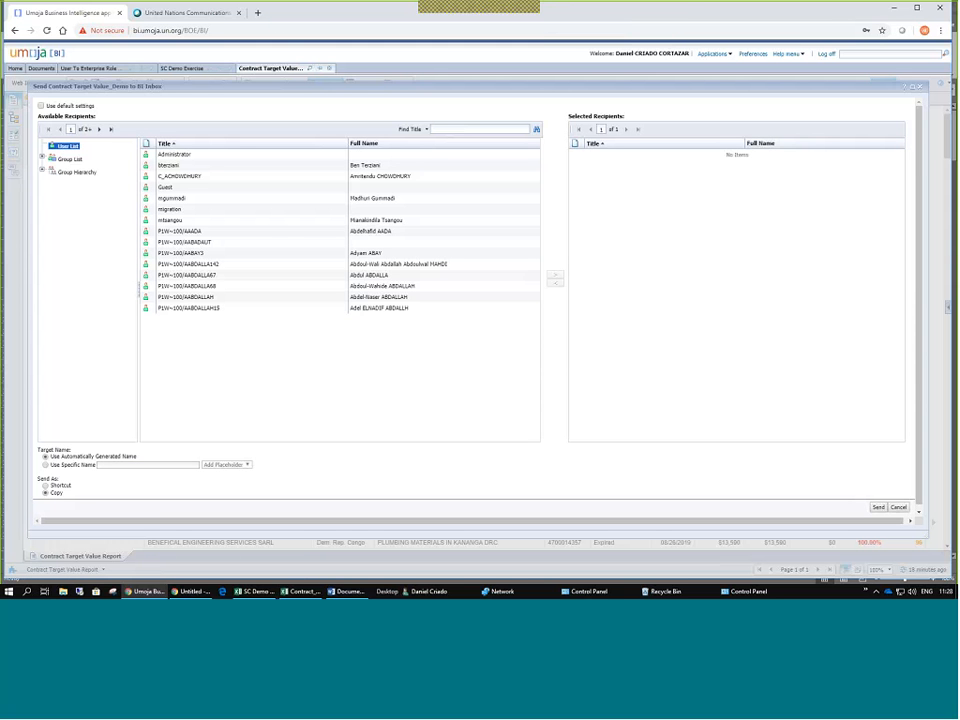
{"action": "left_click", "coordinate": [445, 128]}
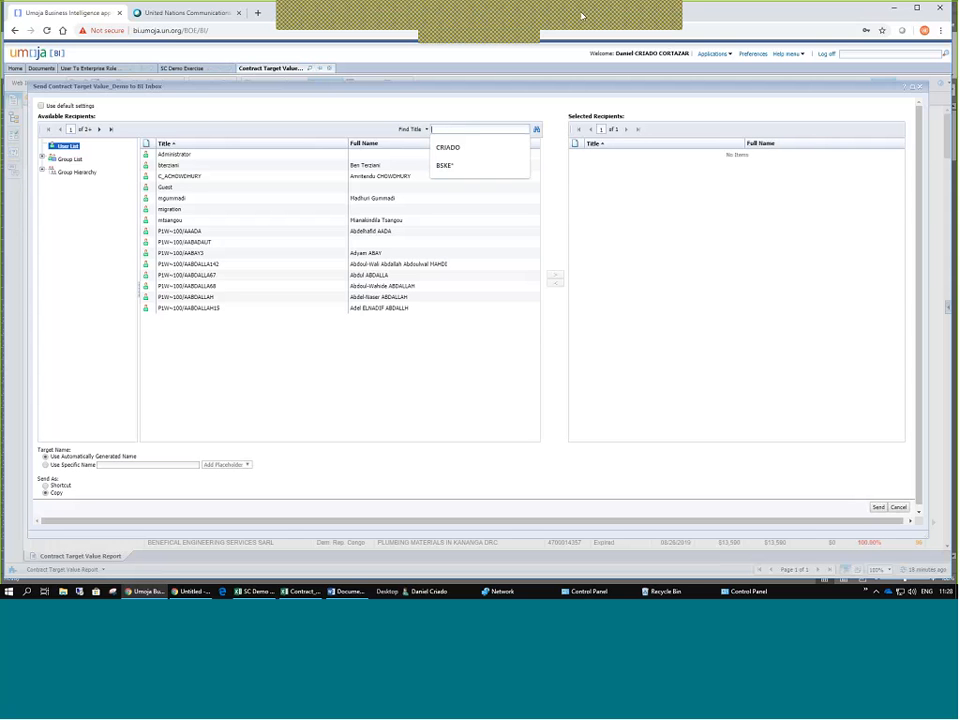
{"action": "left_click", "coordinate": [582, 16]}
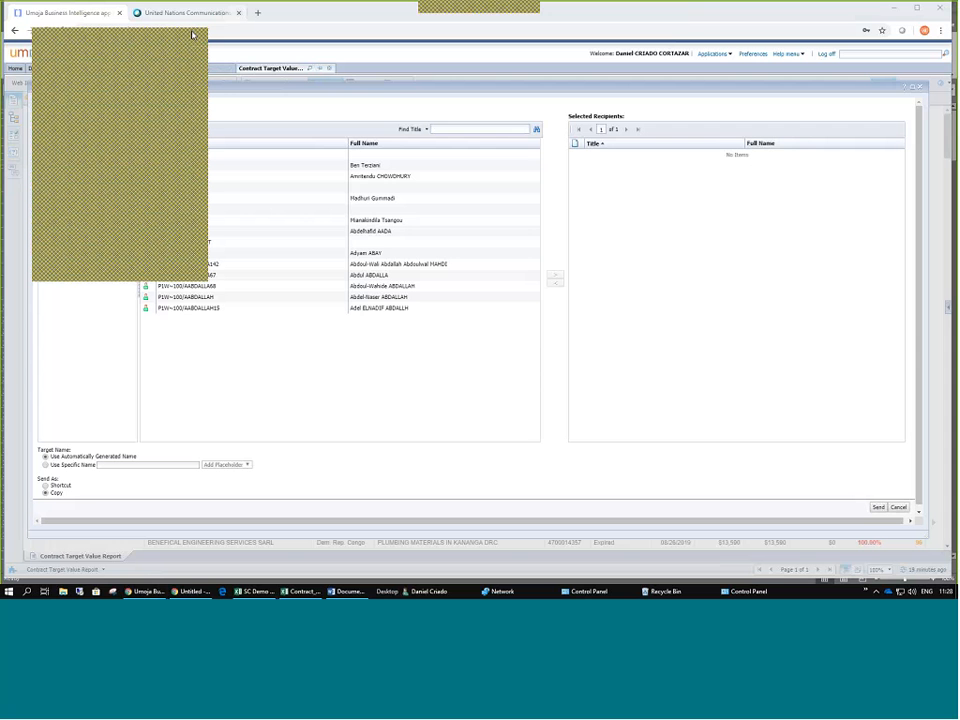
{"action": "left_click", "coordinate": [381, 103]}
{"action": "left_click", "coordinate": [440, 129]}
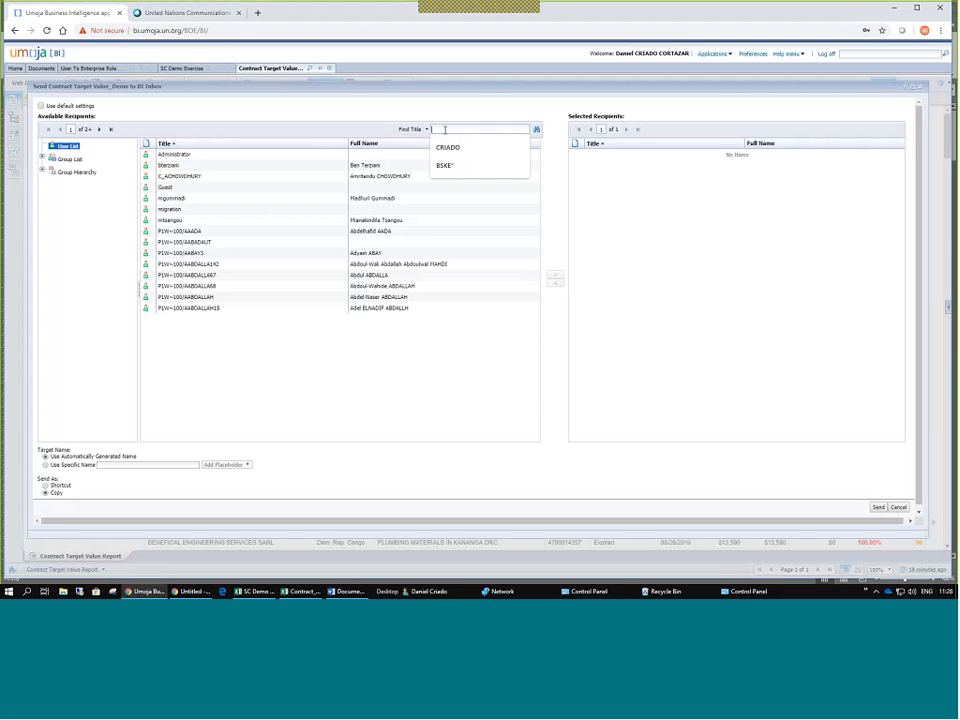
{"action": "left_click", "coordinate": [469, 146]}
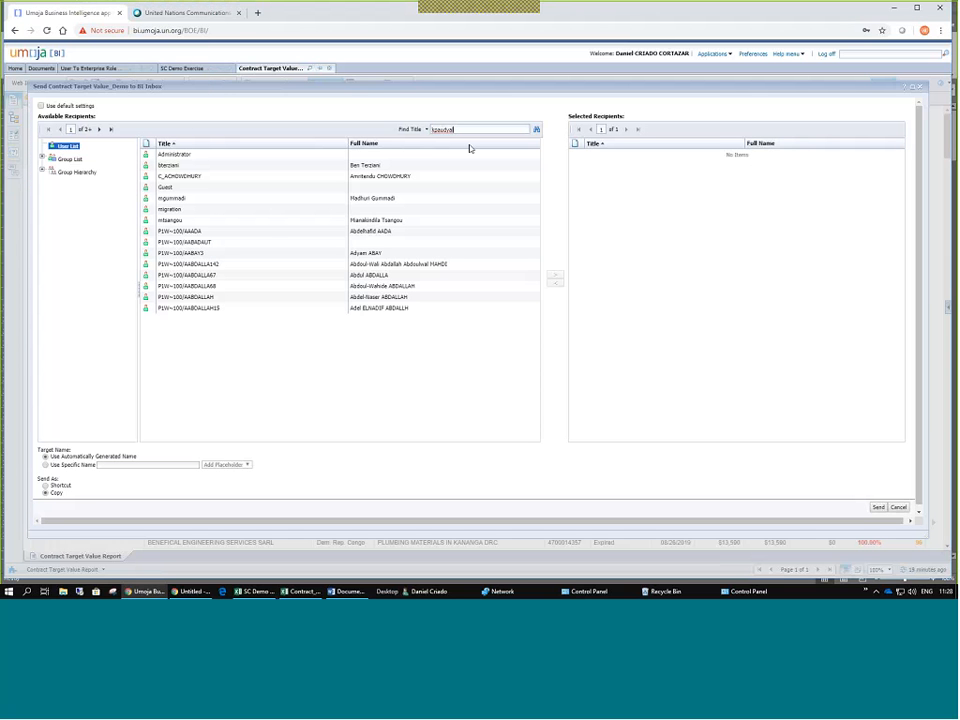
{"action": "left_click", "coordinate": [537, 132]}
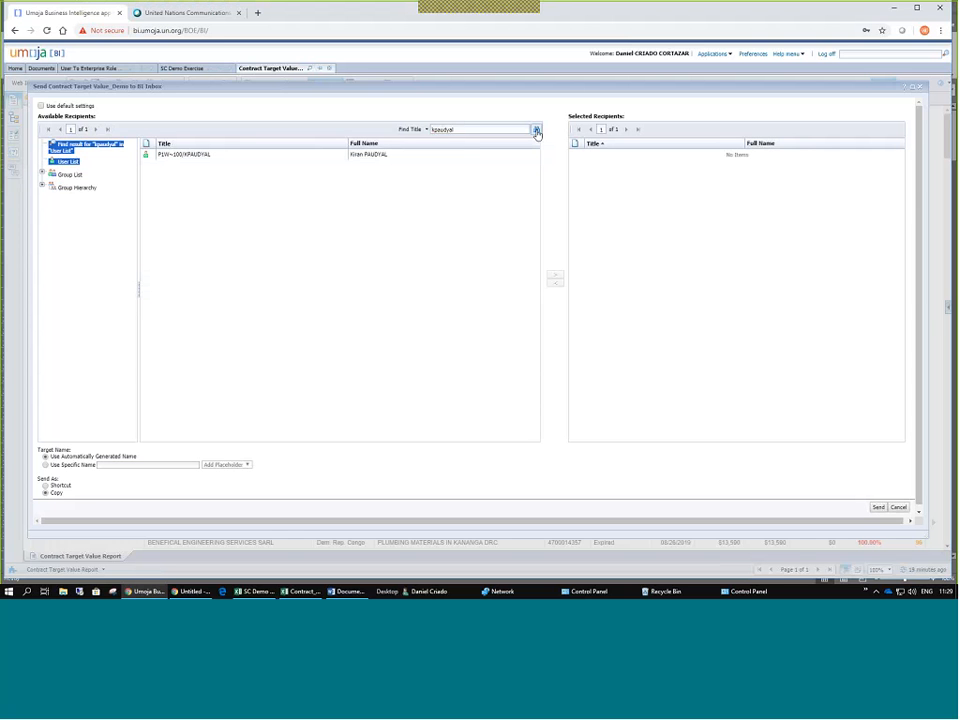
{"action": "left_click", "coordinate": [173, 155]}
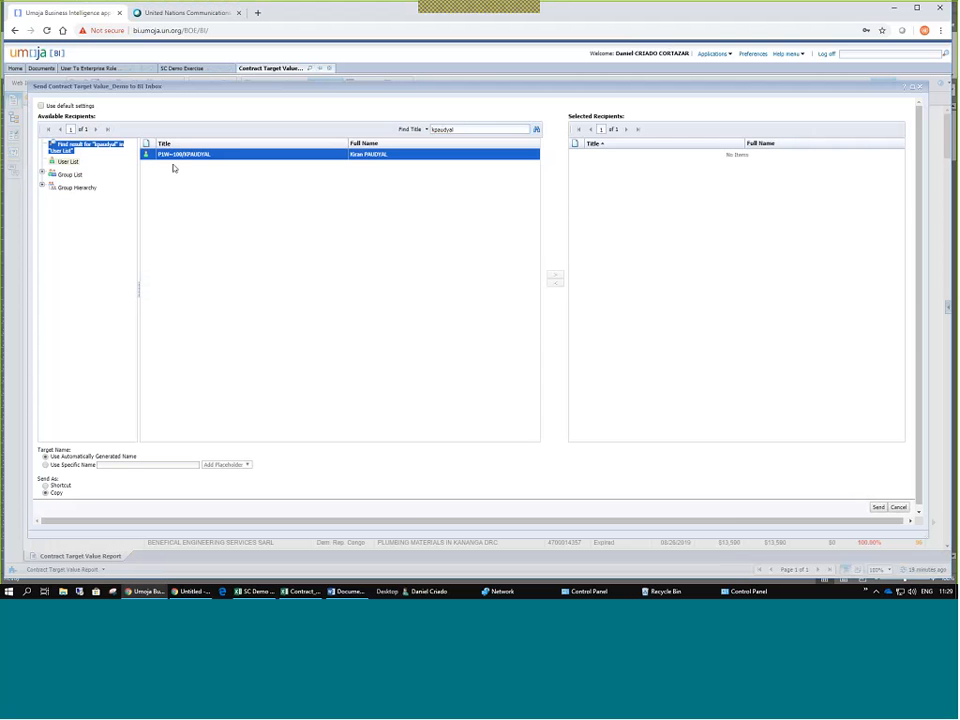
{"action": "left_click", "coordinate": [556, 274]}
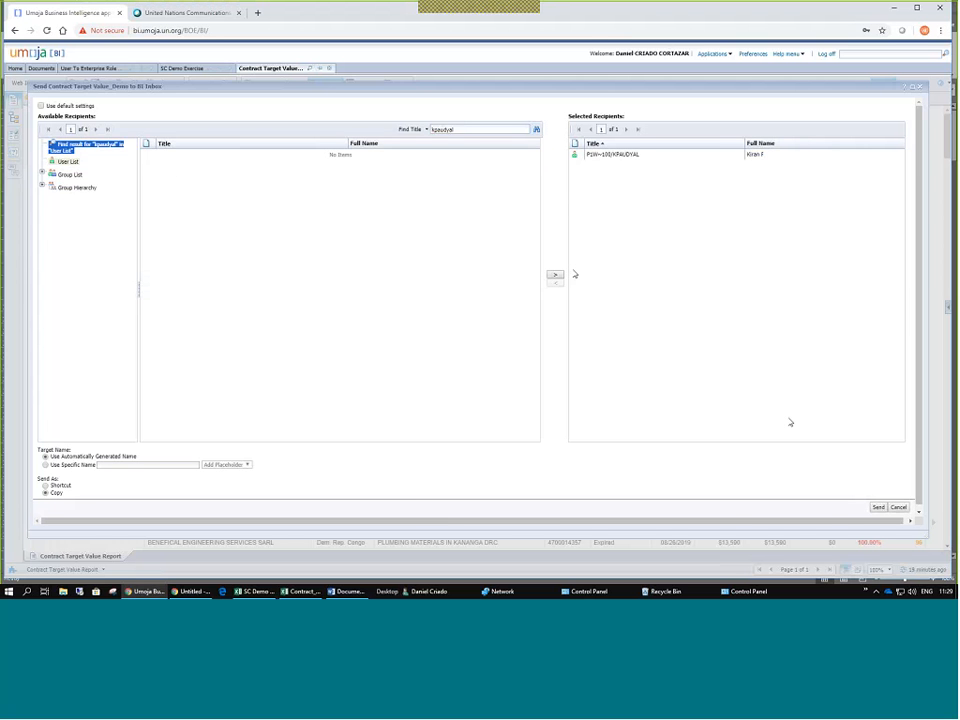
{"action": "left_click", "coordinate": [878, 507]}
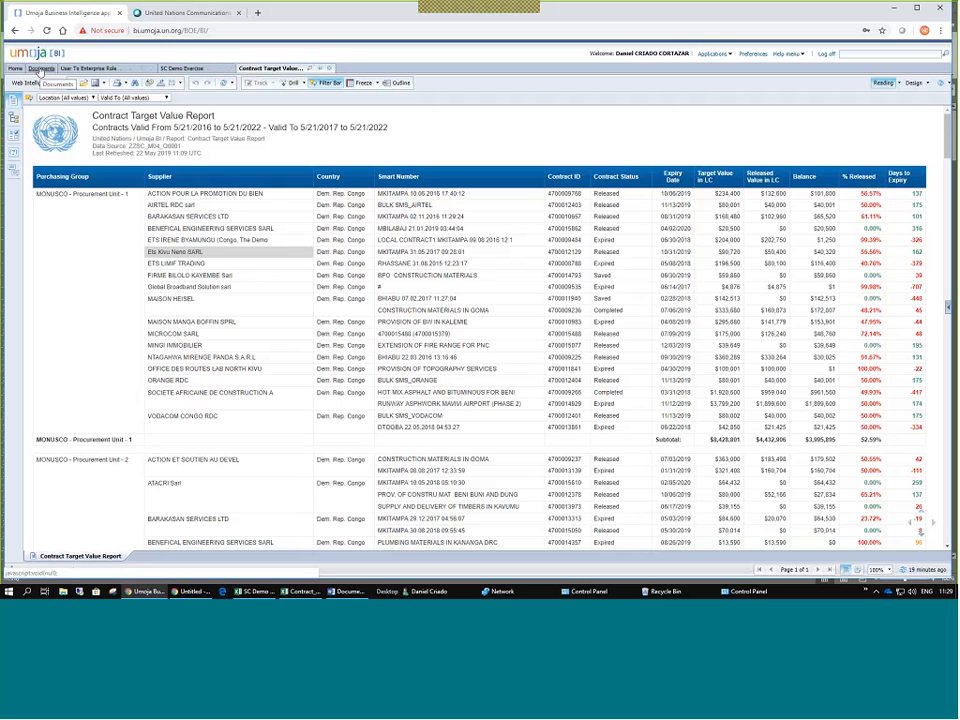
Open Contract Target Value_Demo from My Inbox on the BI Launch Pad Home page.
{"action": "left_click", "coordinate": [41, 68]}
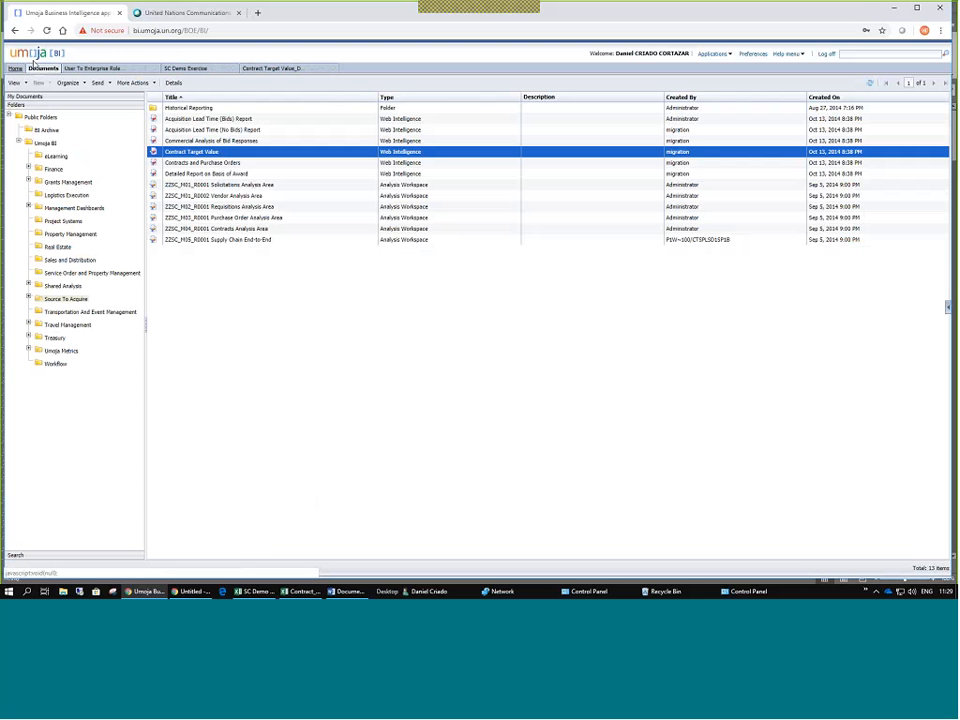
{"action": "left_click", "coordinate": [15, 69]}
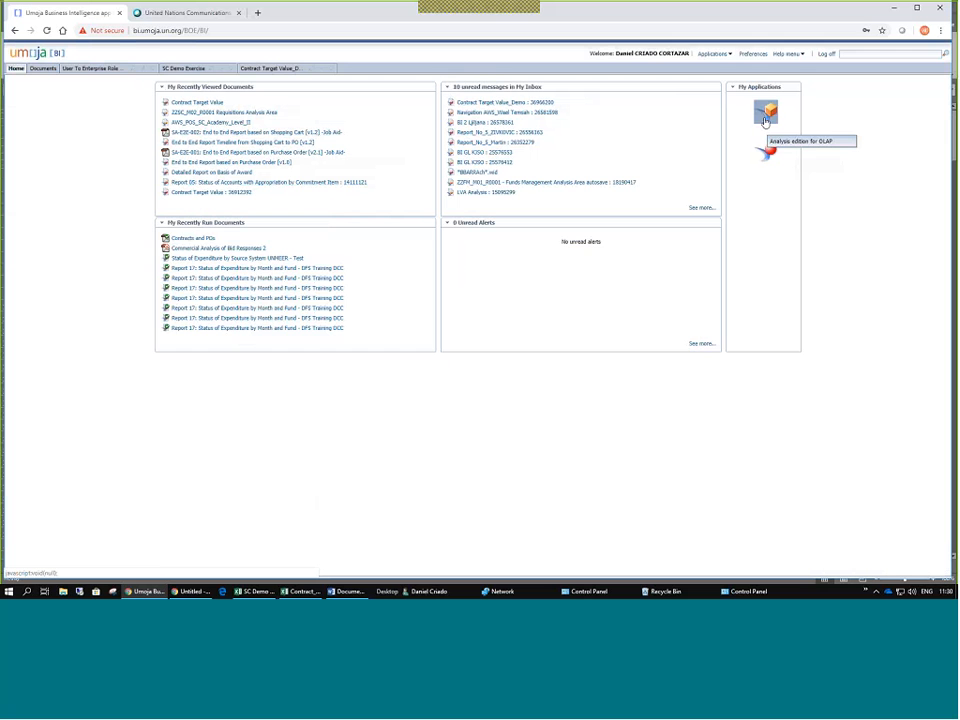
{"action": "left_click", "coordinate": [516, 104]}
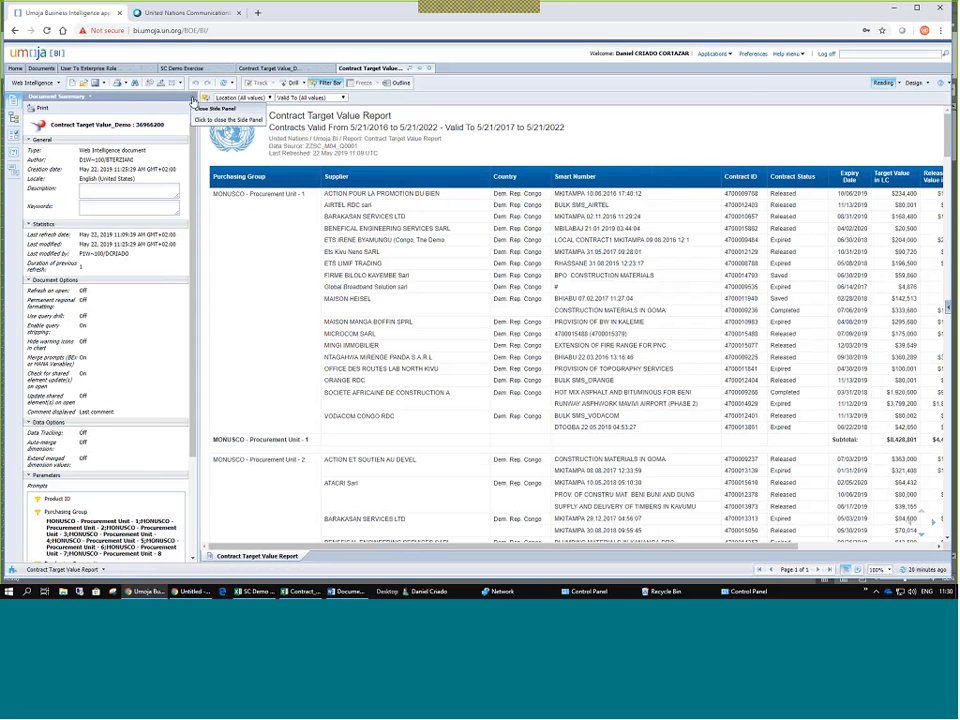
Close the Document Summary side panel so the received report spans the full width.
{"action": "left_click", "coordinate": [194, 100]}
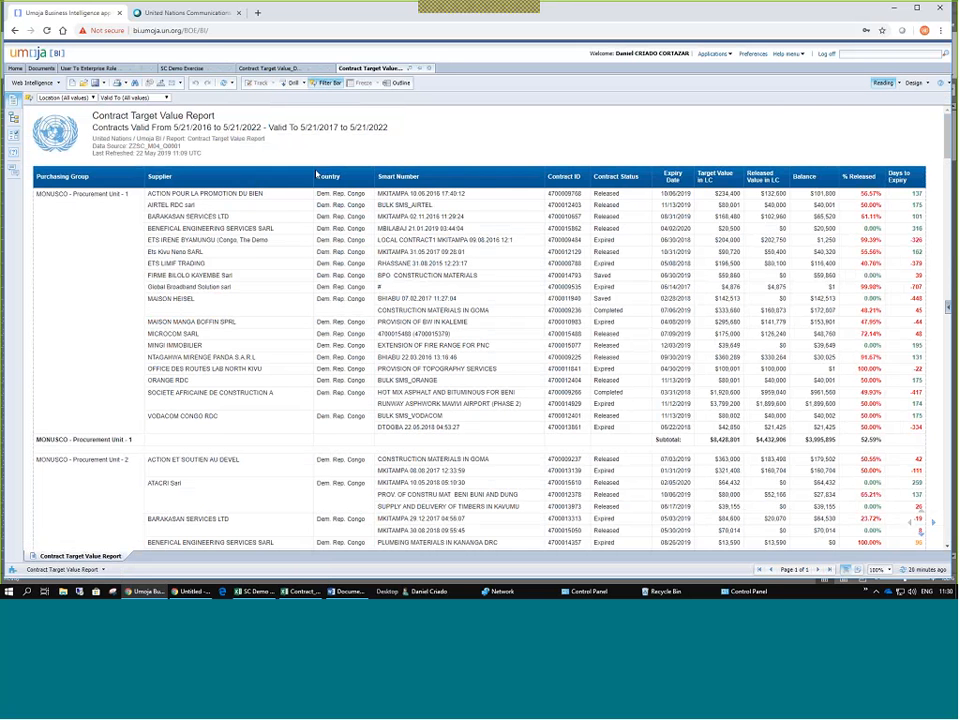
{"action": "left_click", "coordinate": [172, 84]}
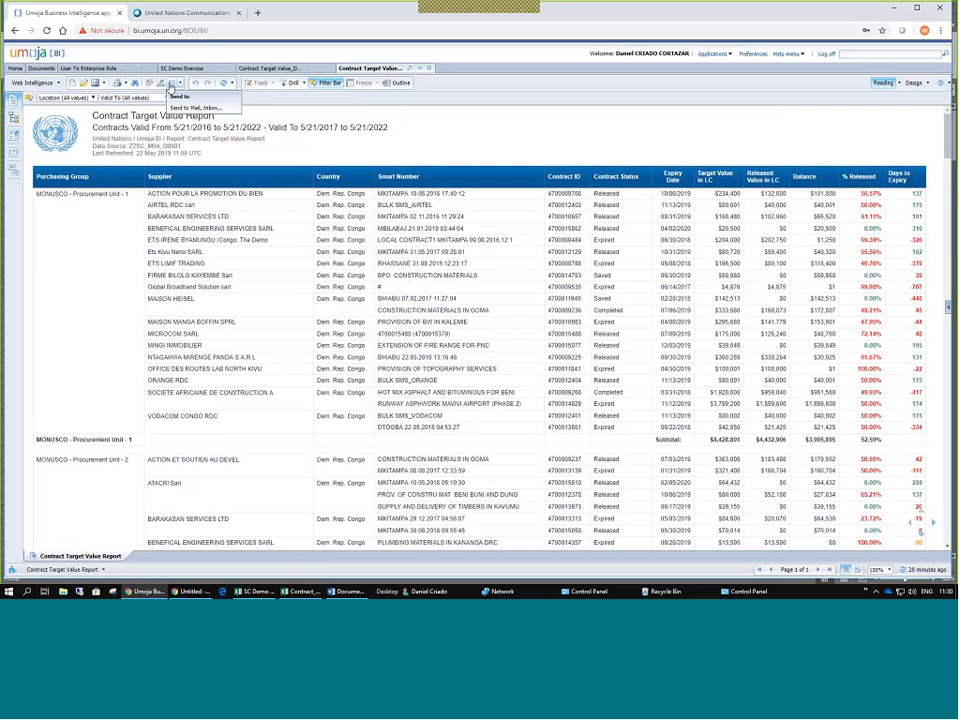
Search recipients for the colleague by full name with wildcards, then by title, and cancel the dialog.
{"action": "left_click", "coordinate": [191, 99]}
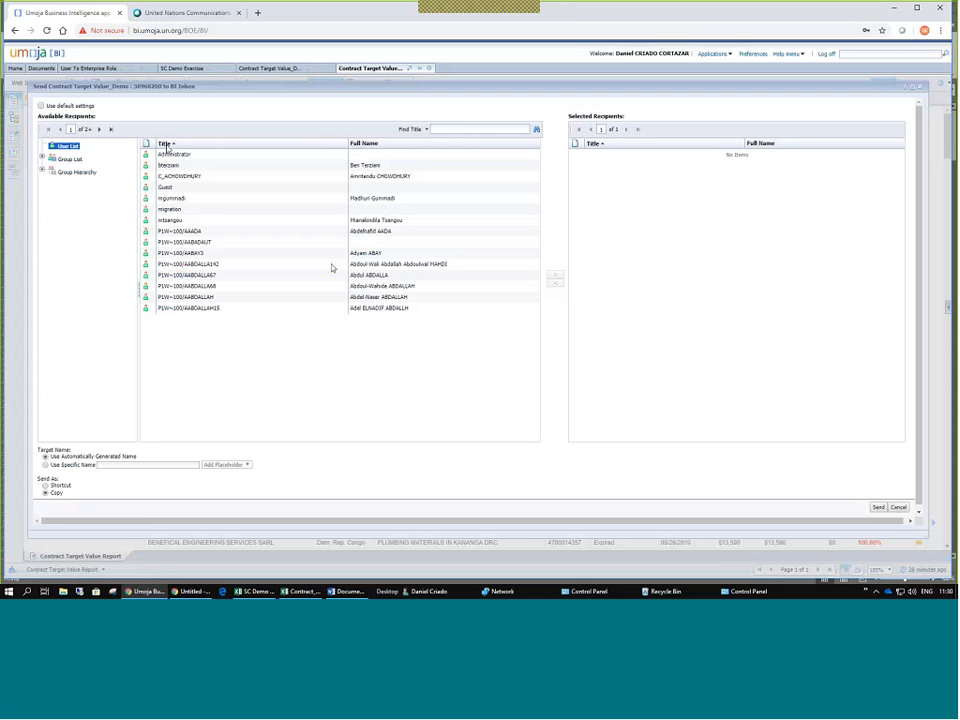
{"action": "left_click", "coordinate": [416, 129]}
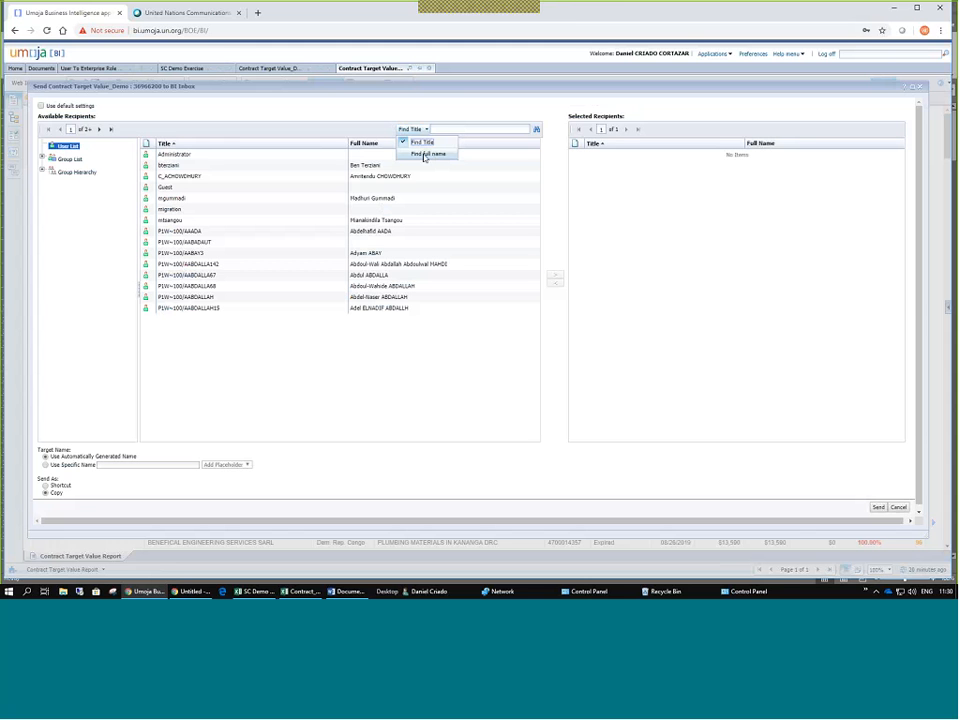
{"action": "left_click", "coordinate": [424, 155]}
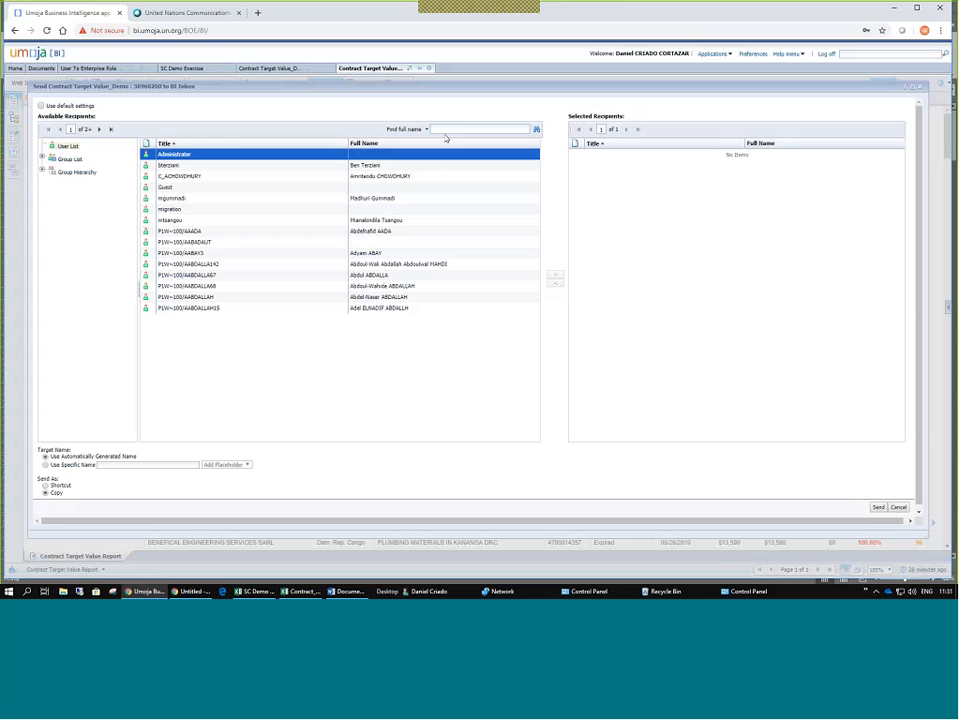
{"action": "left_click", "coordinate": [444, 128]}
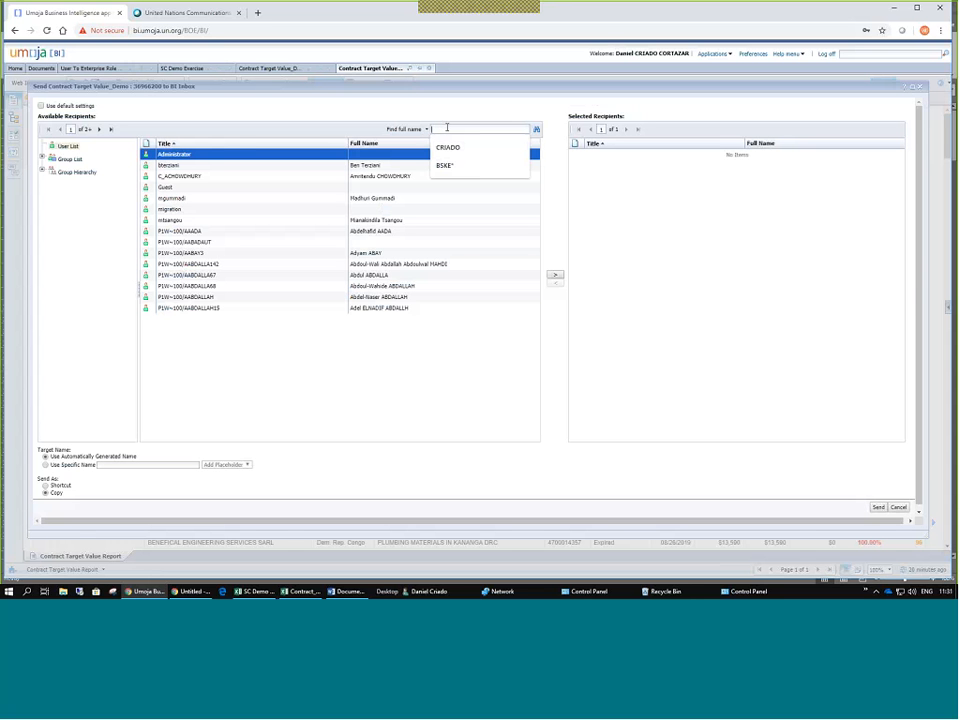
{"action": "type", "text": "*M"}
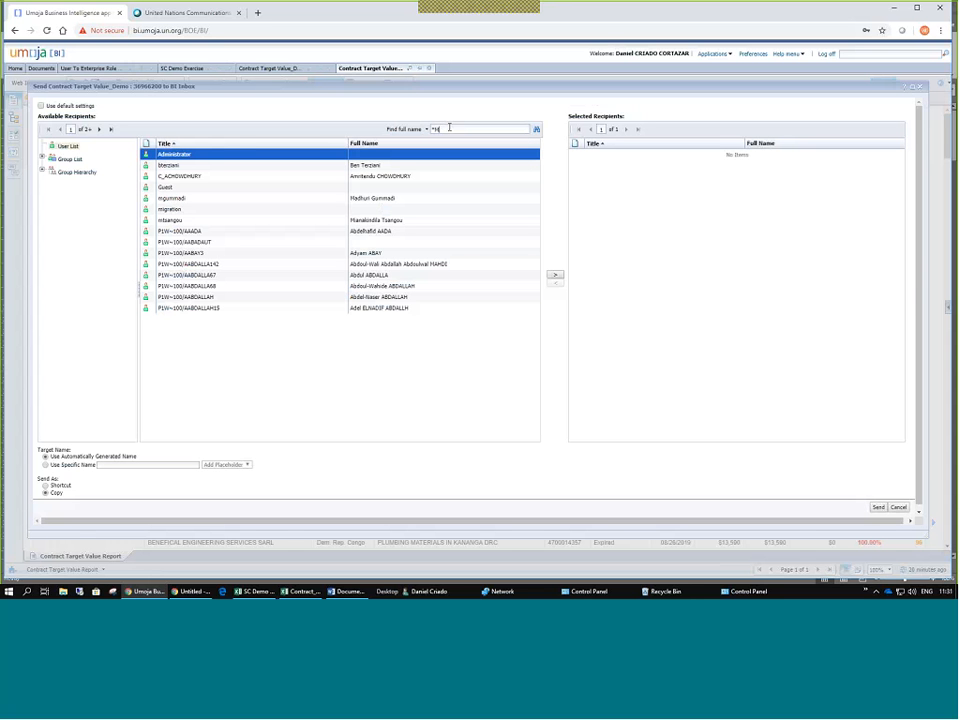
{"action": "type", "text": "ong*"}
{"action": "left_click", "coordinate": [536, 129]}
{"action": "left_click_drag", "start_coordinate": [453, 131], "coordinate": [431, 130]}
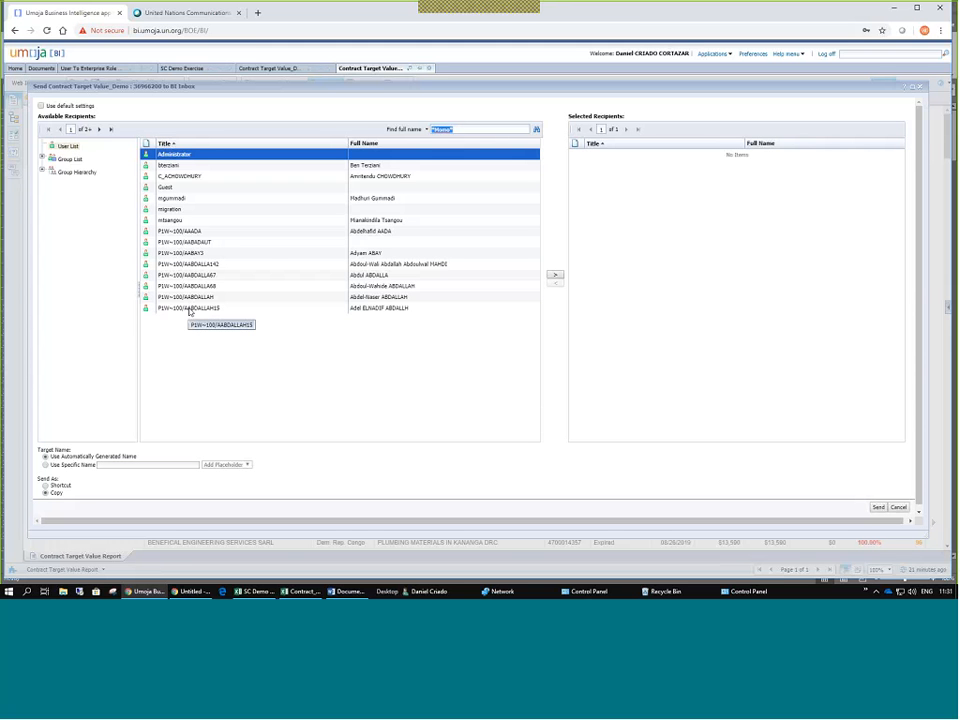
{"action": "left_click", "coordinate": [424, 131]}
{"action": "left_click", "coordinate": [413, 151]}
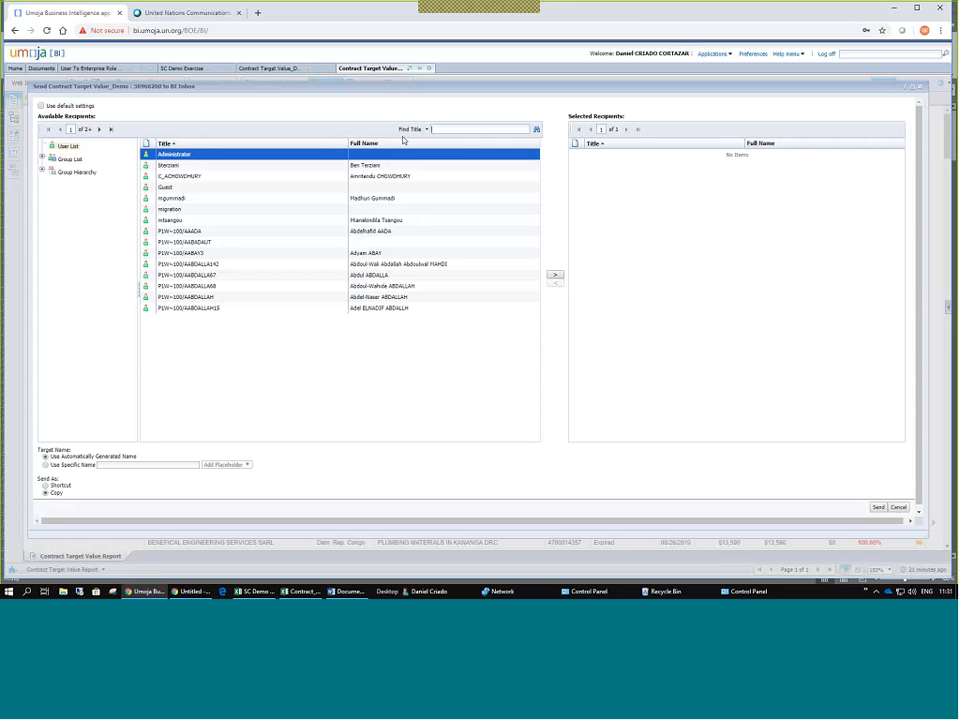
{"action": "type", "text": "CHOWD"}
{"action": "key", "text": "Escape"}
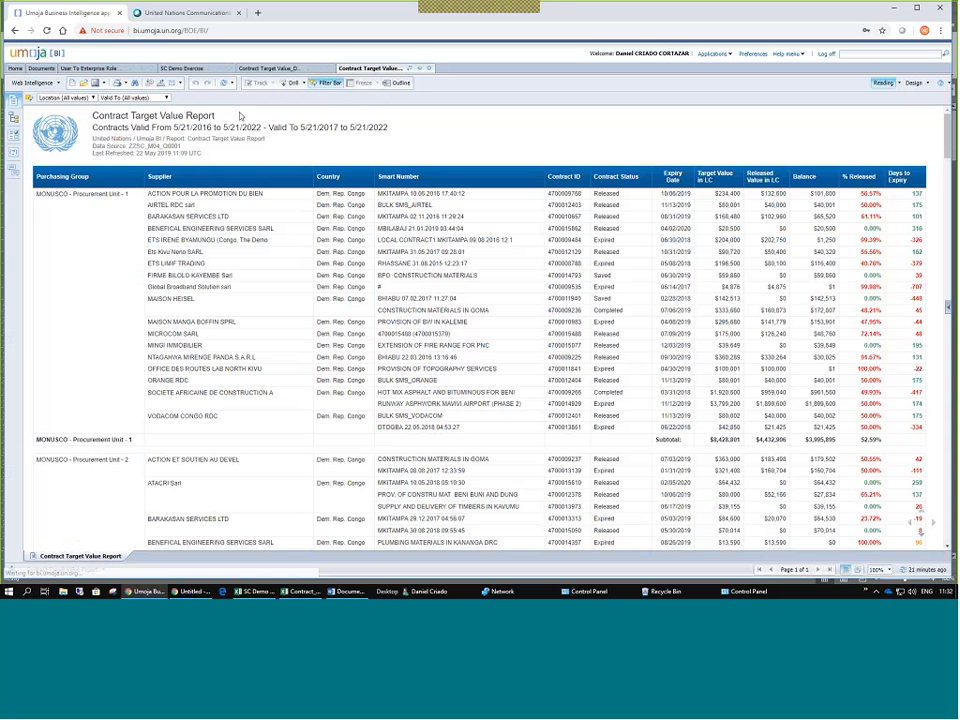
Send the report to the colleague via Send to User, reusing a previously searched user id.
{"action": "left_click", "coordinate": [181, 84]}
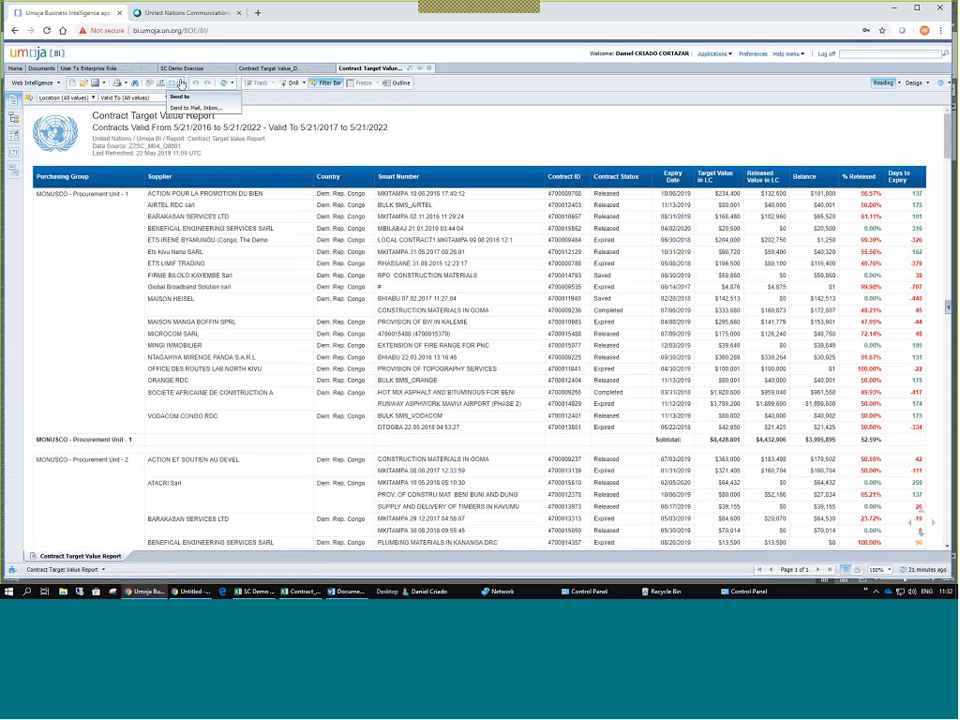
{"action": "left_click", "coordinate": [180, 85]}
{"action": "left_click", "coordinate": [197, 107]}
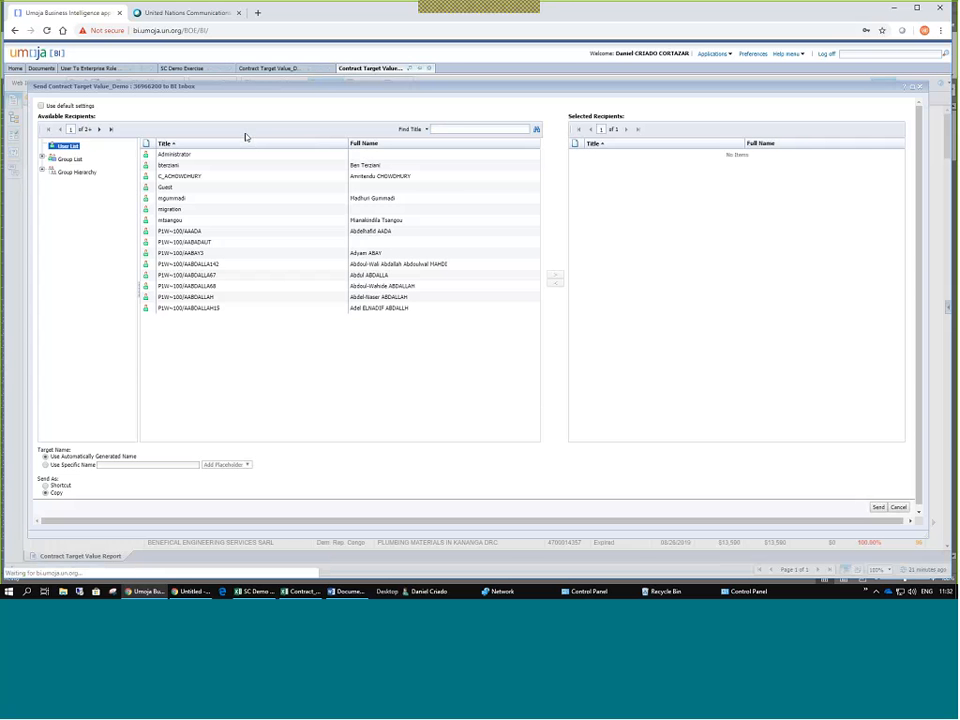
{"action": "left_click", "coordinate": [452, 128]}
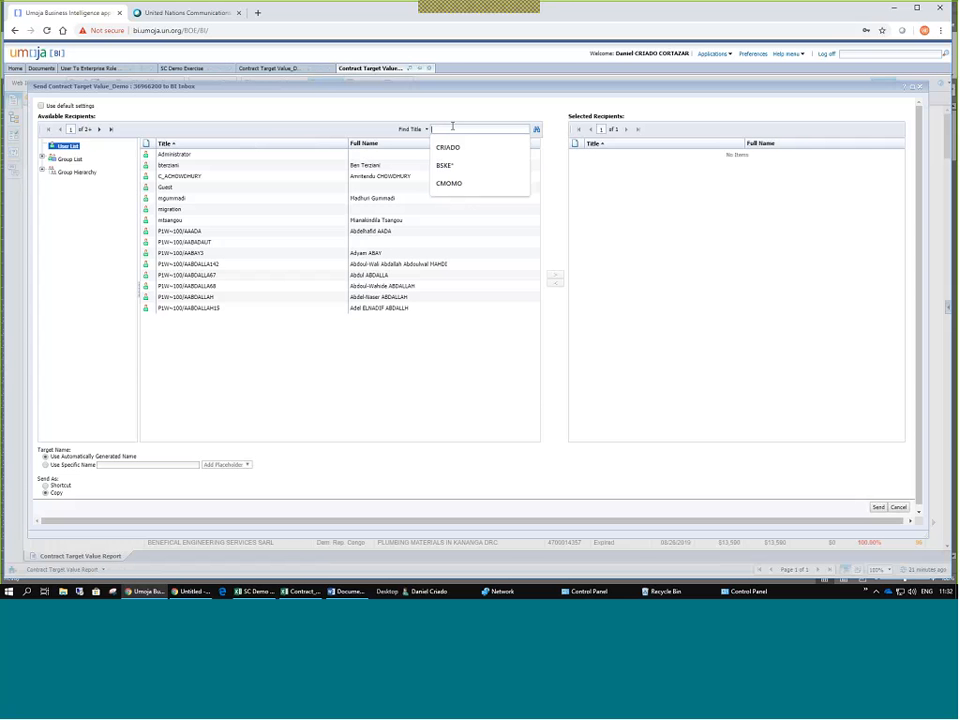
{"action": "left_click", "coordinate": [462, 185]}
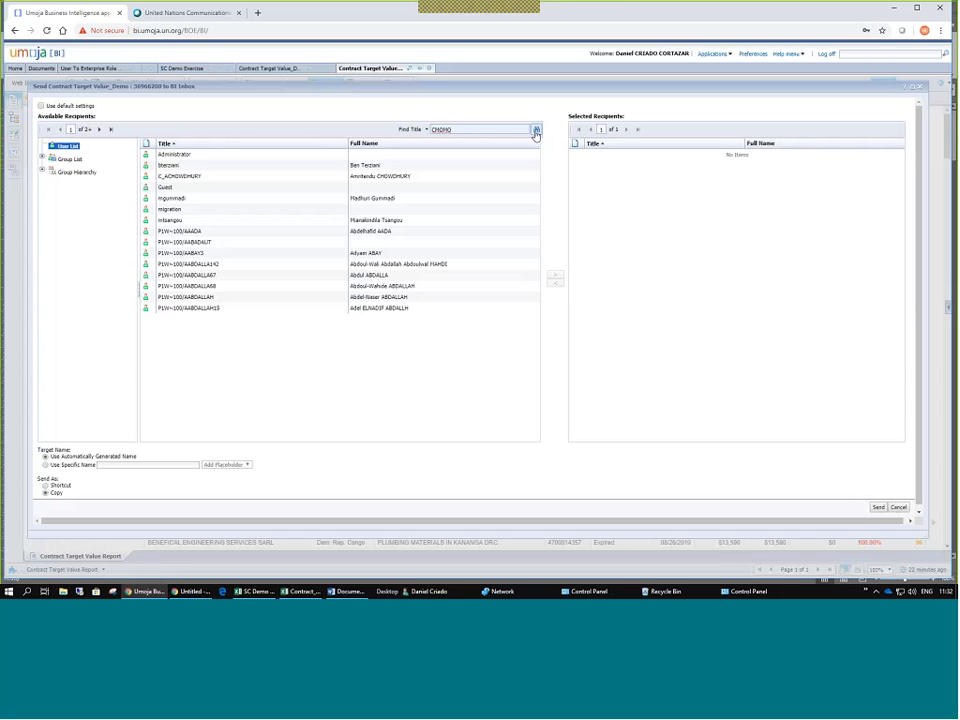
{"action": "left_click", "coordinate": [536, 131]}
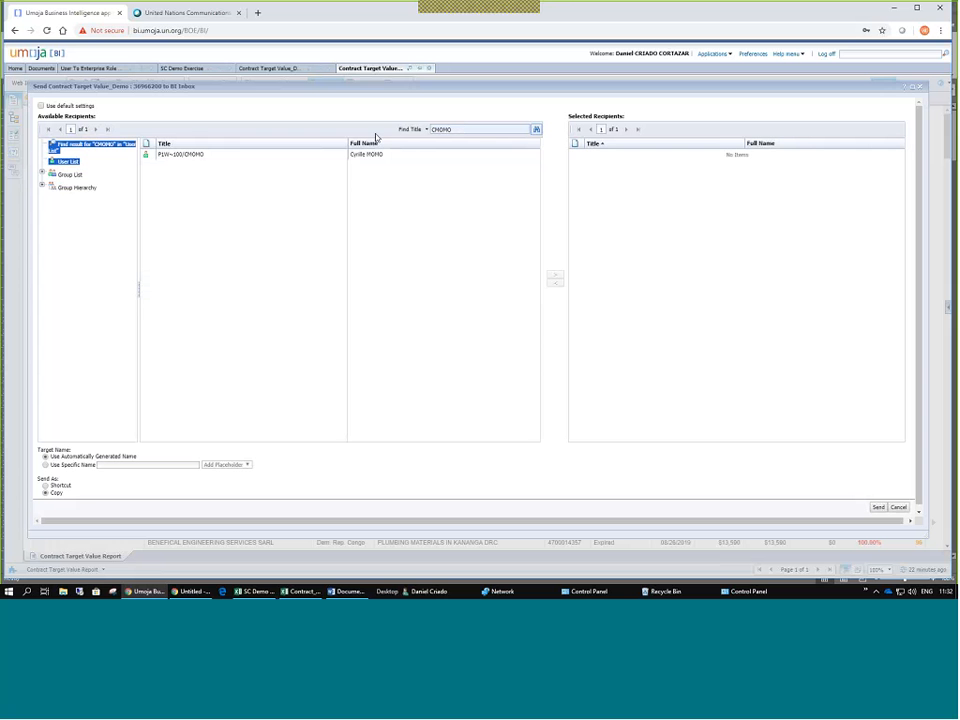
{"action": "left_click", "coordinate": [200, 153]}
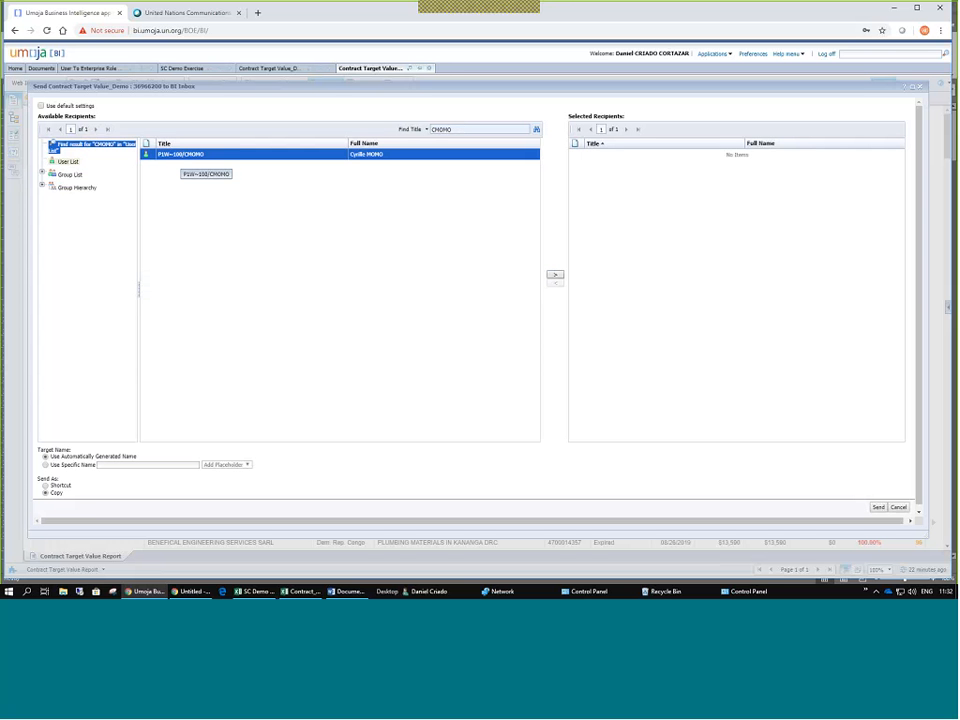
{"action": "left_click", "coordinate": [555, 274]}
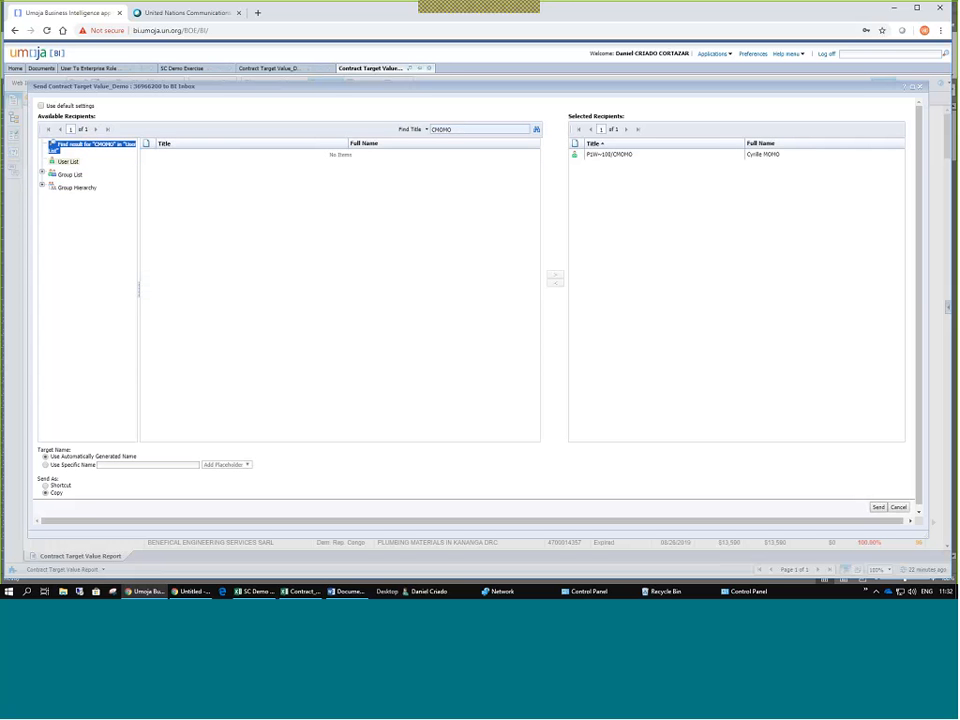
{"action": "left_click", "coordinate": [878, 507]}
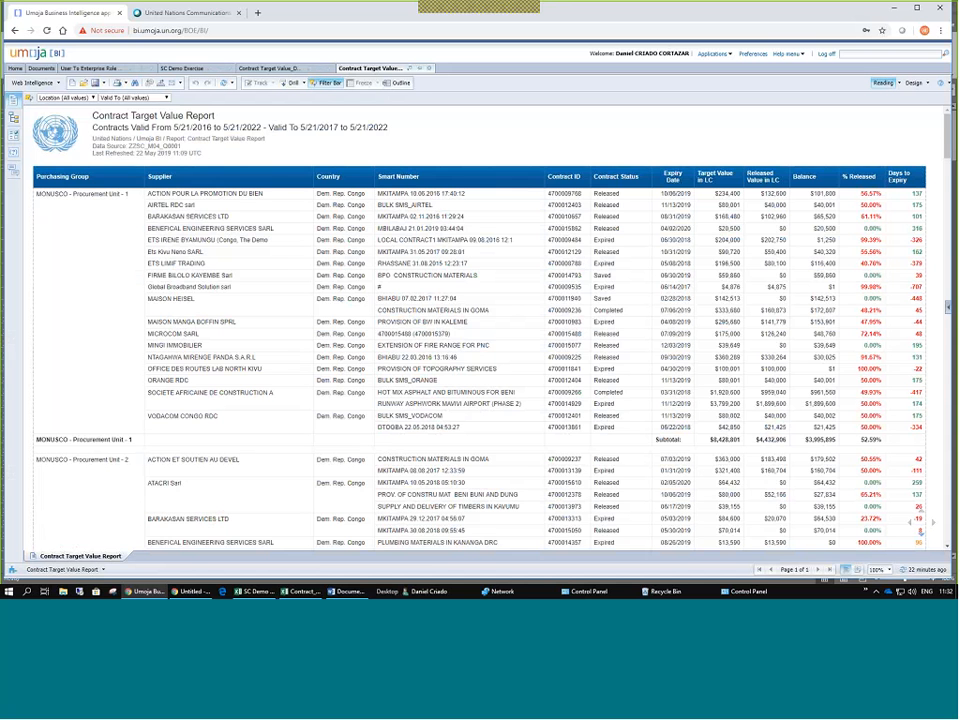
Search the report case-insensitively for 'contrat' using the Search Bar.
{"action": "scroll", "coordinate": [258, 239], "scroll_direction": "down", "scroll_amount": 5}
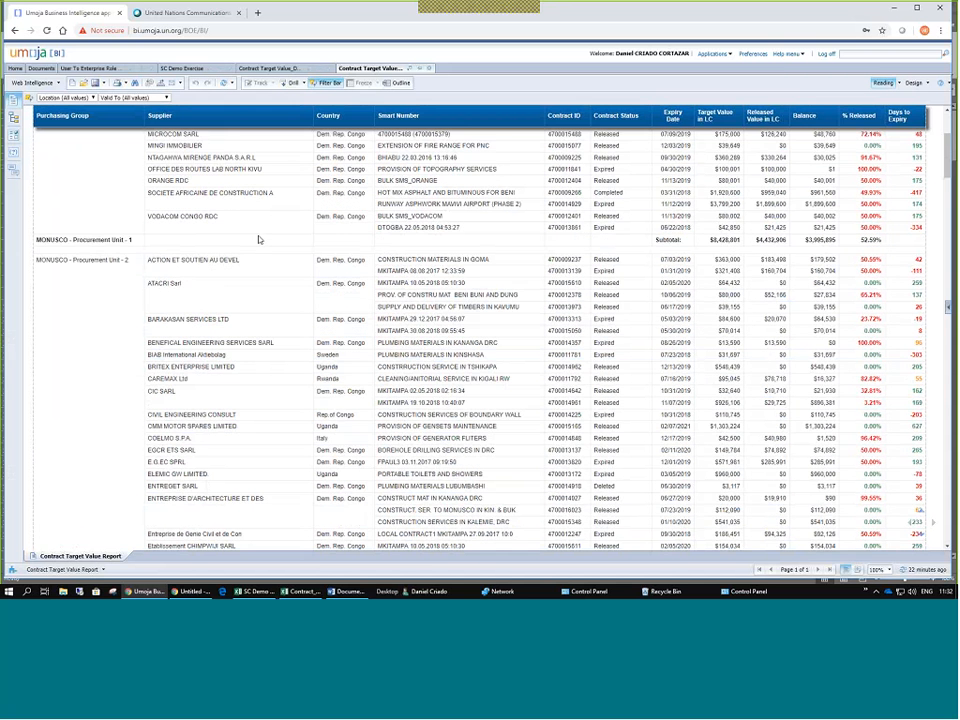
{"action": "scroll", "coordinate": [232, 187], "scroll_direction": "up", "scroll_amount": 4}
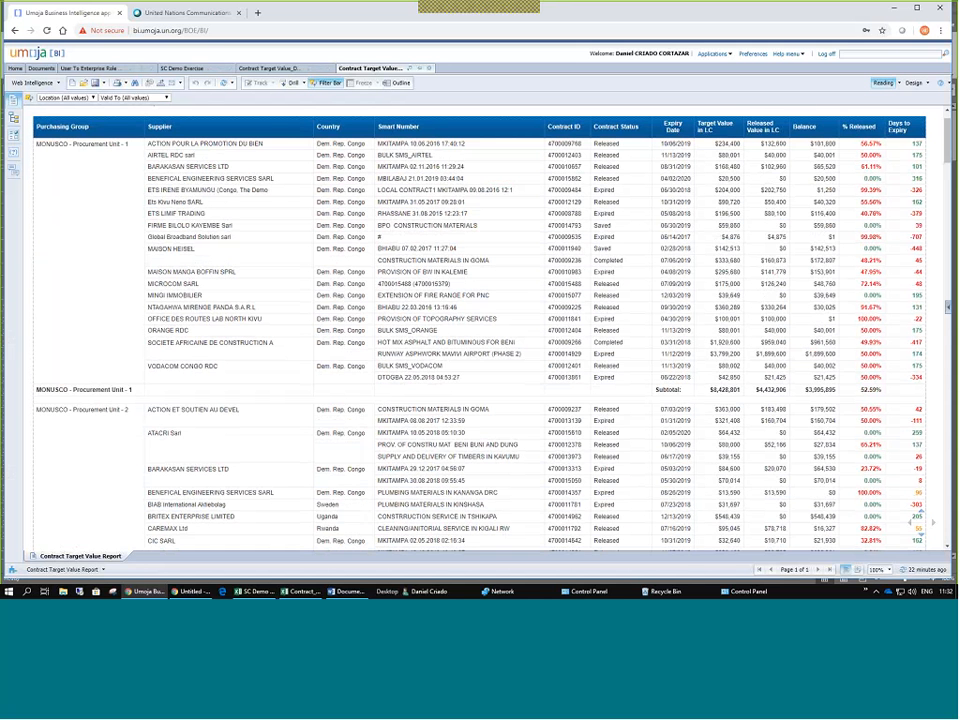
{"action": "key", "text": "ctrl+f"}
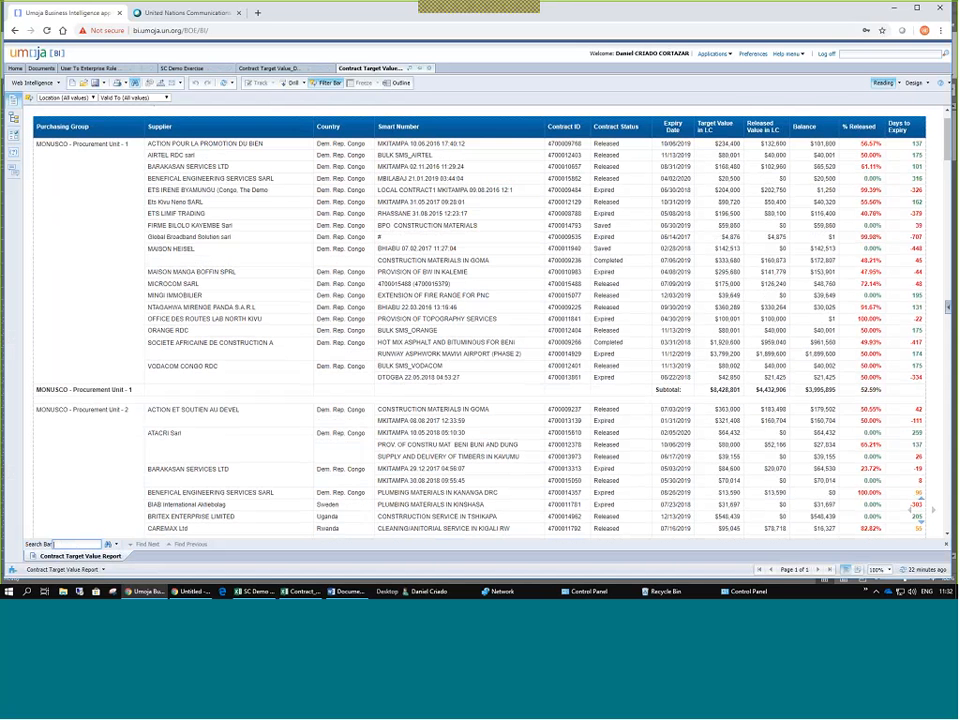
{"action": "left_click", "coordinate": [116, 544]}
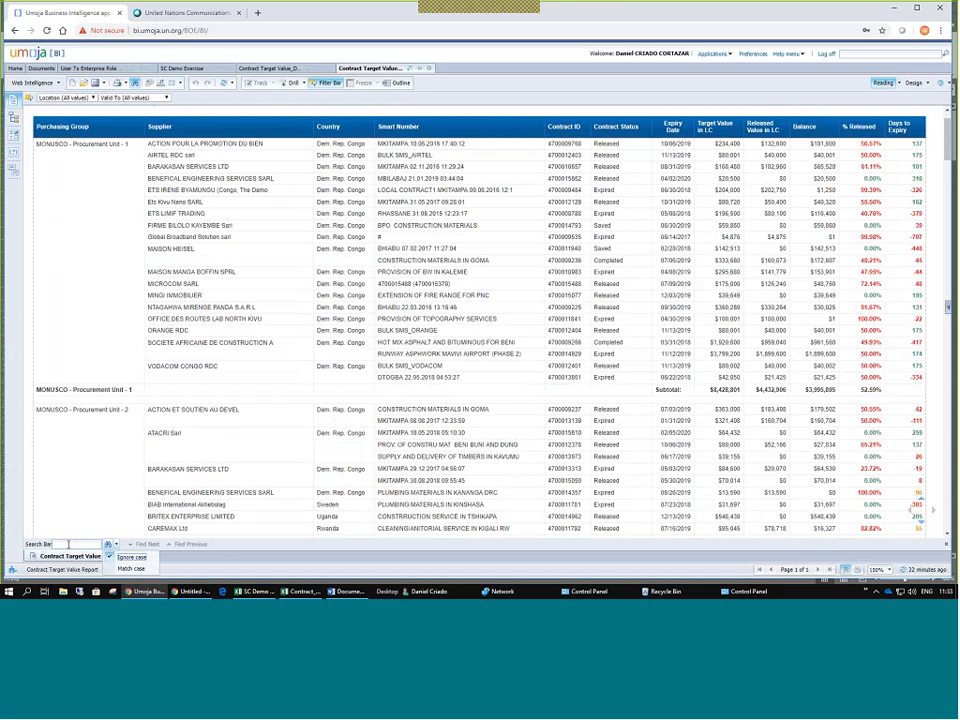
{"action": "left_click", "coordinate": [68, 545]}
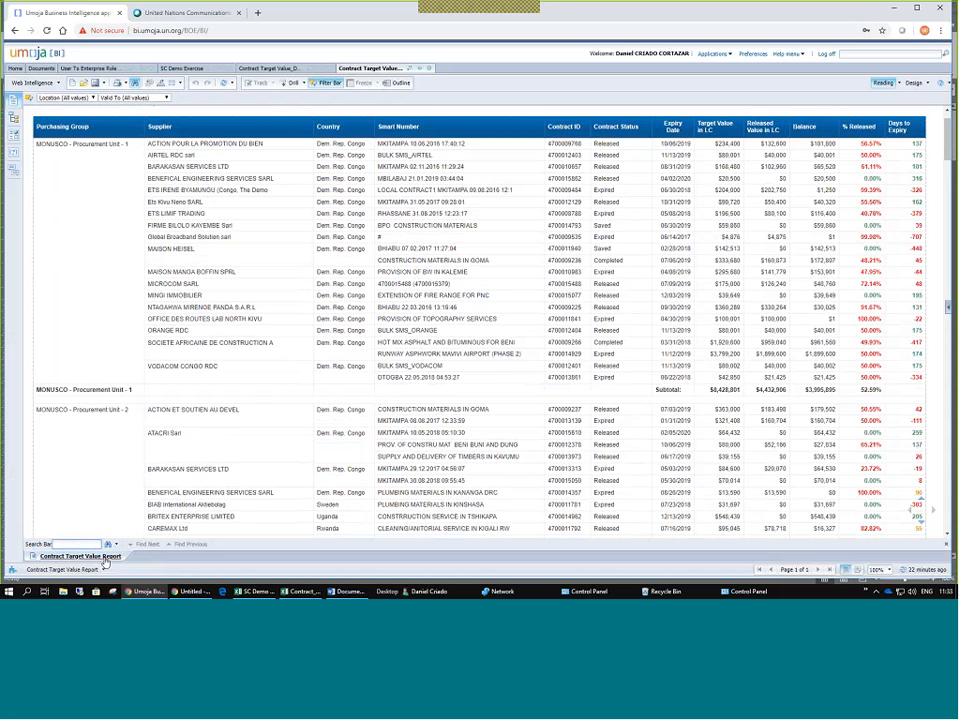
{"action": "type", "text": "contrat"}
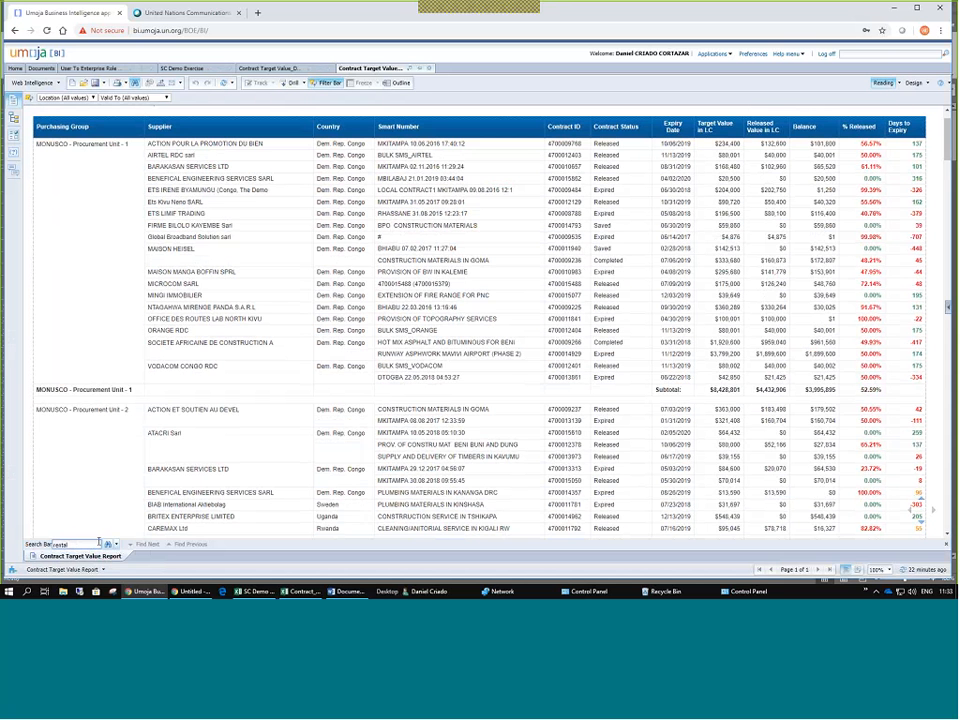
{"action": "left_click", "coordinate": [108, 545]}
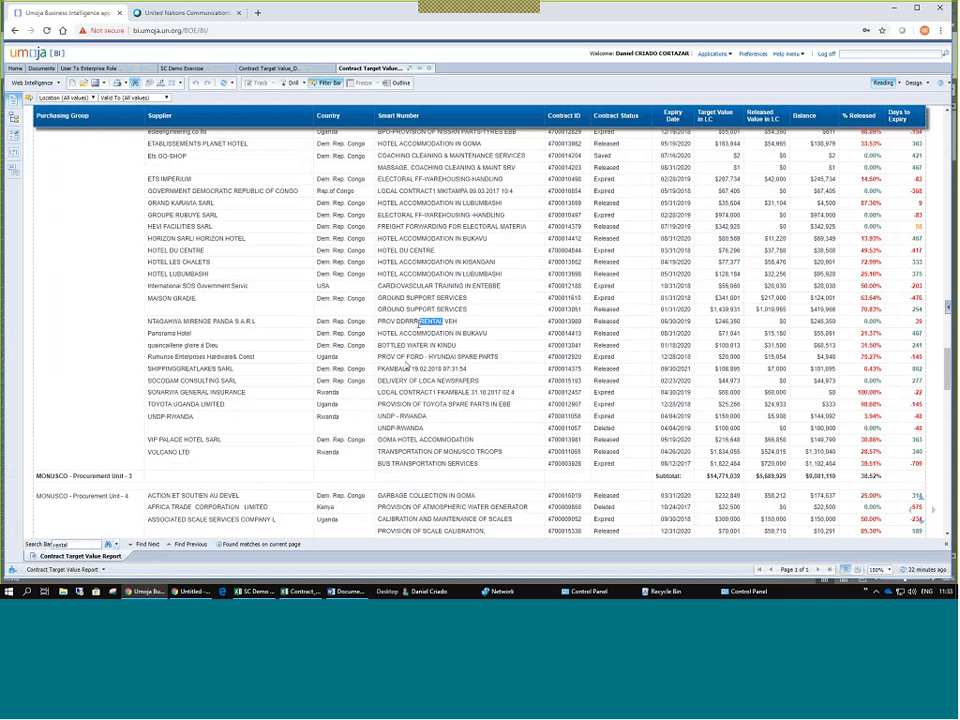
Step through the matches, checking the RENTAL VEH, CARGOMAN and Bolloré rows, then switch report tabs.
{"action": "left_click", "coordinate": [409, 322]}
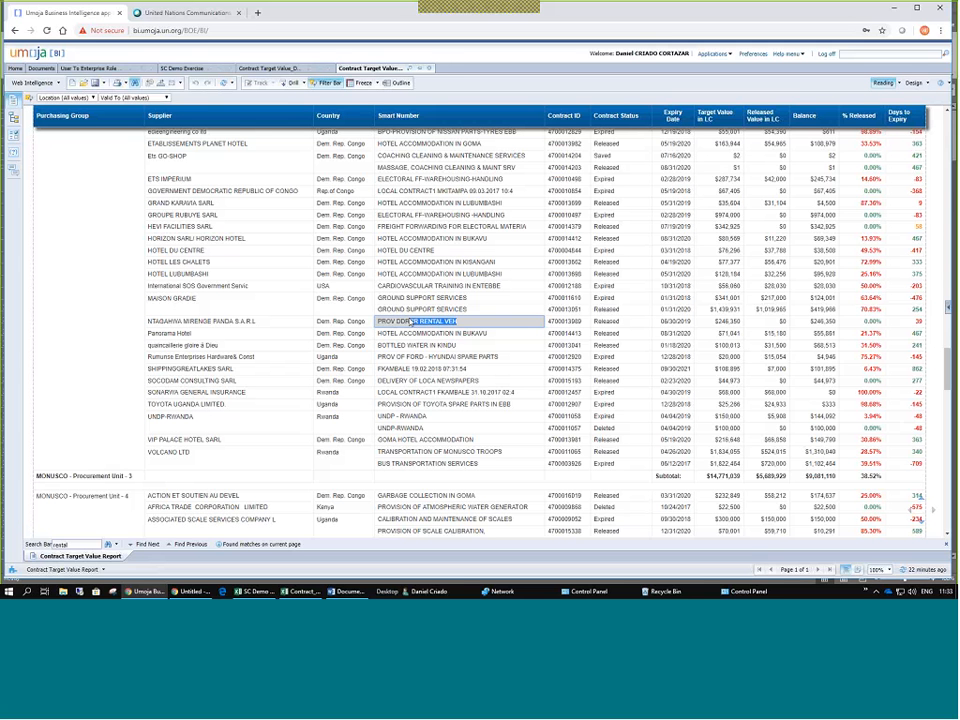
{"action": "left_click", "coordinate": [148, 545]}
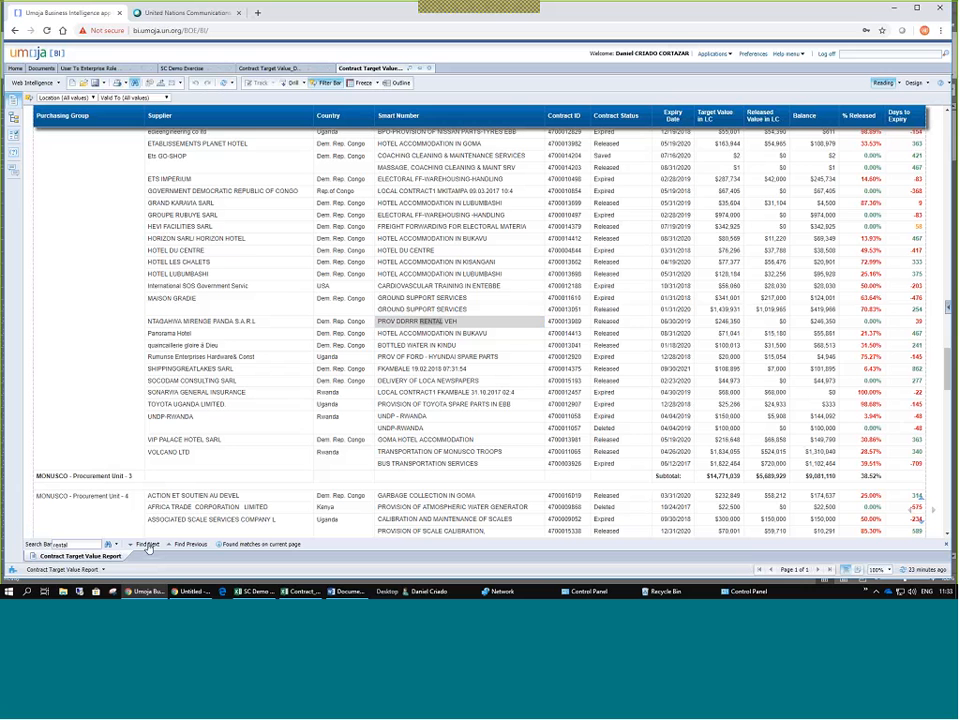
{"action": "left_click", "coordinate": [485, 287]}
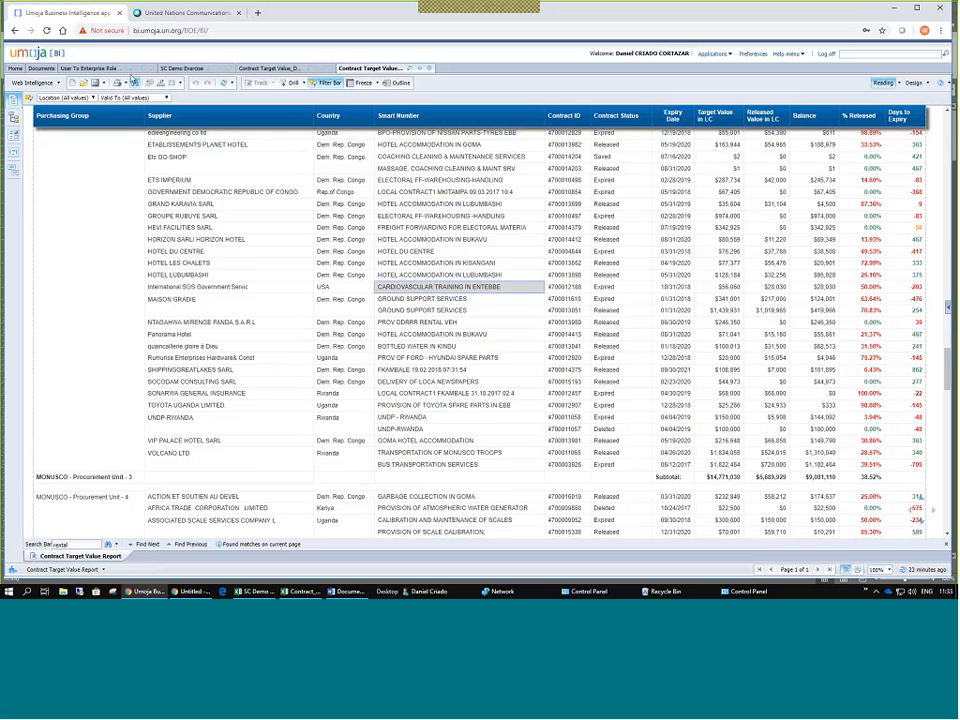
{"action": "scroll", "coordinate": [501, 250], "scroll_direction": "up", "scroll_amount": 4}
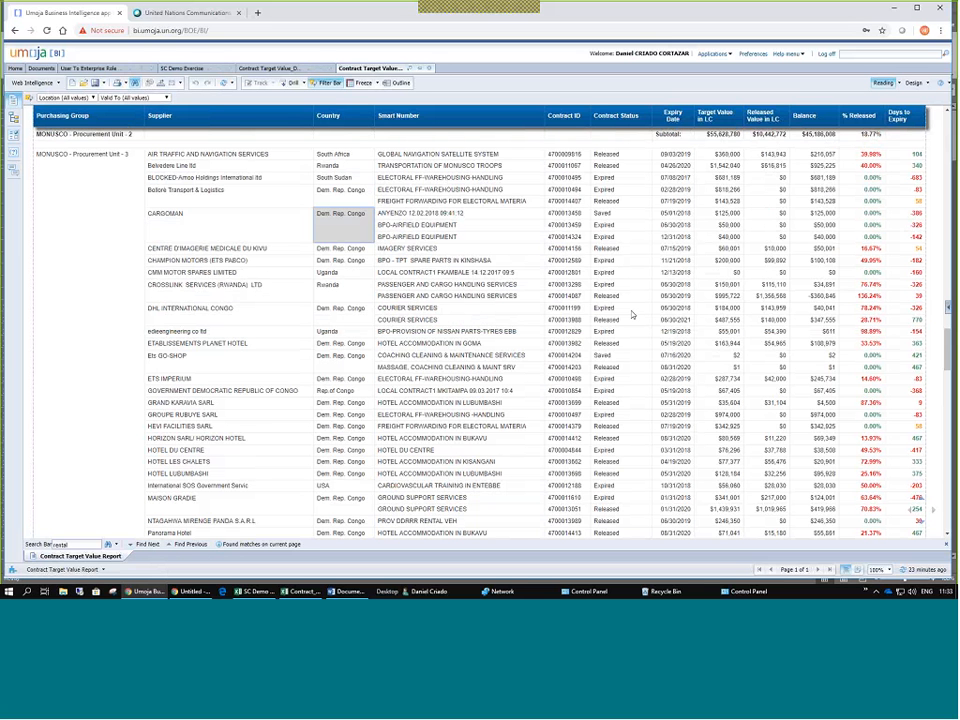
{"action": "left_click", "coordinate": [286, 219]}
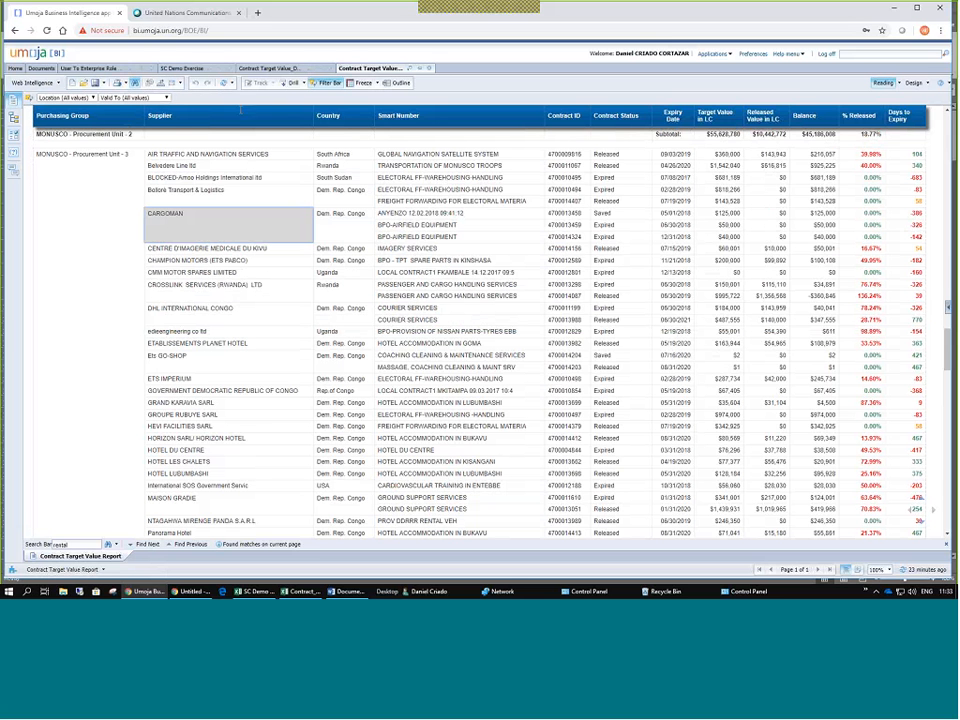
{"action": "left_click", "coordinate": [236, 190]}
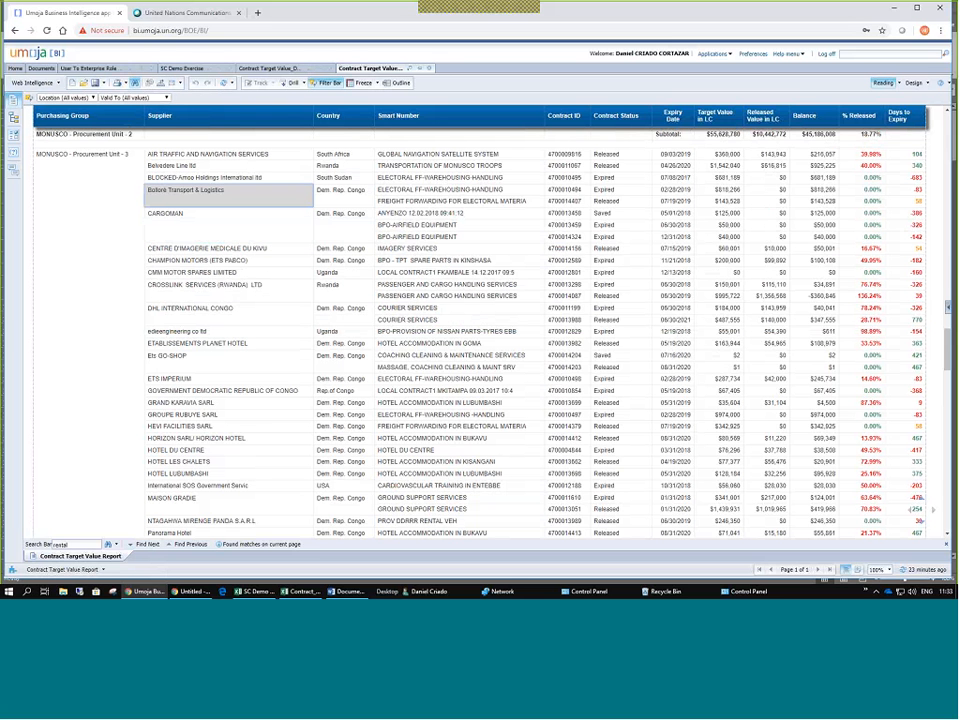
{"action": "left_click", "coordinate": [290, 68]}
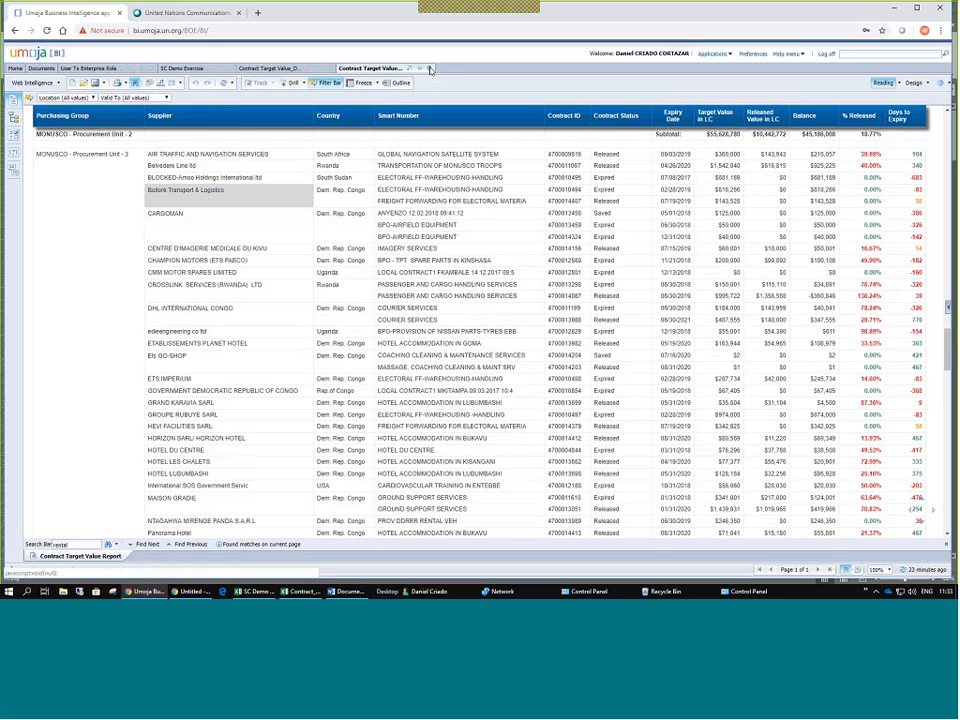
Open Schedule for Contract Target Value_Demo in My Documents > Valencia Academy.
{"action": "left_click", "coordinate": [42, 70]}
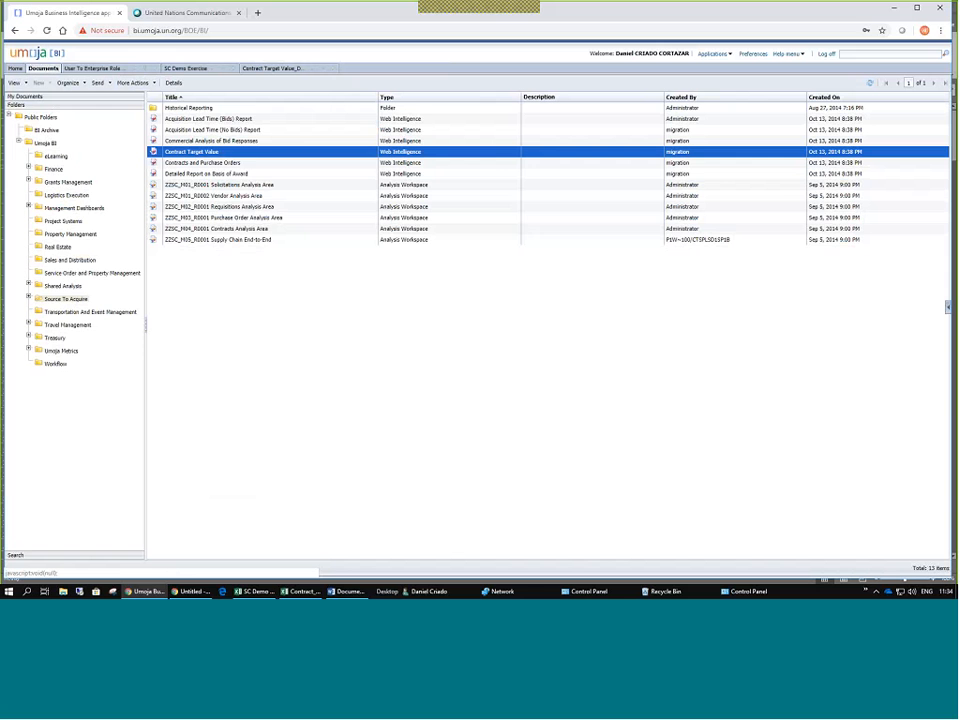
{"action": "left_click", "coordinate": [25, 96]}
{"action": "left_click", "coordinate": [52, 134]}
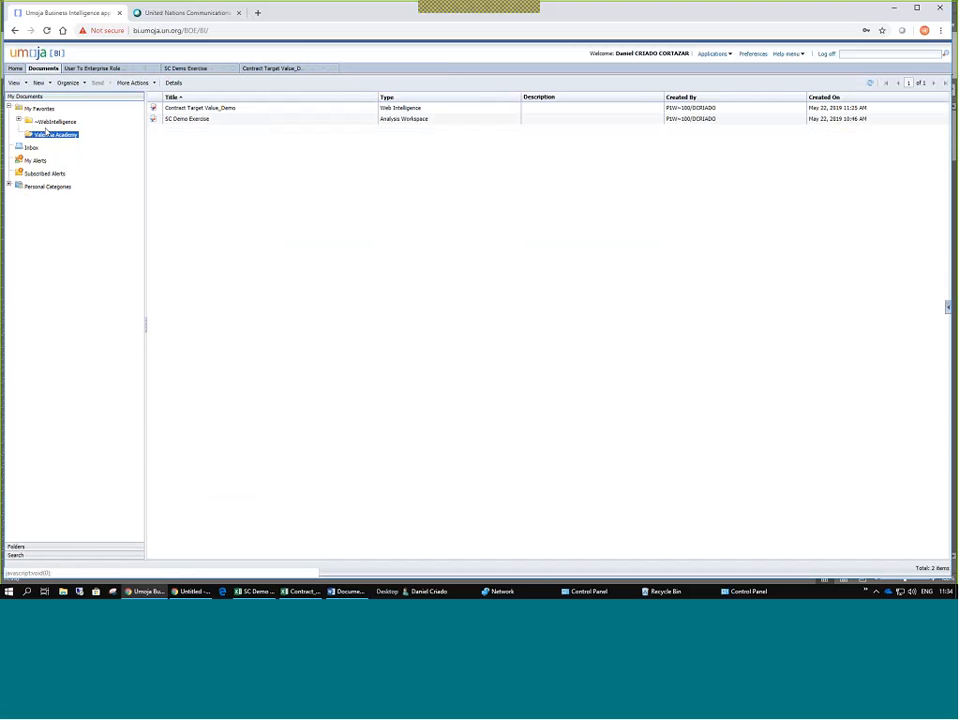
{"action": "left_click", "coordinate": [276, 119]}
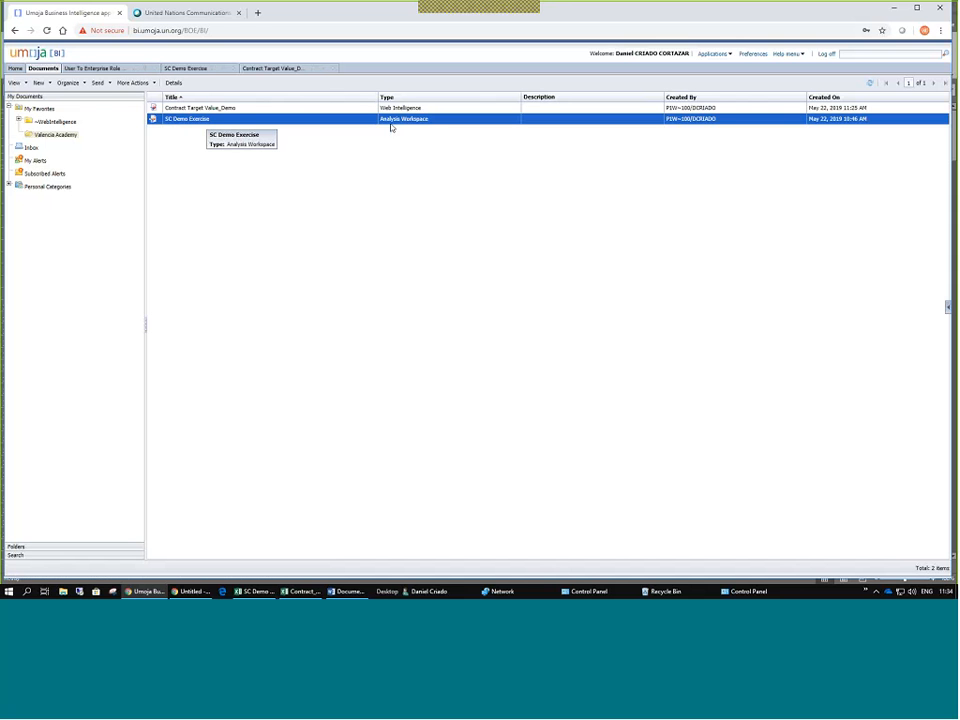
{"action": "left_click", "coordinate": [193, 109]}
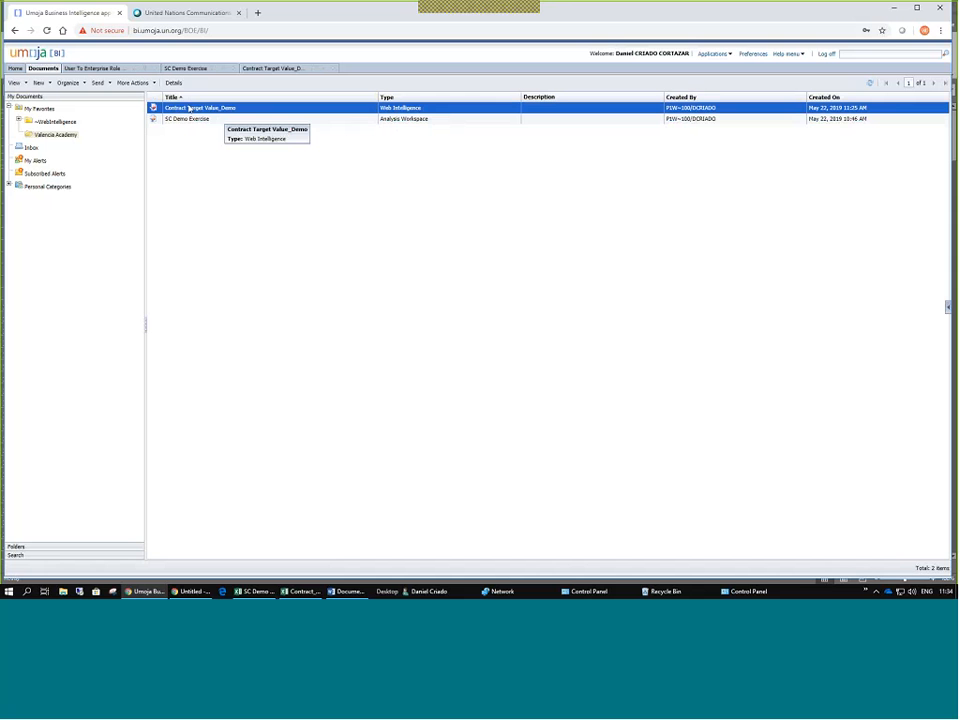
{"action": "right_click", "coordinate": [185, 109]}
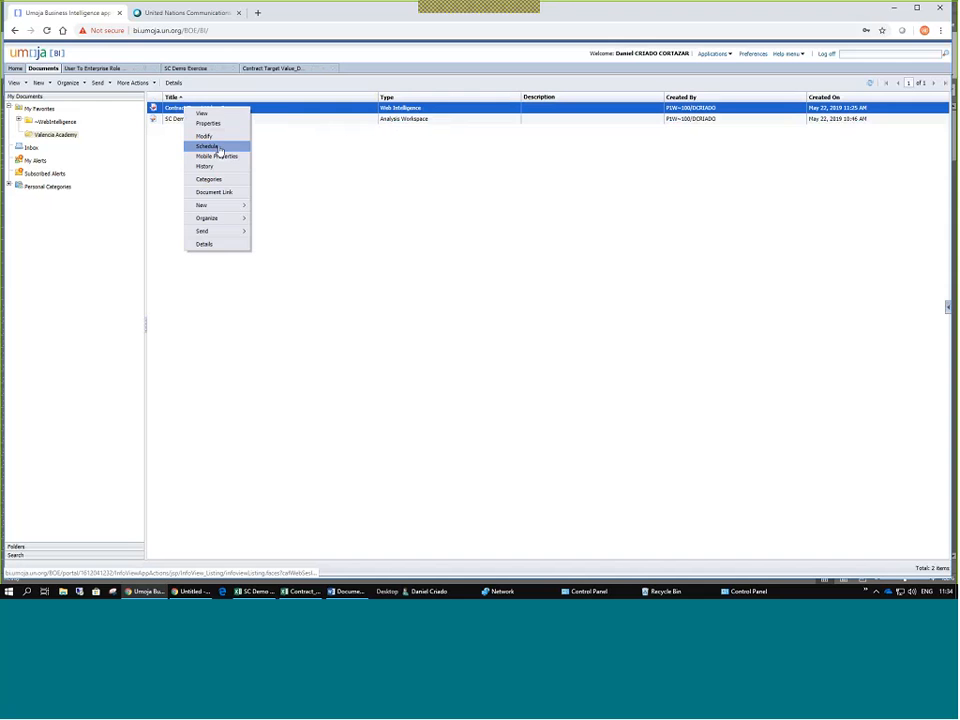
{"action": "left_click", "coordinate": [219, 147]}
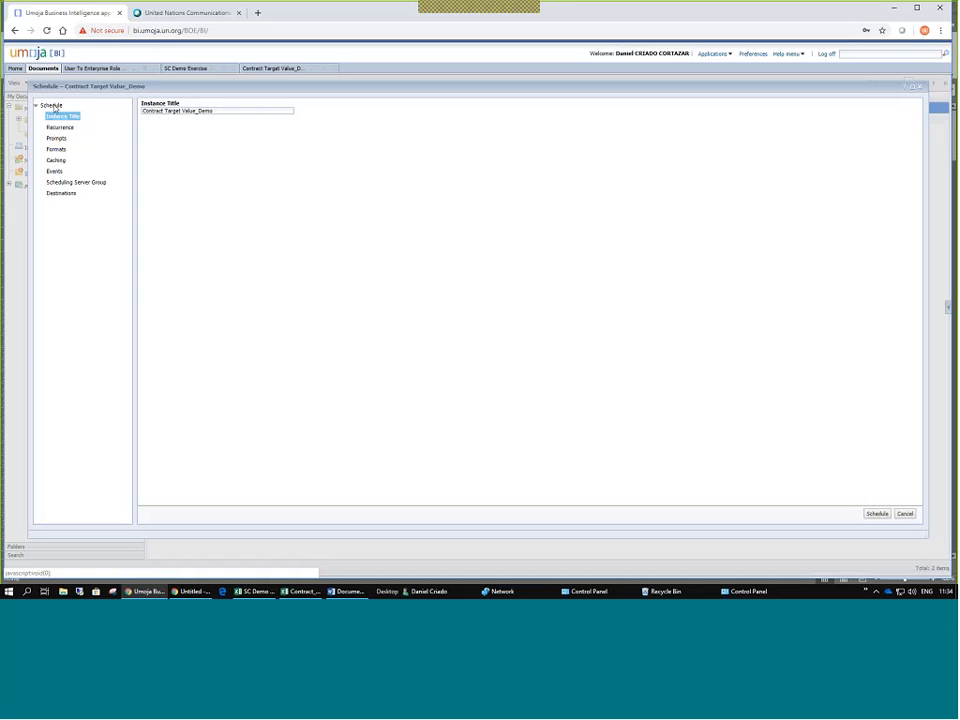
Leave the instance title unchanged and go to the Recurrence settings.
{"action": "triple_click", "coordinate": [203, 110]}
{"action": "left_click", "coordinate": [203, 110]}
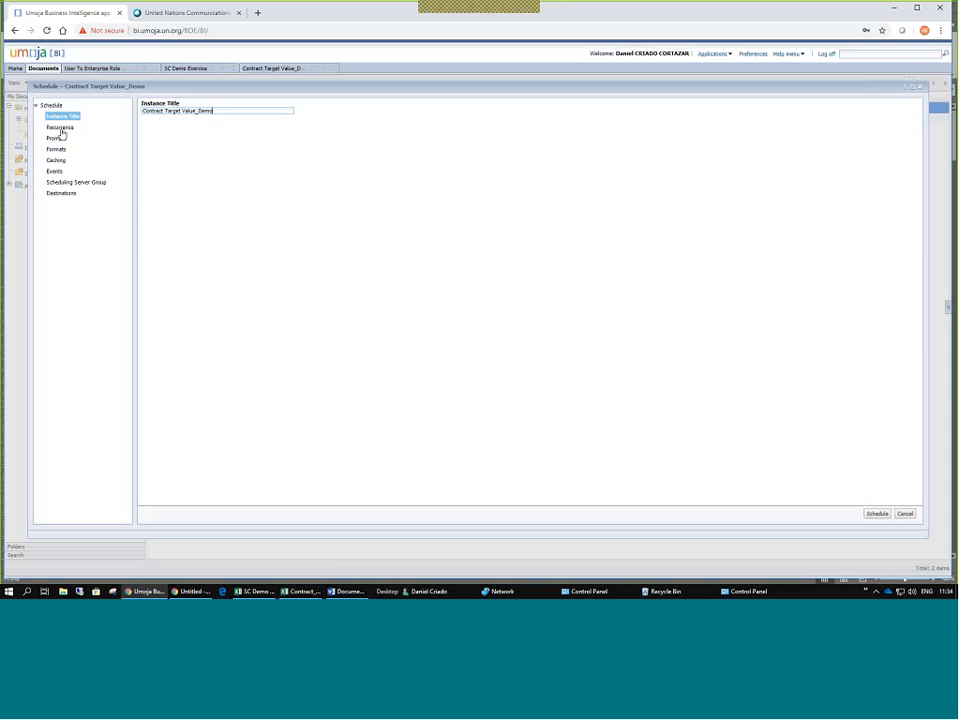
{"action": "left_click_drag", "start_coordinate": [142, 110], "coordinate": [234, 109]}
{"action": "left_click", "coordinate": [234, 110]}
{"action": "left_click", "coordinate": [56, 128]}
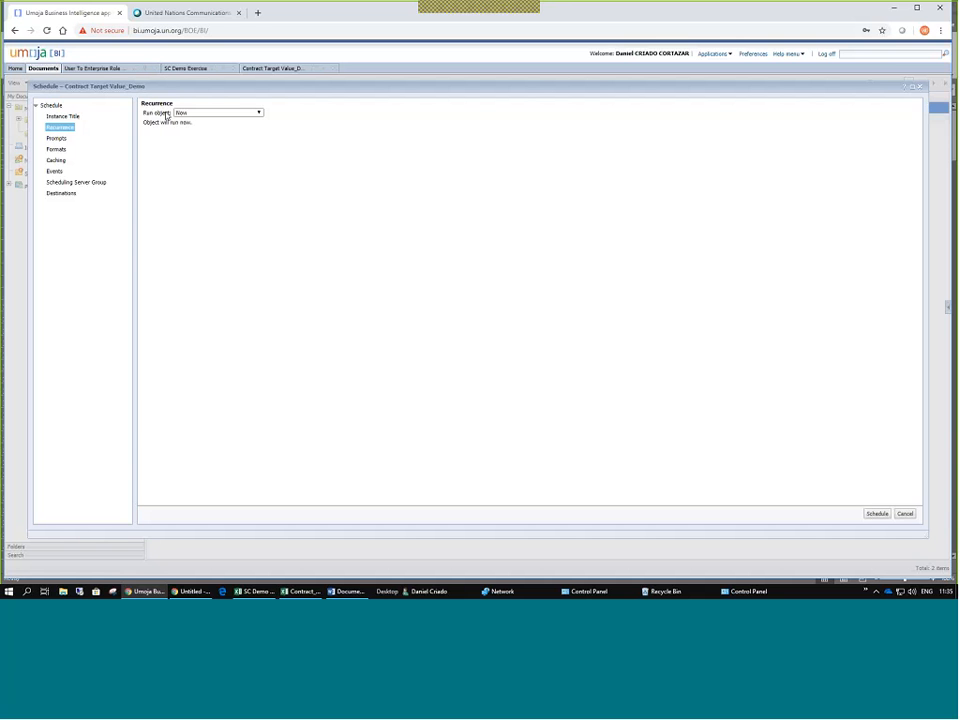
Change the Run object setting from Now to Once.
{"action": "left_click", "coordinate": [257, 112]}
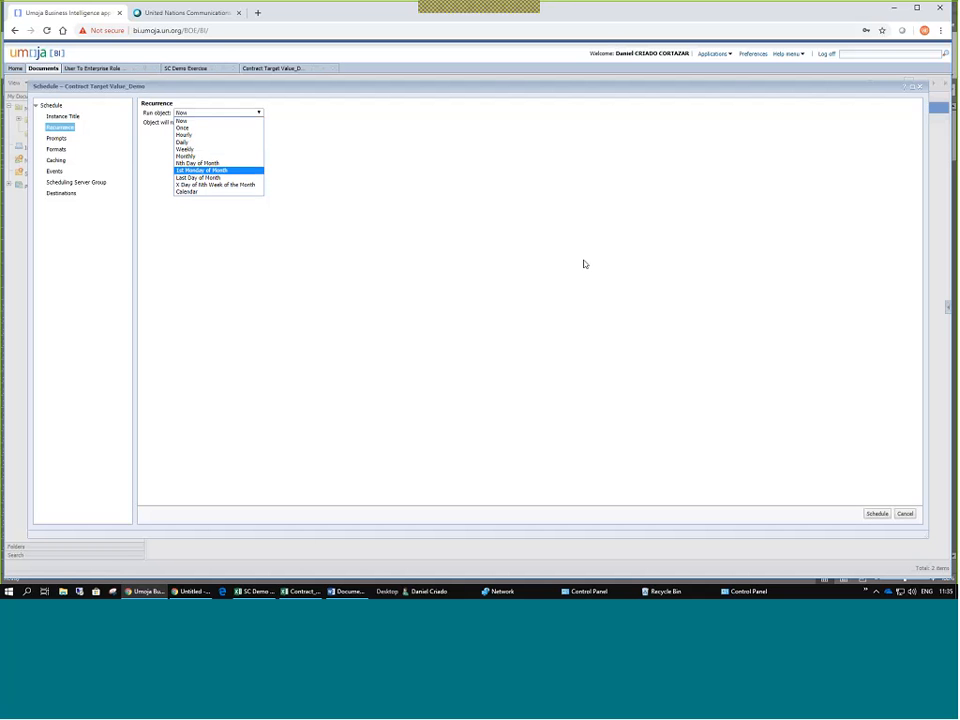
{"action": "left_click", "coordinate": [189, 131]}
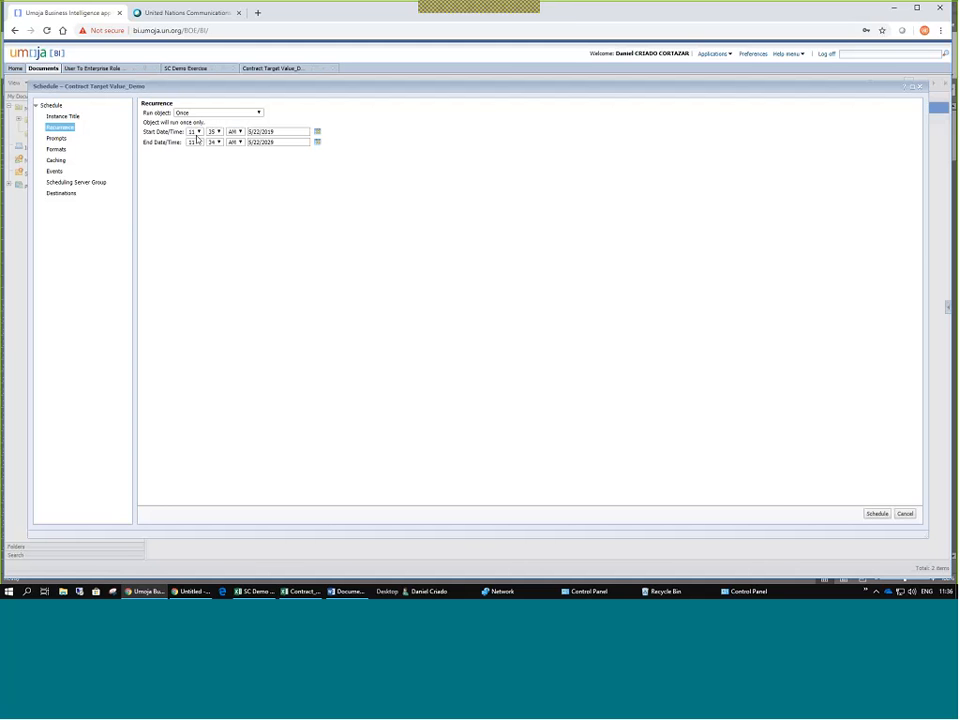
Set the start time to 11:40 by keeping hour 11 and choosing minute 40.
{"action": "left_click", "coordinate": [198, 132]}
{"action": "left_click", "coordinate": [199, 134]}
{"action": "triple_click", "coordinate": [281, 131]}
{"action": "left_click", "coordinate": [212, 132]}
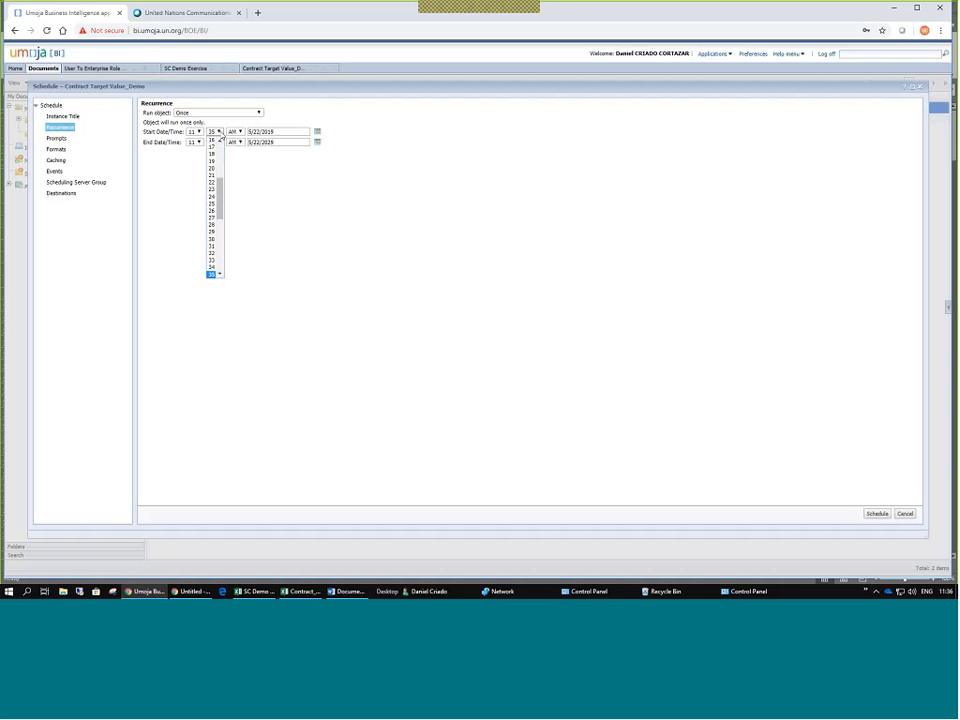
{"action": "scroll", "coordinate": [219, 145], "scroll_direction": "down", "scroll_amount": 7}
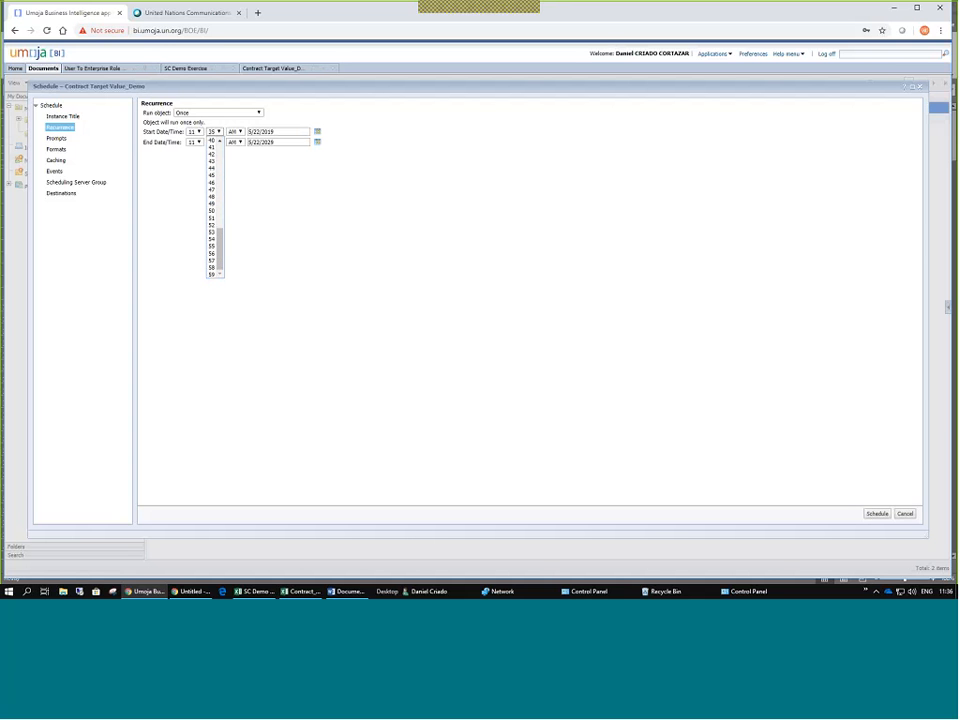
{"action": "left_click", "coordinate": [212, 141]}
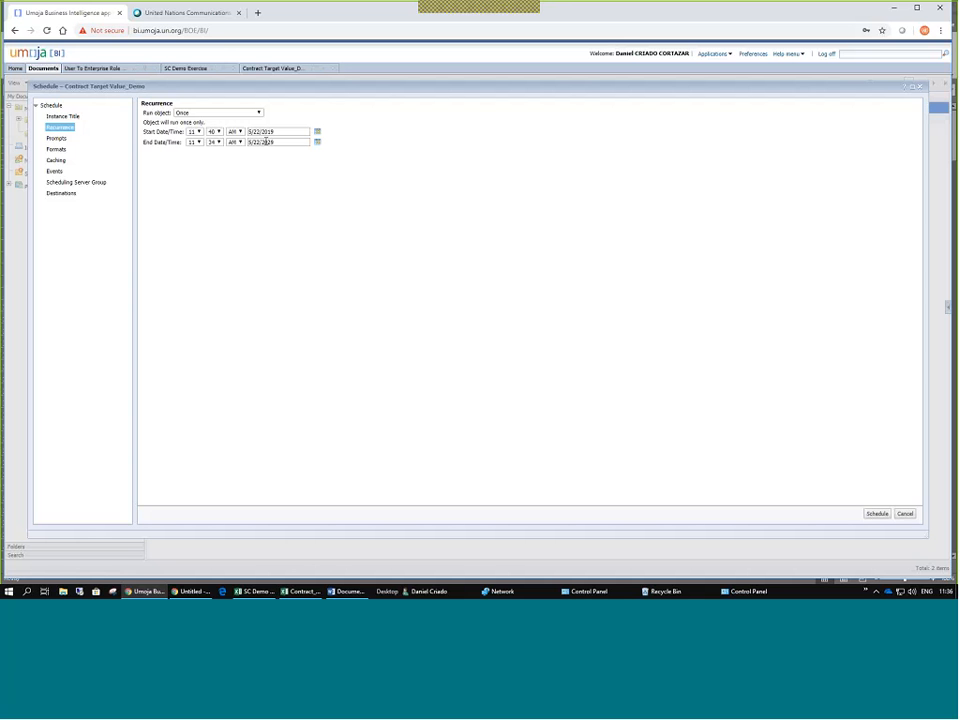
Set the end minute to 40, correcting a mistaken 54, and view the Prompts page.
{"action": "left_click", "coordinate": [217, 142]}
{"action": "scroll", "coordinate": [212, 200], "scroll_direction": "down", "scroll_amount": 5}
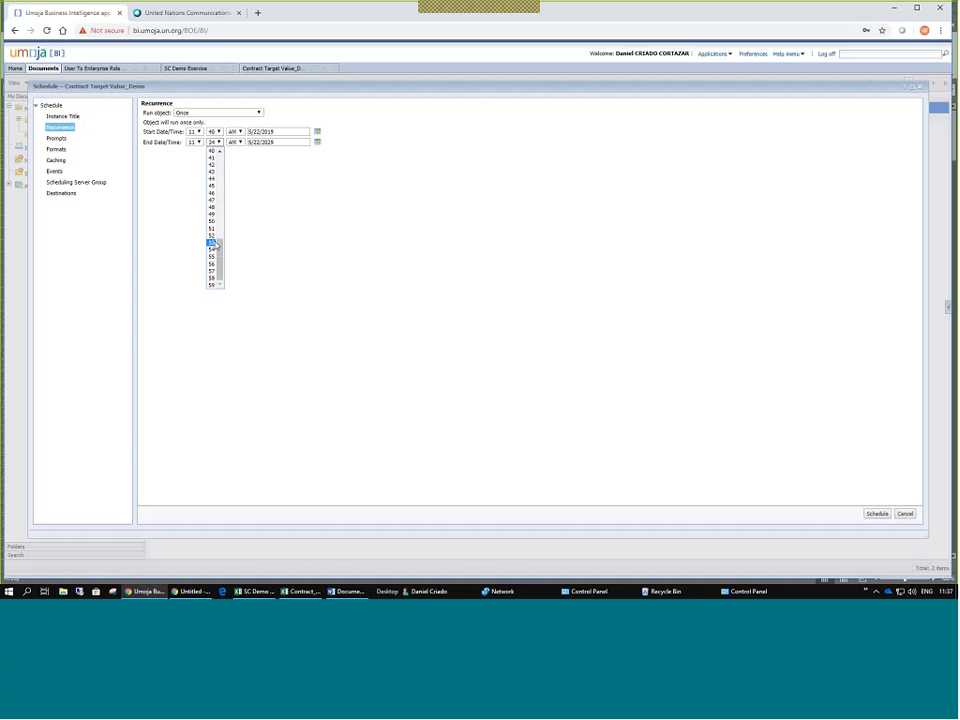
{"action": "left_click", "coordinate": [215, 250]}
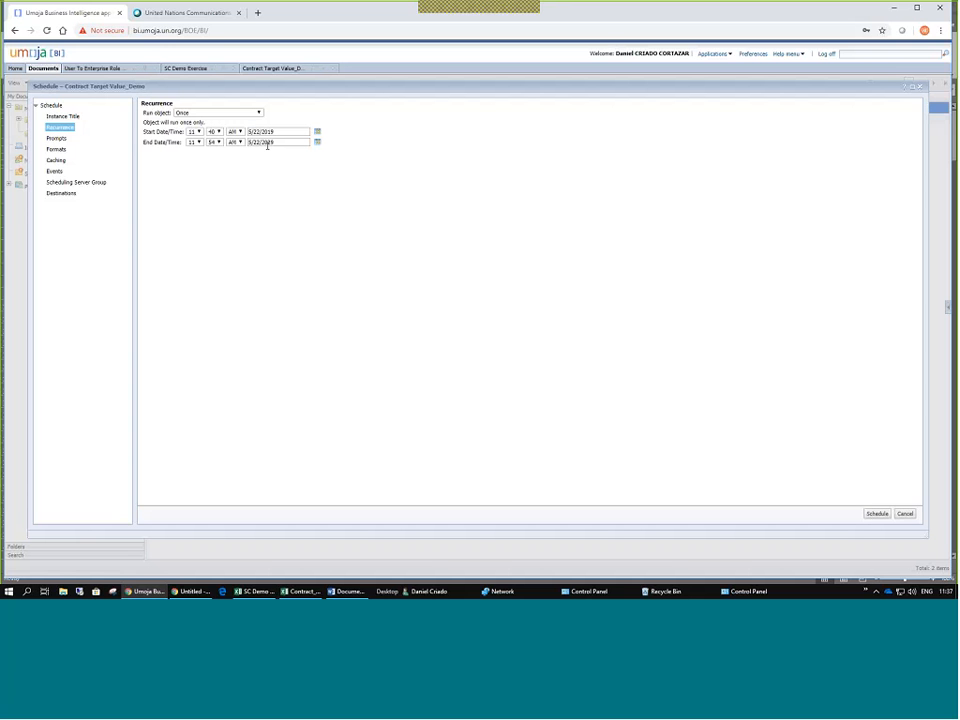
{"action": "left_click", "coordinate": [218, 142]}
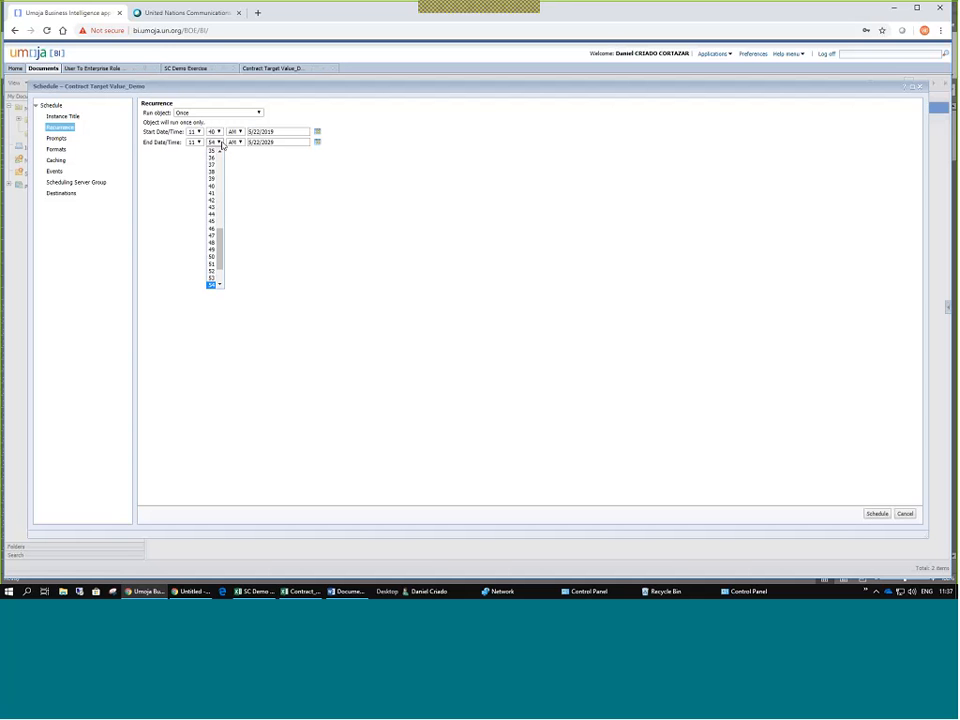
{"action": "left_click", "coordinate": [212, 187]}
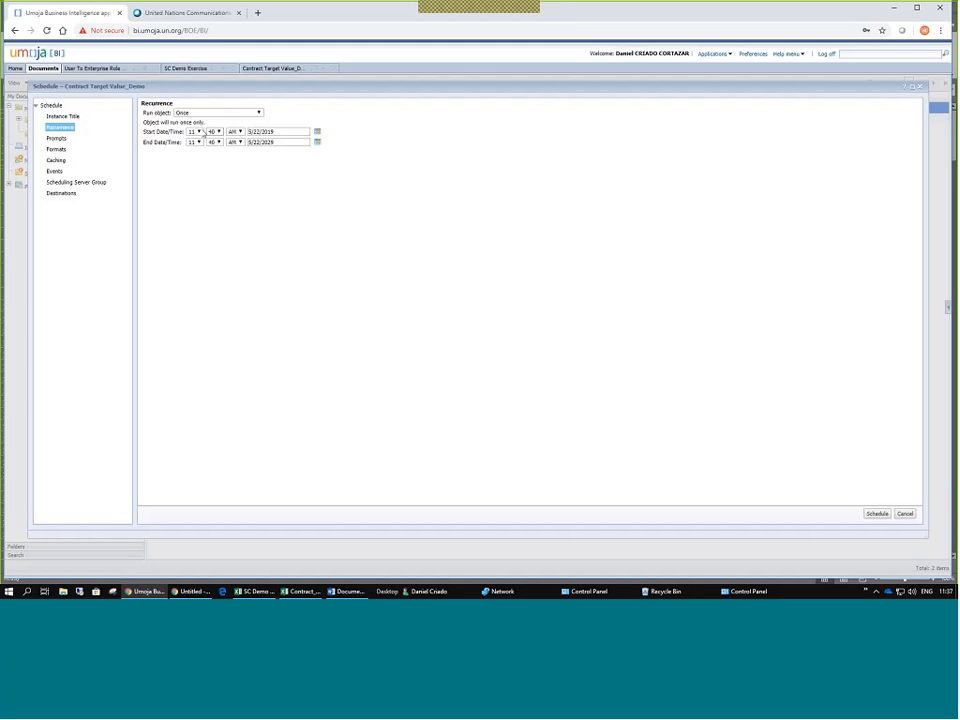
{"action": "left_click_drag", "start_coordinate": [248, 131], "coordinate": [265, 131]}
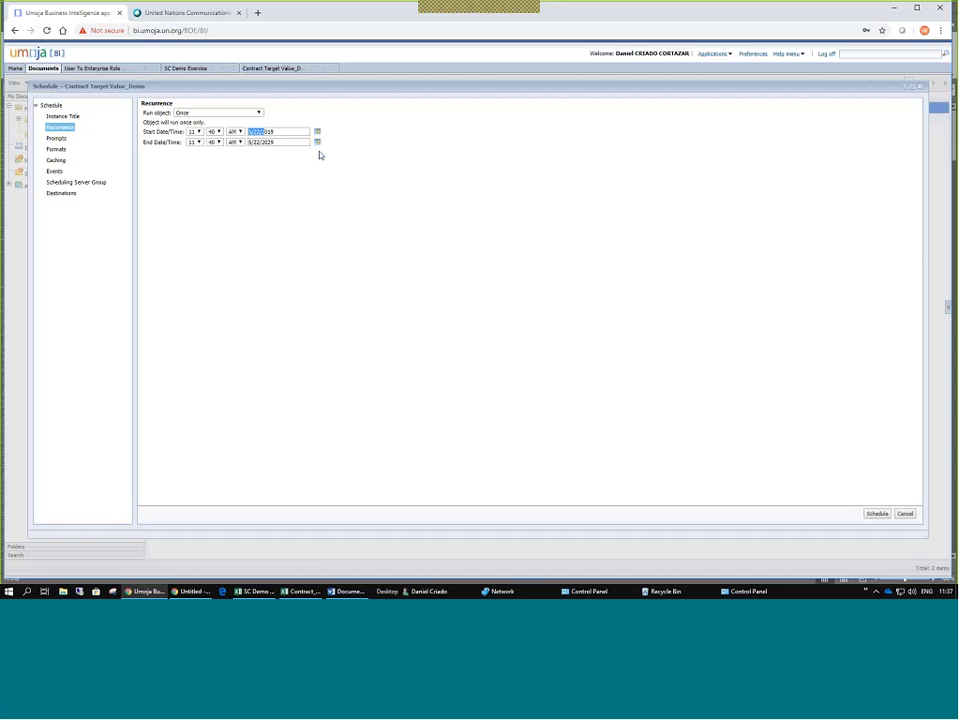
{"action": "left_click", "coordinate": [56, 139]}
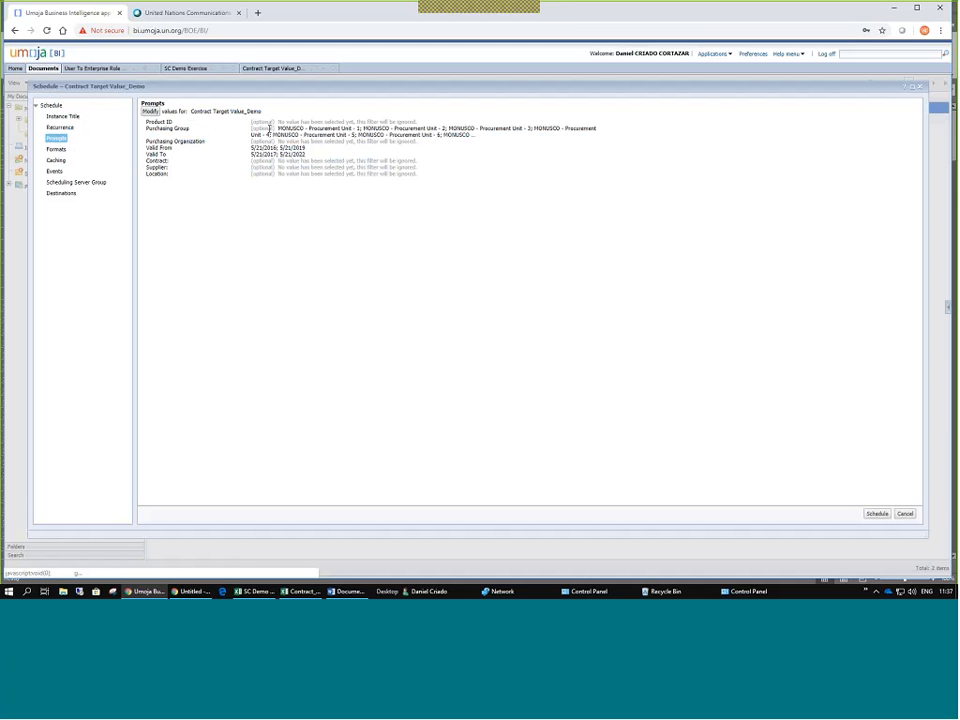
Check the Purchasing Group and Valid From prompt values, then show the schedule's Formats page.
{"action": "left_click_drag", "start_coordinate": [270, 128], "coordinate": [476, 137]}
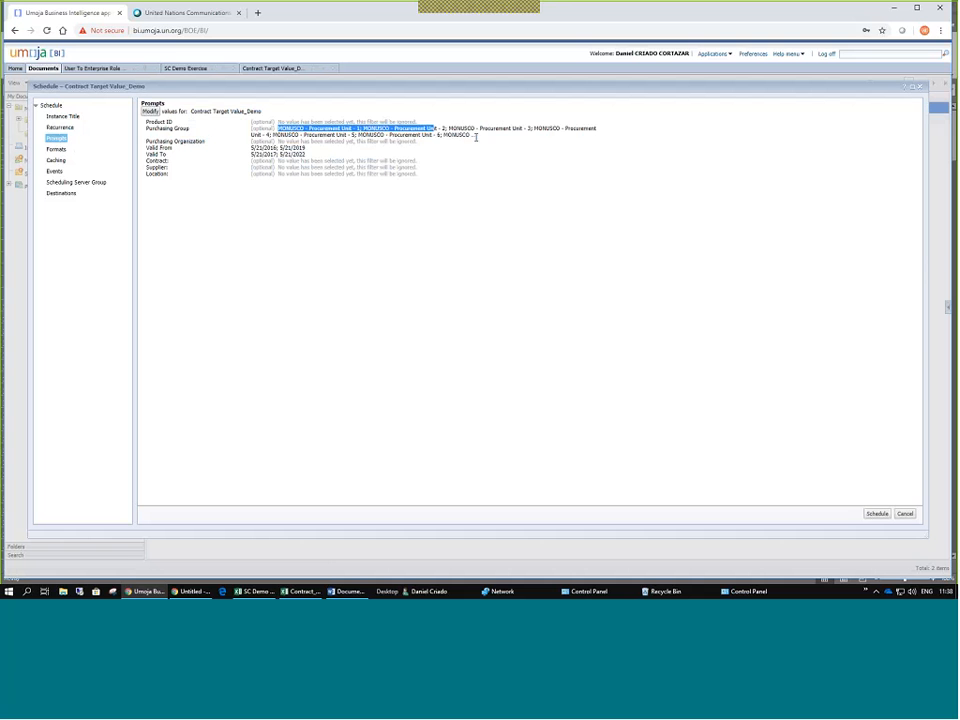
{"action": "left_click", "coordinate": [280, 128]}
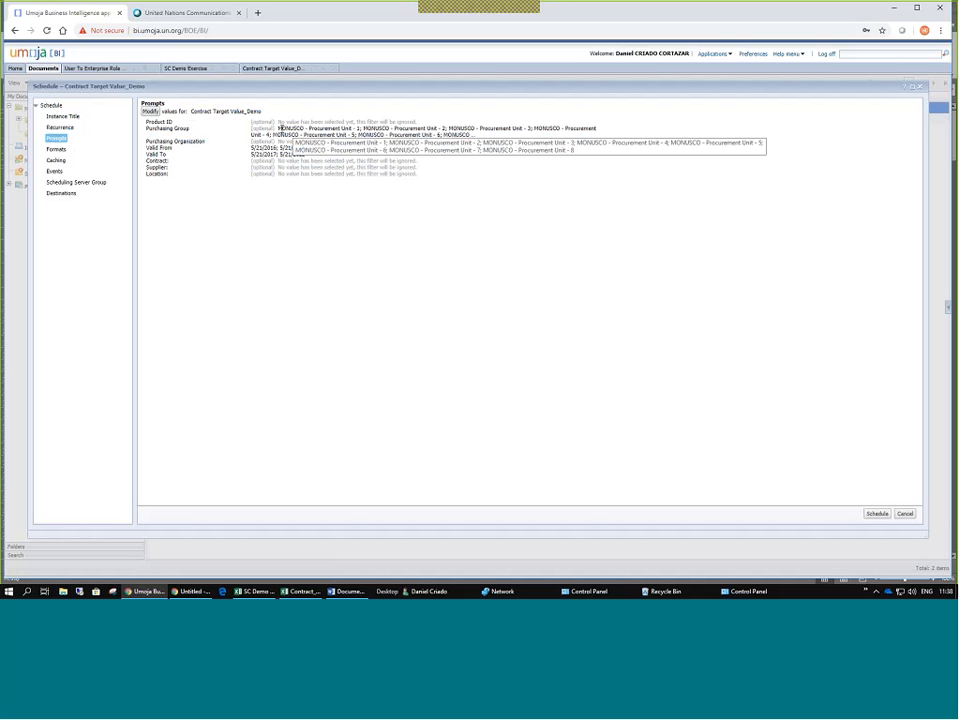
{"action": "left_click_drag", "start_coordinate": [252, 150], "coordinate": [306, 147]}
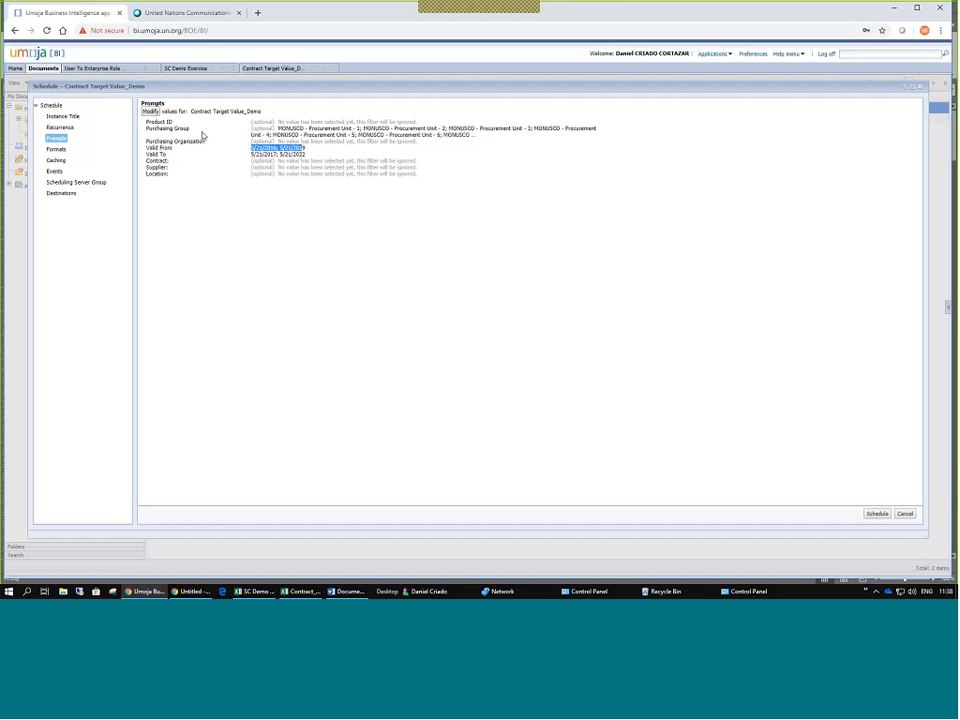
{"action": "left_click", "coordinate": [57, 149]}
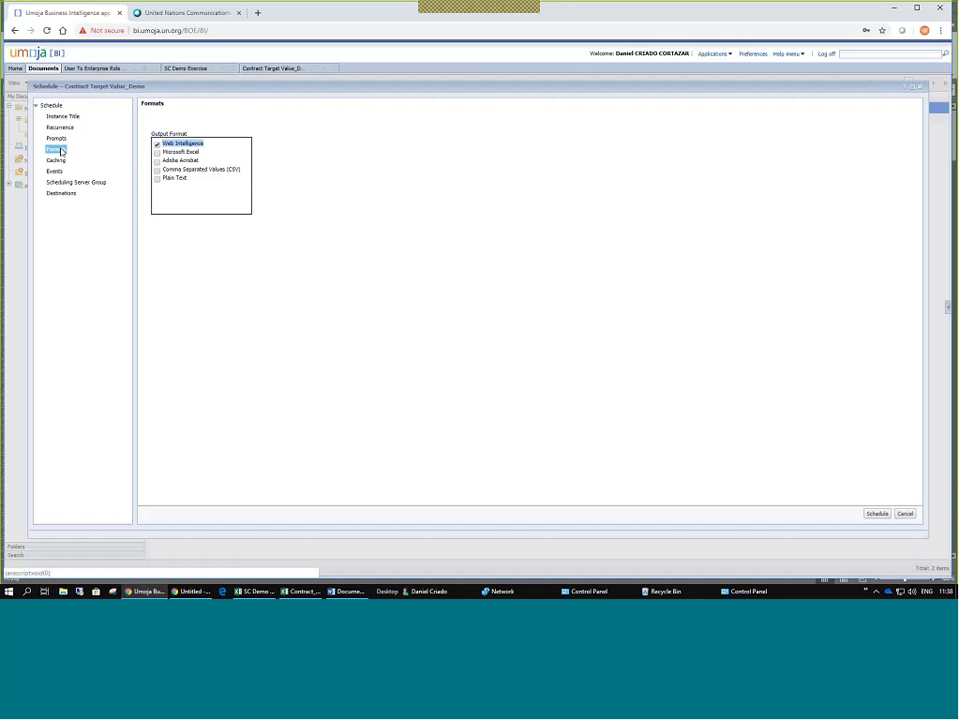
Choose Microsoft Excel as the output format after briefly trying Adobe Acrobat.
{"action": "left_click", "coordinate": [163, 152]}
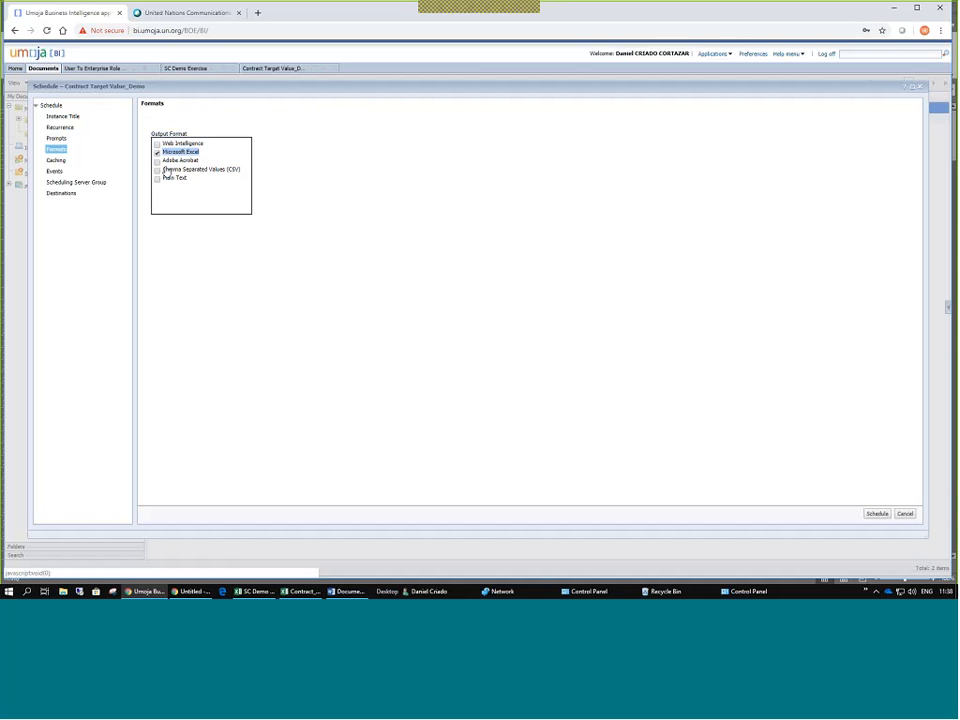
{"action": "left_click", "coordinate": [159, 162]}
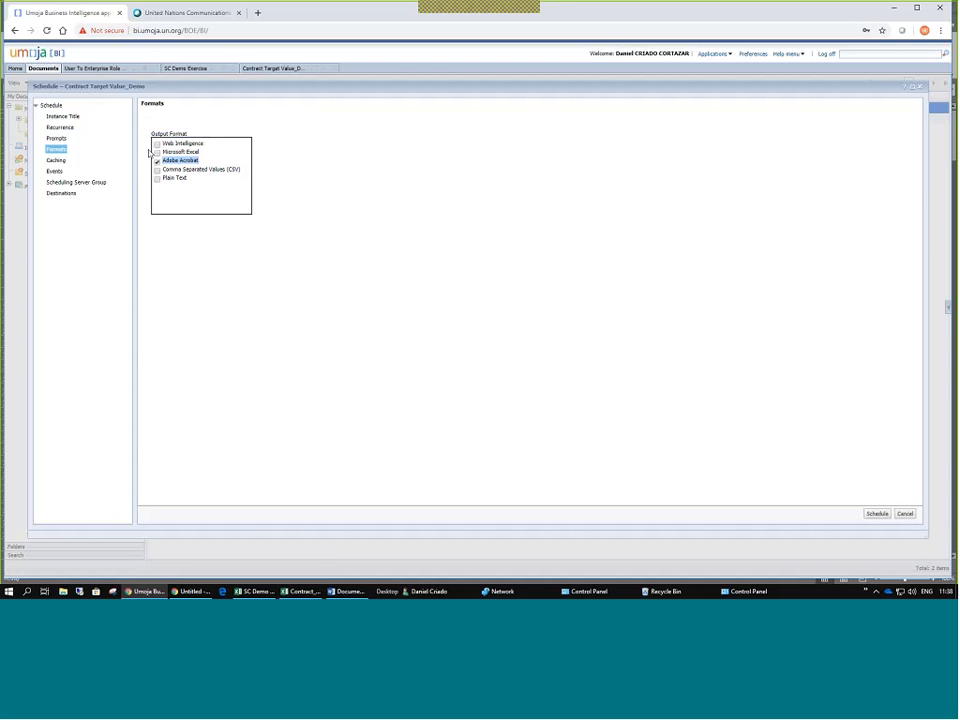
{"action": "left_click", "coordinate": [179, 152]}
Look through the Caching, Events and Scheduling Server Group settings, then list the available delivery destinations.
{"action": "left_click", "coordinate": [56, 161]}
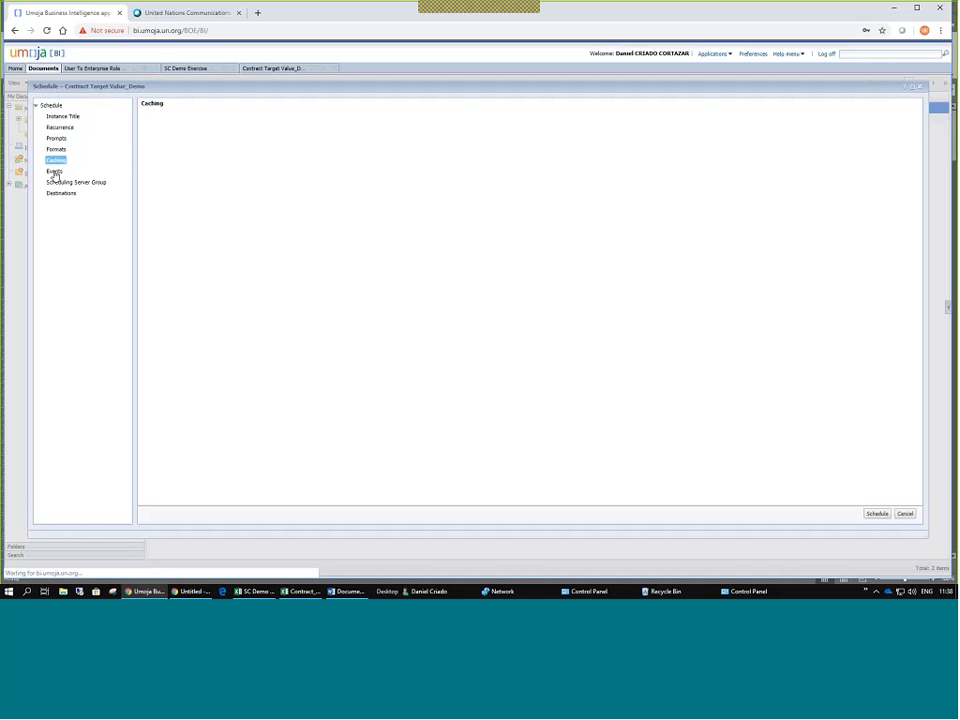
{"action": "left_click", "coordinate": [54, 172]}
{"action": "left_click", "coordinate": [90, 183]}
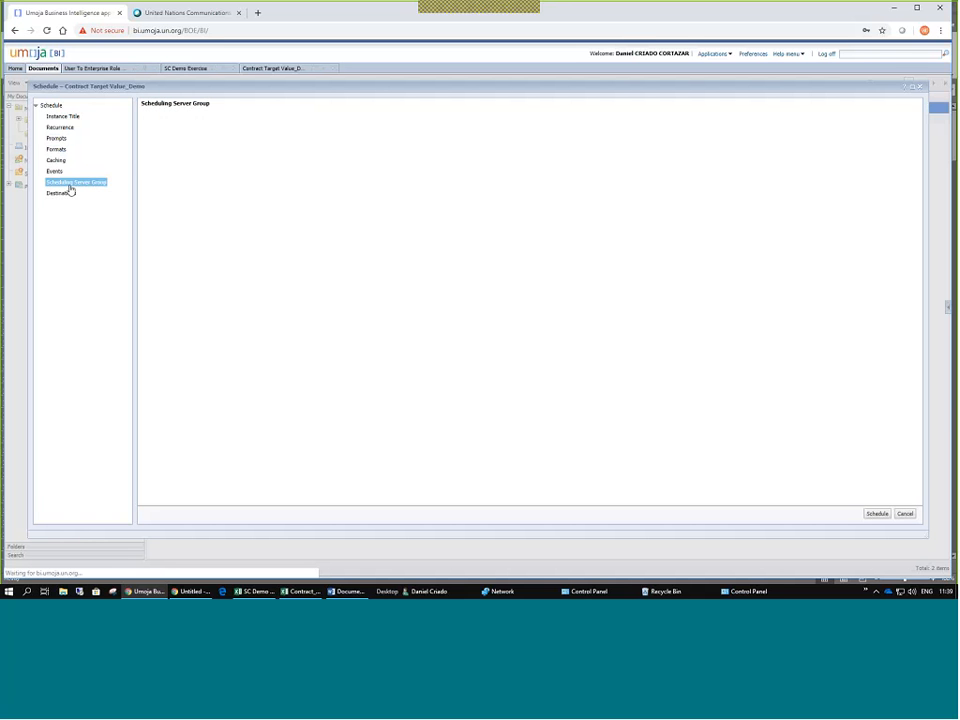
{"action": "left_click", "coordinate": [60, 193]}
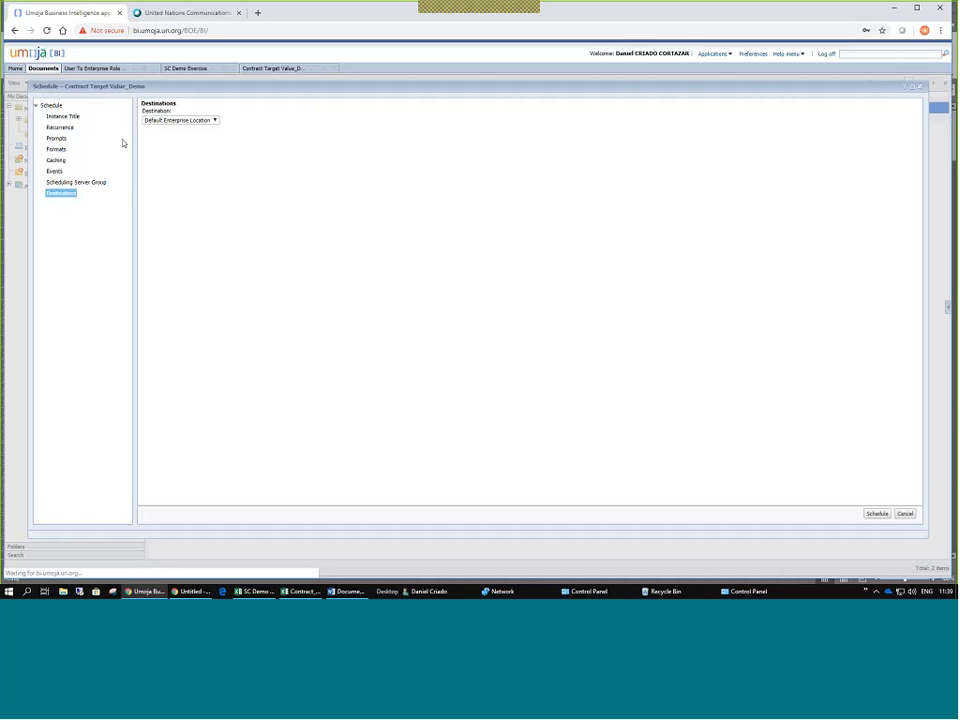
{"action": "left_click", "coordinate": [214, 121]}
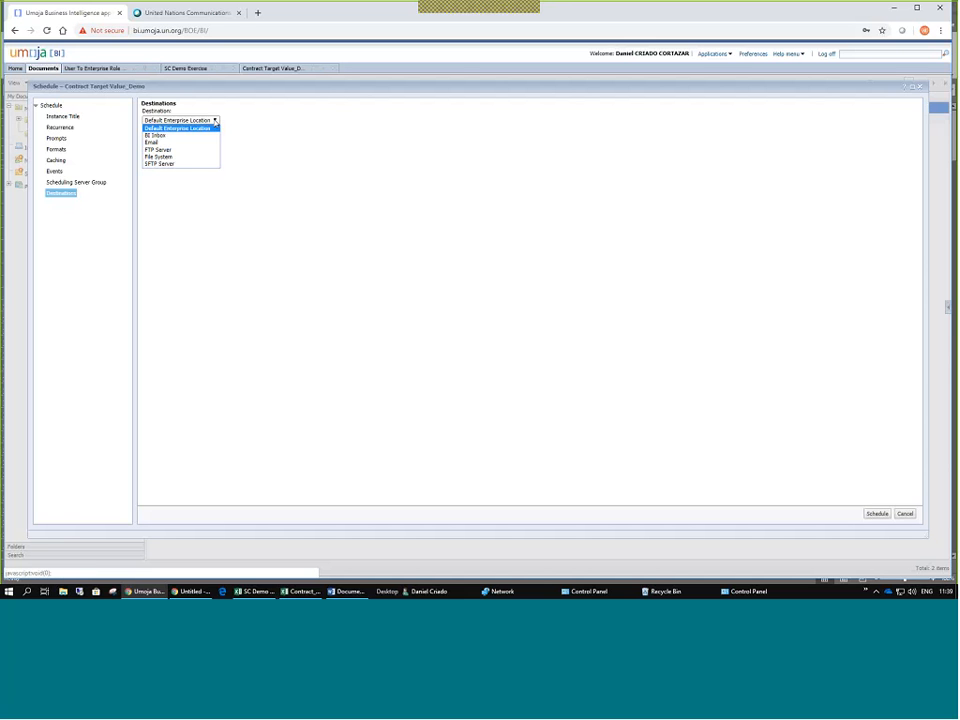
Choose Email as the destination and fill in the sender, recipient and Cc addresses.
{"action": "left_click", "coordinate": [158, 144]}
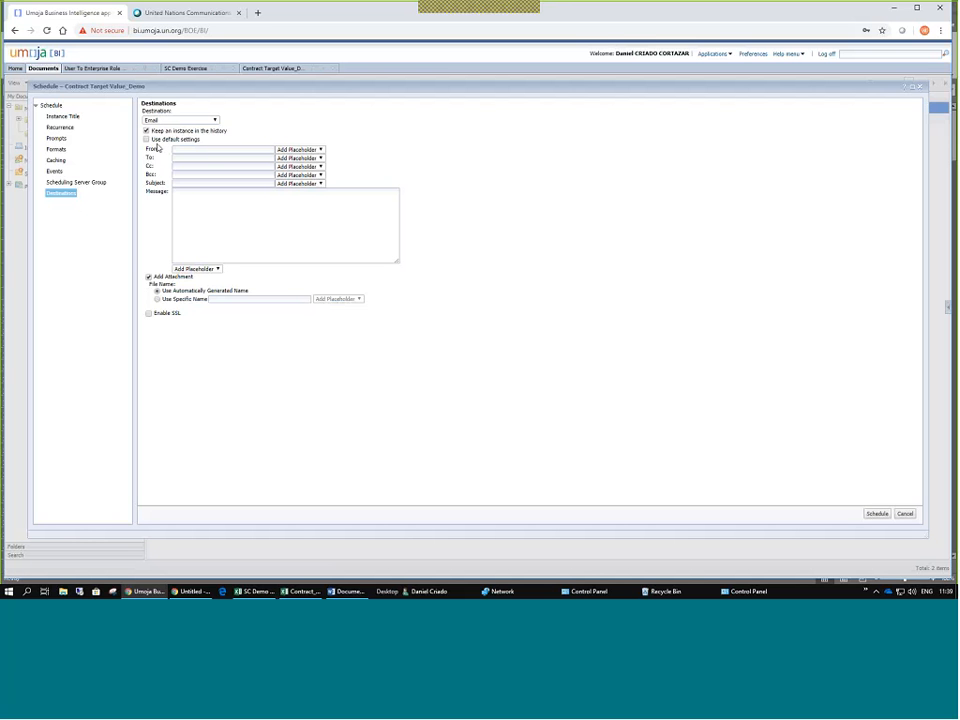
{"action": "left_click", "coordinate": [190, 149]}
{"action": "left_click", "coordinate": [196, 163]}
{"action": "left_click", "coordinate": [195, 158]}
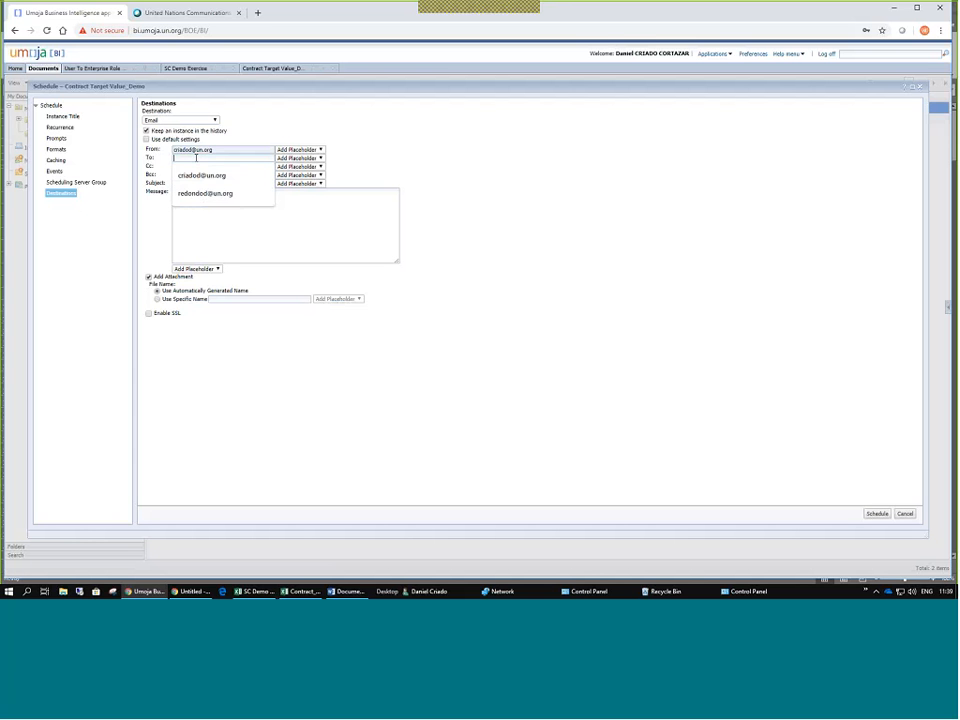
{"action": "left_click", "coordinate": [199, 172]}
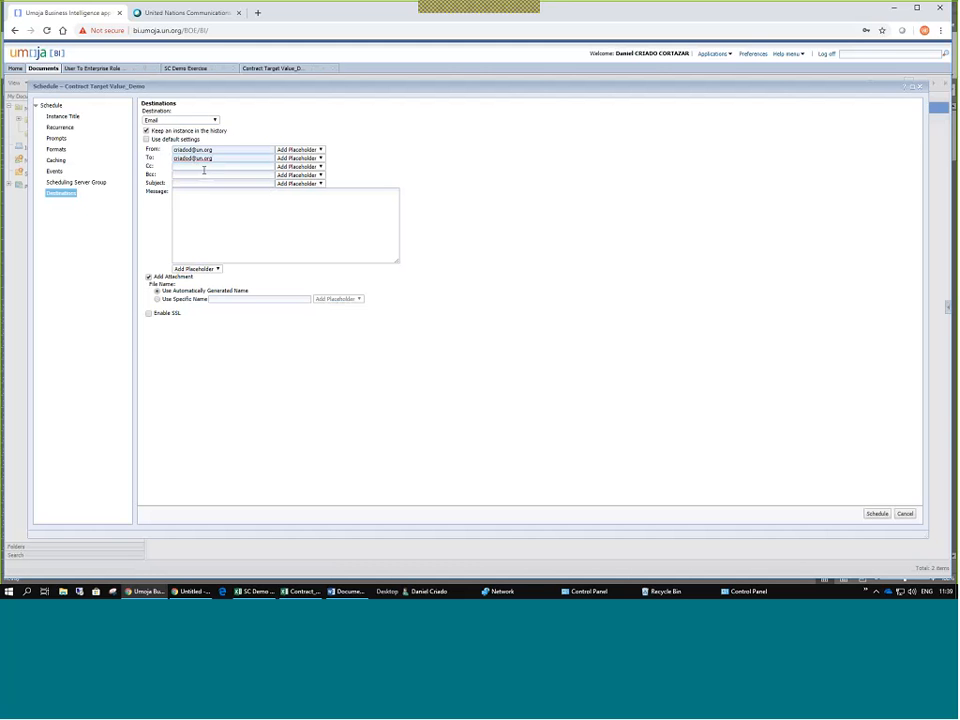
{"action": "left_click", "coordinate": [206, 175]}
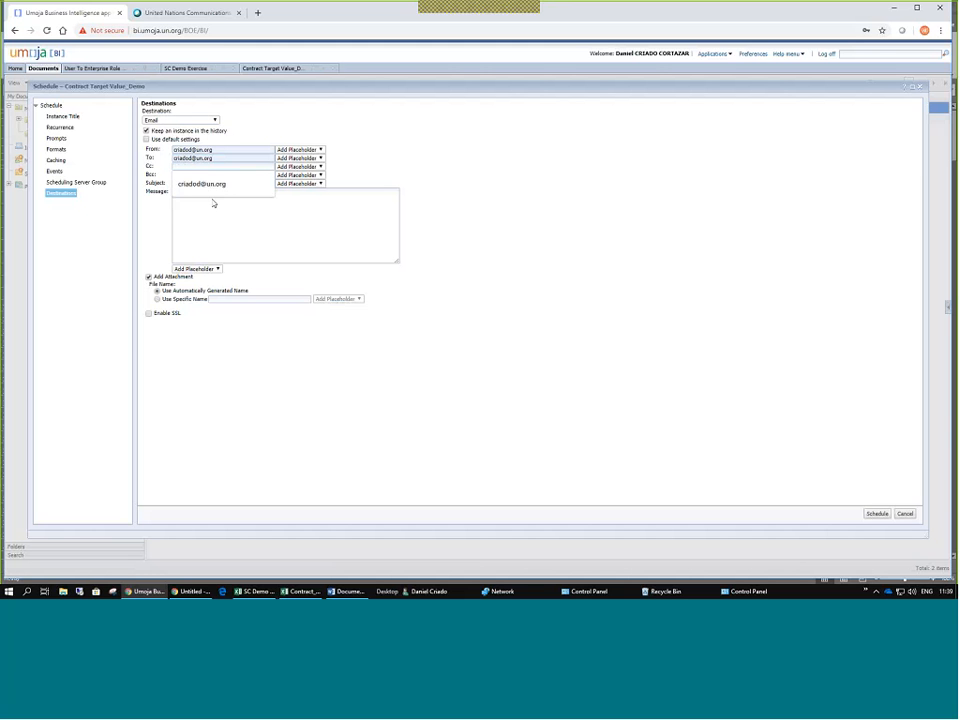
{"action": "left_click", "coordinate": [212, 200]}
{"action": "key", "text": "F11"}
{"action": "key", "text": "F12"}
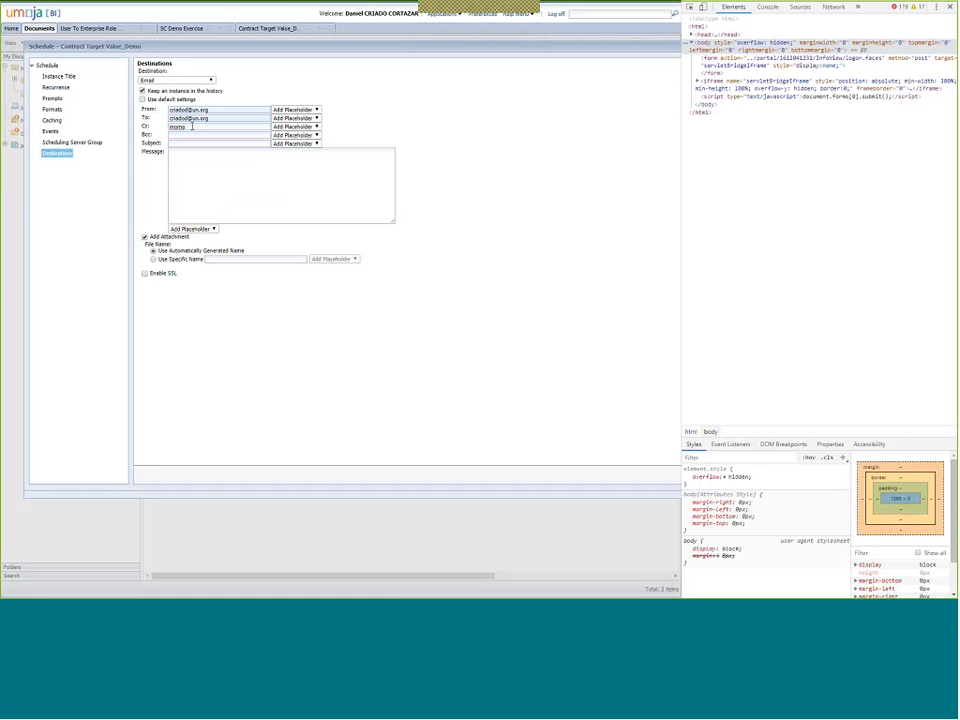
{"action": "type", "text": "@un.org"}
Enter the e-mail subject 'Test' and a short message body.
{"action": "left_click", "coordinate": [215, 145]}
{"action": "type", "text": "Test"}
{"action": "left_click", "coordinate": [238, 162]}
{"action": "key", "text": "F12"}
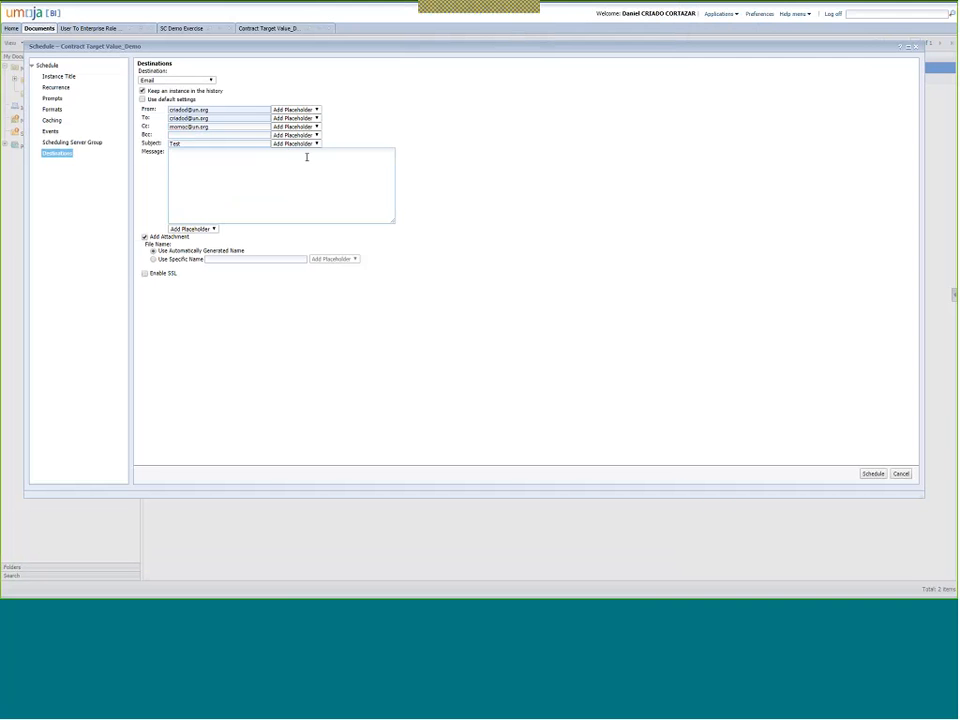
{"action": "type", "text": "sdhhsodf"}
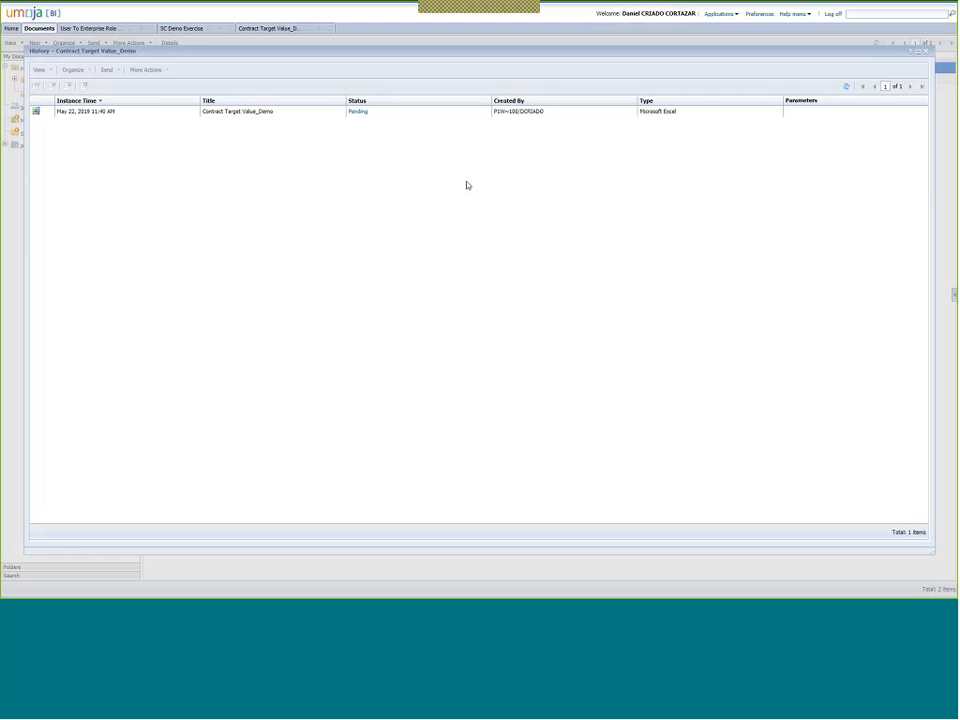
Nudge the History window aside and close it to return to the document list.
{"action": "left_click_drag", "start_coordinate": [52, 50], "coordinate": [32, 56]}
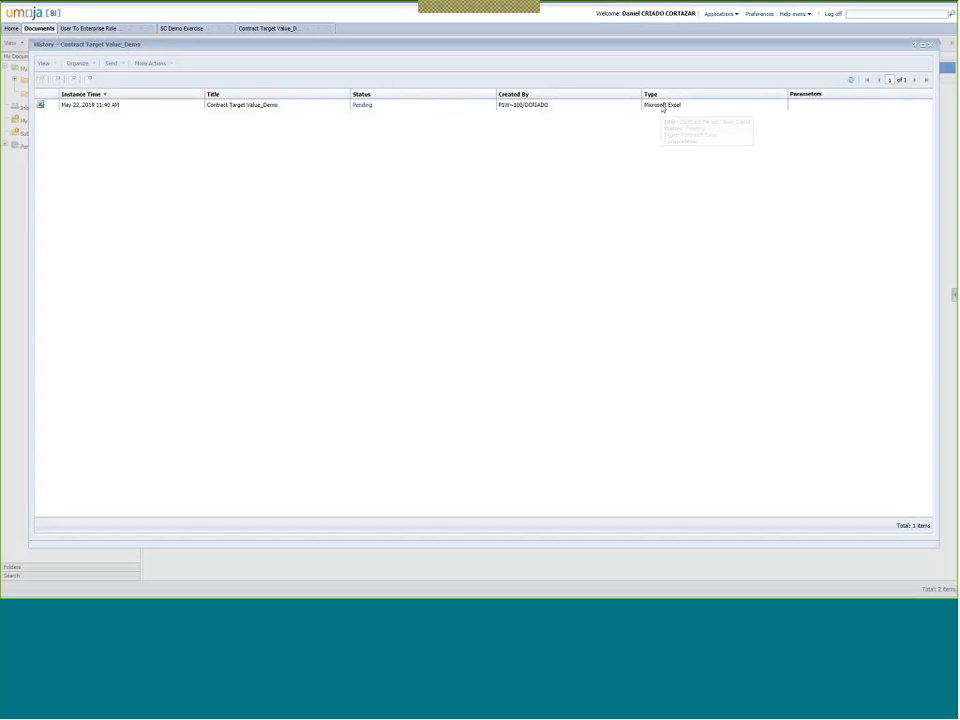
{"action": "left_click", "coordinate": [929, 44]}
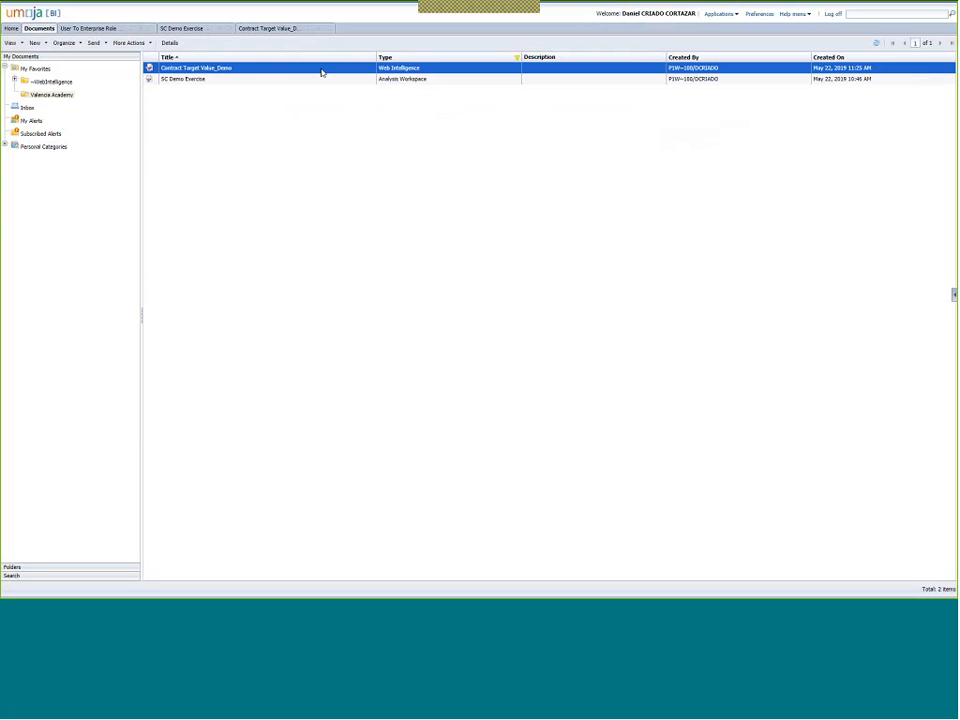
{"action": "left_click", "coordinate": [210, 78]}
{"action": "left_click", "coordinate": [200, 68]}
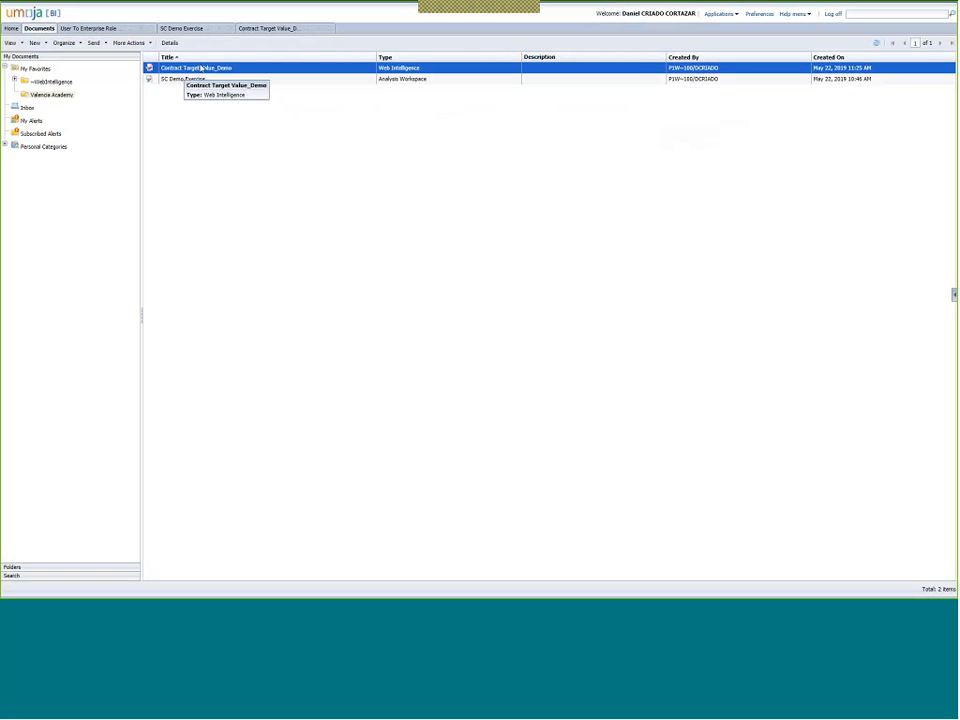
{"action": "right_click", "coordinate": [201, 68]}
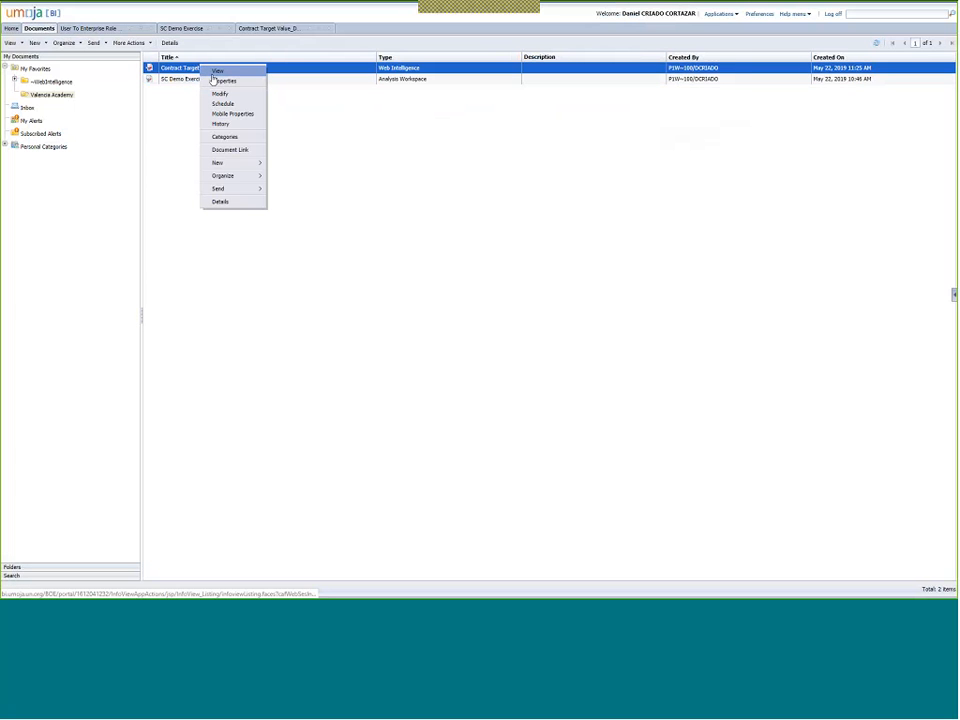
{"action": "left_click", "coordinate": [231, 125]}
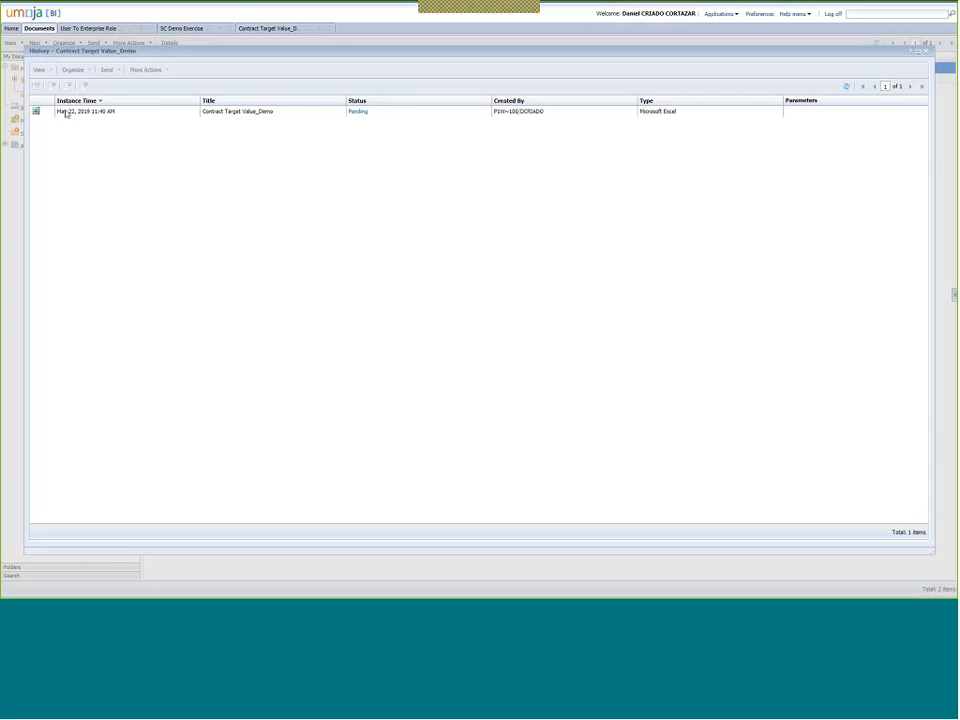
{"action": "left_click", "coordinate": [65, 112]}
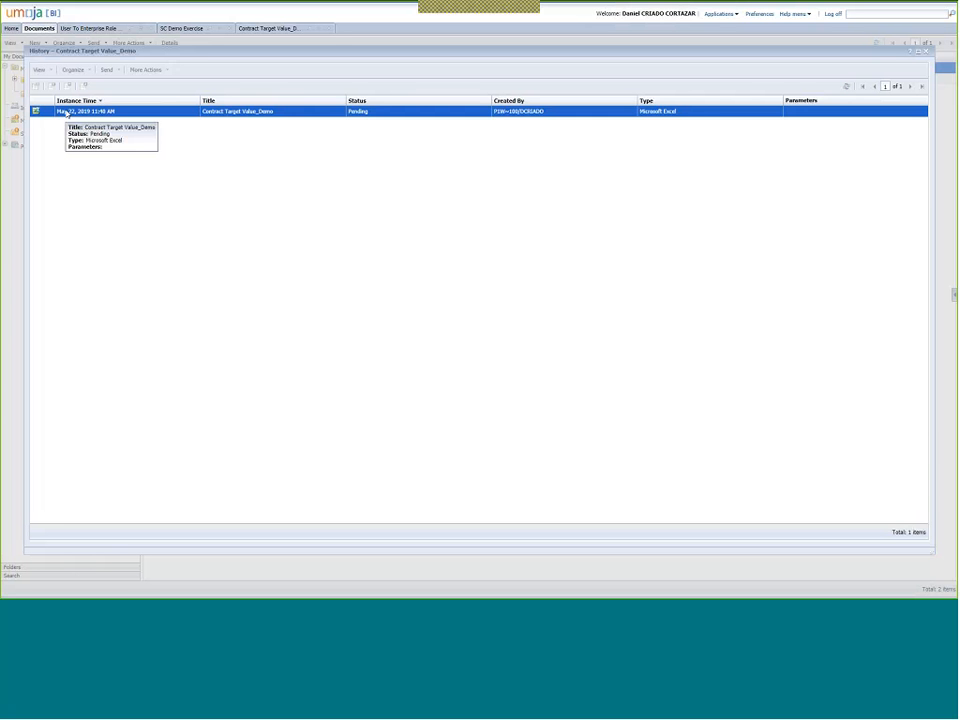
{"action": "right_click", "coordinate": [117, 113]}
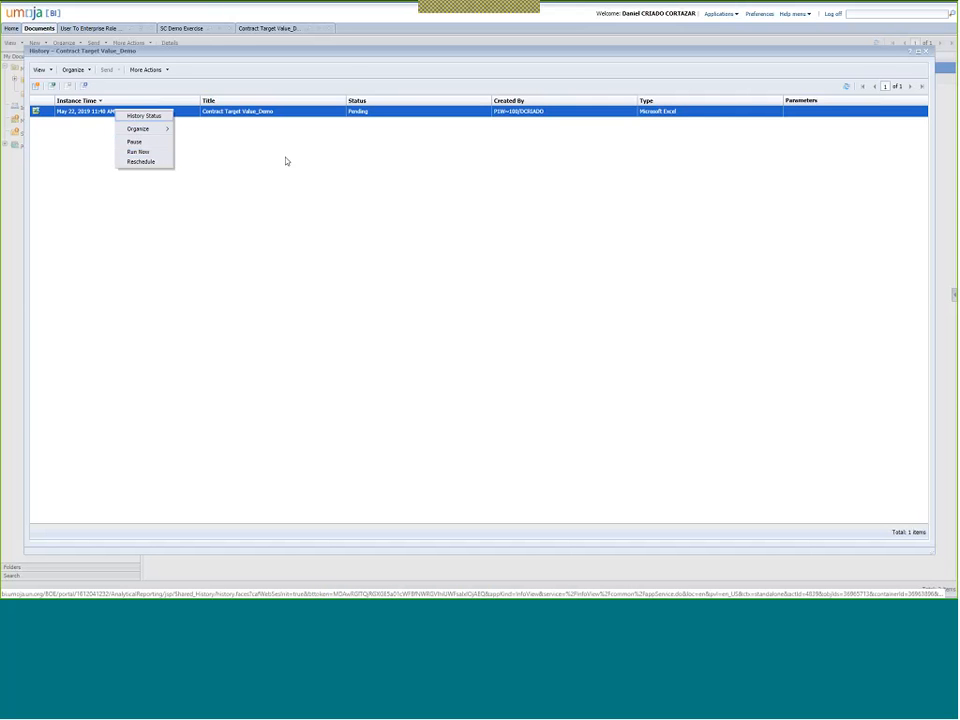
{"action": "left_click", "coordinate": [203, 146]}
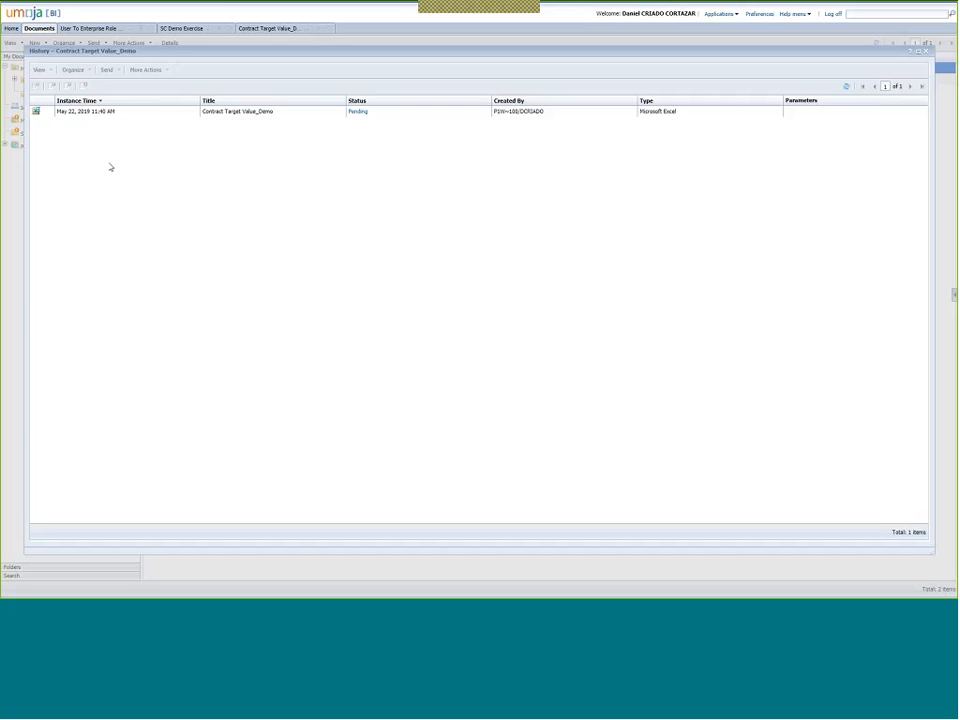
{"action": "left_click", "coordinate": [926, 52]}
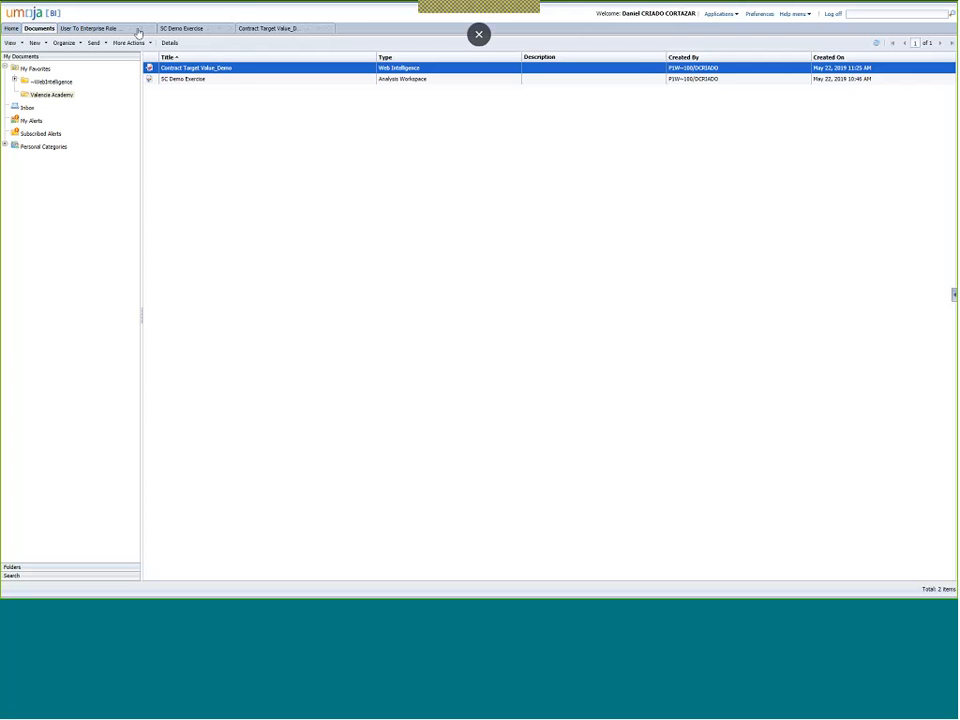
Switch to the SC Demo Exercise workspace and its autosave notice.
{"action": "left_click", "coordinate": [181, 28]}
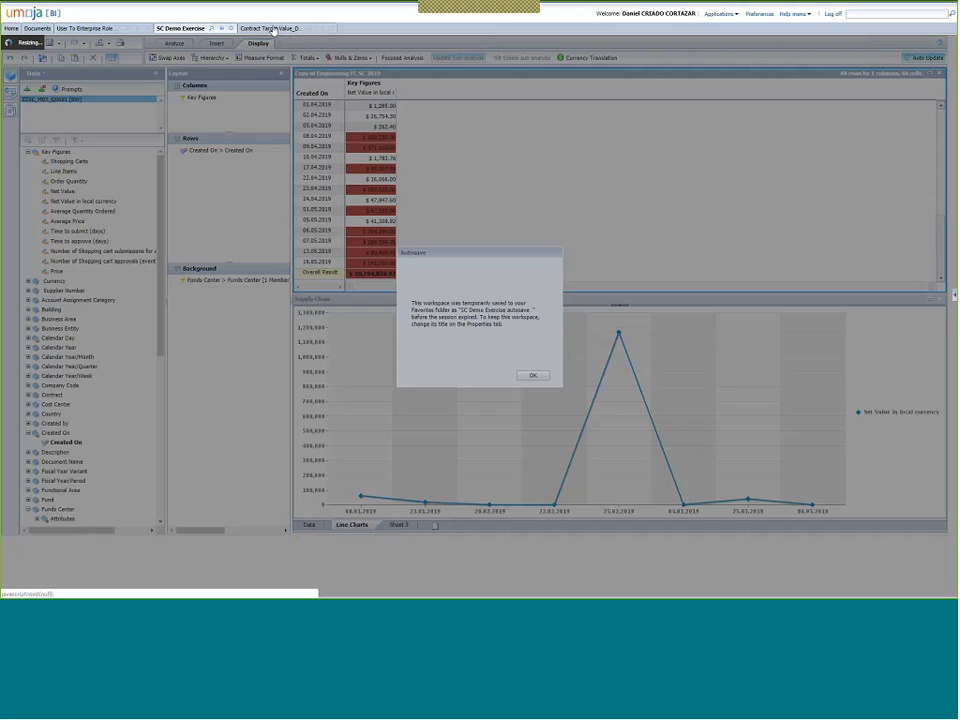
Review the Contract Target Value report, then go back to the Documents list.
{"action": "left_click", "coordinate": [271, 31]}
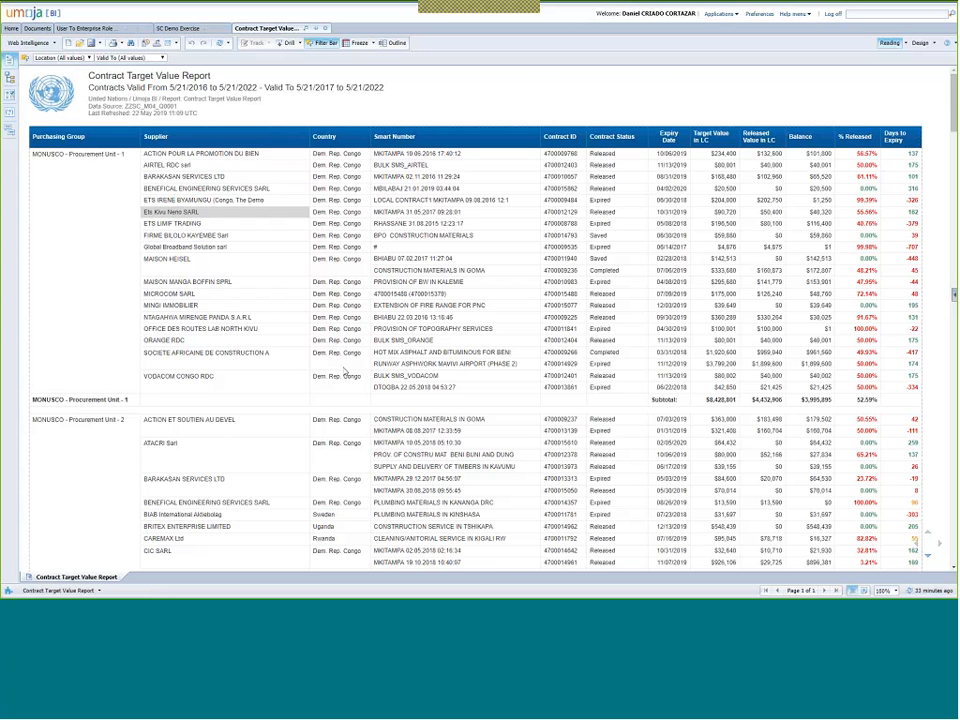
{"action": "left_click", "coordinate": [38, 29]}
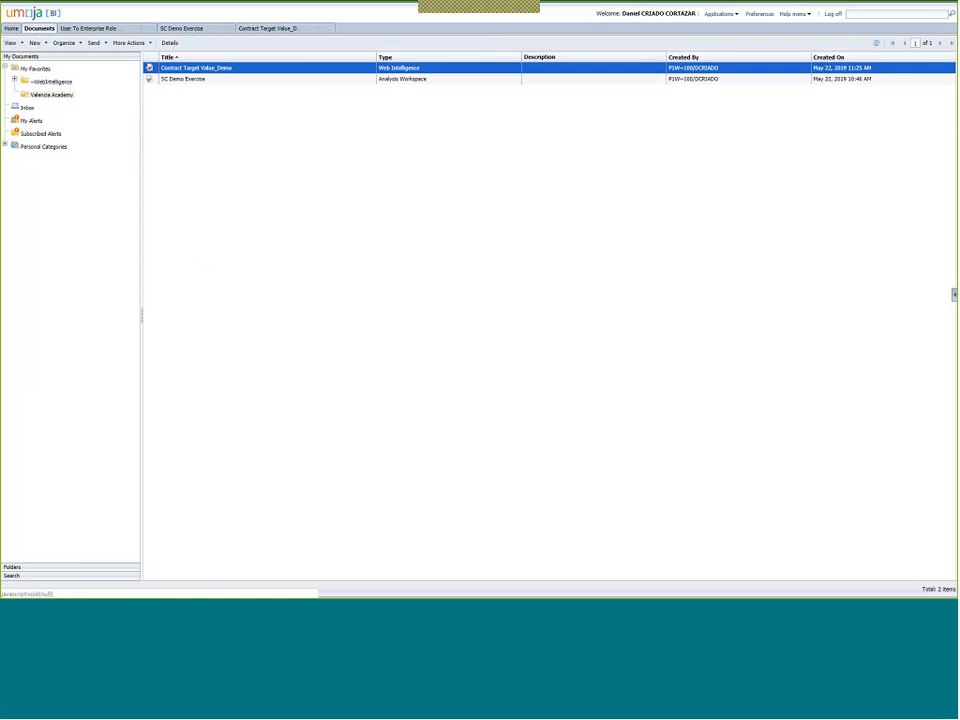
In the ~WebIntelligence folder, select and open Report 05: SOA-Ground Transport.
{"action": "left_click", "coordinate": [64, 83]}
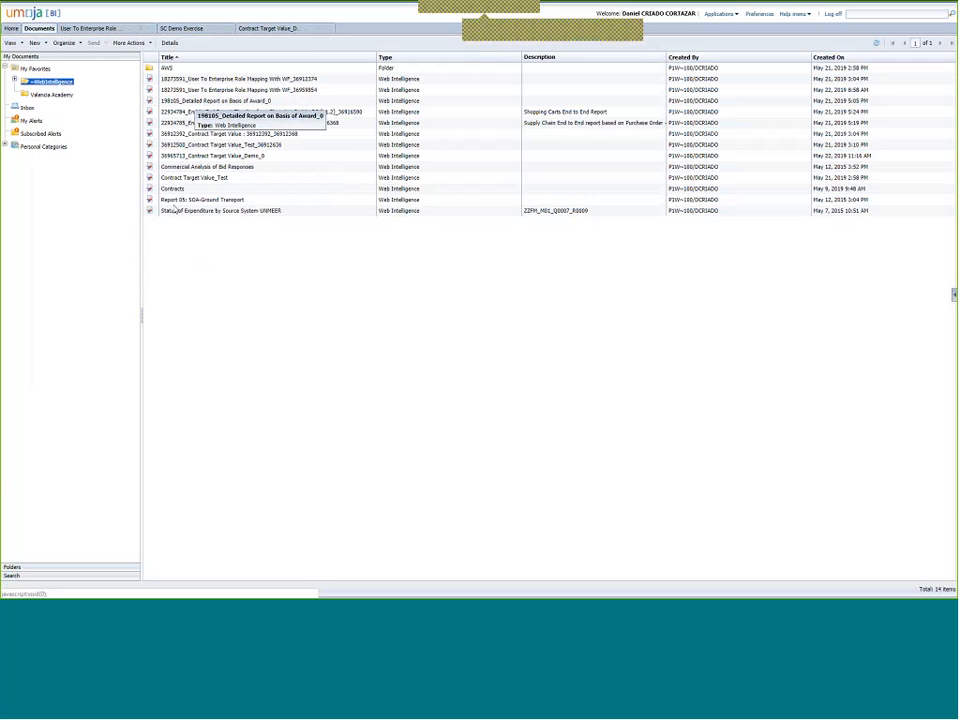
{"action": "left_click", "coordinate": [229, 201]}
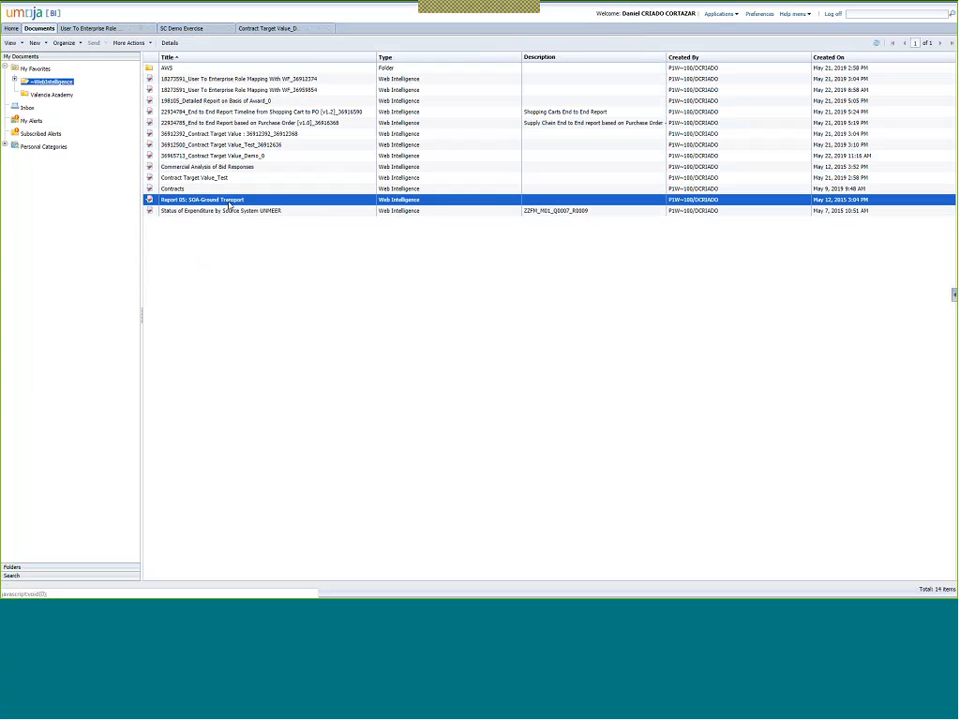
{"action": "double_click", "coordinate": [229, 204]}
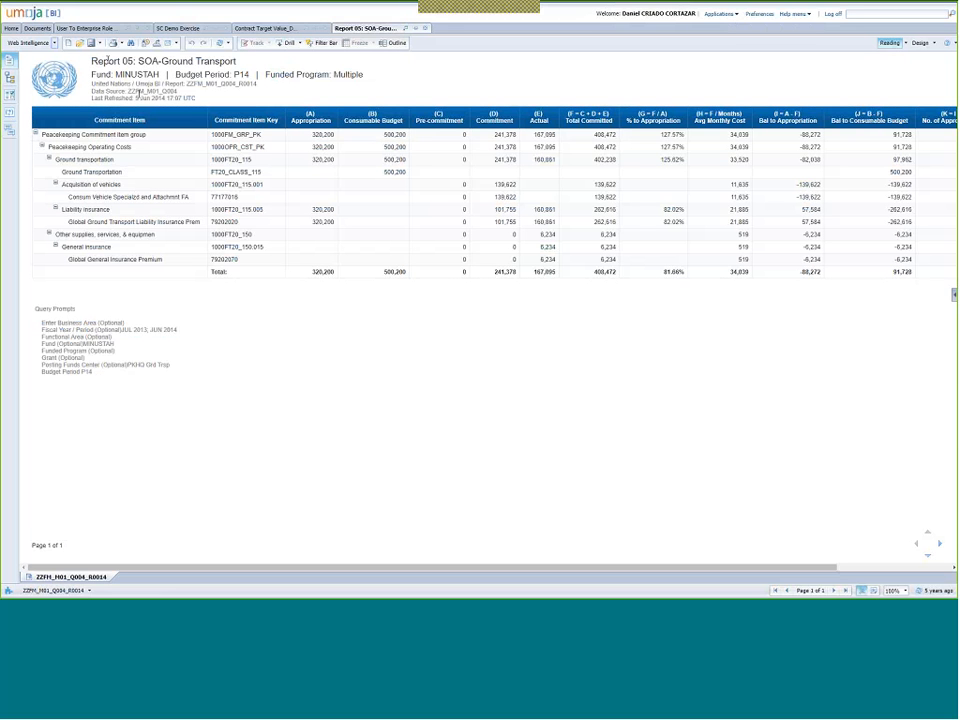
{"action": "double_click", "coordinate": [108, 61]}
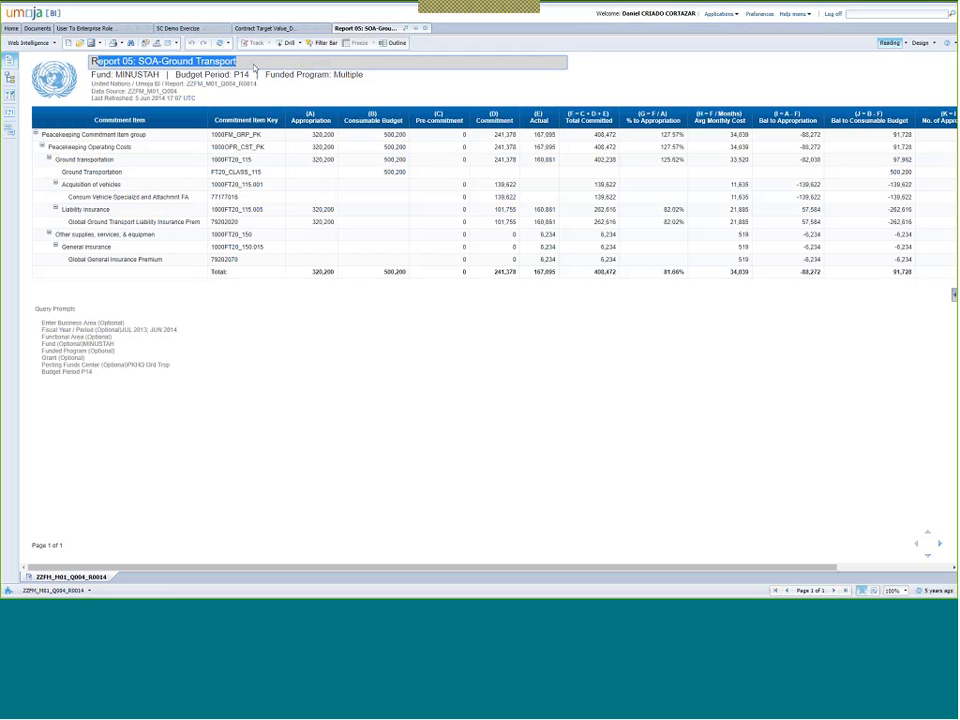
{"action": "left_click", "coordinate": [408, 91]}
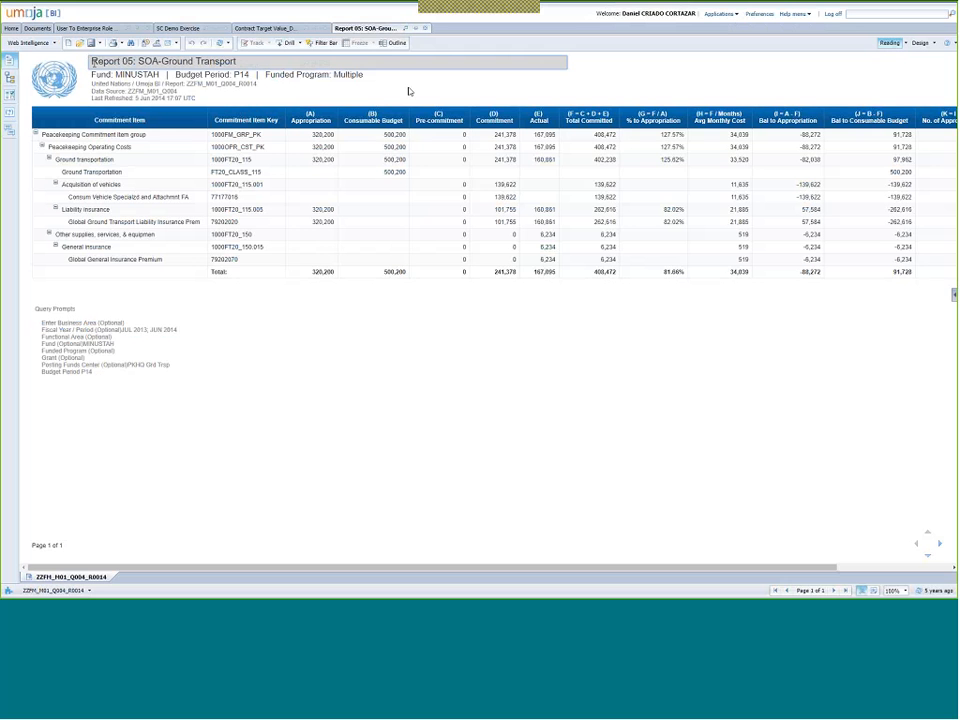
{"action": "left_click_drag", "start_coordinate": [94, 62], "coordinate": [253, 63]}
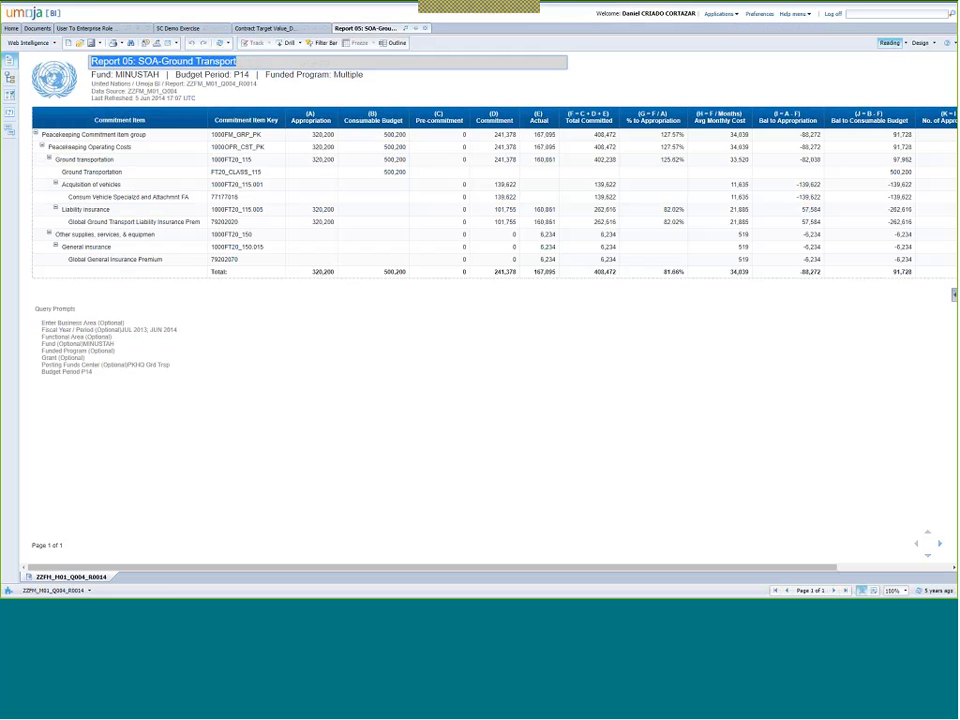
{"action": "double_click", "coordinate": [68, 135]}
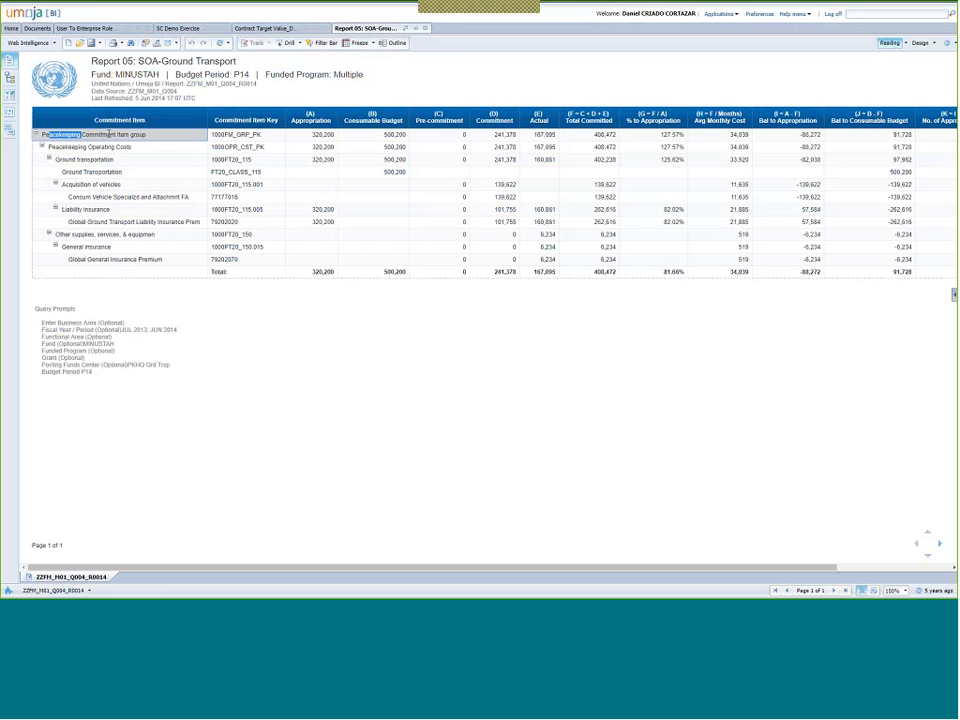
{"action": "left_click", "coordinate": [73, 148]}
{"action": "left_click", "coordinate": [73, 159]}
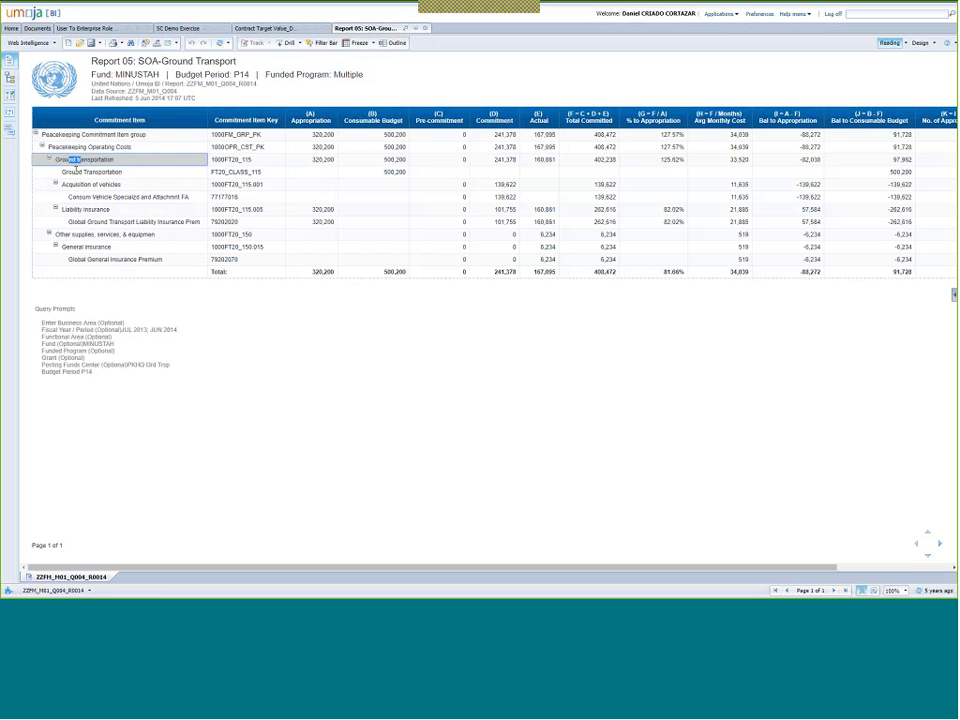
{"action": "left_click", "coordinate": [80, 171]}
{"action": "left_click", "coordinate": [88, 184]}
{"action": "left_click", "coordinate": [105, 196]}
{"action": "left_click", "coordinate": [90, 209]}
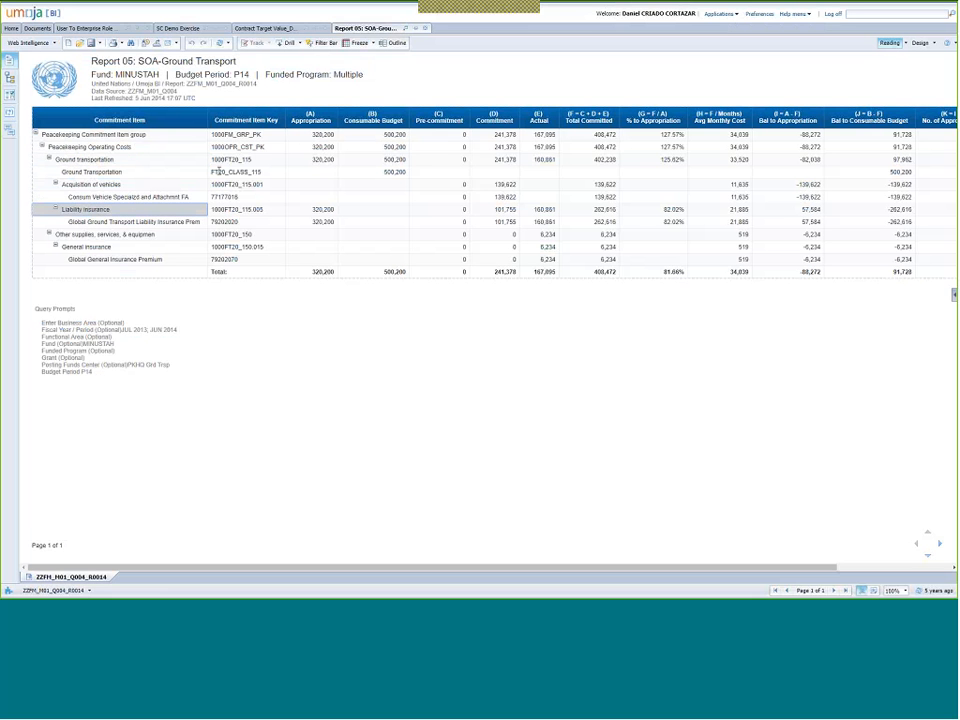
{"action": "left_click_drag", "start_coordinate": [296, 137], "coordinate": [687, 248]}
{"action": "left_click", "coordinate": [686, 248]}
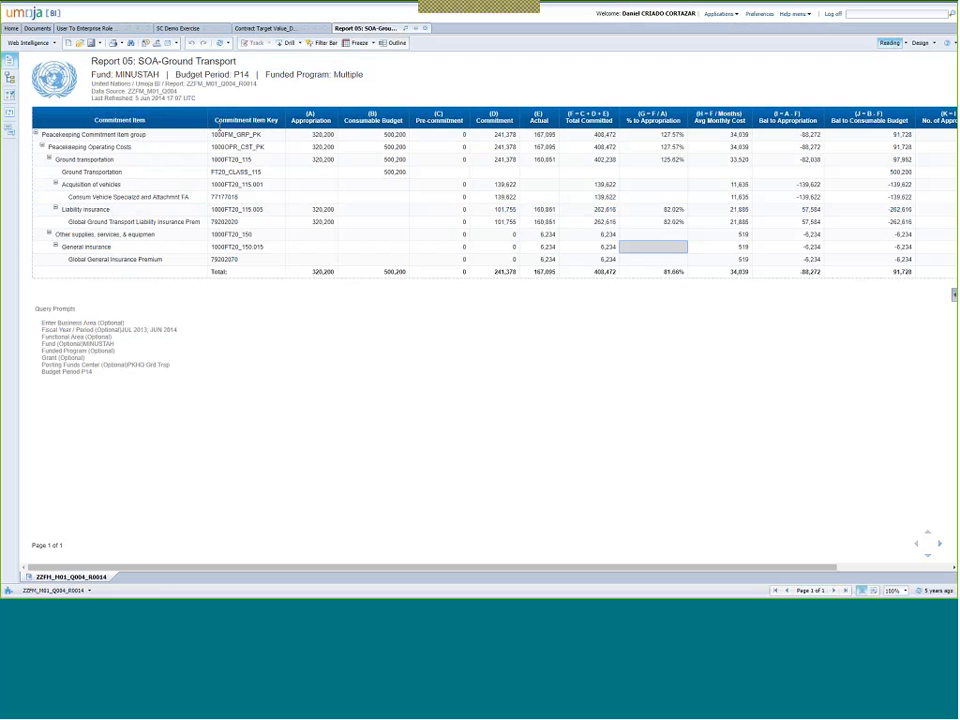
Export Report 05 with file type Excel (.xlsx) and download the file.
{"action": "left_click", "coordinate": [158, 44]}
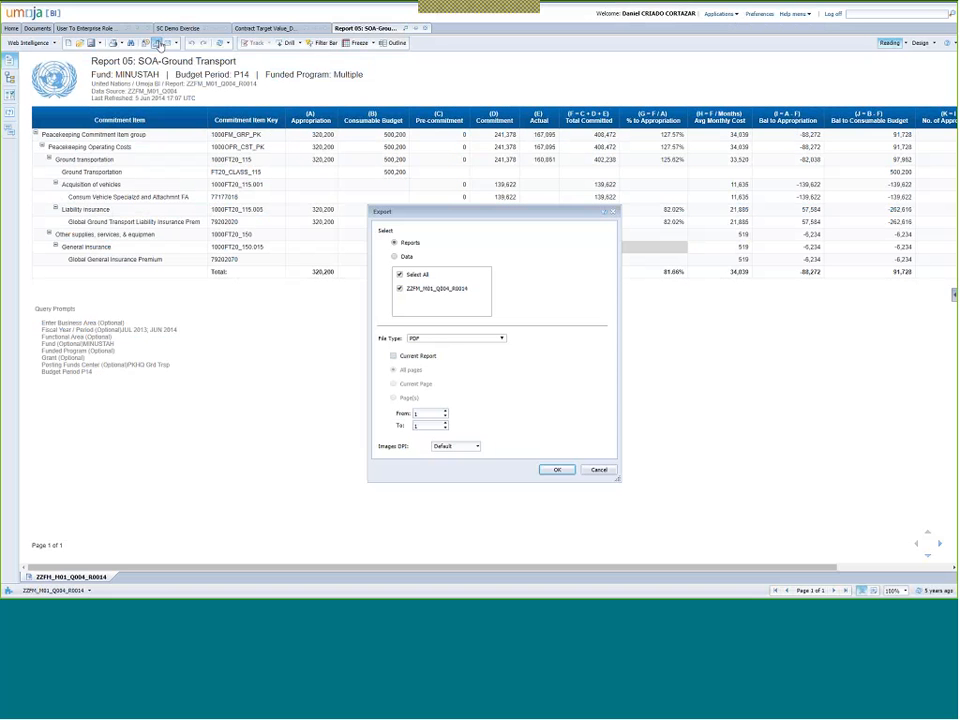
{"action": "left_click", "coordinate": [457, 338]}
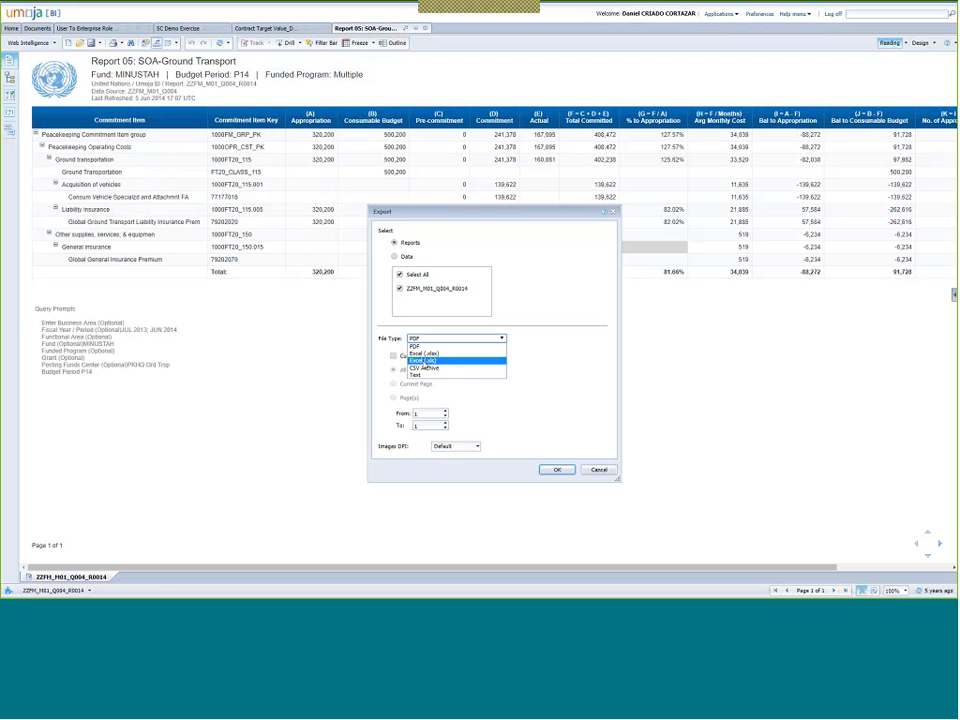
{"action": "left_click", "coordinate": [430, 358]}
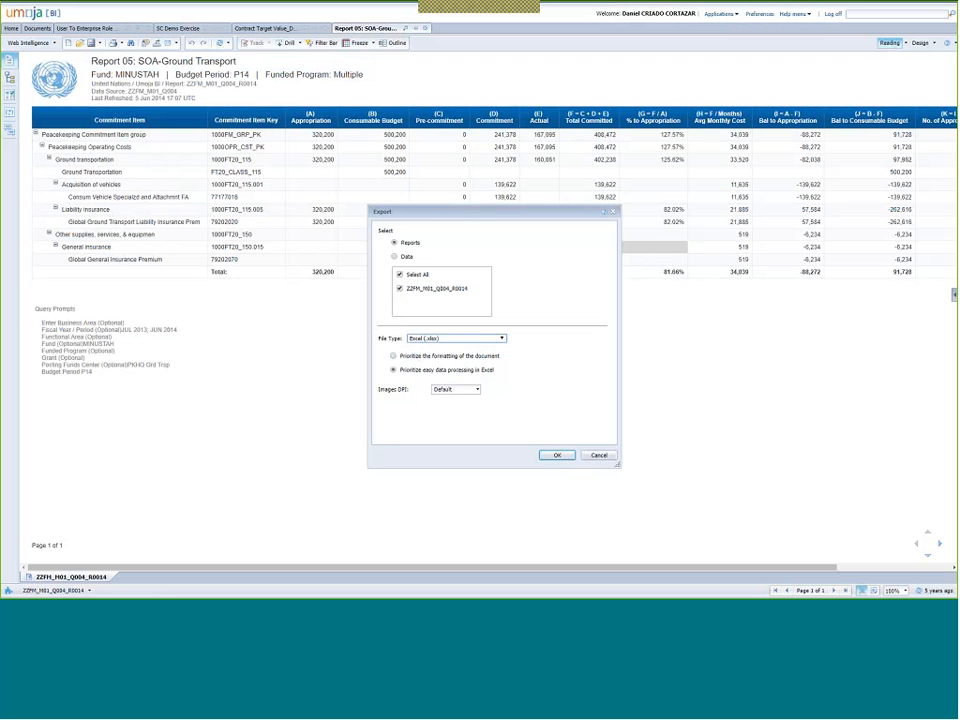
{"action": "left_click", "coordinate": [556, 456]}
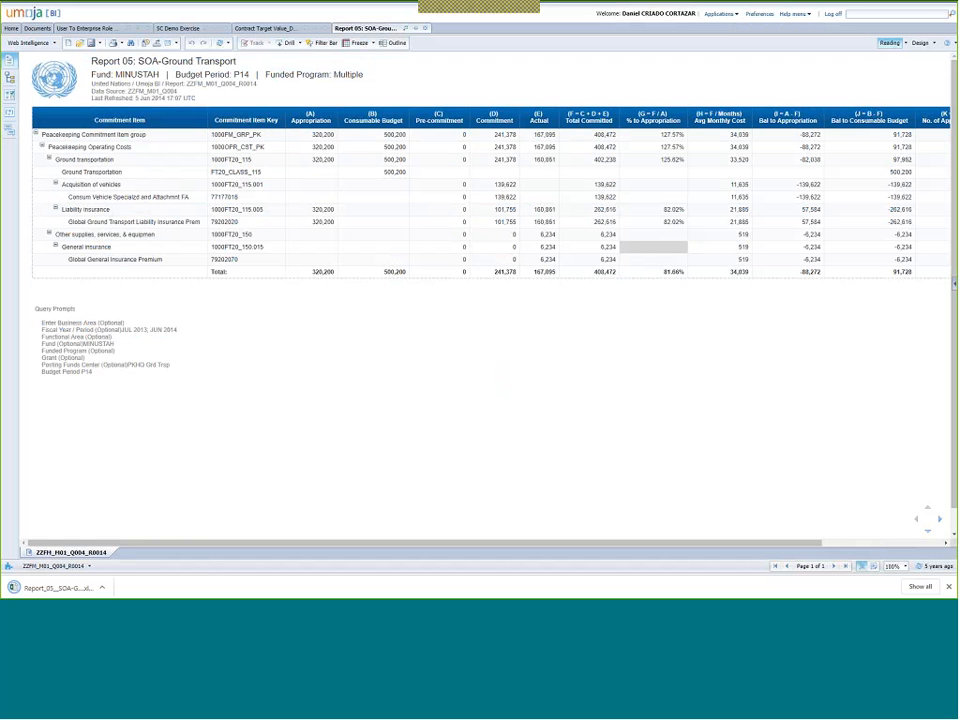
{"action": "left_click", "coordinate": [101, 587]}
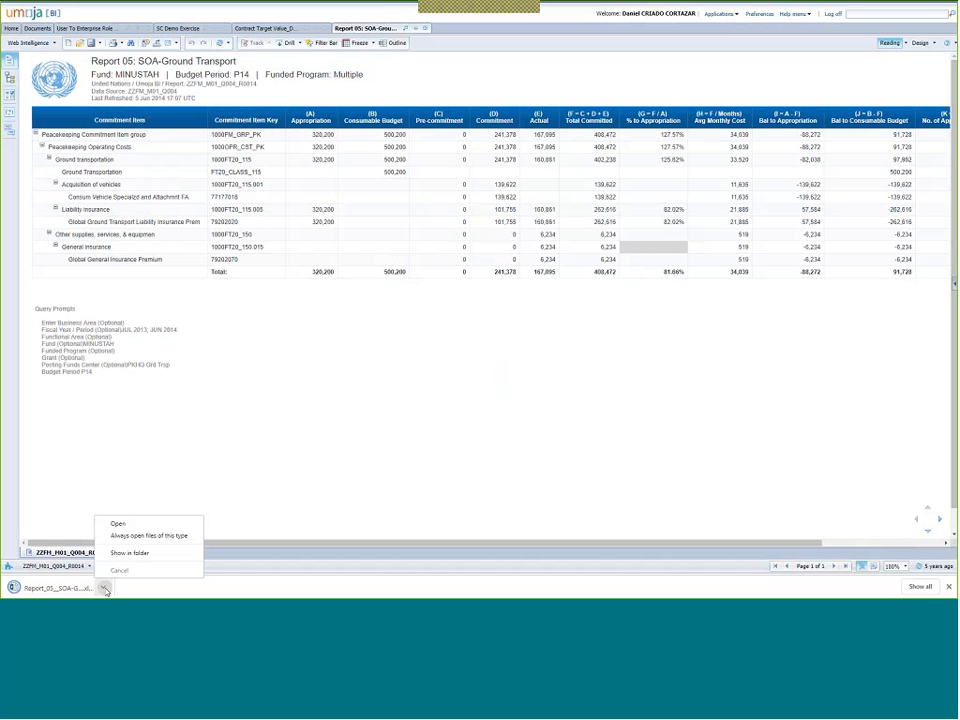
Open the downloaded Report 05 .xlsx workbook in Microsoft Excel.
{"action": "left_click", "coordinate": [118, 523]}
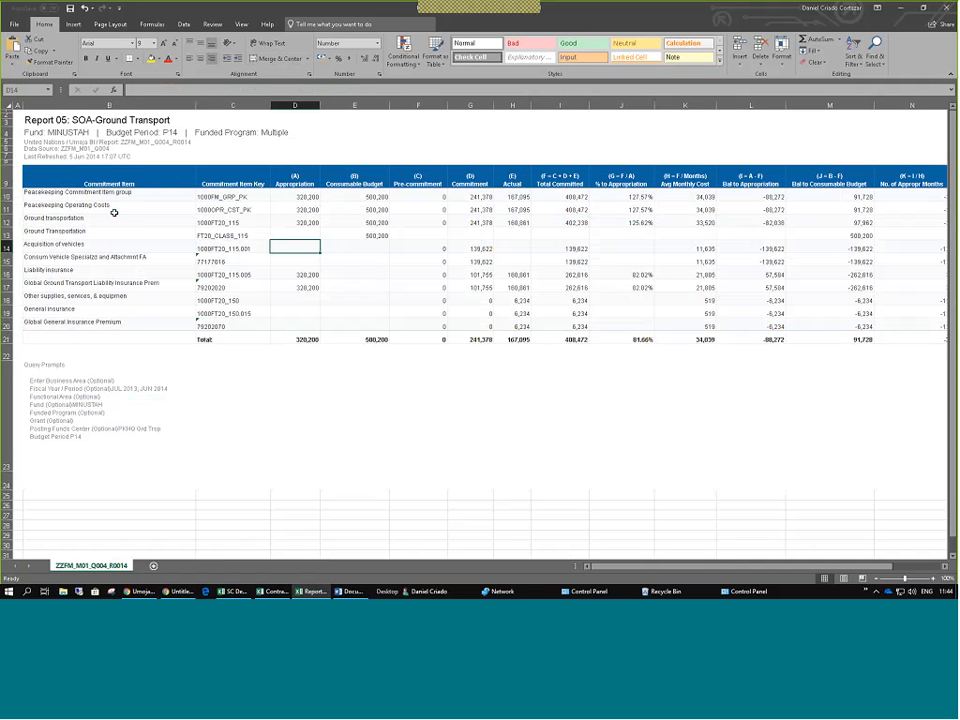
Close the VBA editor and return to the Chrome Umoja BI Report 05: SOA-Ground Transport page.
{"action": "key", "text": "alt+Tab"}
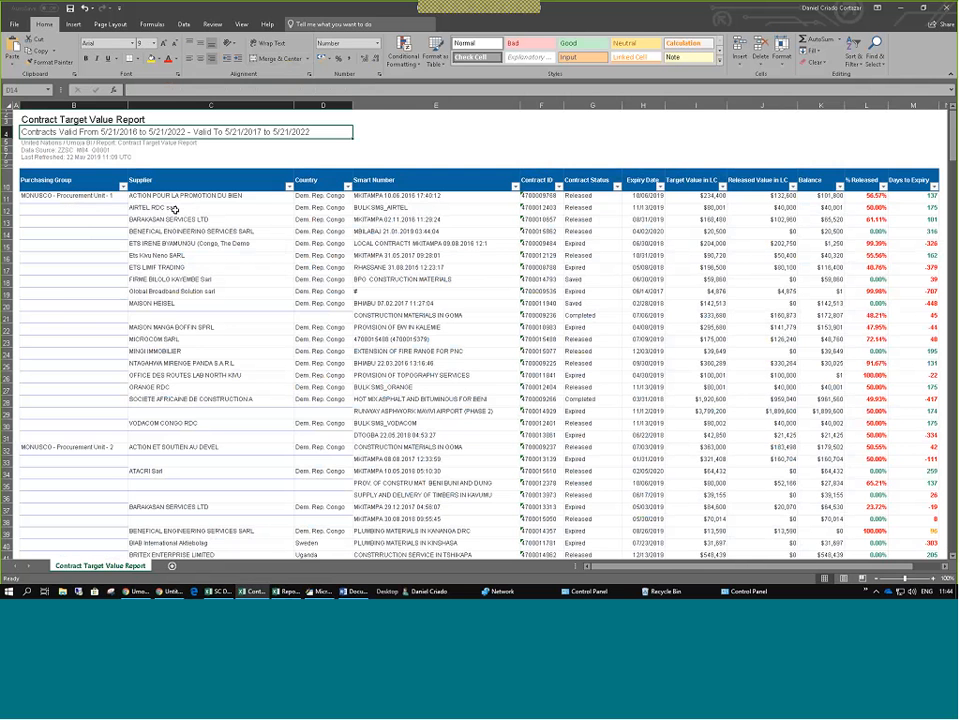
{"action": "key", "text": "alt+Tab"}
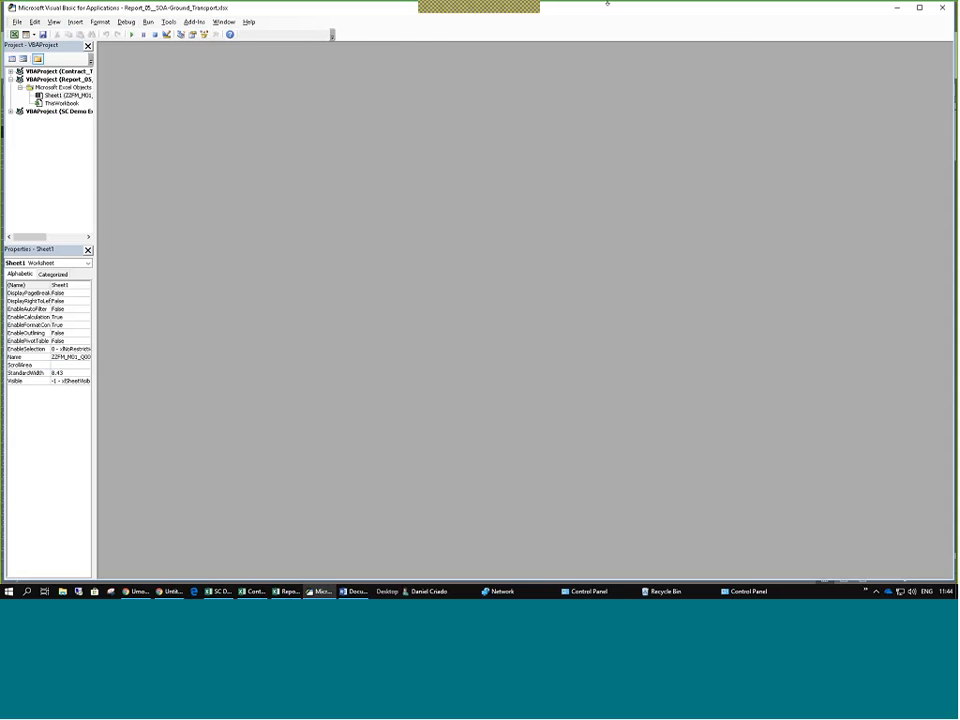
{"action": "left_click", "coordinate": [944, 8]}
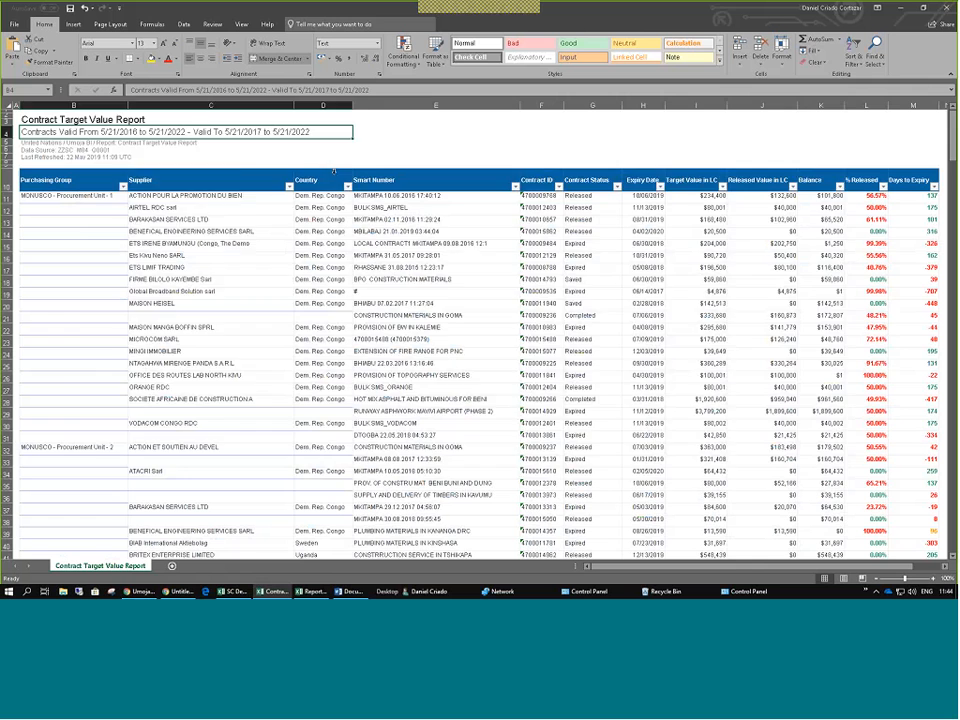
{"action": "key", "text": "alt+Tab"}
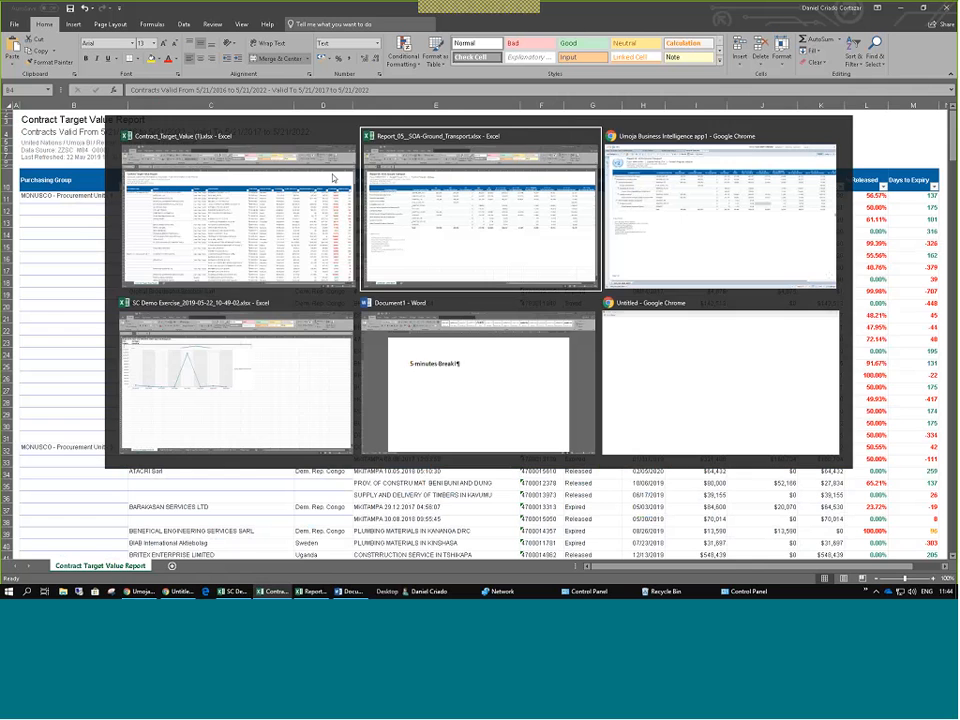
{"action": "left_click", "coordinate": [699, 181]}
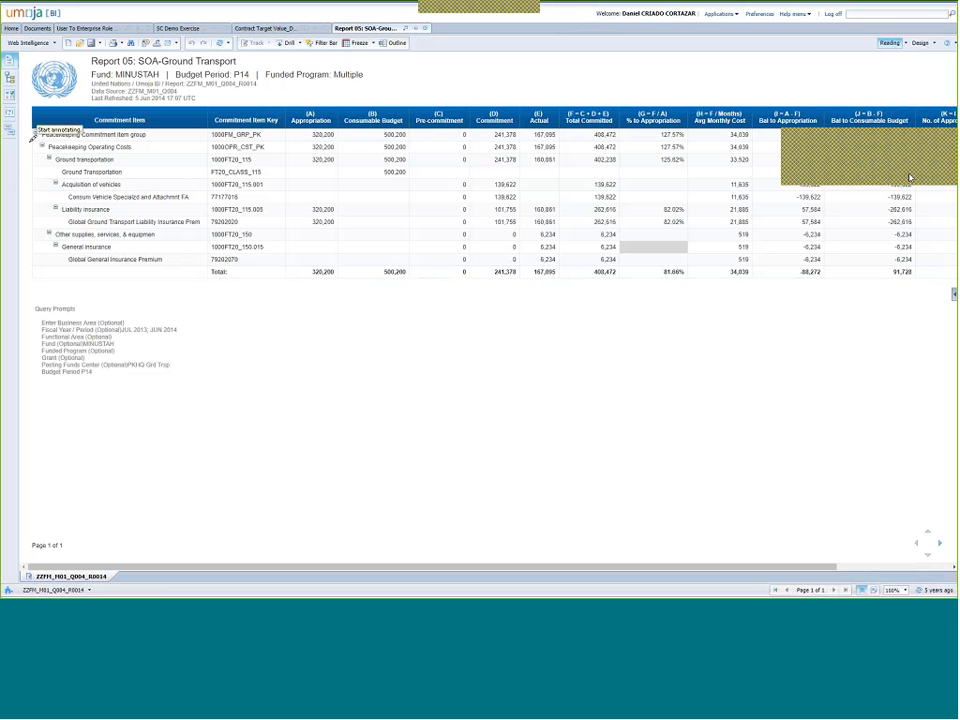
Mark the nested commitment item hierarchy levels, then switch to the Report_05_SOA-Ground_Transport workbook.
{"action": "mouse_move", "coordinate": [28, 120]}
{"action": "left_mouse_down"}
{"action": "mouse_move", "coordinate": [41, 234]}
{"action": "mouse_move", "coordinate": [86, 262]}
{"action": "left_mouse_up"}
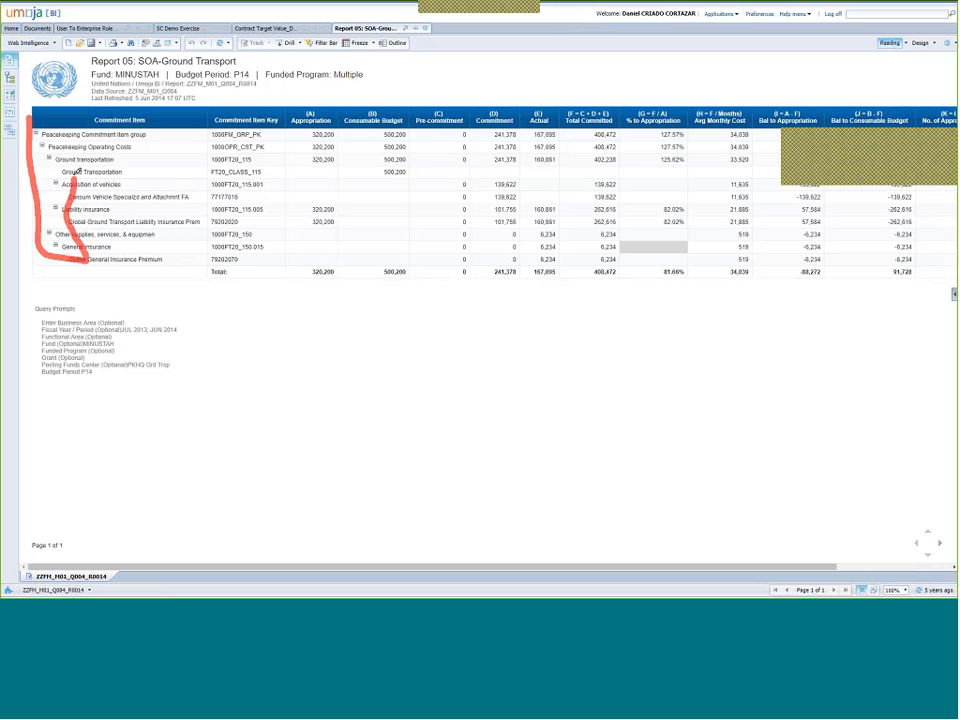
{"action": "left_click_drag", "start_coordinate": [76, 172], "coordinate": [32, 113]}
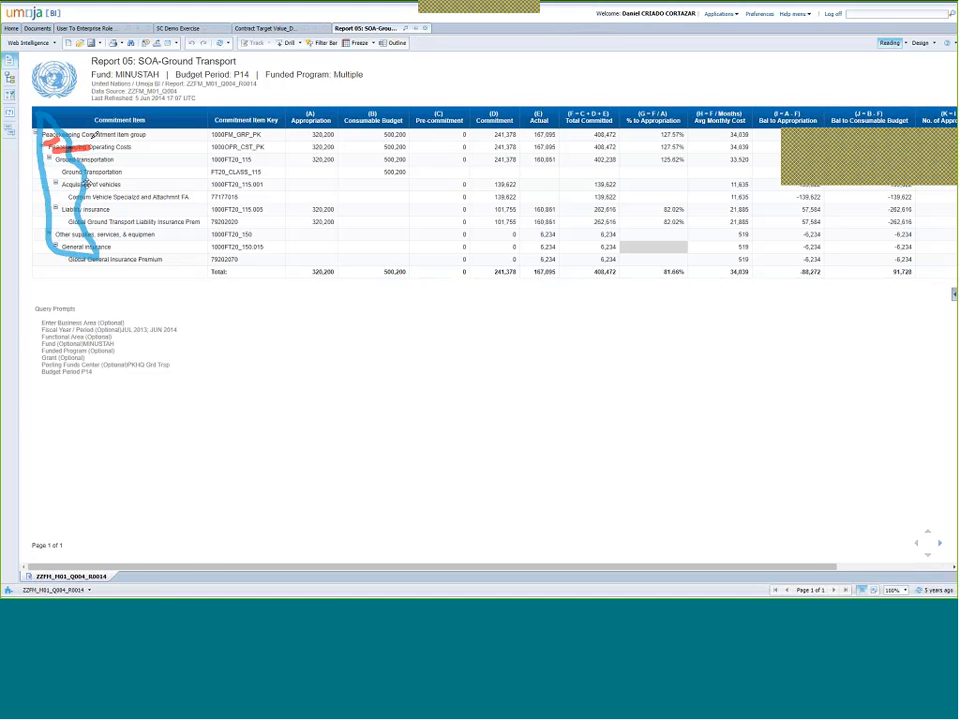
{"action": "key", "text": "alt+Tab"}
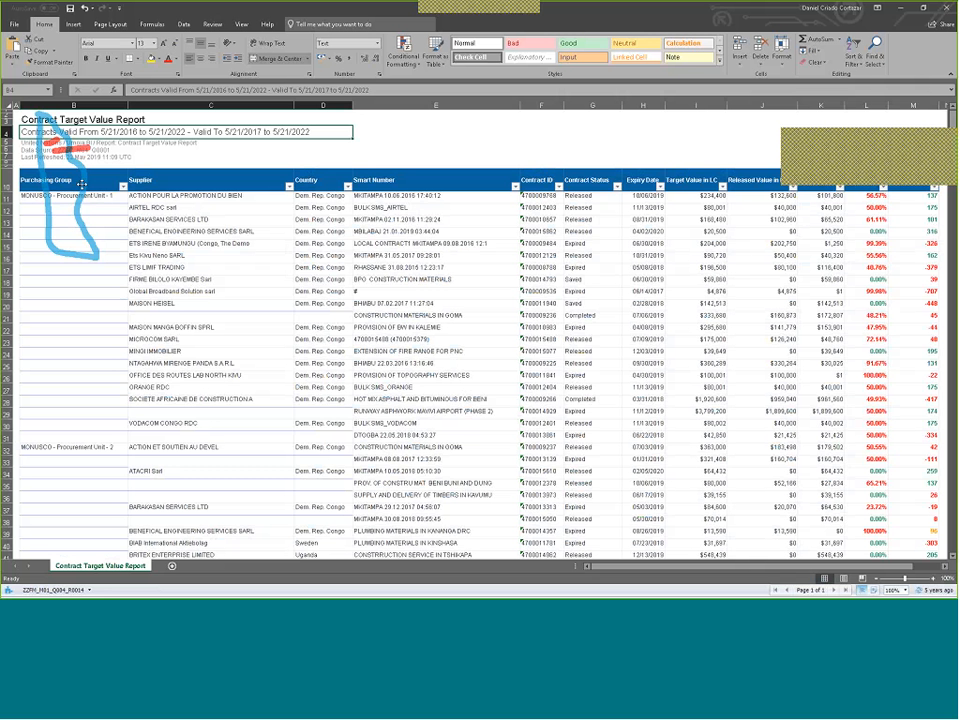
{"action": "key", "text": "alt+Tab"}
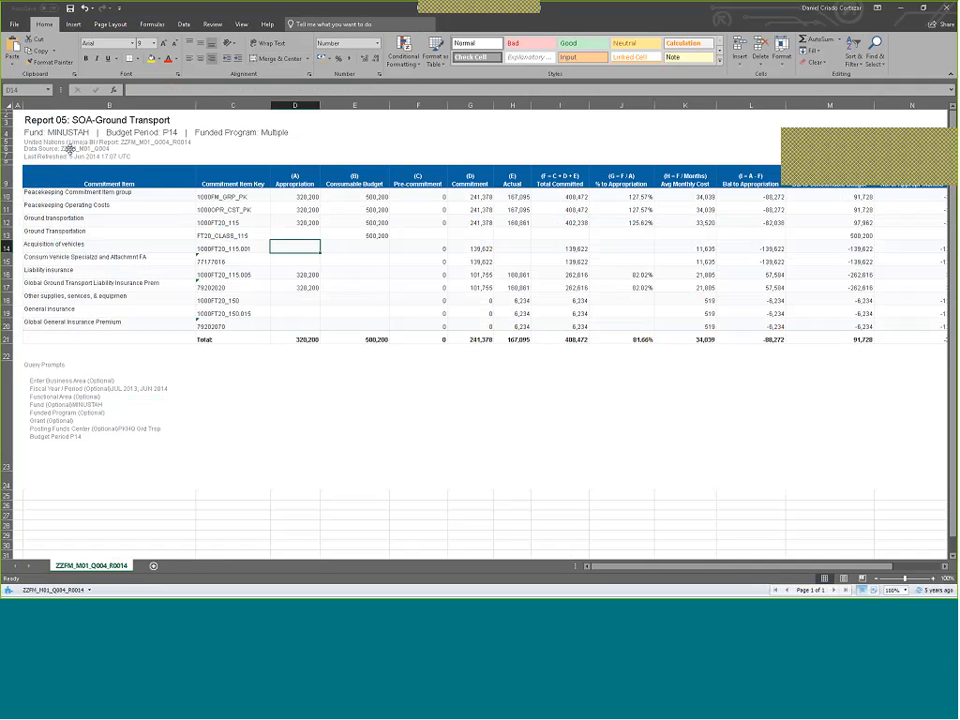
Fill C10:D10, the 1000FM_GRP_PK key and its 320,200 appropriation, yellow.
{"action": "left_click_drag", "start_coordinate": [45, 192], "coordinate": [60, 246]}
{"action": "left_click", "coordinate": [105, 236]}
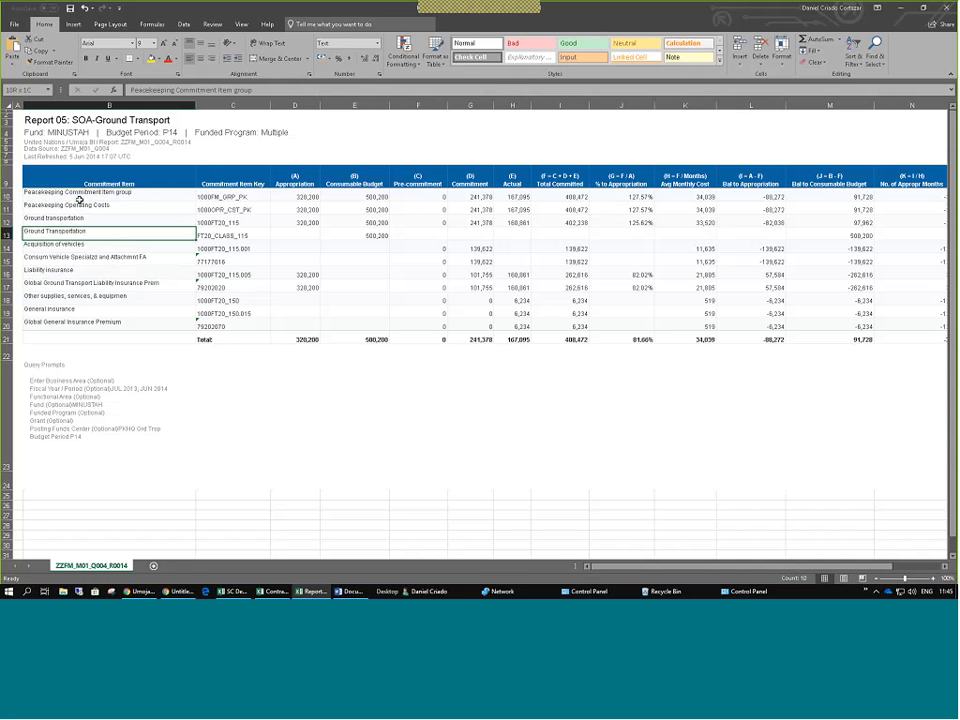
{"action": "left_click", "coordinate": [80, 197]}
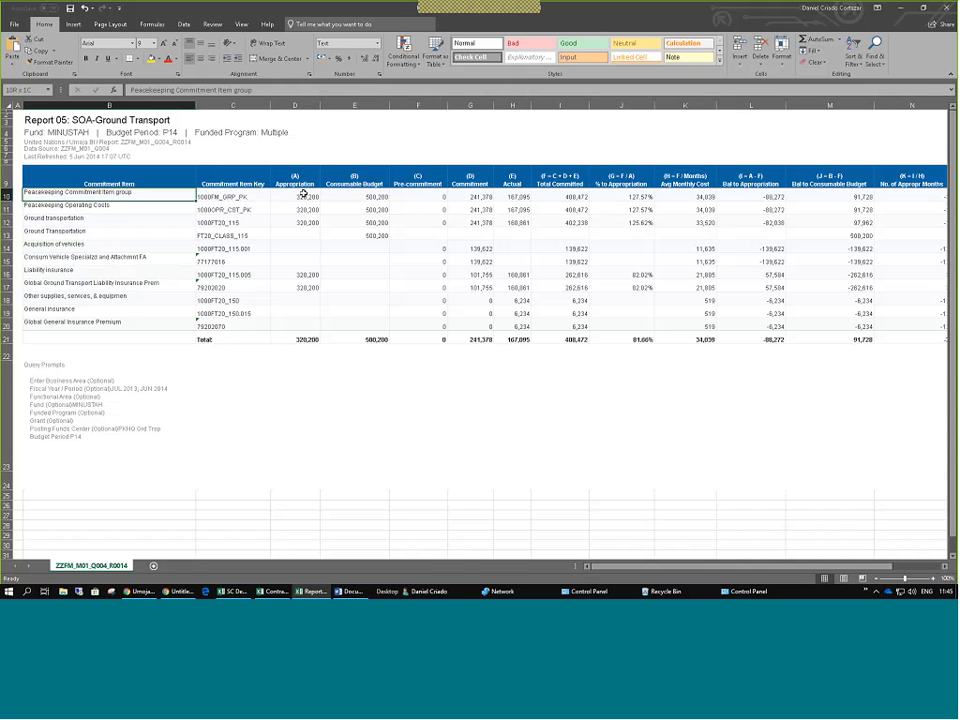
{"action": "mouse_move", "coordinate": [303, 196]}
{"action": "left_mouse_down"}
{"action": "mouse_move", "coordinate": [300, 221]}
{"action": "mouse_move", "coordinate": [297, 207]}
{"action": "left_mouse_up"}
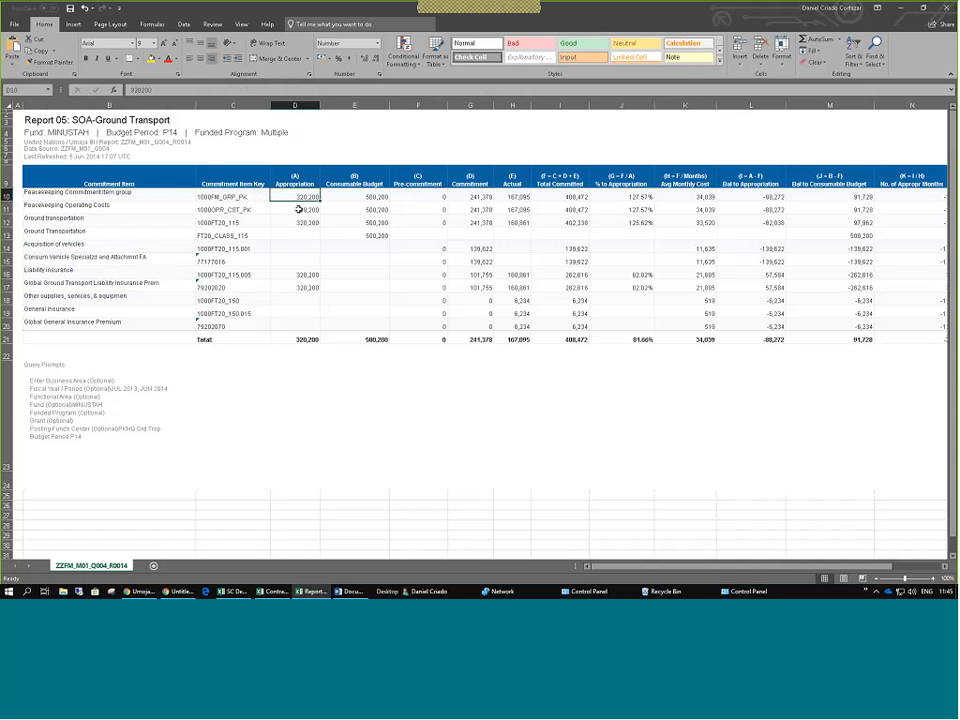
{"action": "left_click_drag", "start_coordinate": [298, 209], "coordinate": [305, 221]}
{"action": "left_click", "coordinate": [140, 199]}
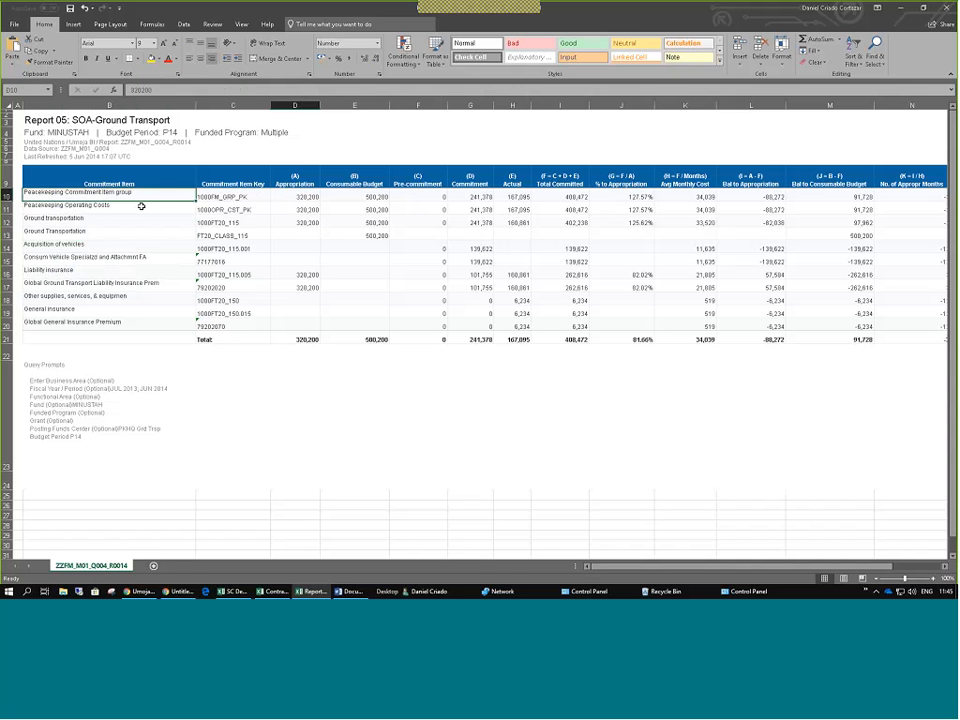
{"action": "left_click", "coordinate": [141, 218]}
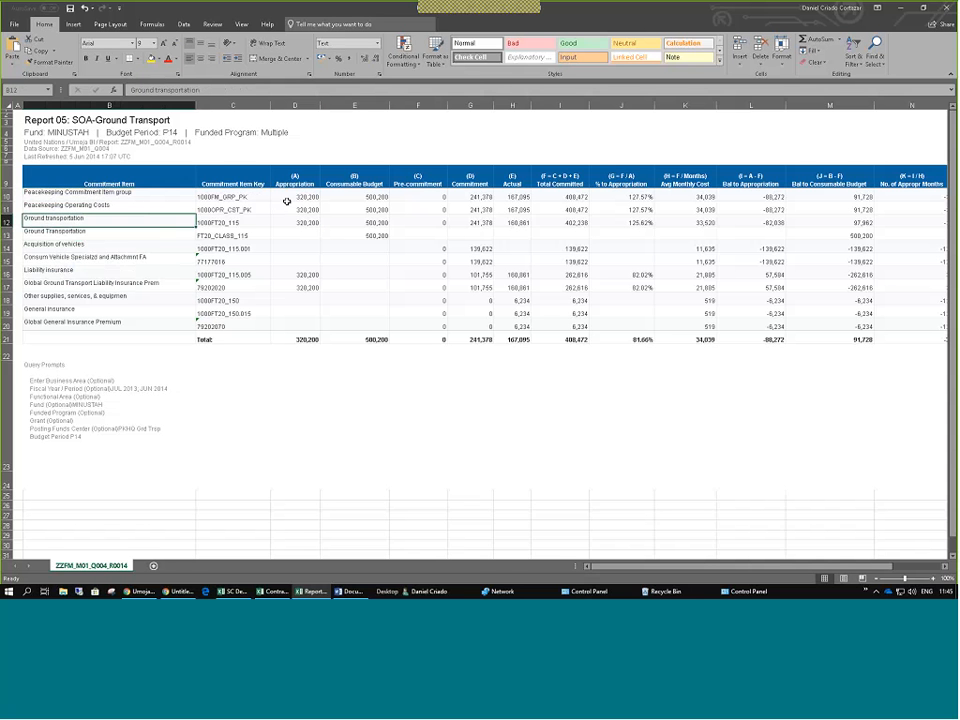
{"action": "left_click", "coordinate": [287, 200]}
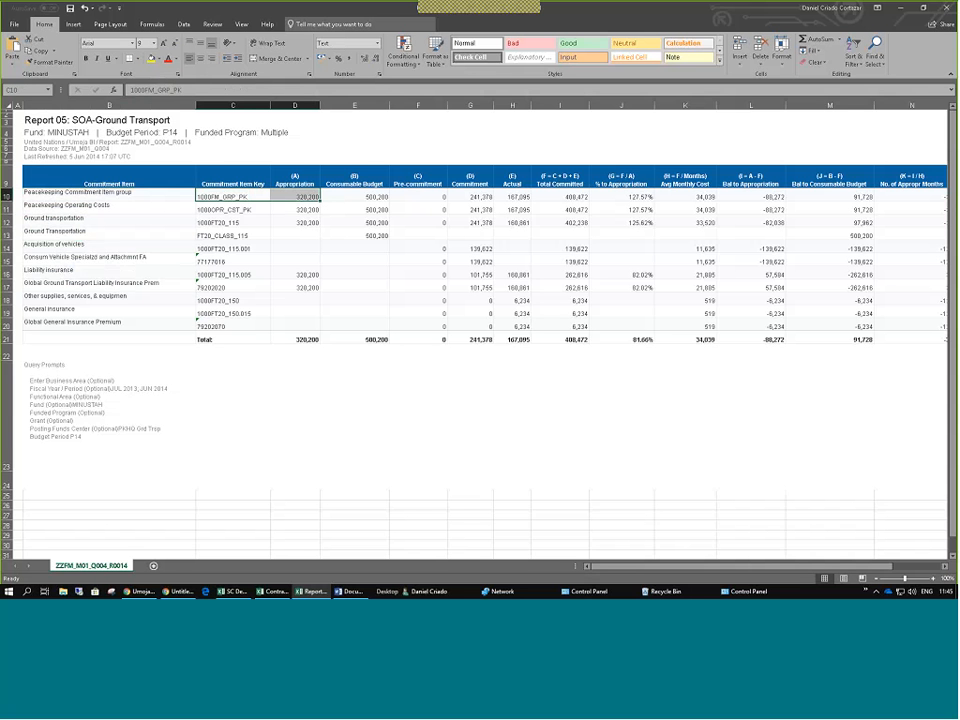
{"action": "left_click", "coordinate": [150, 59]}
Fill the Total row's C21:D21 appropriation cells yellow, then reselect commitment item names B10:B14.
{"action": "left_click_drag", "start_coordinate": [235, 339], "coordinate": [295, 339]}
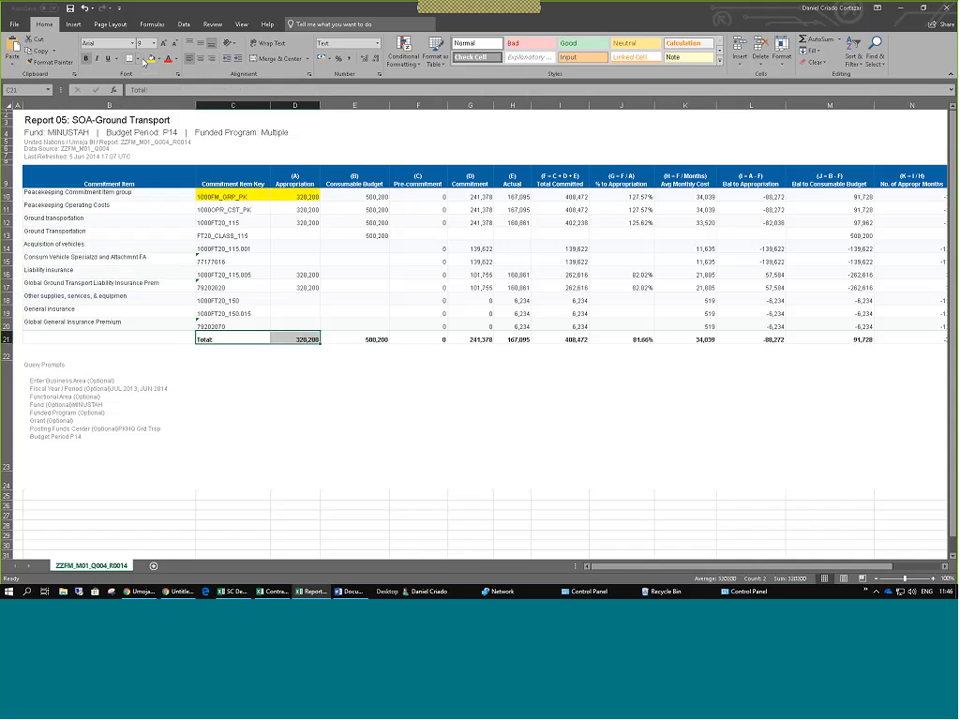
{"action": "left_click", "coordinate": [150, 59]}
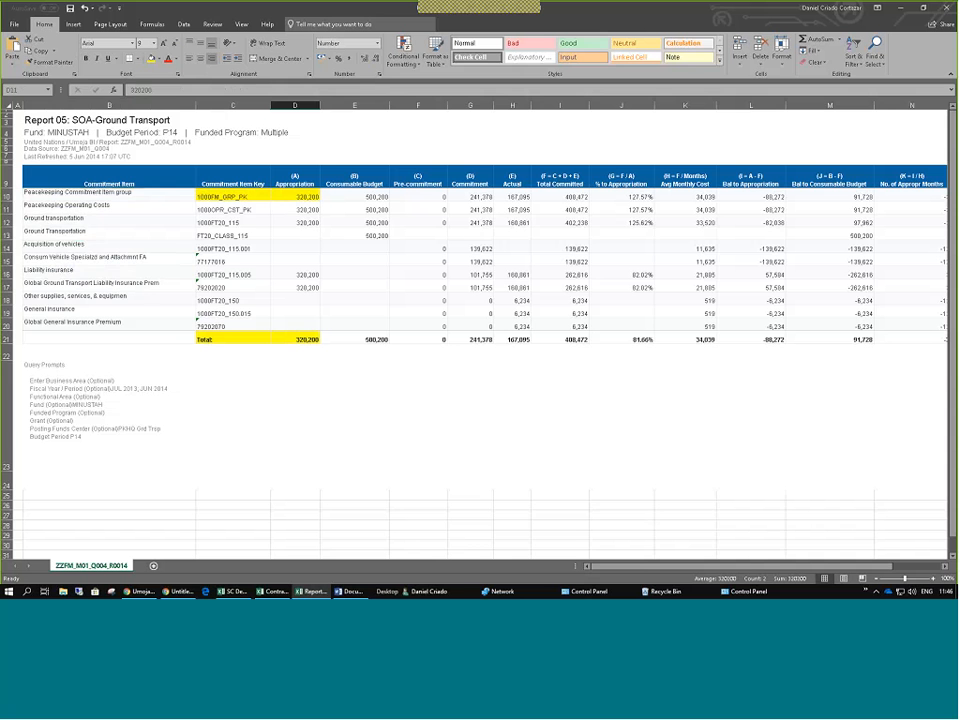
{"action": "left_click_drag", "start_coordinate": [90, 192], "coordinate": [96, 315]}
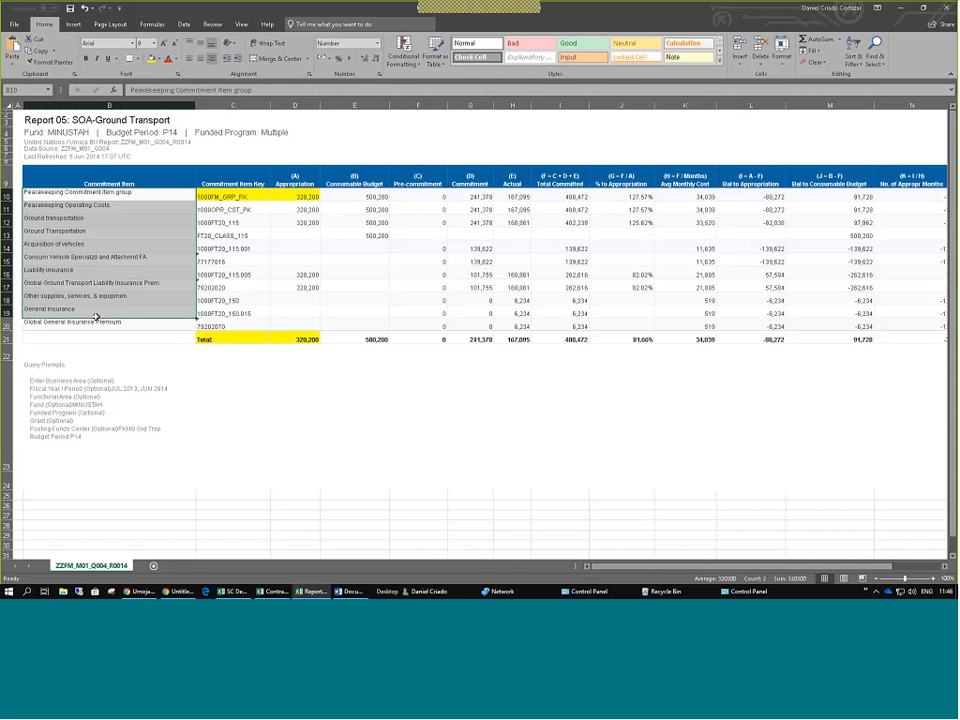
{"action": "left_click", "coordinate": [75, 219]}
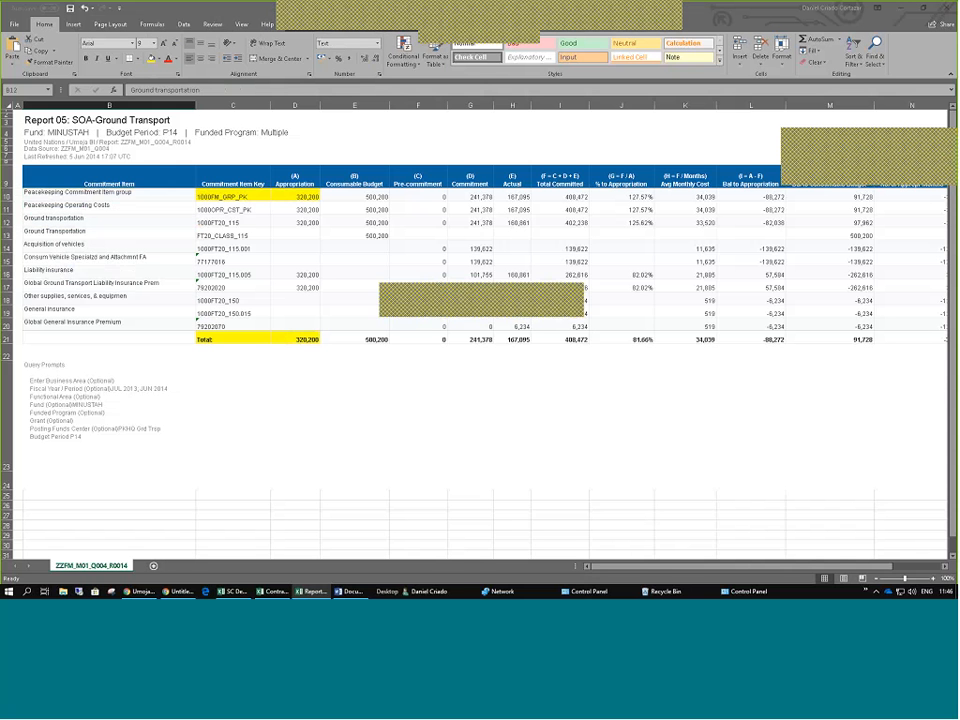
{"action": "mouse_move", "coordinate": [20, 184]}
{"action": "left_mouse_down"}
{"action": "mouse_move", "coordinate": [24, 333]}
{"action": "mouse_move", "coordinate": [24, 230]}
{"action": "mouse_move", "coordinate": [32, 184]}
{"action": "mouse_move", "coordinate": [41, 182]}
{"action": "left_mouse_up"}
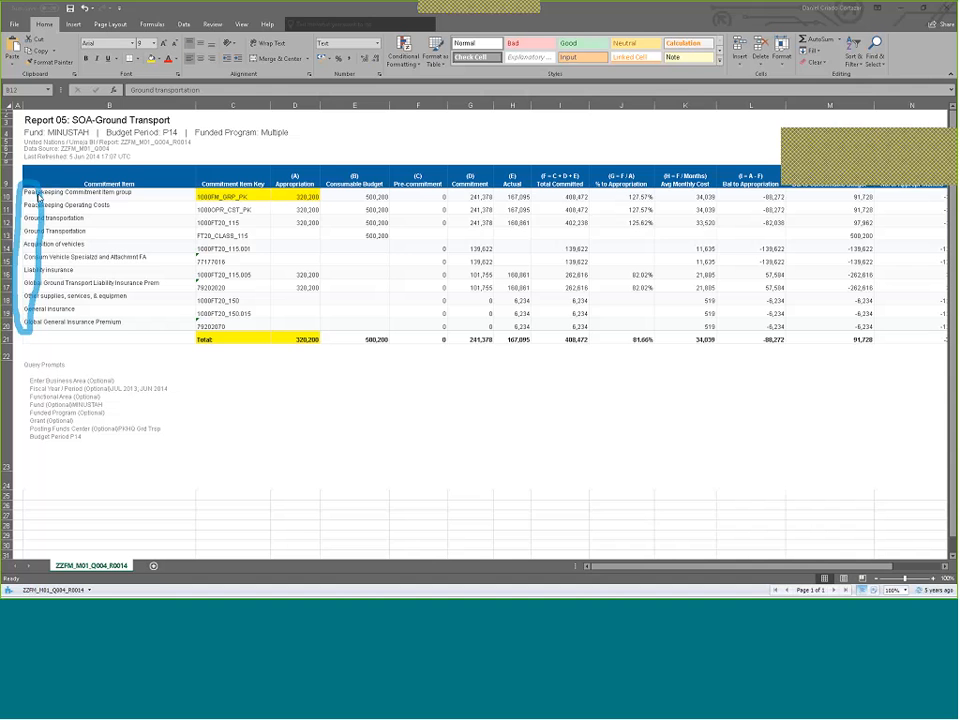
{"action": "left_click_drag", "start_coordinate": [35, 229], "coordinate": [48, 321]}
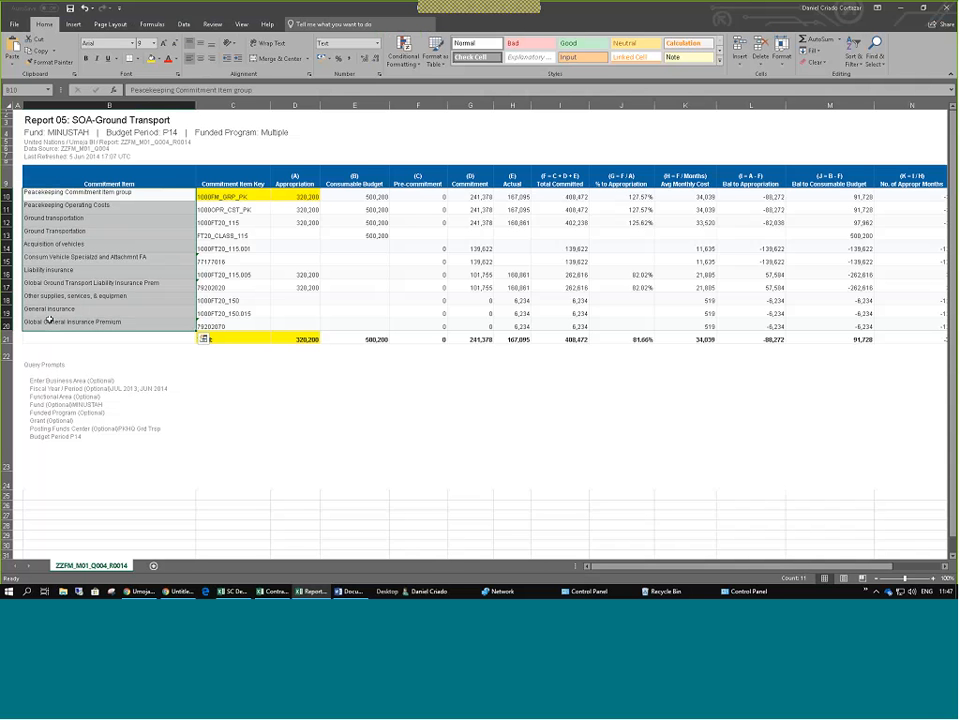
{"action": "left_click", "coordinate": [73, 223]}
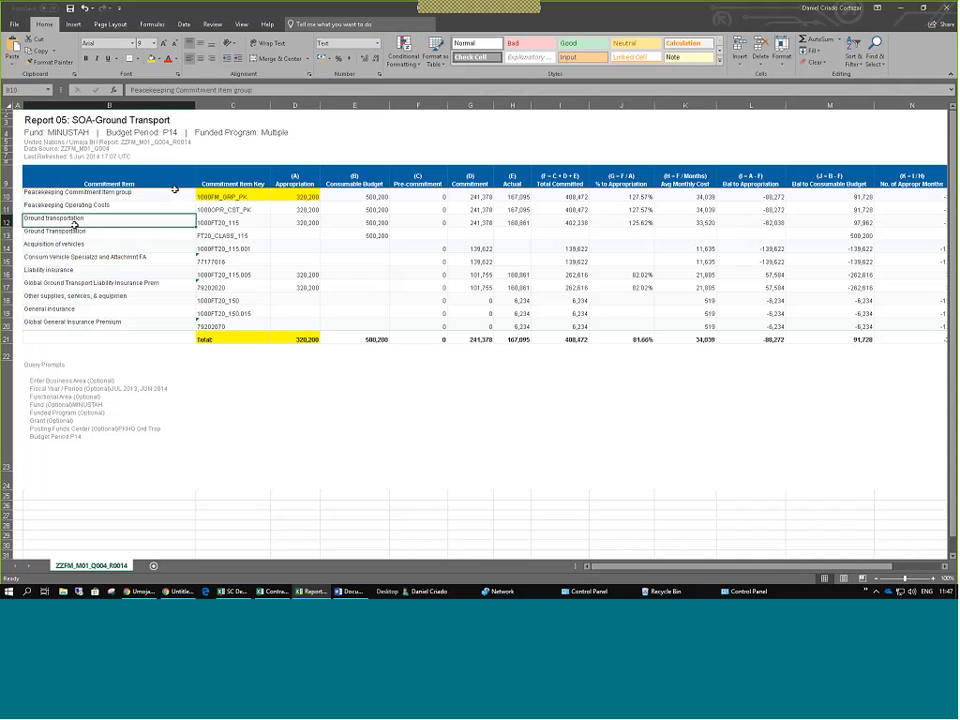
{"action": "left_click_drag", "start_coordinate": [174, 192], "coordinate": [344, 341]}
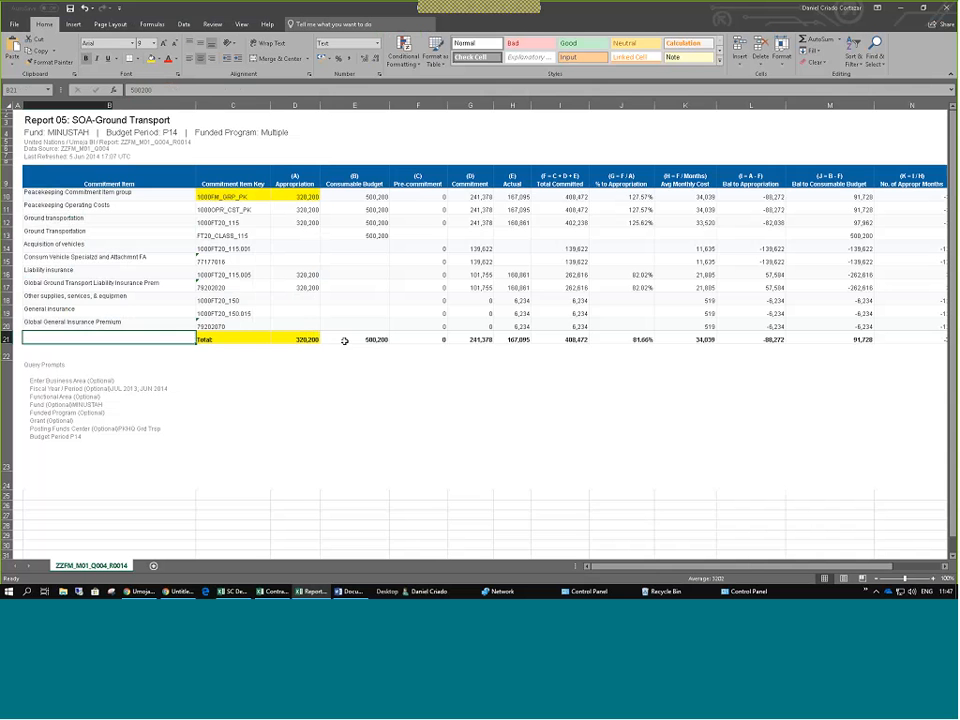
{"action": "left_click", "coordinate": [344, 341]}
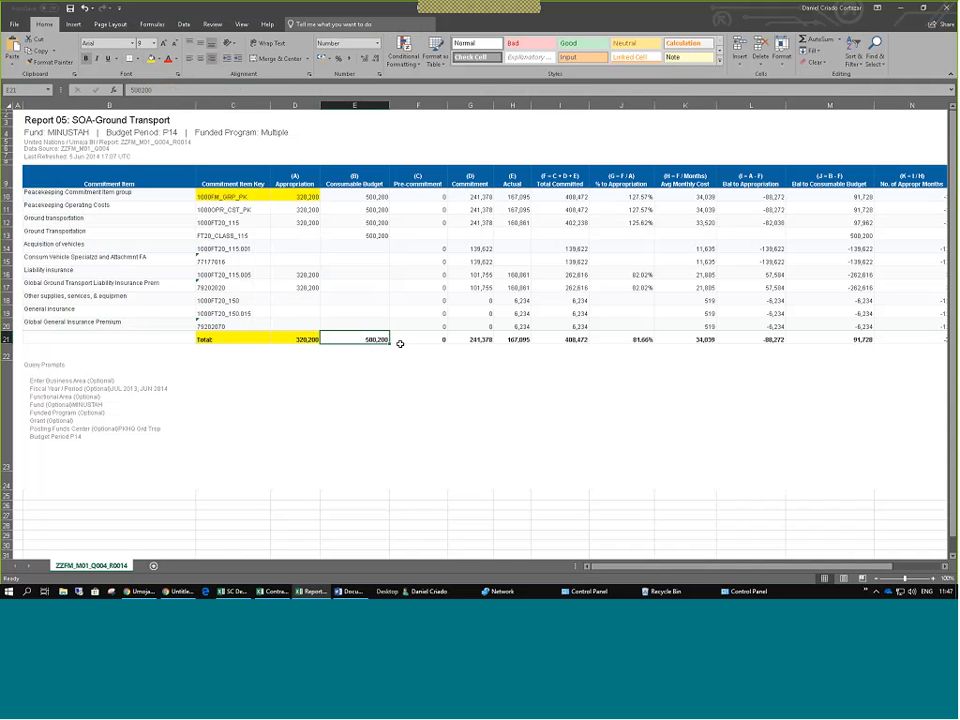
{"action": "left_click_drag", "start_coordinate": [100, 194], "coordinate": [53, 322]}
{"action": "left_click", "coordinate": [53, 322]}
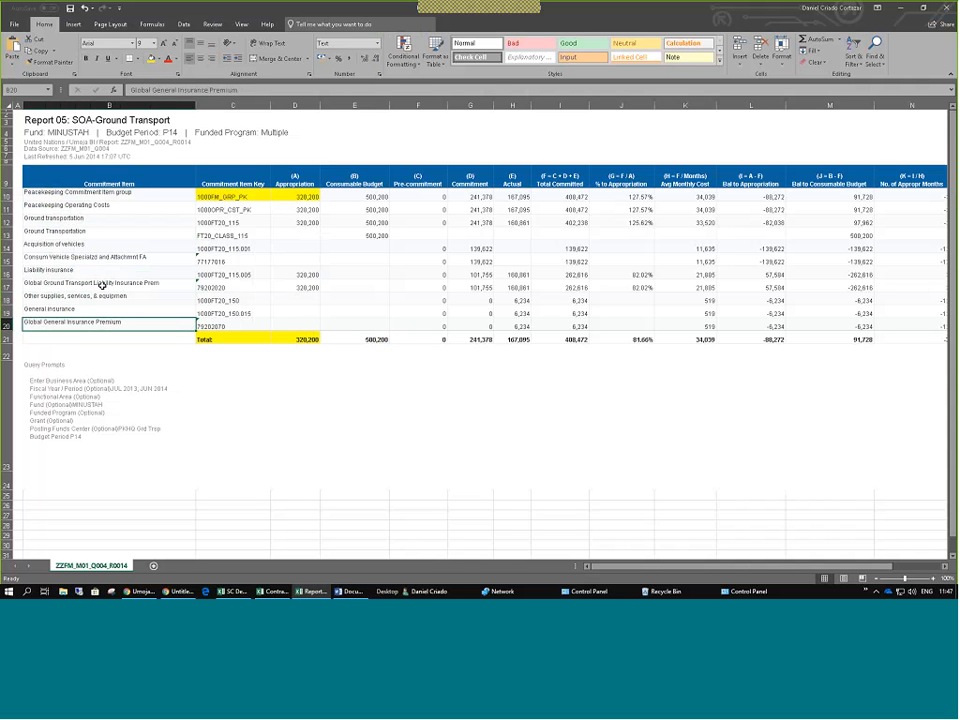
{"action": "key", "text": "ctrl+Home"}
{"action": "left_click", "coordinate": [72, 323], "text": "shift"}
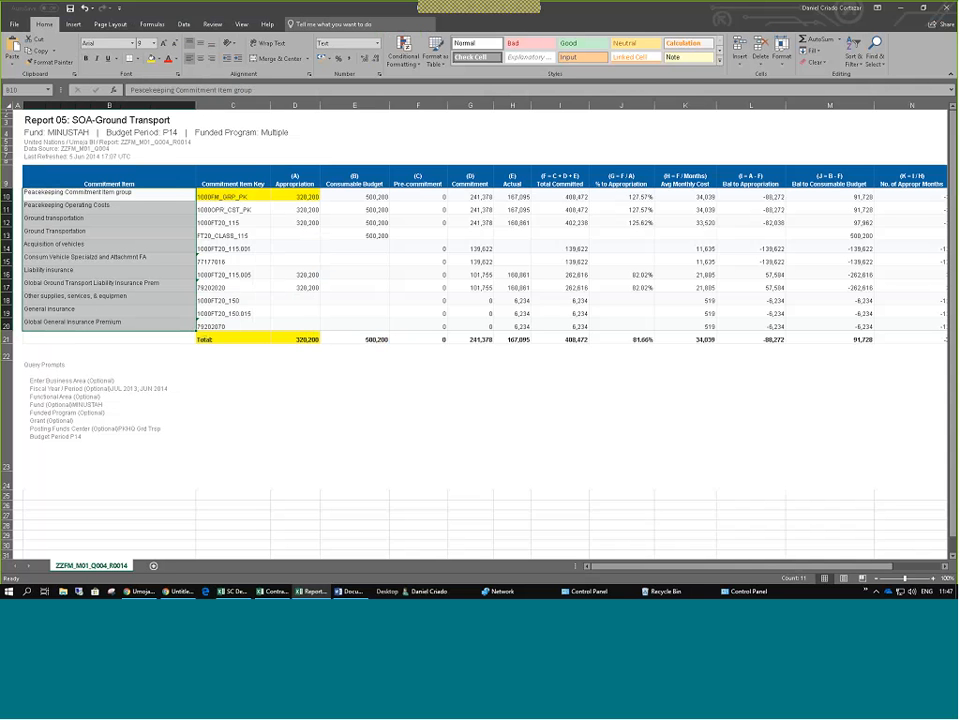
{"action": "key", "text": "alt+Tab"}
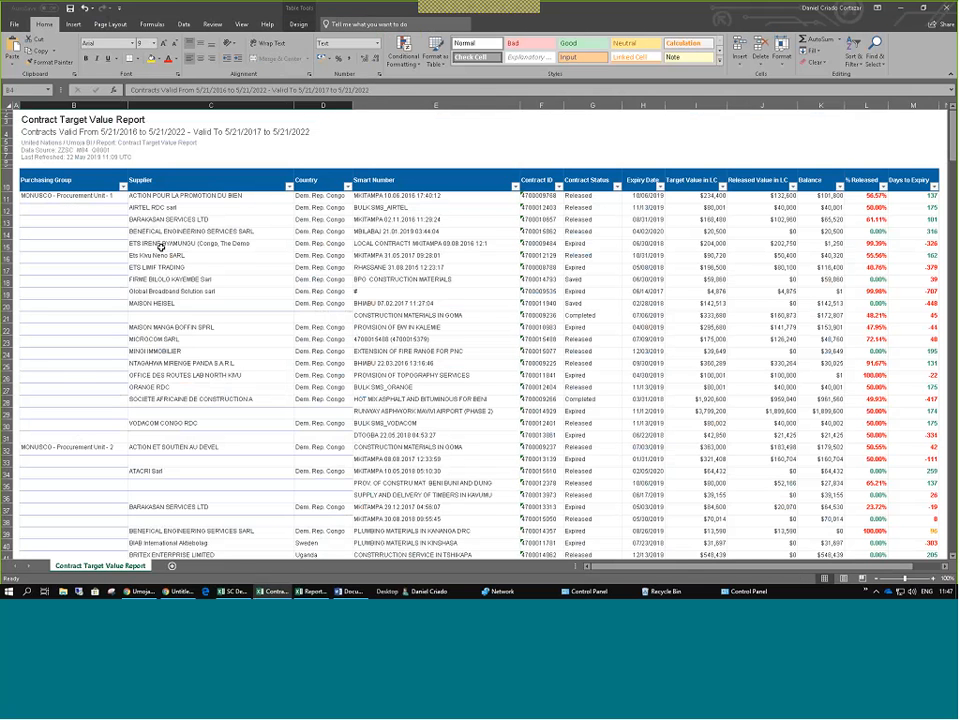
Return to the Umoja BI Report 05 page and open, then cancel, the send options.
{"action": "key", "text": "alt+Tab"}
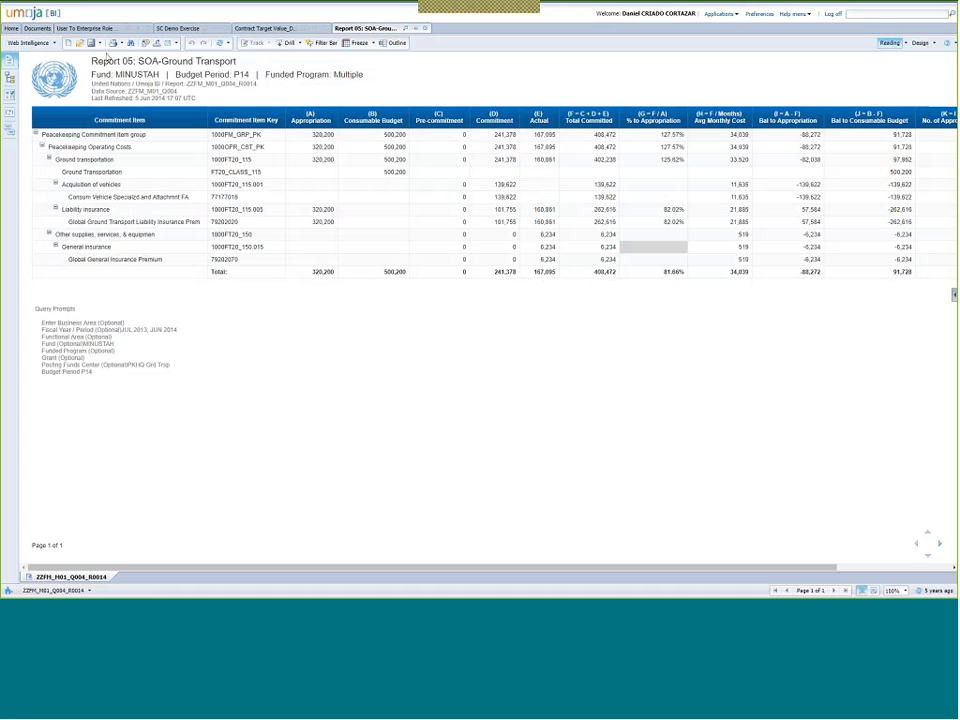
{"action": "left_click", "coordinate": [168, 43]}
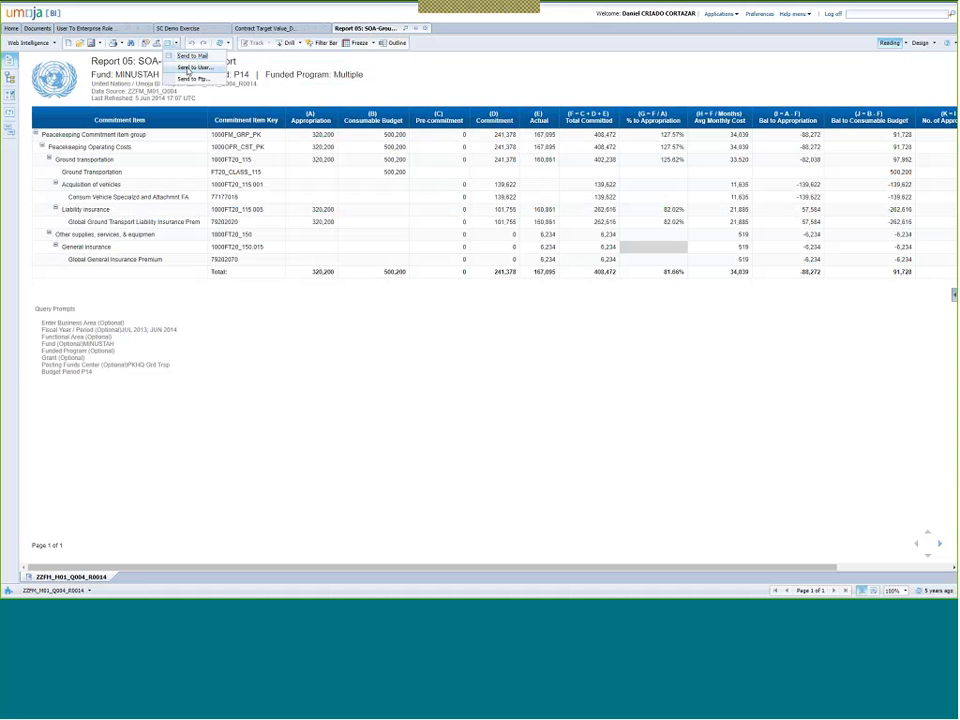
{"action": "left_click", "coordinate": [516, 388]}
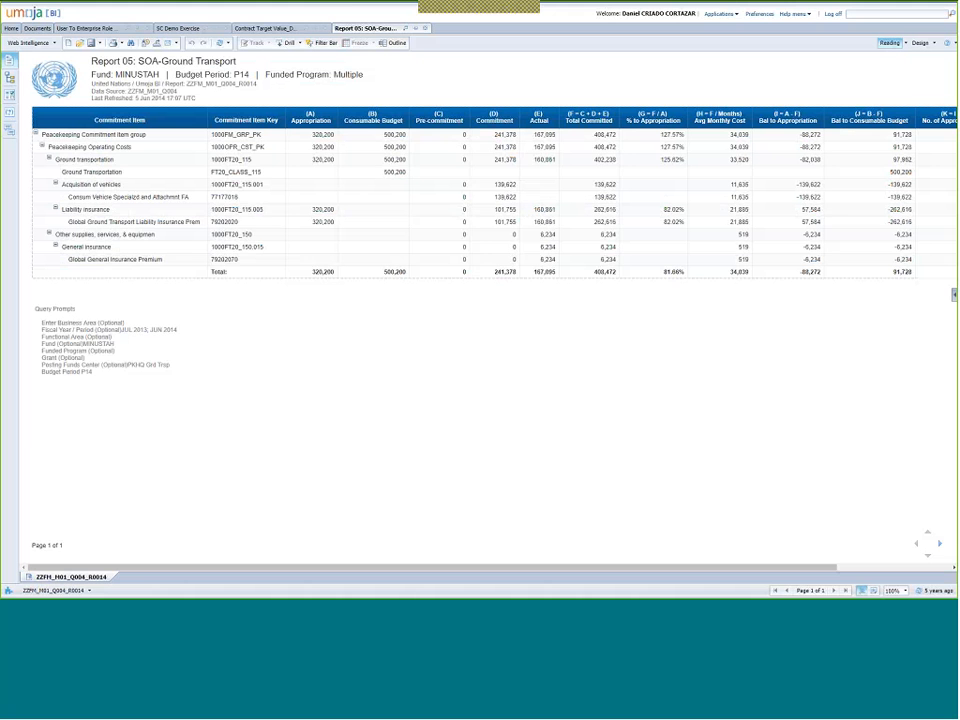
Go back to Umoja BI's My Documents list, then bring the exported Report 05 workbook forward.
{"action": "key", "text": "alt+Tab"}
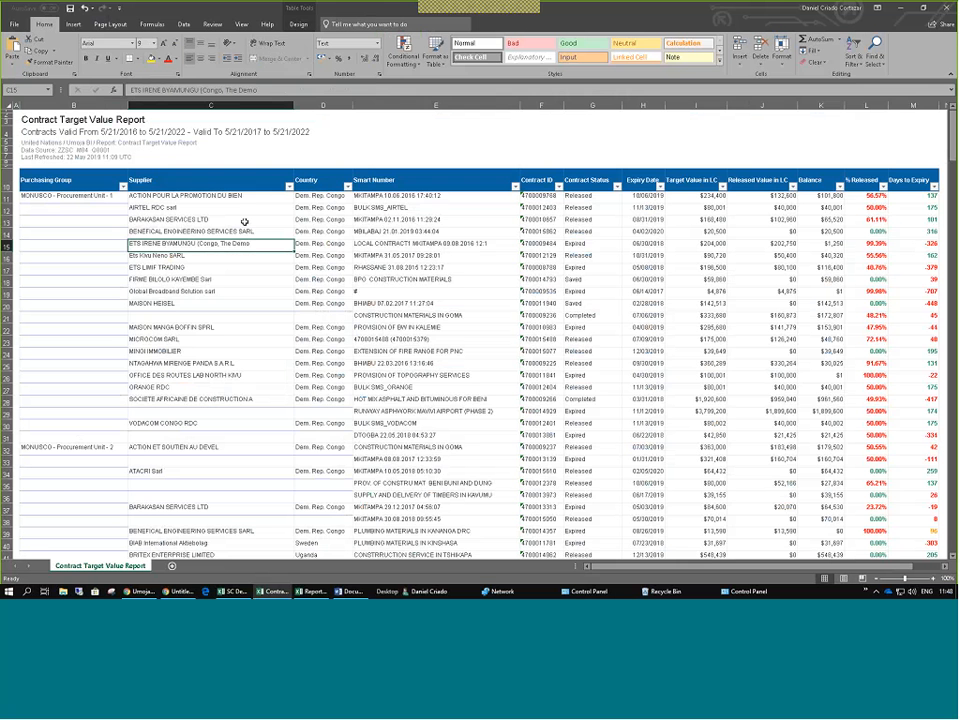
{"action": "key", "text": "alt+Tab"}
{"action": "key", "text": "Tab"}
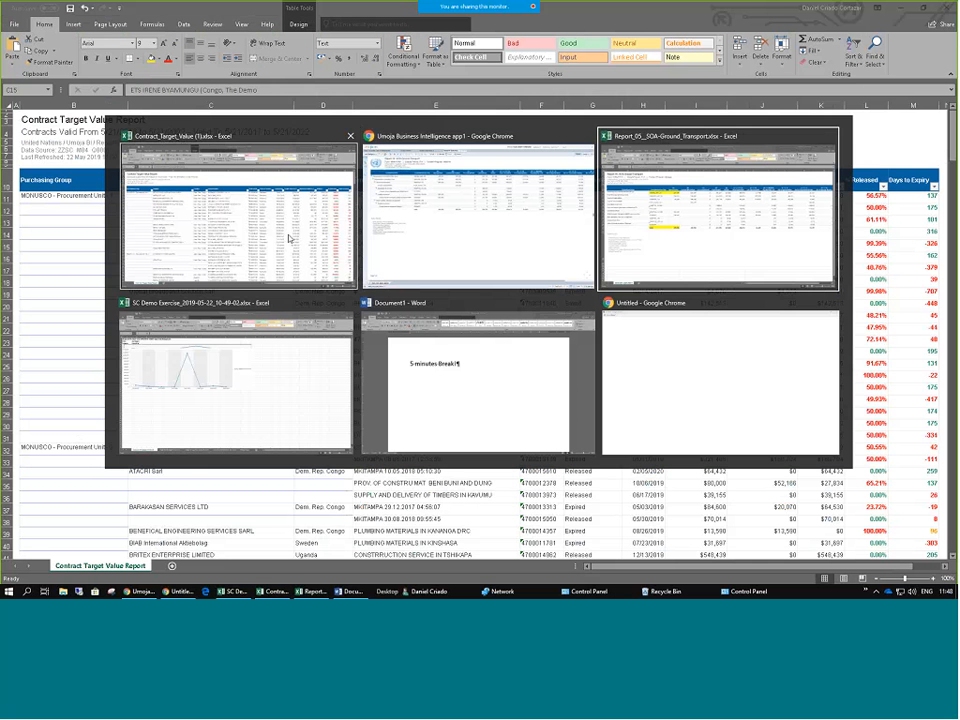
{"action": "left_click", "coordinate": [437, 207]}
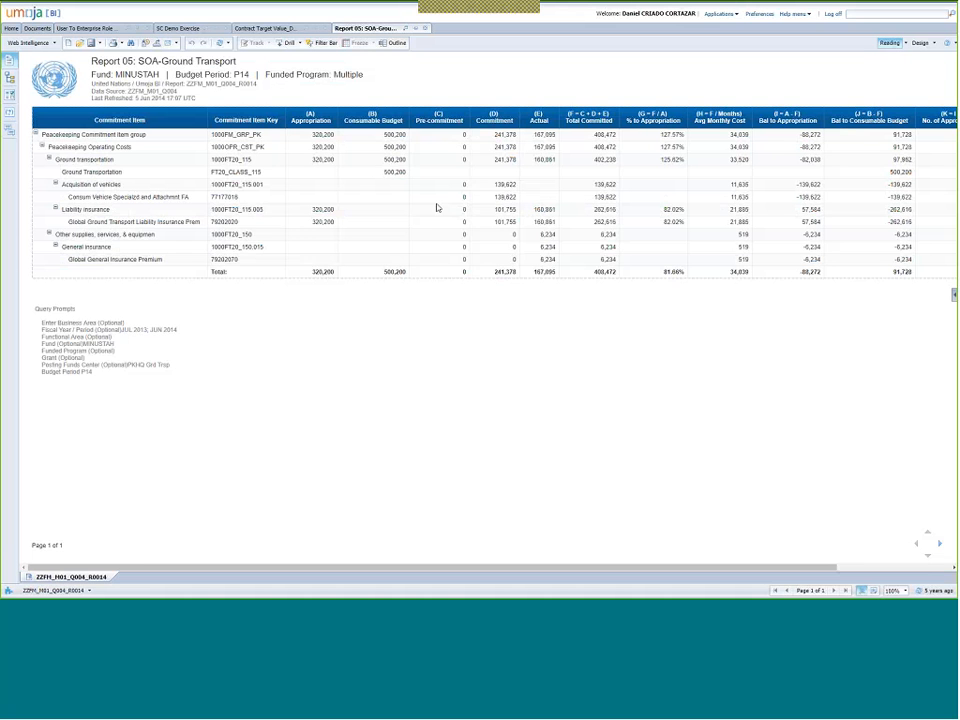
{"action": "left_click", "coordinate": [38, 28]}
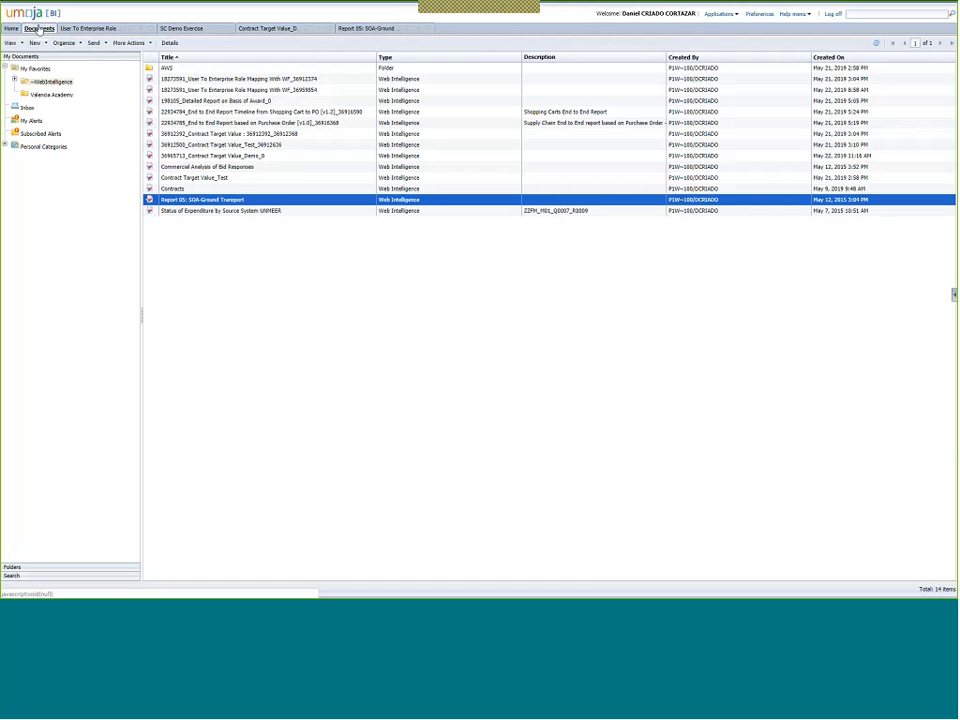
{"action": "key", "text": "alt+Tab"}
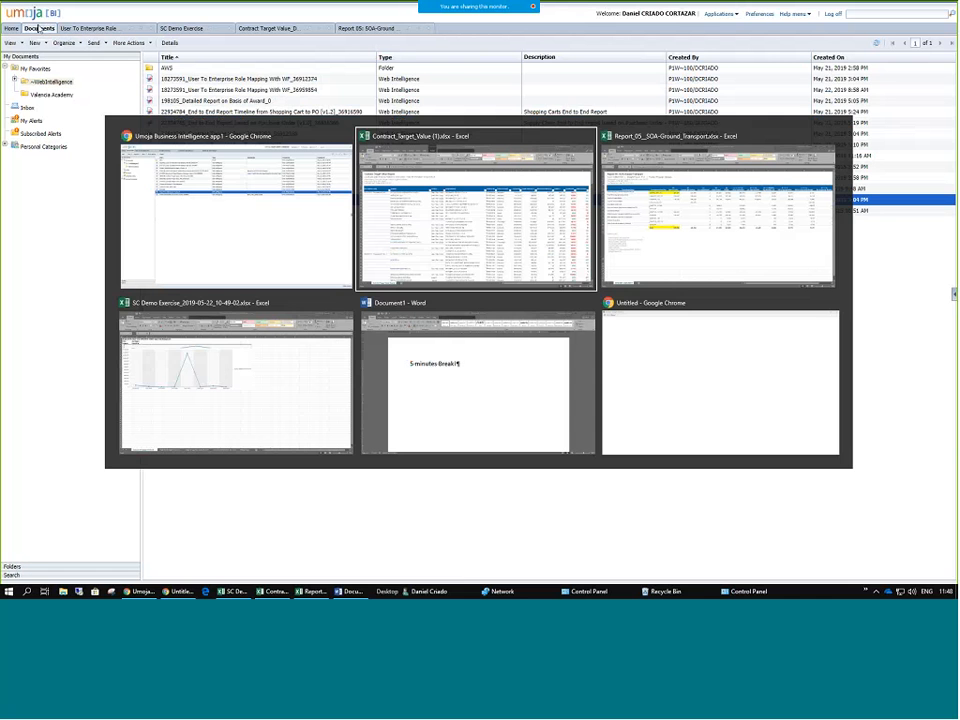
{"action": "key", "text": "Tab"}
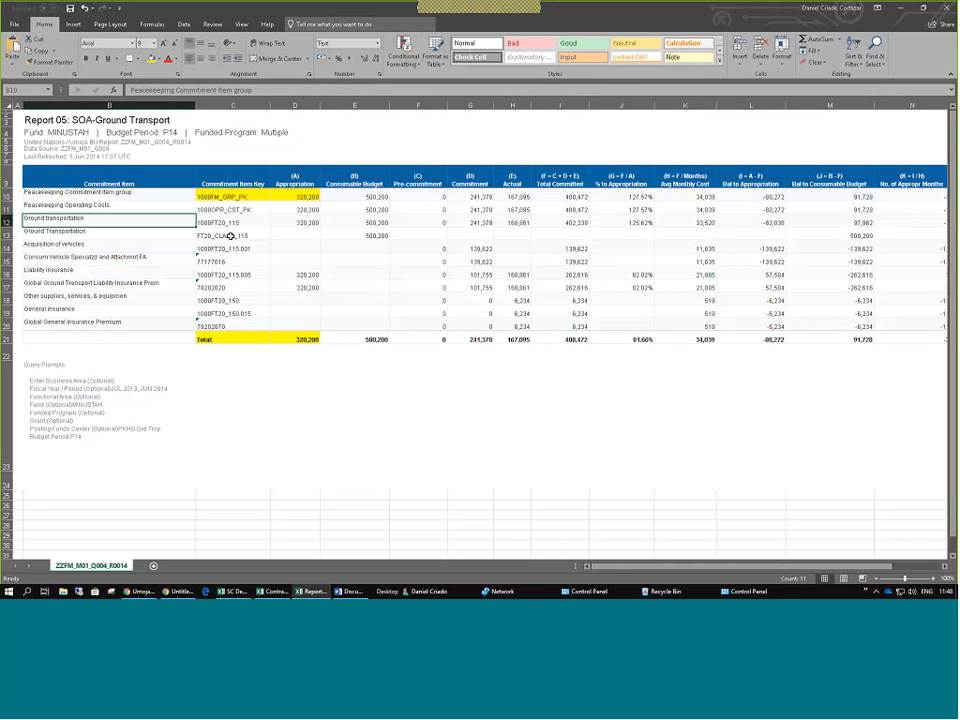
Select the column B Commitment Item labels, from the Peacekeeping group down to Ground transportation.
{"action": "left_click", "coordinate": [305, 257]}
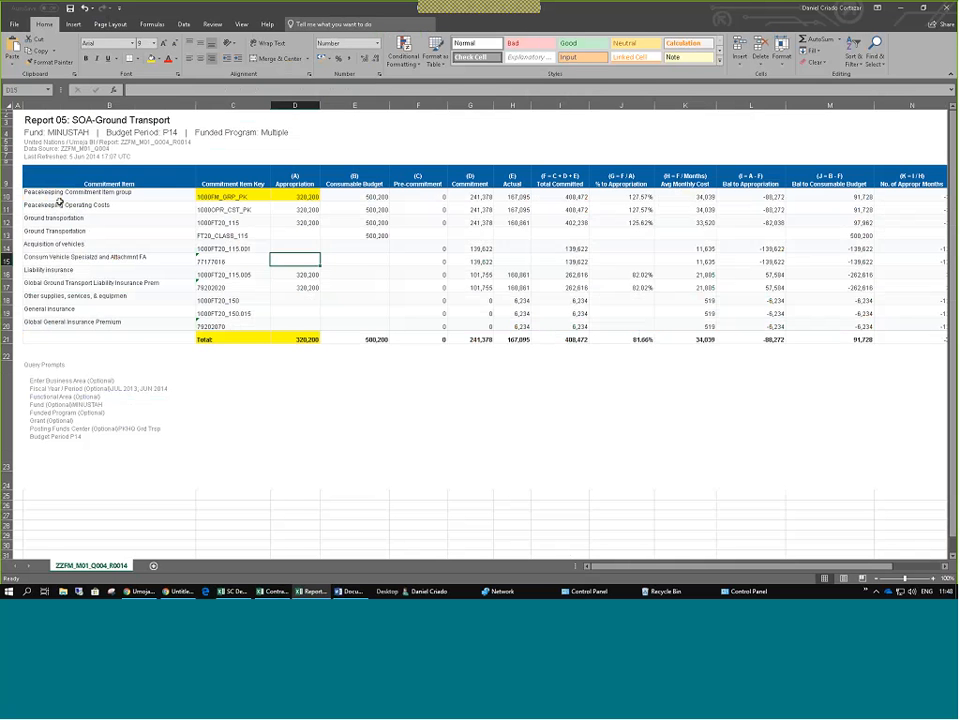
{"action": "left_click_drag", "start_coordinate": [59, 197], "coordinate": [52, 321]}
{"action": "left_click", "coordinate": [51, 234]}
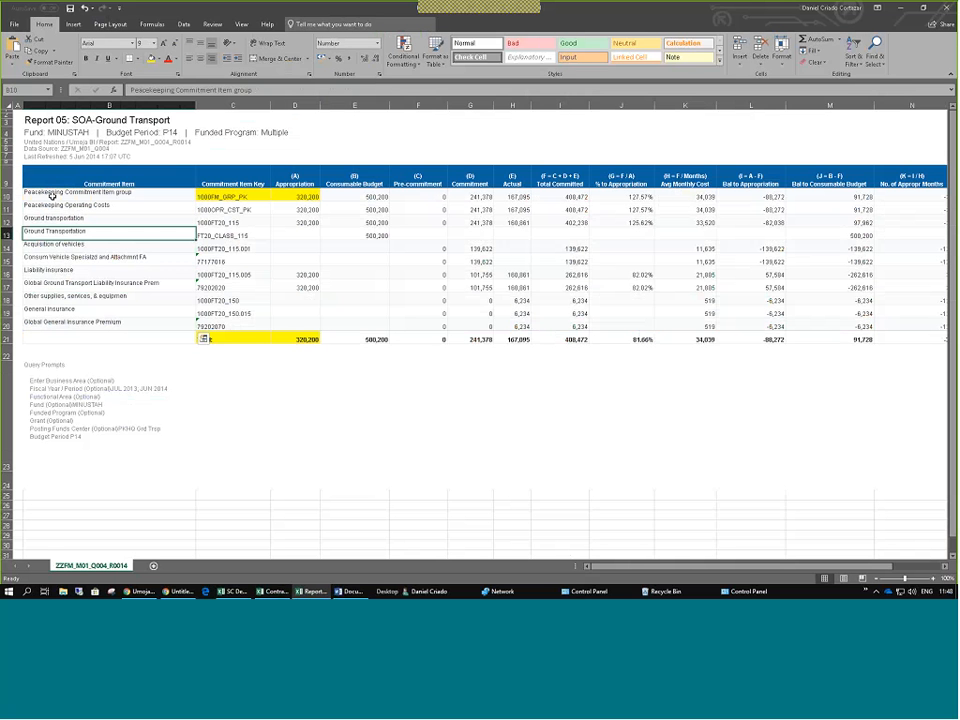
{"action": "left_click_drag", "start_coordinate": [51, 196], "coordinate": [62, 315]}
{"action": "left_click", "coordinate": [63, 231]}
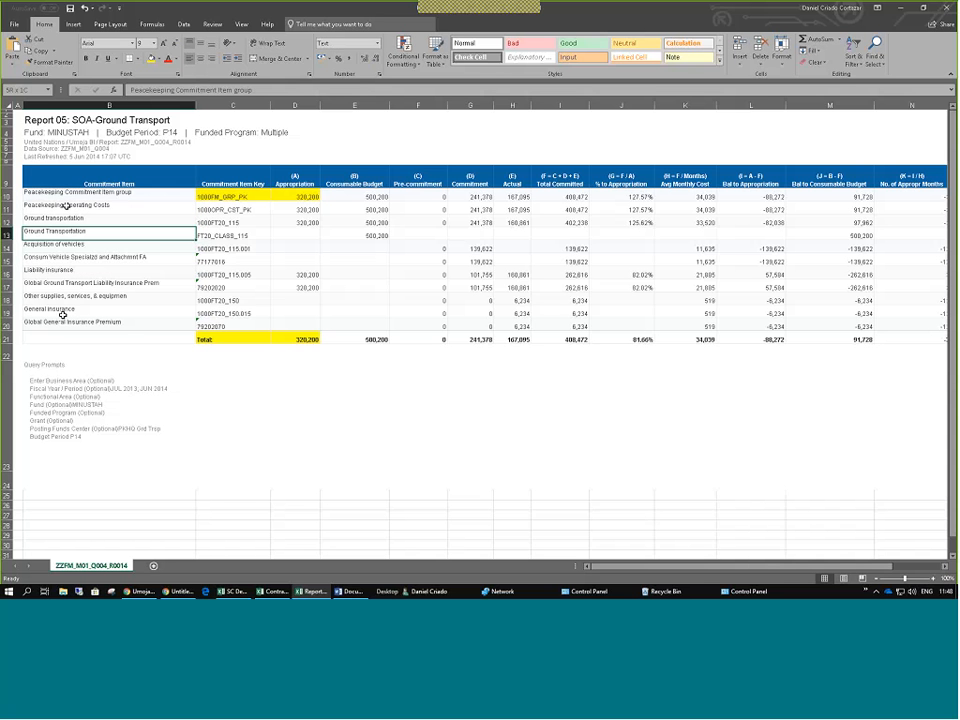
{"action": "left_click", "coordinate": [64, 195]}
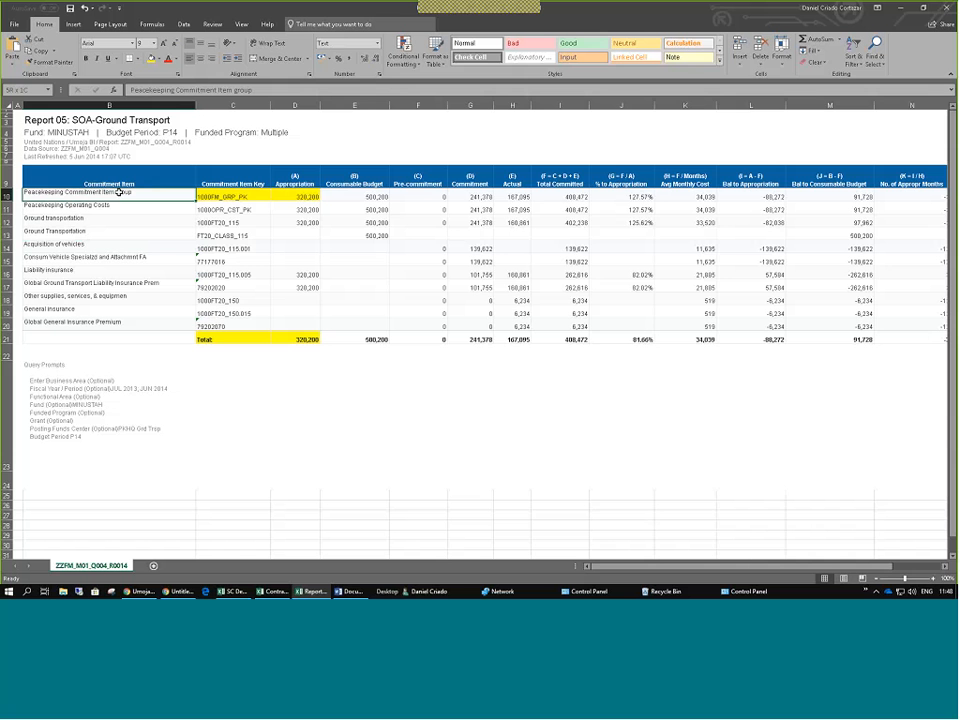
{"action": "left_click", "coordinate": [47, 212]}
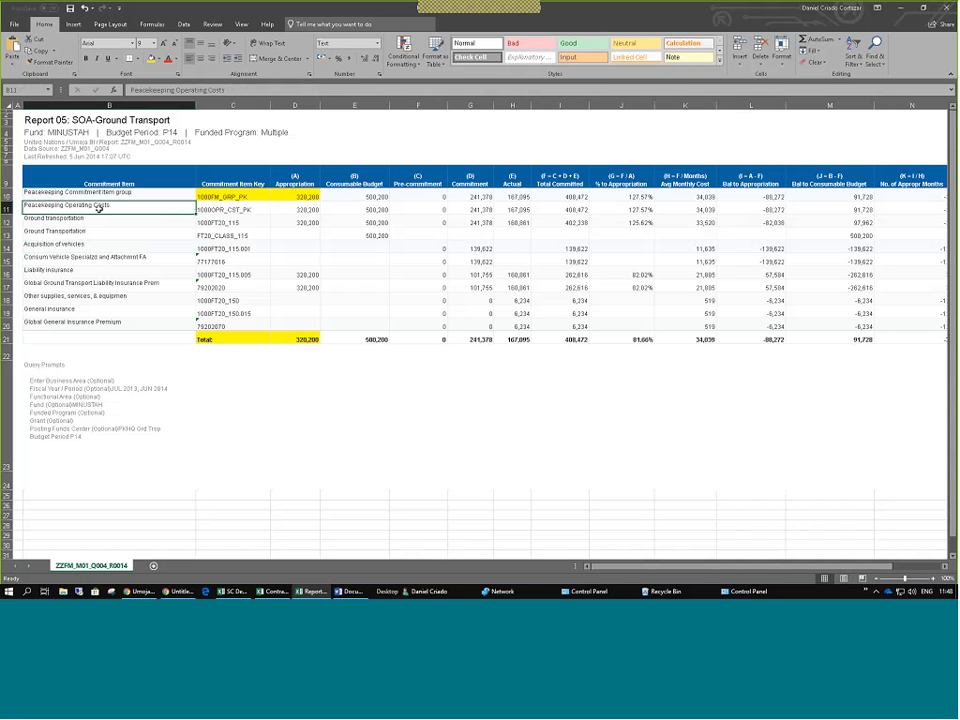
{"action": "key", "text": "Down"}
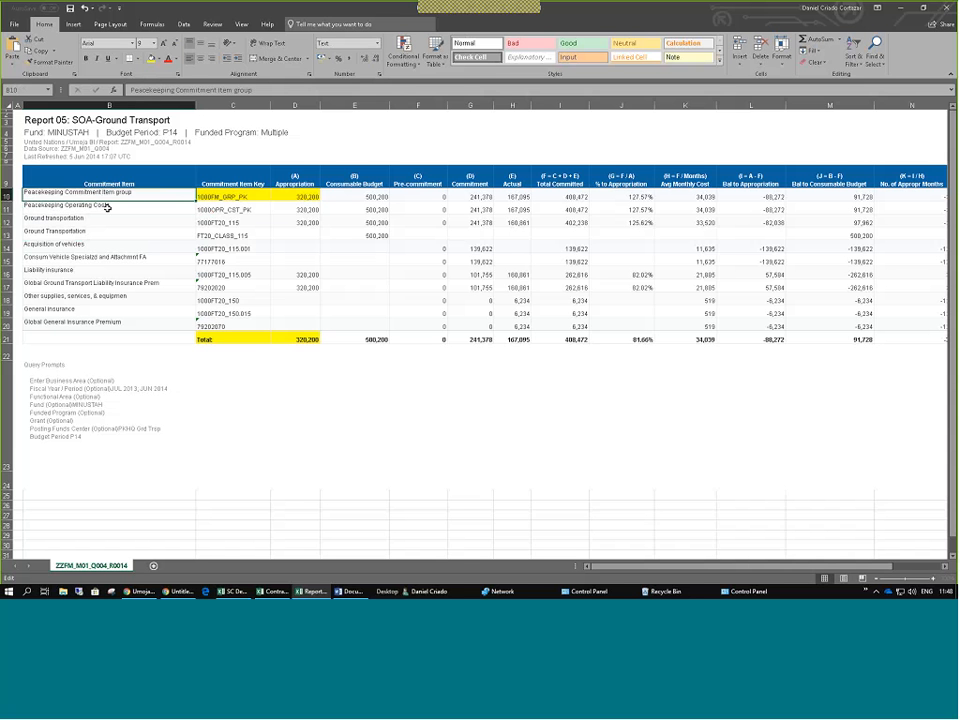
Check the top Appropriation values and key 1000FT20_115, then return to the Umoja BI document list.
{"action": "left_click_drag", "start_coordinate": [303, 197], "coordinate": [306, 222]}
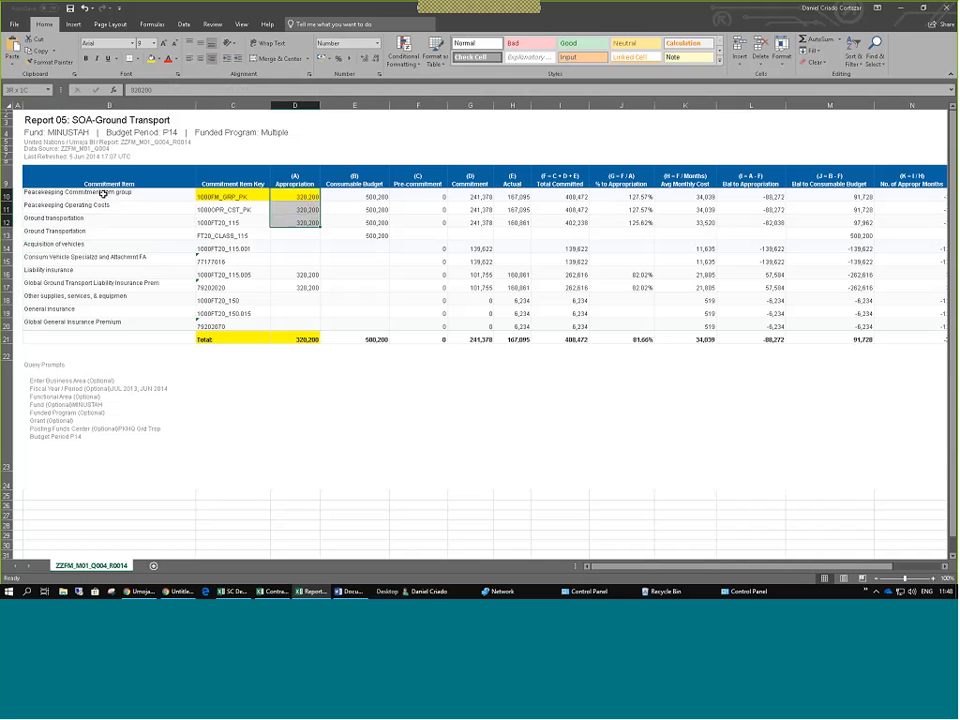
{"action": "left_click_drag", "start_coordinate": [103, 194], "coordinate": [111, 326]}
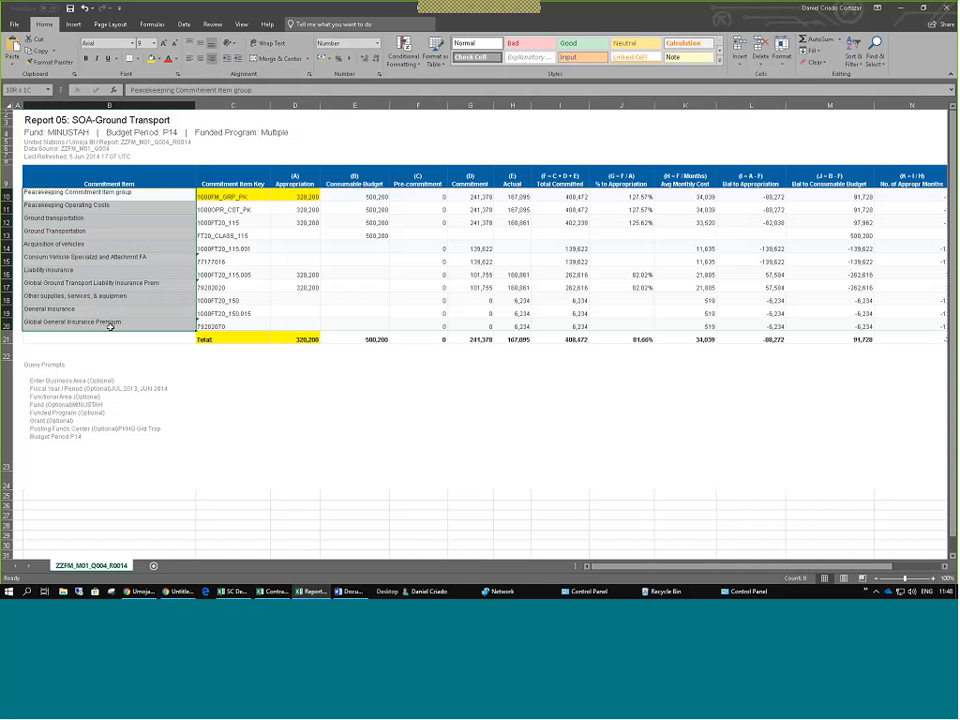
{"action": "left_click", "coordinate": [233, 218]}
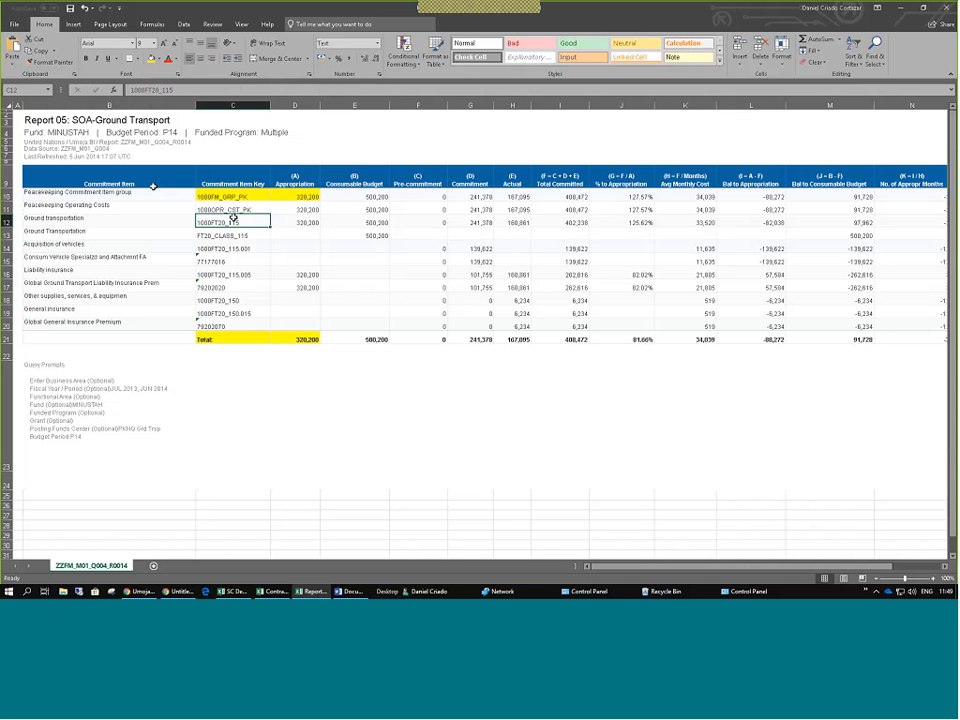
{"action": "left_click_drag", "start_coordinate": [153, 188], "coordinate": [69, 323]}
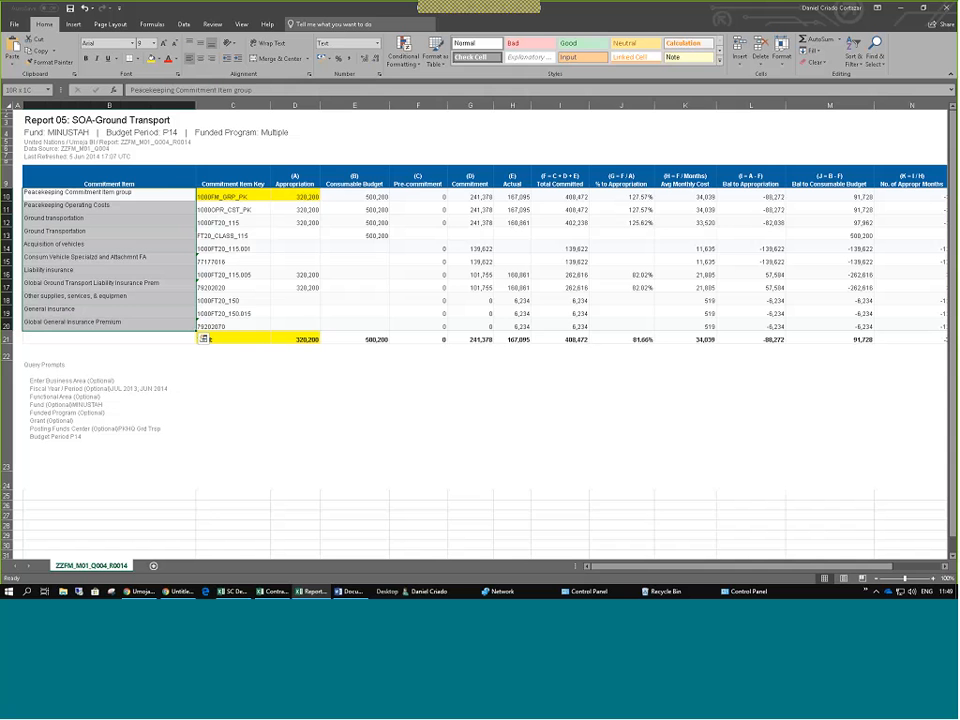
{"action": "key", "text": "alt+Tab"}
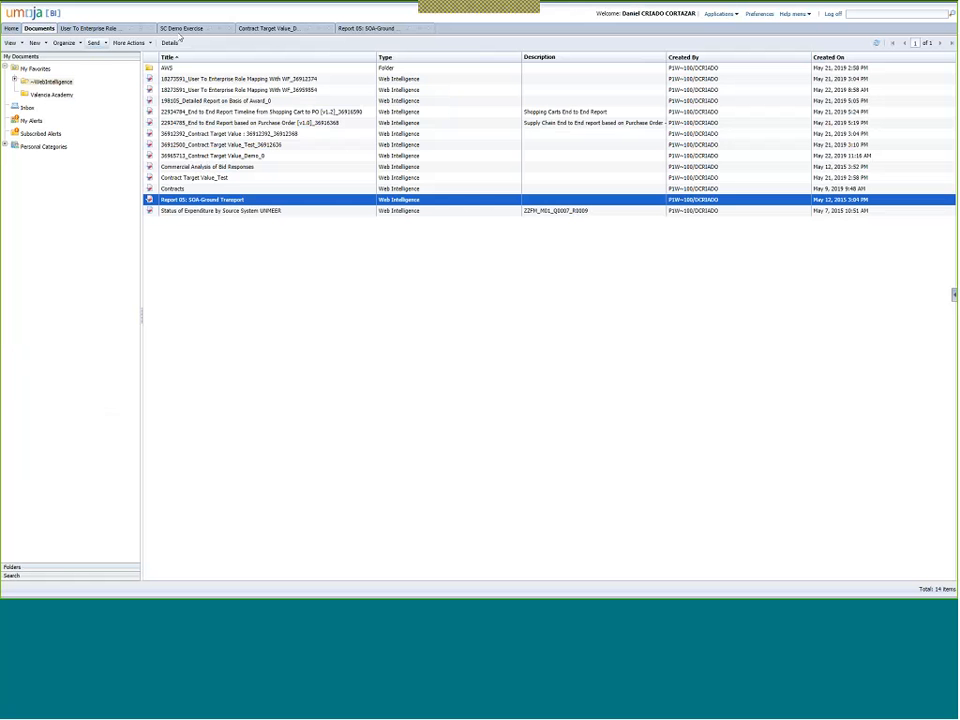
In SC Demo Exercise, add Funds Center to rows as the Fund Center Group hierarchy and widen its column.
{"action": "left_click", "coordinate": [182, 29]}
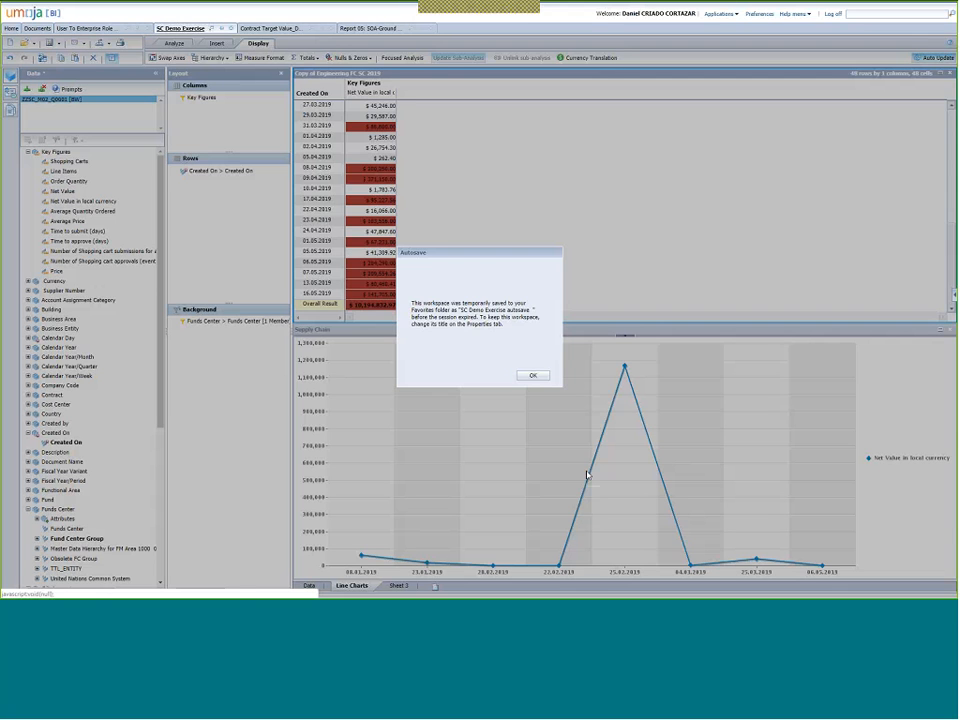
{"action": "left_click", "coordinate": [534, 376]}
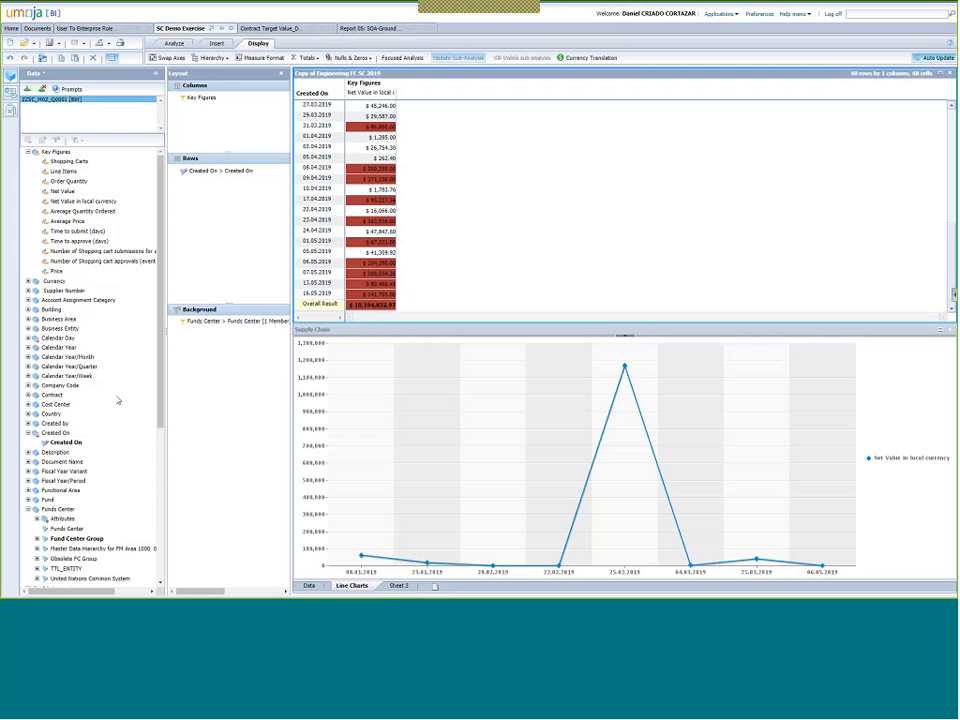
{"action": "scroll", "coordinate": [118, 400], "scroll_direction": "down", "scroll_amount": 3}
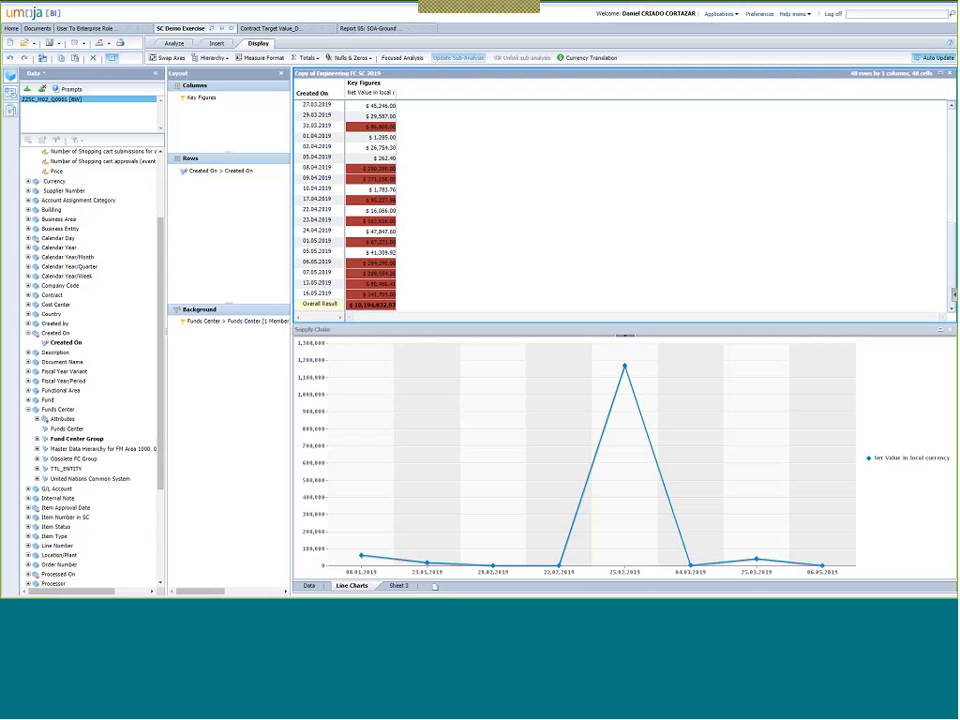
{"action": "left_click_drag", "start_coordinate": [50, 410], "coordinate": [210, 217]}
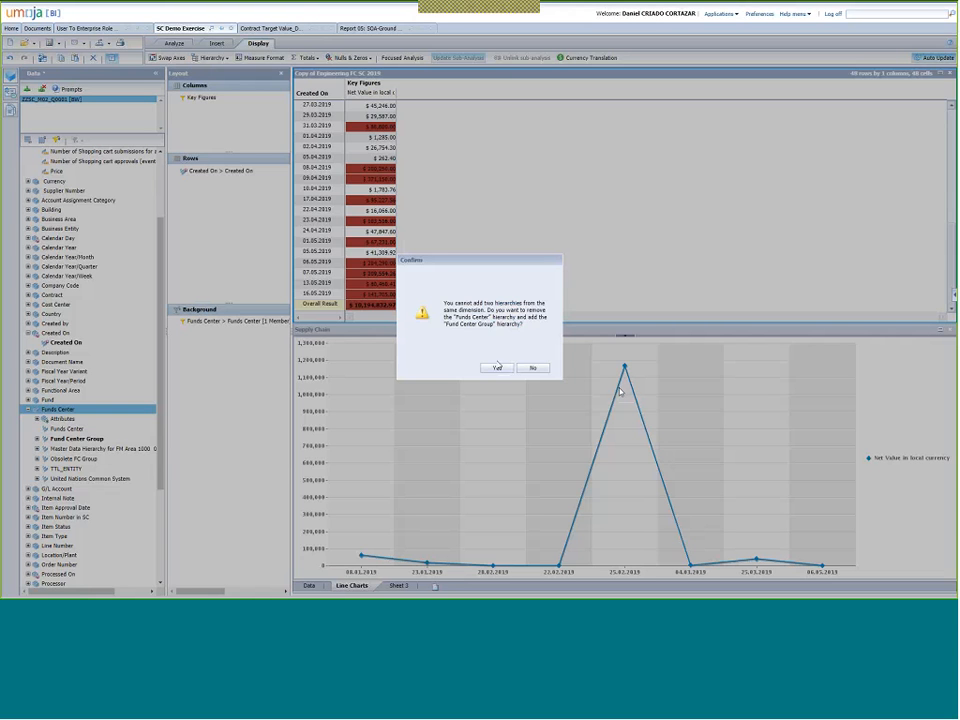
{"action": "left_click", "coordinate": [496, 369]}
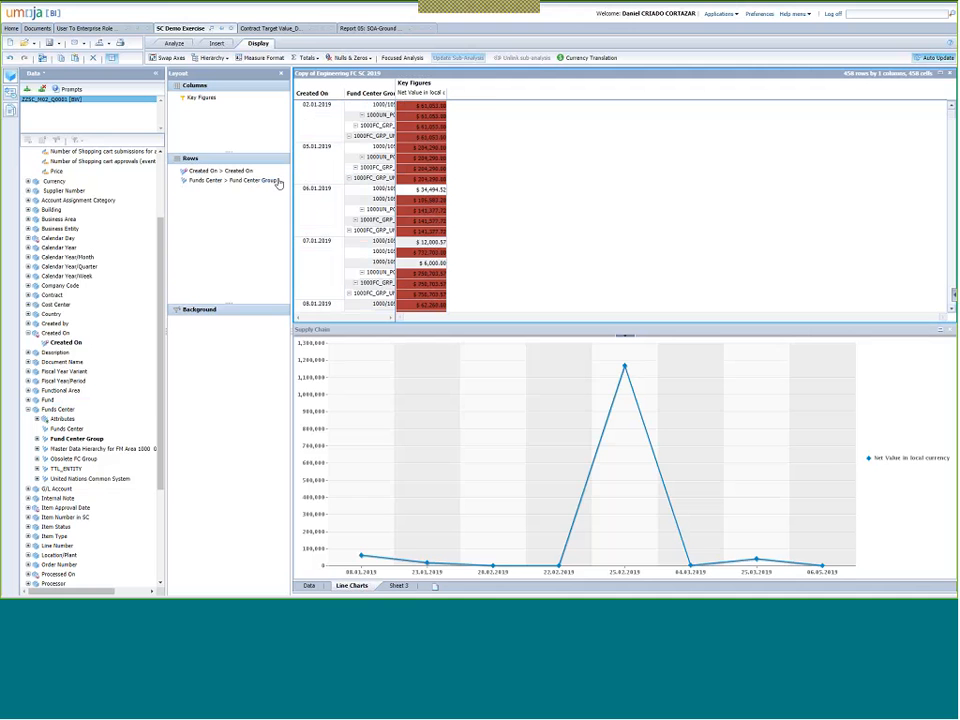
{"action": "left_click_drag", "start_coordinate": [396, 83], "coordinate": [513, 82]}
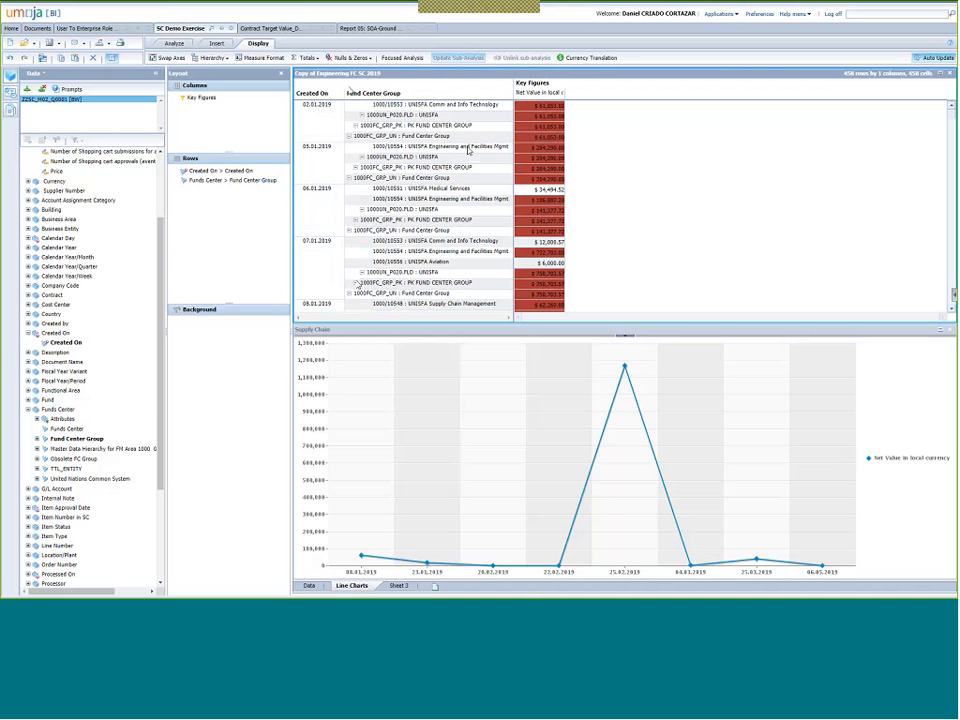
{"action": "left_click", "coordinate": [108, 44]}
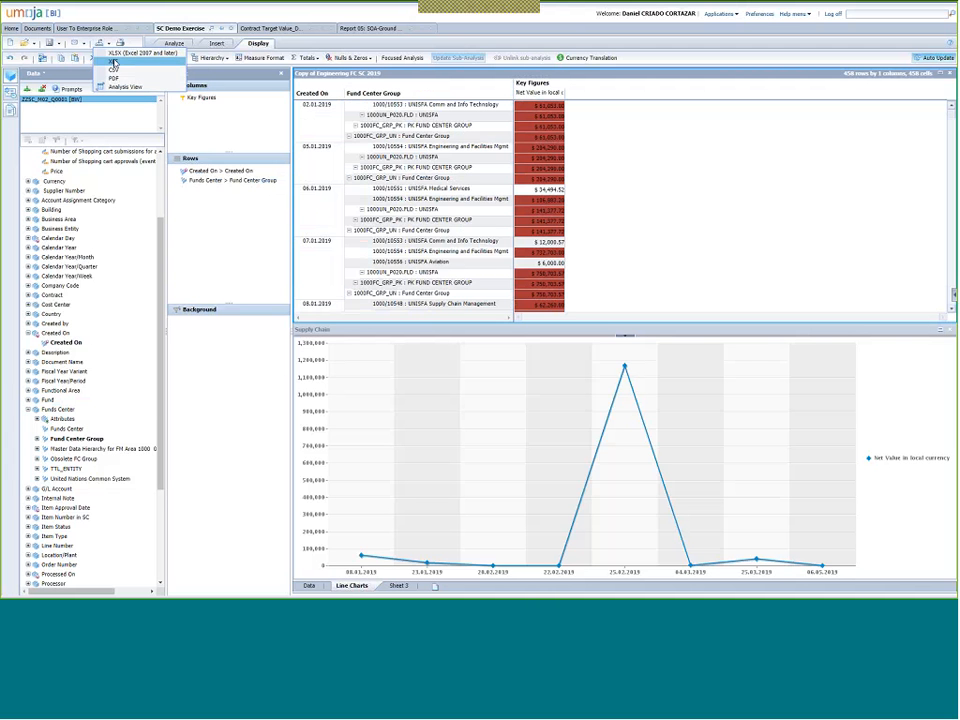
Export the crosstab in Excel workbook format and open the downloaded .xlsx file.
{"action": "left_click", "coordinate": [113, 63]}
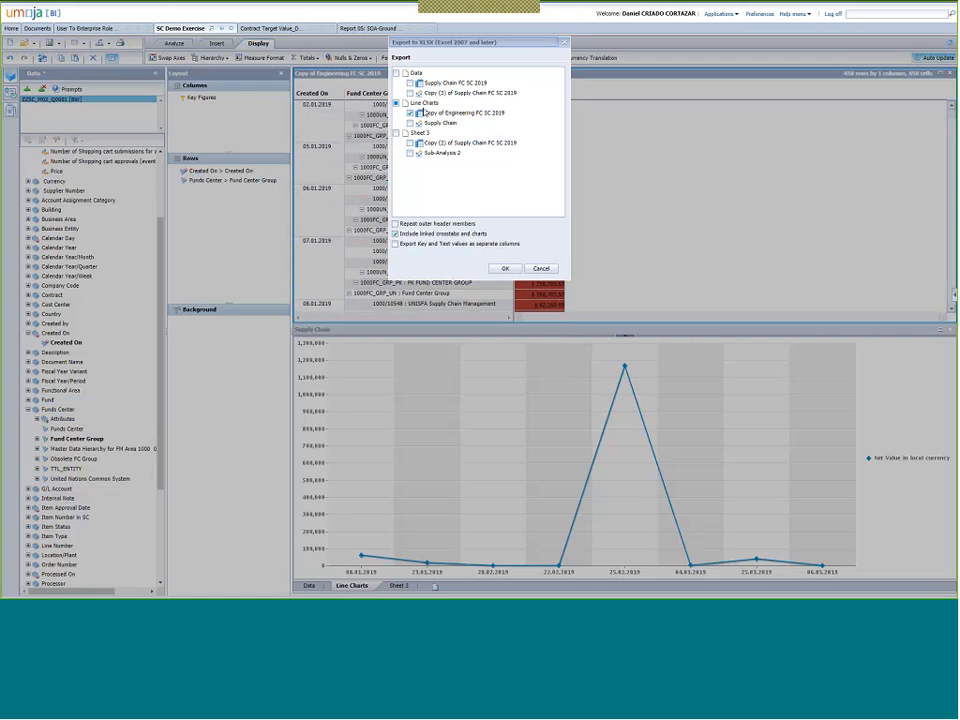
{"action": "left_click", "coordinate": [504, 269]}
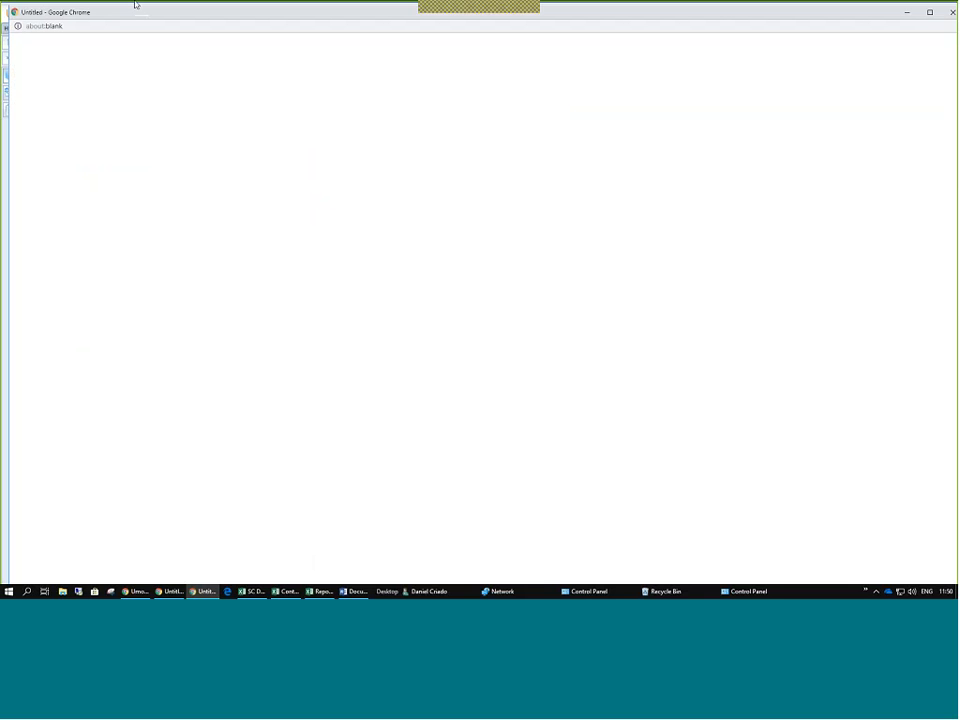
{"action": "left_click", "coordinate": [928, 16]}
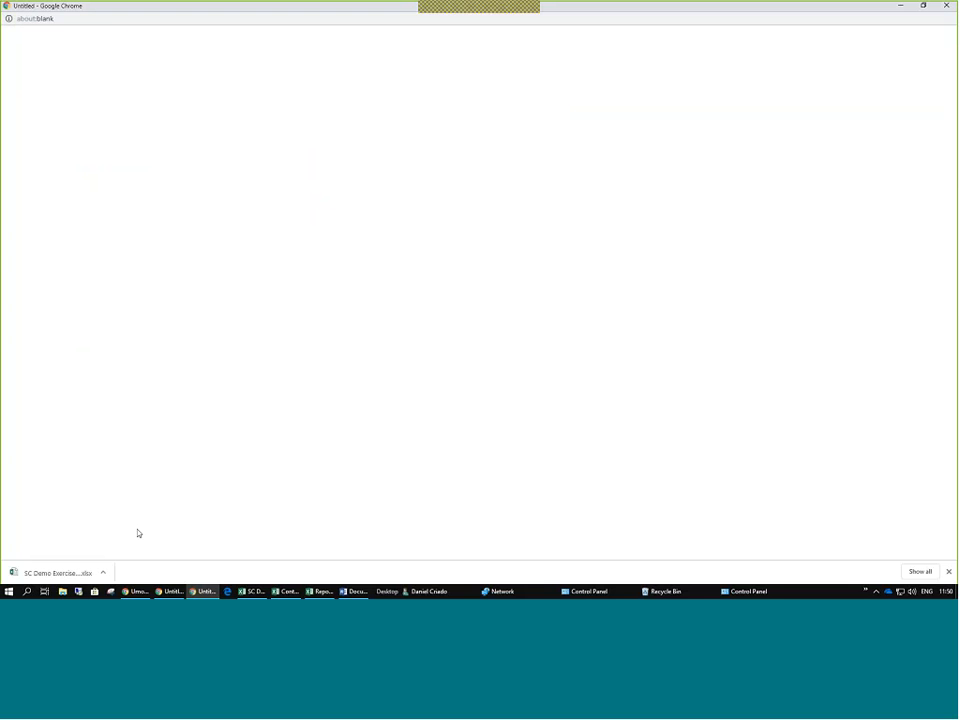
{"action": "left_click", "coordinate": [102, 573]}
{"action": "left_click", "coordinate": [116, 509]}
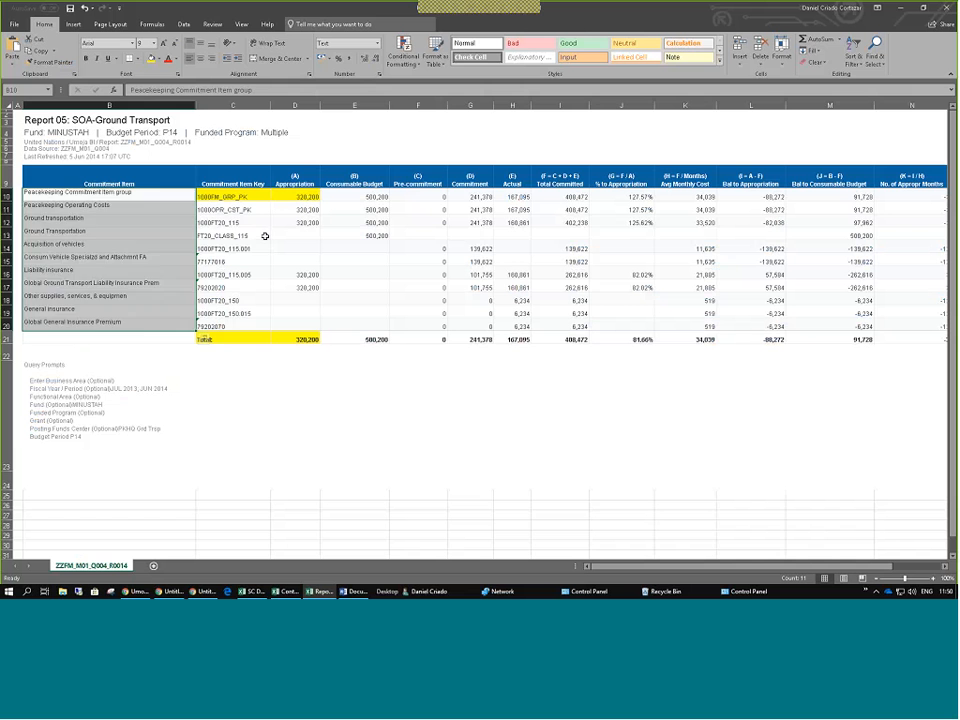
{"action": "left_click", "coordinate": [265, 235]}
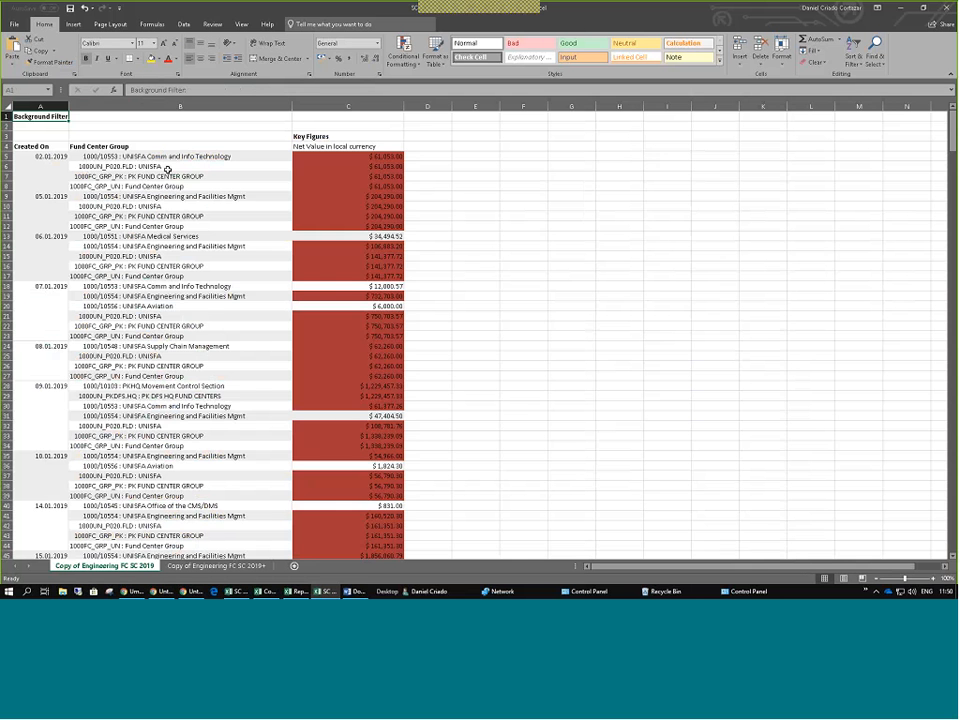
{"action": "left_click", "coordinate": [168, 167]}
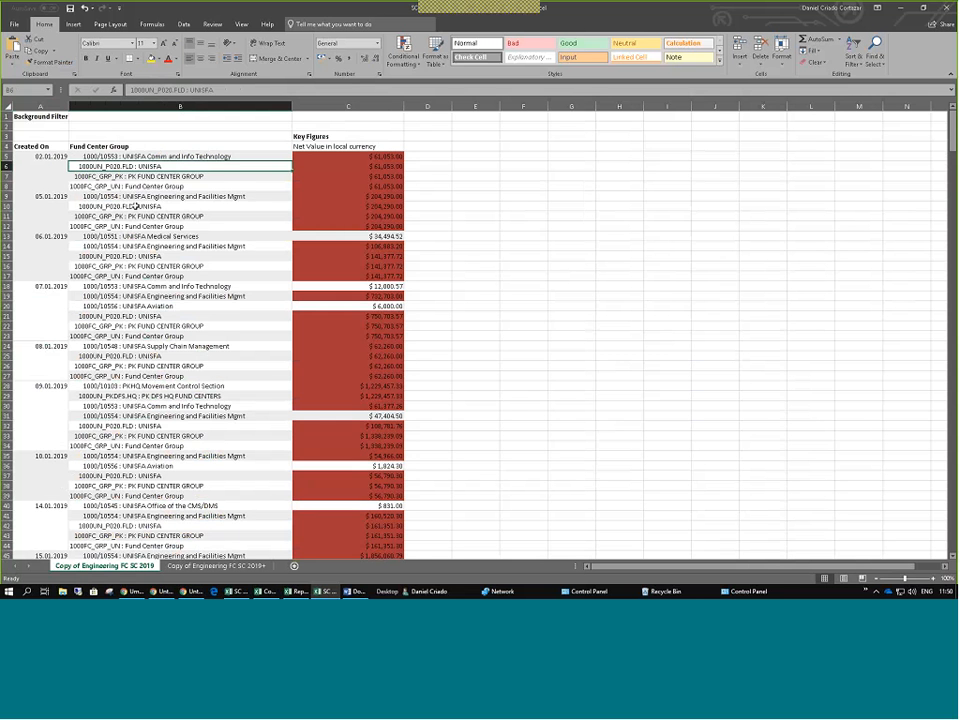
{"action": "left_click_drag", "start_coordinate": [124, 158], "coordinate": [106, 197]}
{"action": "left_click", "coordinate": [100, 149]}
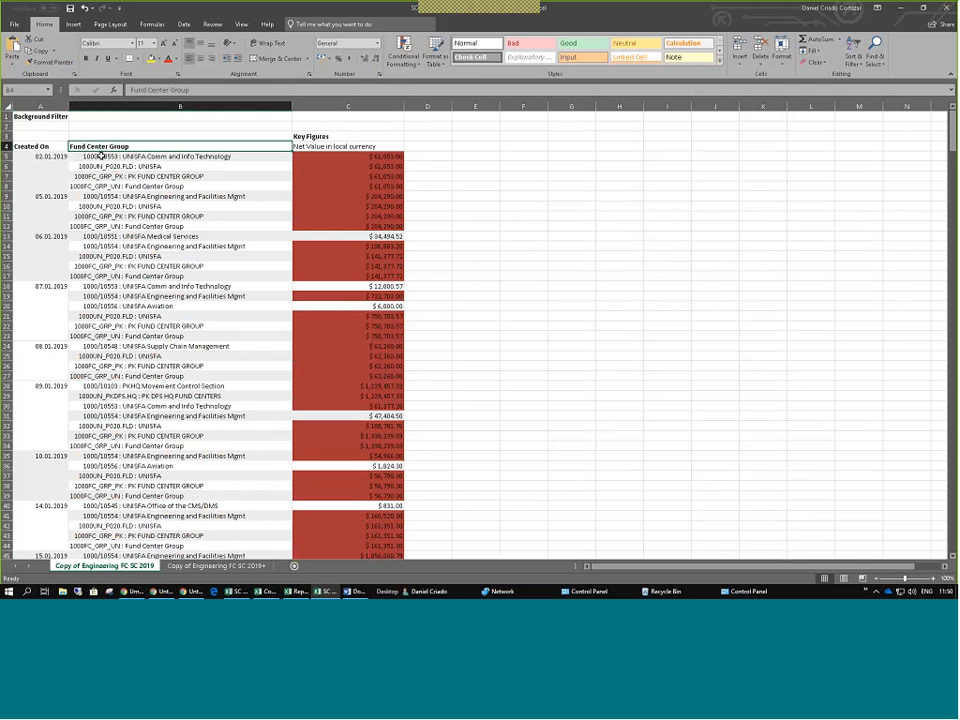
{"action": "mouse_move", "coordinate": [100, 156]}
{"action": "left_mouse_down"}
{"action": "mouse_move", "coordinate": [92, 186]}
{"action": "mouse_move", "coordinate": [87, 172]}
{"action": "mouse_move", "coordinate": [80, 180]}
{"action": "left_mouse_up"}
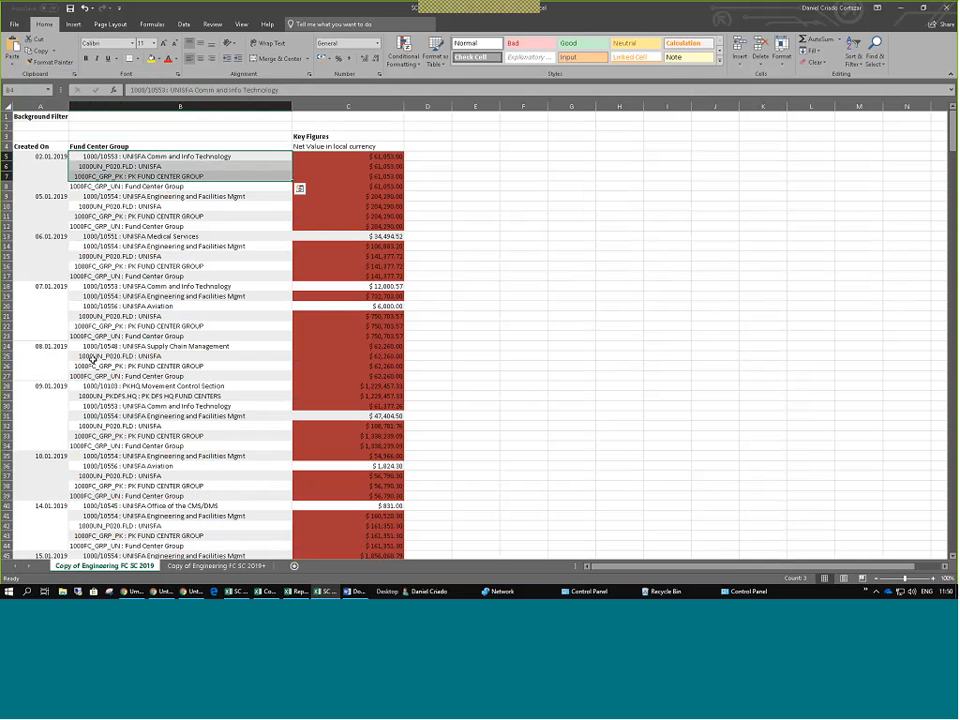
{"action": "key", "text": "alt+Tab"}
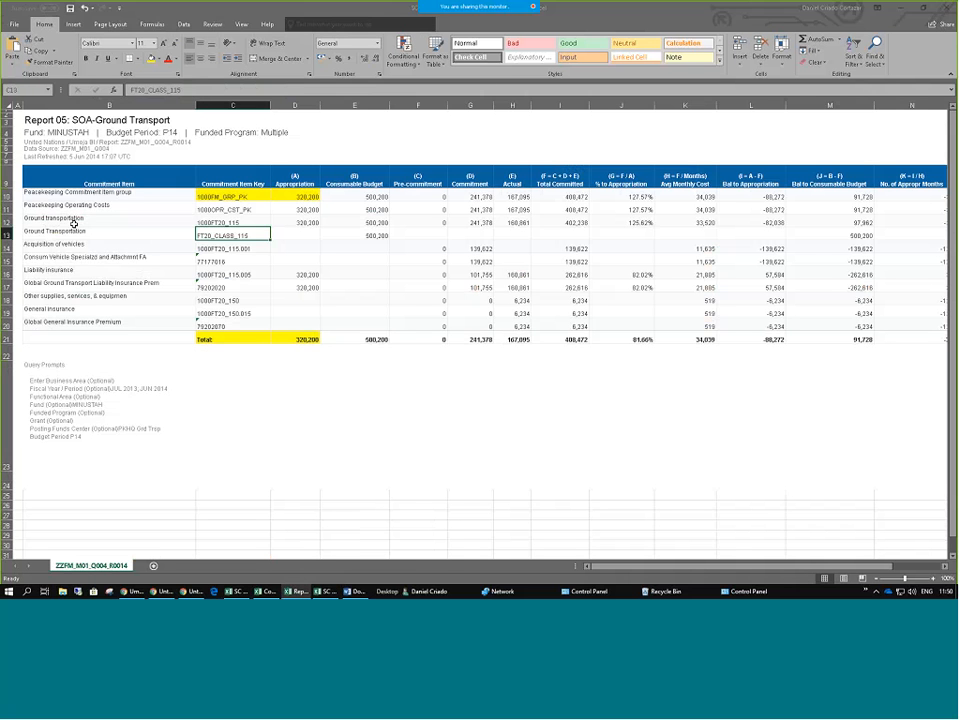
Select commitment item names B10:B20, then switch back to the Umoja BI SC Demo Exercise window.
{"action": "left_click_drag", "start_coordinate": [50, 192], "coordinate": [42, 311]}
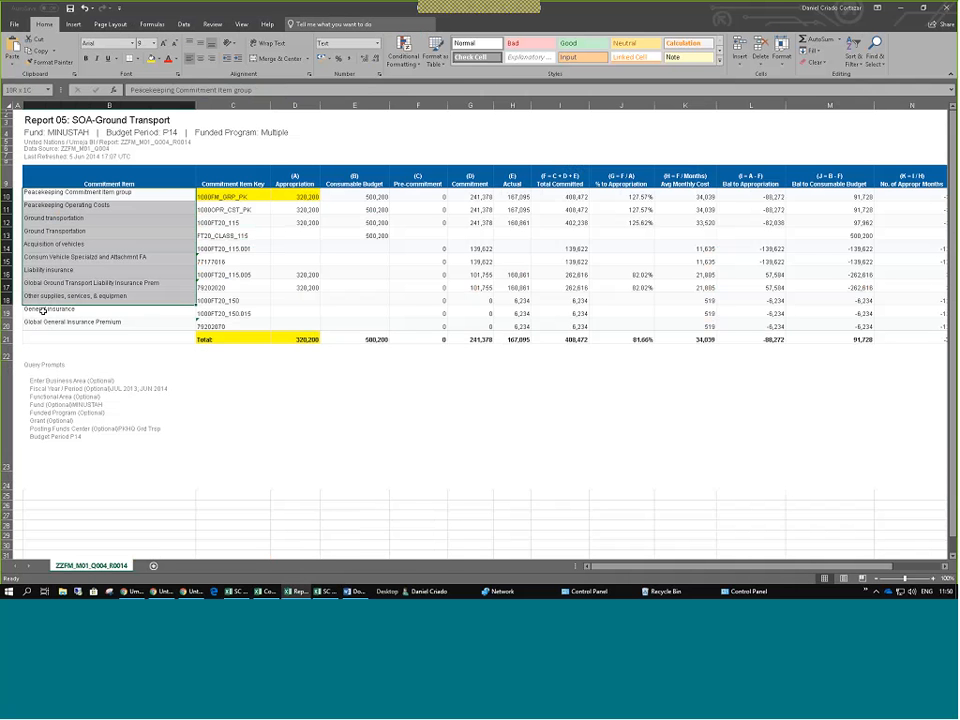
{"action": "left_click", "coordinate": [64, 191]}
{"action": "left_click_drag", "start_coordinate": [64, 191], "coordinate": [58, 321]}
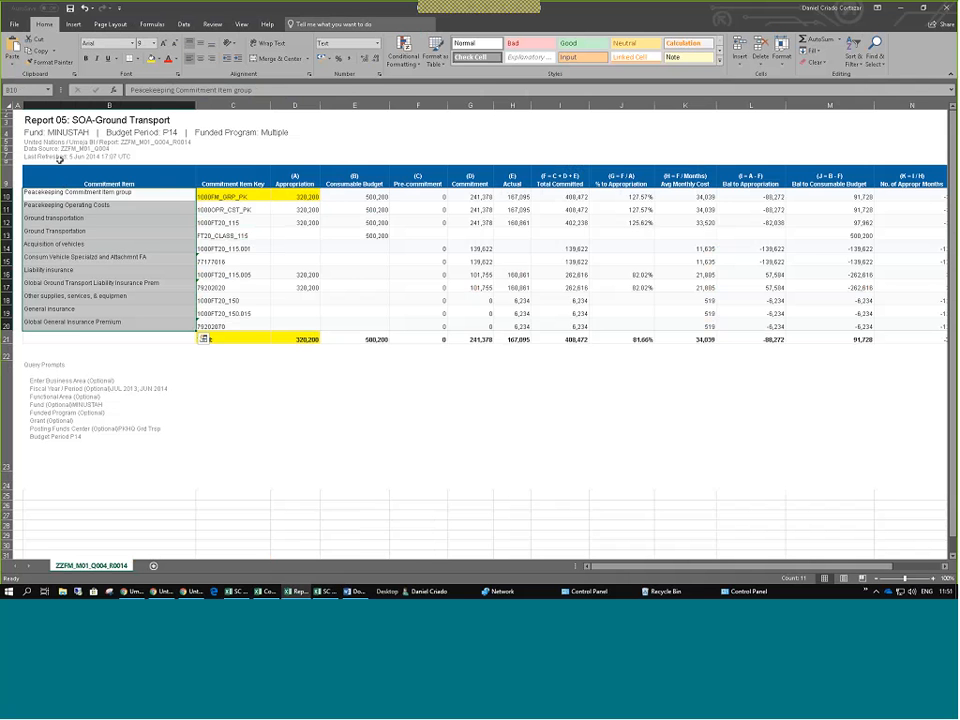
{"action": "key", "text": "alt+Tab"}
{"action": "key", "text": "alt+Tab"}
{"action": "key", "text": "alt+Tab"}
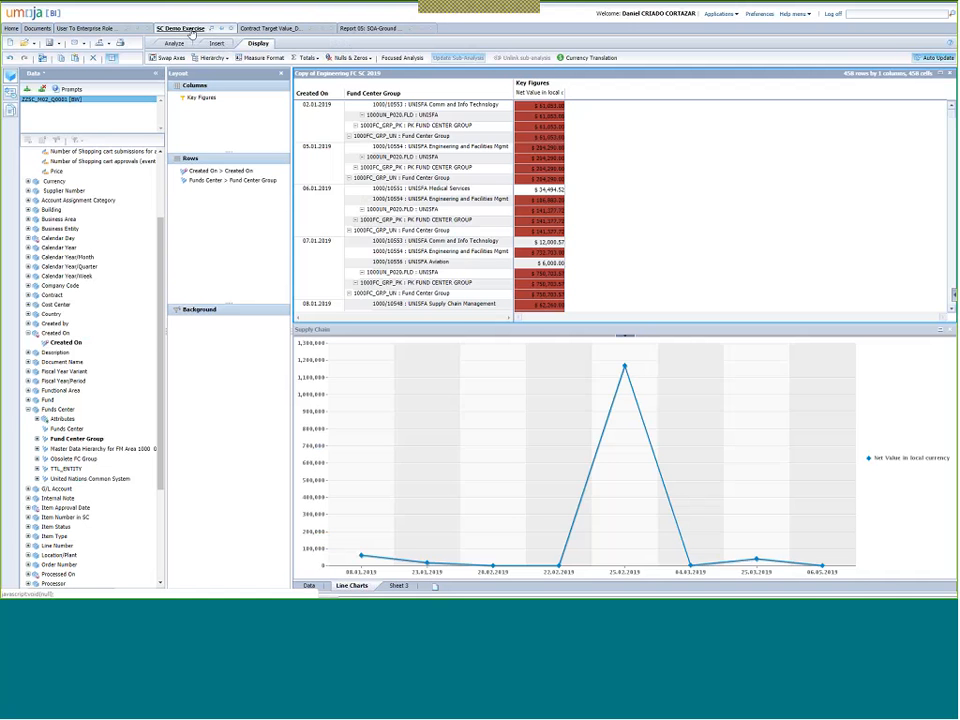
On Report 05: SOA-Ground Transport, expand the hierarchy through Ground transportation to Acquisition of vehicles.
{"action": "left_click", "coordinate": [370, 28]}
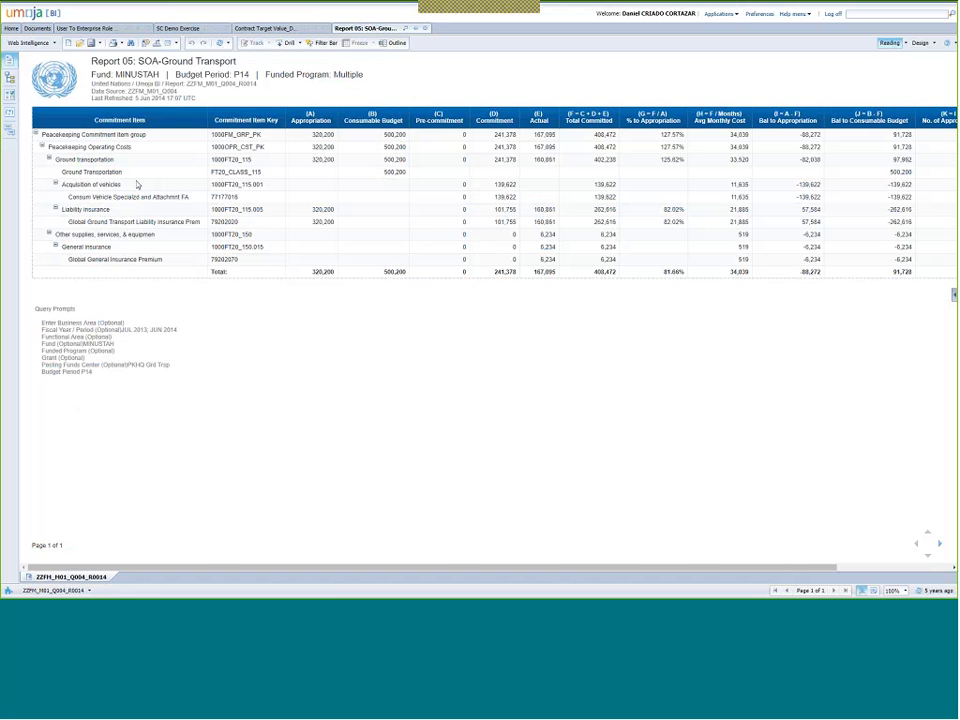
{"action": "left_click", "coordinate": [36, 134]}
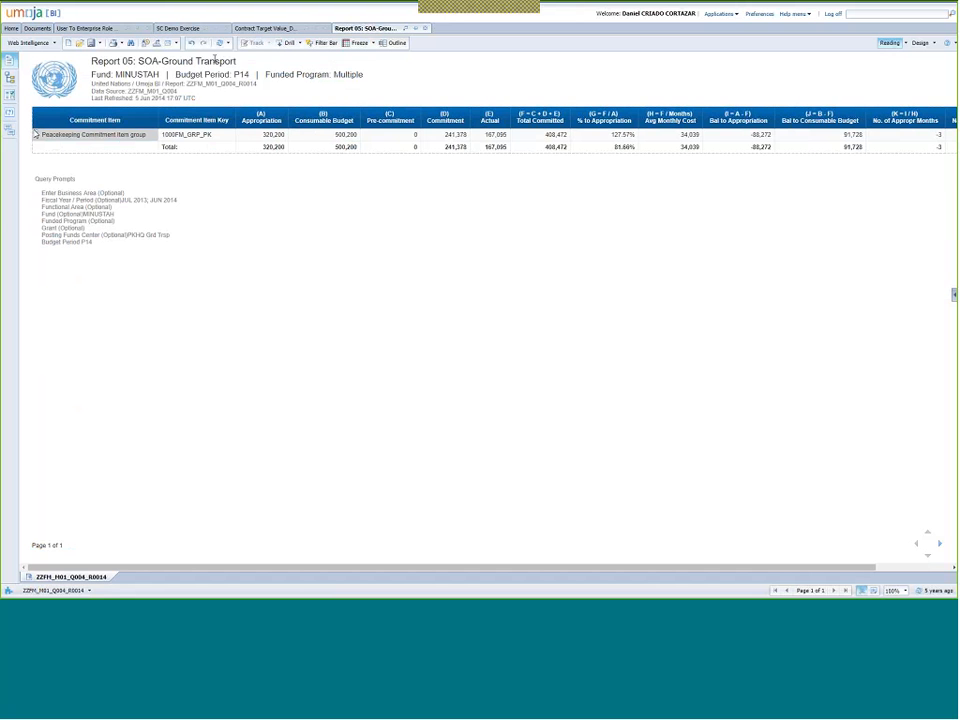
{"action": "left_click", "coordinate": [35, 133]}
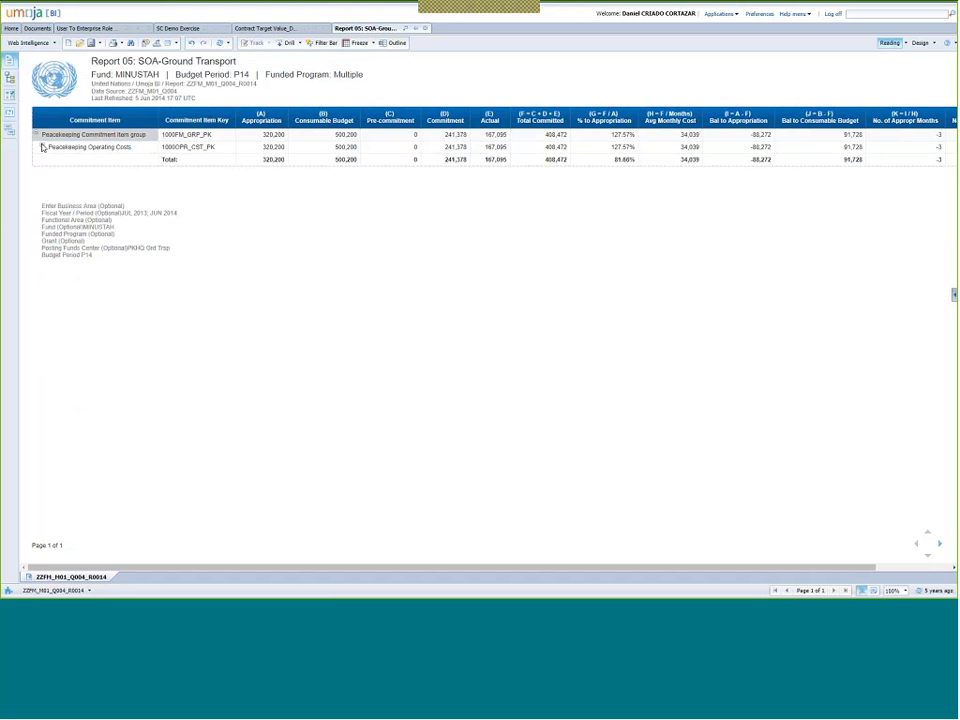
{"action": "left_click", "coordinate": [42, 147]}
{"action": "left_click", "coordinate": [50, 160]}
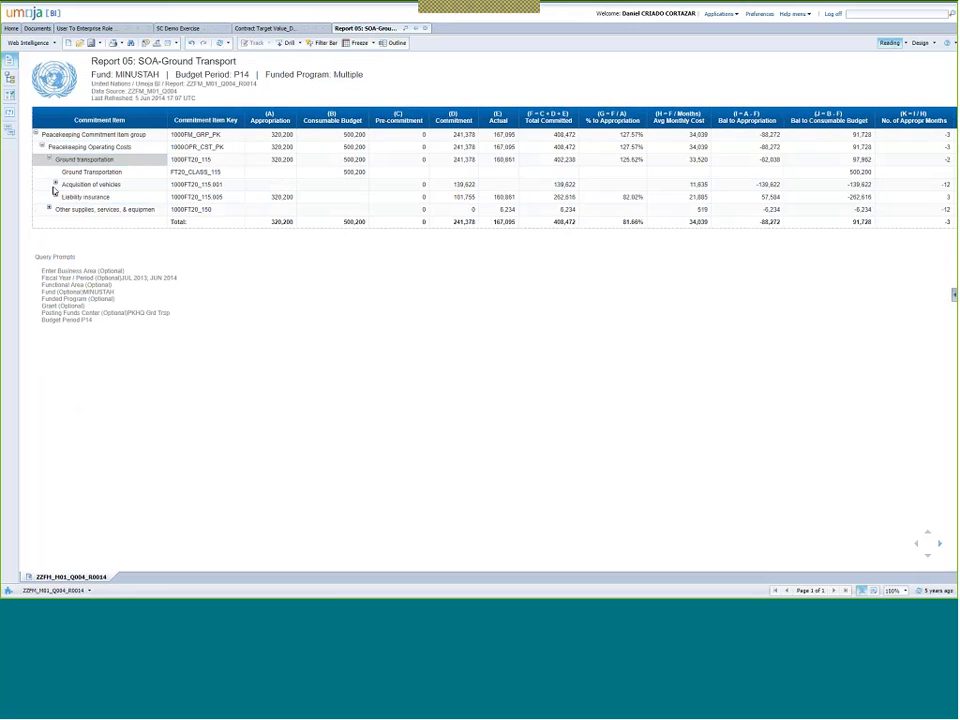
{"action": "left_click", "coordinate": [56, 186]}
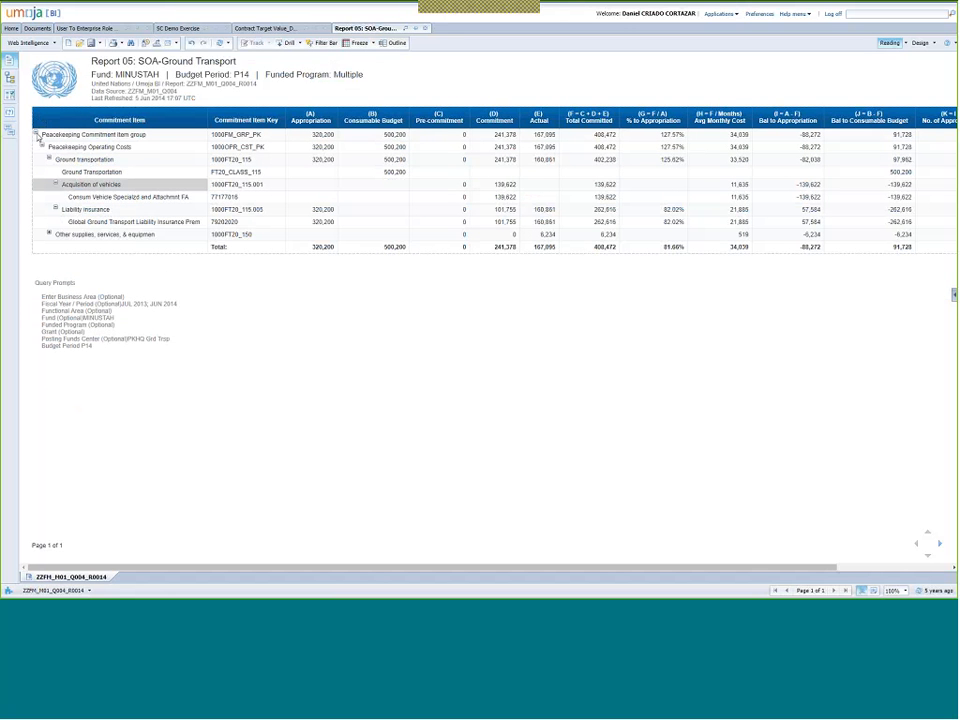
Collapse the report back to the top commitment item group and open the export settings.
{"action": "left_click", "coordinate": [36, 135]}
{"action": "left_click", "coordinate": [36, 134]}
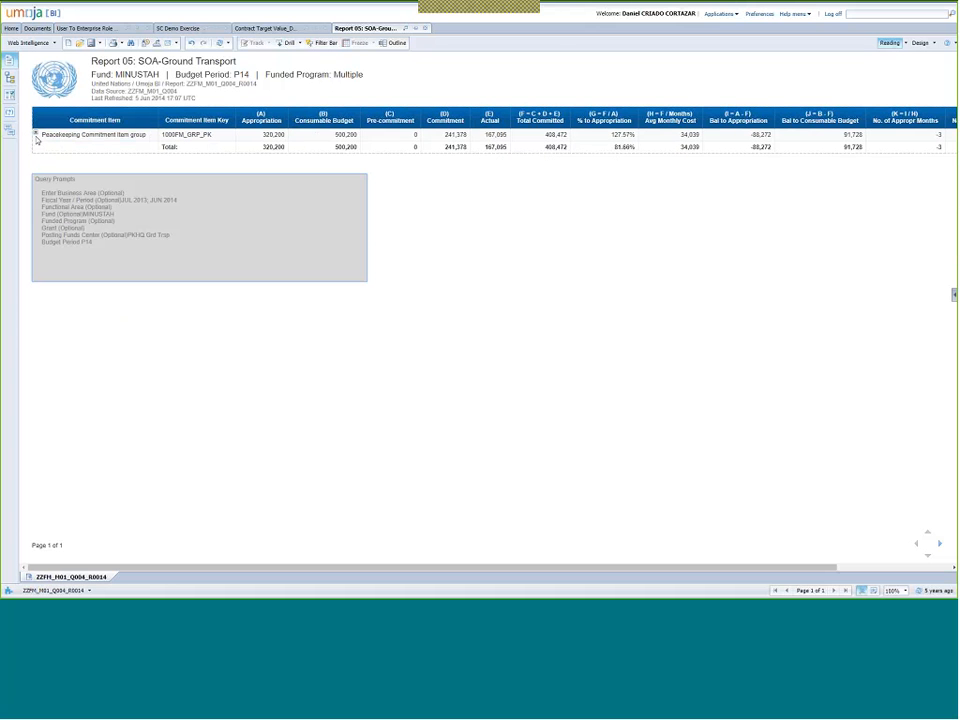
{"action": "left_click", "coordinate": [157, 43]}
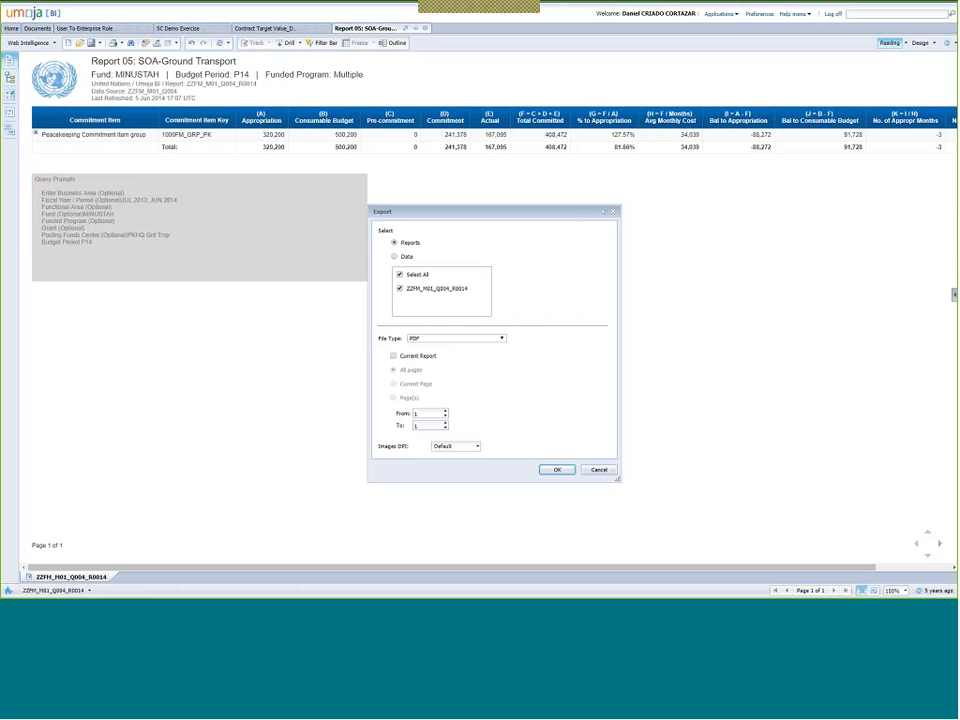
Set the export File Type to Excel (.xlsx), confirm, and open the downloaded workbook.
{"action": "left_click", "coordinate": [418, 338]}
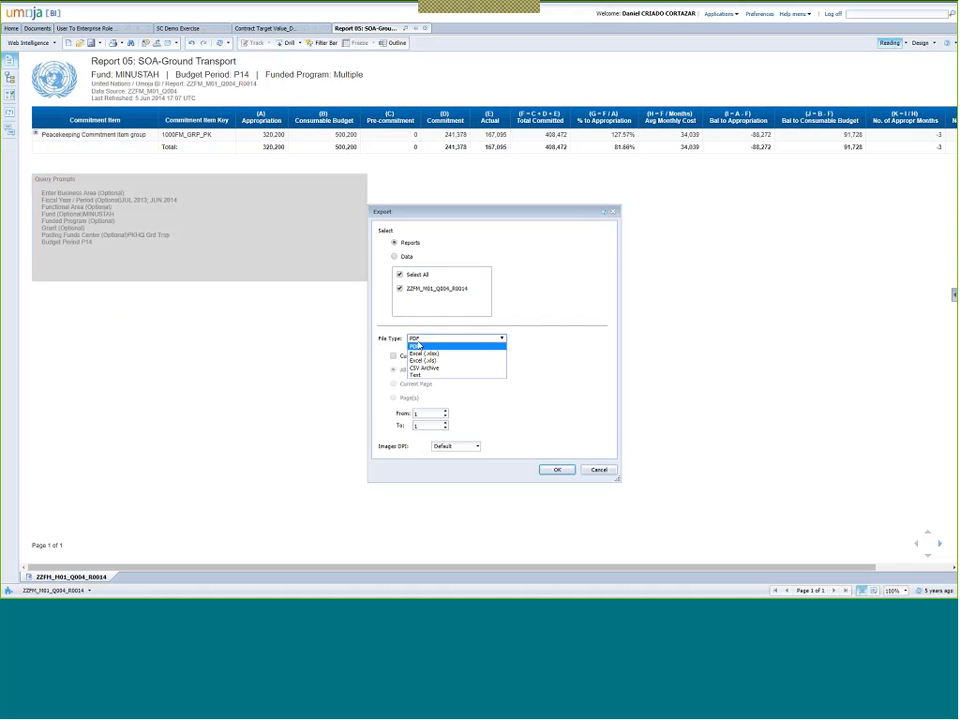
{"action": "left_click", "coordinate": [425, 361]}
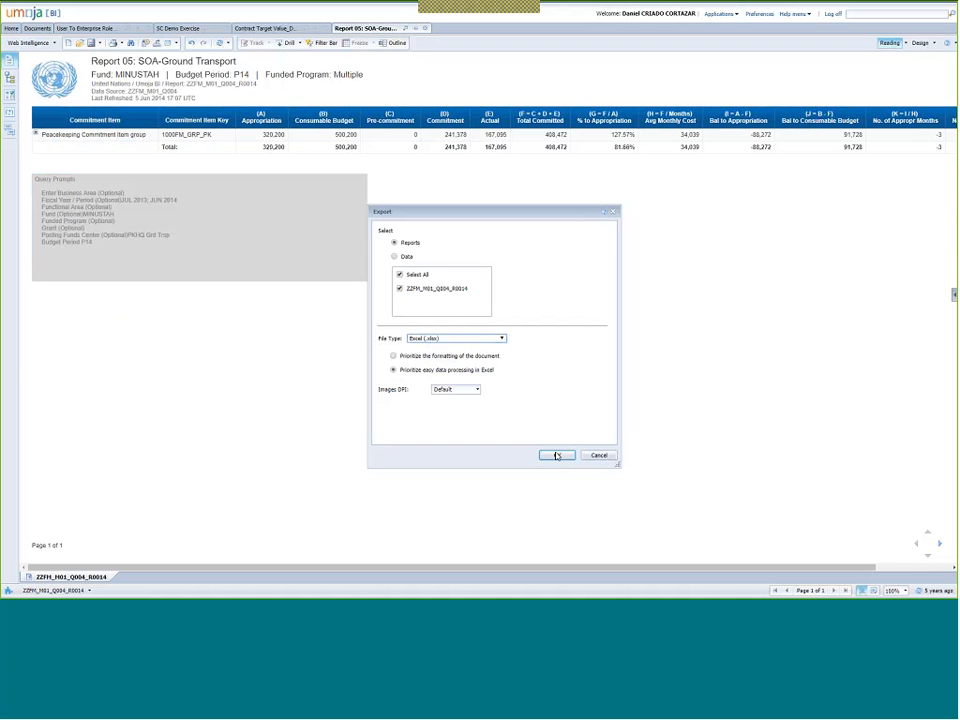
{"action": "left_click", "coordinate": [556, 455]}
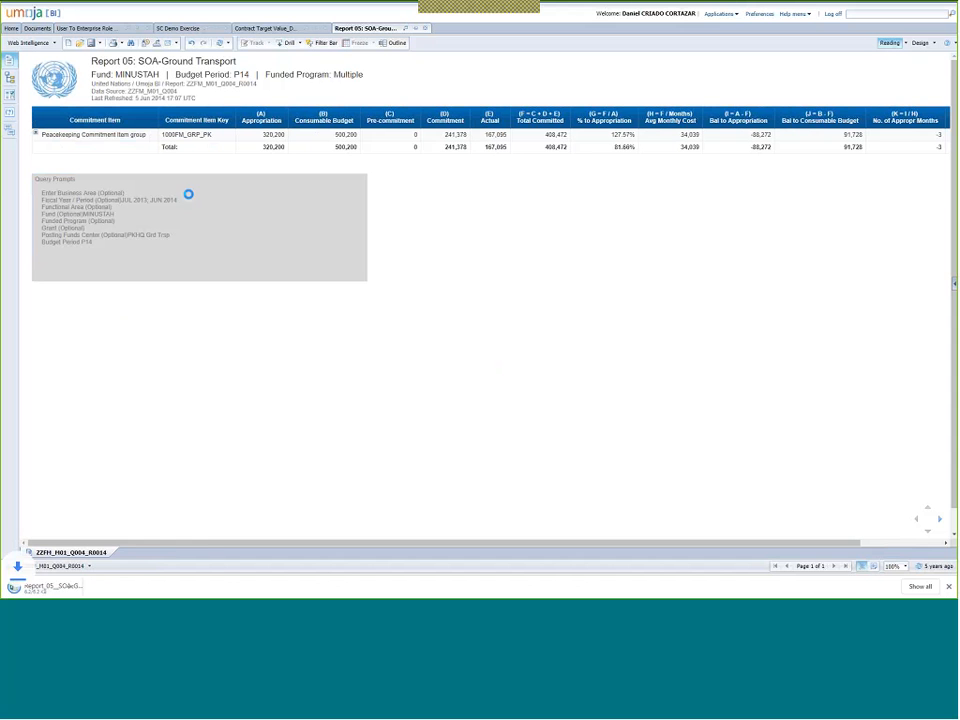
{"action": "left_click", "coordinate": [103, 587]}
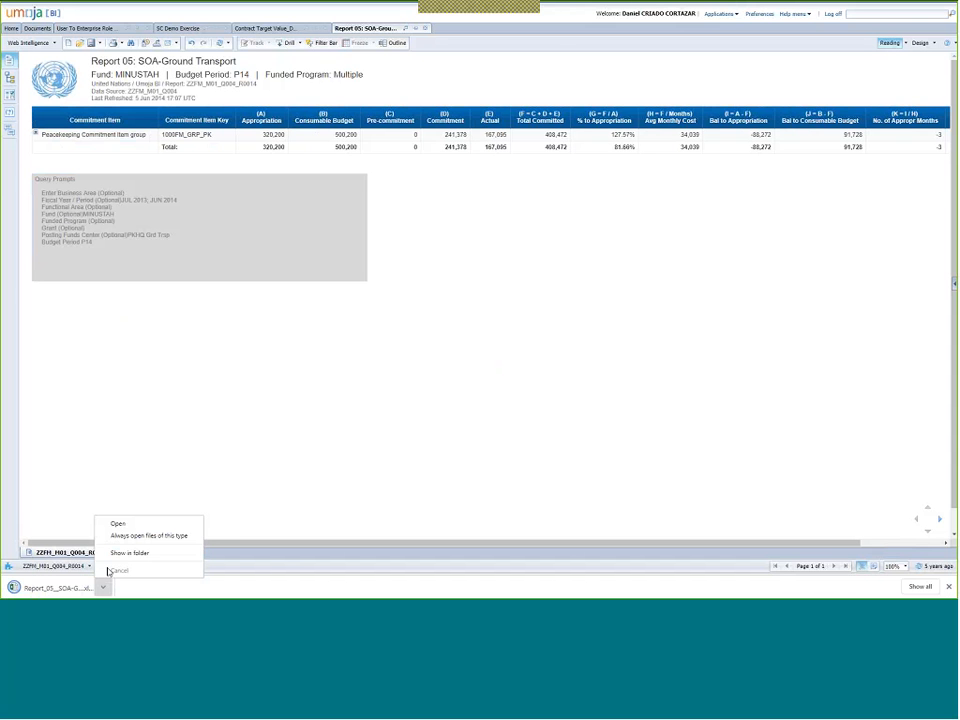
{"action": "left_click", "coordinate": [118, 523]}
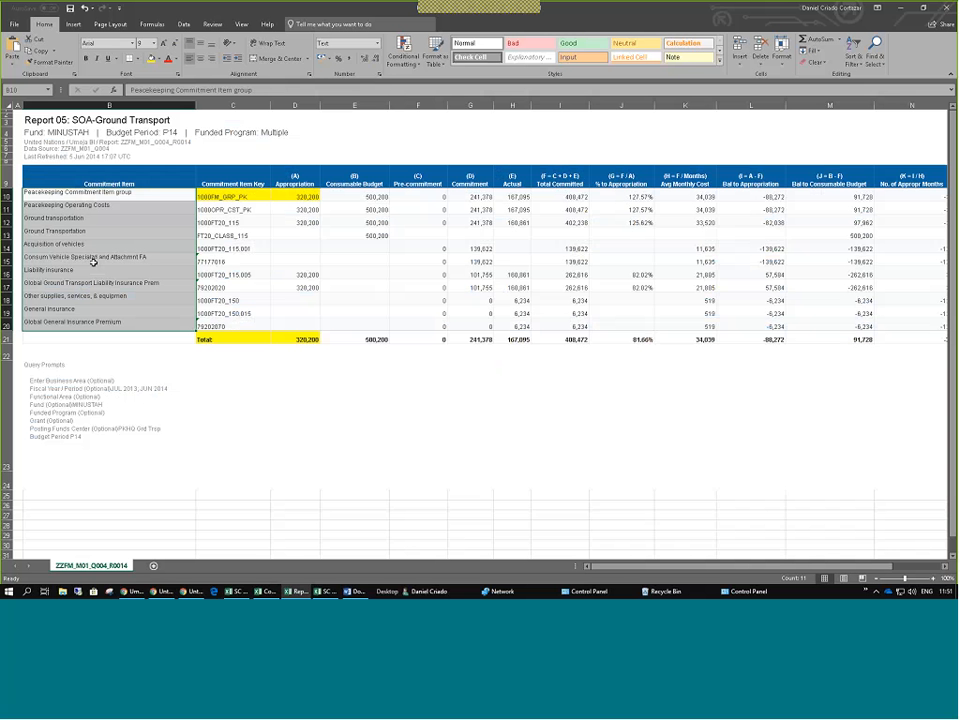
{"action": "left_click", "coordinate": [90, 245]}
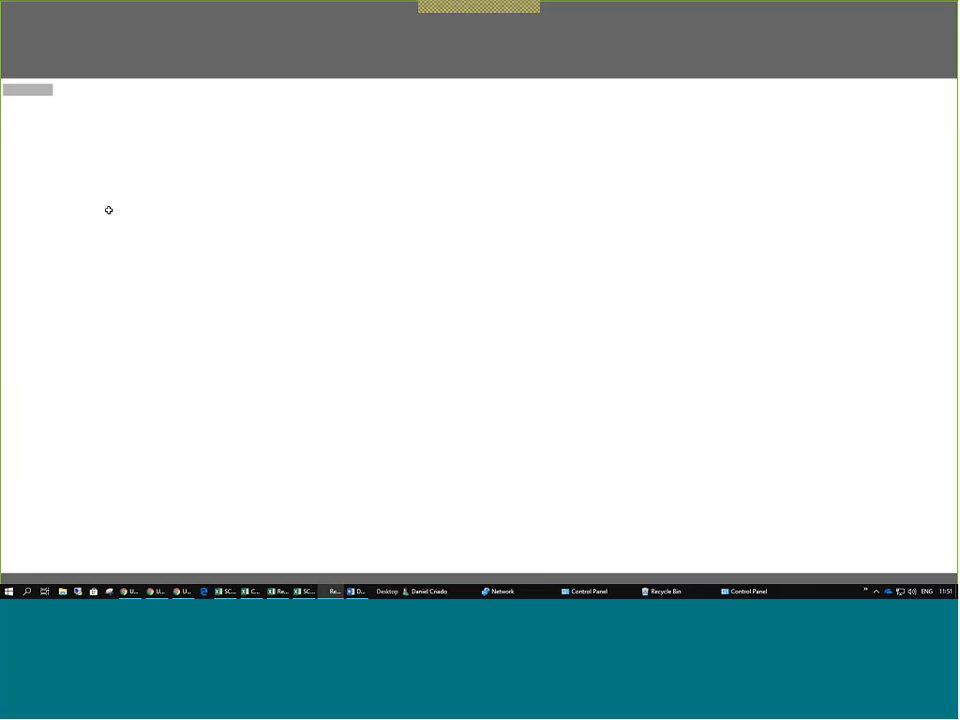
Select the table headings and first data row of the collapsed Excel export.
{"action": "left_click_drag", "start_coordinate": [333, 188], "coordinate": [726, 196]}
{"action": "left_click", "coordinate": [448, 188]}
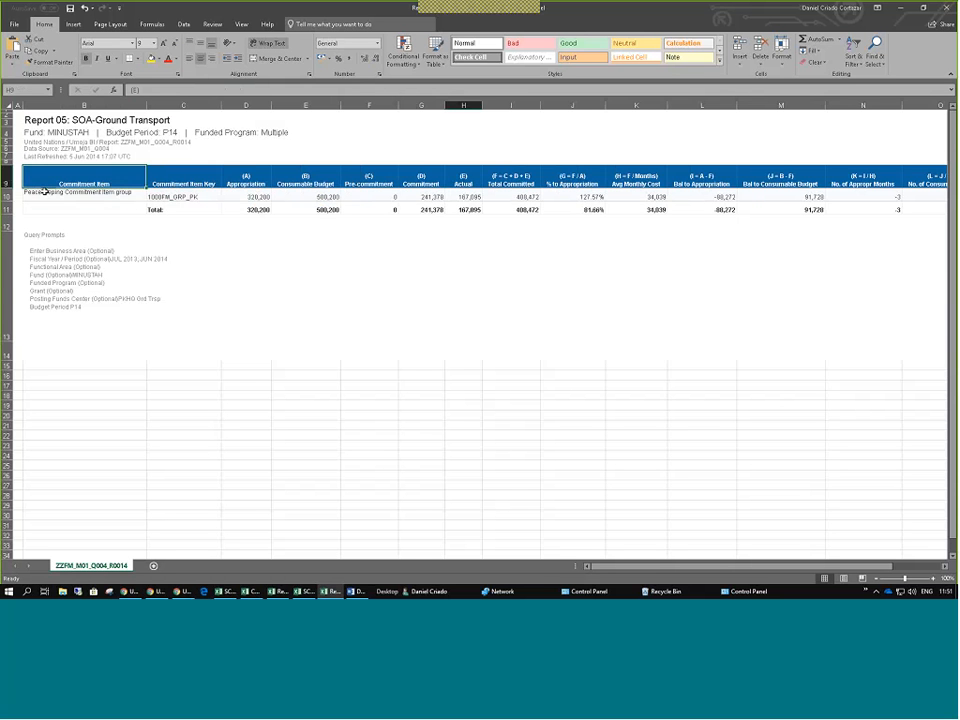
{"action": "left_click_drag", "start_coordinate": [45, 189], "coordinate": [486, 190]}
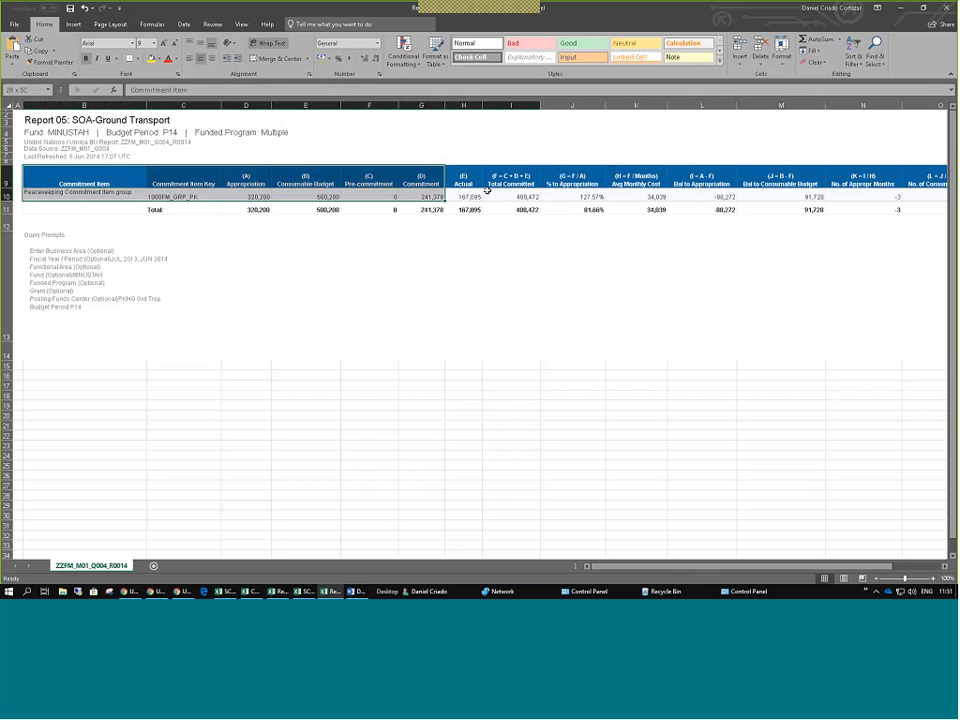
{"action": "left_click", "coordinate": [254, 179]}
Check the Peacekeeping Commitment Item group cell B10 and its row, then return to Umoja BI.
{"action": "left_click", "coordinate": [35, 193]}
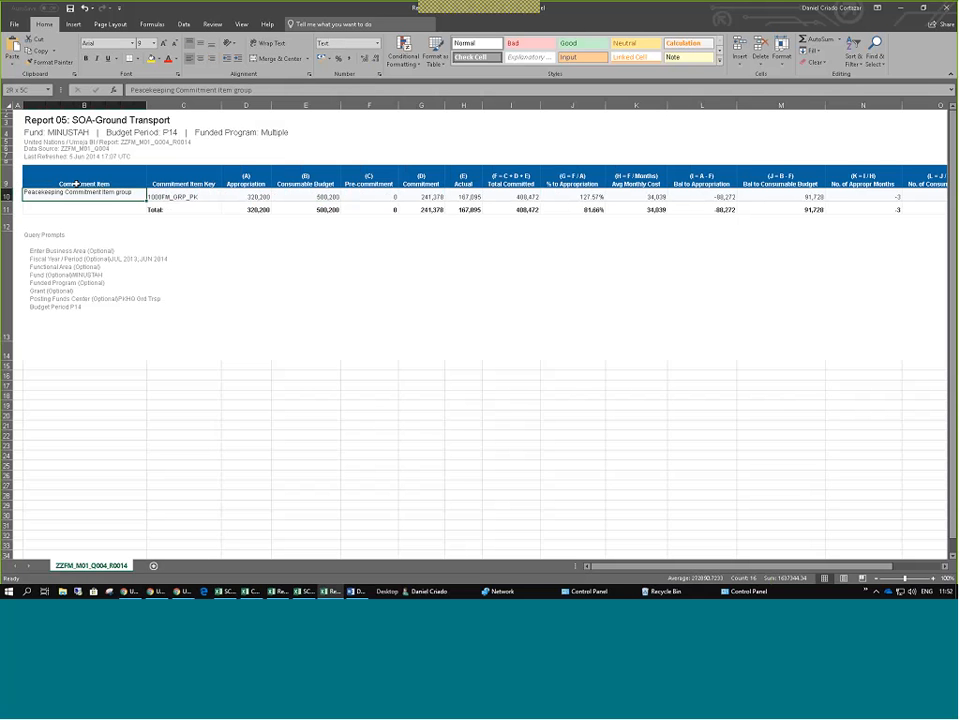
{"action": "double_click", "coordinate": [35, 195]}
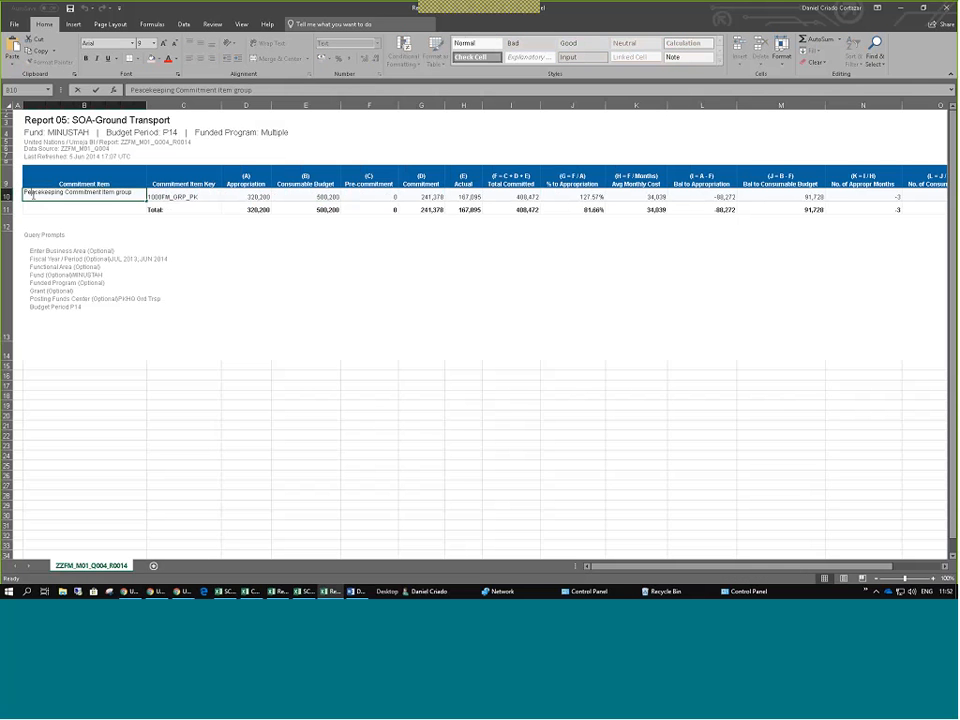
{"action": "mouse_move", "coordinate": [7, 197]}
{"action": "left_mouse_down"}
{"action": "mouse_move", "coordinate": [7, 209]}
{"action": "mouse_move", "coordinate": [7, 197]}
{"action": "mouse_move", "coordinate": [168, 183]}
{"action": "left_mouse_up"}
{"action": "left_click", "coordinate": [71, 194]}
{"action": "key", "text": "alt+Tab"}
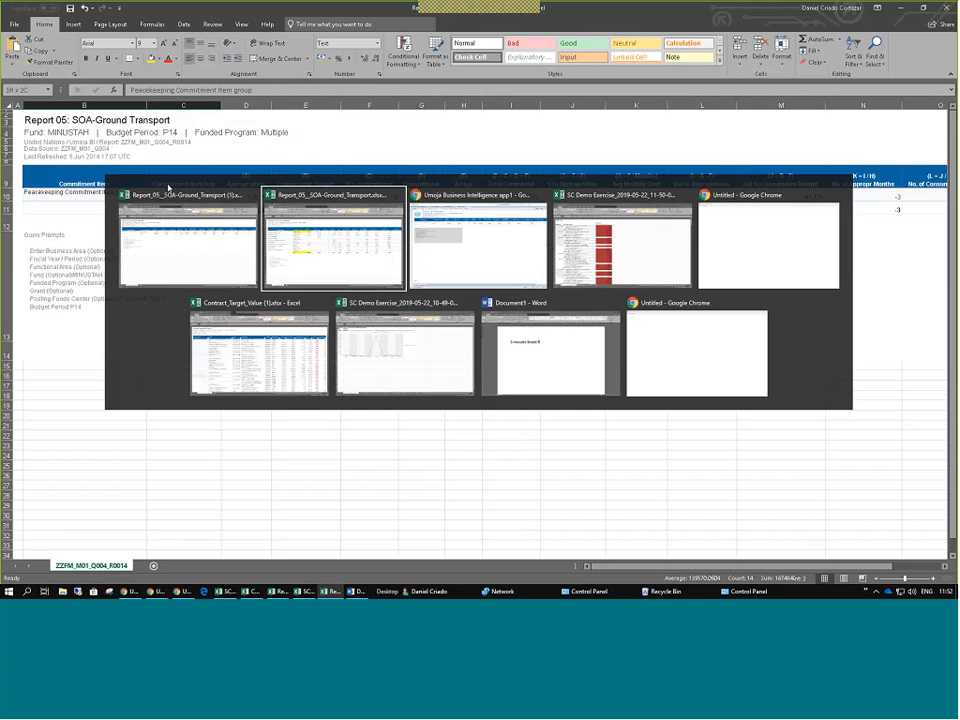
{"action": "key", "text": "alt+Tab"}
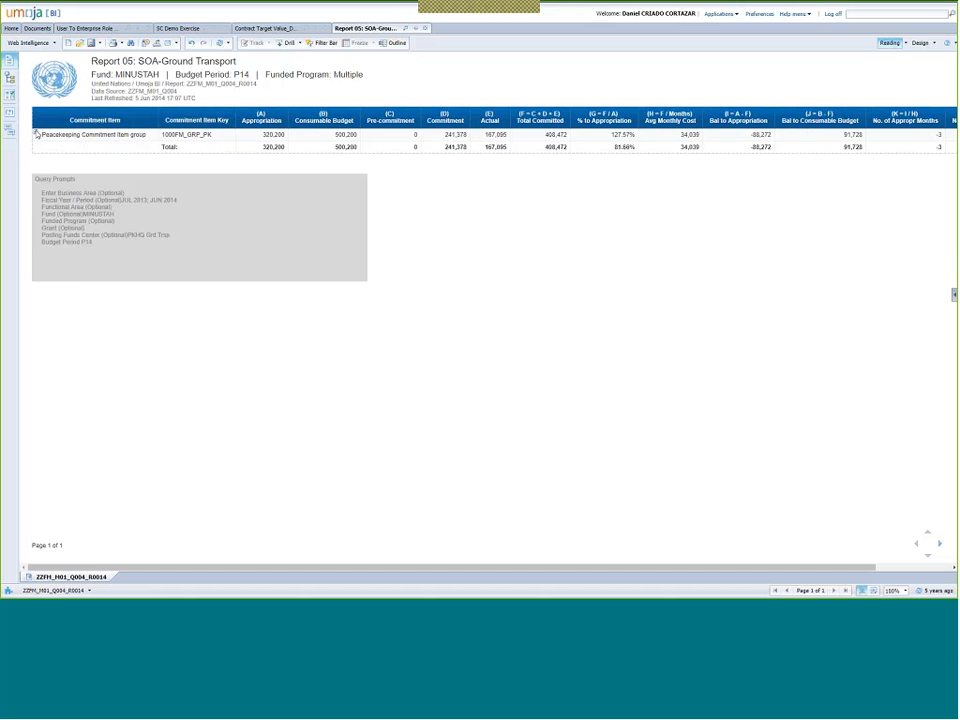
Expand the Peacekeeping group, Ground transportation, vehicles, liability insurance and supplies rows, then switch to Excel.
{"action": "left_click", "coordinate": [36, 133]}
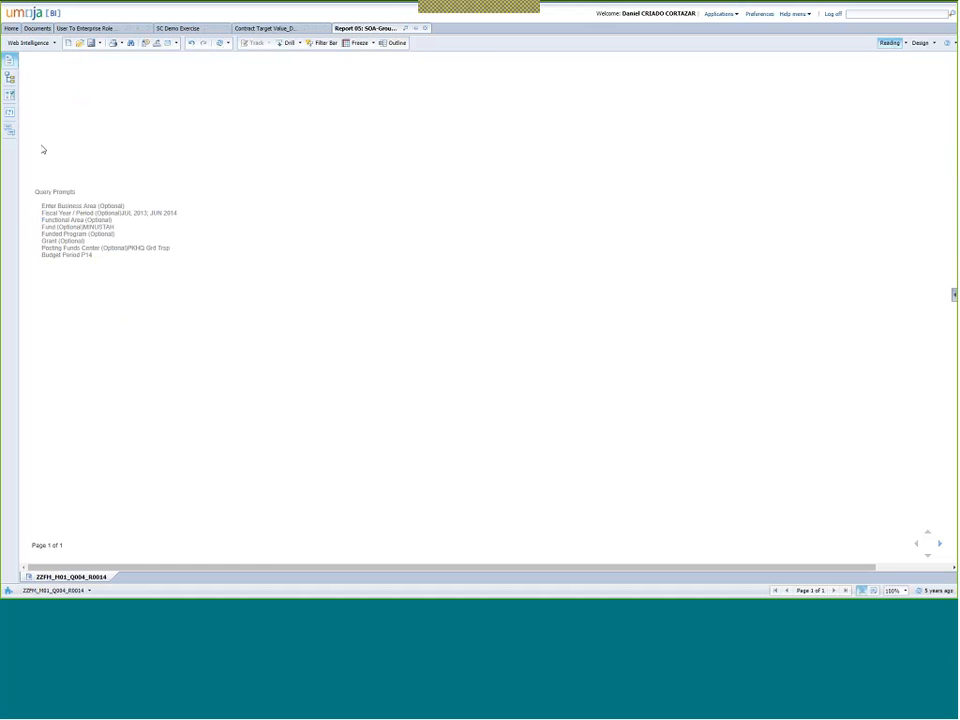
{"action": "left_click", "coordinate": [49, 158]}
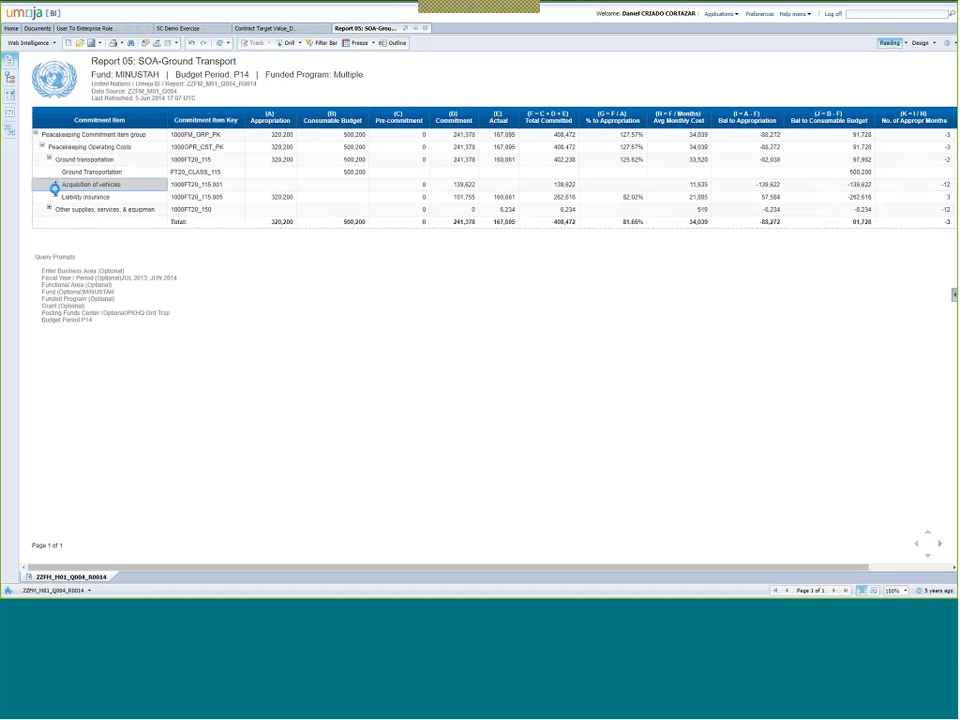
{"action": "left_click", "coordinate": [55, 188]}
{"action": "left_click", "coordinate": [55, 209]}
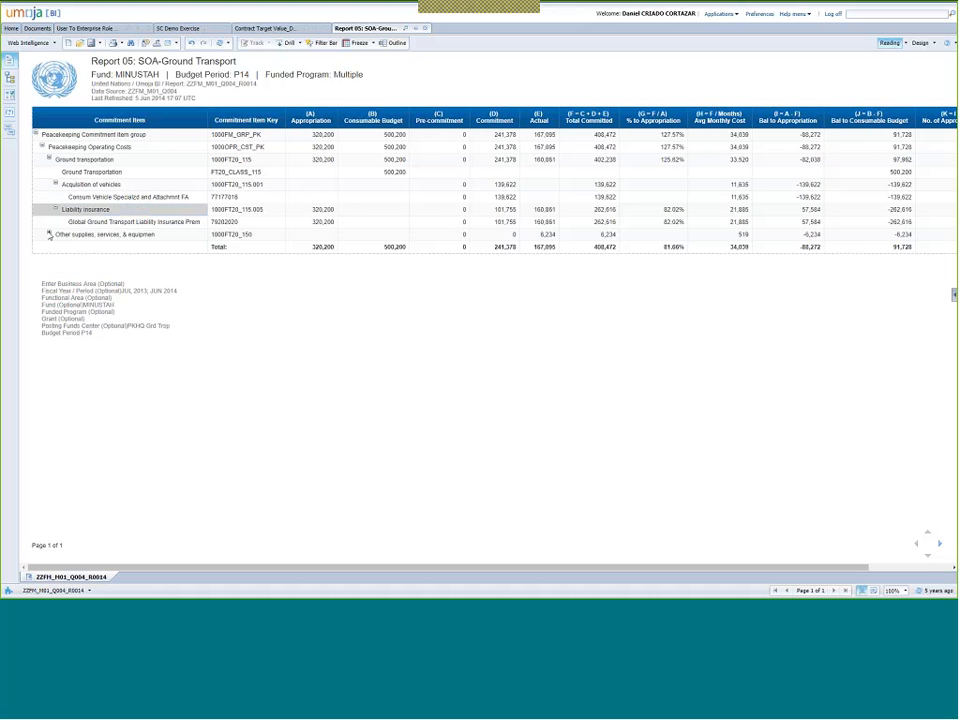
{"action": "left_click", "coordinate": [48, 234]}
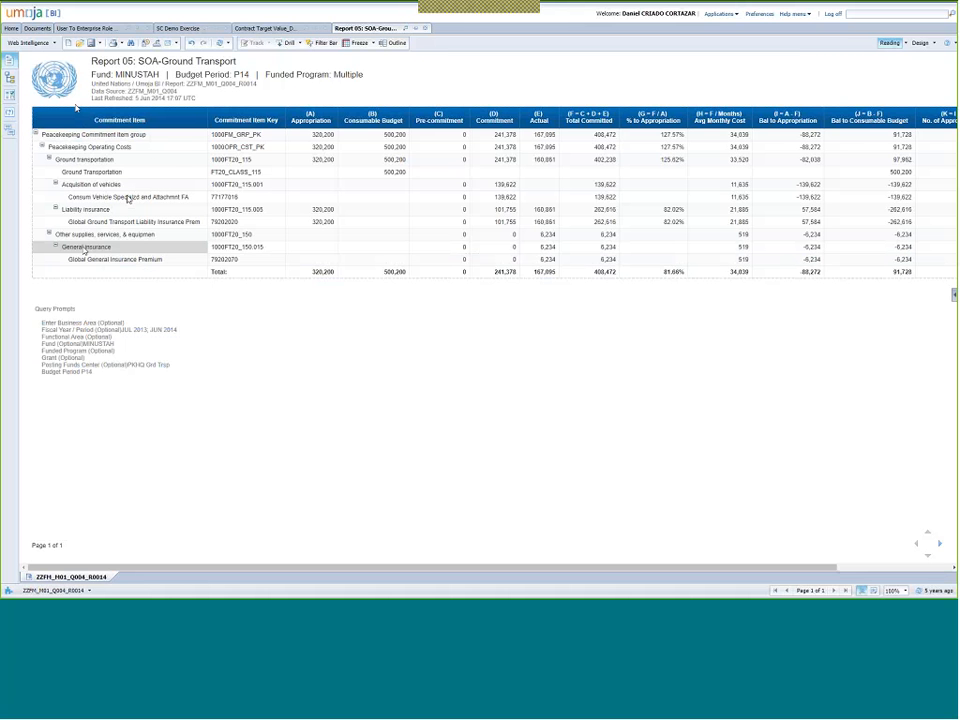
{"action": "key", "text": "alt+Tab"}
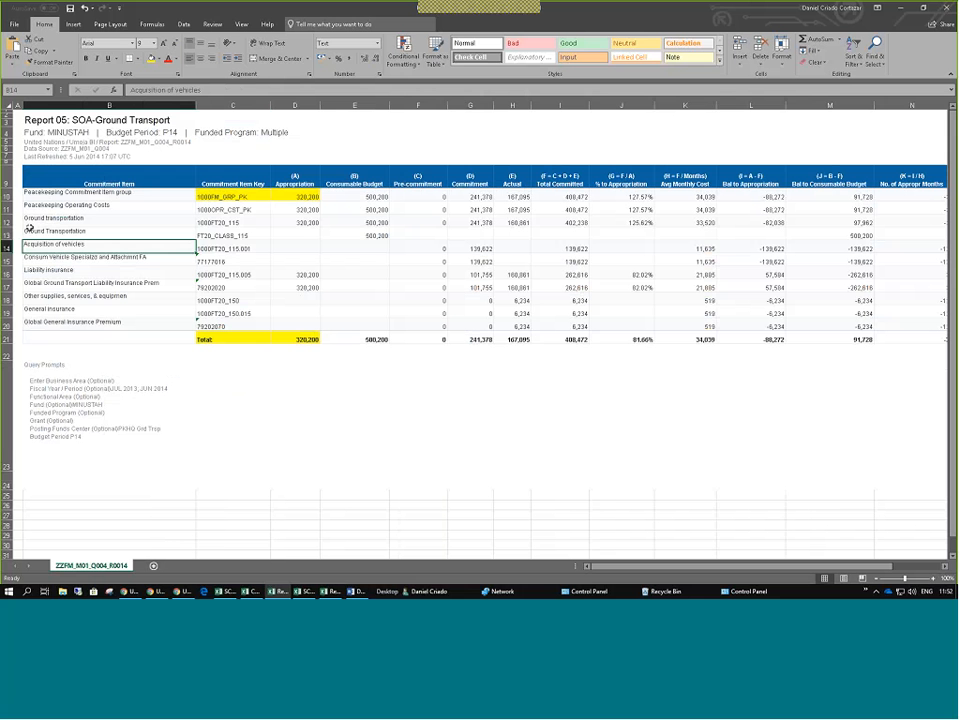
Review the commitment item names, keys and appropriations in rows 10–20, then return to Web Intelligence.
{"action": "left_click", "coordinate": [33, 194]}
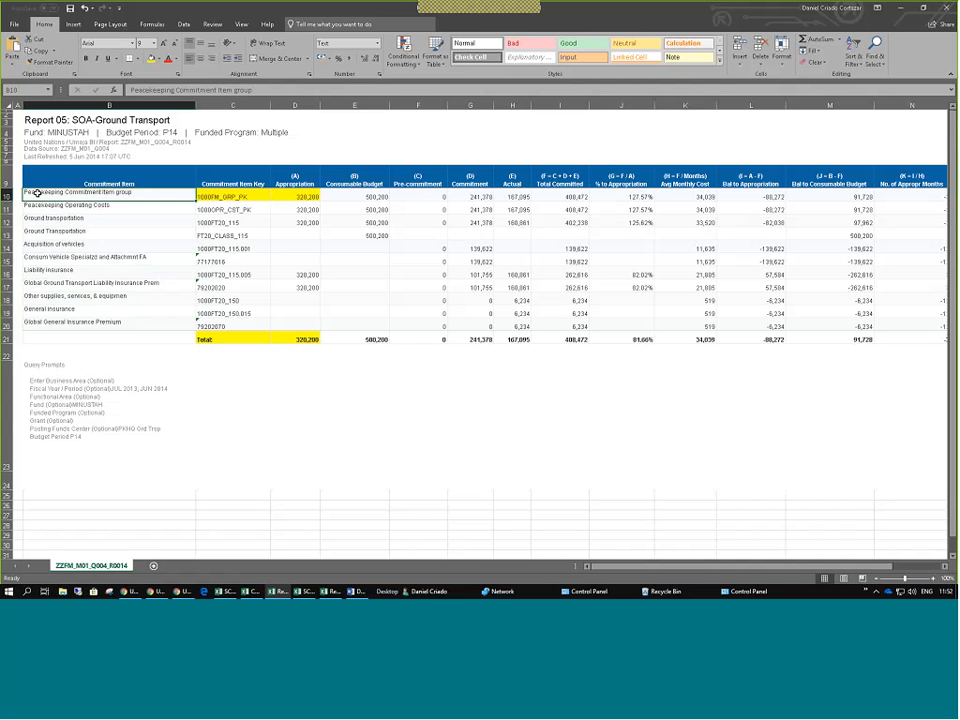
{"action": "left_click_drag", "start_coordinate": [31, 194], "coordinate": [43, 320]}
{"action": "left_click", "coordinate": [44, 220]}
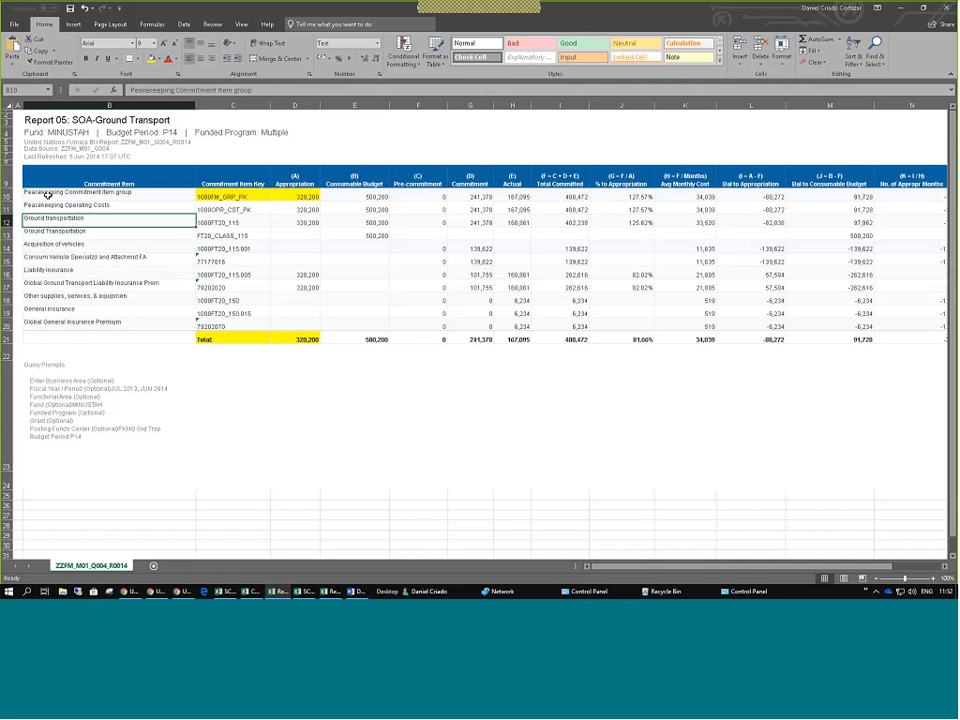
{"action": "left_click_drag", "start_coordinate": [47, 196], "coordinate": [206, 315]}
{"action": "left_click", "coordinate": [160, 286]}
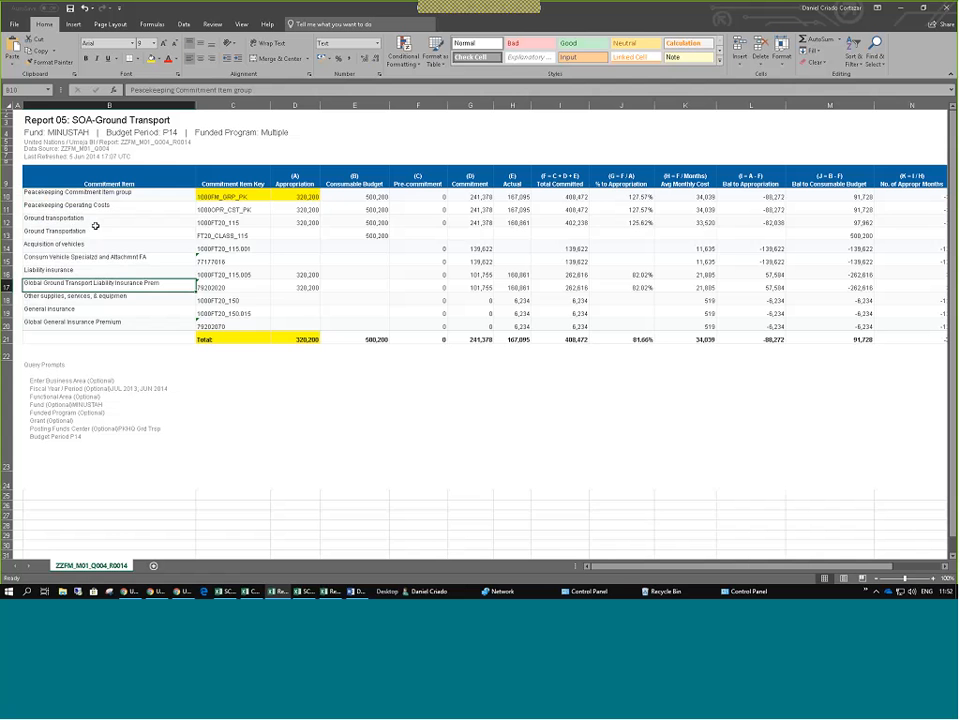
{"action": "left_click_drag", "start_coordinate": [94, 197], "coordinate": [300, 325]}
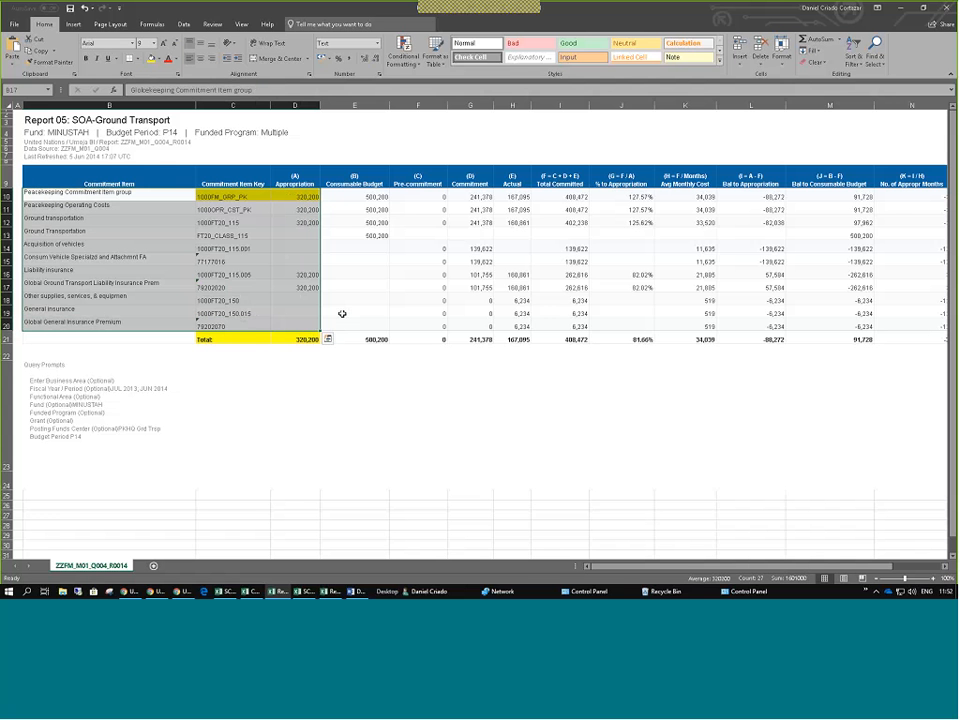
{"action": "key", "text": "alt+Tab"}
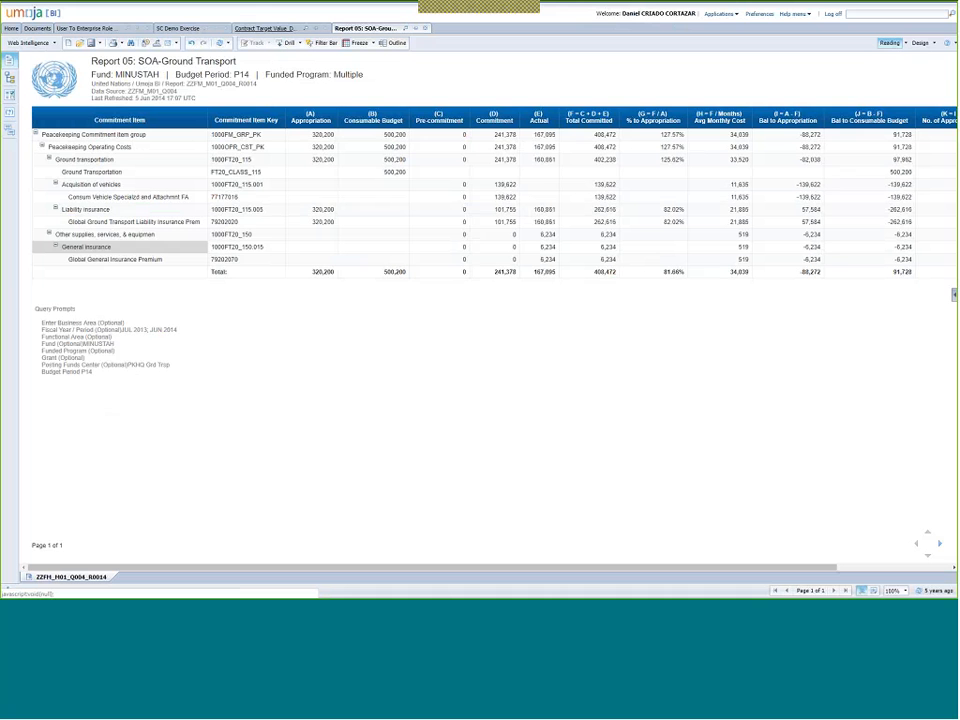
Switch Report 05: SOA-Ground Transport to Design mode, then bring the blank Chrome window forward.
{"action": "left_click", "coordinate": [919, 45]}
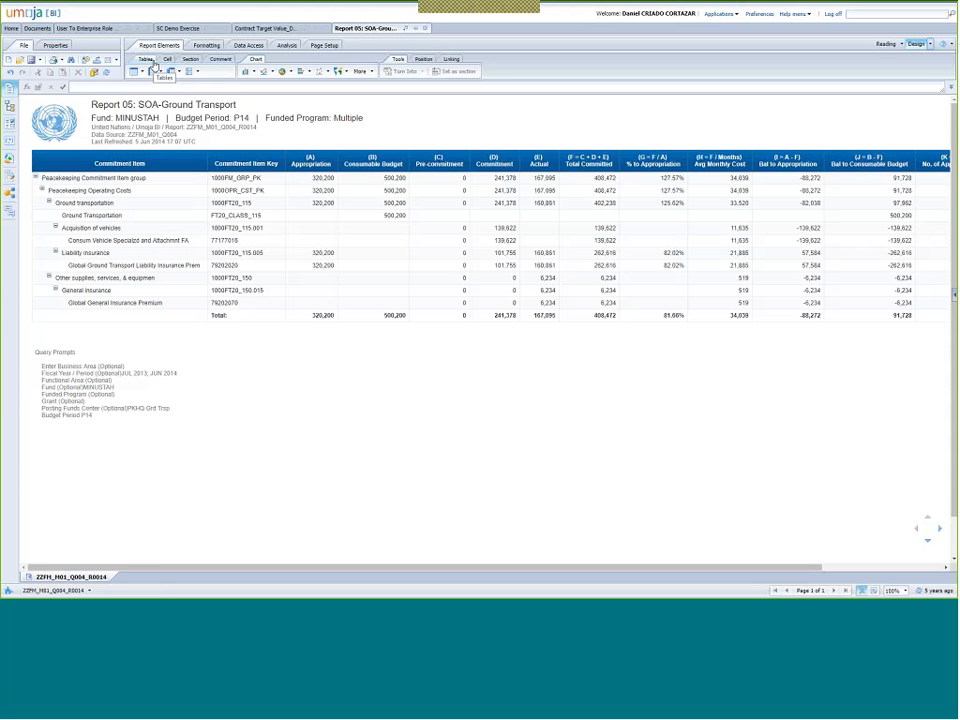
{"action": "key", "text": "alt+Tab"}
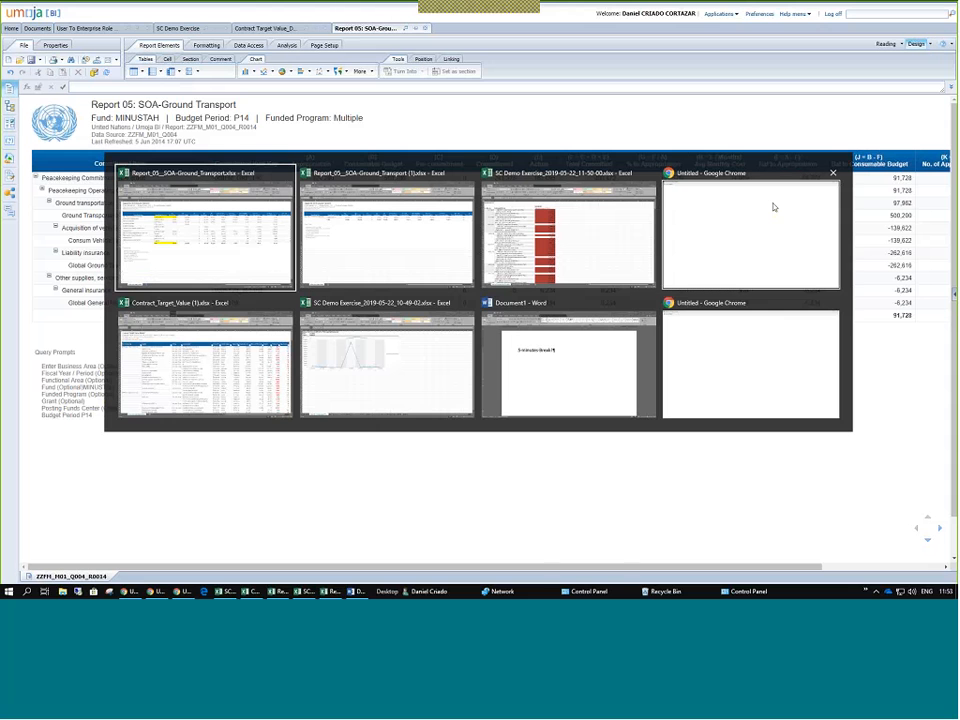
{"action": "left_click", "coordinate": [733, 249]}
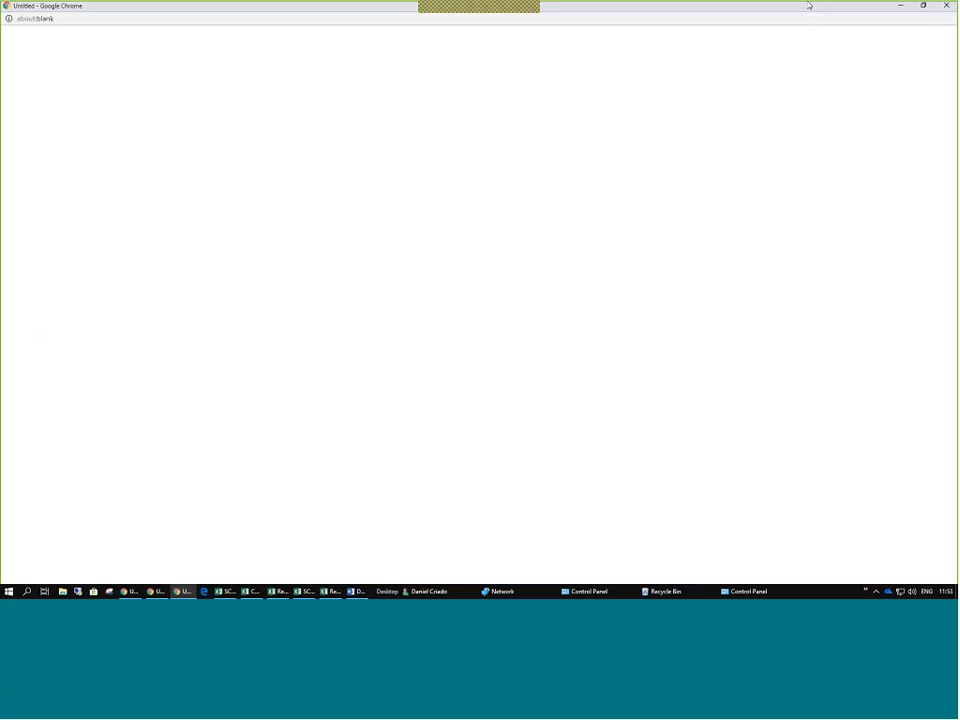
Close the blank browser window and expand Shared Analysis in the Documents public folders tree.
{"action": "left_click", "coordinate": [932, 9]}
{"action": "left_click", "coordinate": [55, 30]}
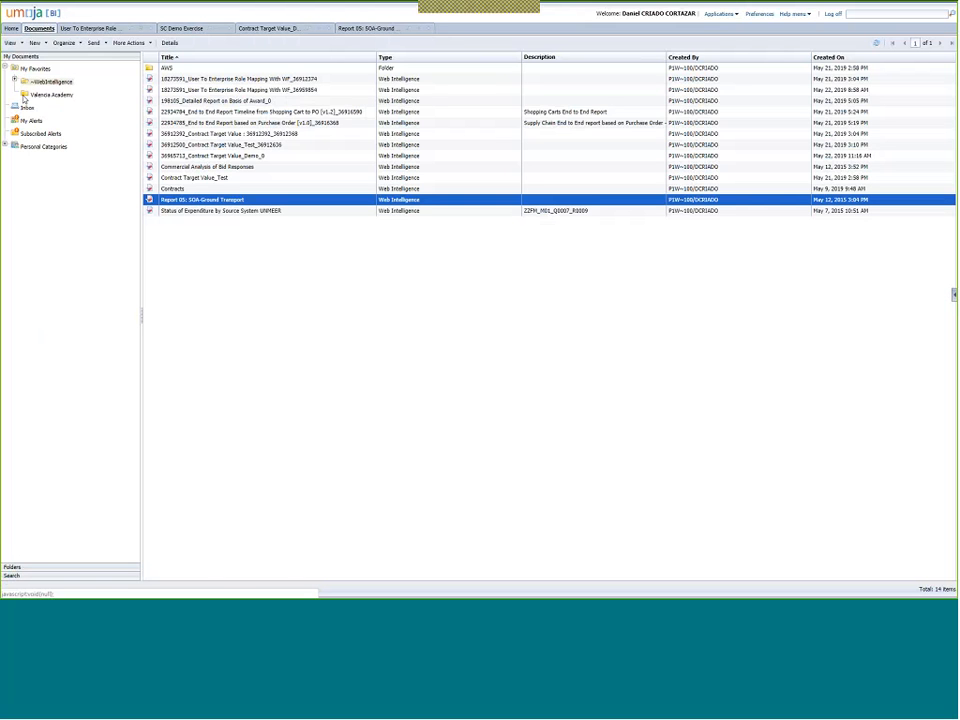
{"action": "left_click", "coordinate": [11, 567]}
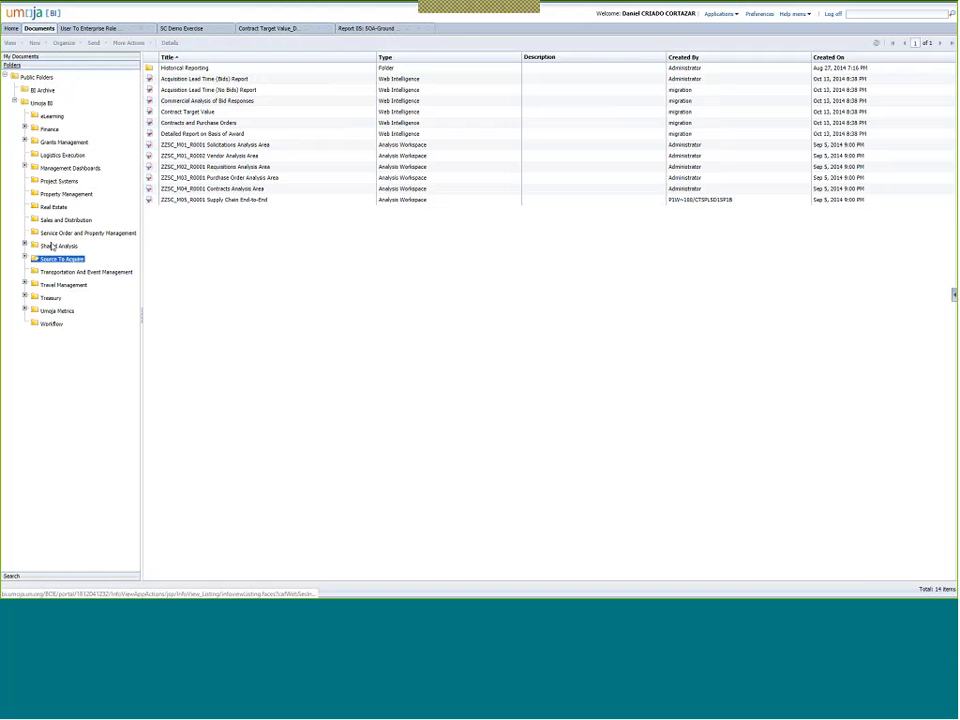
{"action": "left_click", "coordinate": [52, 246]}
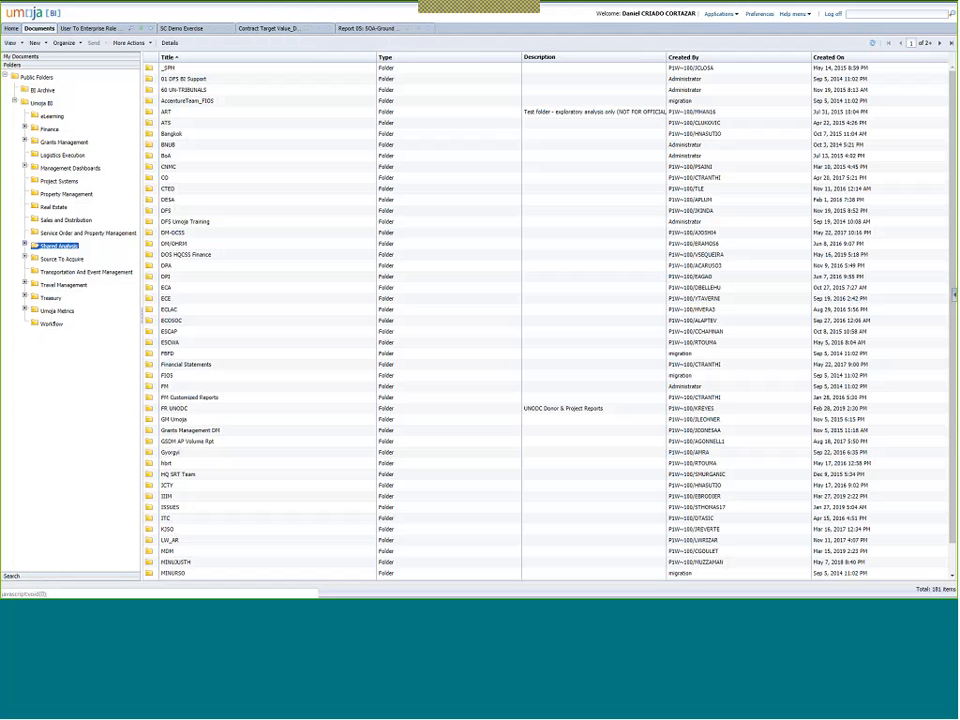
{"action": "left_click", "coordinate": [24, 245]}
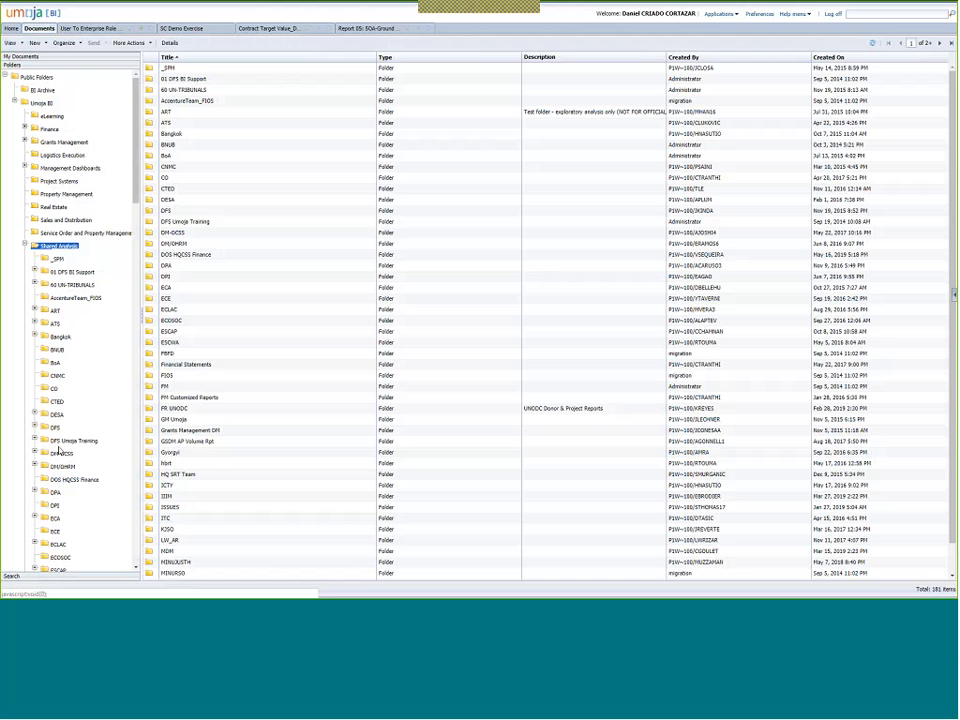
Scroll the folder tree and open 01 DFS BI Support to list its 12 subfolders.
{"action": "left_click_drag", "start_coordinate": [135, 197], "coordinate": [141, 162]}
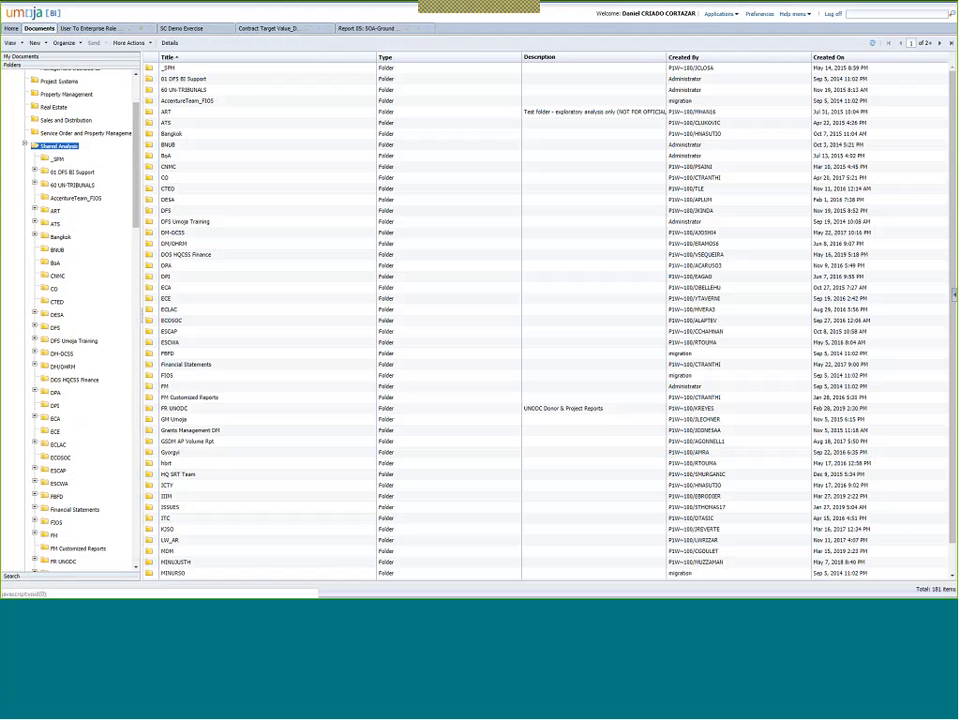
{"action": "scroll", "coordinate": [38, 300], "scroll_direction": "down", "scroll_amount": 12}
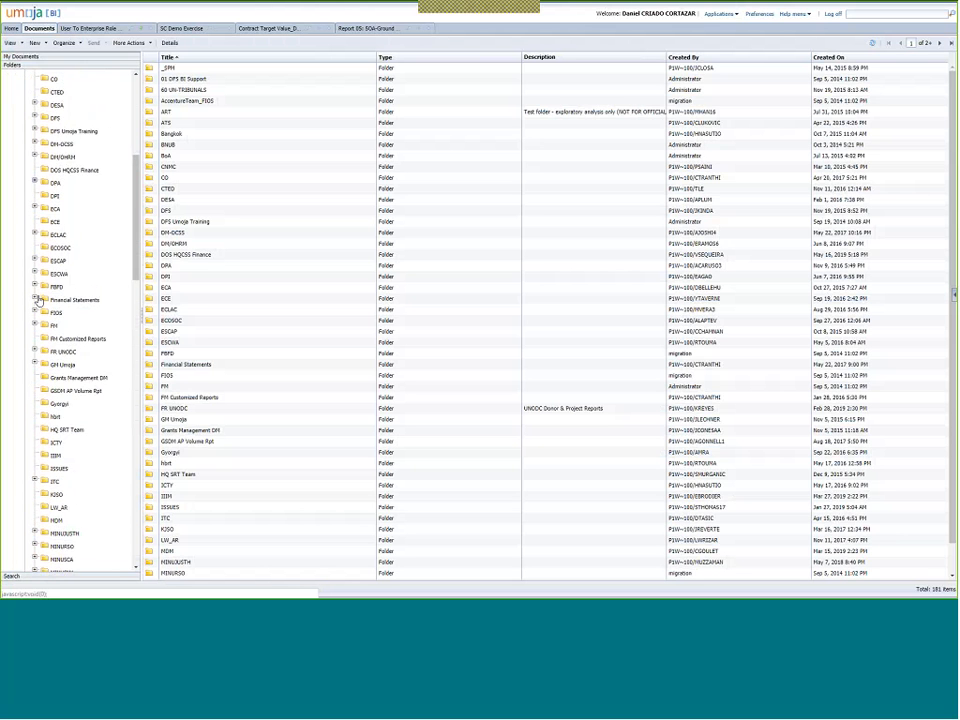
{"action": "scroll", "coordinate": [38, 300], "scroll_direction": "down", "scroll_amount": 12}
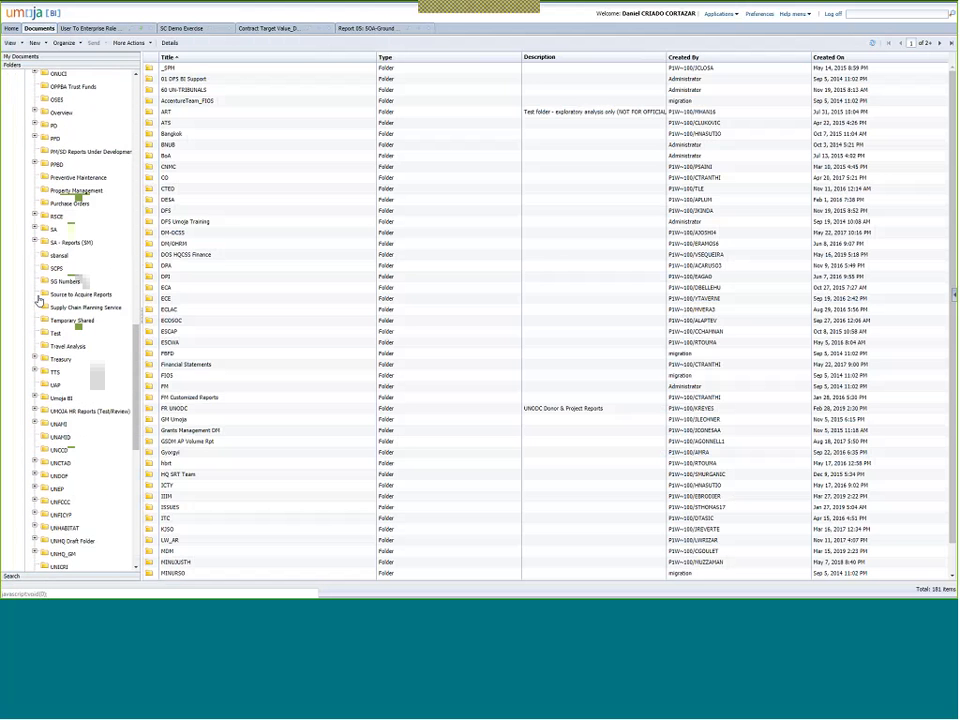
{"action": "scroll", "coordinate": [38, 320], "scroll_direction": "down", "scroll_amount": 12}
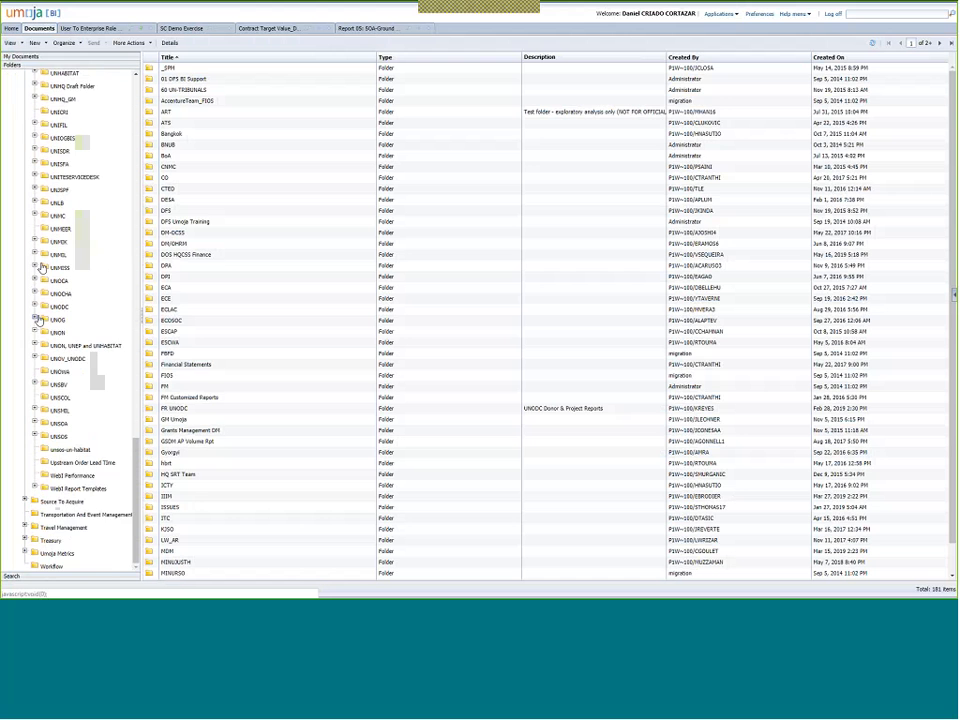
{"action": "scroll", "coordinate": [42, 268], "scroll_direction": "up", "scroll_amount": 6}
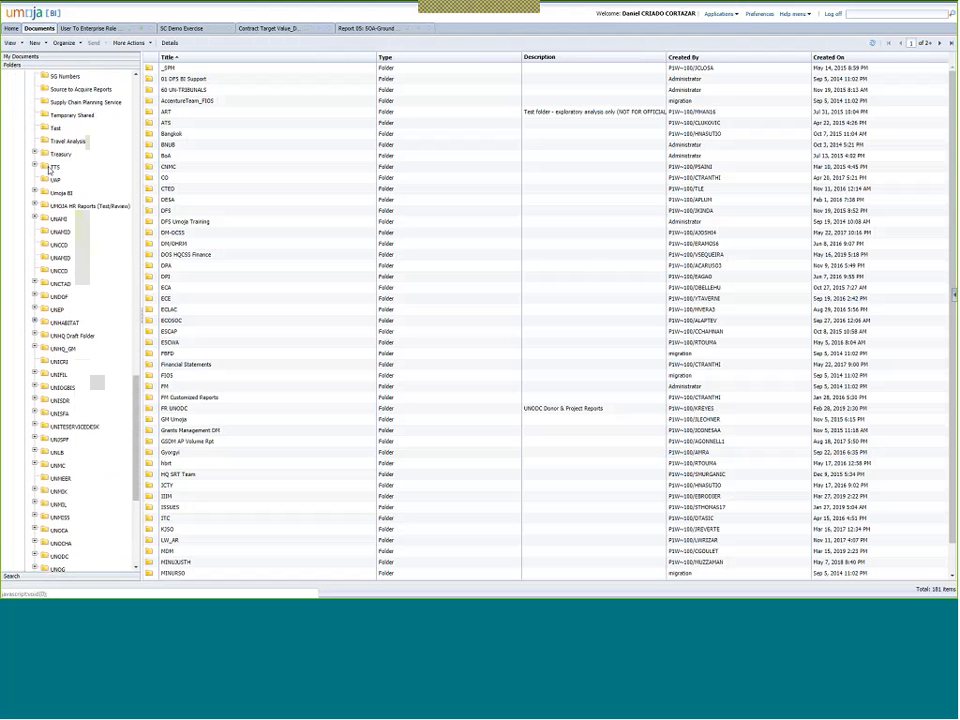
{"action": "scroll", "coordinate": [50, 170], "scroll_direction": "up", "scroll_amount": 4}
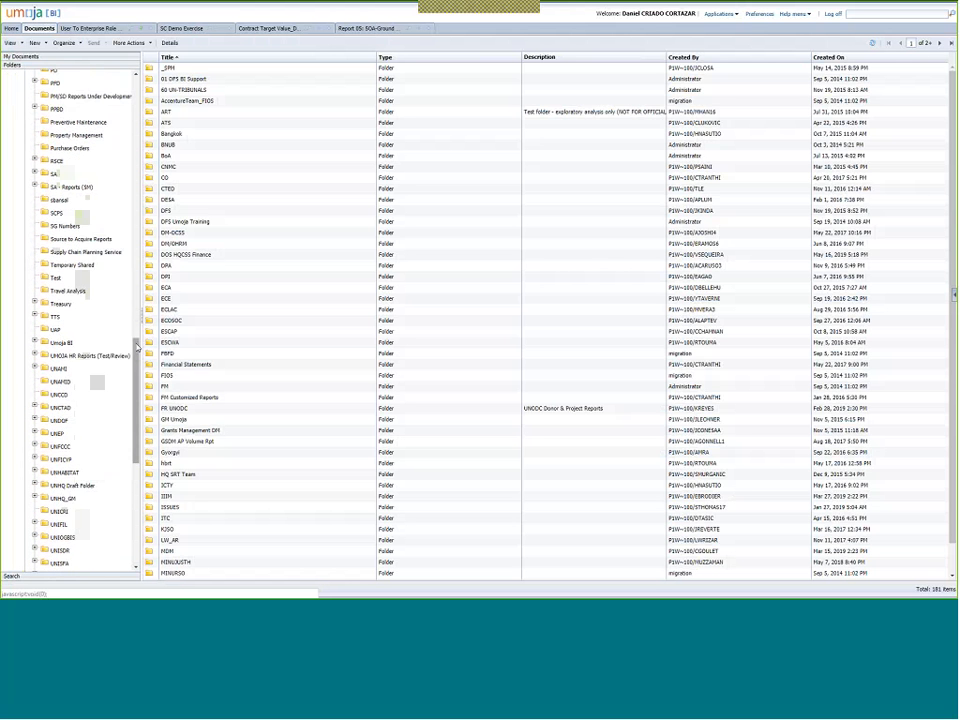
{"action": "scroll", "coordinate": [137, 347], "scroll_direction": "up", "scroll_amount": 20}
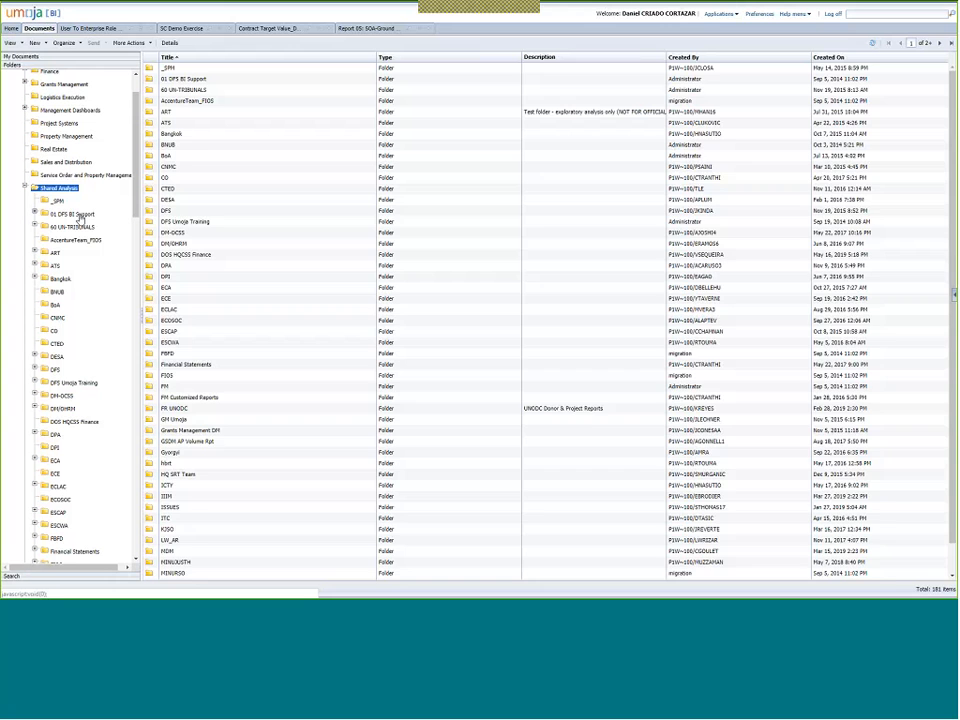
{"action": "left_click", "coordinate": [72, 215]}
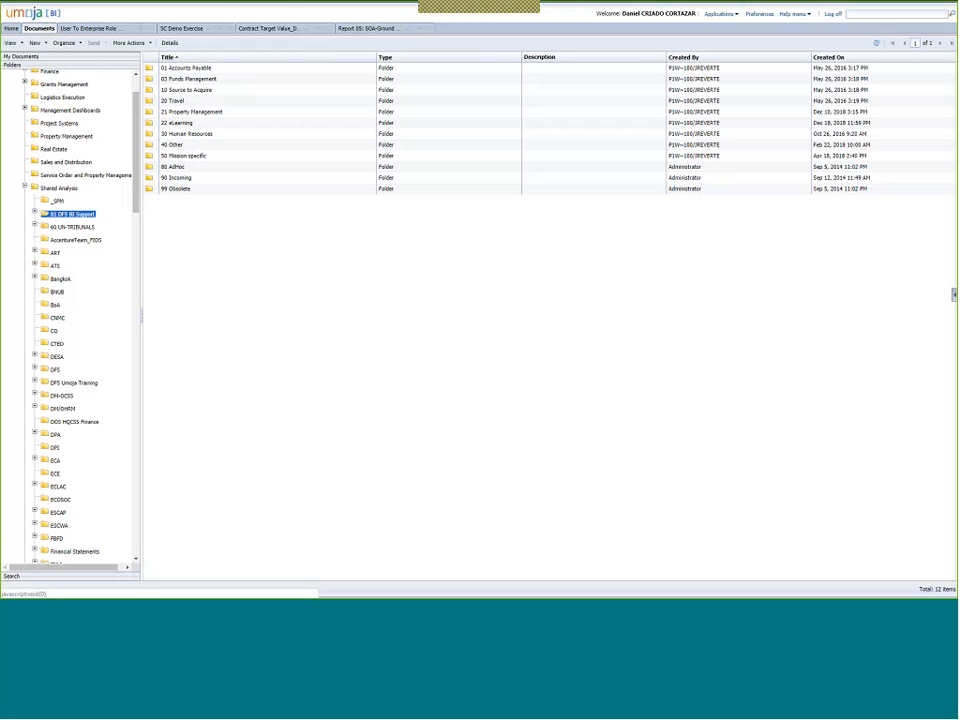
Open 10 Source to Acquire, then re-expand Shared Analysis and reselect 01 DFS BI Support.
{"action": "left_click", "coordinate": [172, 90]}
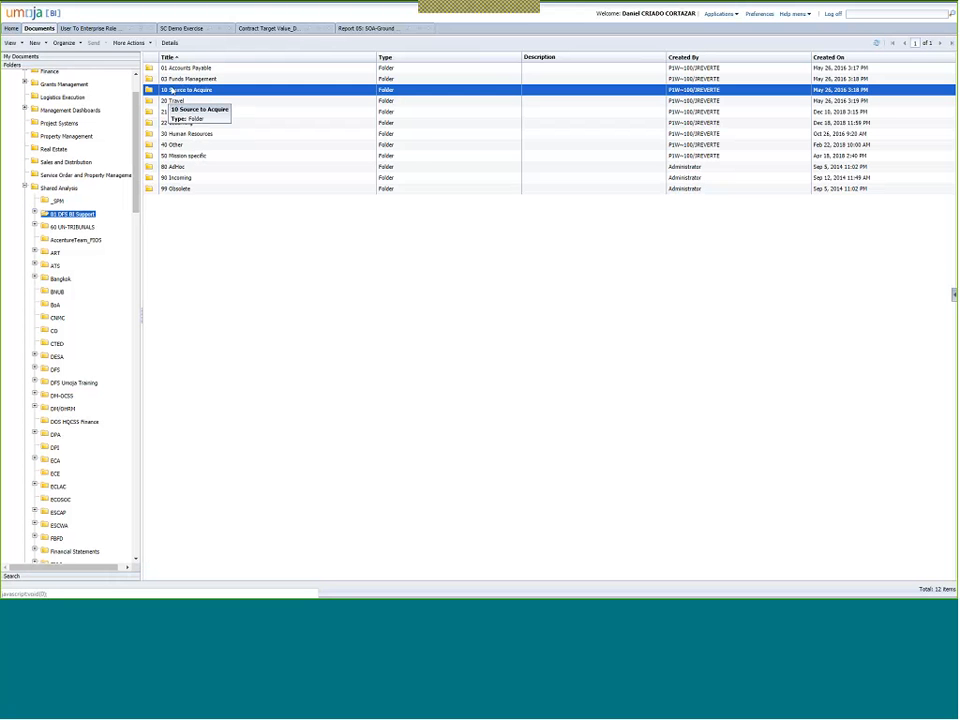
{"action": "double_click", "coordinate": [172, 90]}
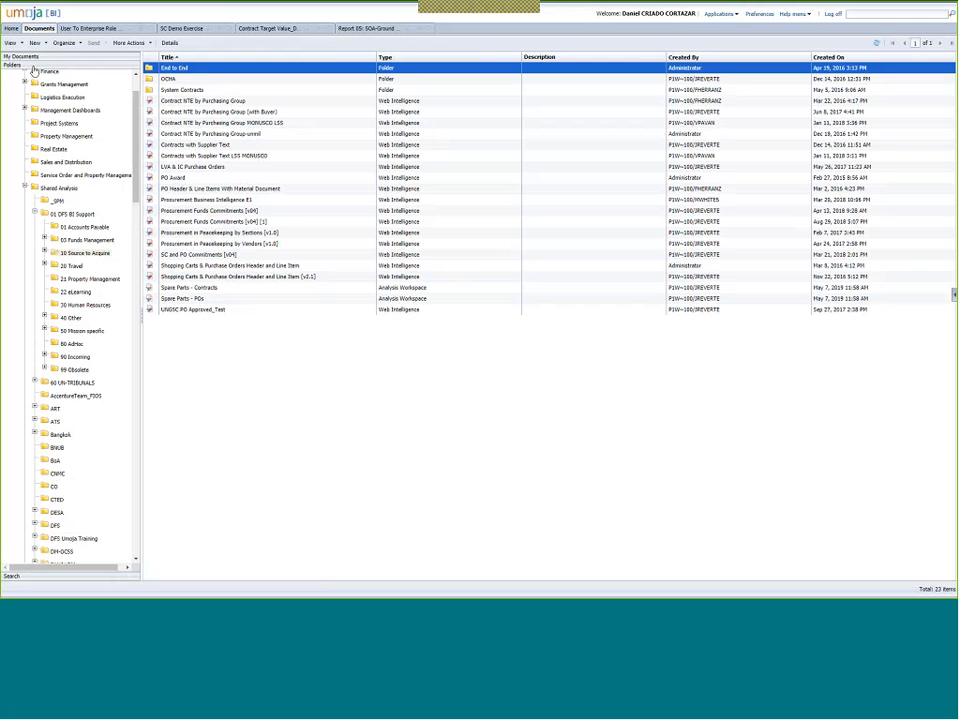
{"action": "scroll", "coordinate": [136, 120], "scroll_direction": "up", "scroll_amount": 2}
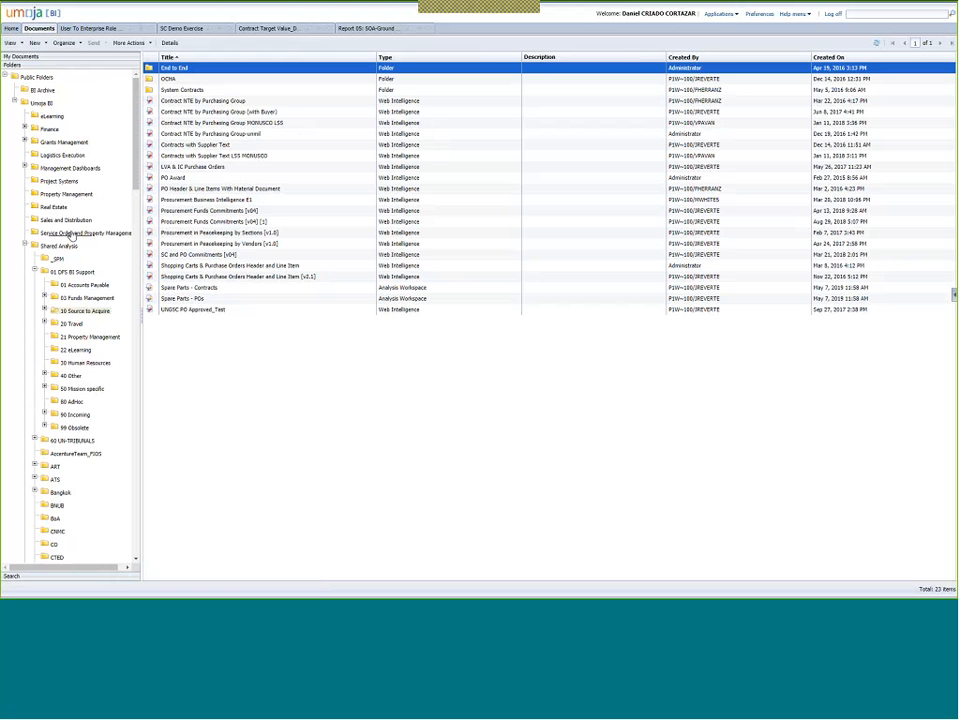
{"action": "left_click", "coordinate": [26, 246]}
{"action": "left_click", "coordinate": [60, 259]}
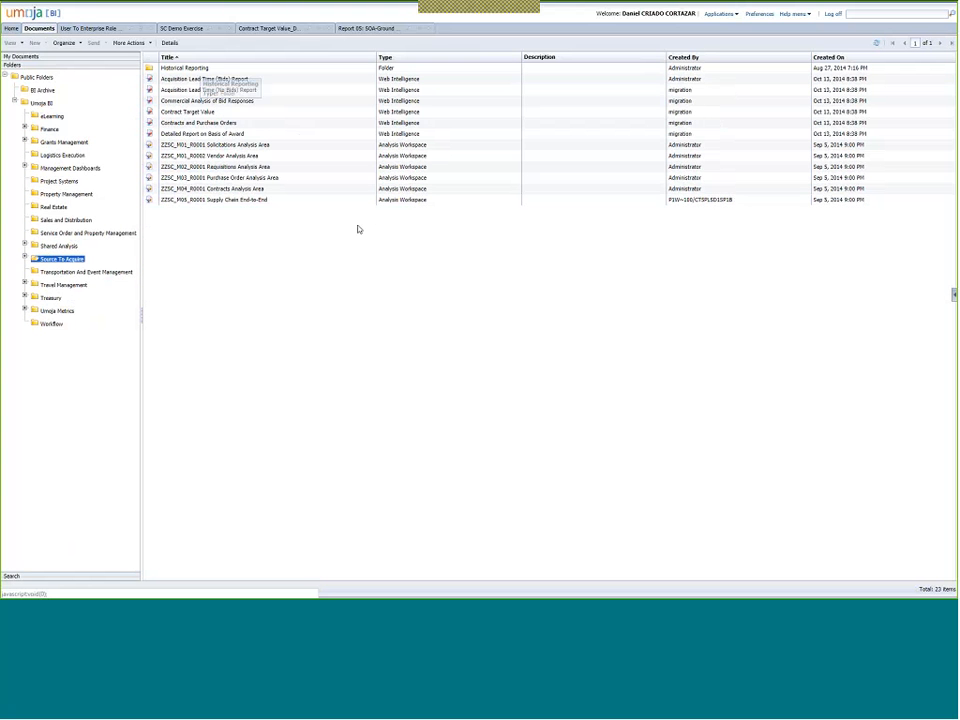
{"action": "left_click", "coordinate": [26, 246]}
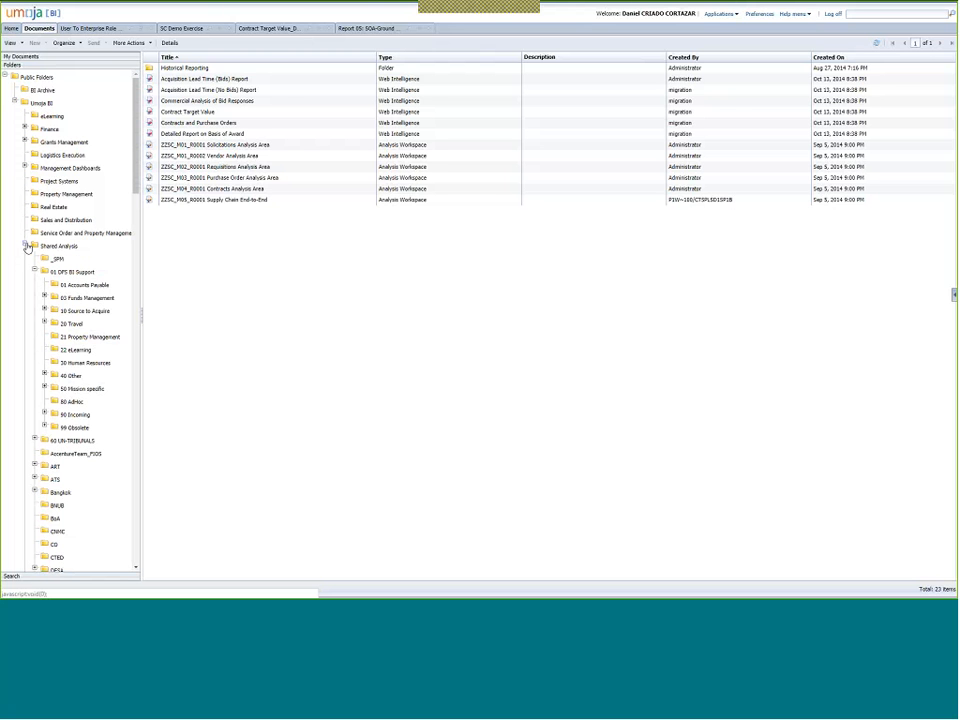
{"action": "left_click", "coordinate": [55, 273]}
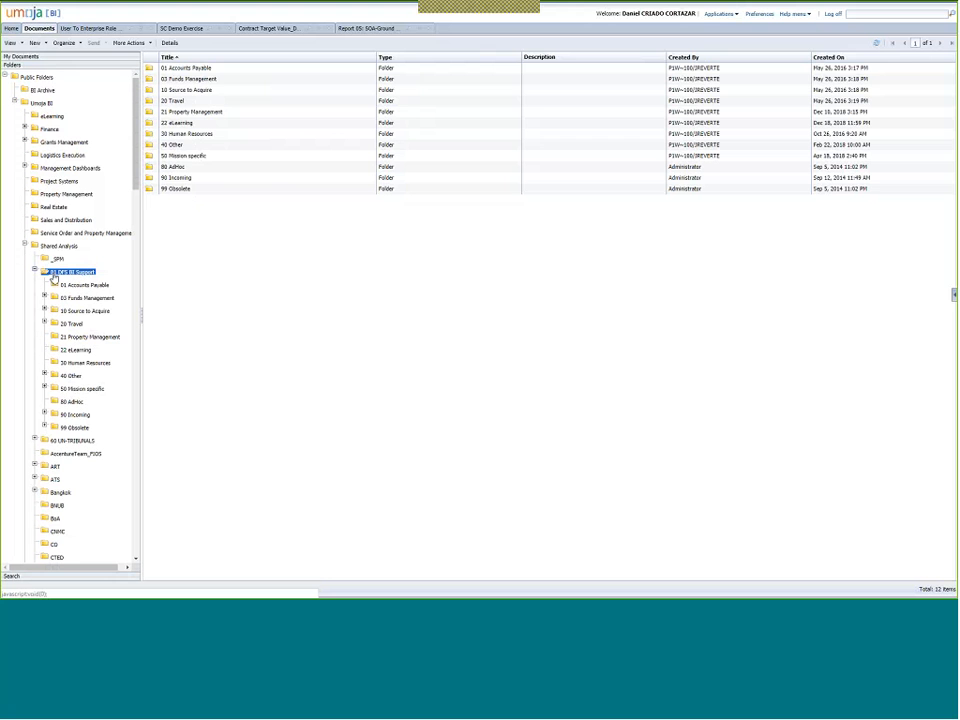
Reopen 10 Source to Acquire and open its End to End folder of 24 reports.
{"action": "left_click", "coordinate": [198, 91]}
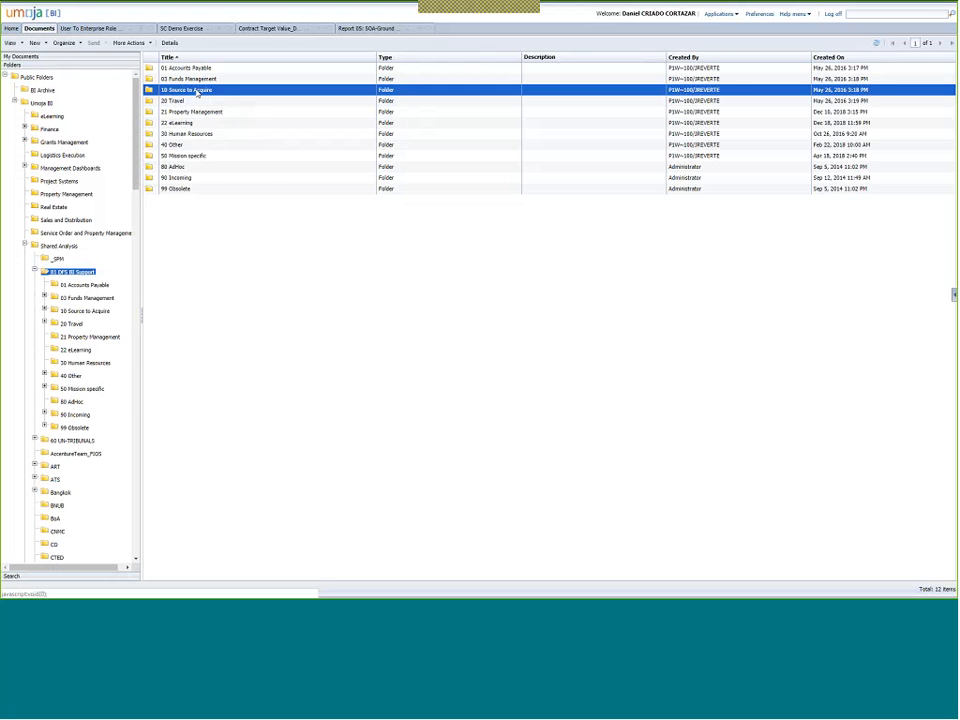
{"action": "double_click", "coordinate": [198, 91]}
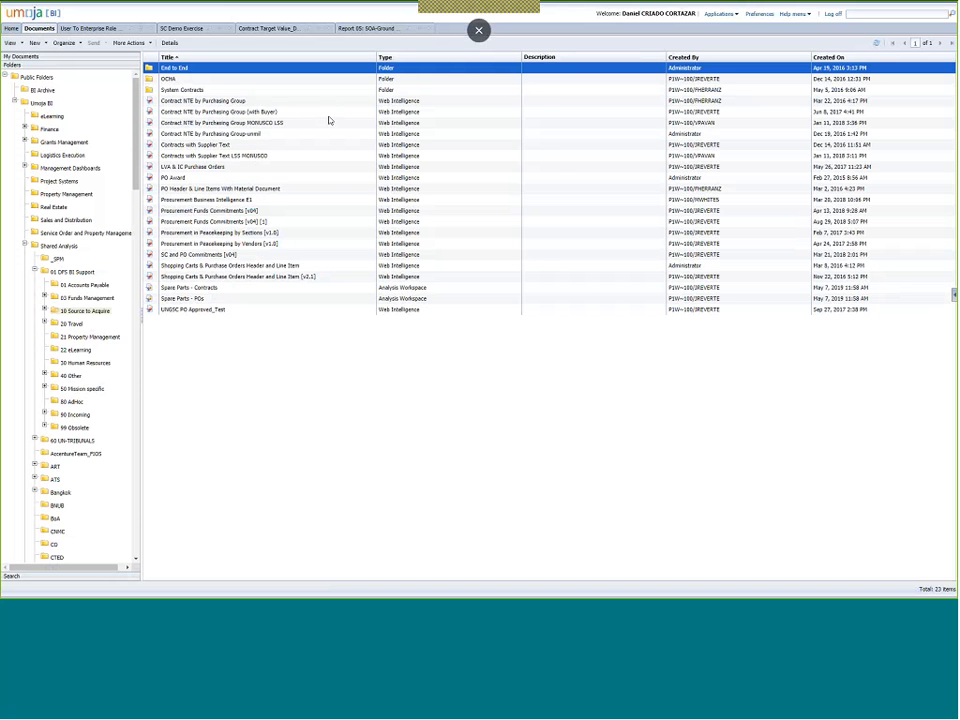
{"action": "left_click", "coordinate": [195, 166]}
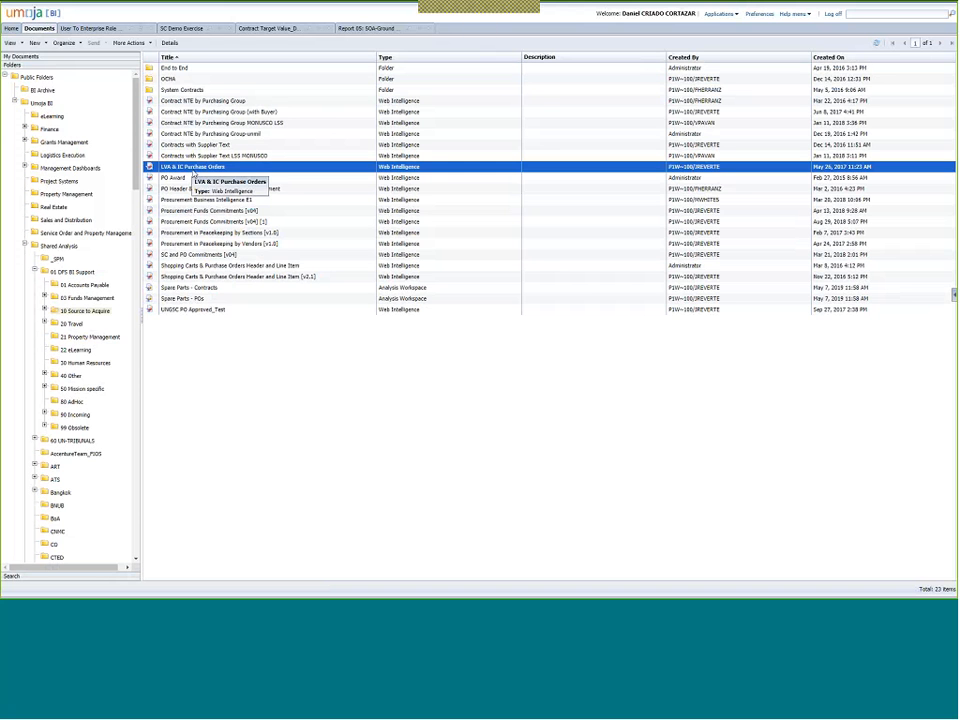
{"action": "left_click", "coordinate": [210, 232]}
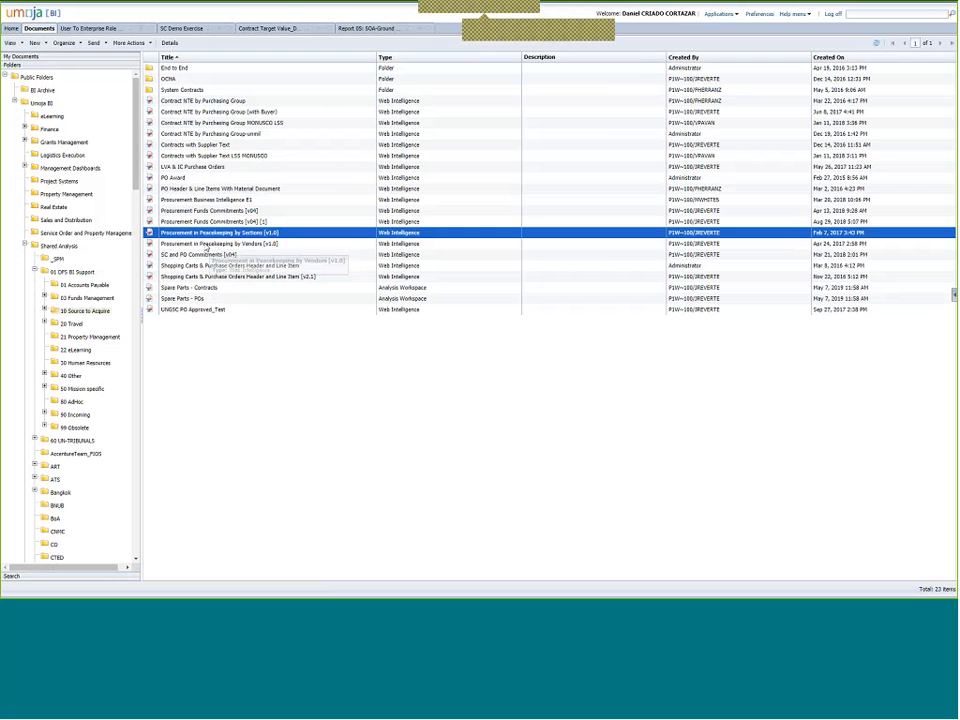
{"action": "left_click", "coordinate": [174, 68]}
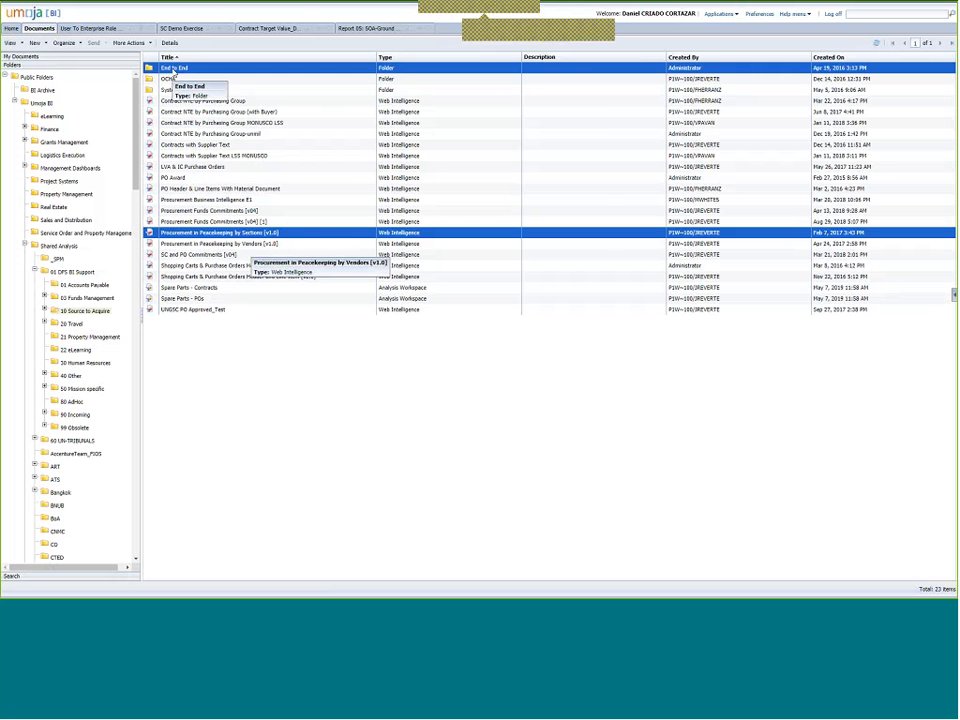
{"action": "double_click", "coordinate": [173, 72]}
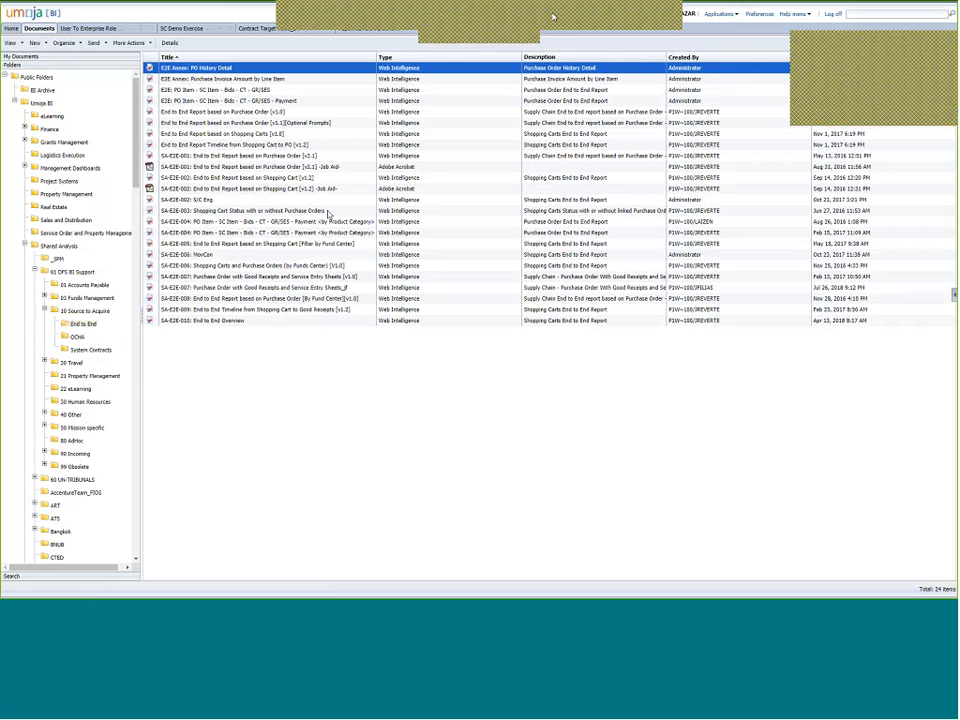
{"action": "left_click", "coordinate": [554, 17]}
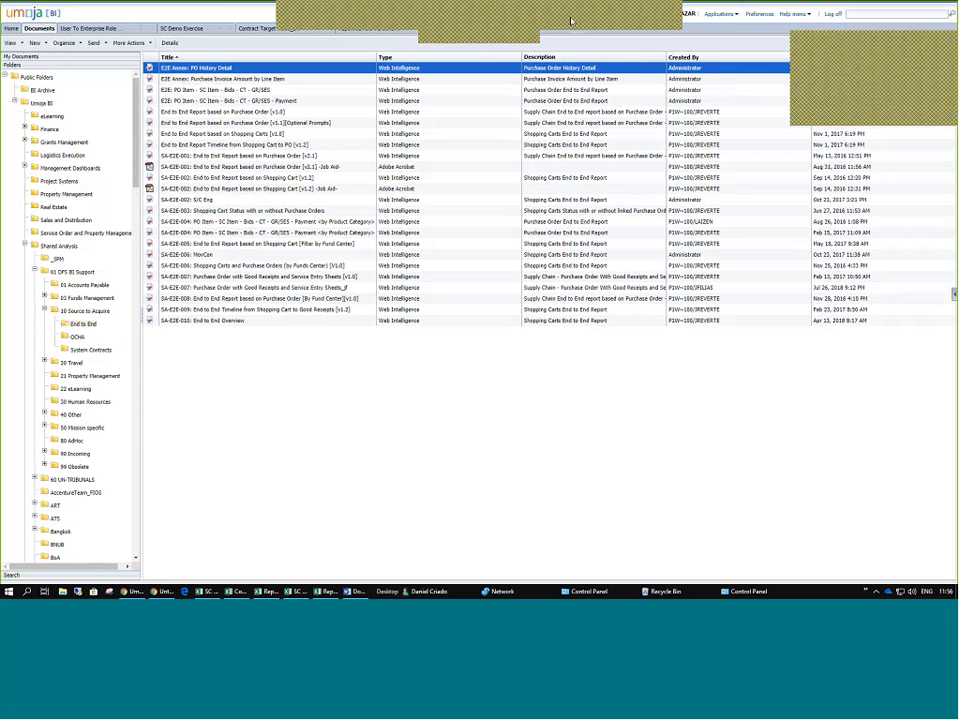